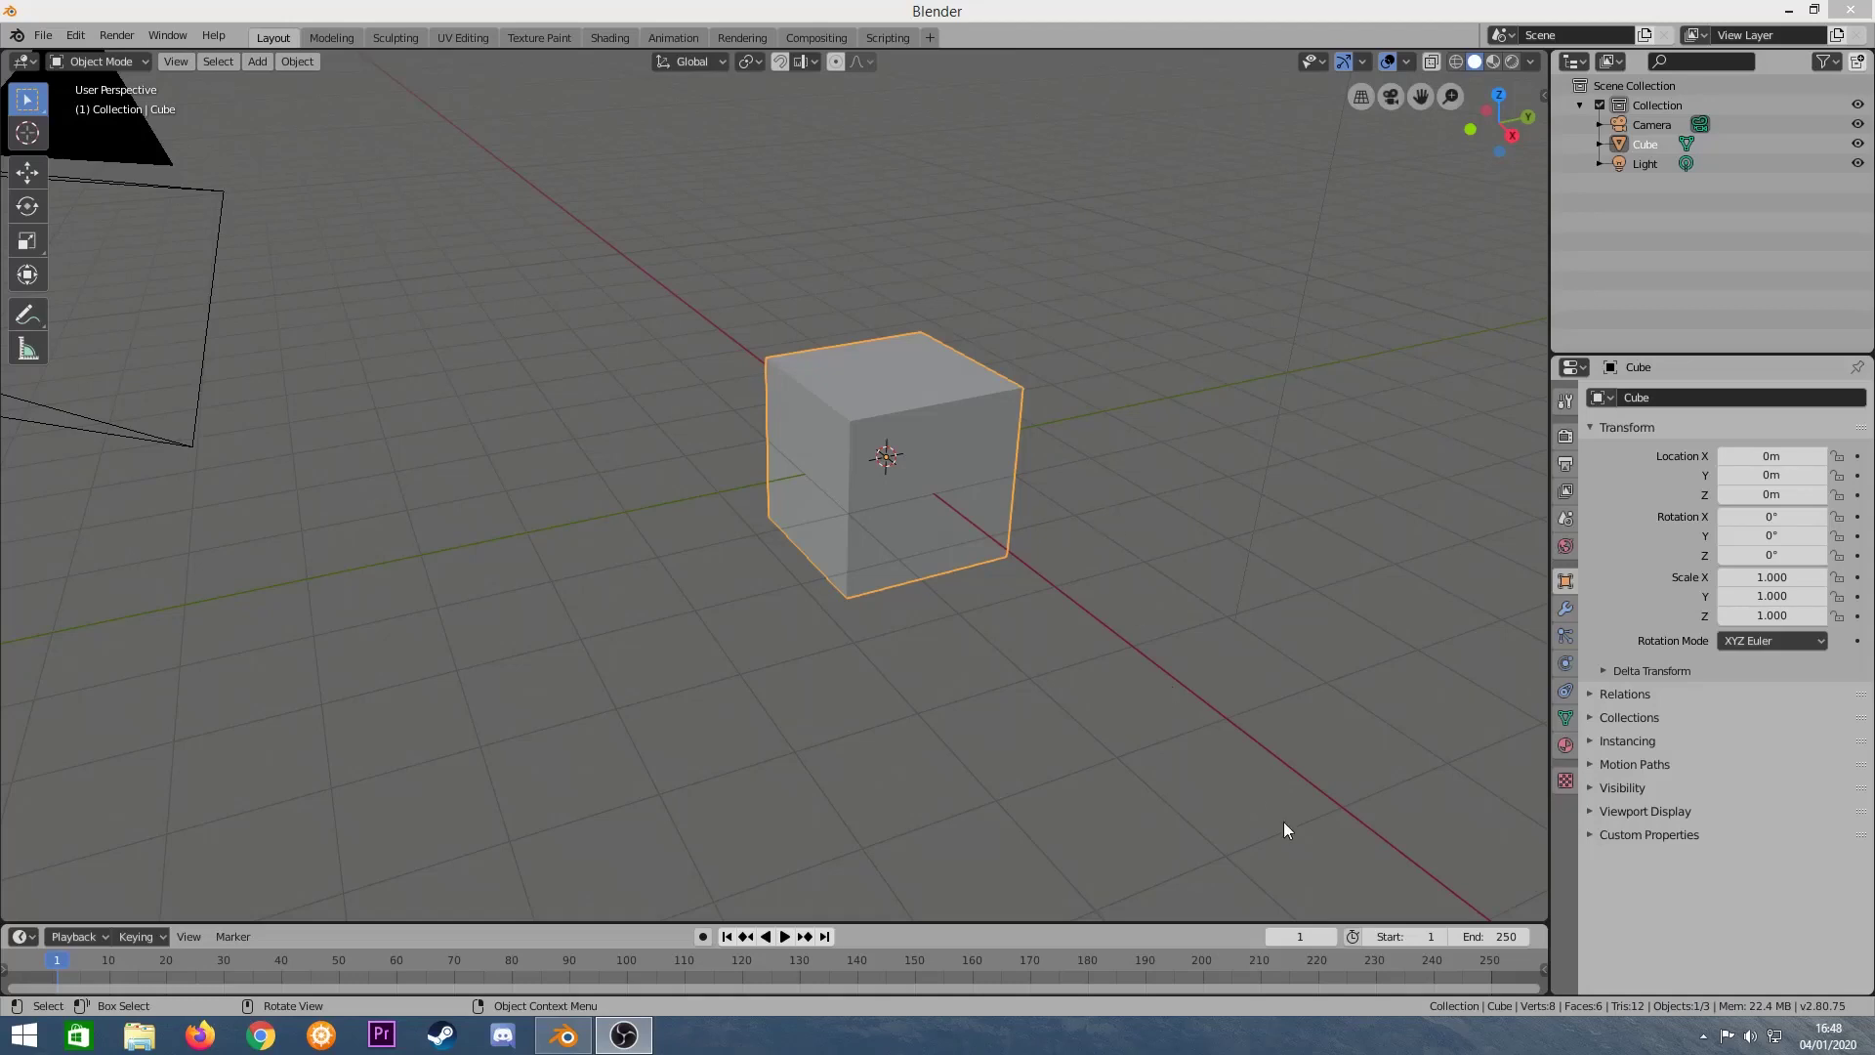
# Orbit and zoom around the default cube to inspect it.
pyautogui.click(1082, 490)
pyautogui.moveTo(1082, 490)
pyautogui.mouseDown(button='middle')
pyautogui.moveTo(1210, 431)
pyautogui.moveTo(1022, 363)
pyautogui.moveTo(1216, 388)
pyautogui.mouseUp(button='middle')
pyautogui.keyDown('alt'); pyautogui.scroll(-8, 1182, 418); pyautogui.keyUp('alt')
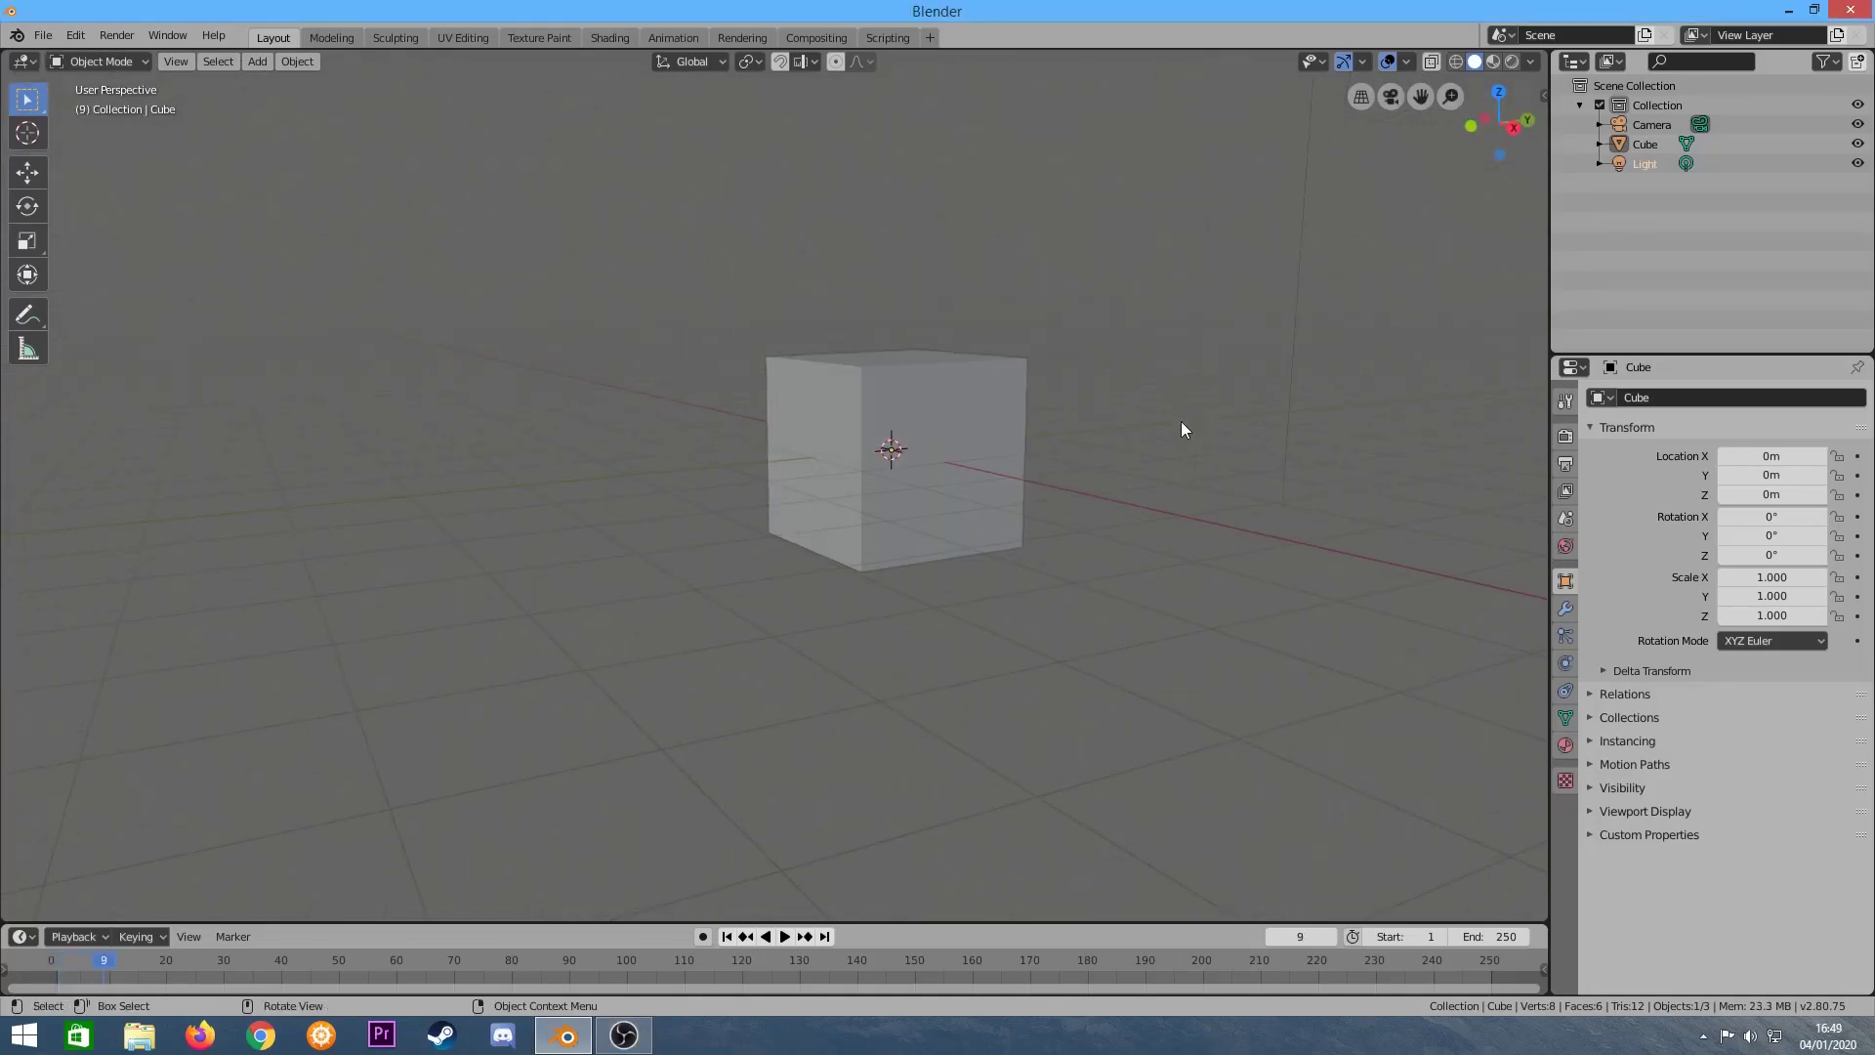
pyautogui.scroll(-5, 1182, 418)
pyautogui.scroll(6, 1182, 422)
pyautogui.moveTo(1092, 440)
pyautogui.mouseDown(button='middle')
pyautogui.moveTo(823, 408)
pyautogui.moveTo(1331, 433)
pyautogui.moveTo(1051, 438)
pyautogui.mouseUp(button='middle')
# Select and delete the default cube, leaving only the camera and light.
pyautogui.click(877, 445)
pyautogui.moveTo(982, 377)
pyautogui.mouseDown(button='middle')
pyautogui.moveTo(1176, 410)
pyautogui.moveTo(829, 400)
pyautogui.moveTo(1291, 379)
pyautogui.moveTo(863, 377)
pyautogui.moveTo(1109, 398)
pyautogui.moveTo(1205, 348)
pyautogui.moveTo(955, 406)
pyautogui.mouseUp(button='middle')
pyautogui.press('Delete')
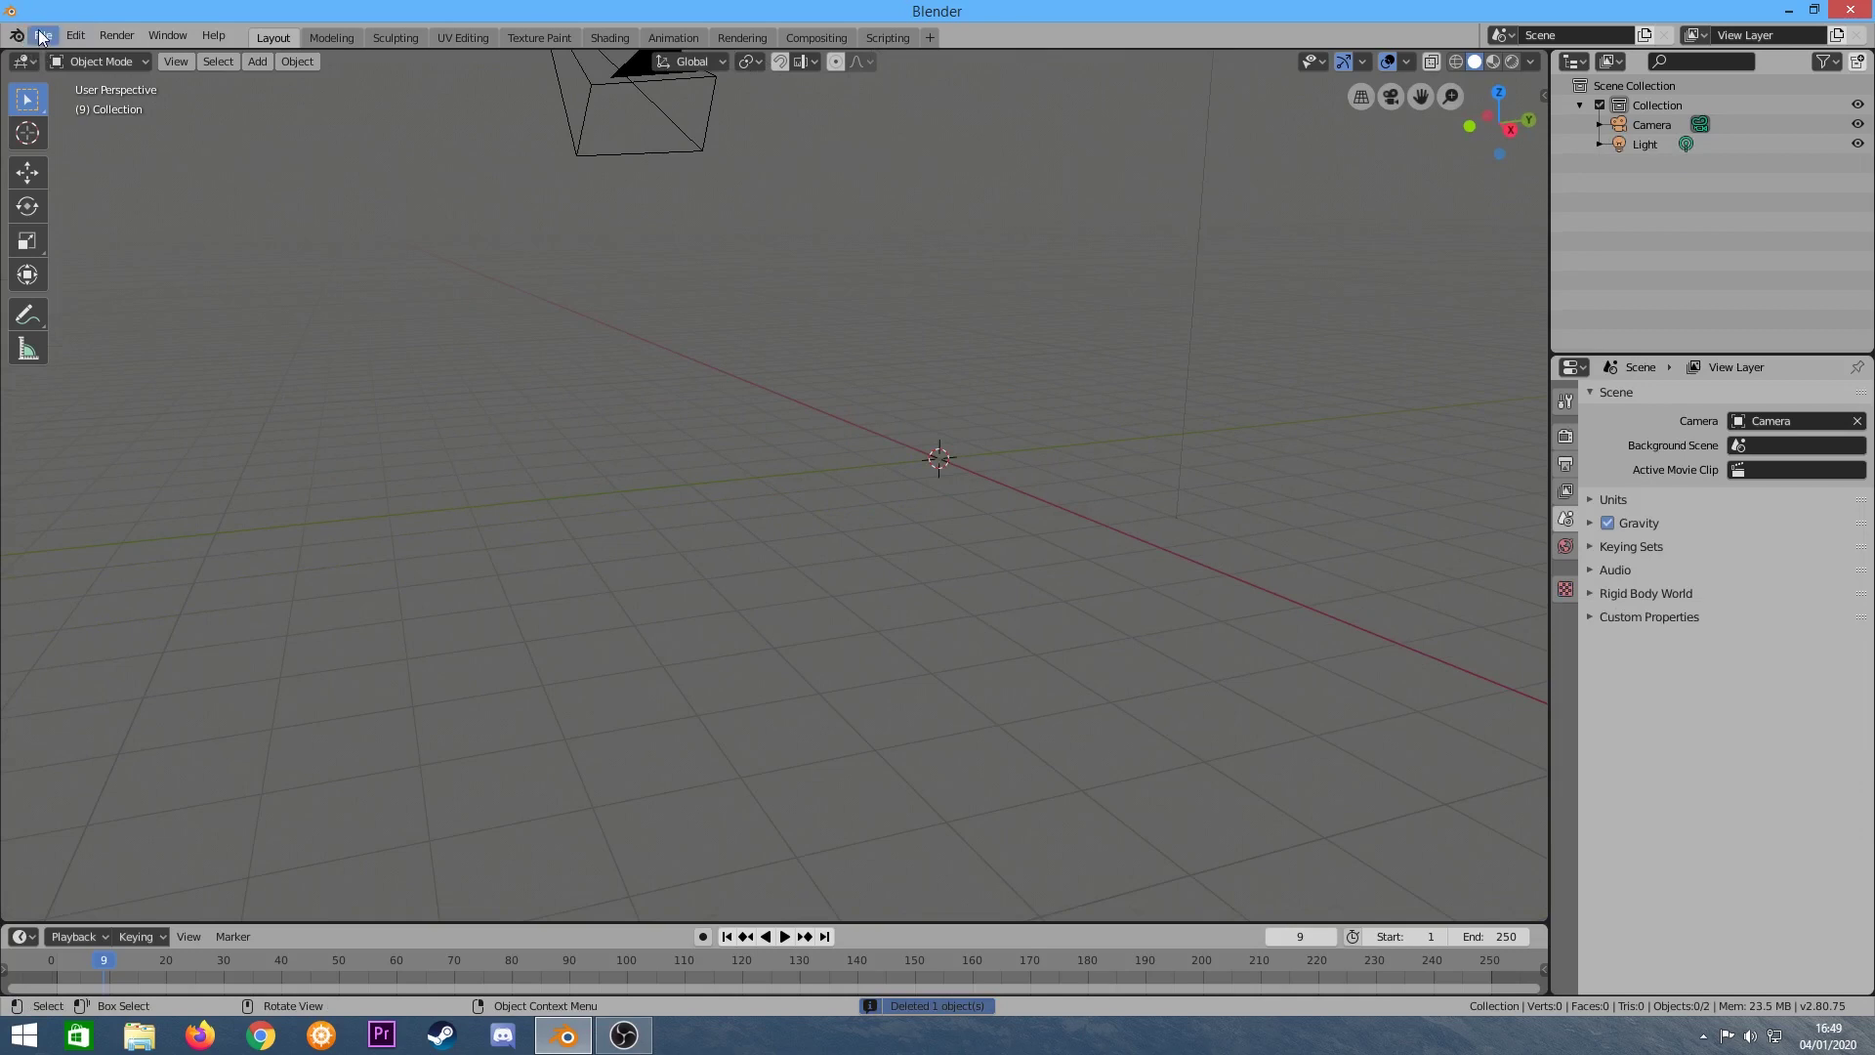
pyautogui.click(51, 35)
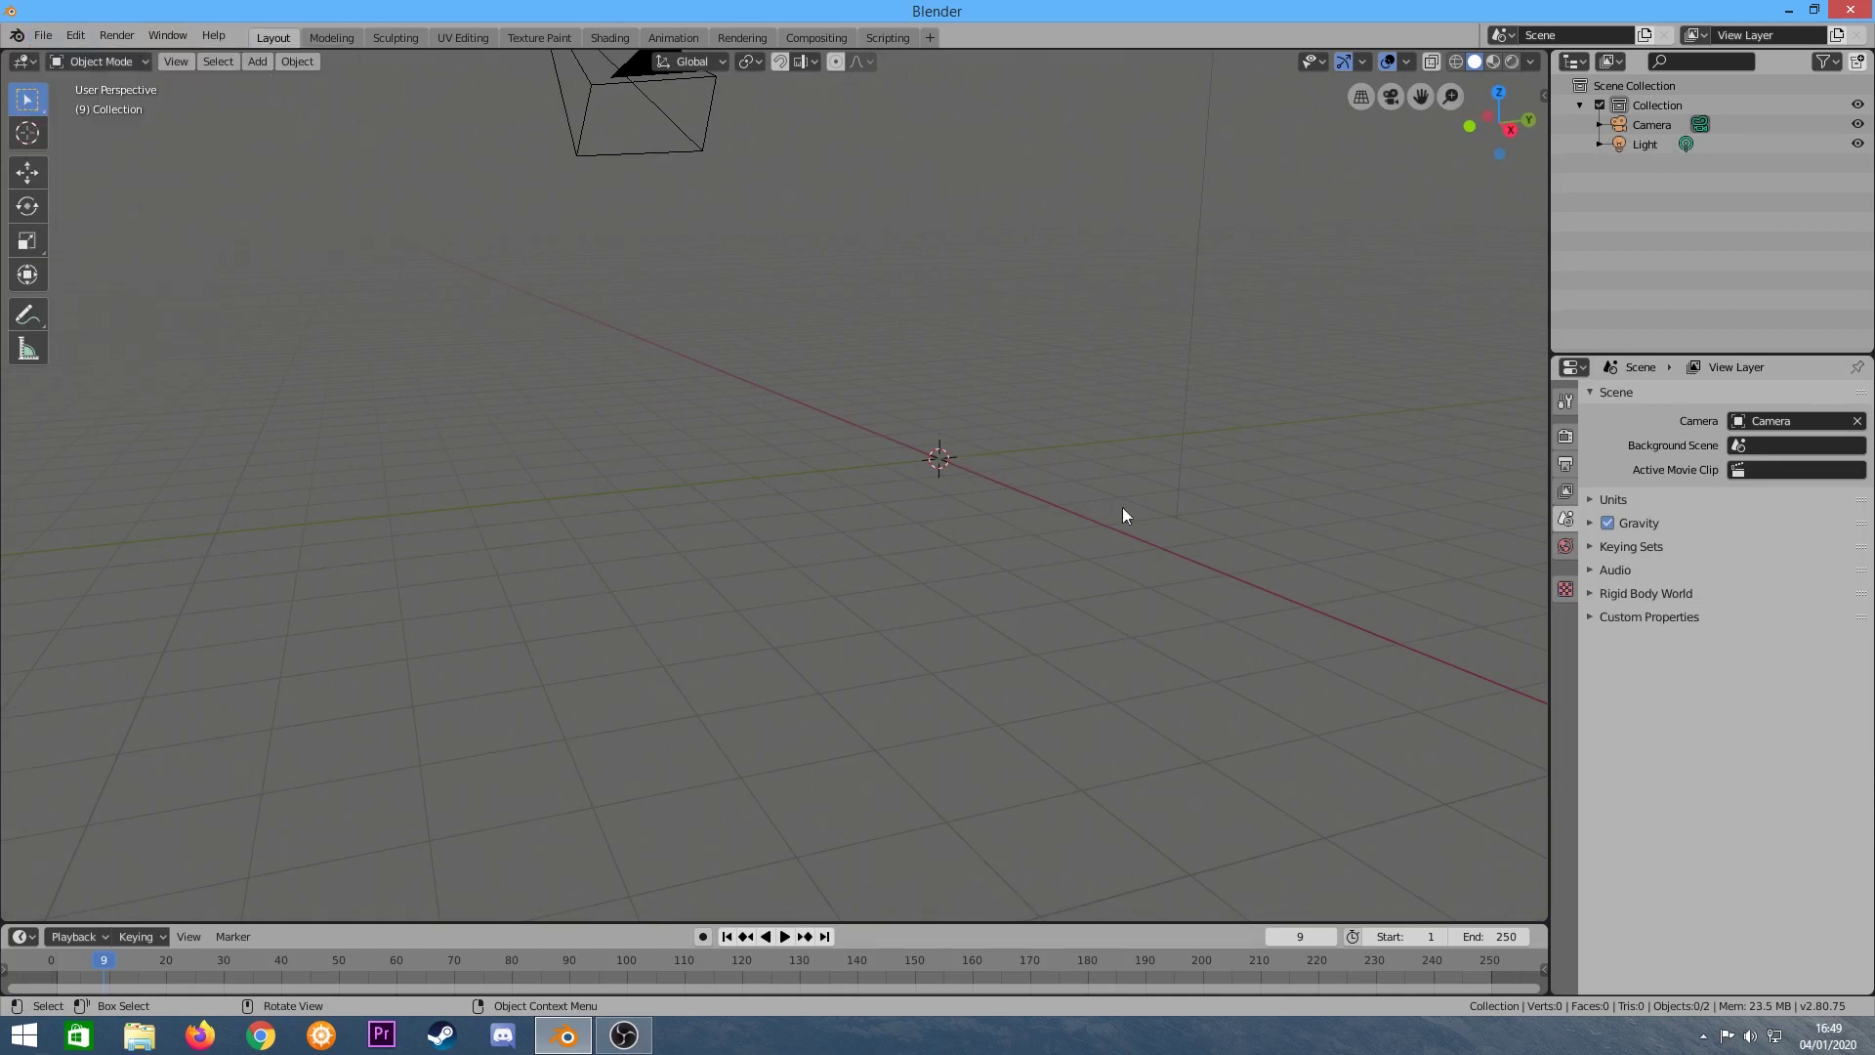
pyautogui.click(256, 64)
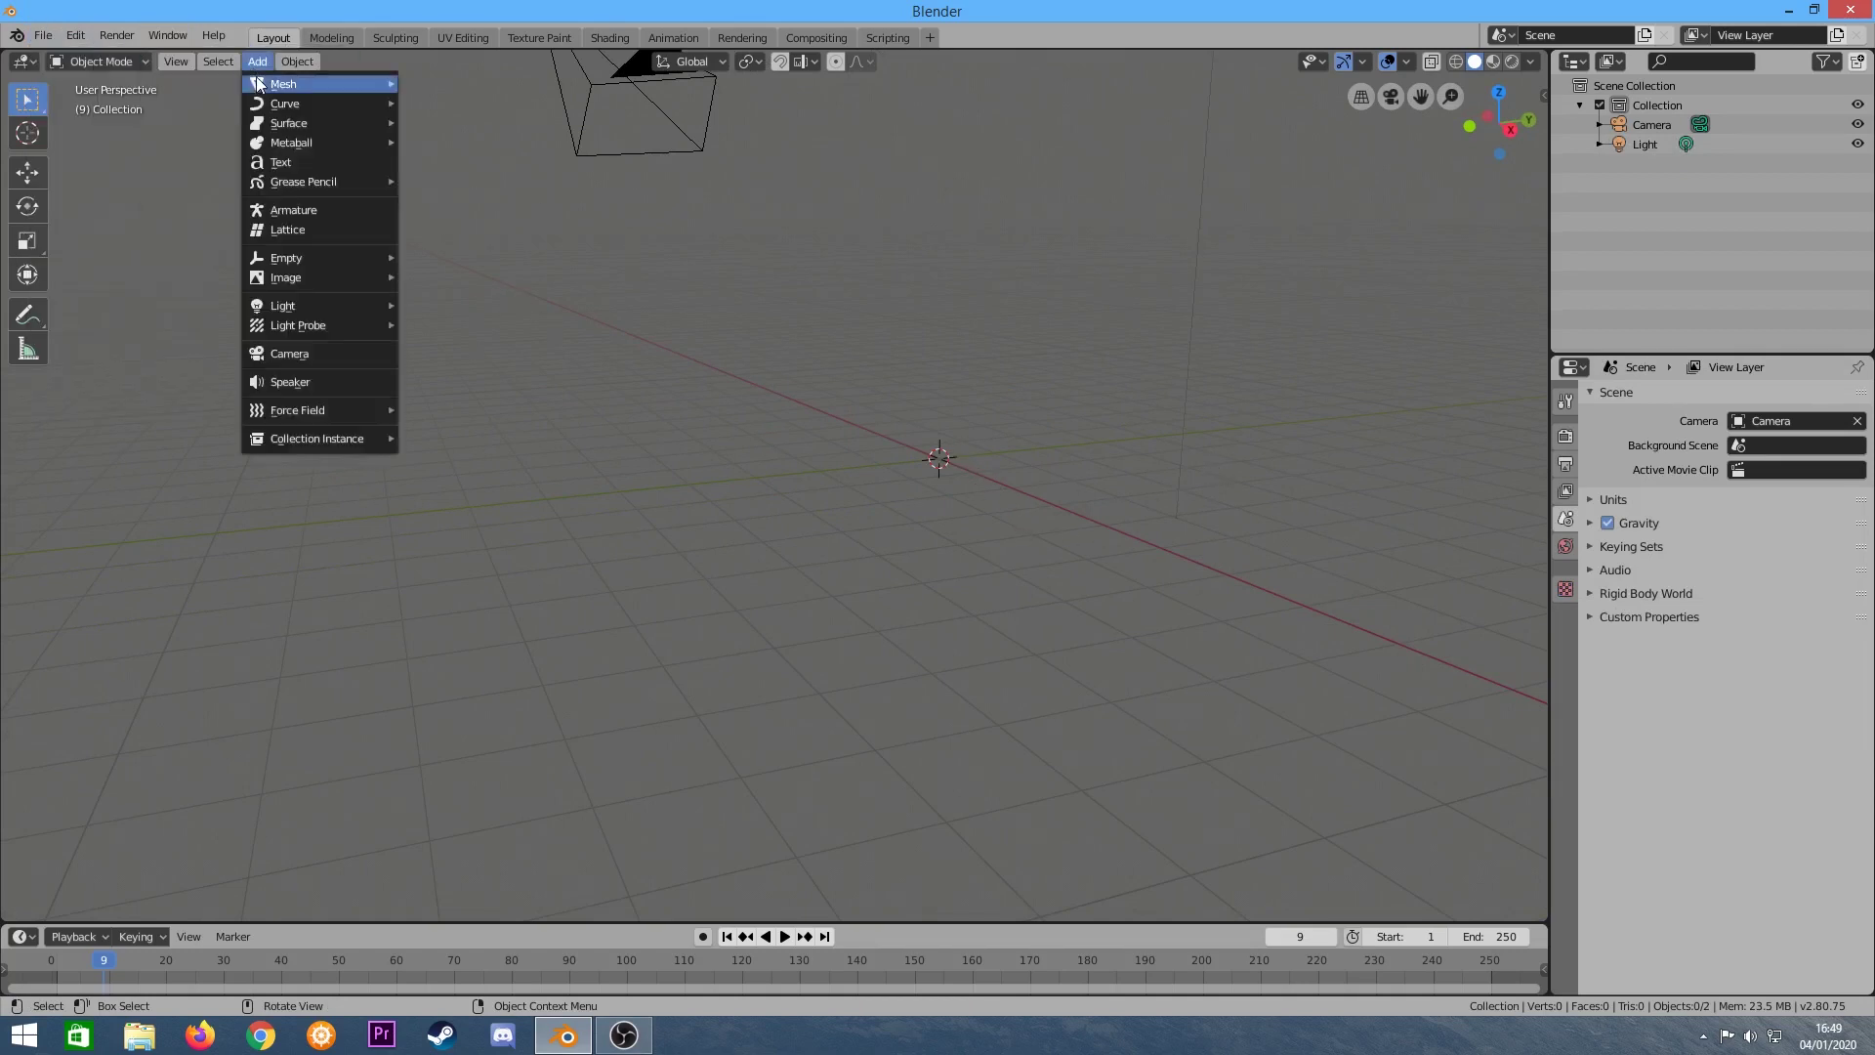
pyautogui.moveTo(287, 277)
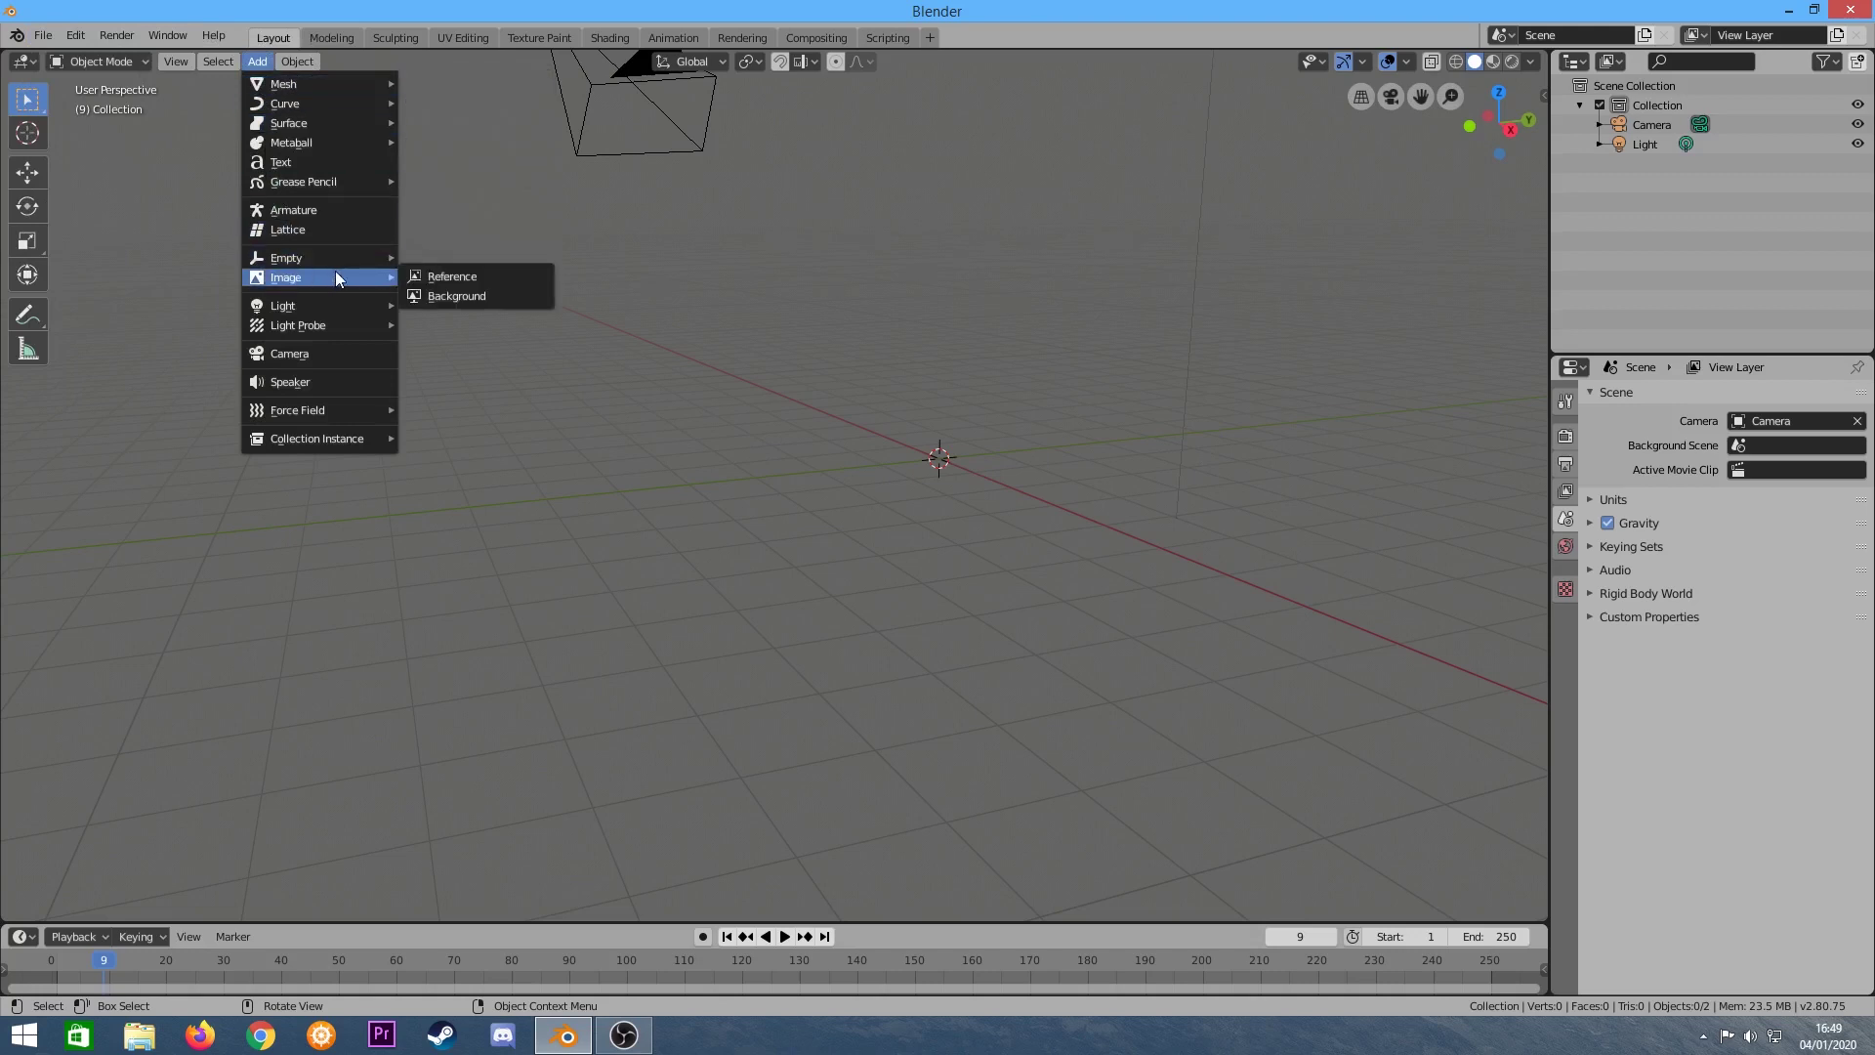
# Add the M4 rifle photo as a reference image and view it from the front.
pyautogui.click(430, 293)
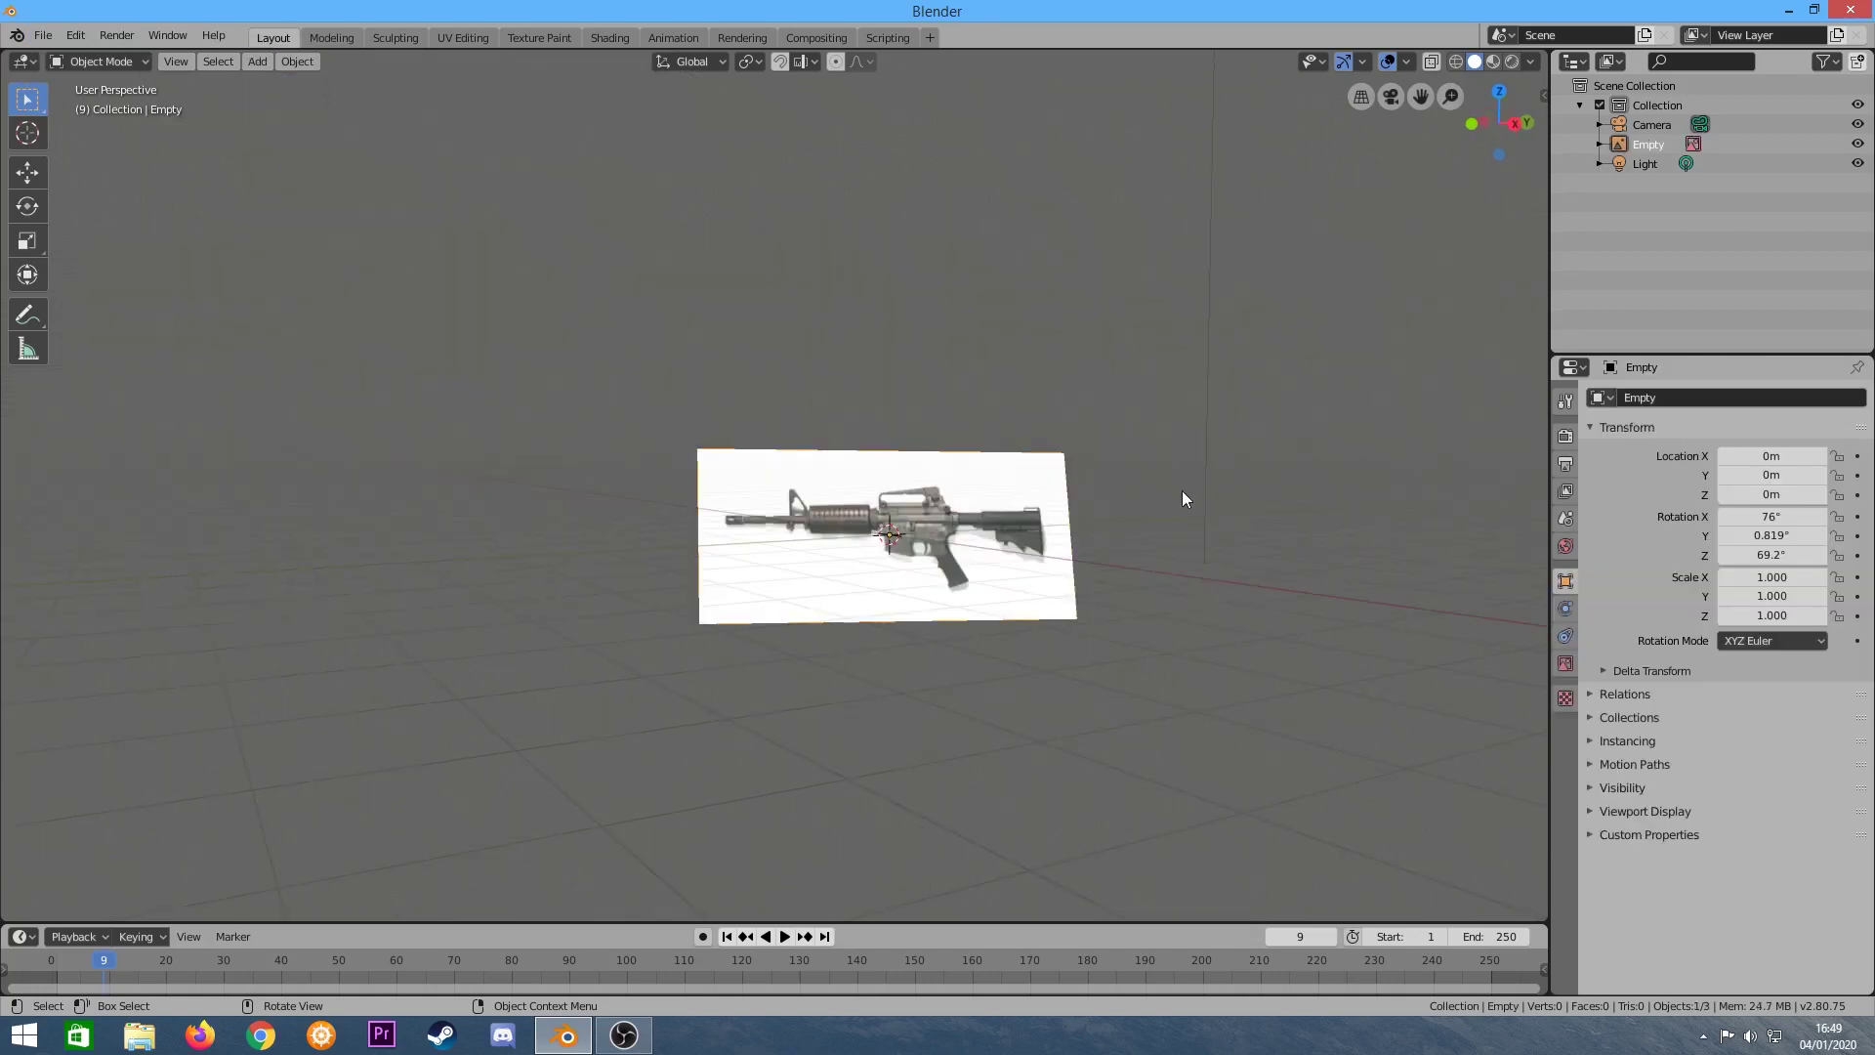
pyautogui.moveTo(1211, 501); pyautogui.dragTo(1035, 494, button='middle')
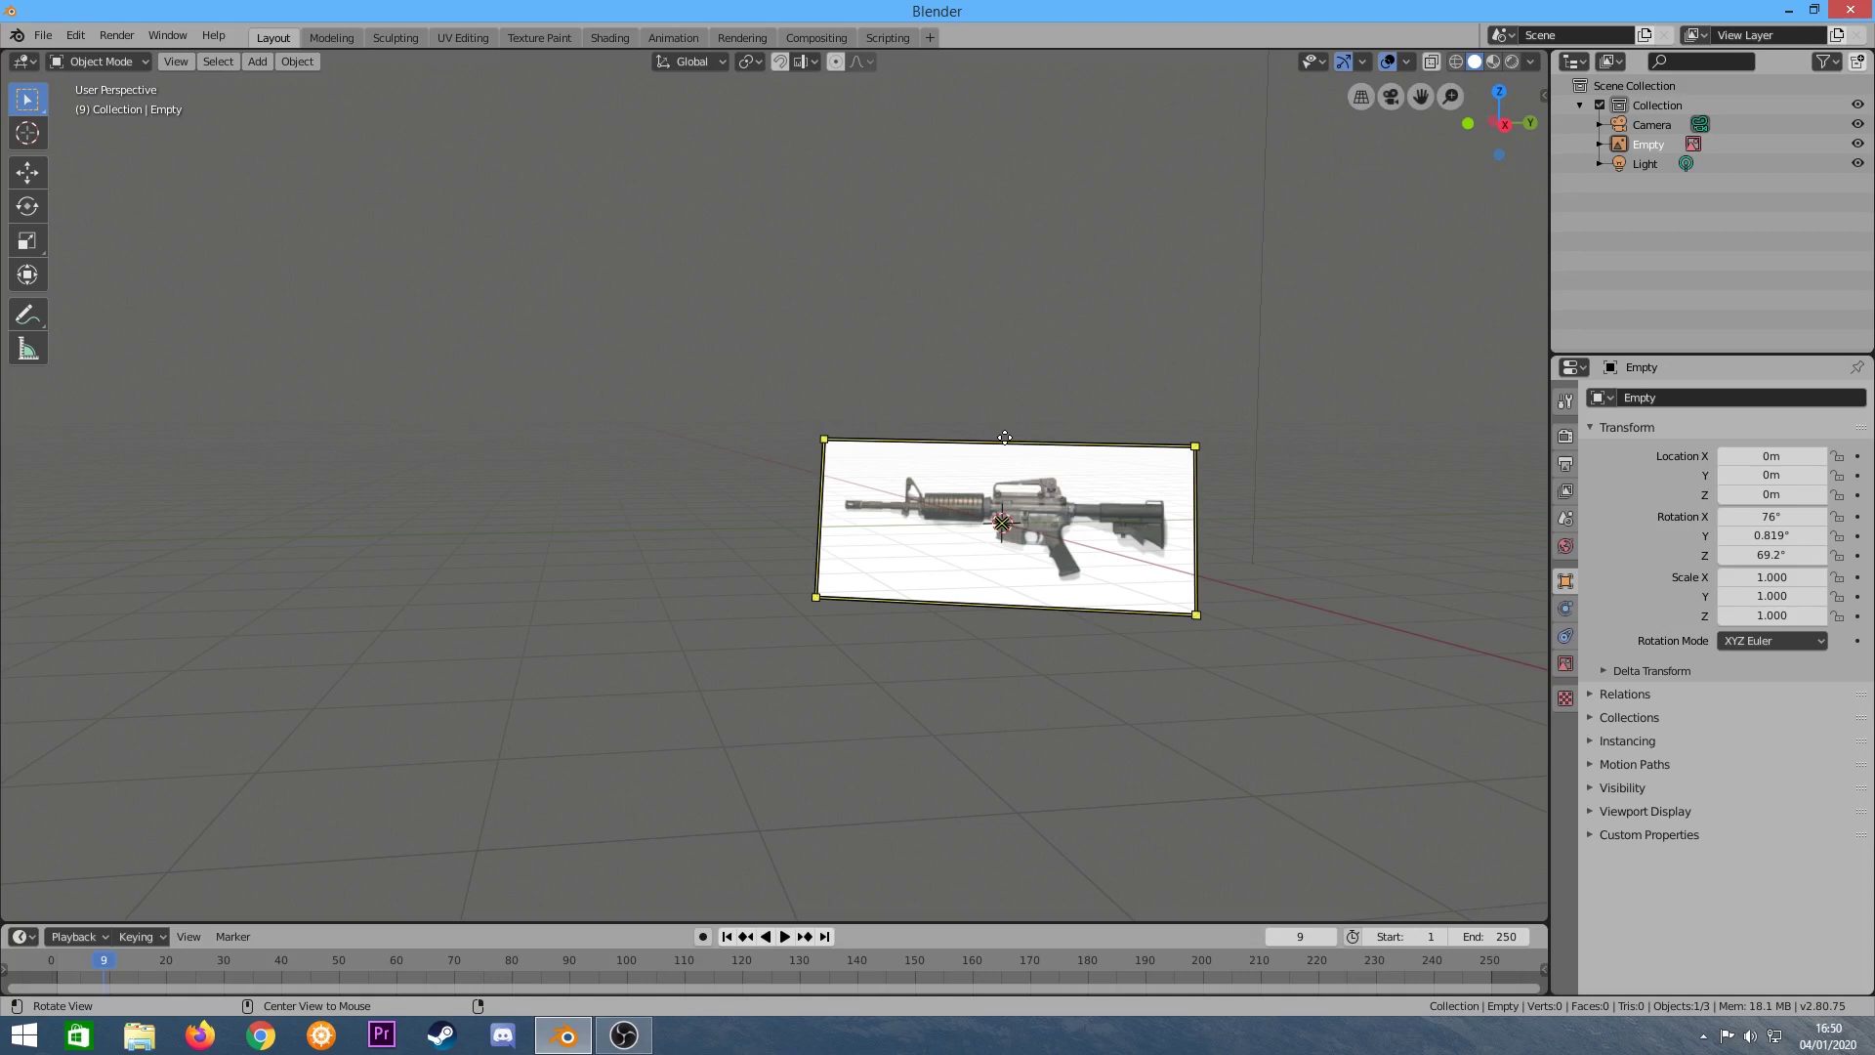
pyautogui.press('KP_1')
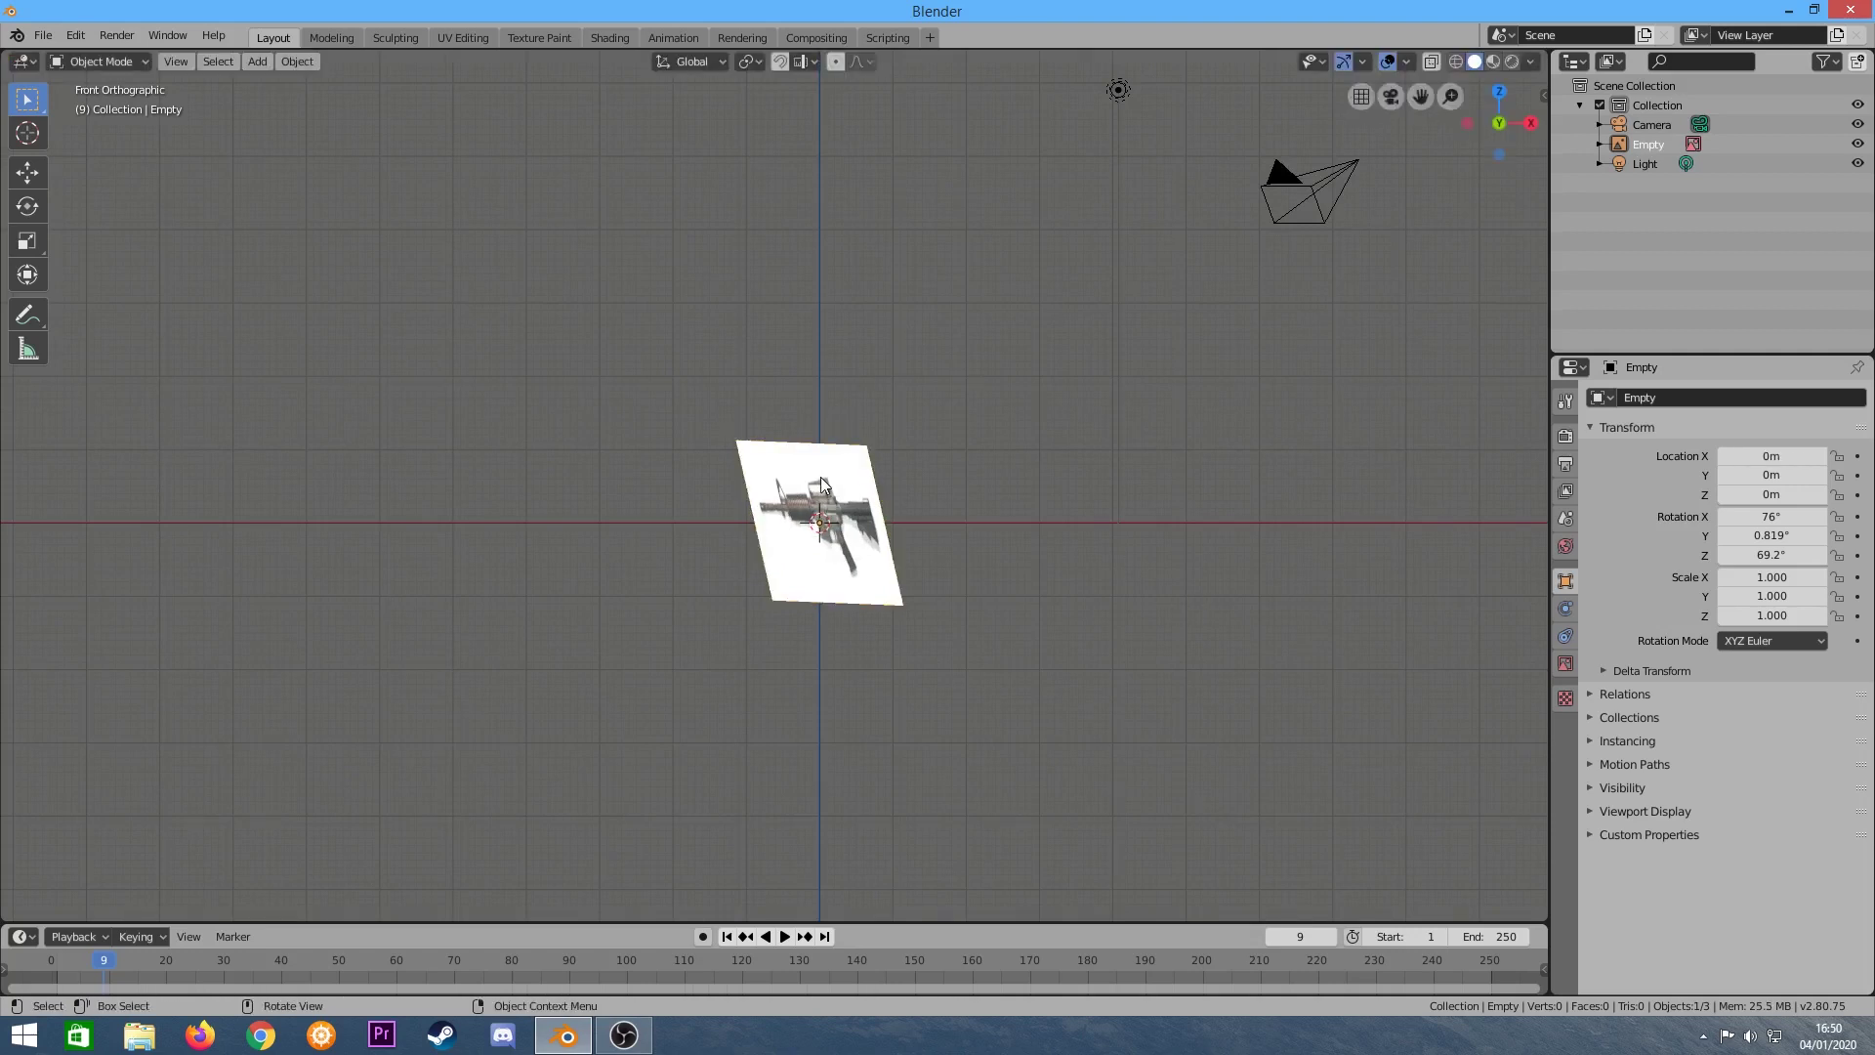
# Rotate the rifle reference image about Z to -3.45° so it lies nearly level.
pyautogui.press('g')
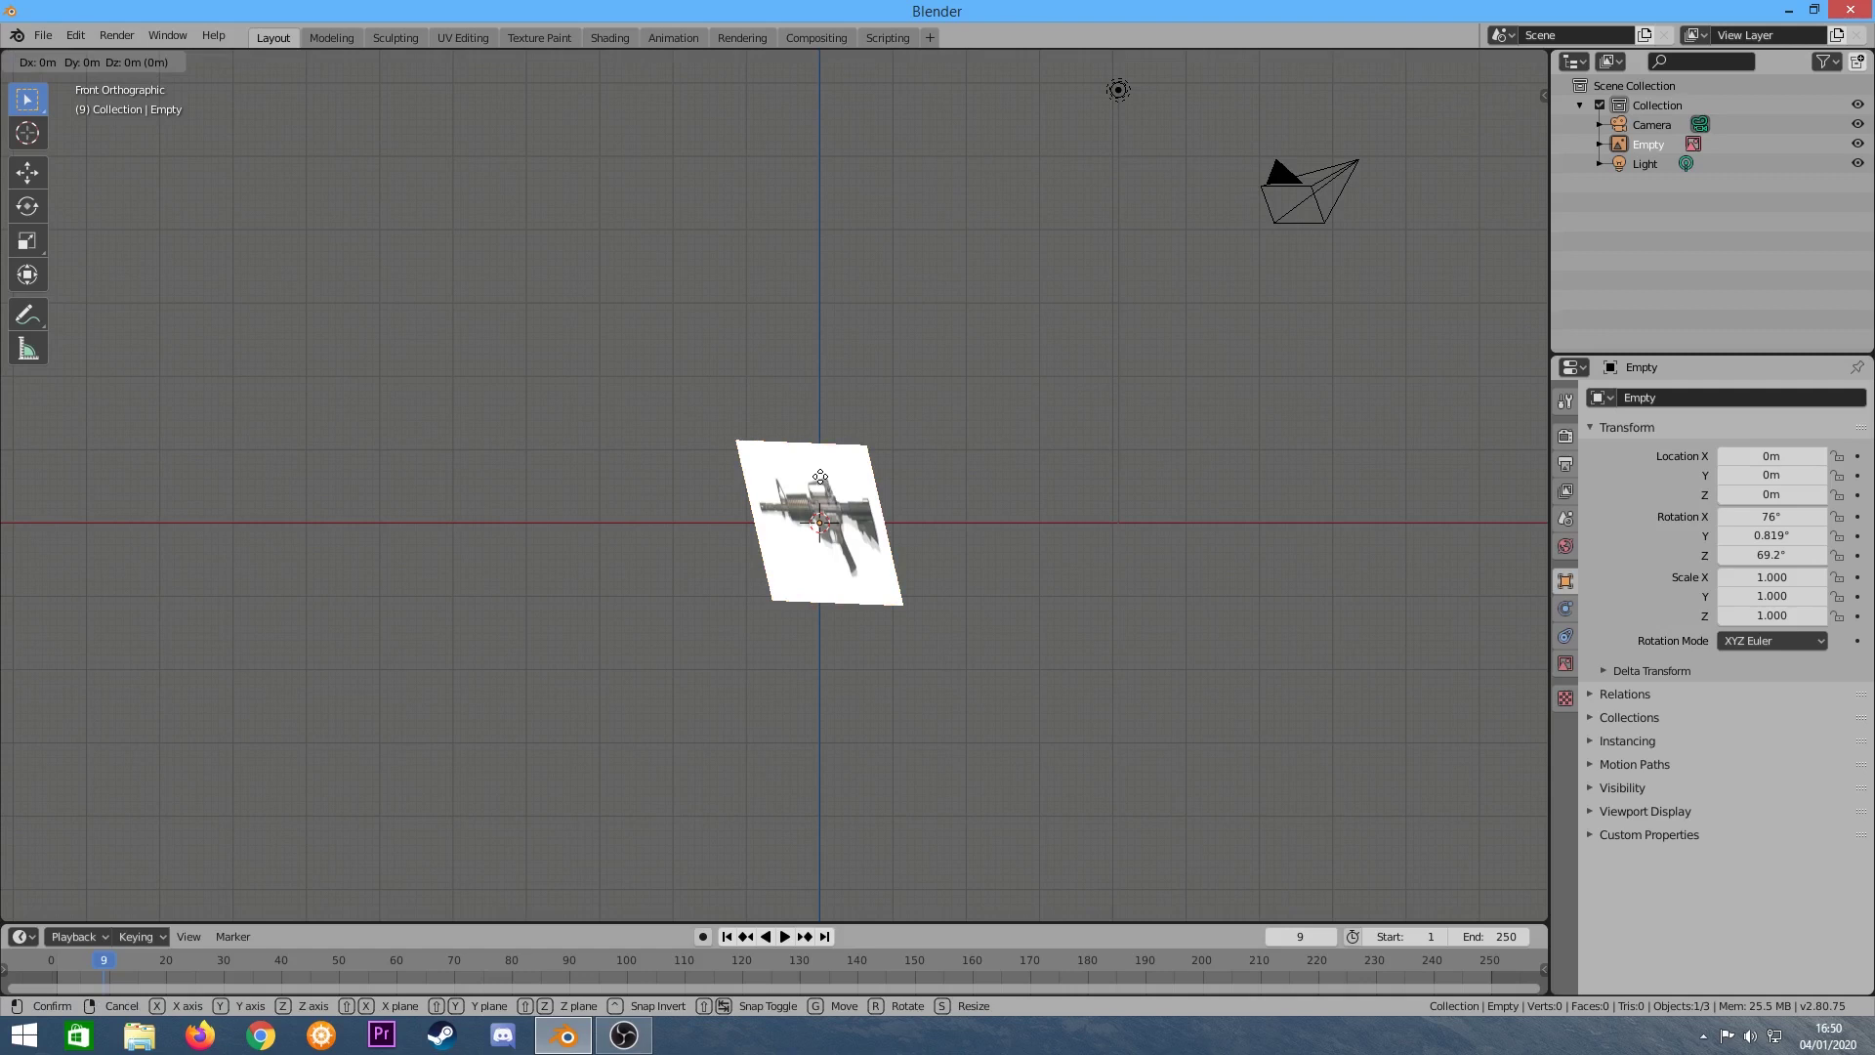
pyautogui.press('Escape')
pyautogui.press('r')
pyautogui.press('z')
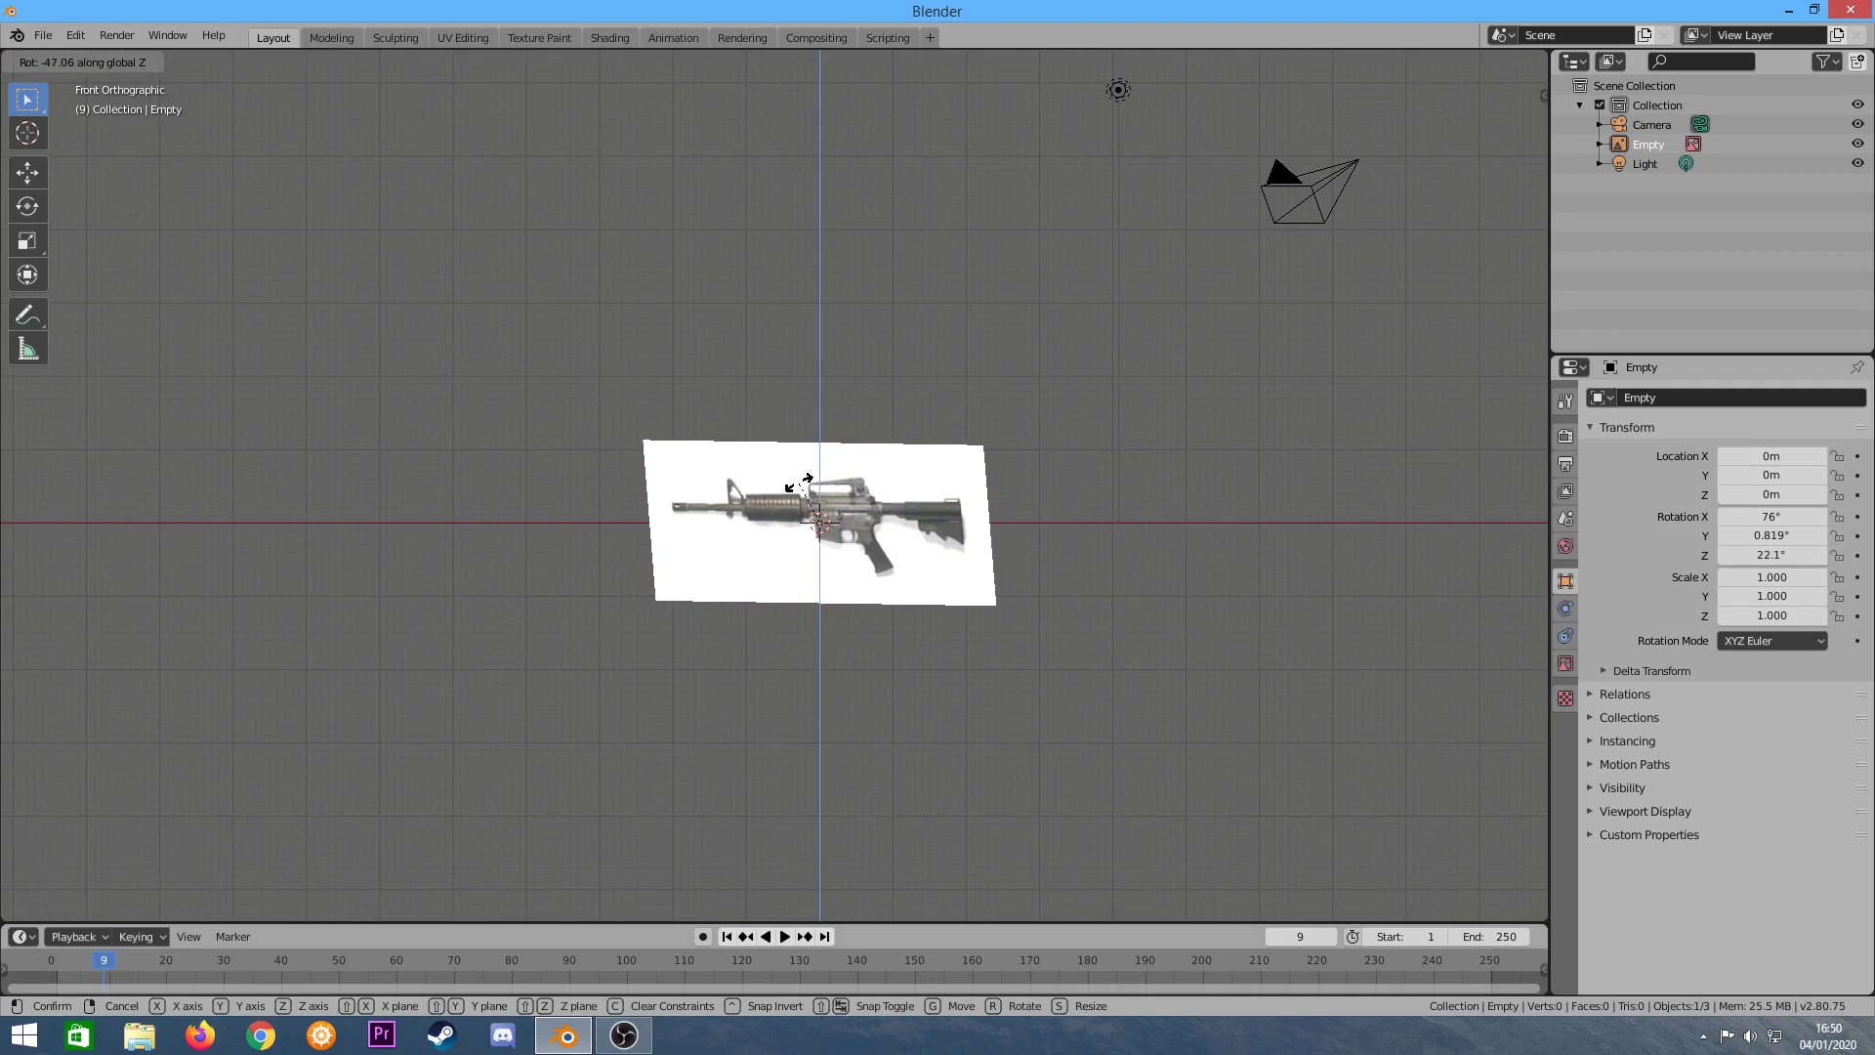
pyautogui.write('9180')
pyautogui.press('BackSpace')
pyautogui.press('BackSpace')
pyautogui.press('BackSpace')
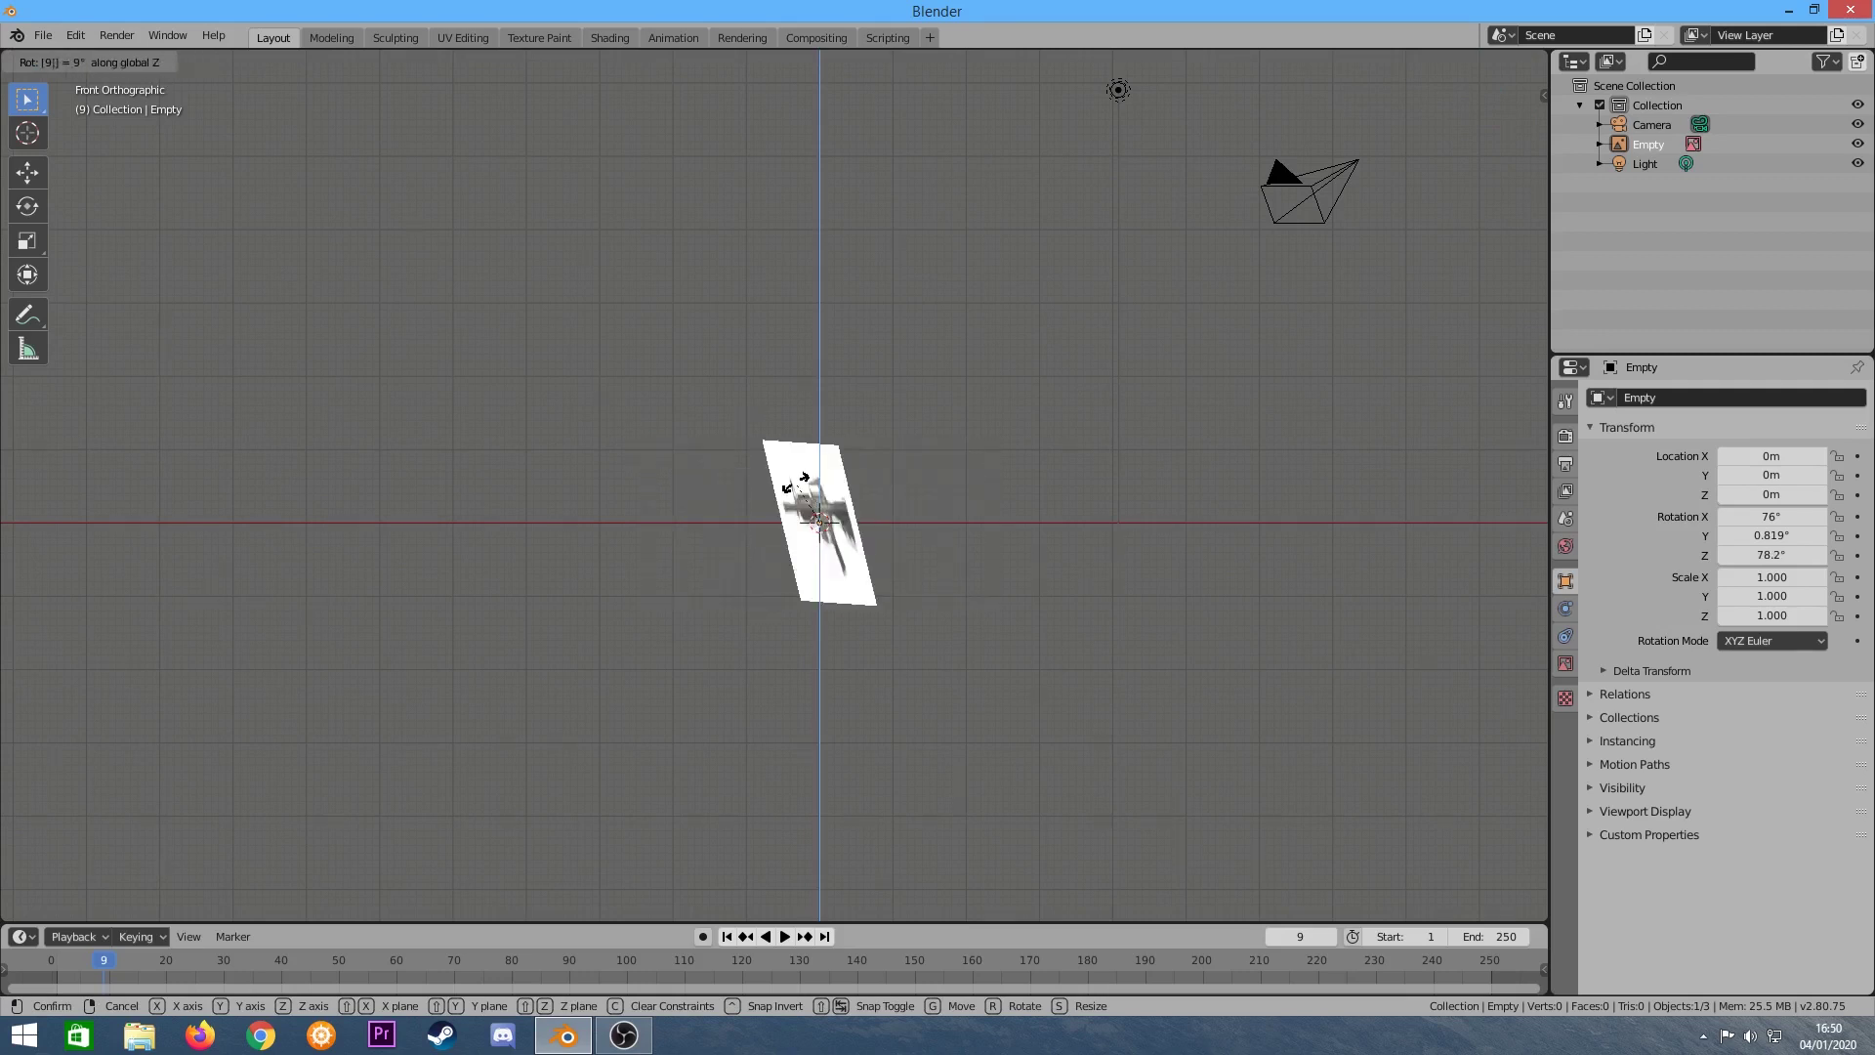
pyautogui.press('g')
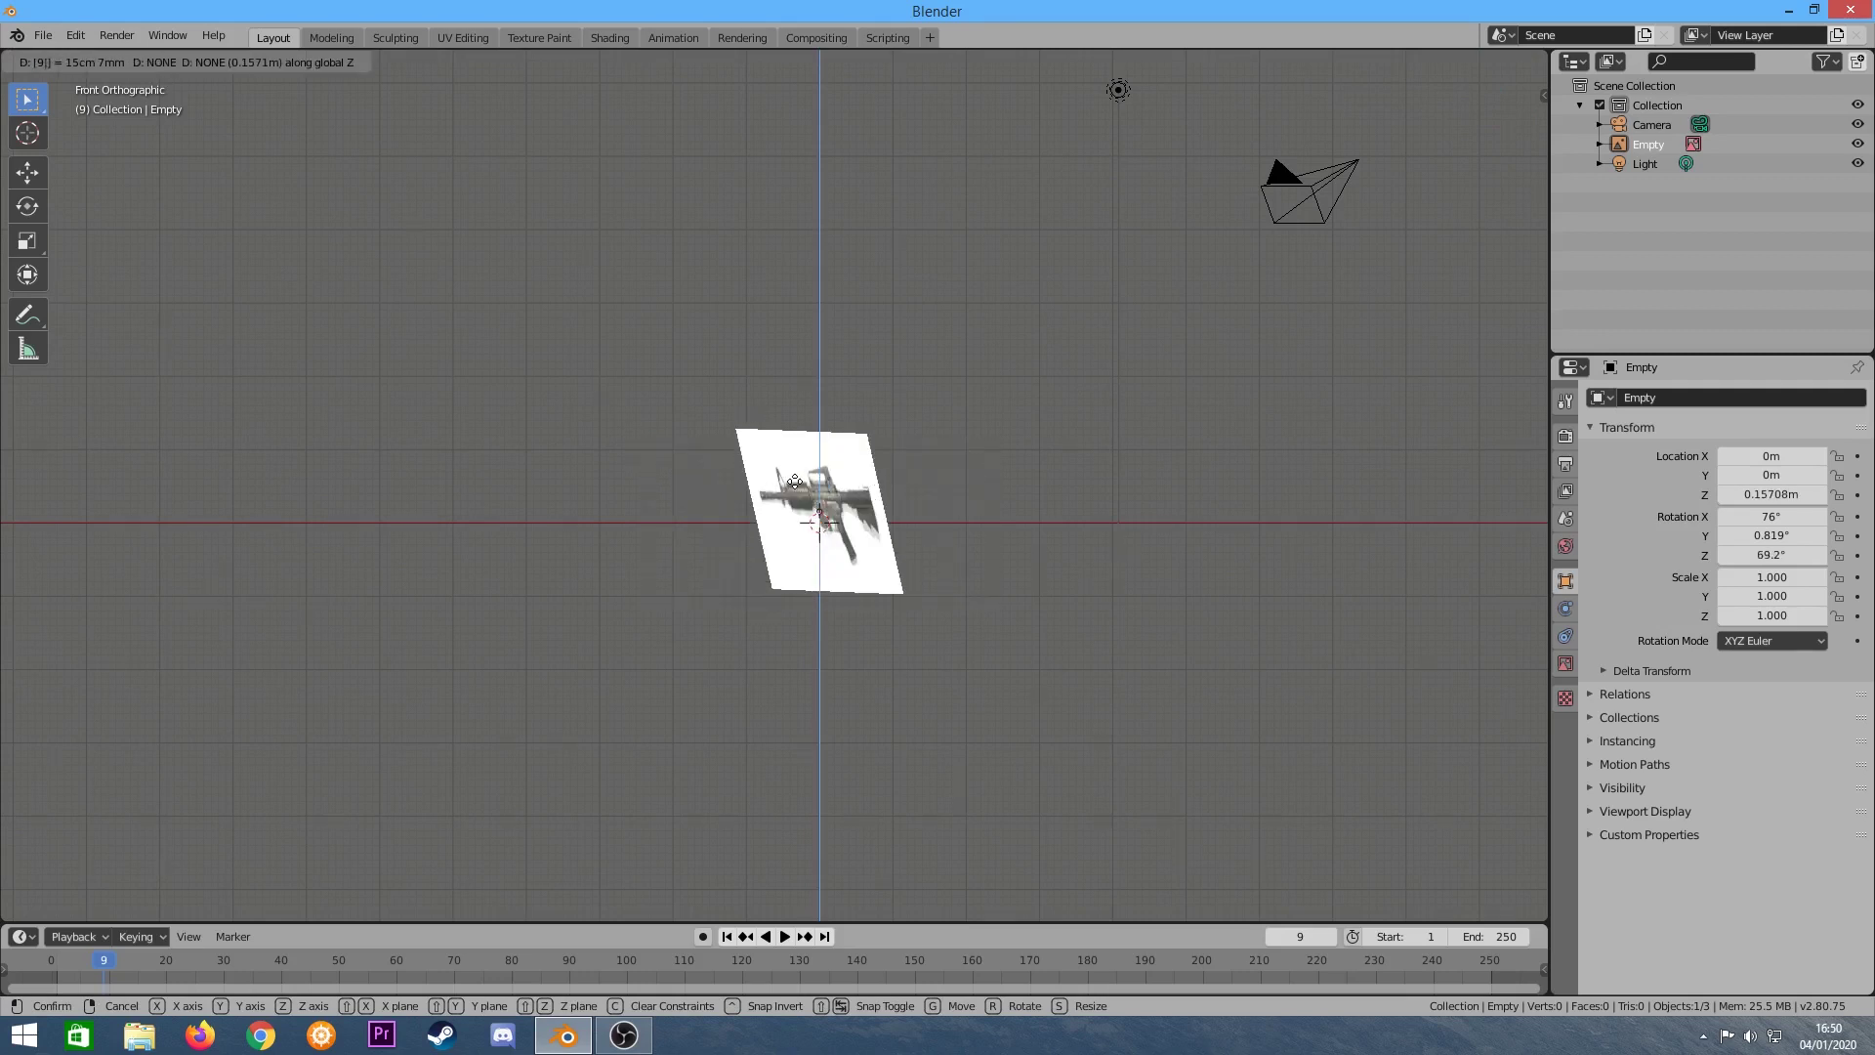
pyautogui.press('r')
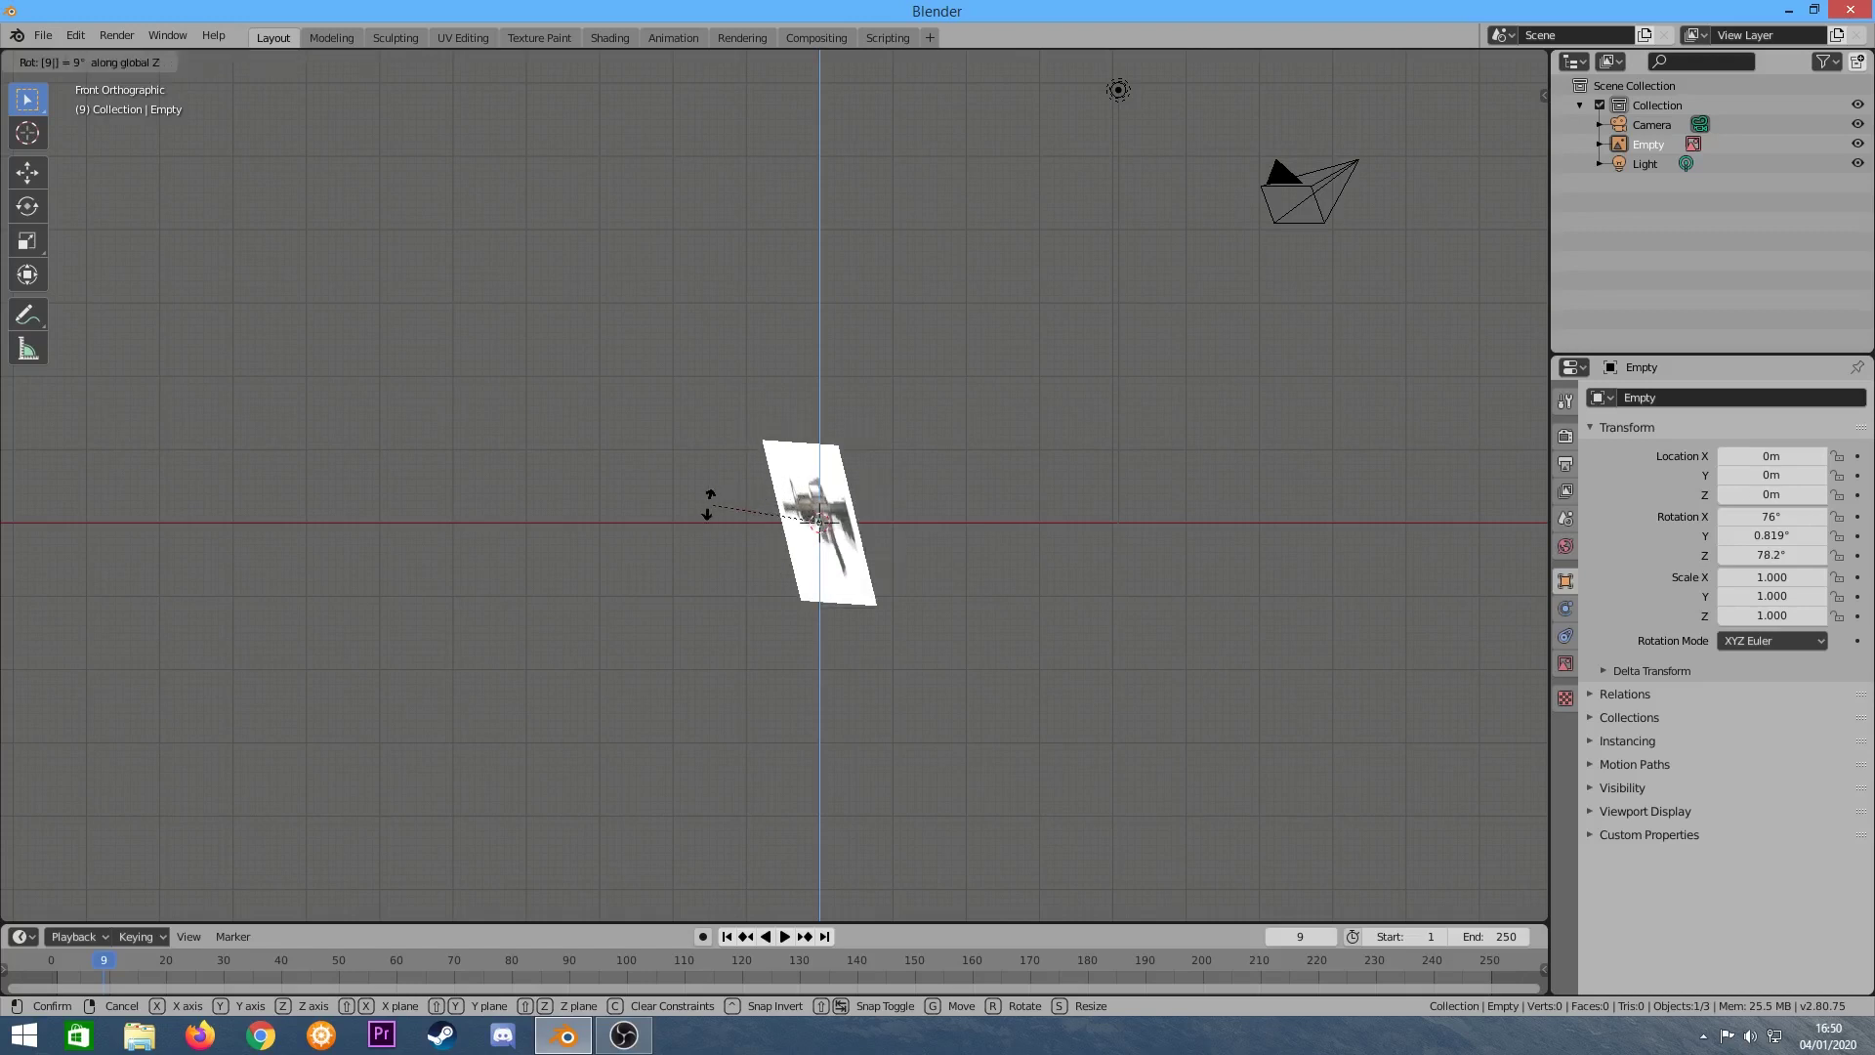
pyautogui.press('BackSpace')
pyautogui.press('BackSpace')
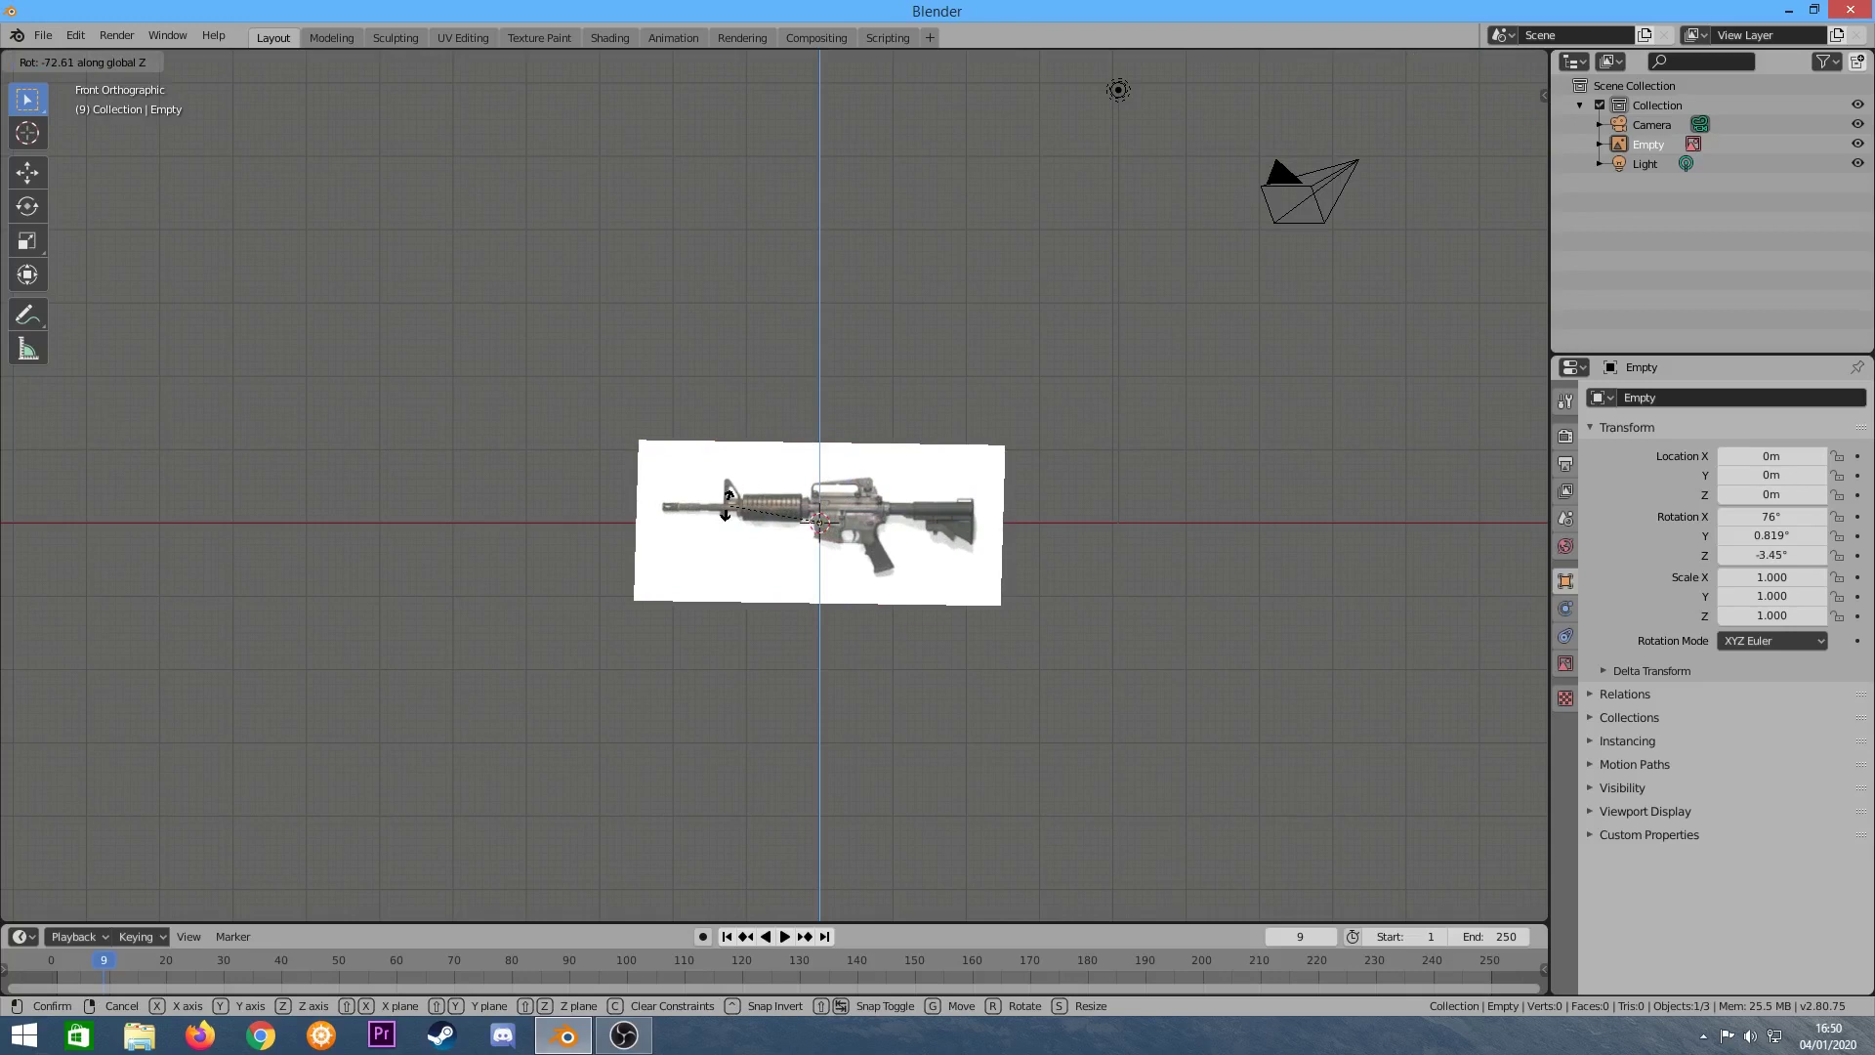
pyautogui.click(727, 503)
pyautogui.scroll(1, 770, 484)
pyautogui.scroll(3, 1070, 540)
pyautogui.scroll(2, 814, 577)
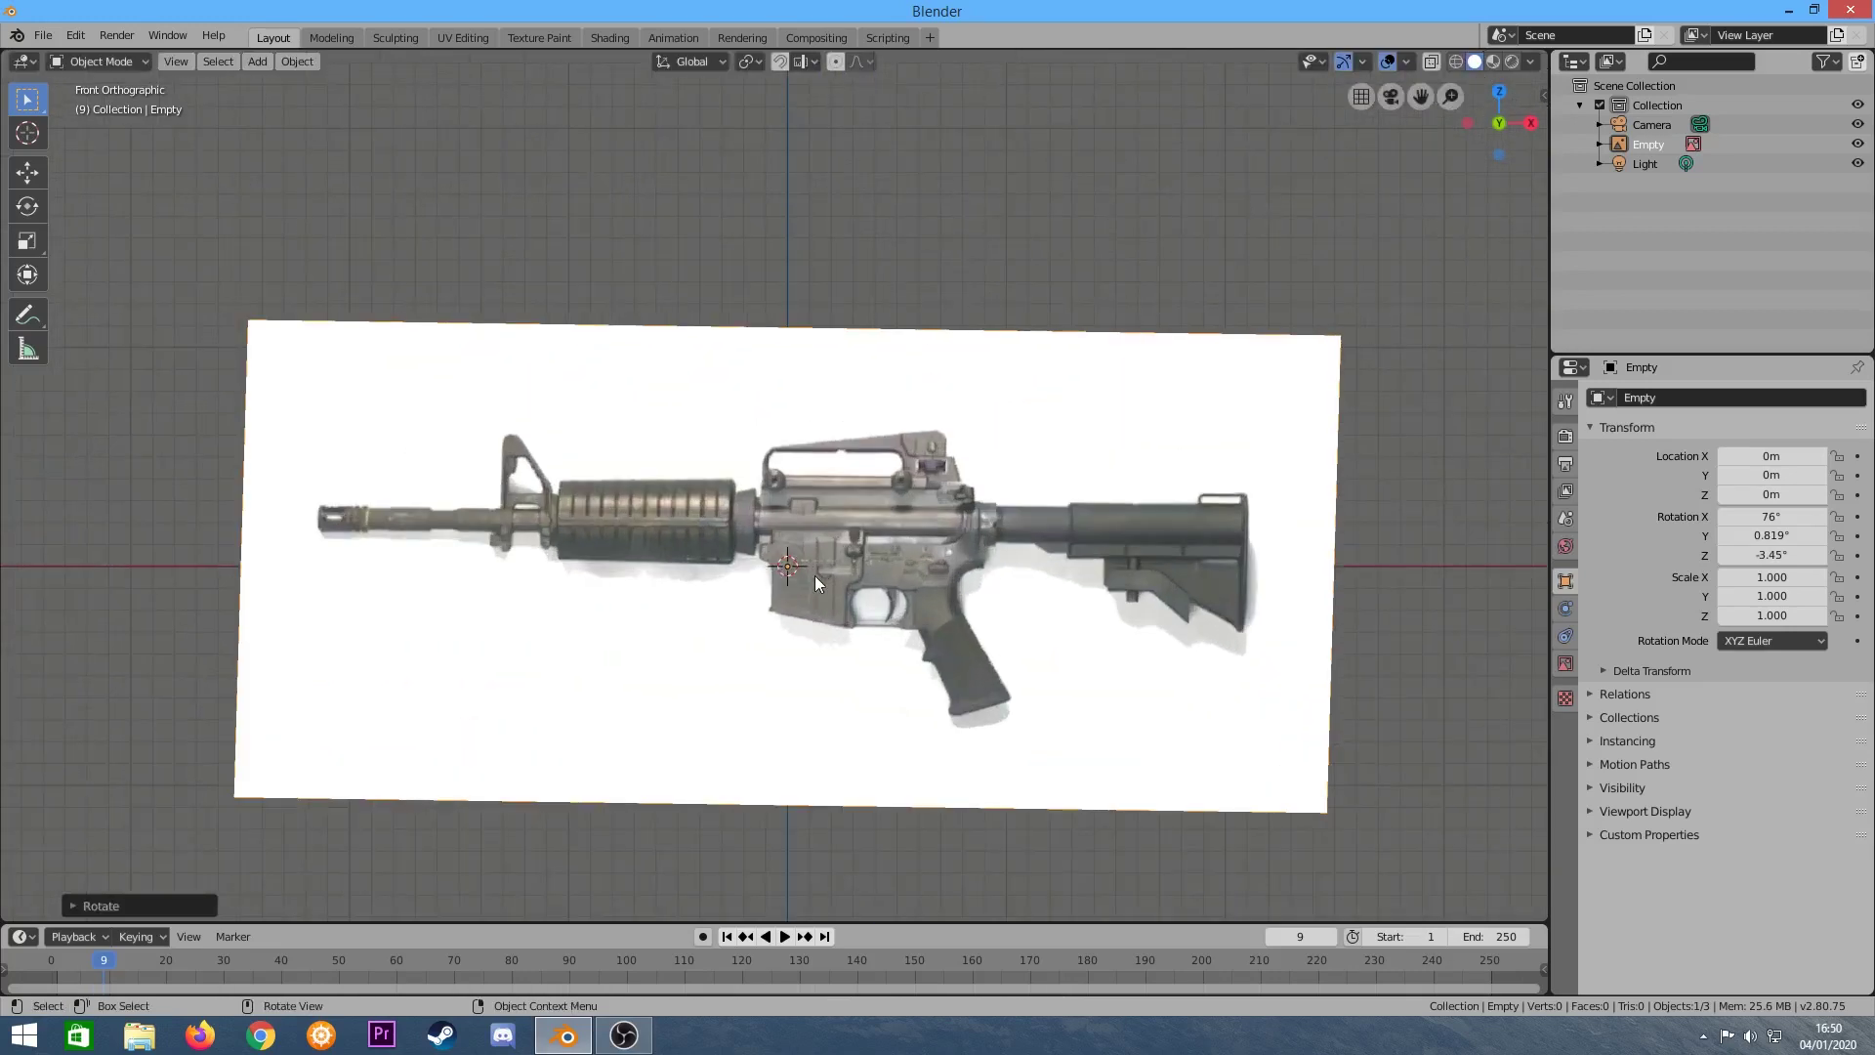
pyautogui.scroll(1, 703, 555)
# Keep the image at the origin, view it from the front, and trial an X-axis rotation.
pyautogui.press('g')
pyautogui.rightClick(915, 567)
pyautogui.scroll(-2, 864, 613)
pyautogui.moveTo(864, 614)
pyautogui.mouseDown(button='middle')
pyautogui.moveTo(1065, 616)
pyautogui.moveTo(1022, 614)
pyautogui.mouseUp(button='middle')
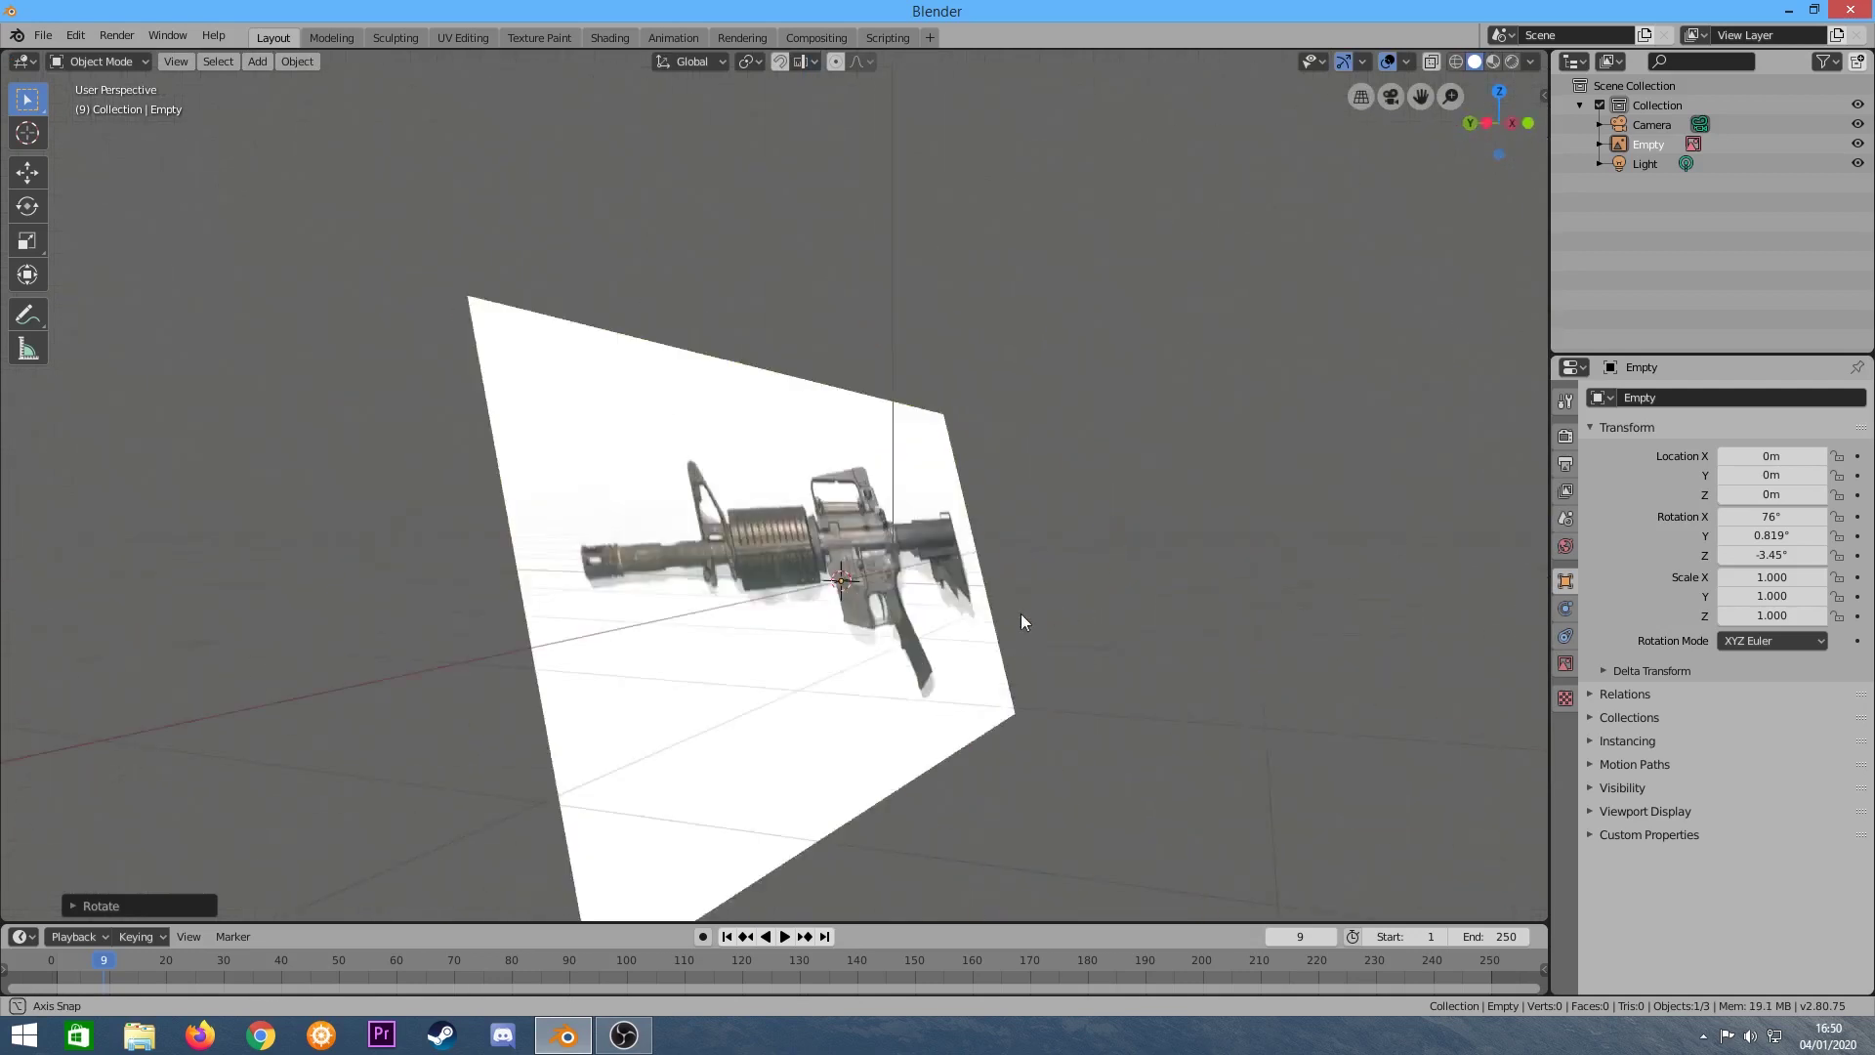
pyautogui.press('KP_1')
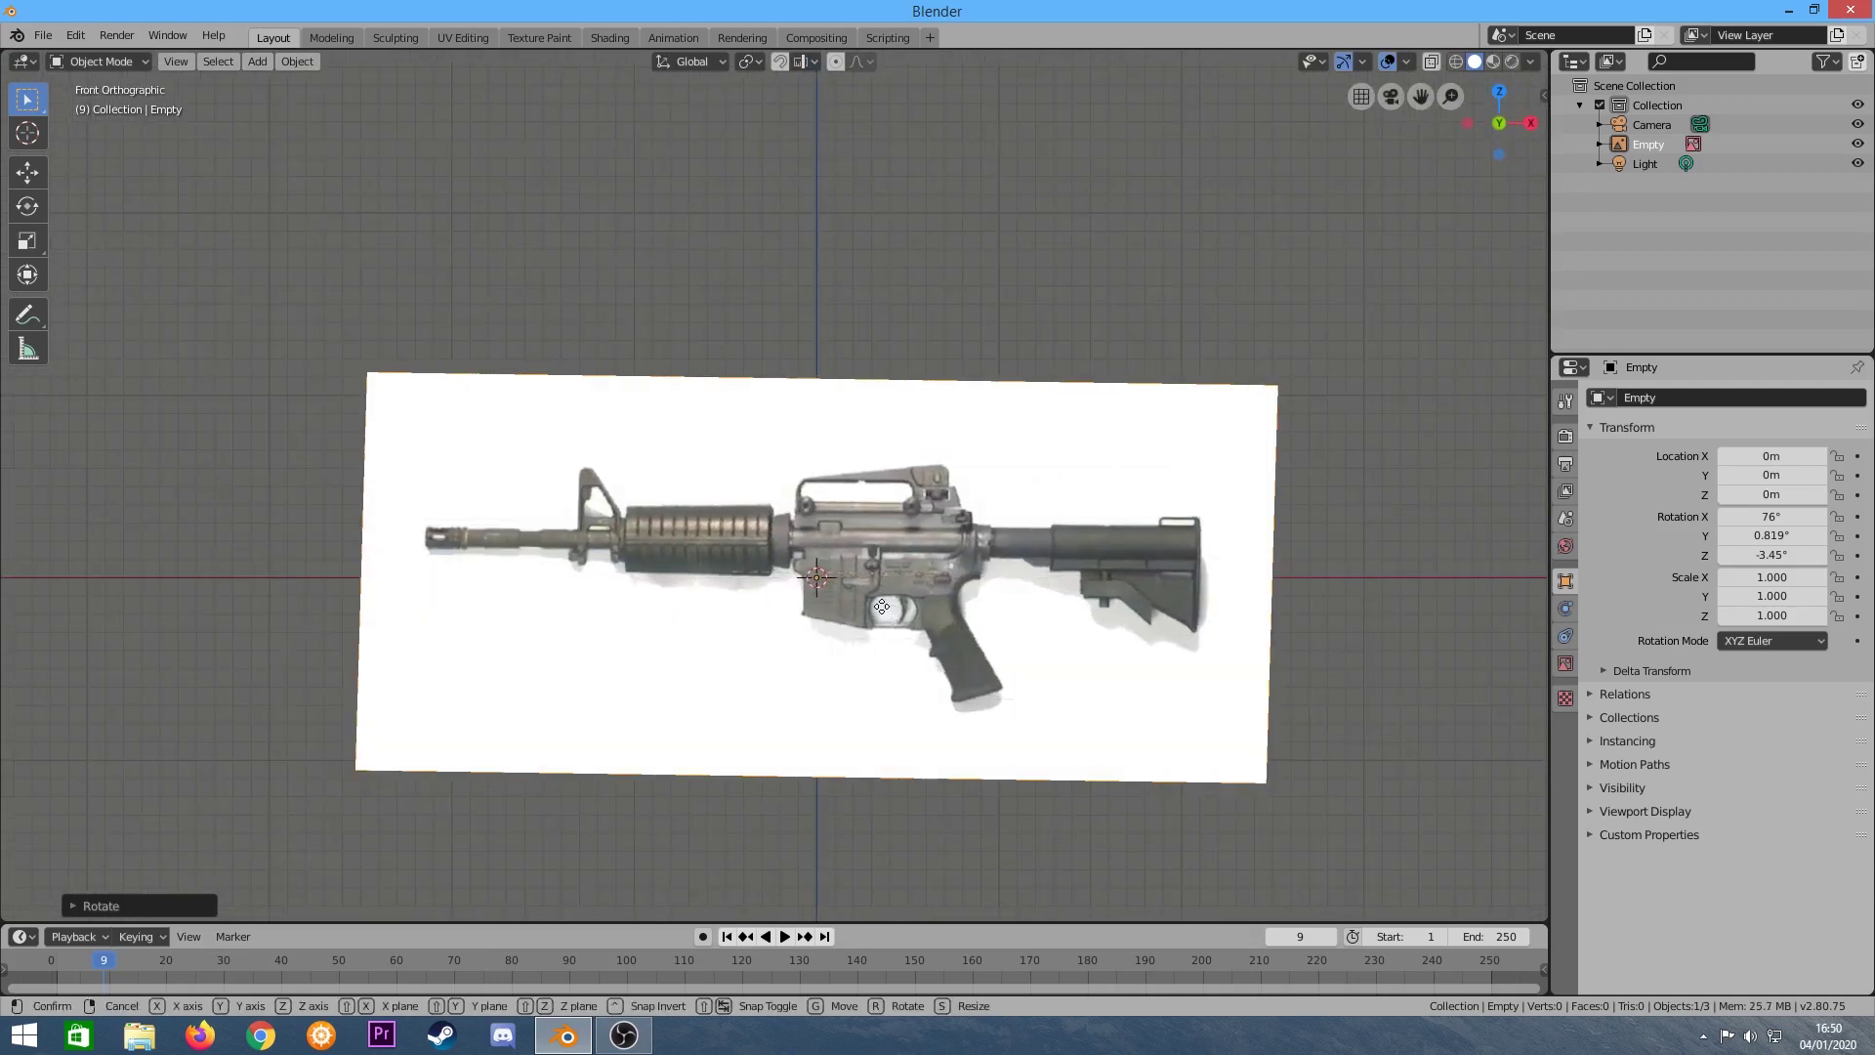
pyautogui.moveTo(837, 648)
pyautogui.mouseDown(button='middle')
pyautogui.moveTo(1023, 662)
pyautogui.moveTo(1140, 612)
pyautogui.moveTo(993, 582)
pyautogui.moveTo(1022, 577)
pyautogui.moveTo(933, 578)
pyautogui.mouseUp(button='middle')
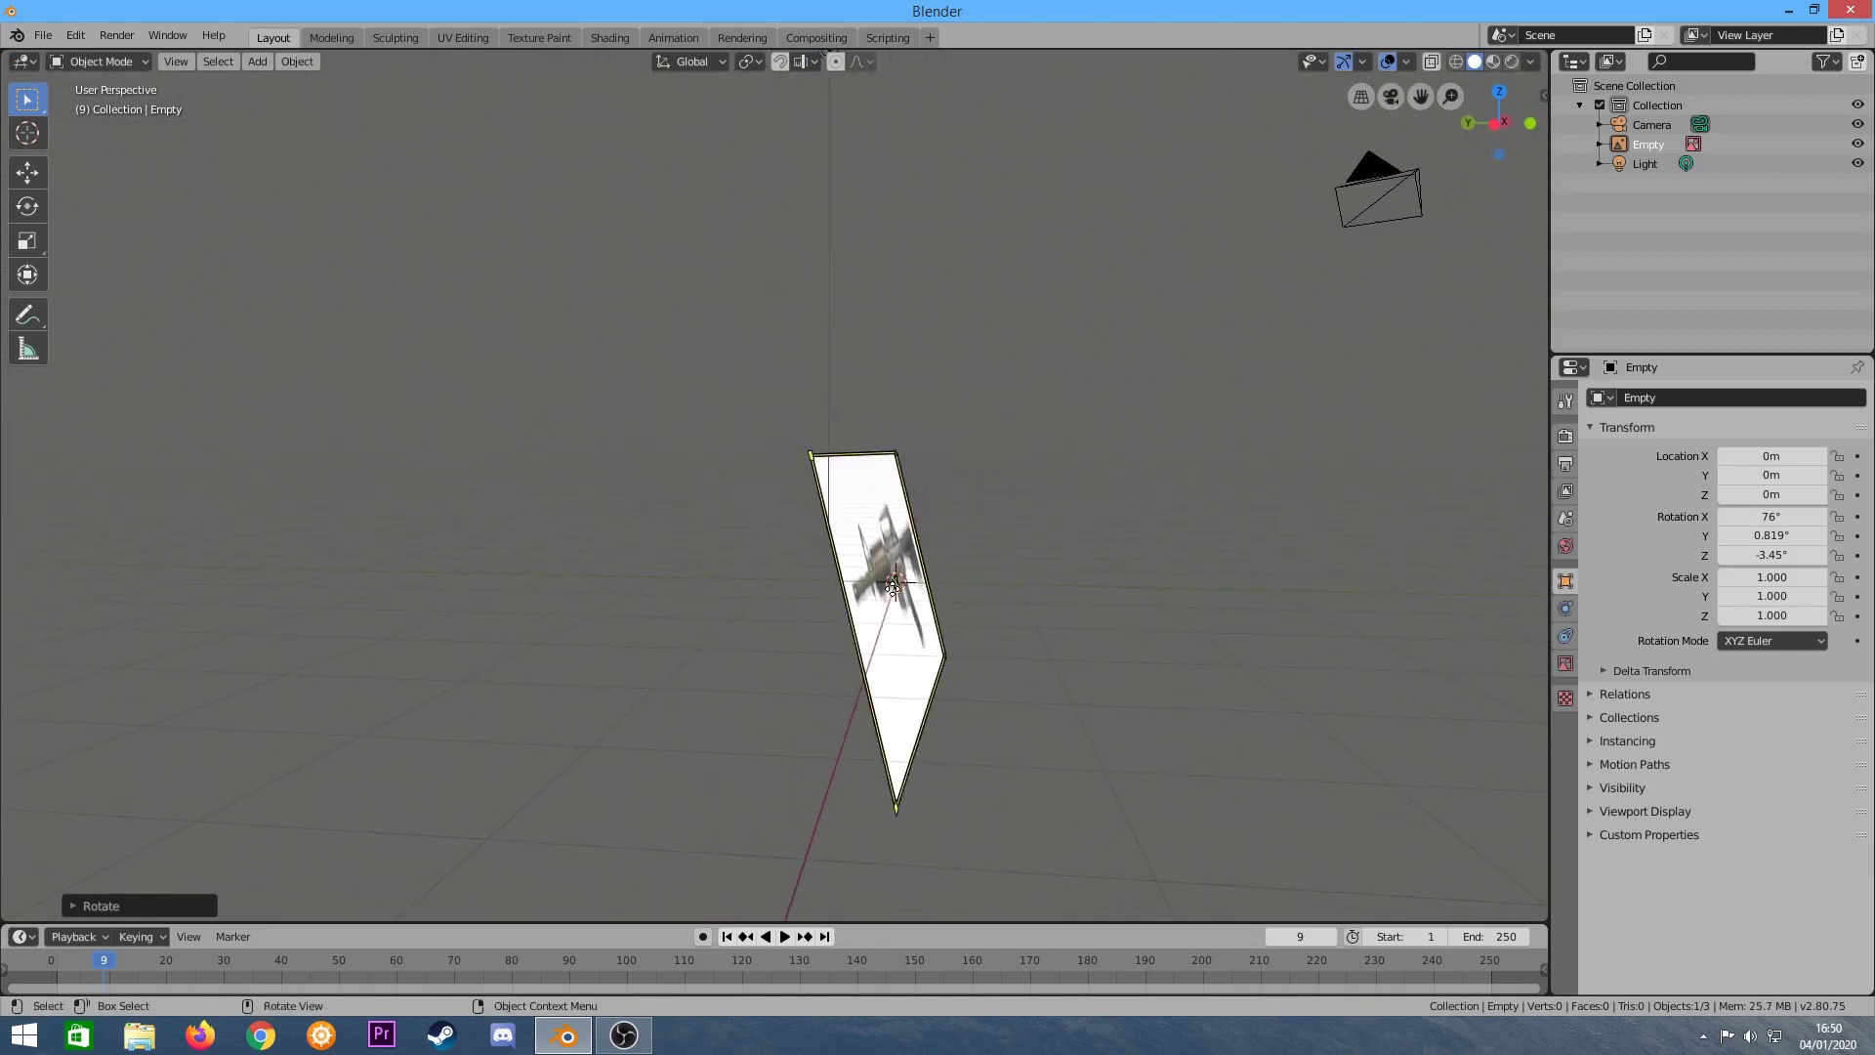
pyautogui.press('r')
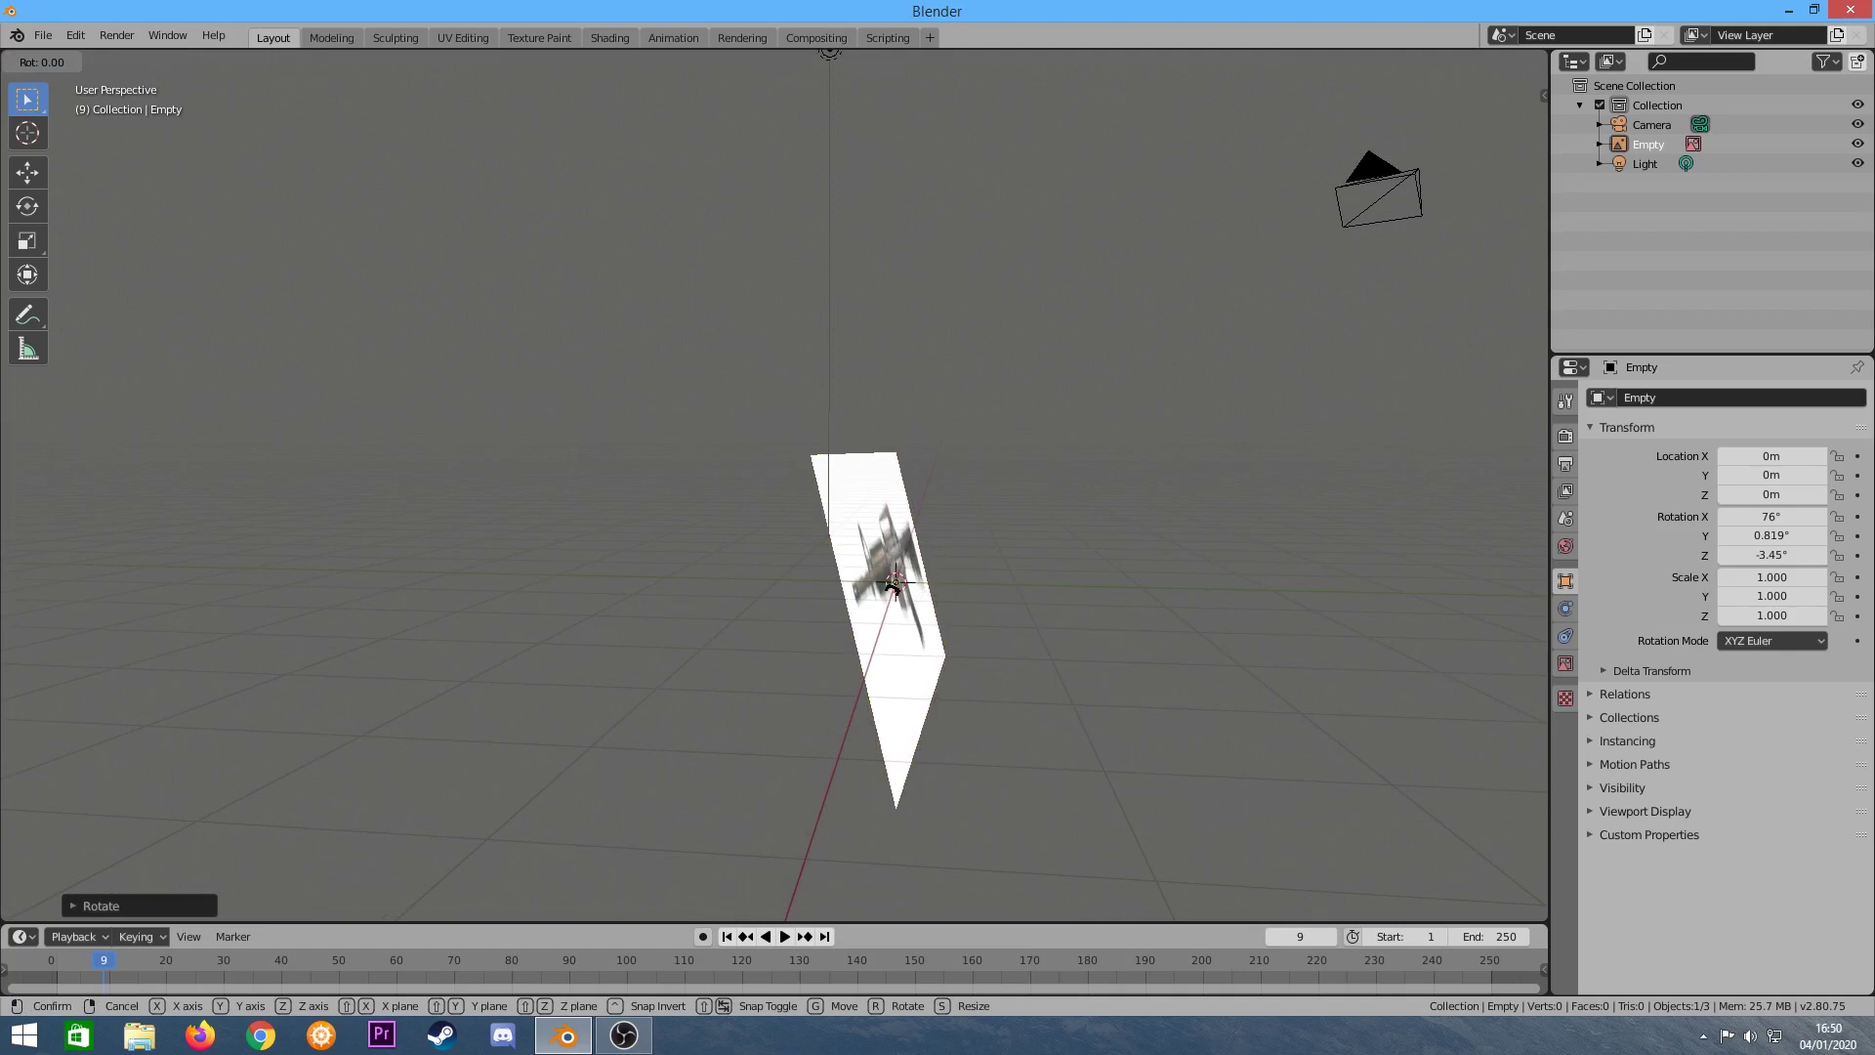
pyautogui.press('x')
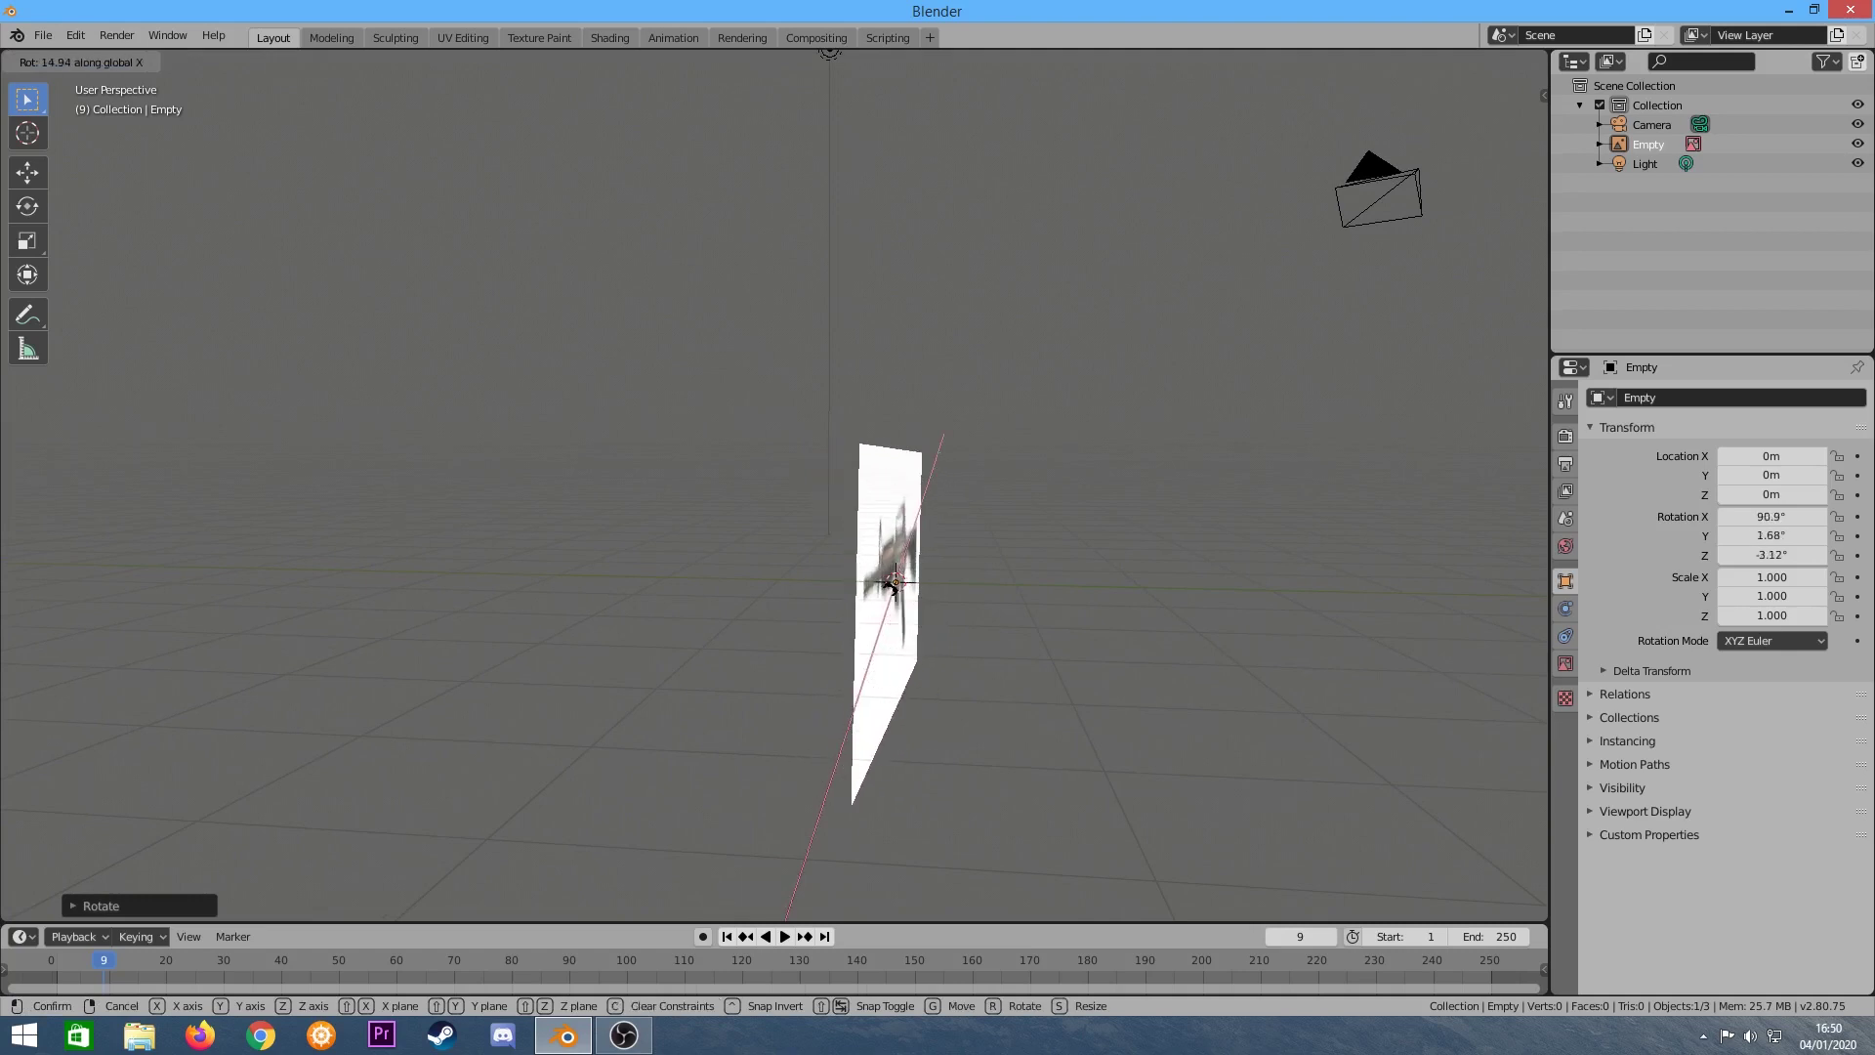
pyautogui.rightClick(895, 593)
# Rotate the image about Z and turn the view to face it.
pyautogui.moveTo(1093, 601); pyautogui.dragTo(1059, 602, button='middle')
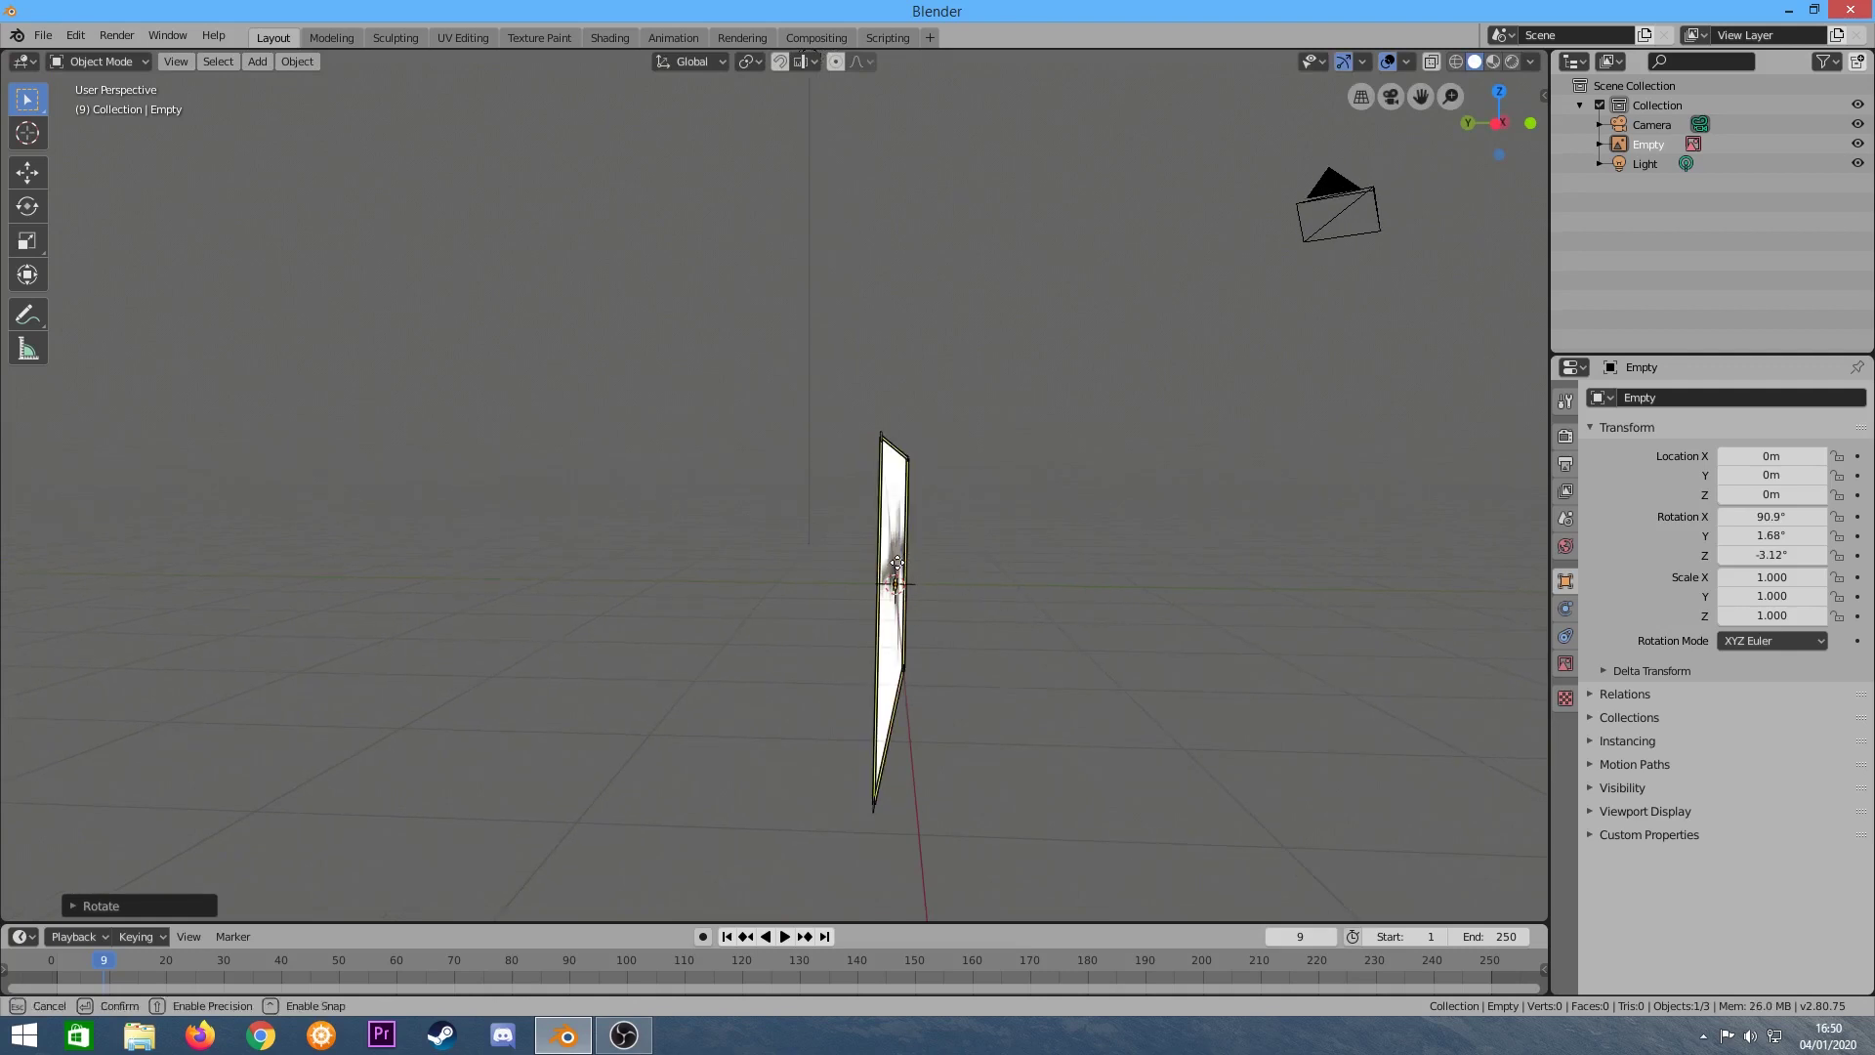
pyautogui.press('r')
pyautogui.press('z')
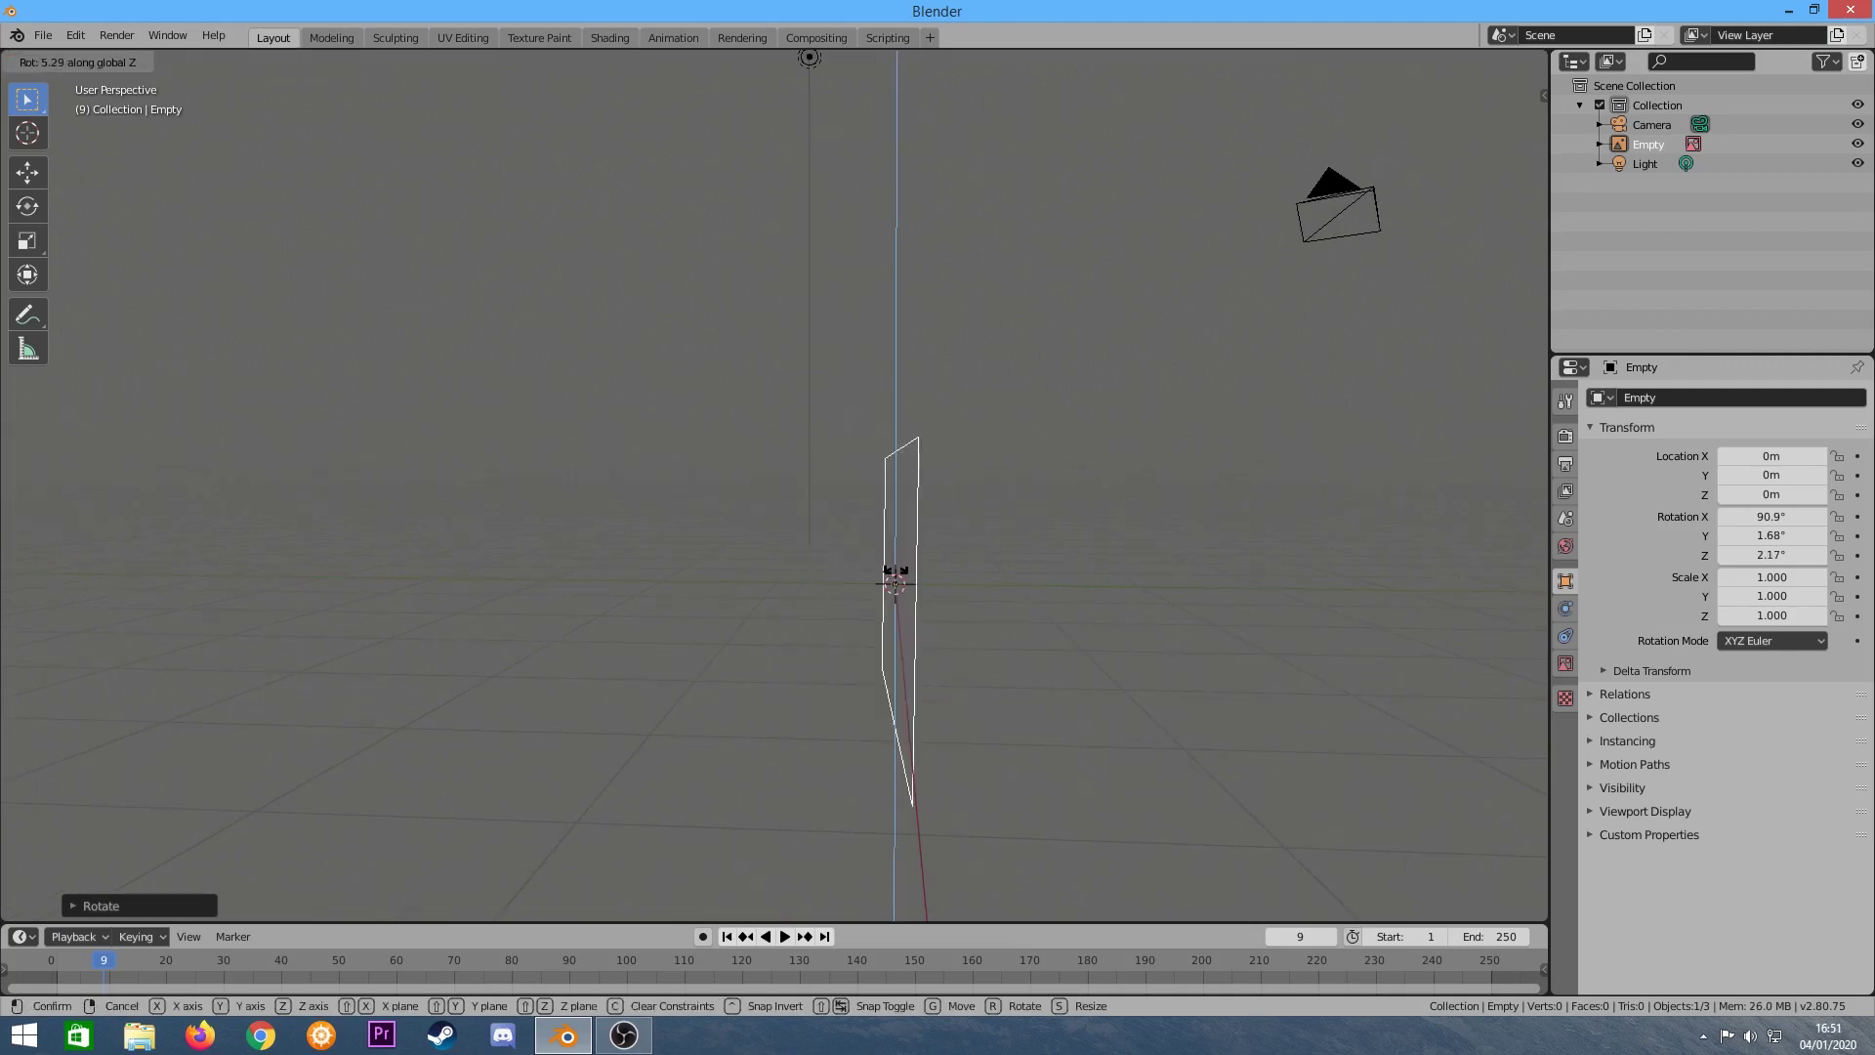
pyautogui.click(896, 576)
pyautogui.click(998, 570)
pyautogui.moveTo(998, 570)
pyautogui.mouseDown(button='middle')
pyautogui.moveTo(1017, 558)
pyautogui.moveTo(863, 562)
pyautogui.moveTo(861, 543)
pyautogui.mouseUp(button='middle')
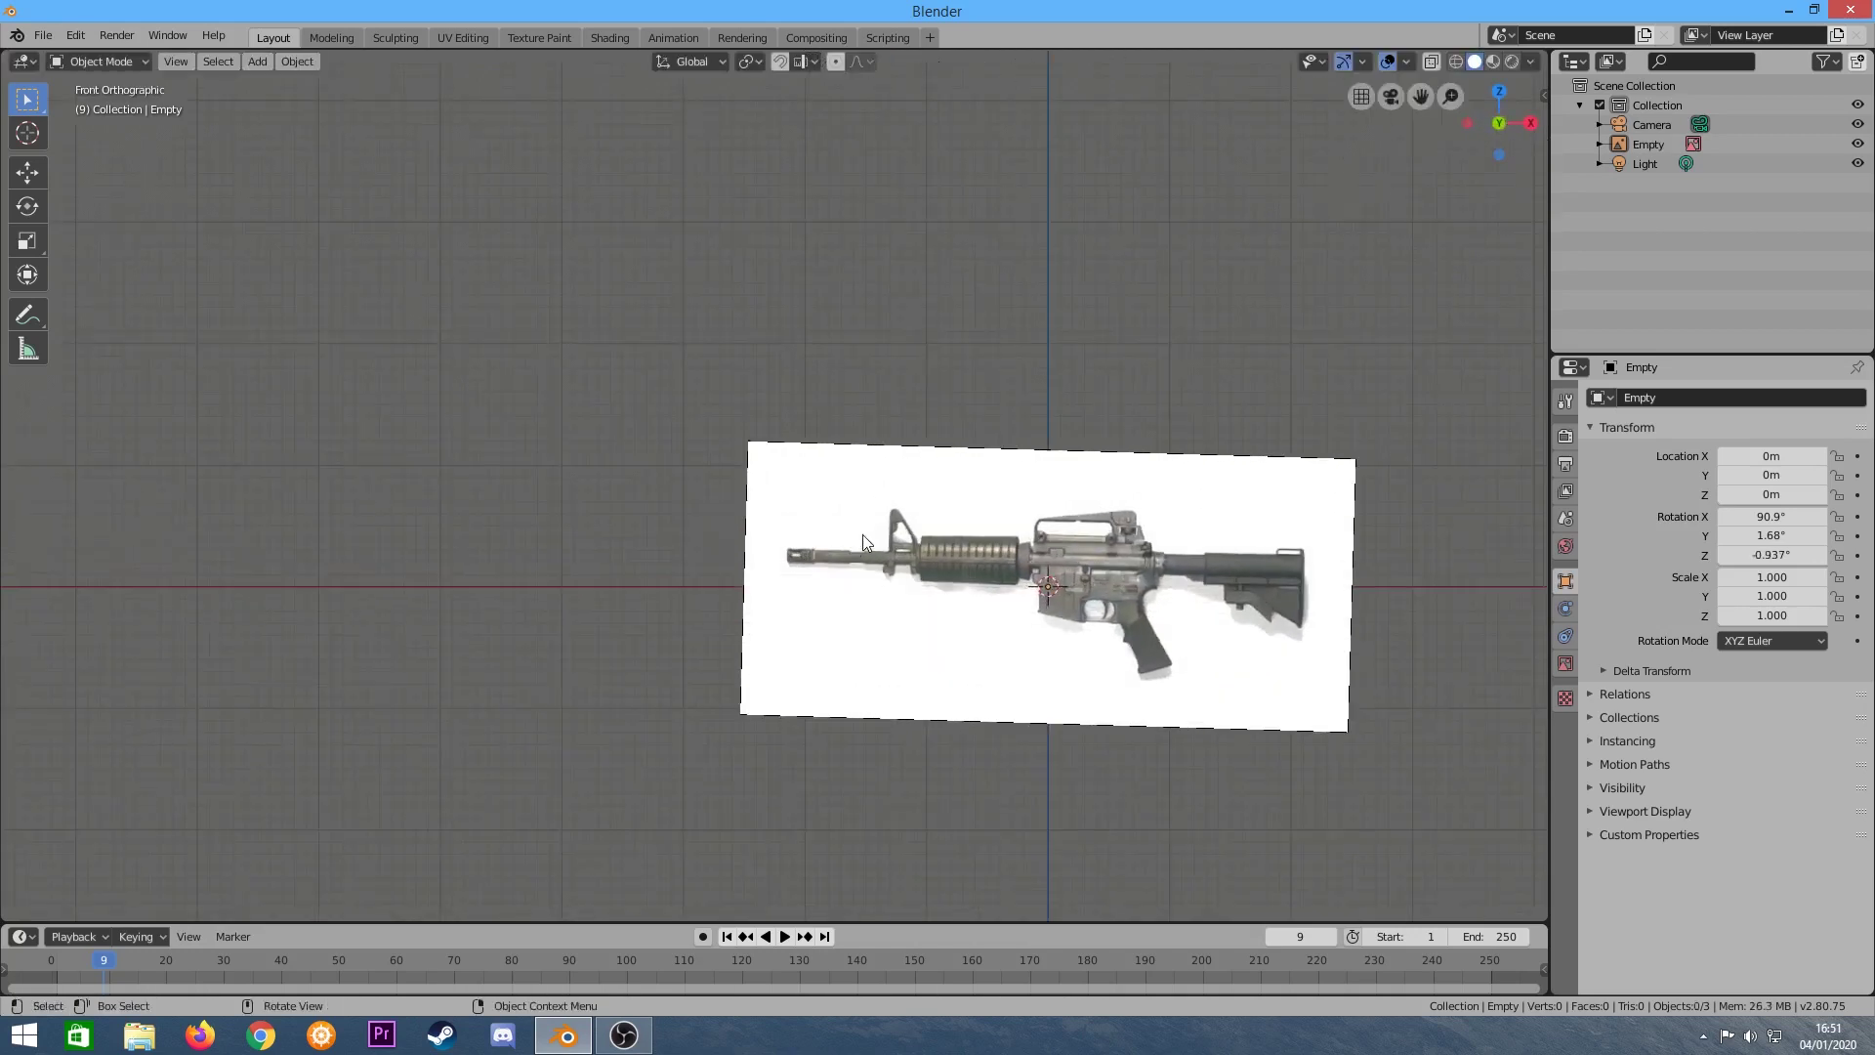
pyautogui.scroll(1, 1053, 544)
# Level the image upright at rotation 90.9°, 0.523°, -0.937°.
pyautogui.click(1280, 495)
pyautogui.press('r')
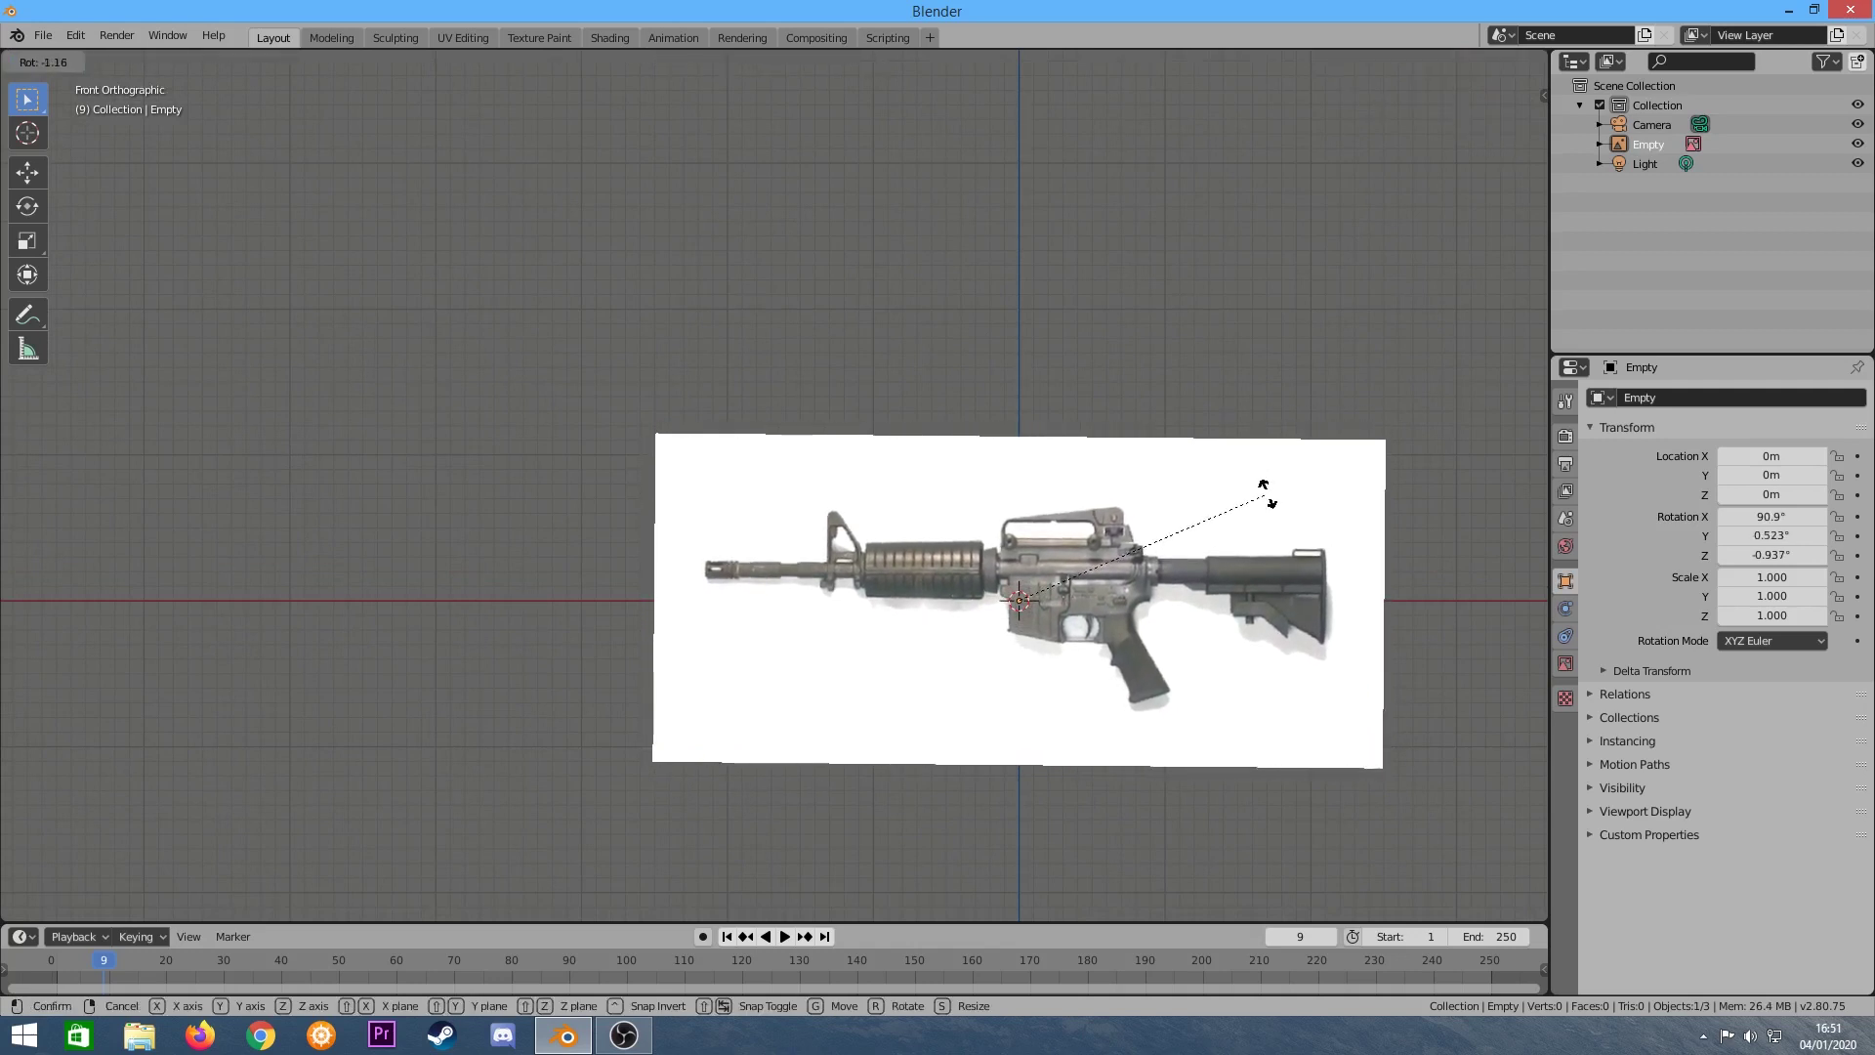
pyautogui.click(1295, 501)
pyautogui.click(1475, 510)
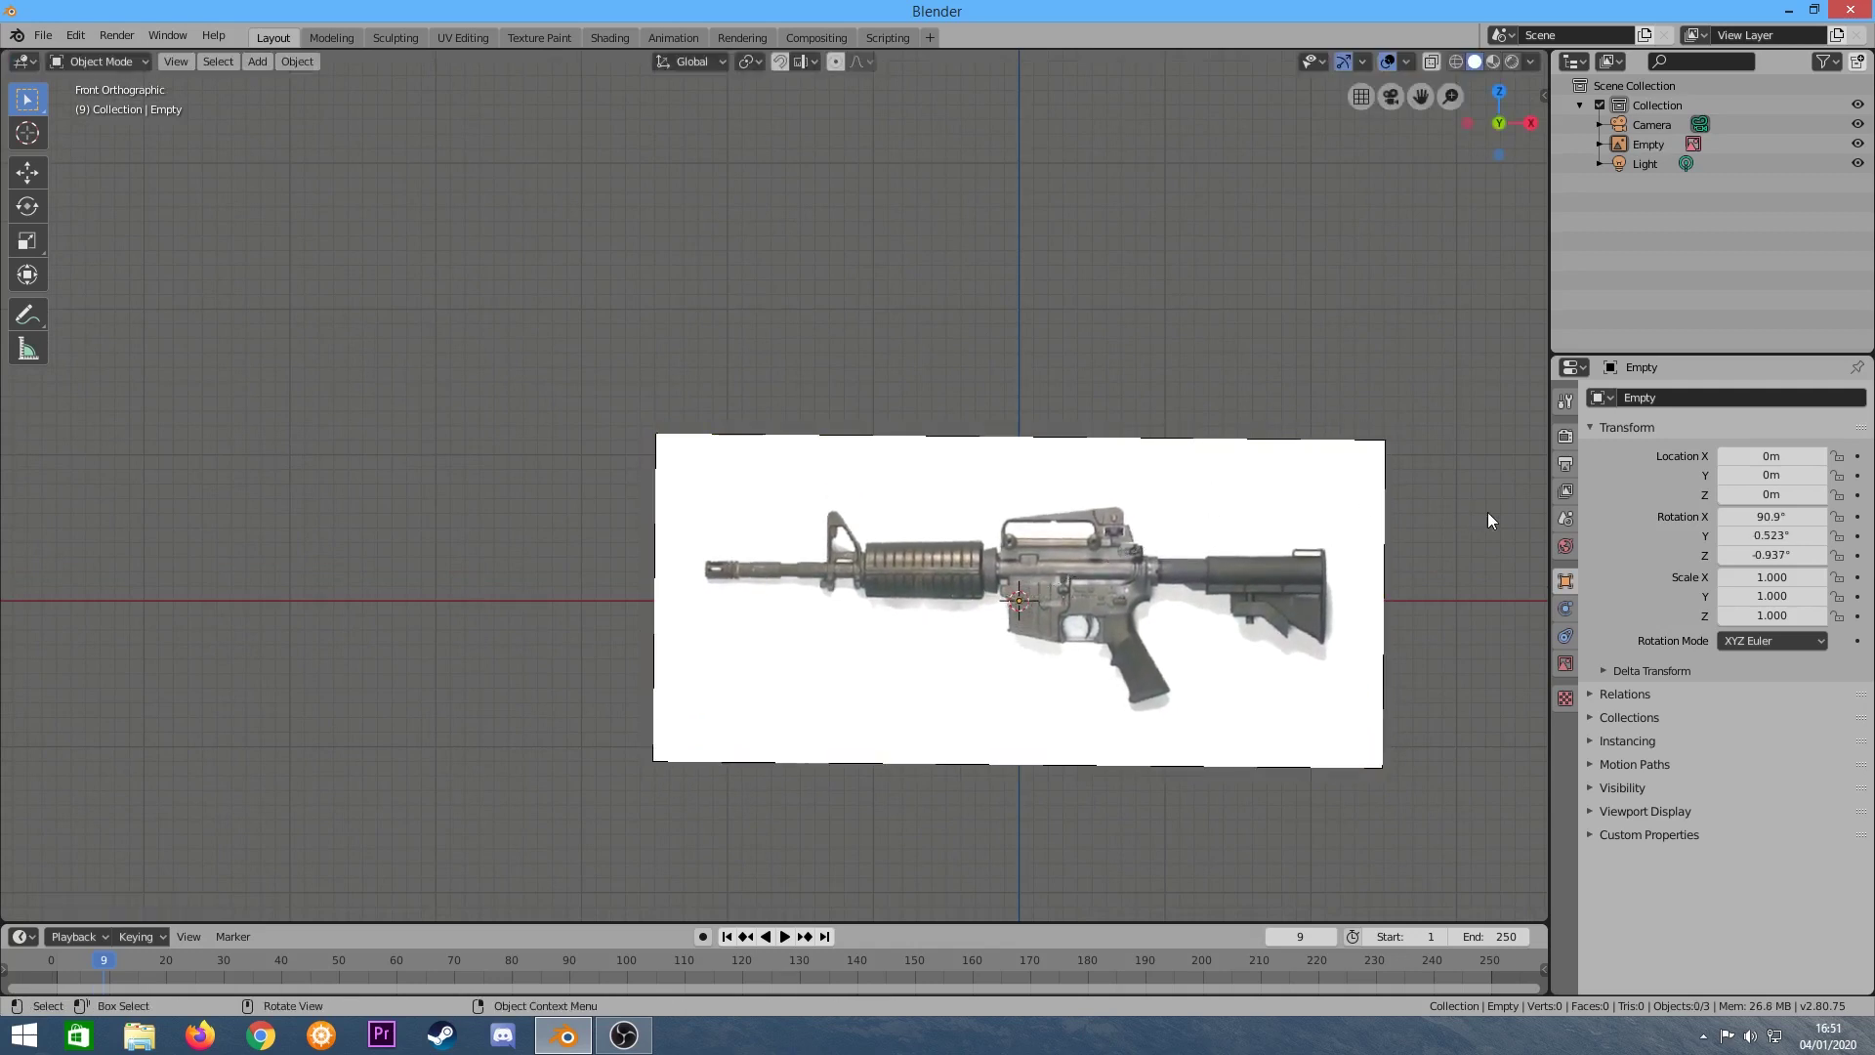
pyautogui.scroll(1, 1104, 572)
pyautogui.scroll(3, 1098, 577)
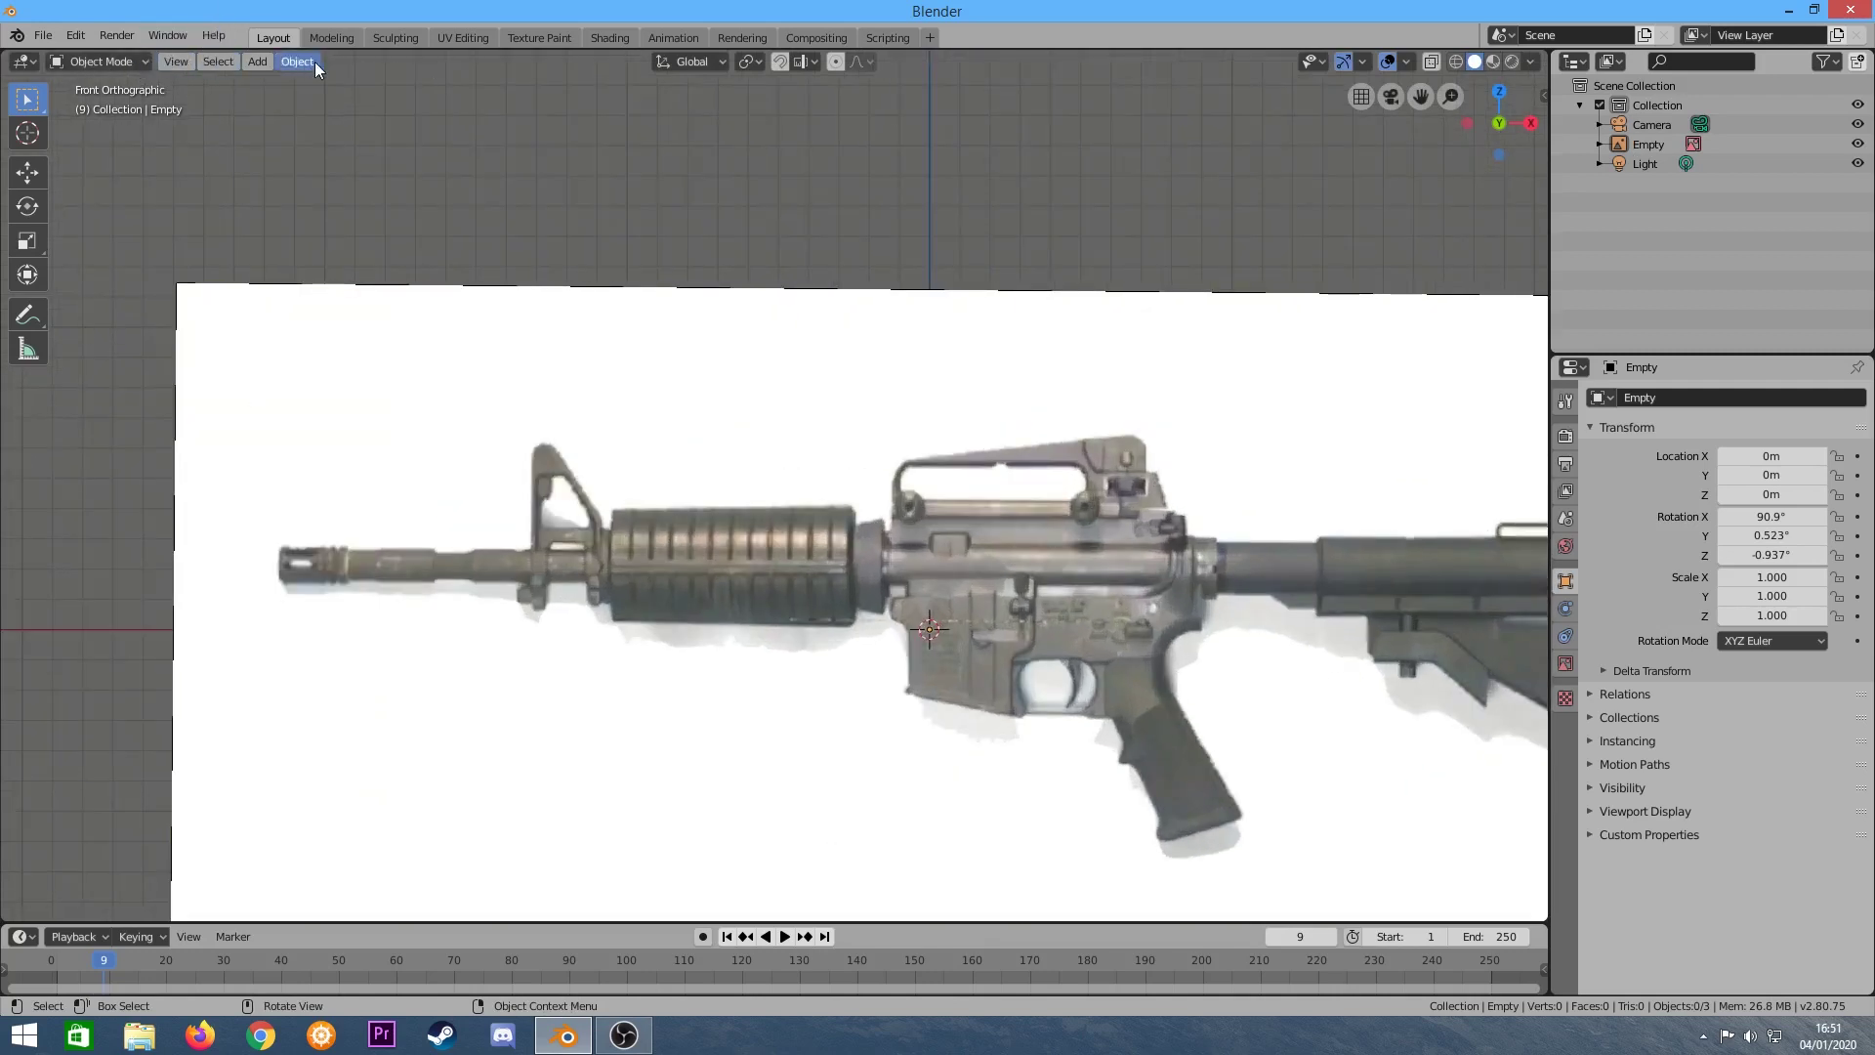
# Add a new cube and move it left of the rifle image.
pyautogui.click(256, 61)
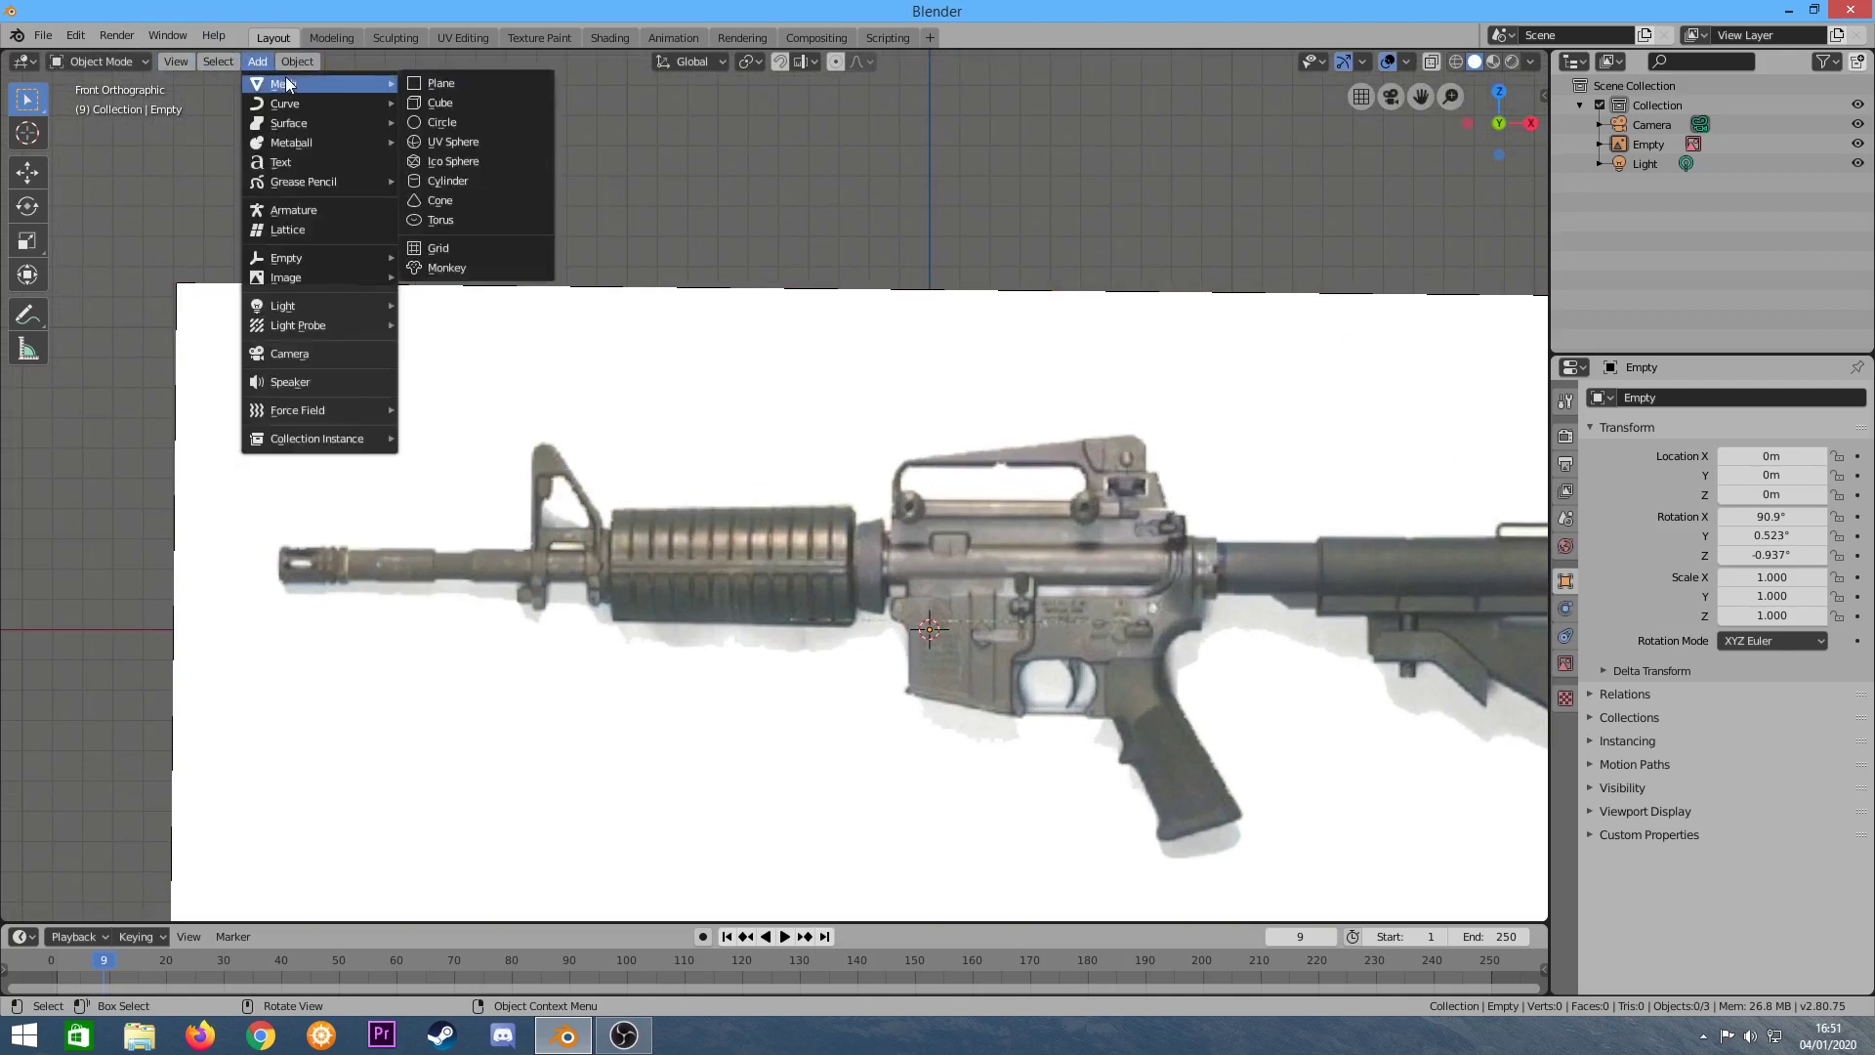
pyautogui.moveTo(283, 84)
pyautogui.click(434, 102)
pyautogui.scroll(-7, 683, 508)
pyautogui.scroll(3, 738, 528)
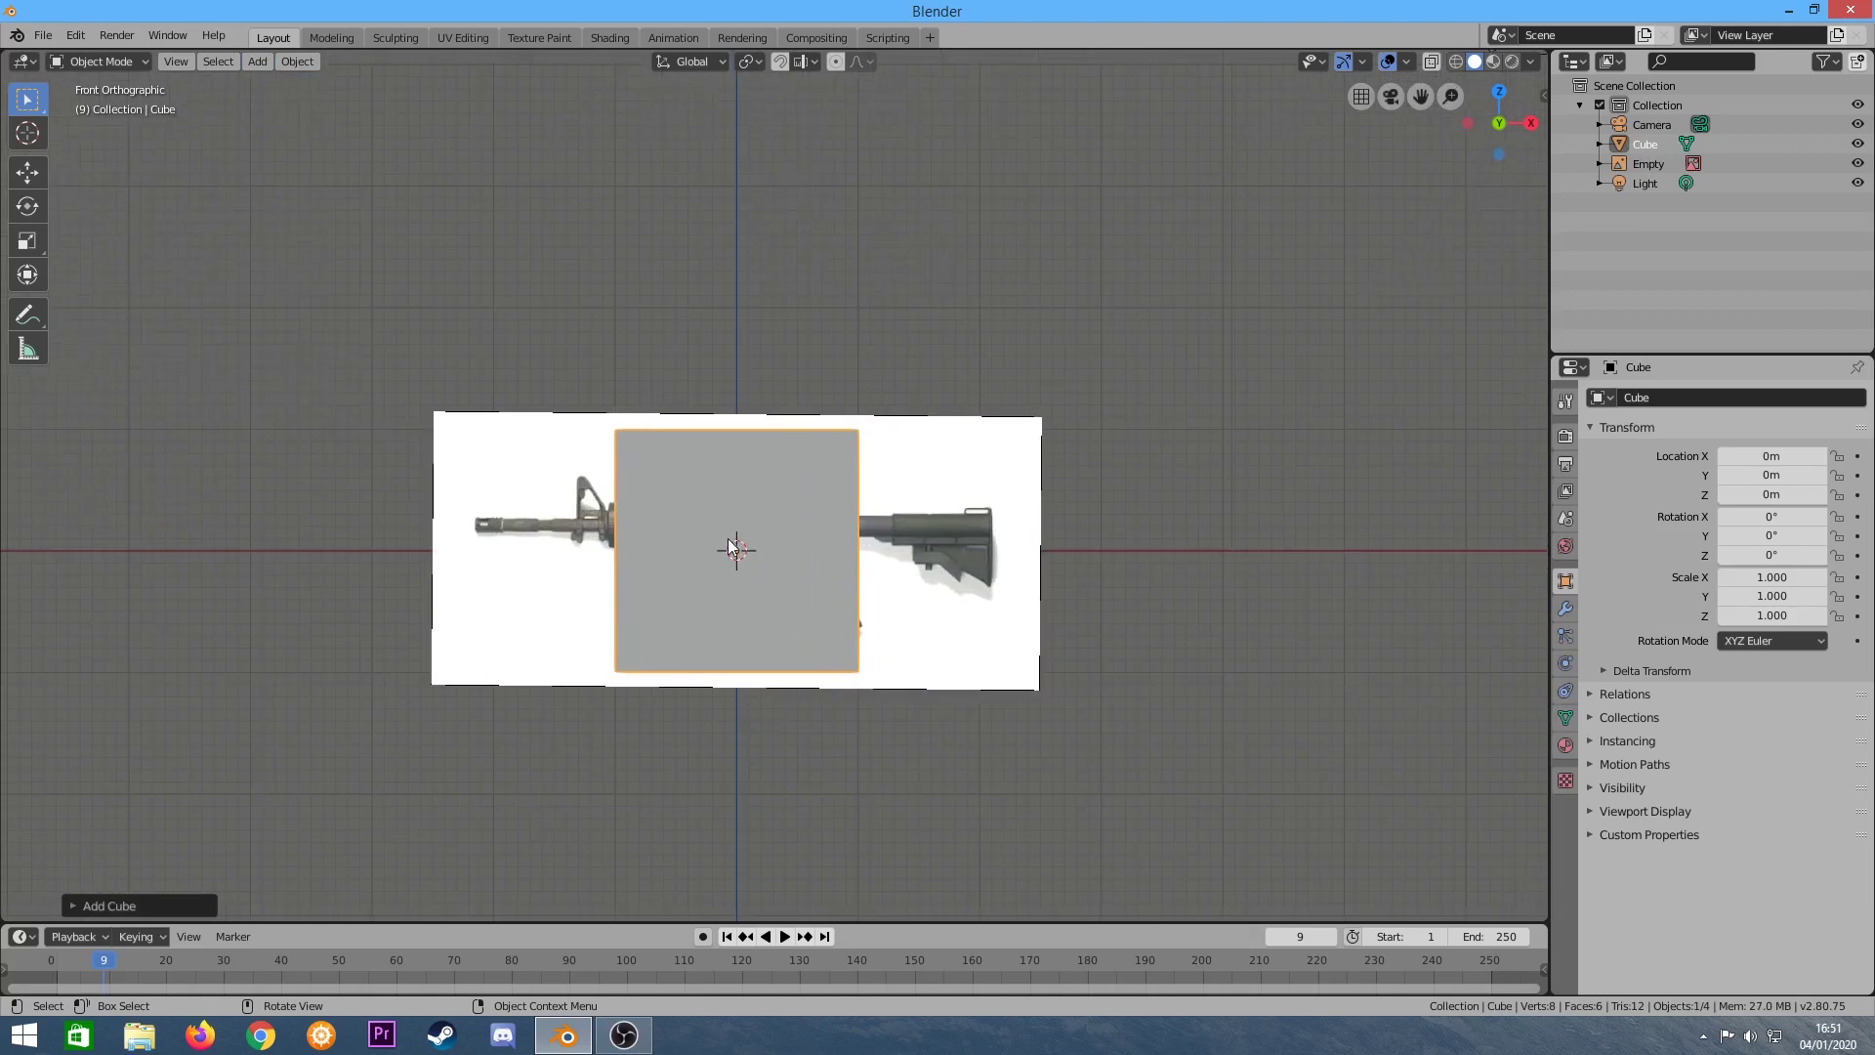
pyautogui.scroll(-6, 721, 553)
pyautogui.press('g')
pyautogui.click(474, 540)
pyautogui.scroll(5, 406, 527)
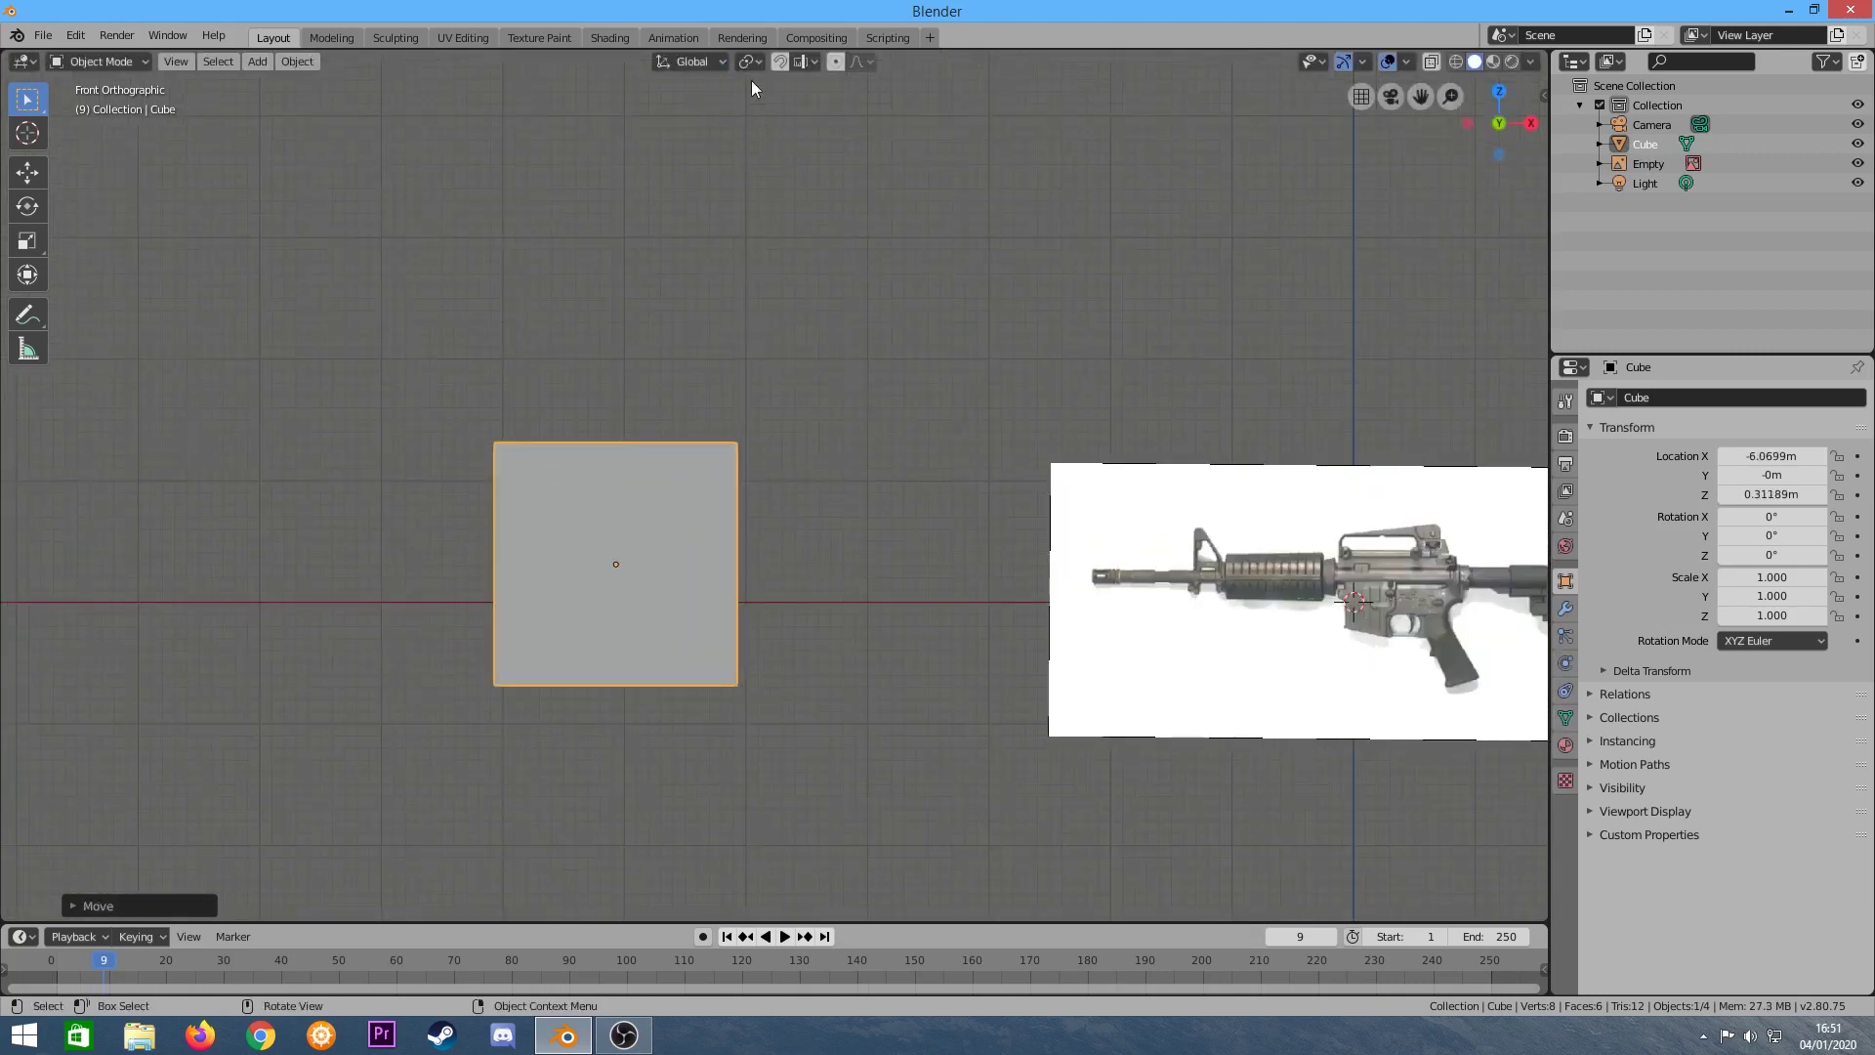
# Put the cube in Edit Mode and box-select its right-hand edge.
pyautogui.click(139, 60)
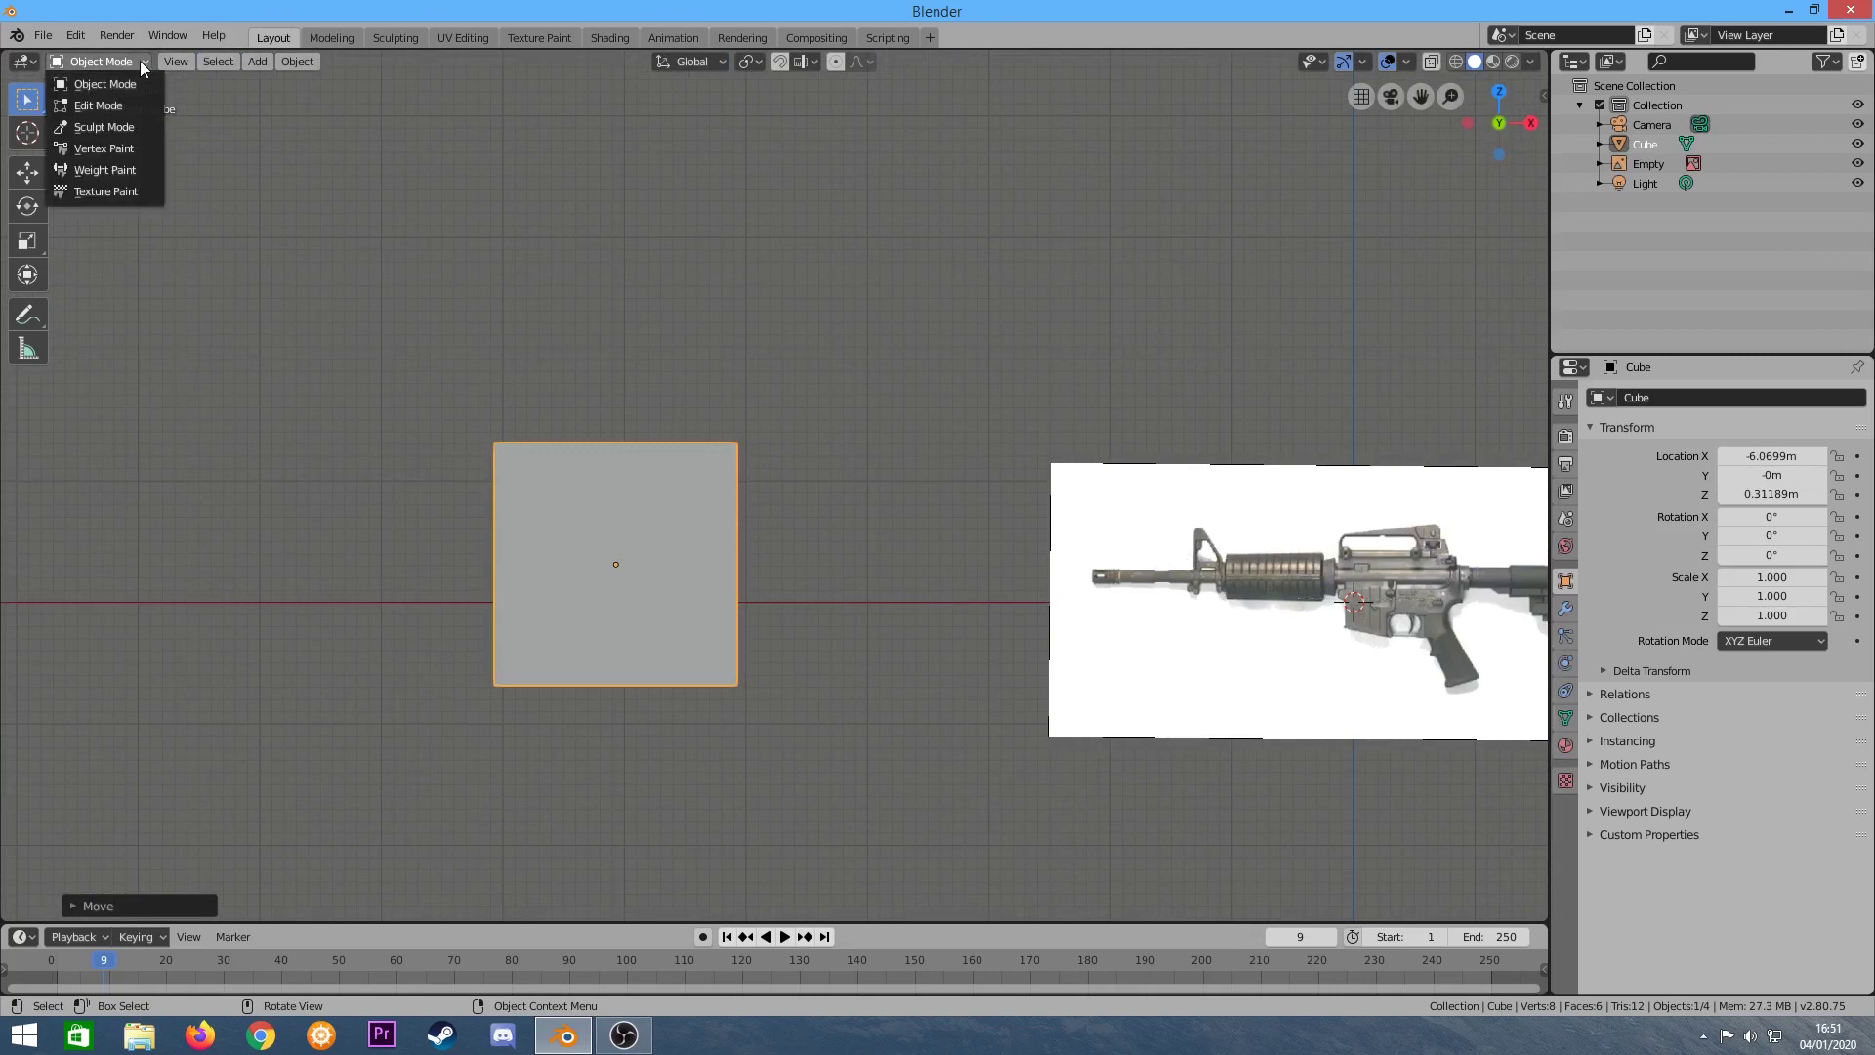
pyautogui.click(103, 108)
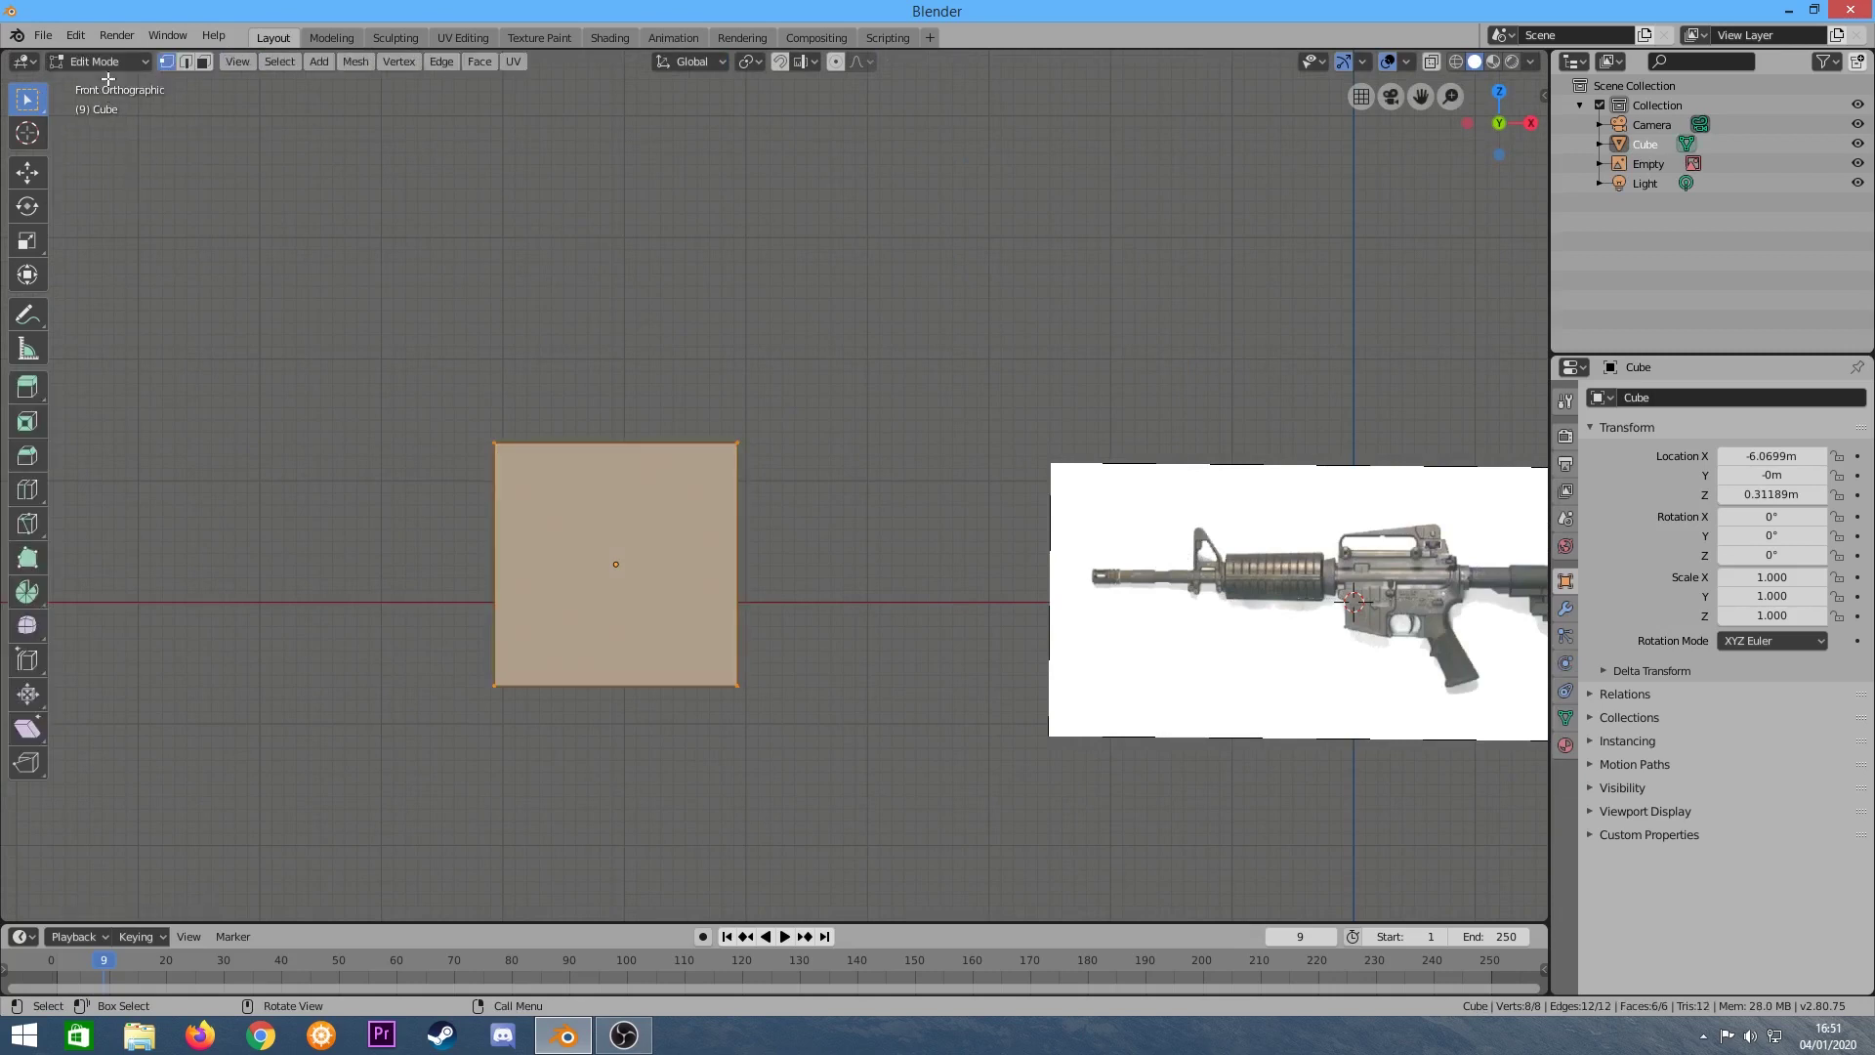
pyautogui.press('Tab')
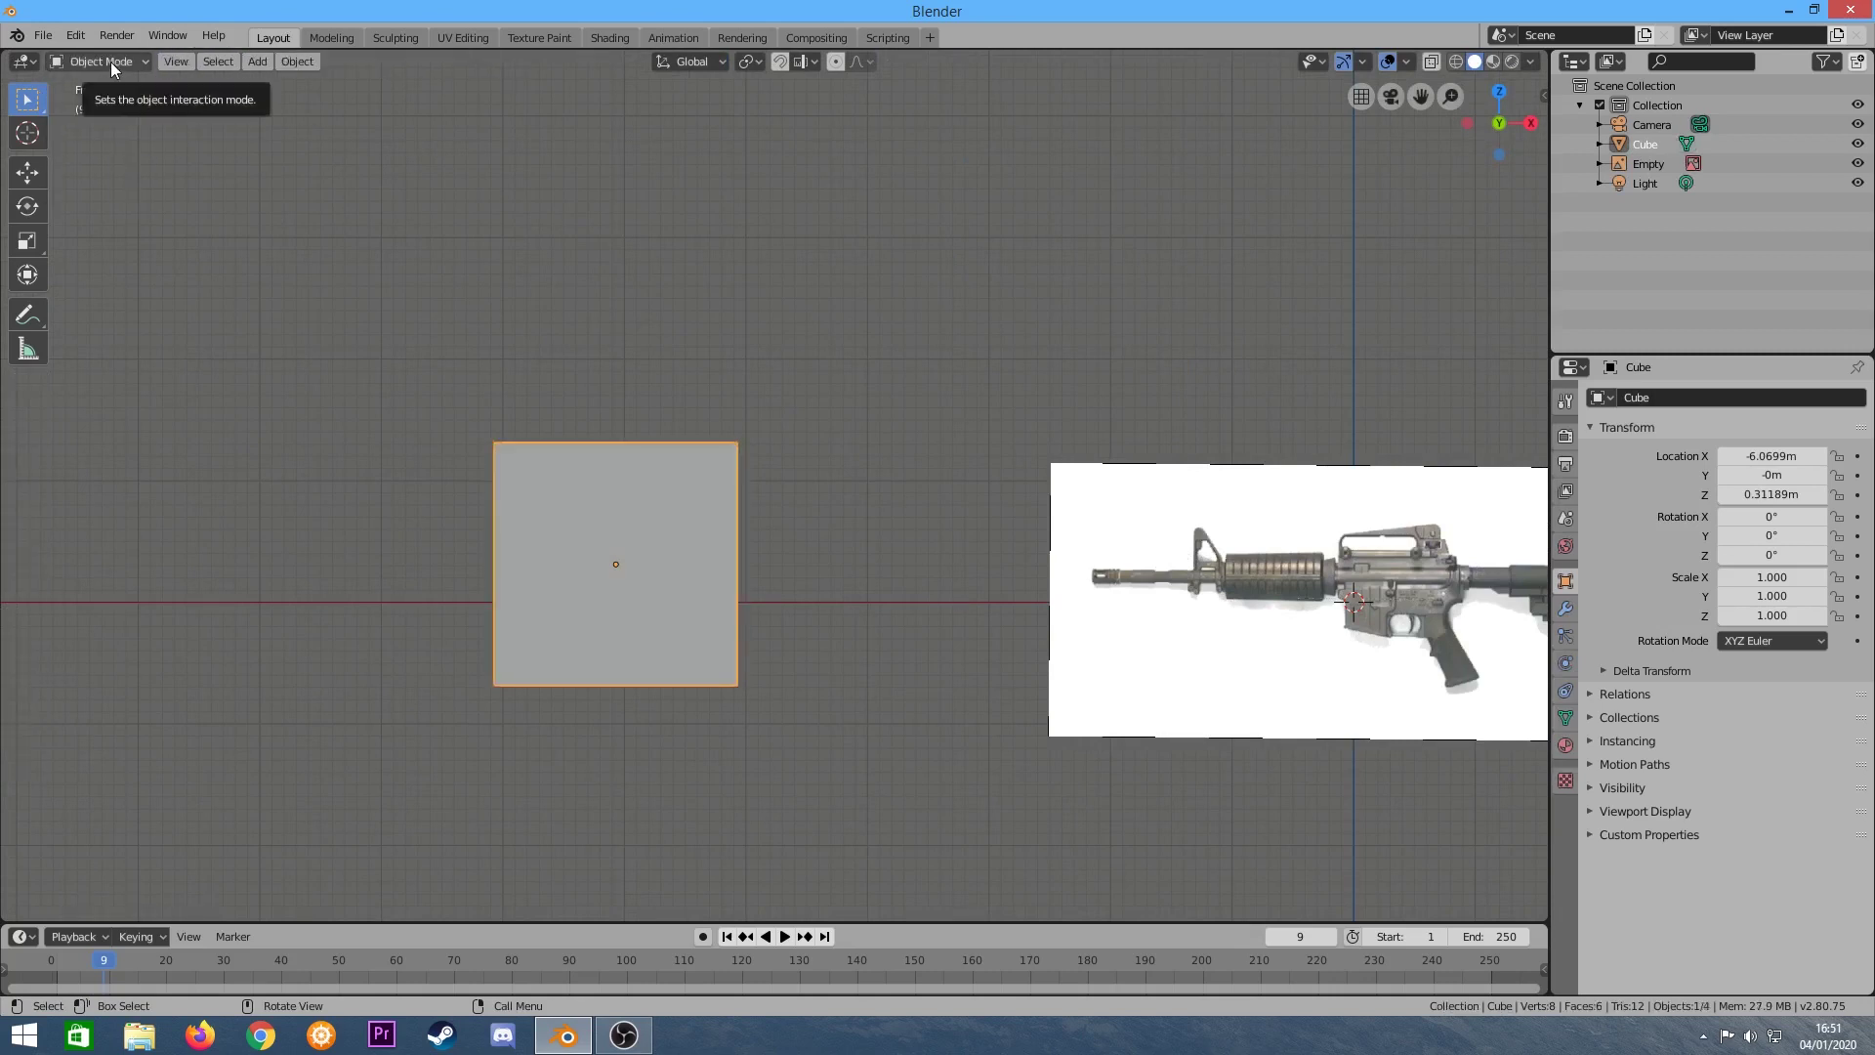
pyautogui.press('Tab')
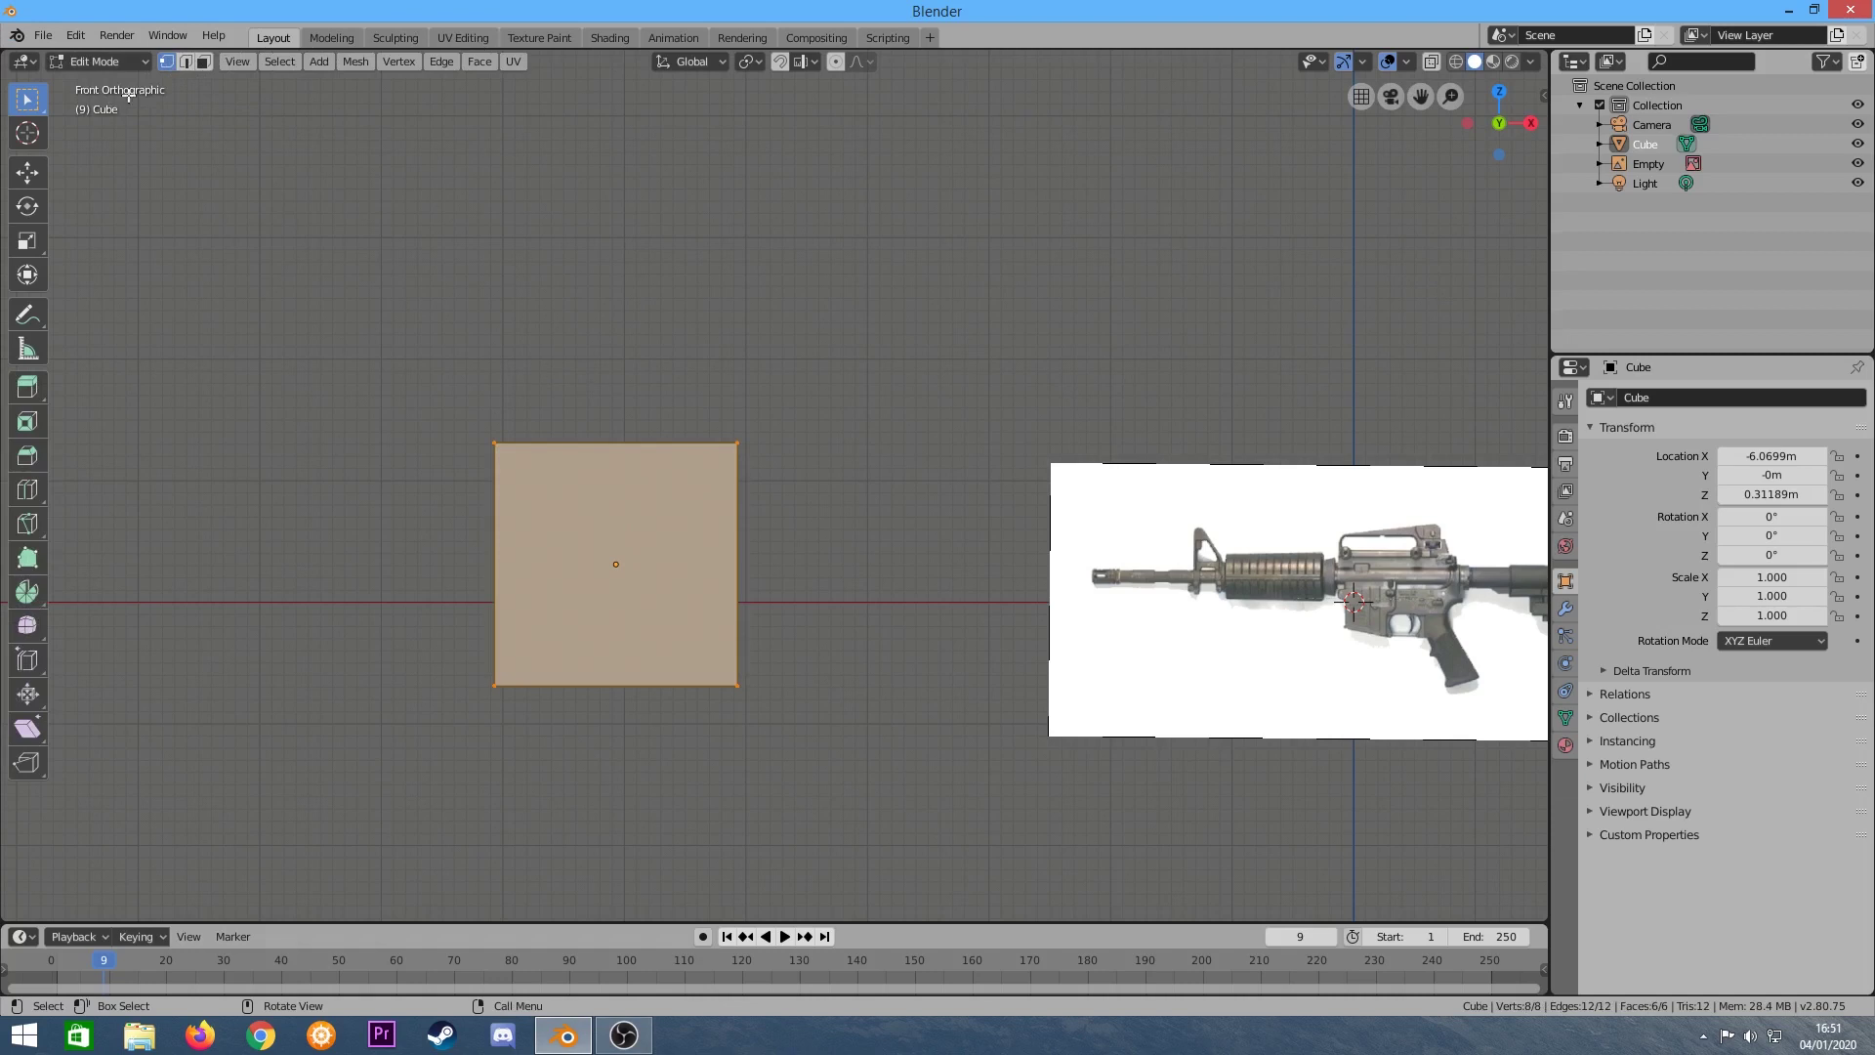
pyautogui.moveTo(589, 389); pyautogui.dragTo(815, 754)
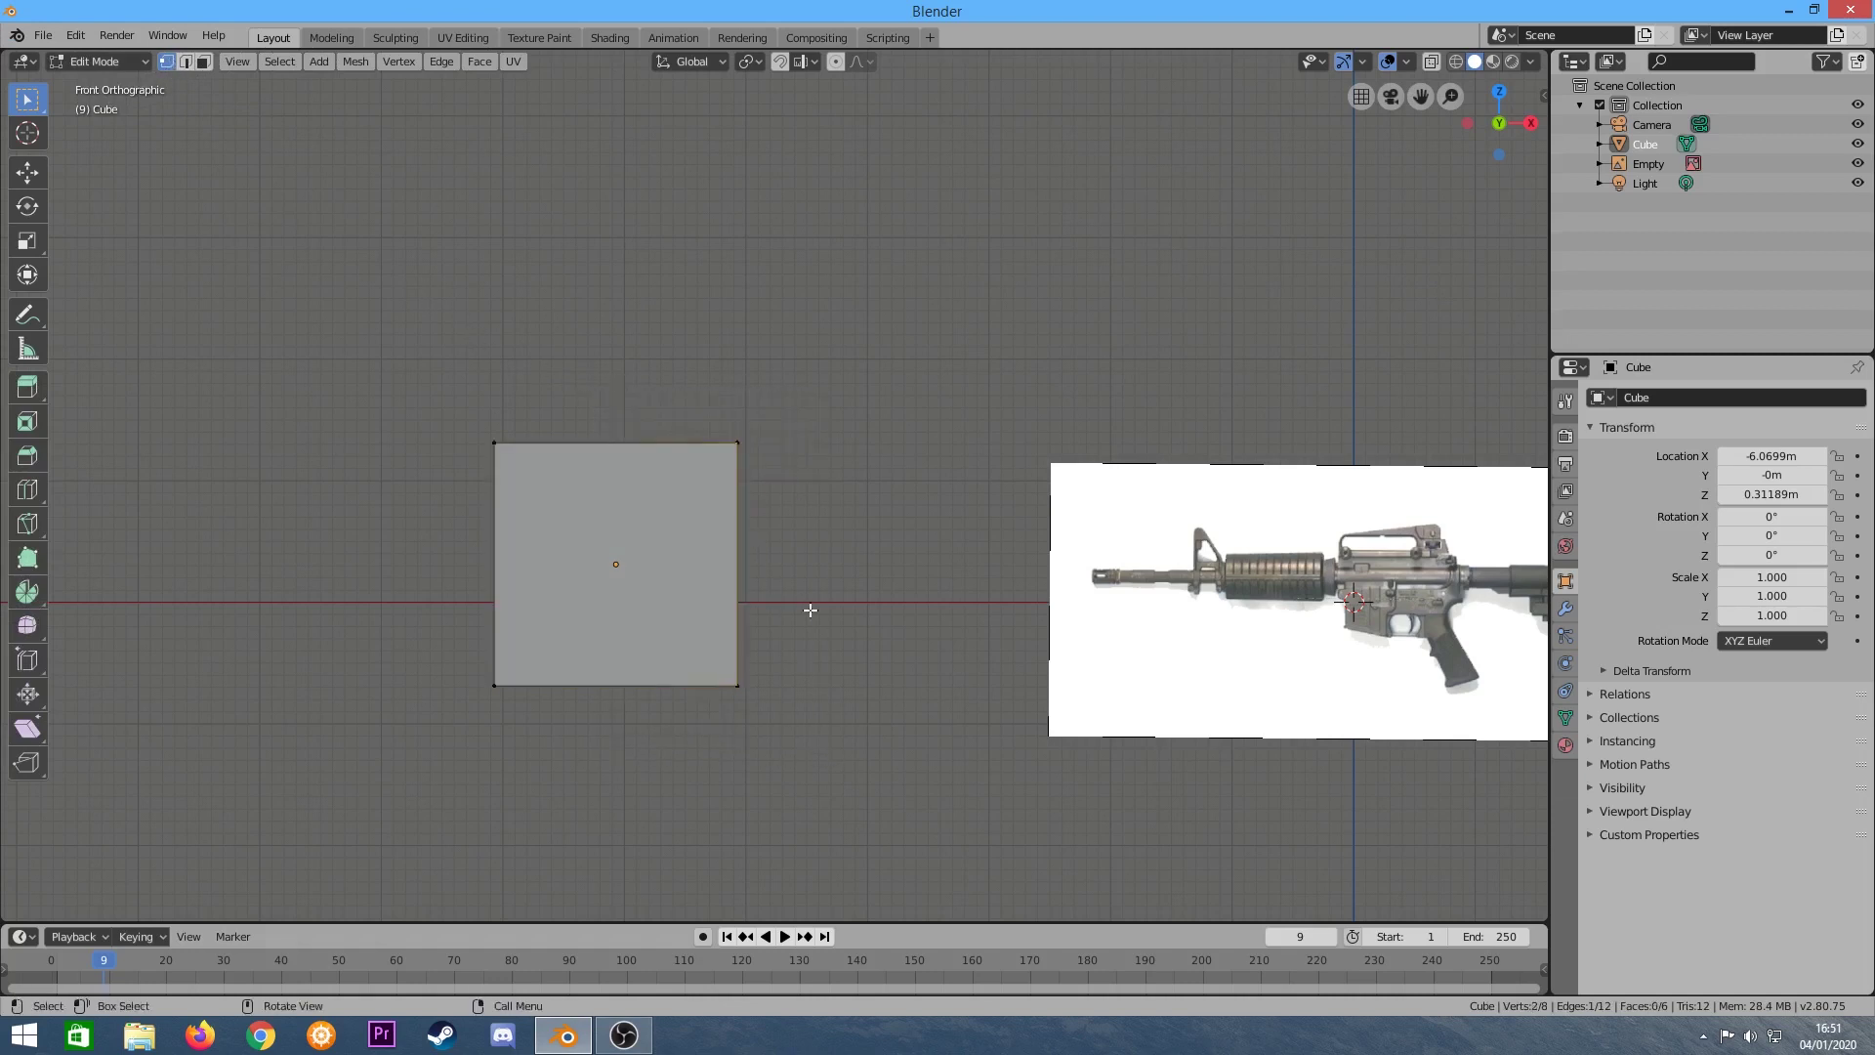
# Delete the cube's right-side vertices and edges.
pyautogui.press('x')
pyautogui.click(870, 445)
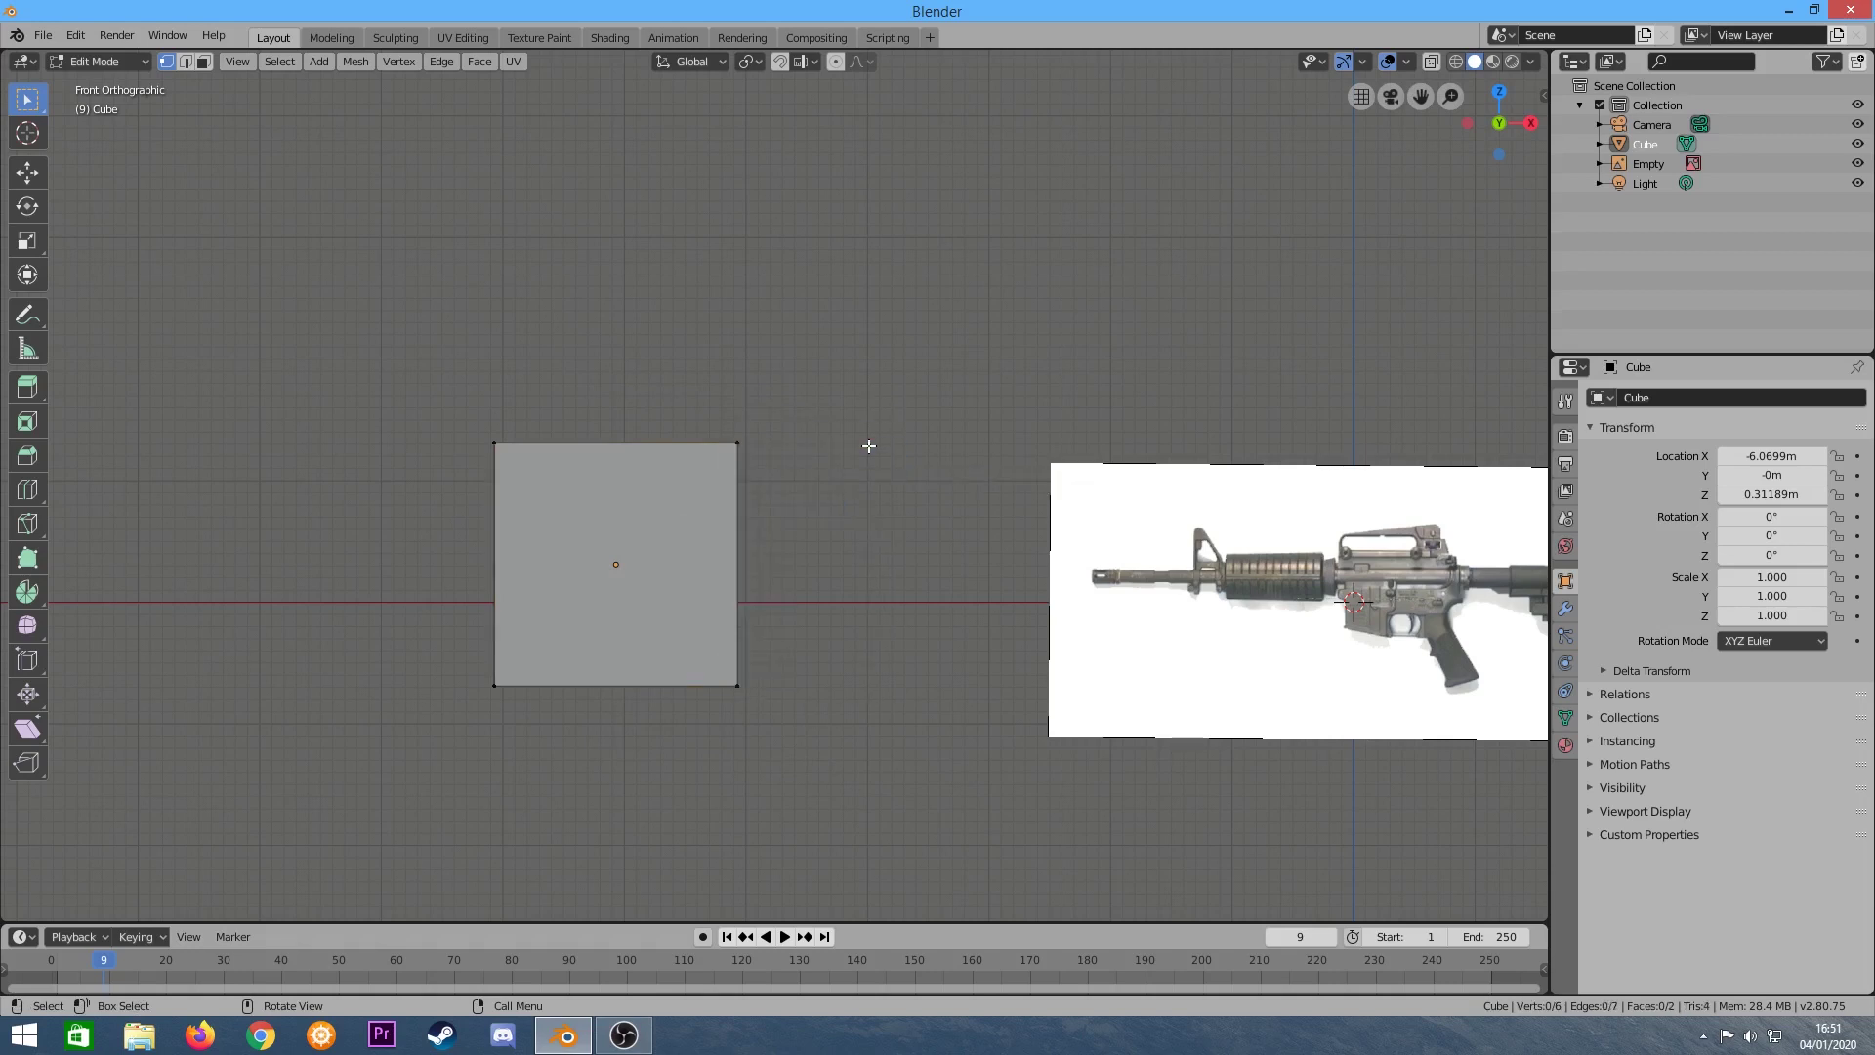
pyautogui.press('x')
pyautogui.press('Escape')
pyautogui.moveTo(553, 302); pyautogui.dragTo(846, 754)
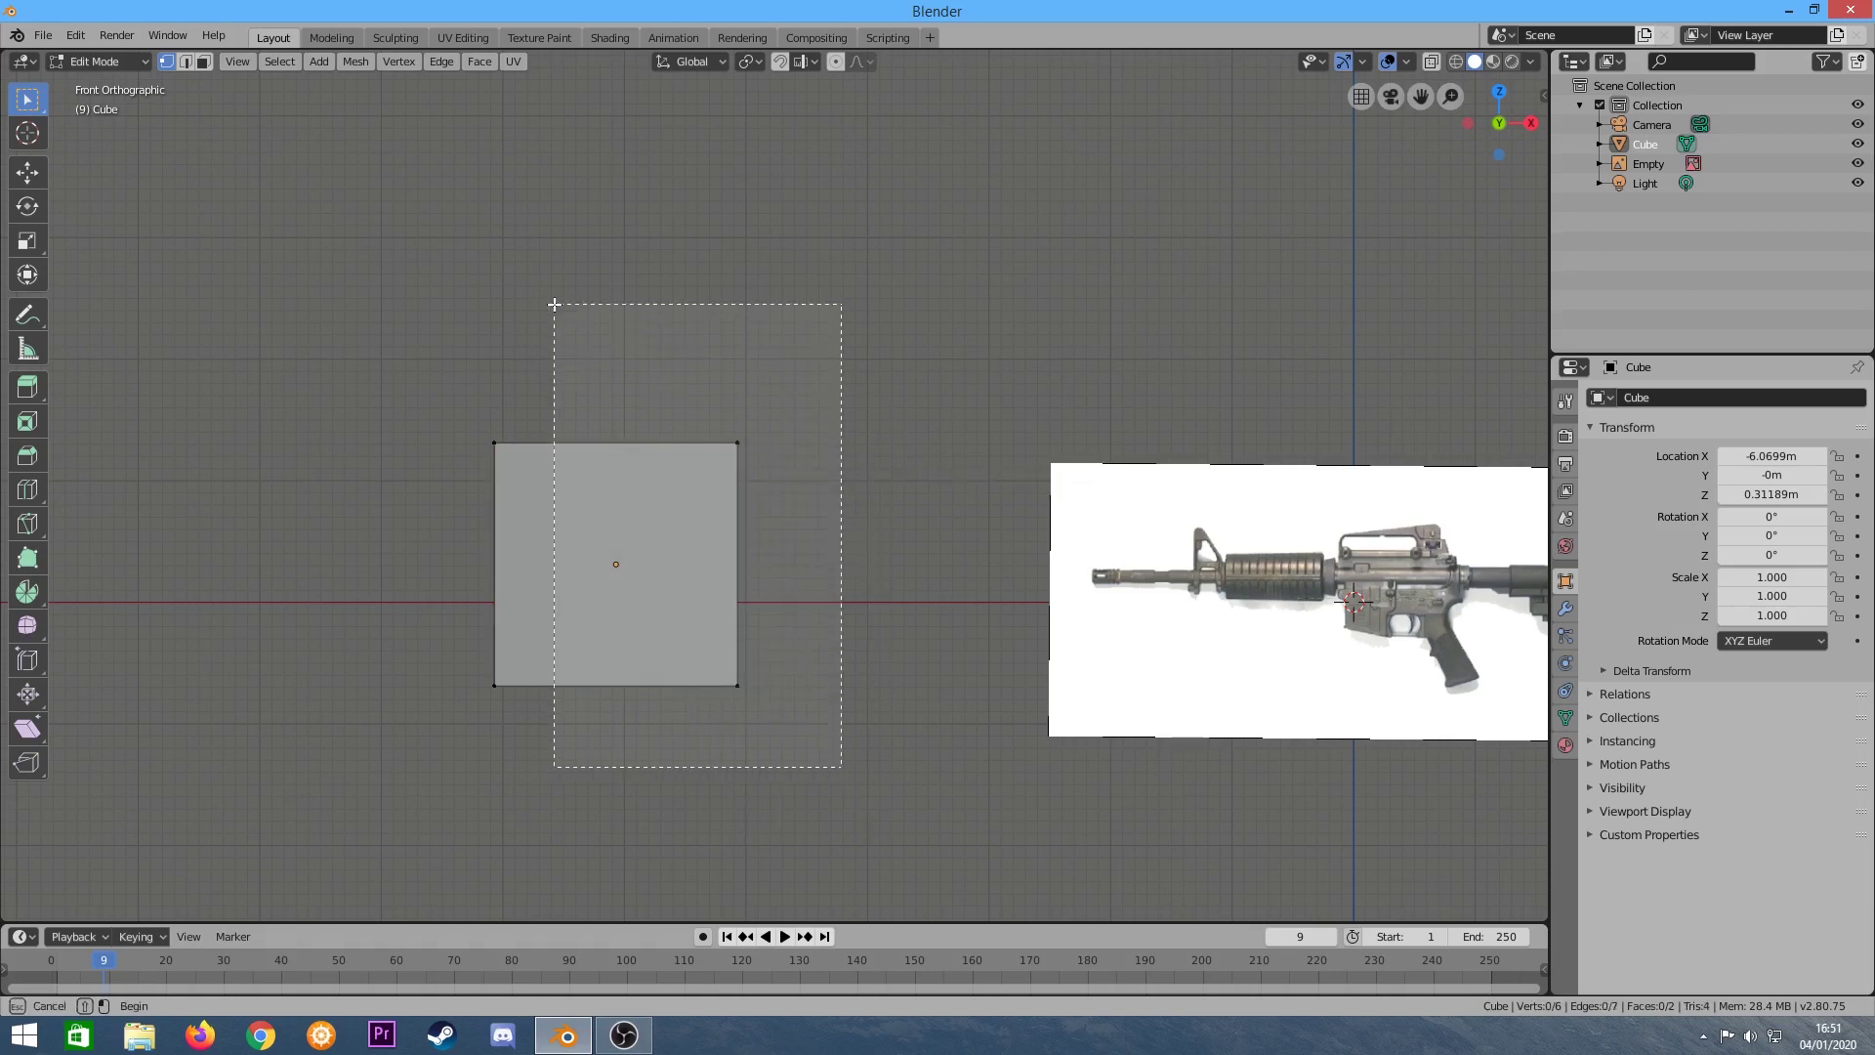
pyautogui.press('x')
pyautogui.click(533, 326)
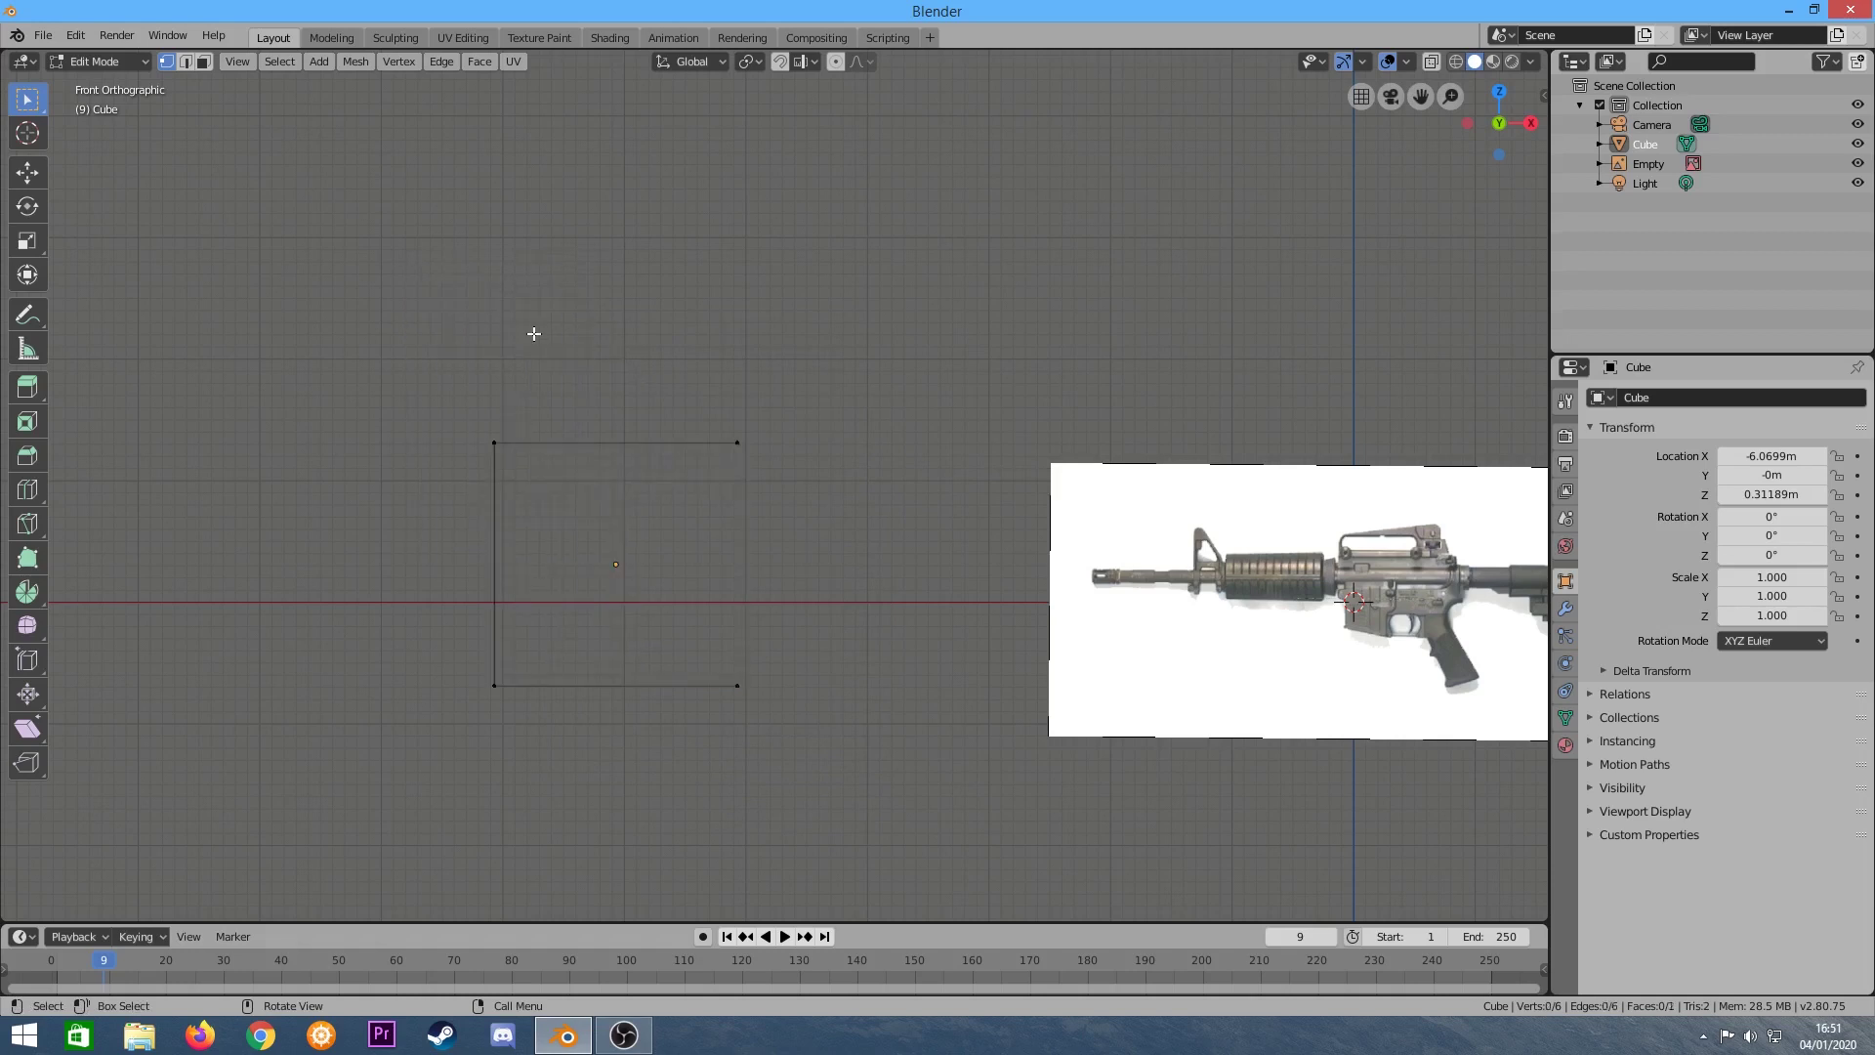
pyautogui.moveTo(795, 694); pyautogui.dragTo(582, 342)
pyautogui.press('x')
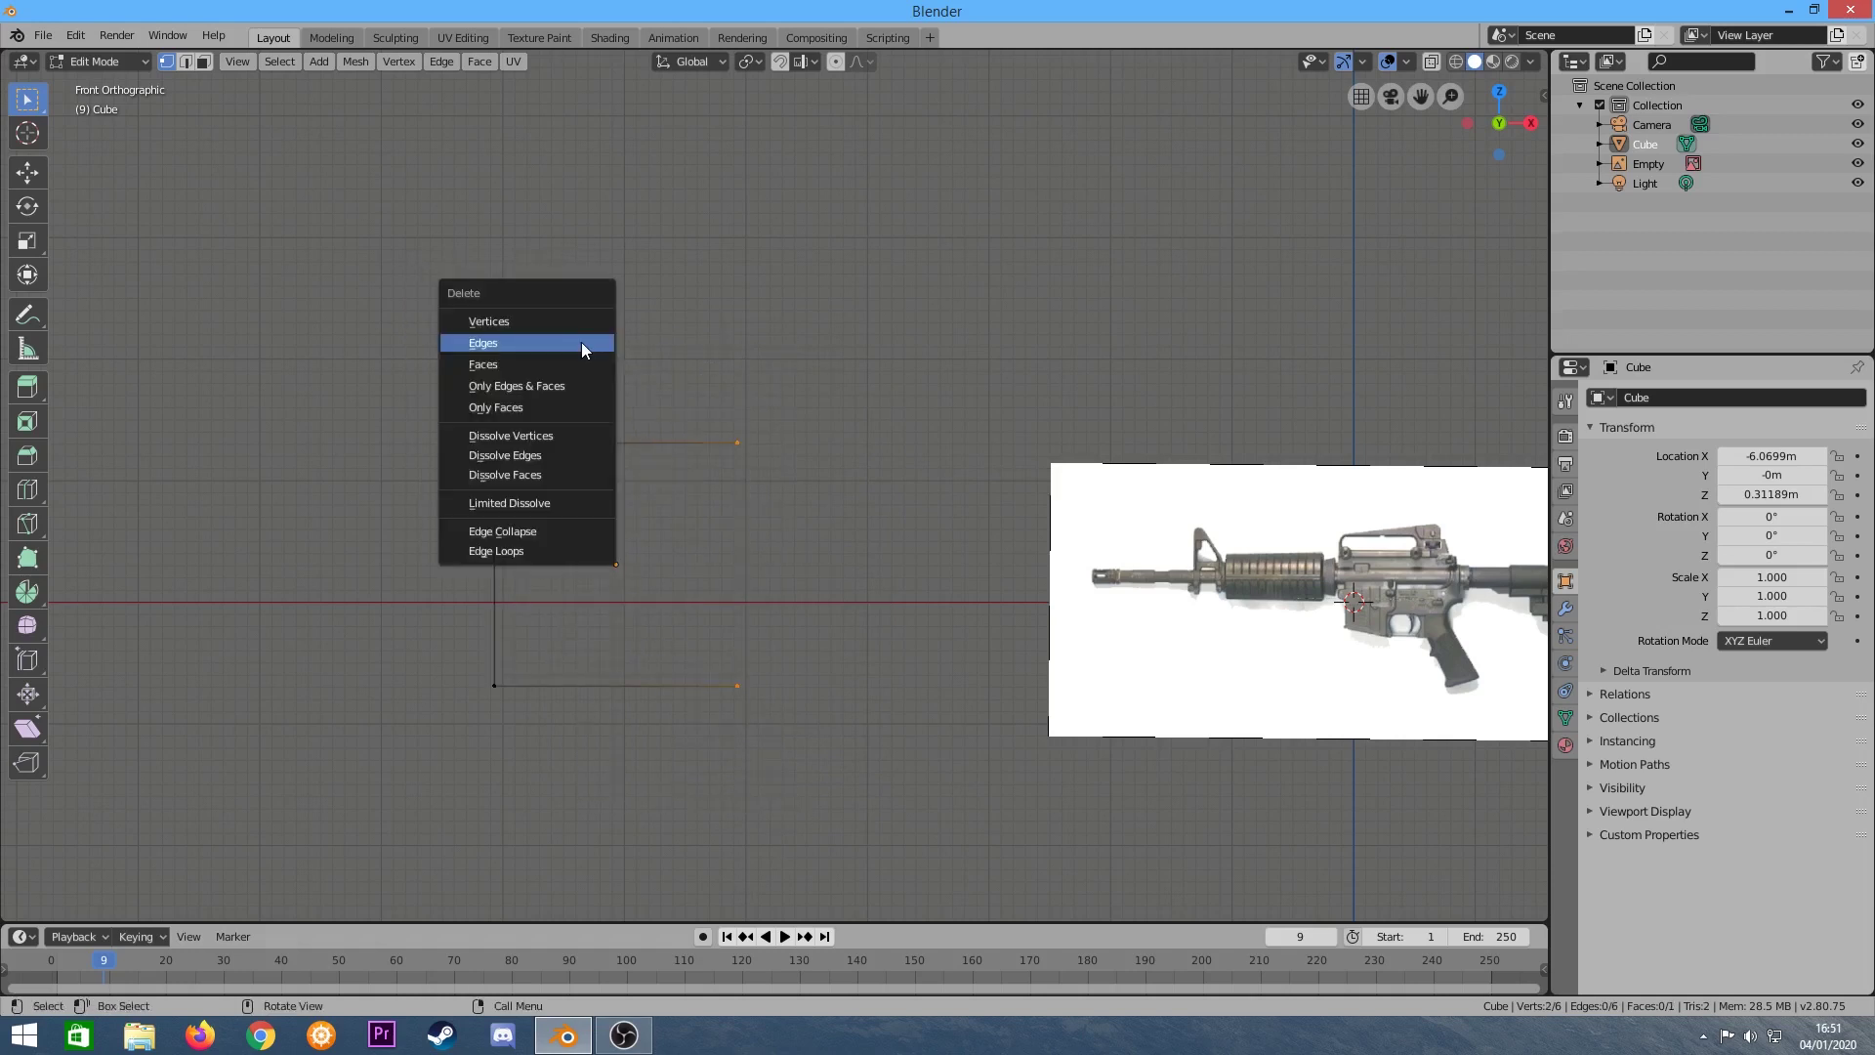
pyautogui.click(578, 321)
# Delete the lower vertices until only two vertices and one edge remain.
pyautogui.moveTo(668, 849); pyautogui.dragTo(331, 474)
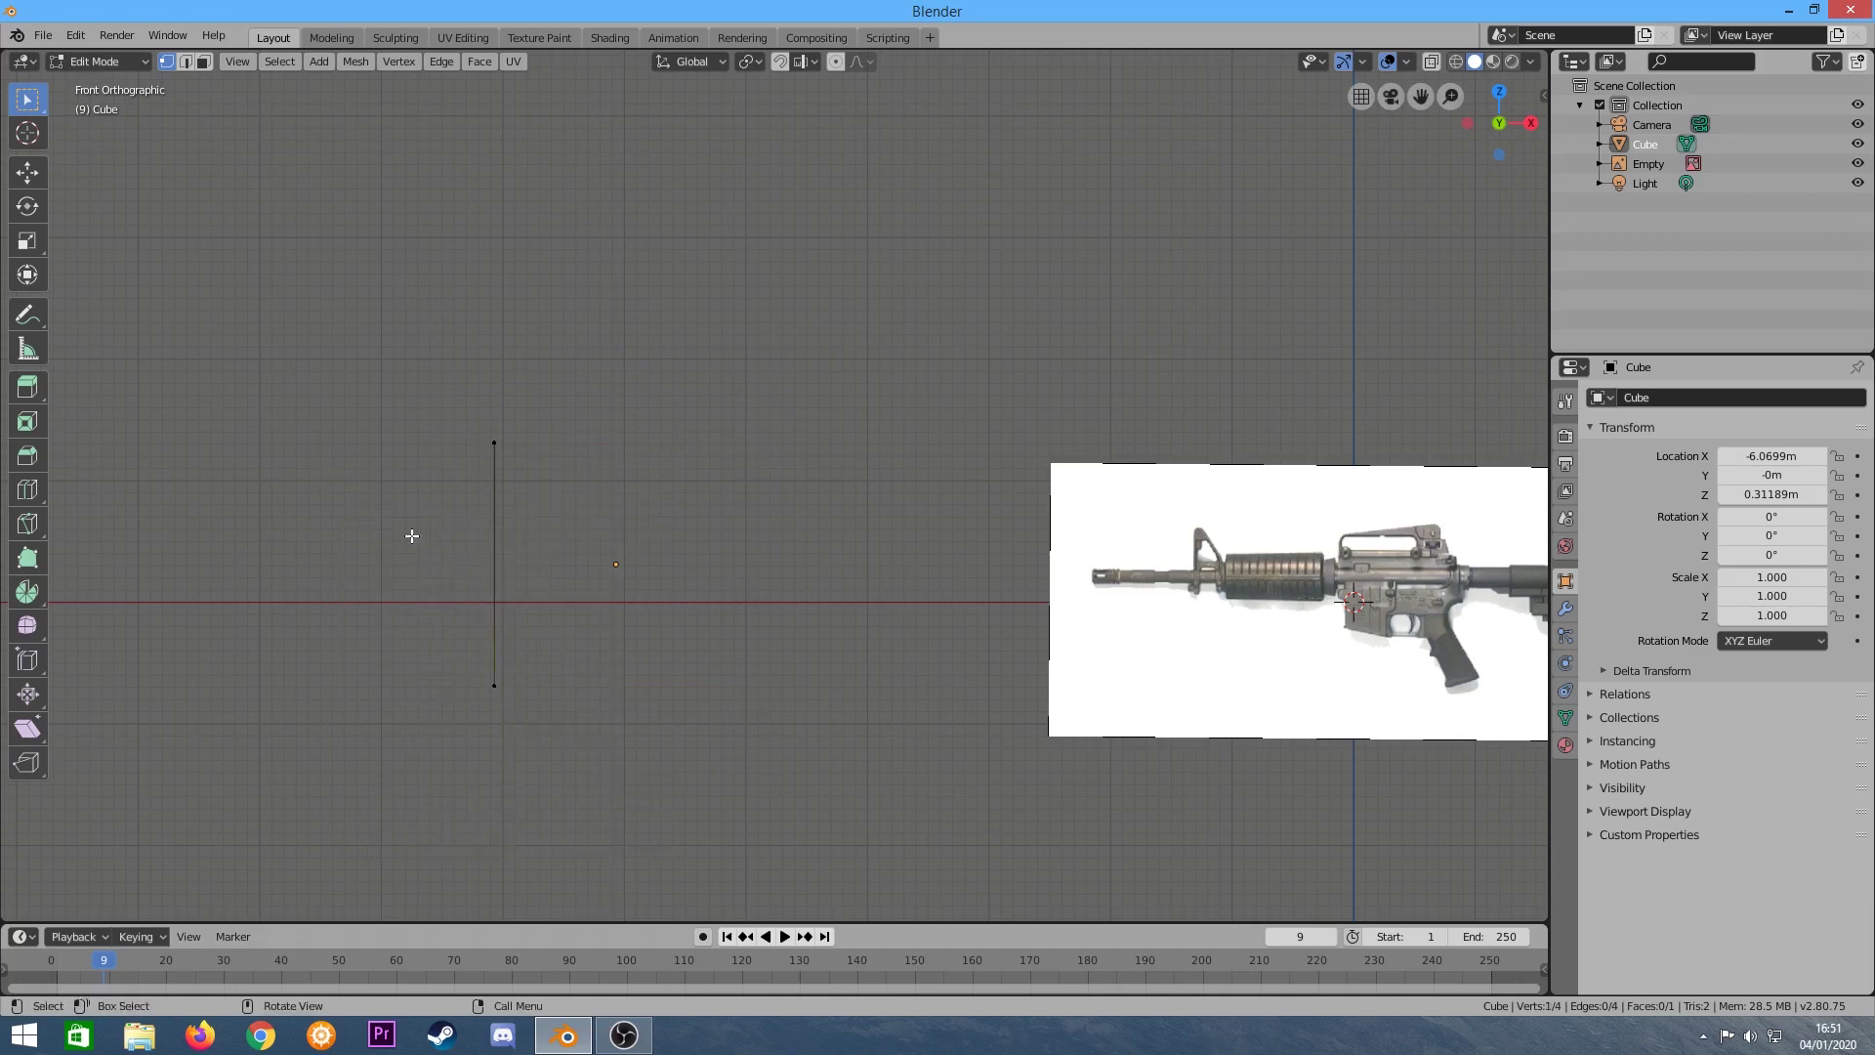
pyautogui.moveTo(549, 748); pyautogui.dragTo(361, 431)
pyautogui.moveTo(684, 691); pyautogui.dragTo(371, 610)
pyautogui.press('x')
pyautogui.click(364, 604)
pyautogui.moveTo(551, 712); pyautogui.dragTo(231, 532)
pyautogui.press('x')
pyautogui.click(225, 536)
pyautogui.scroll(1, 415, 466)
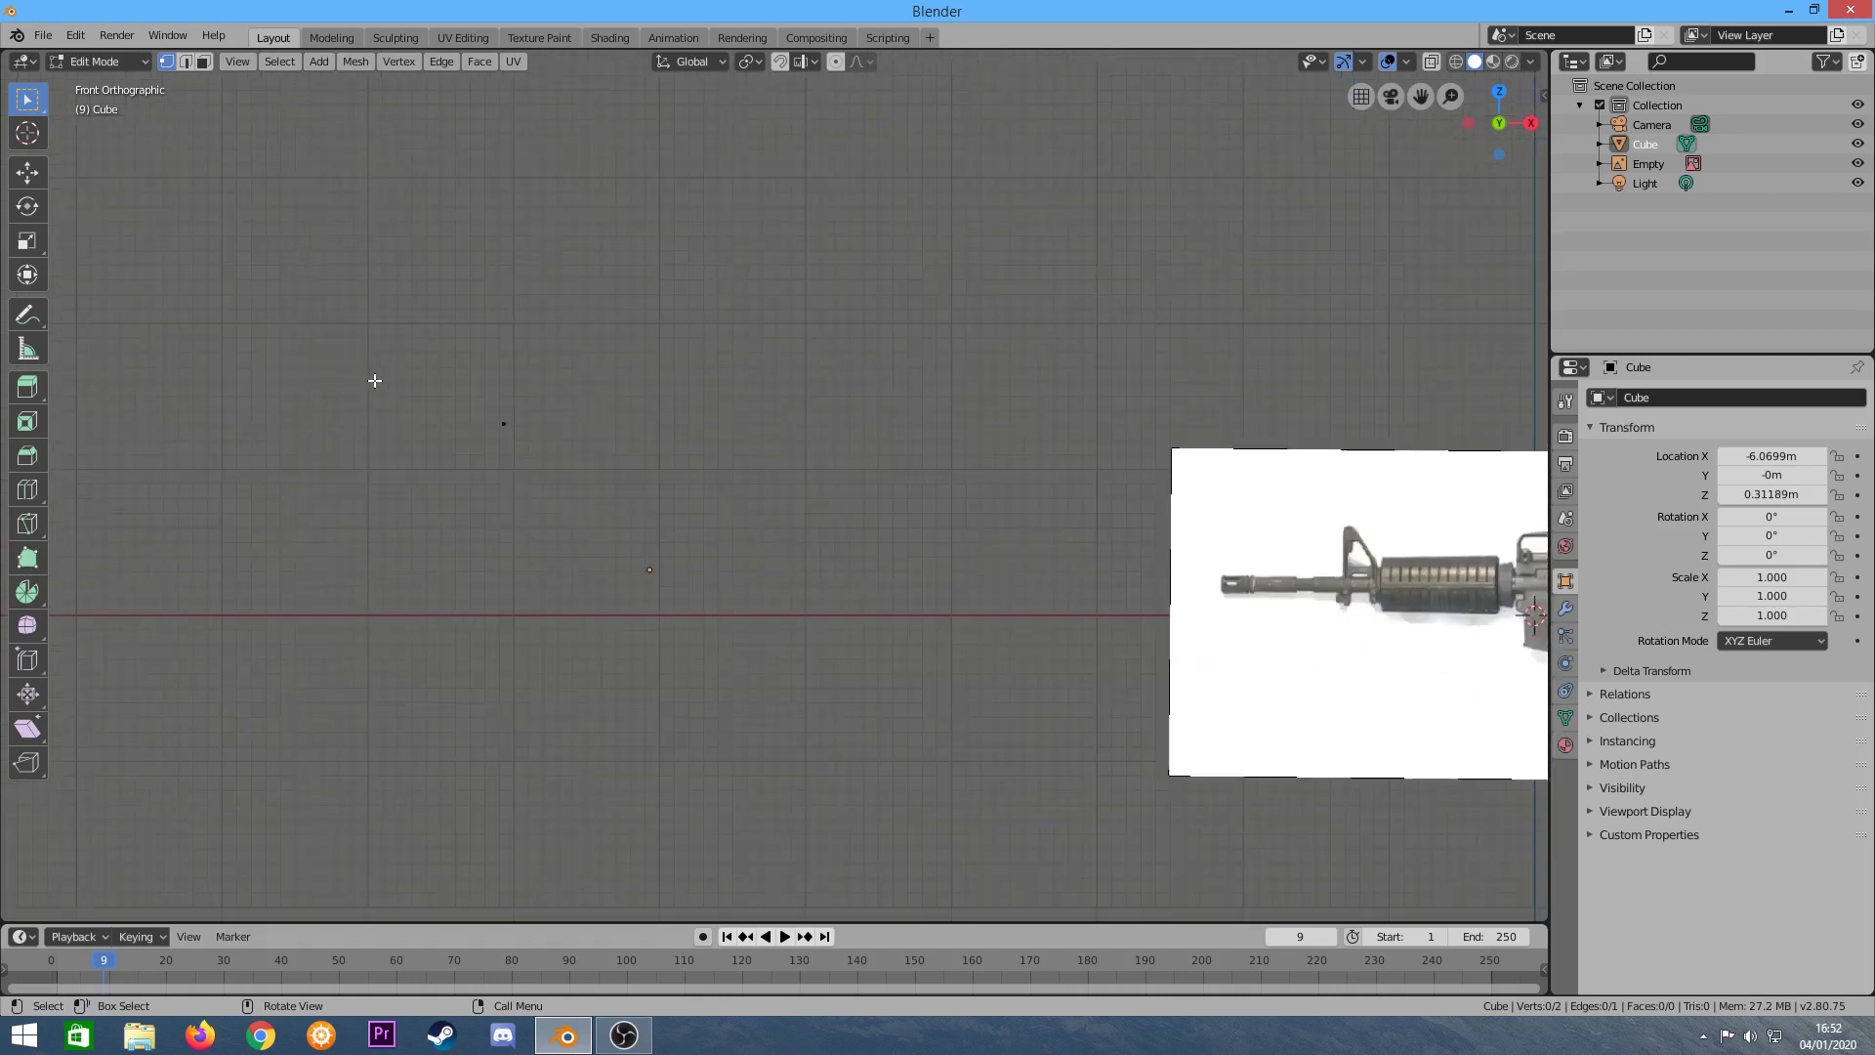
pyautogui.scroll(1, 381, 381)
pyautogui.scroll(-2, 512, 399)
pyautogui.scroll(-2, 518, 400)
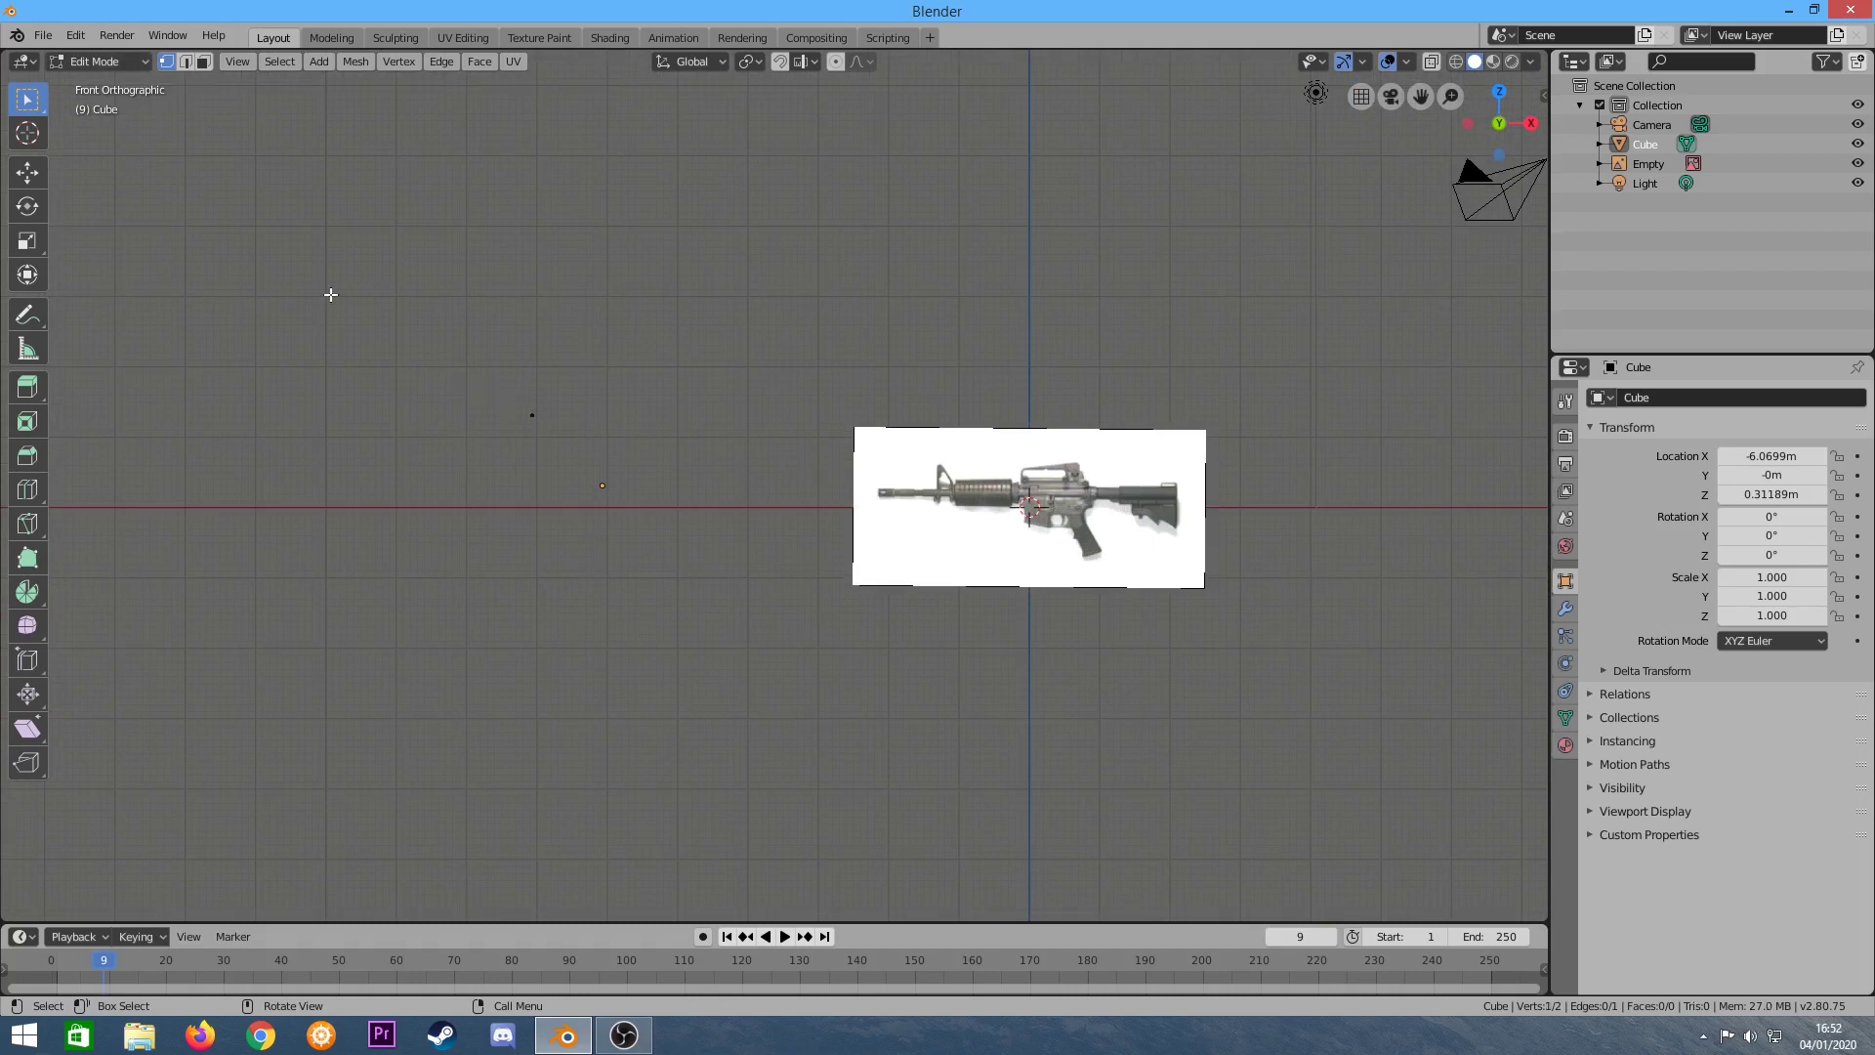
# Re-enter Edit Mode, extrude a vertex toward the muzzle, then undo the extra vertex.
pyautogui.click(131, 56)
pyautogui.click(108, 61)
pyautogui.click(152, 105)
pyautogui.press('e')
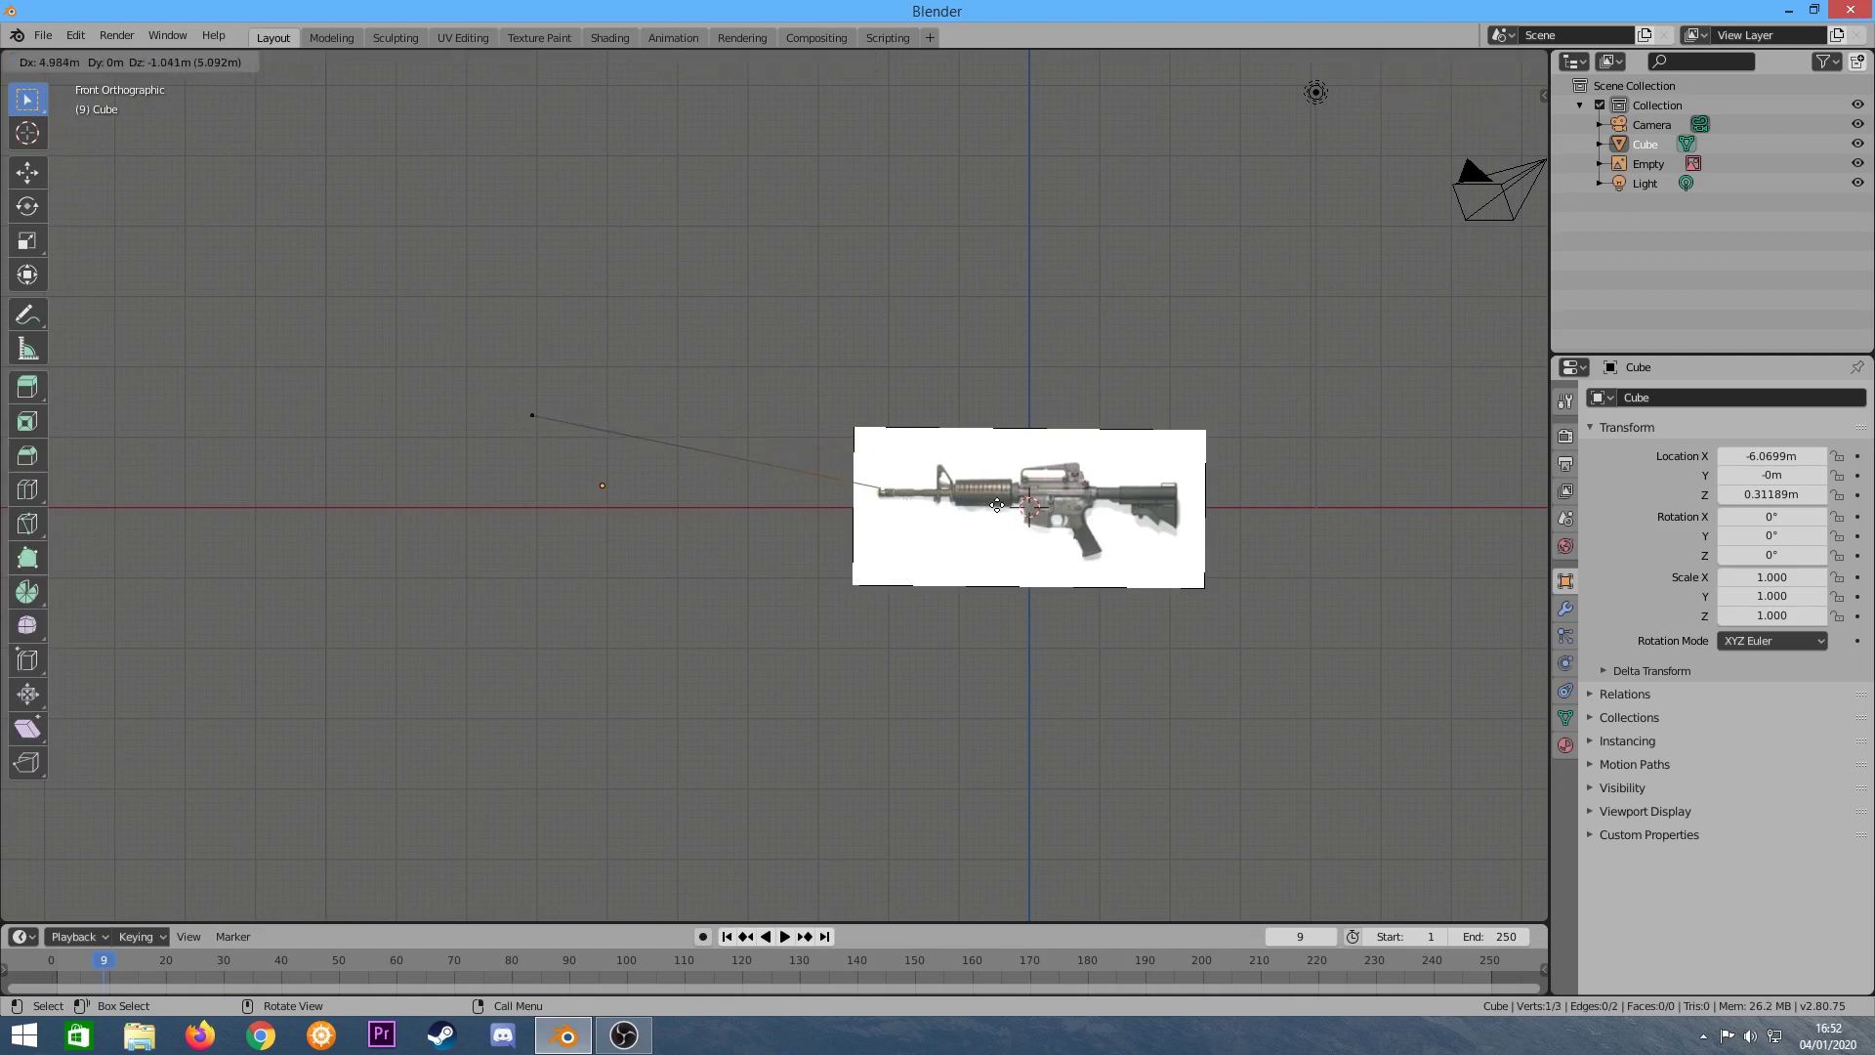
pyautogui.click(993, 504)
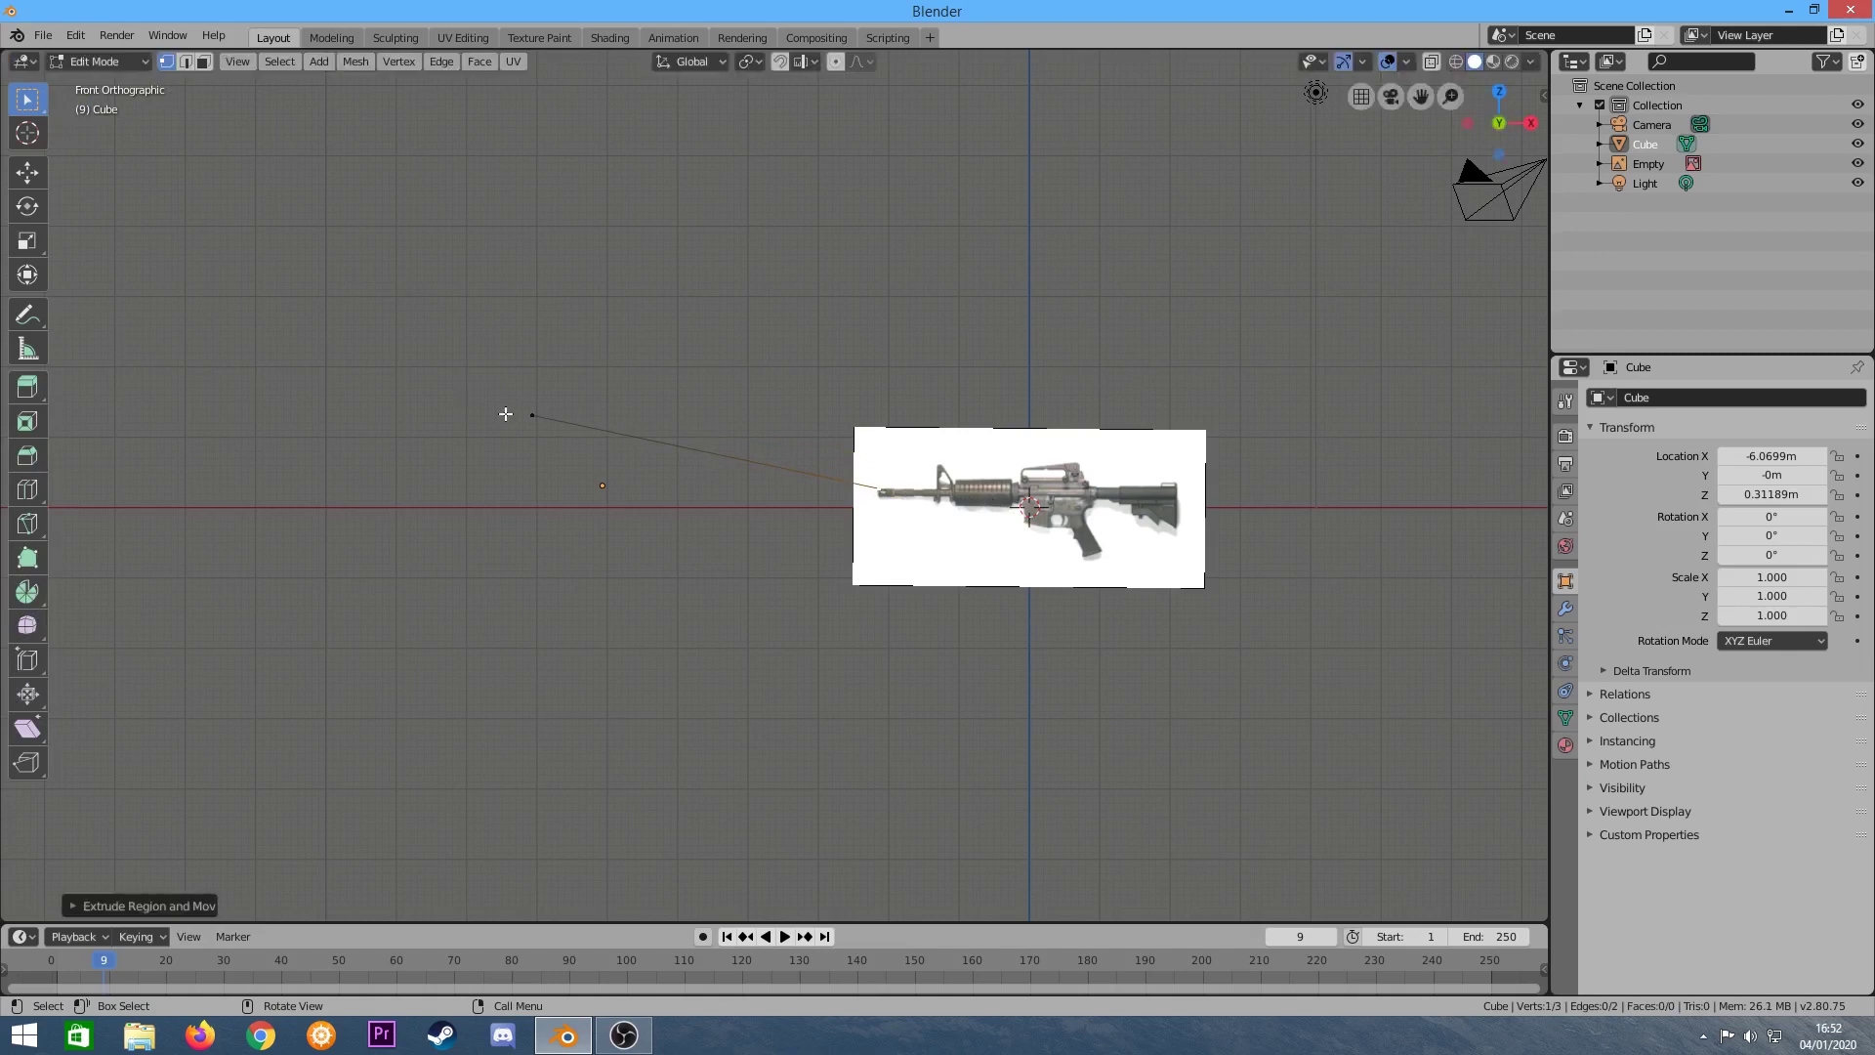
pyautogui.press('g')
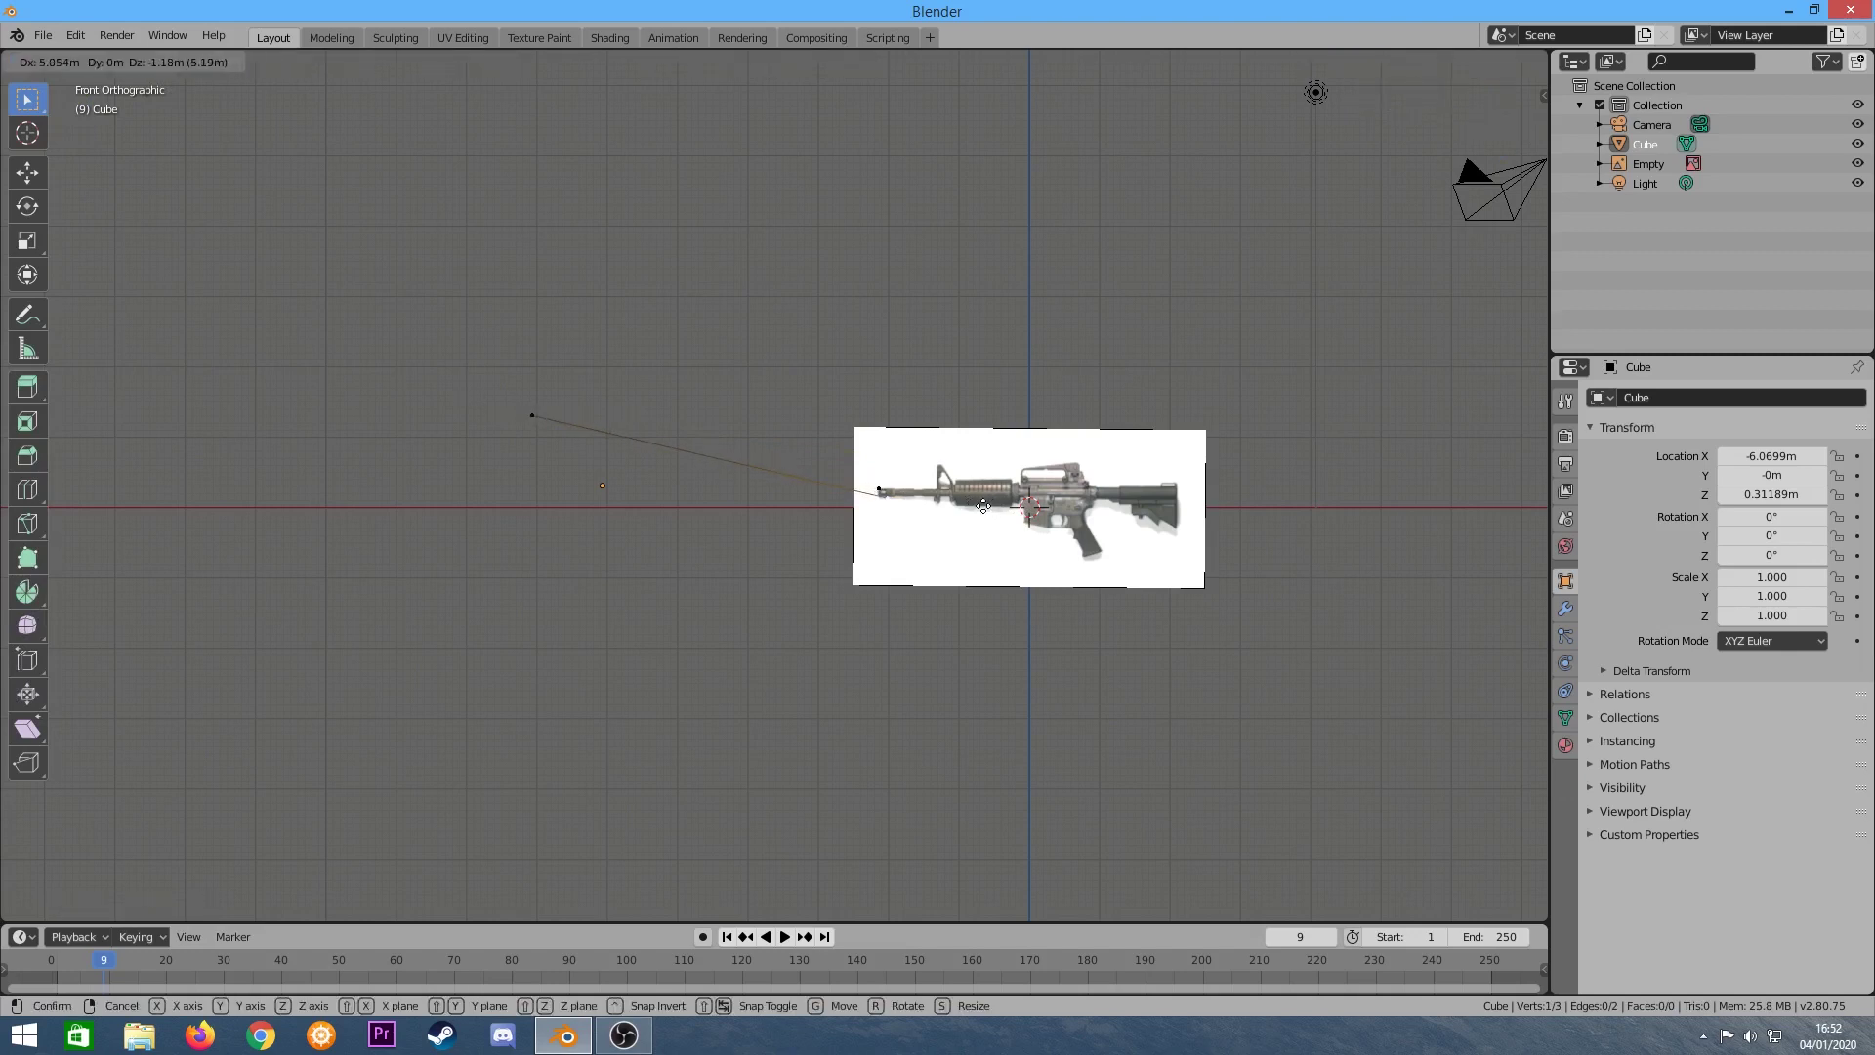
pyautogui.click(957, 502)
pyautogui.press('g')
pyautogui.press('Escape')
pyautogui.hotkey('ctrl', 'z')
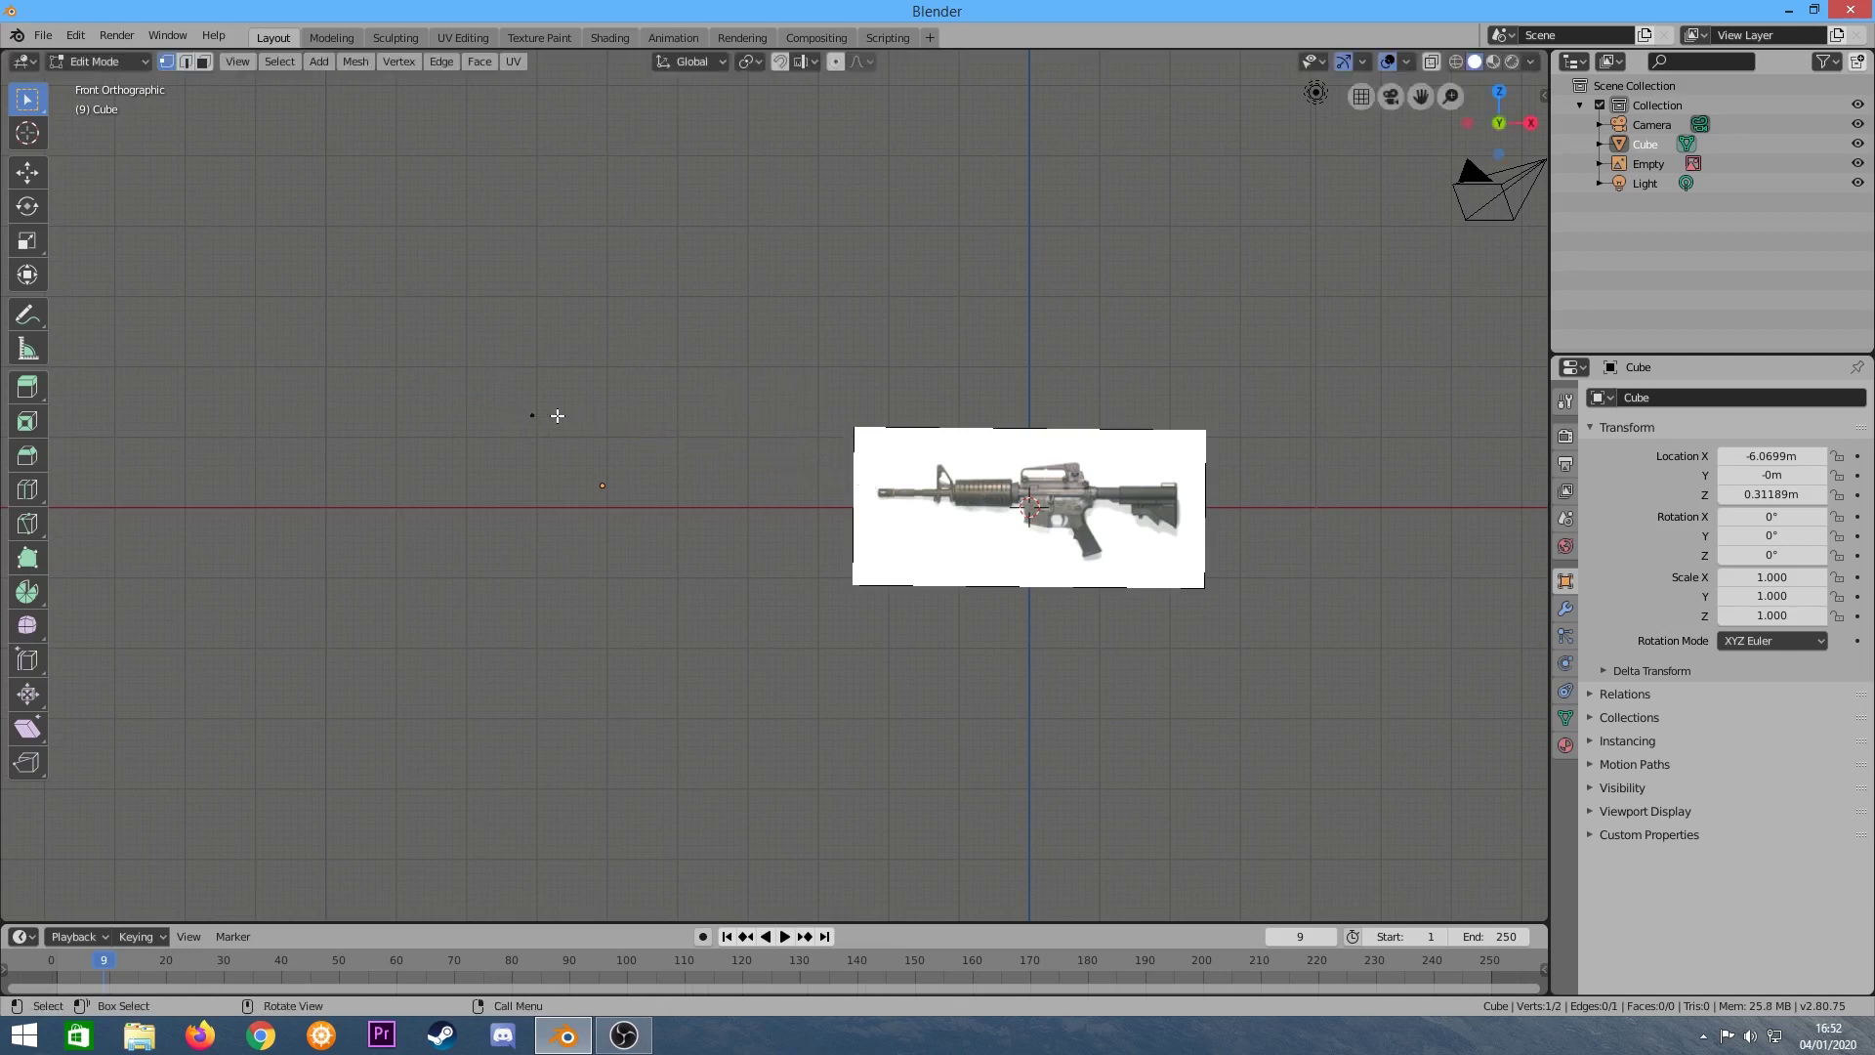
# Extrude a new vertex beside the image and lower the other vertex.
pyautogui.press('e')
pyautogui.click(508, 413)
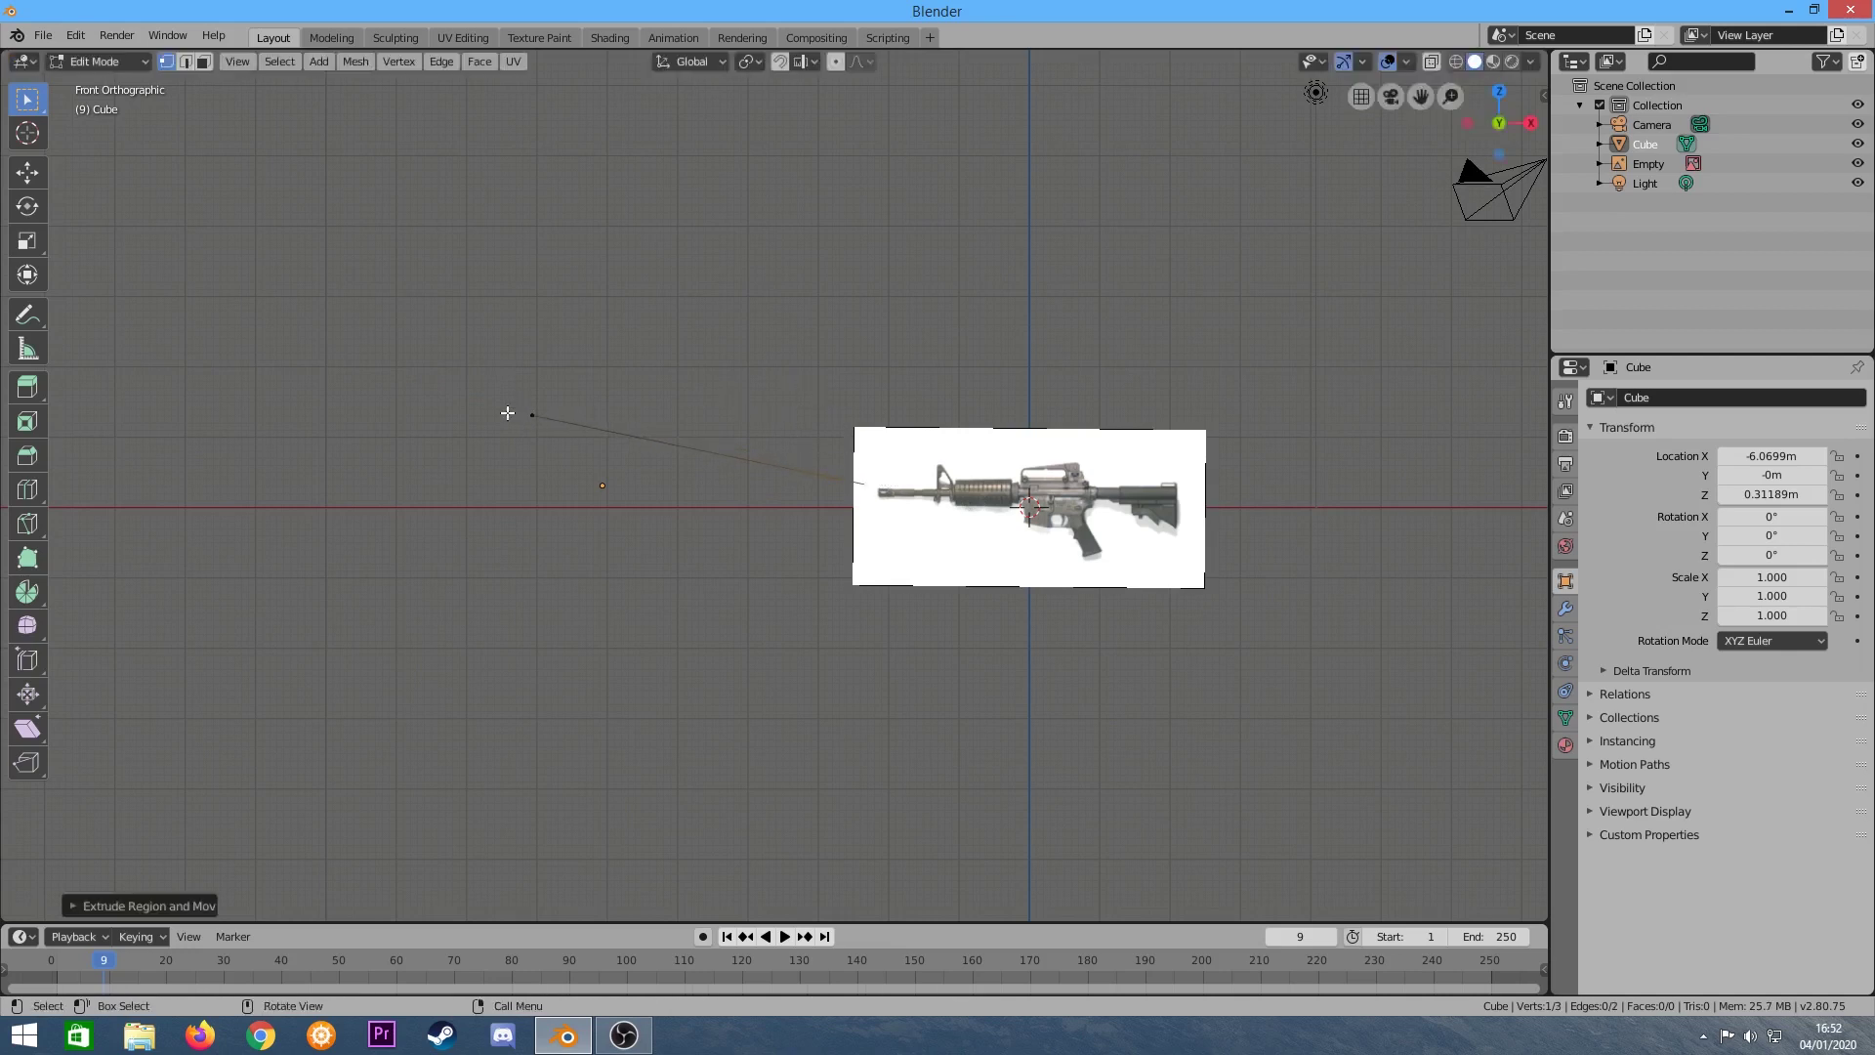
pyautogui.press('g')
pyautogui.click(504, 421)
pyautogui.press('g')
pyautogui.click(807, 577)
pyautogui.scroll(4, 913, 512)
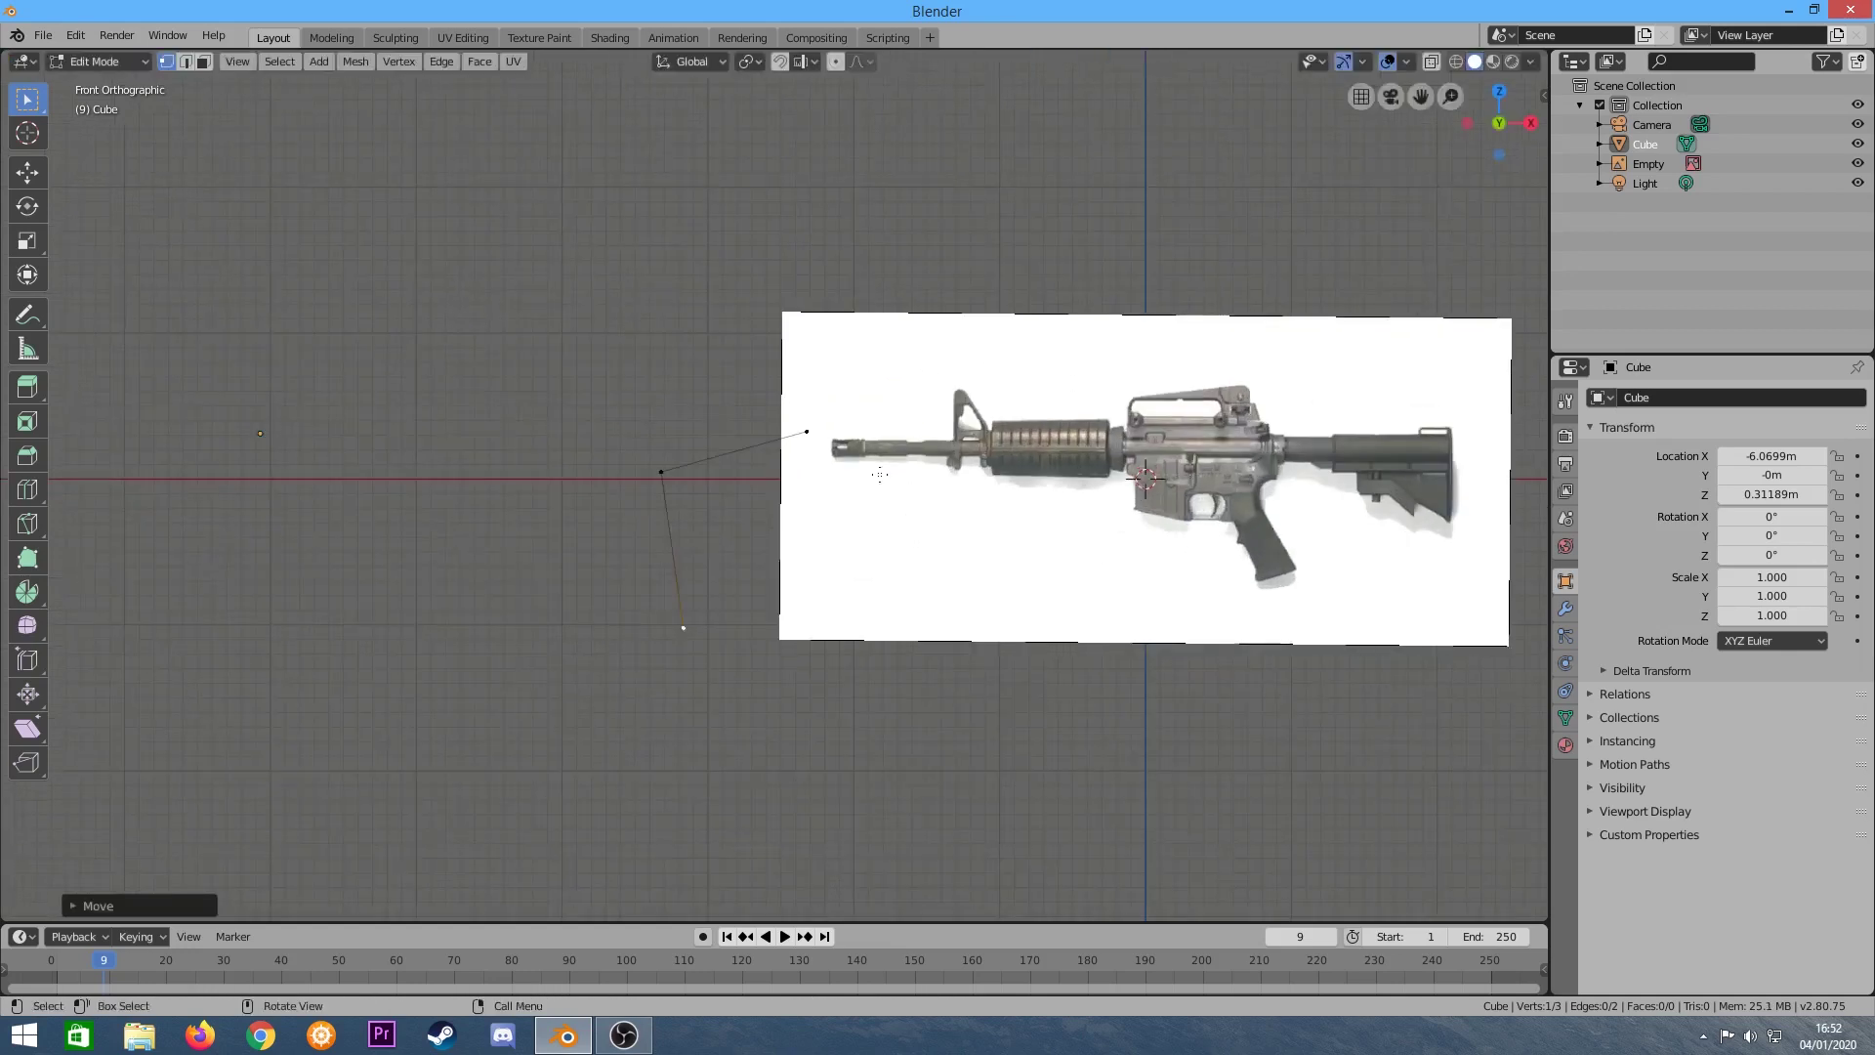
pyautogui.click(623, 381)
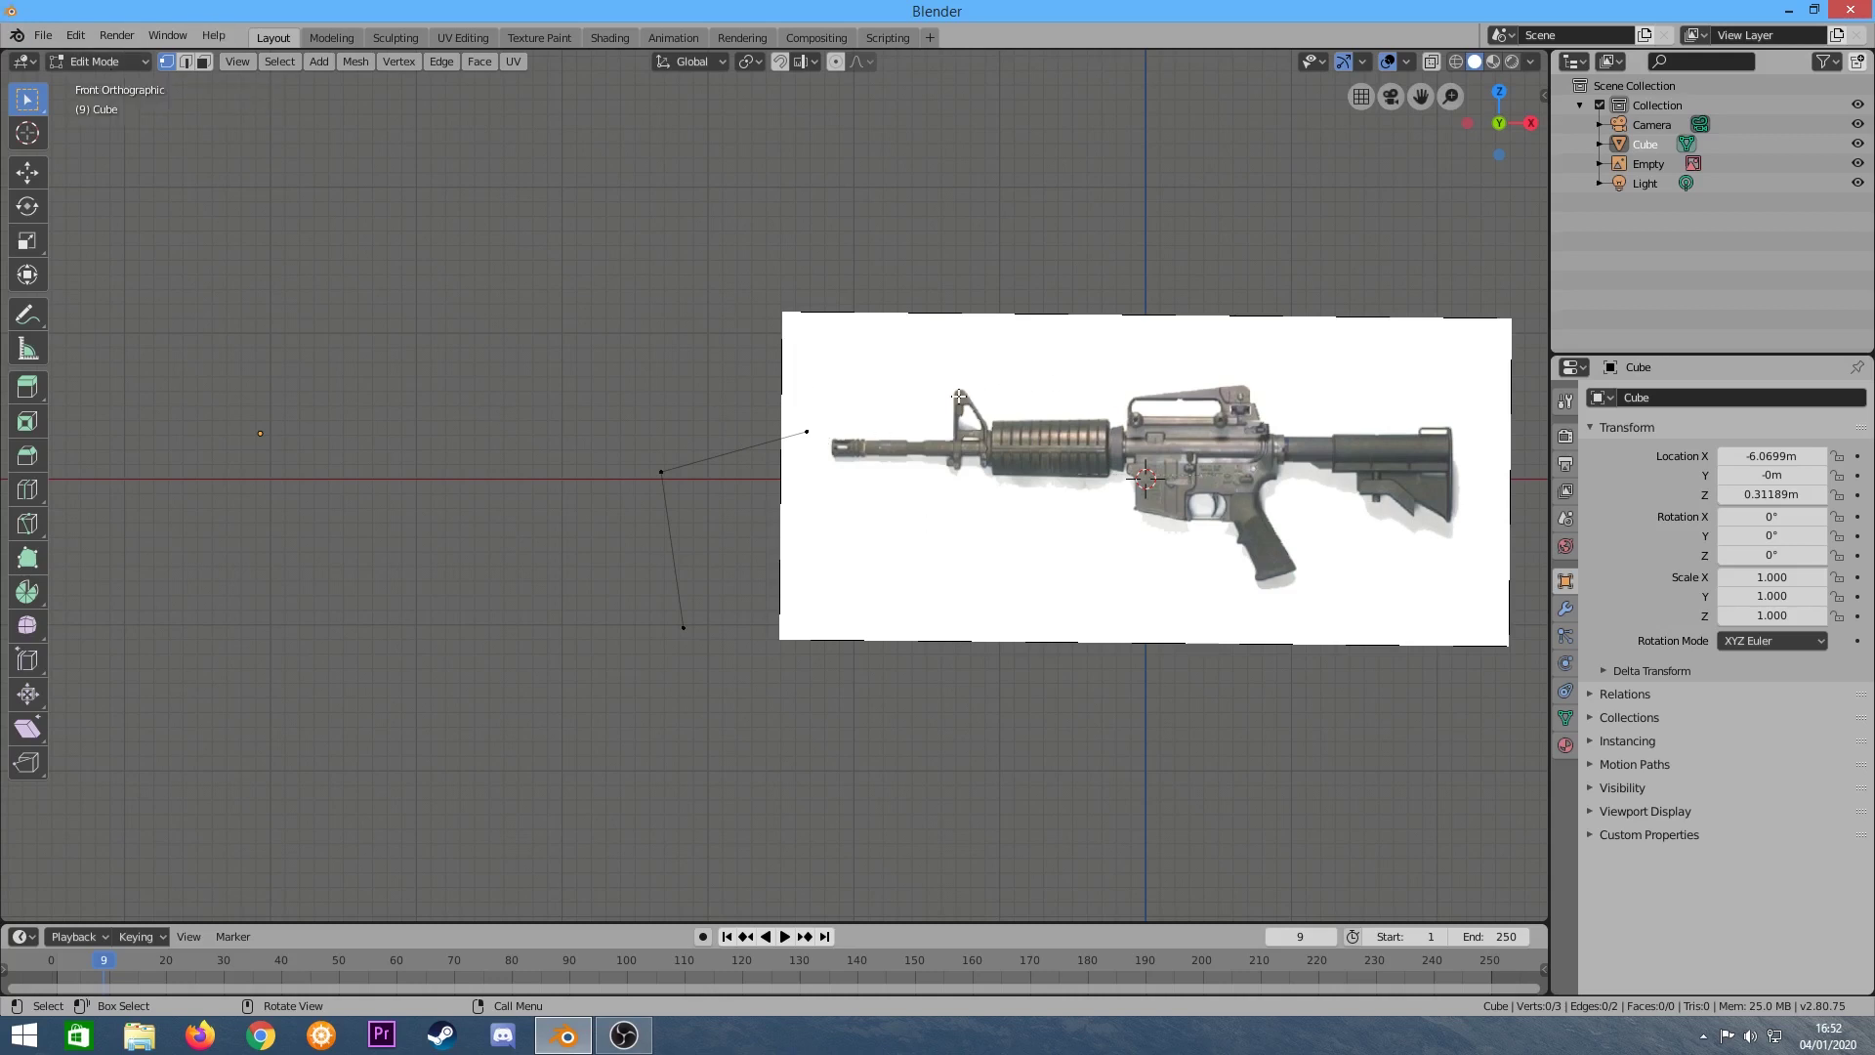
# Zoom in on the barrel and move the end vertex onto the rifle's muzzle tip.
pyautogui.scroll(2, 844, 452)
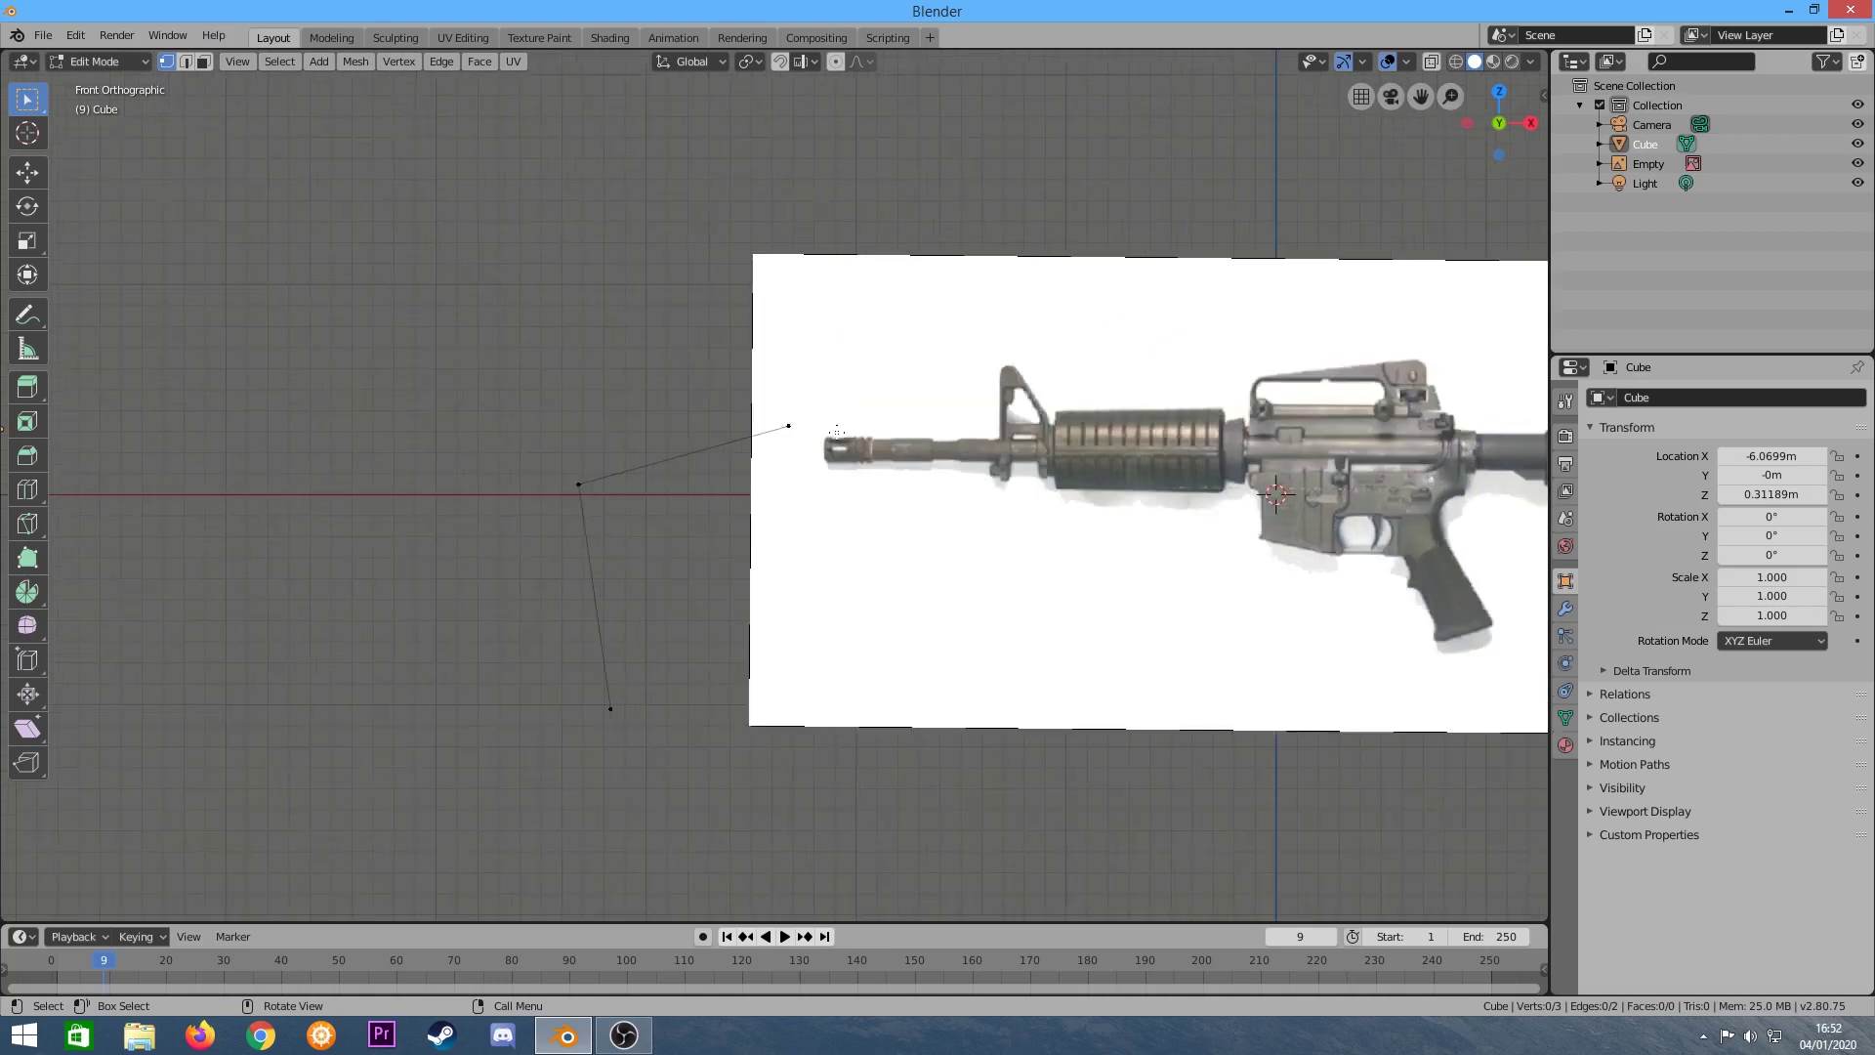
pyautogui.scroll(2, 844, 452)
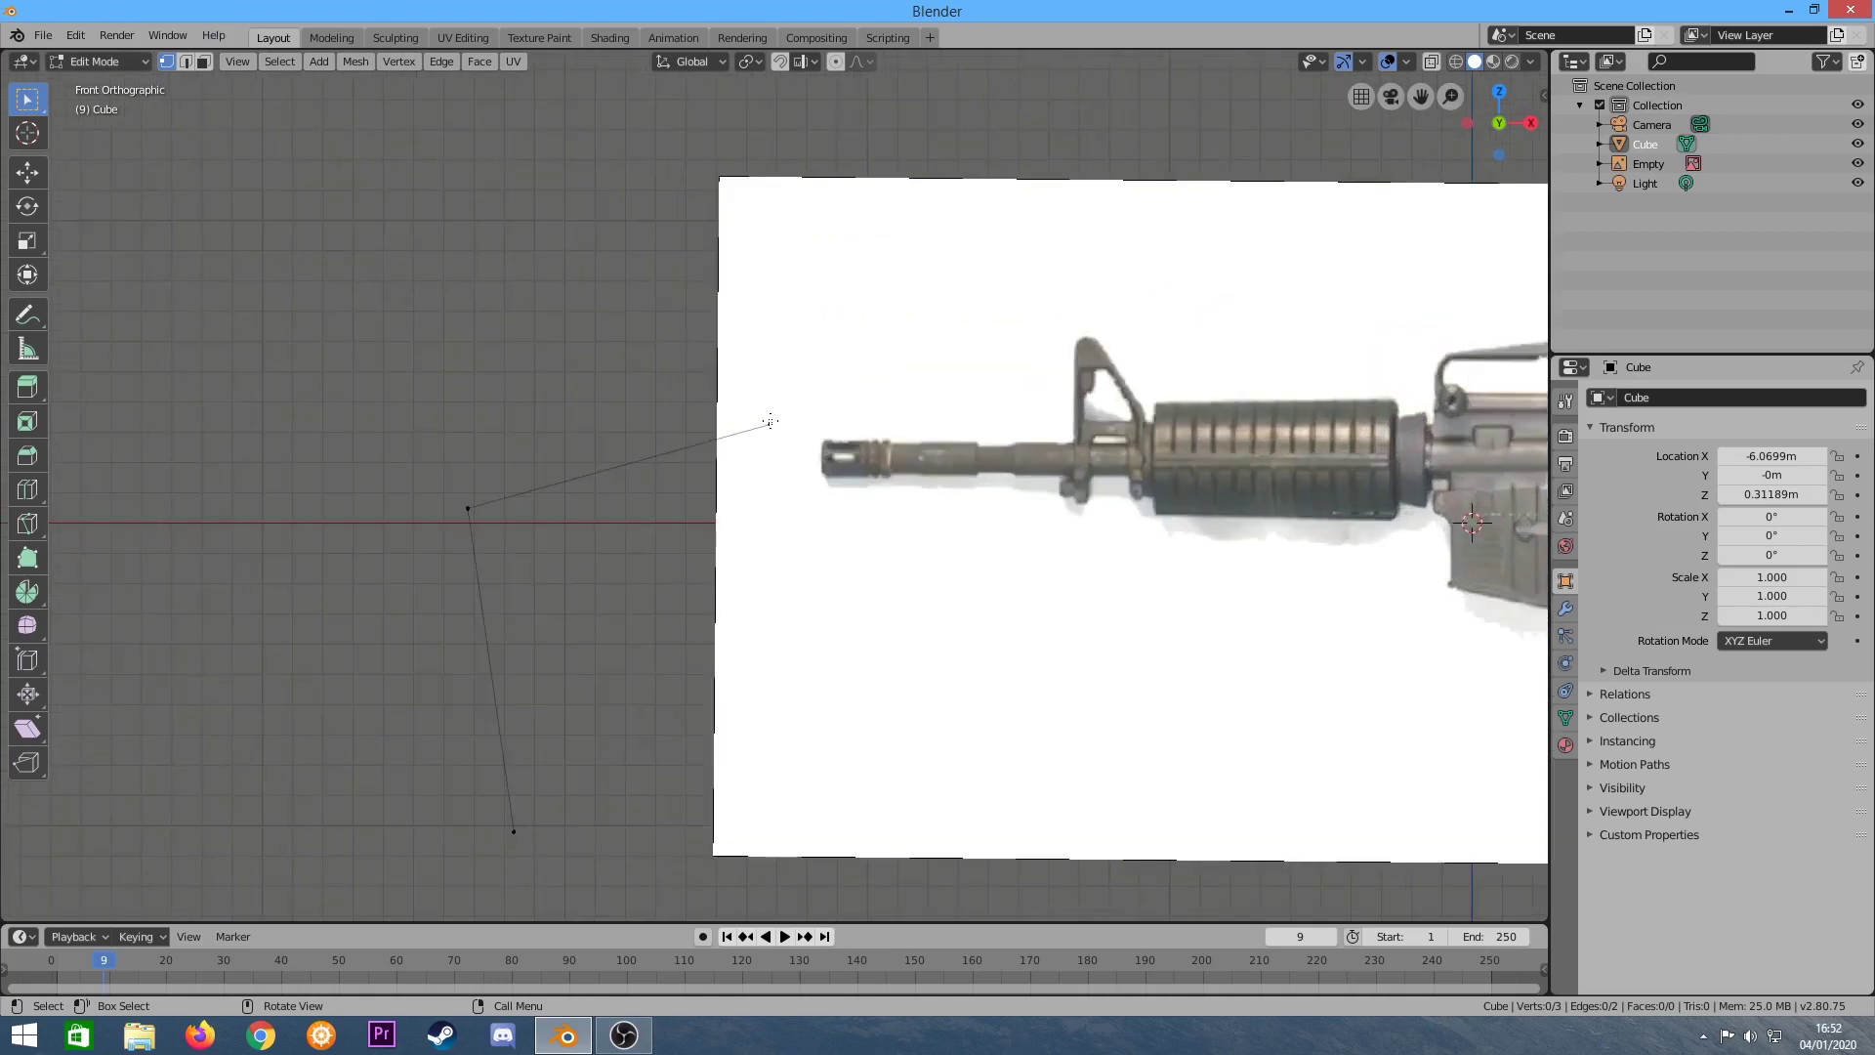
pyautogui.press('g')
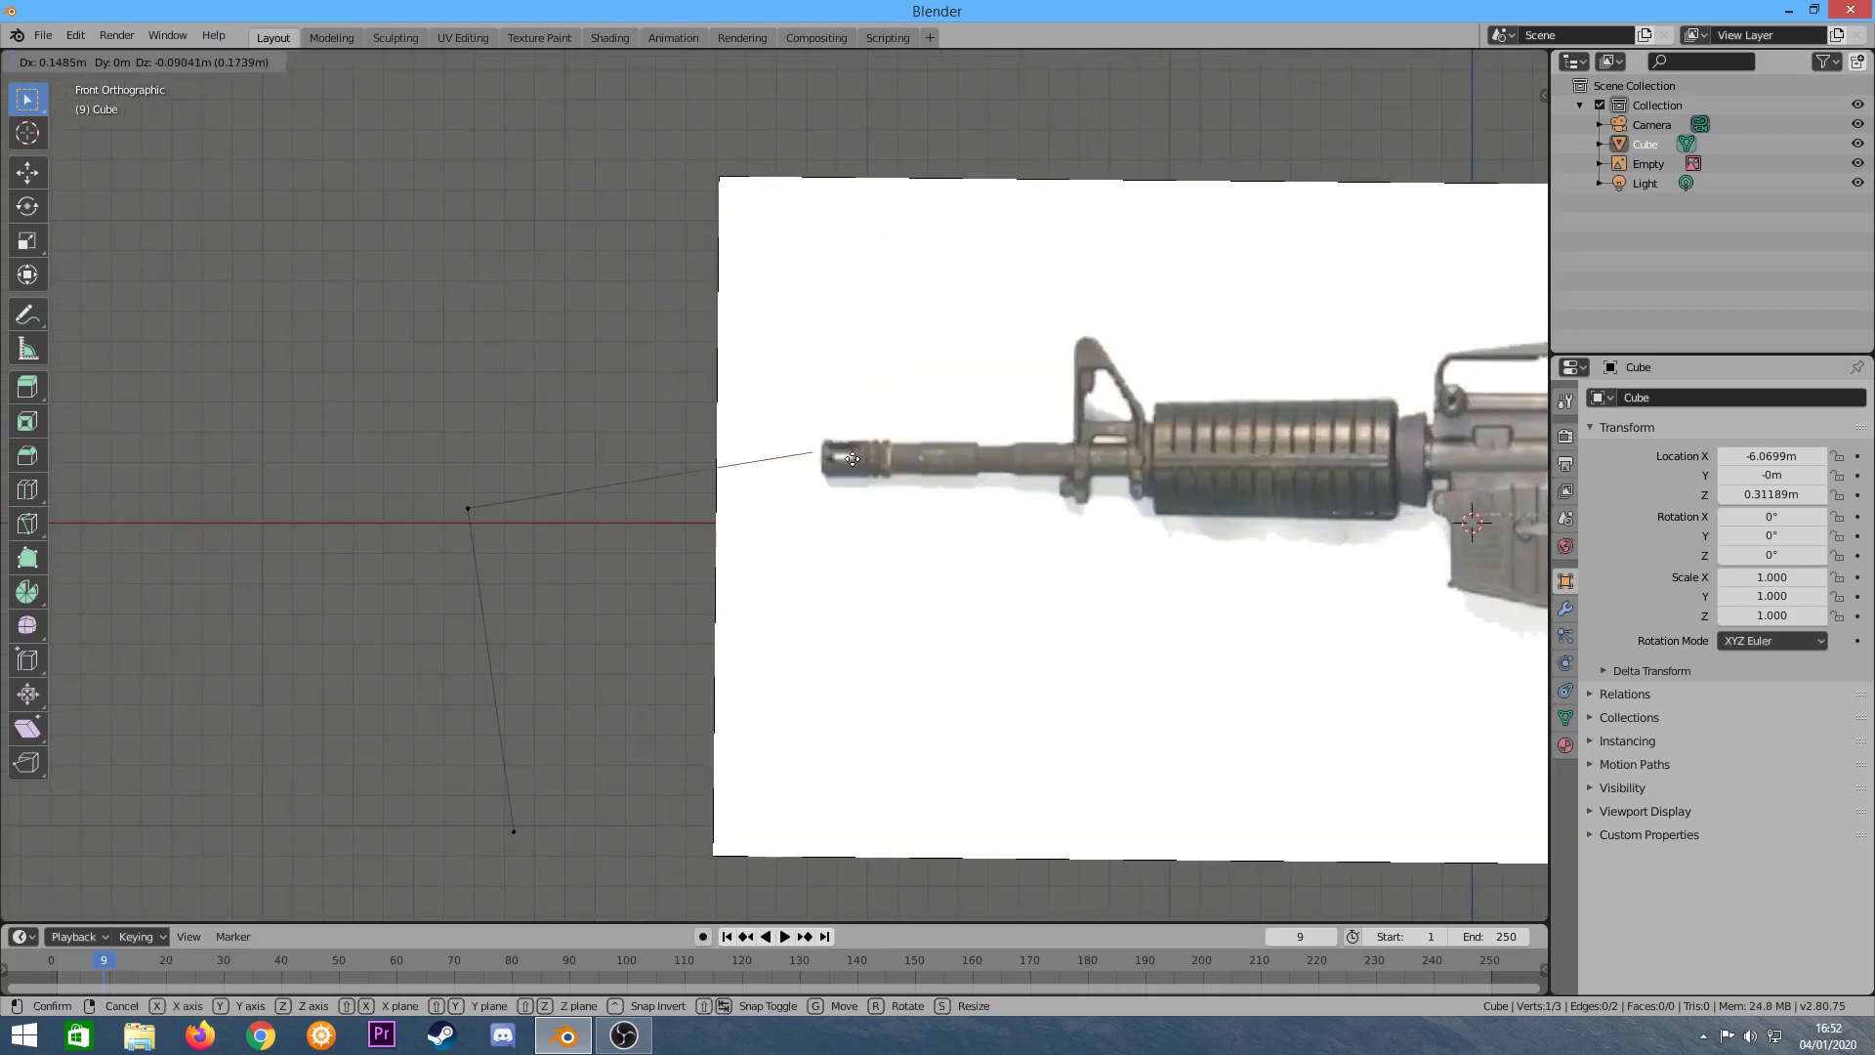
pyautogui.click(863, 447)
pyautogui.scroll(3, 845, 412)
pyautogui.scroll(2, 846, 412)
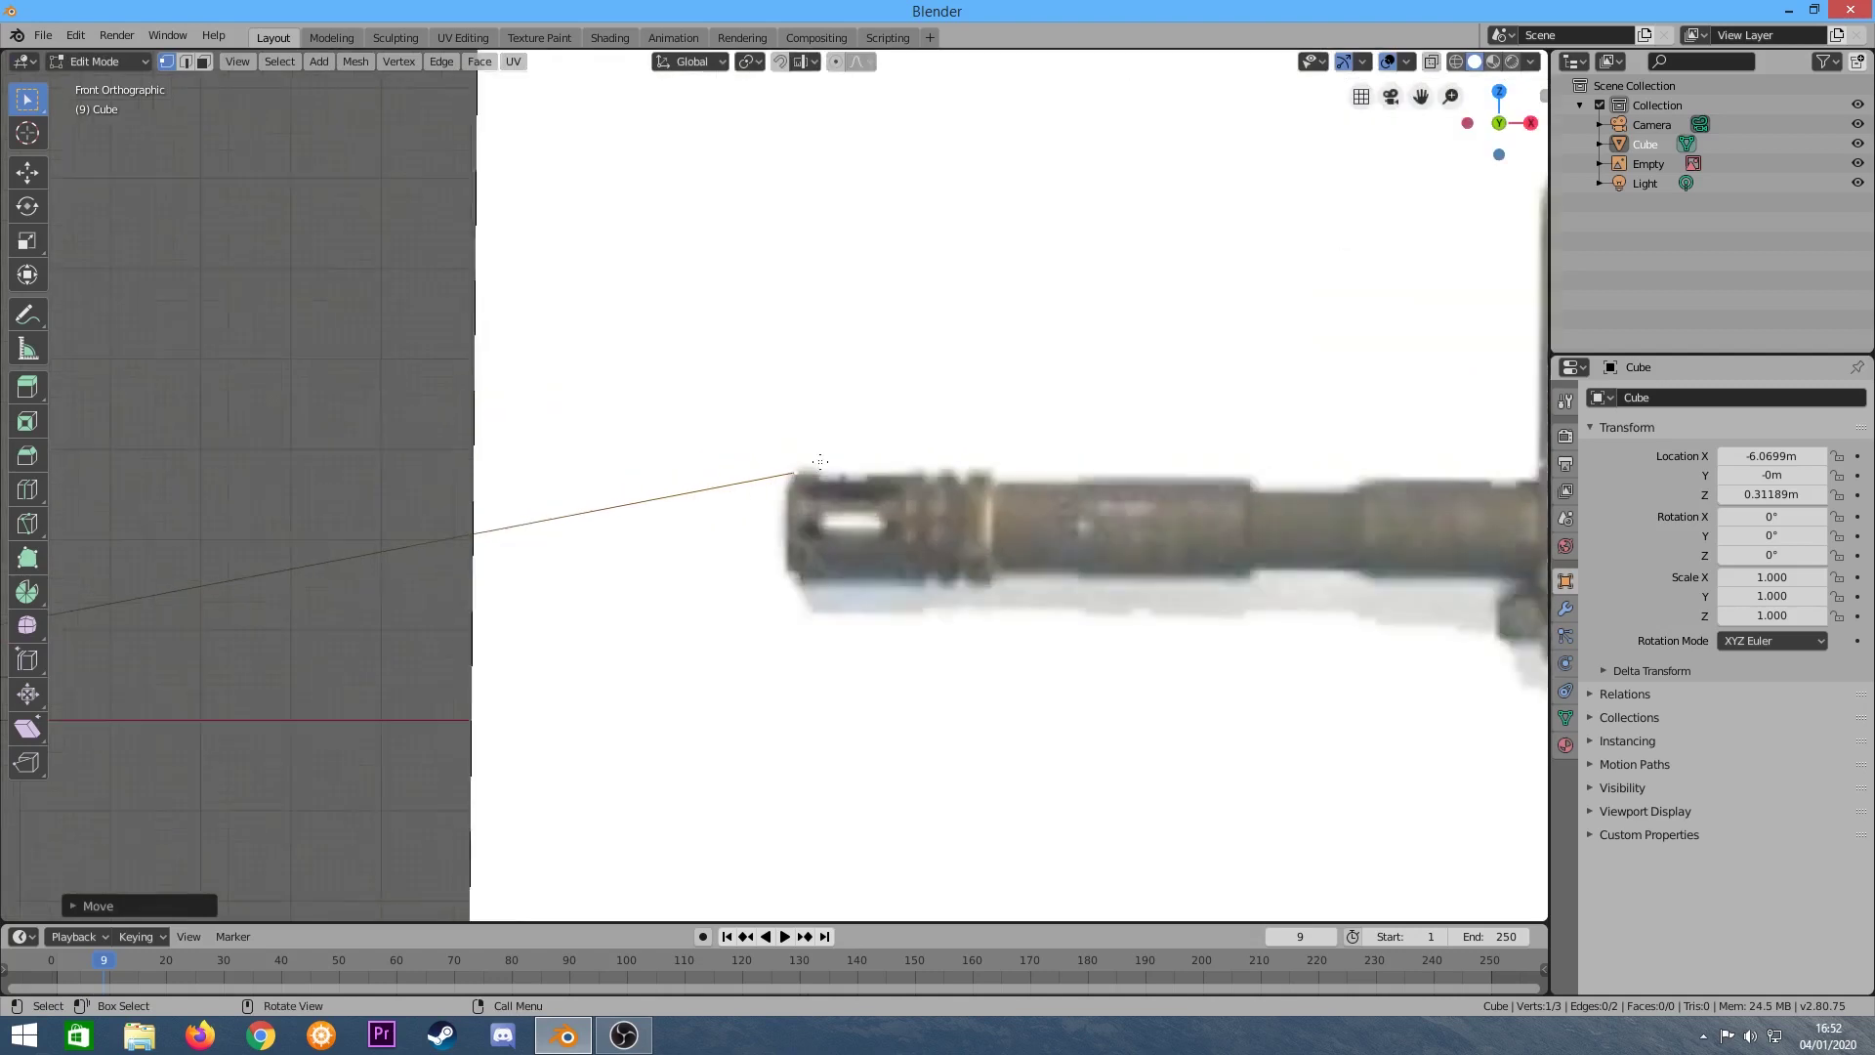
pyautogui.scroll(1, 840, 430)
pyautogui.press('g')
pyautogui.scroll(-5, 836, 474)
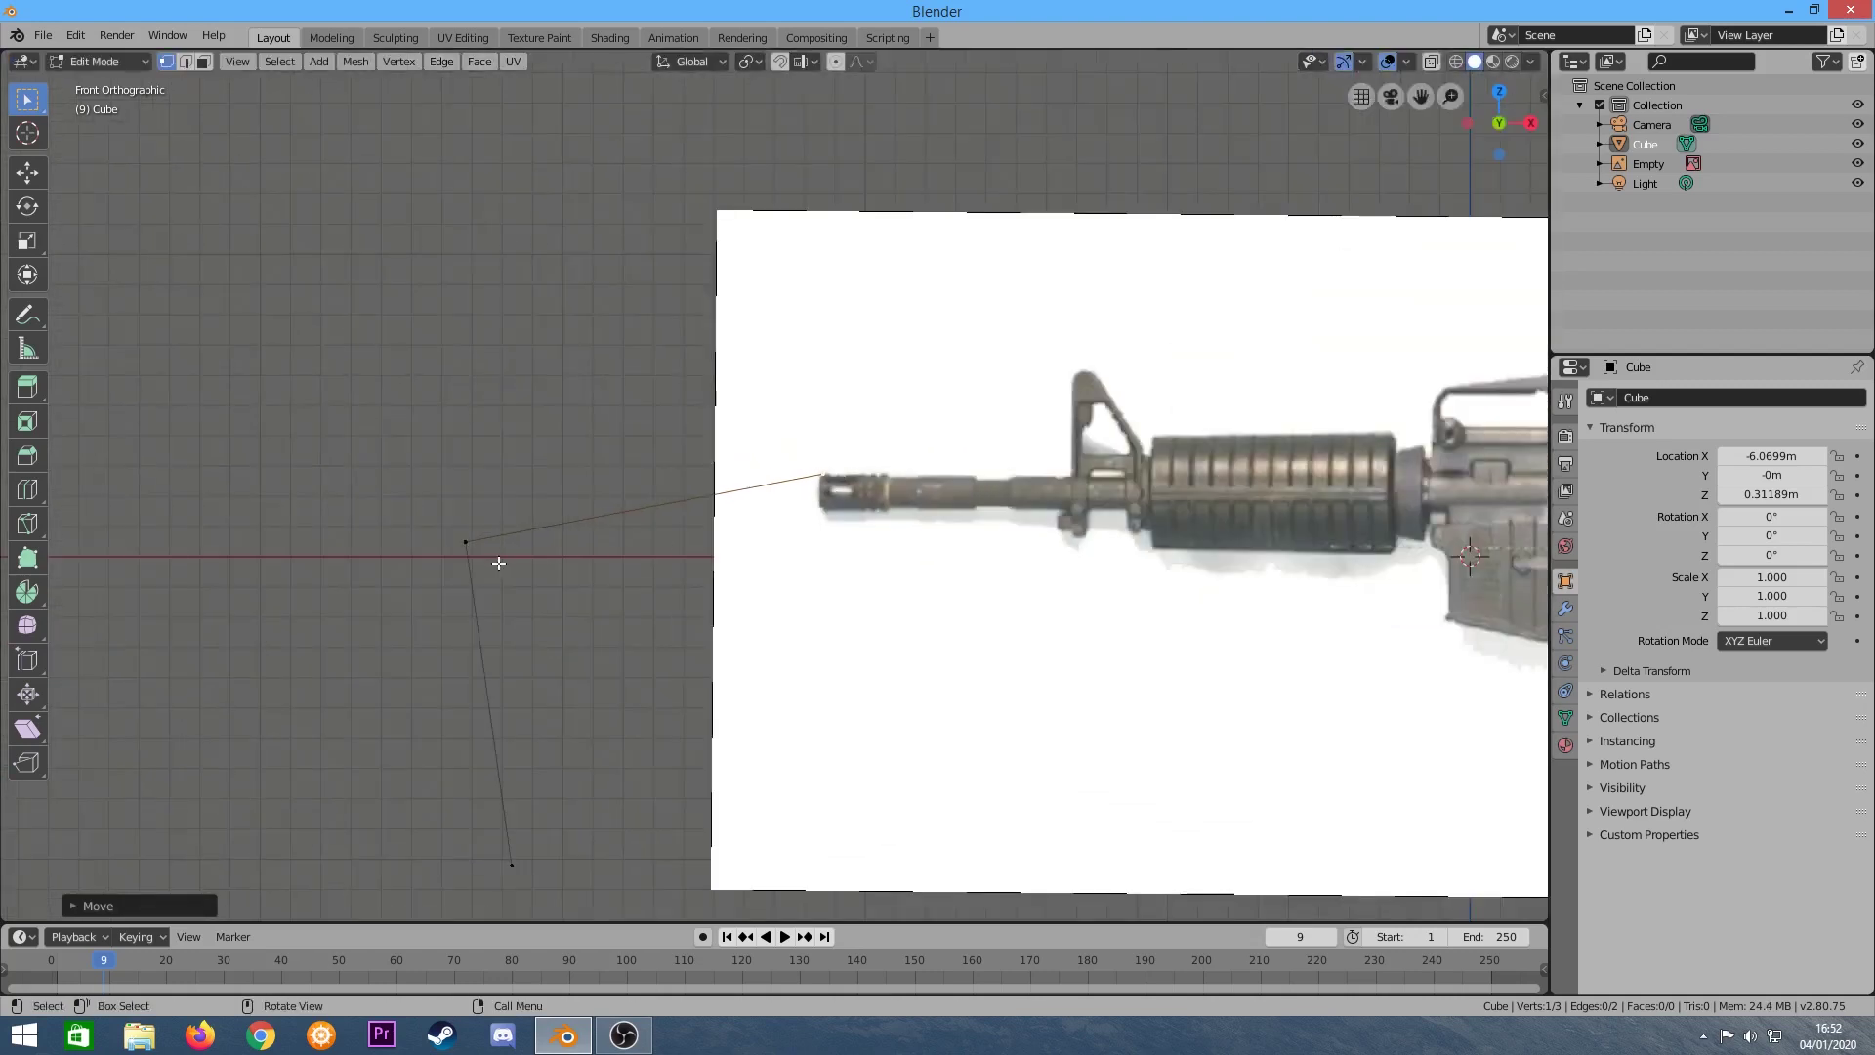
pyautogui.moveTo(466, 543); pyautogui.dragTo(823, 474)
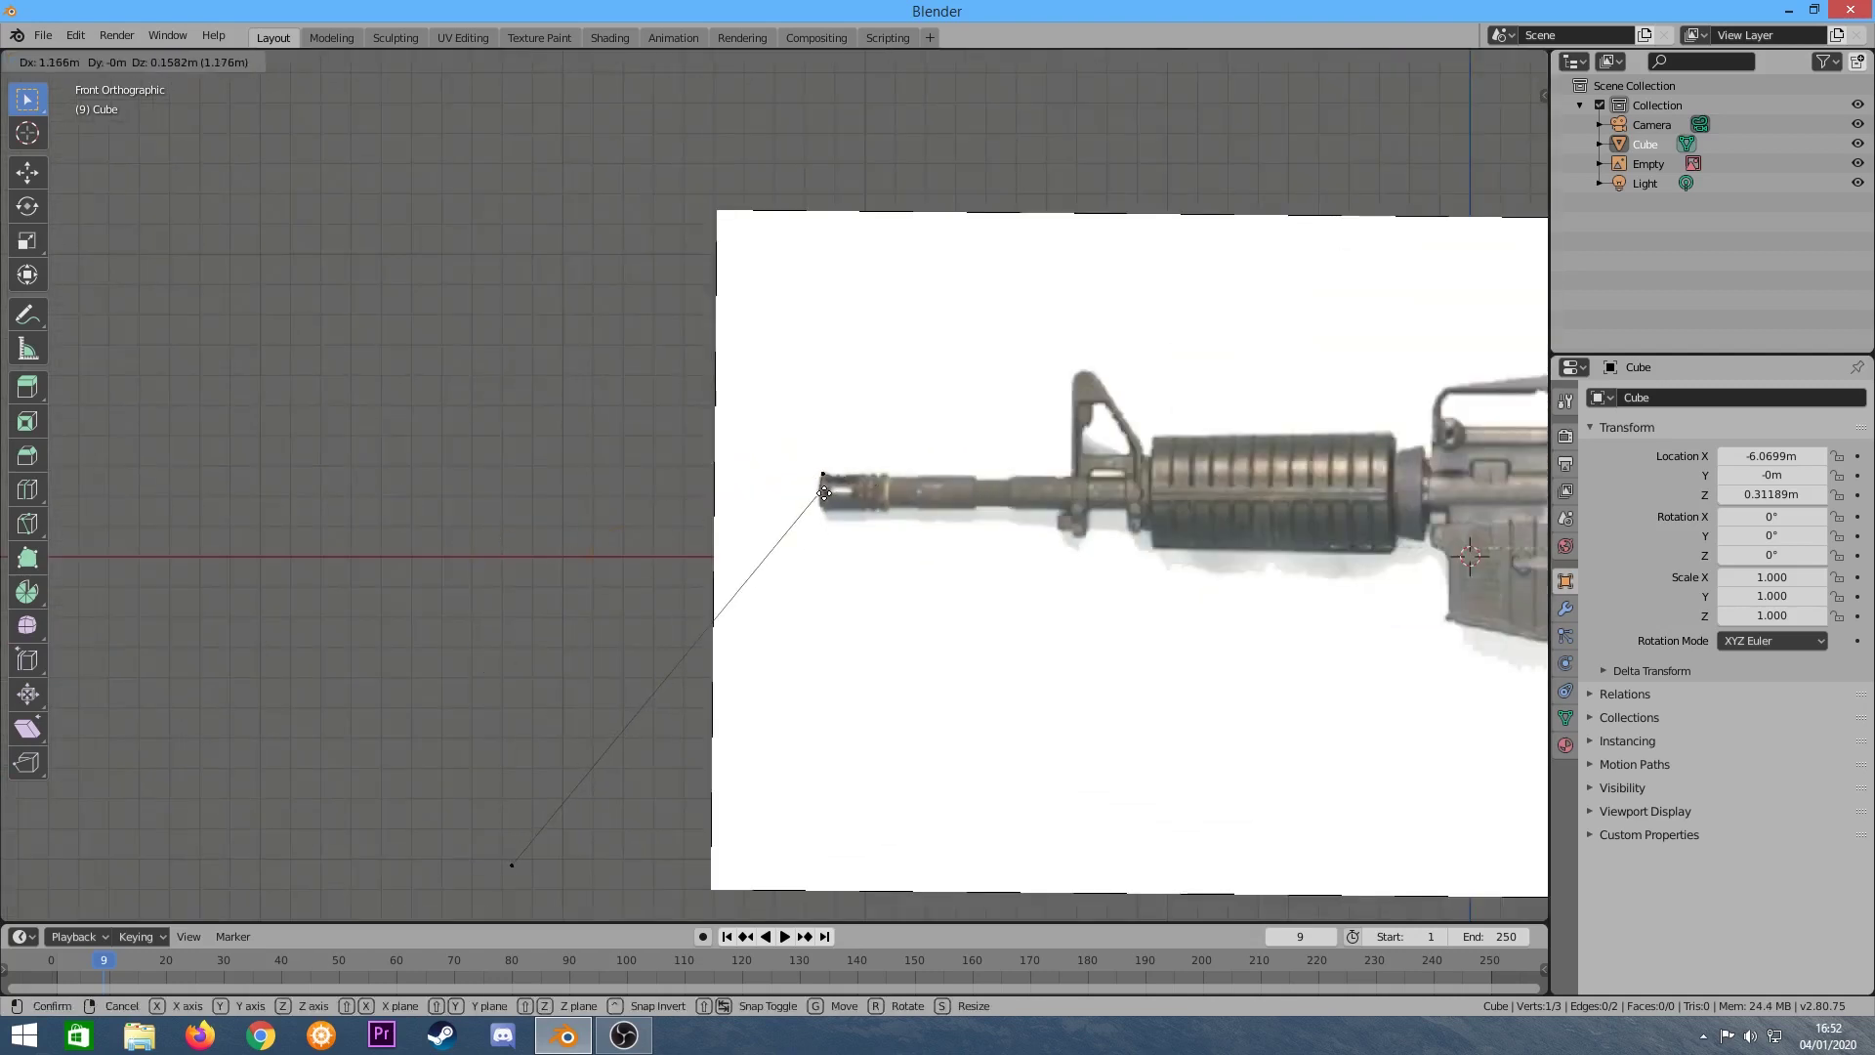
# Pull the lower vertex up to the muzzle, leaving three vertices and two edges.
pyautogui.moveTo(510, 868); pyautogui.dragTo(843, 475)
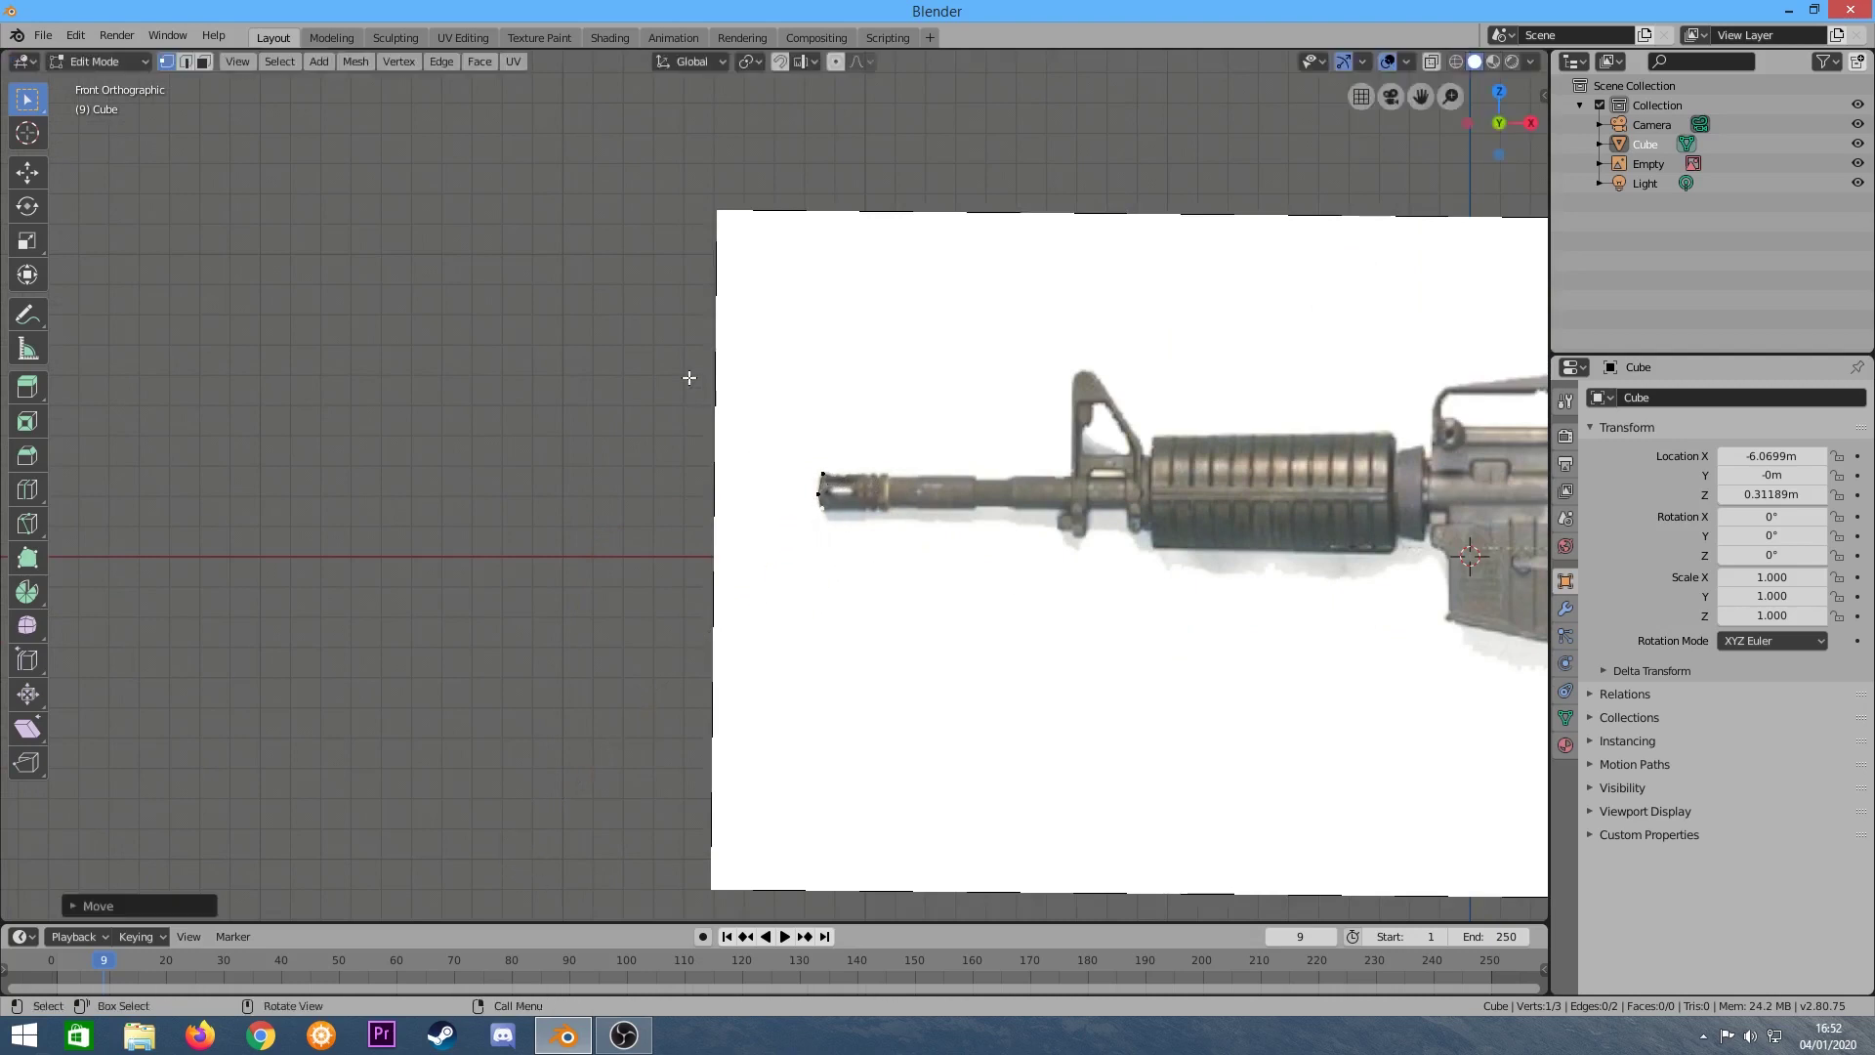
pyautogui.click(890, 450)
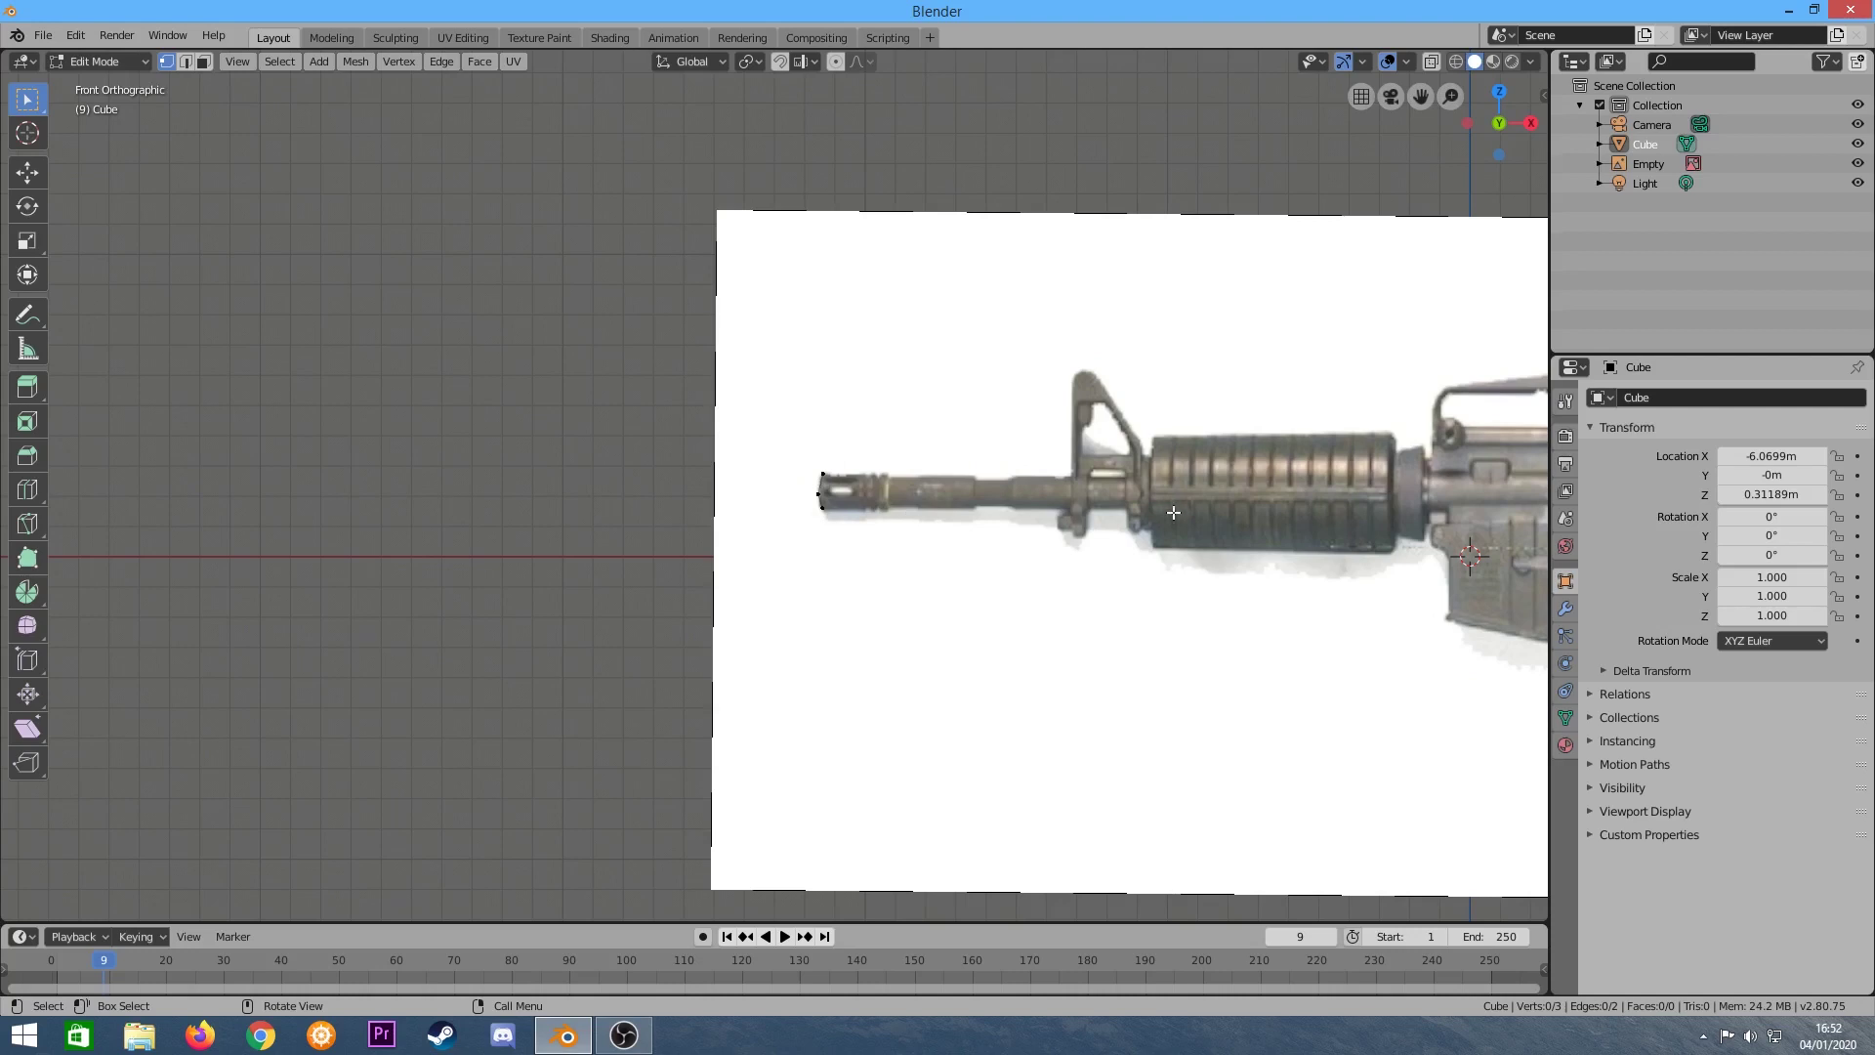
pyautogui.scroll(-5, 1173, 512)
pyautogui.scroll(-5, 1173, 512)
pyautogui.scroll(5, 1174, 512)
pyautogui.scroll(5, 1173, 512)
pyautogui.scroll(1, 613, 570)
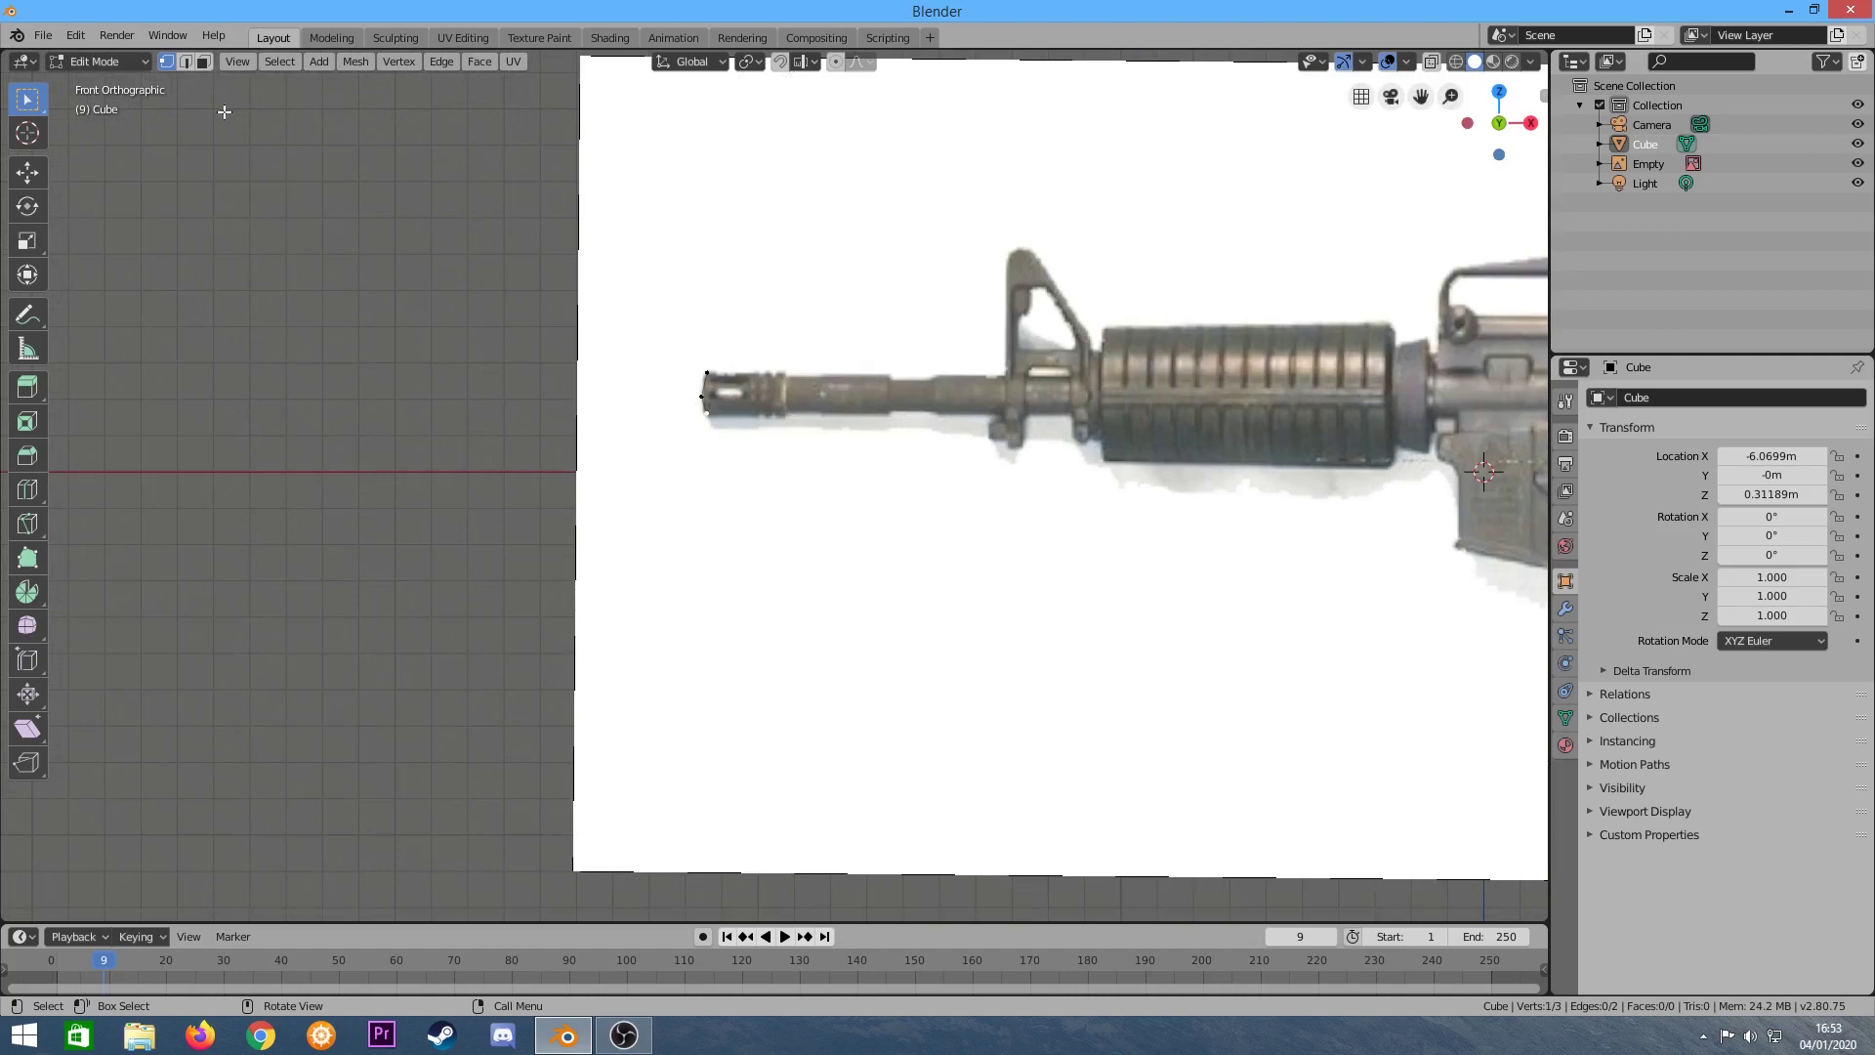
# Try extruding outline vertices from the muzzle point, then cancel and undo the stray edges.
pyautogui.click(127, 61)
pyautogui.press('e')
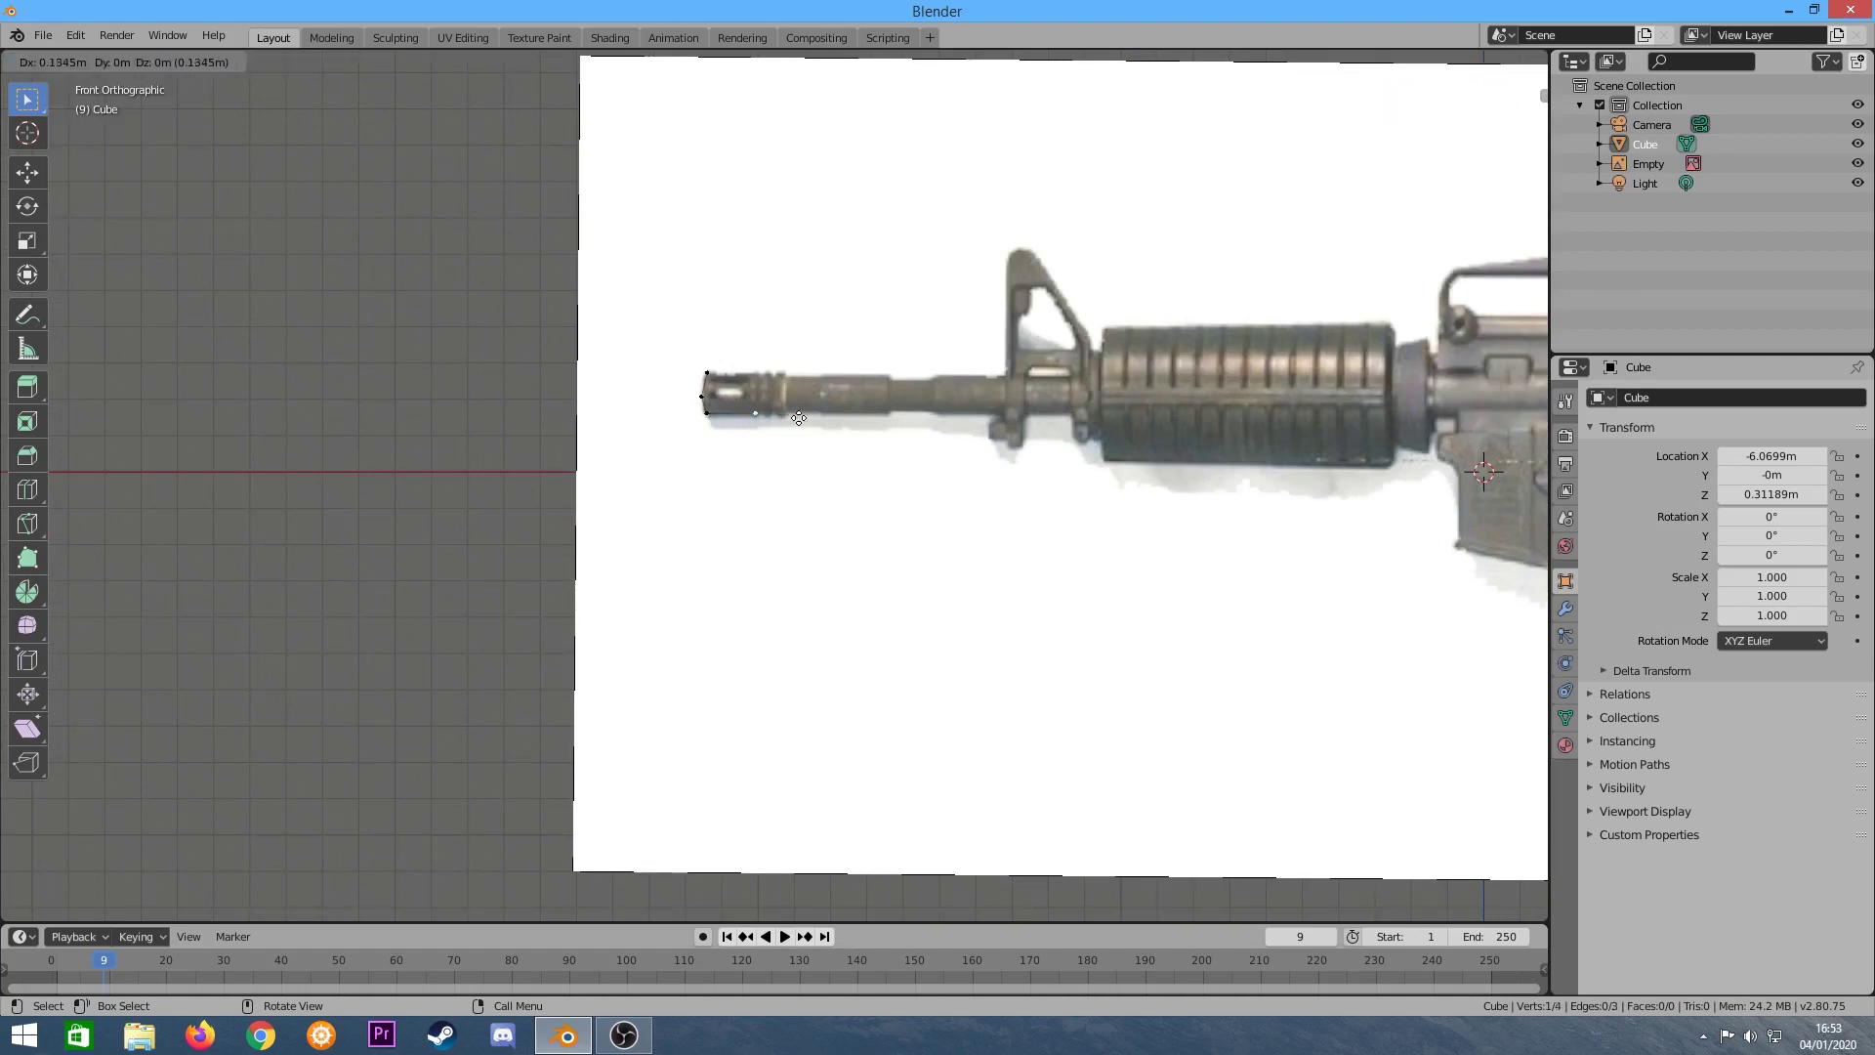
pyautogui.click(863, 688)
pyautogui.press('e')
pyautogui.click(489, 687)
pyautogui.press('e')
pyautogui.press('Escape')
pyautogui.hotkey('ctrl', 'z')
pyautogui.hotkey('ctrl', 'z')
# Extrude vertices from the muzzle corner along the barrel's lower edge toward the barrel end.
pyautogui.press('e')
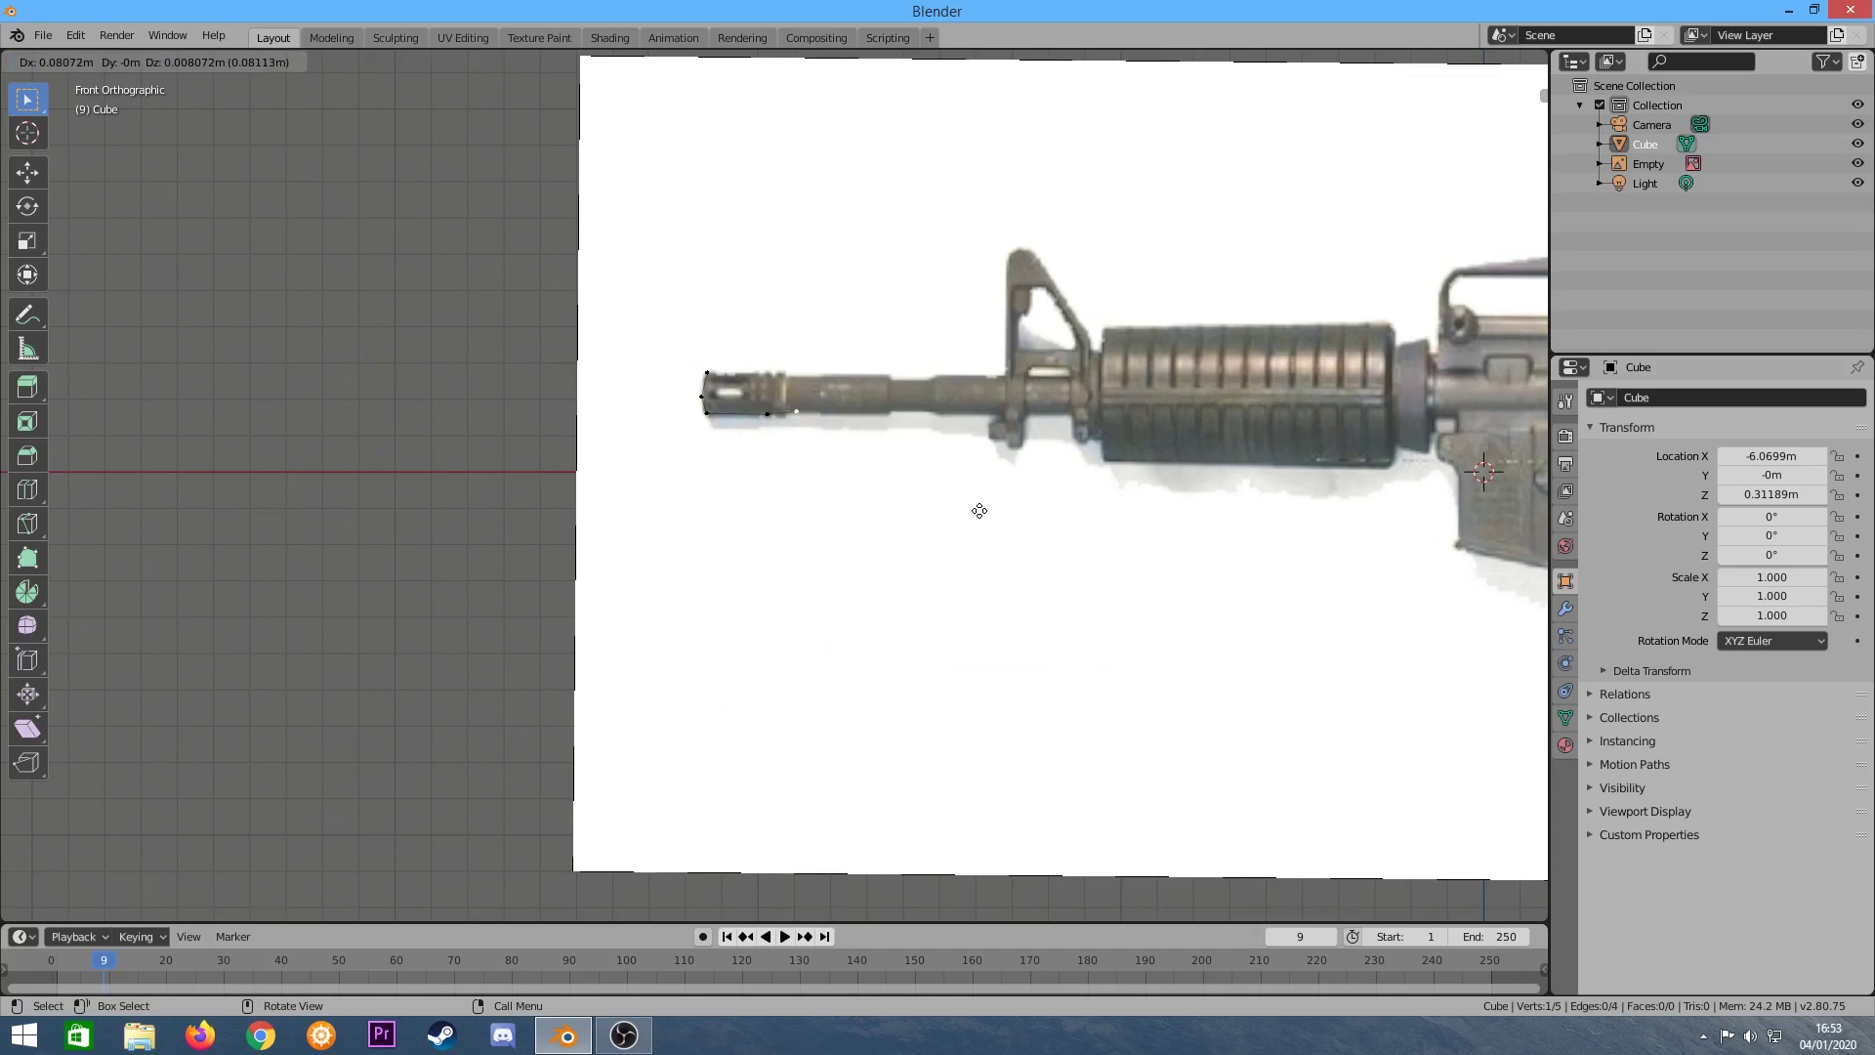
pyautogui.click(981, 511)
pyautogui.press('e')
pyautogui.press('e')
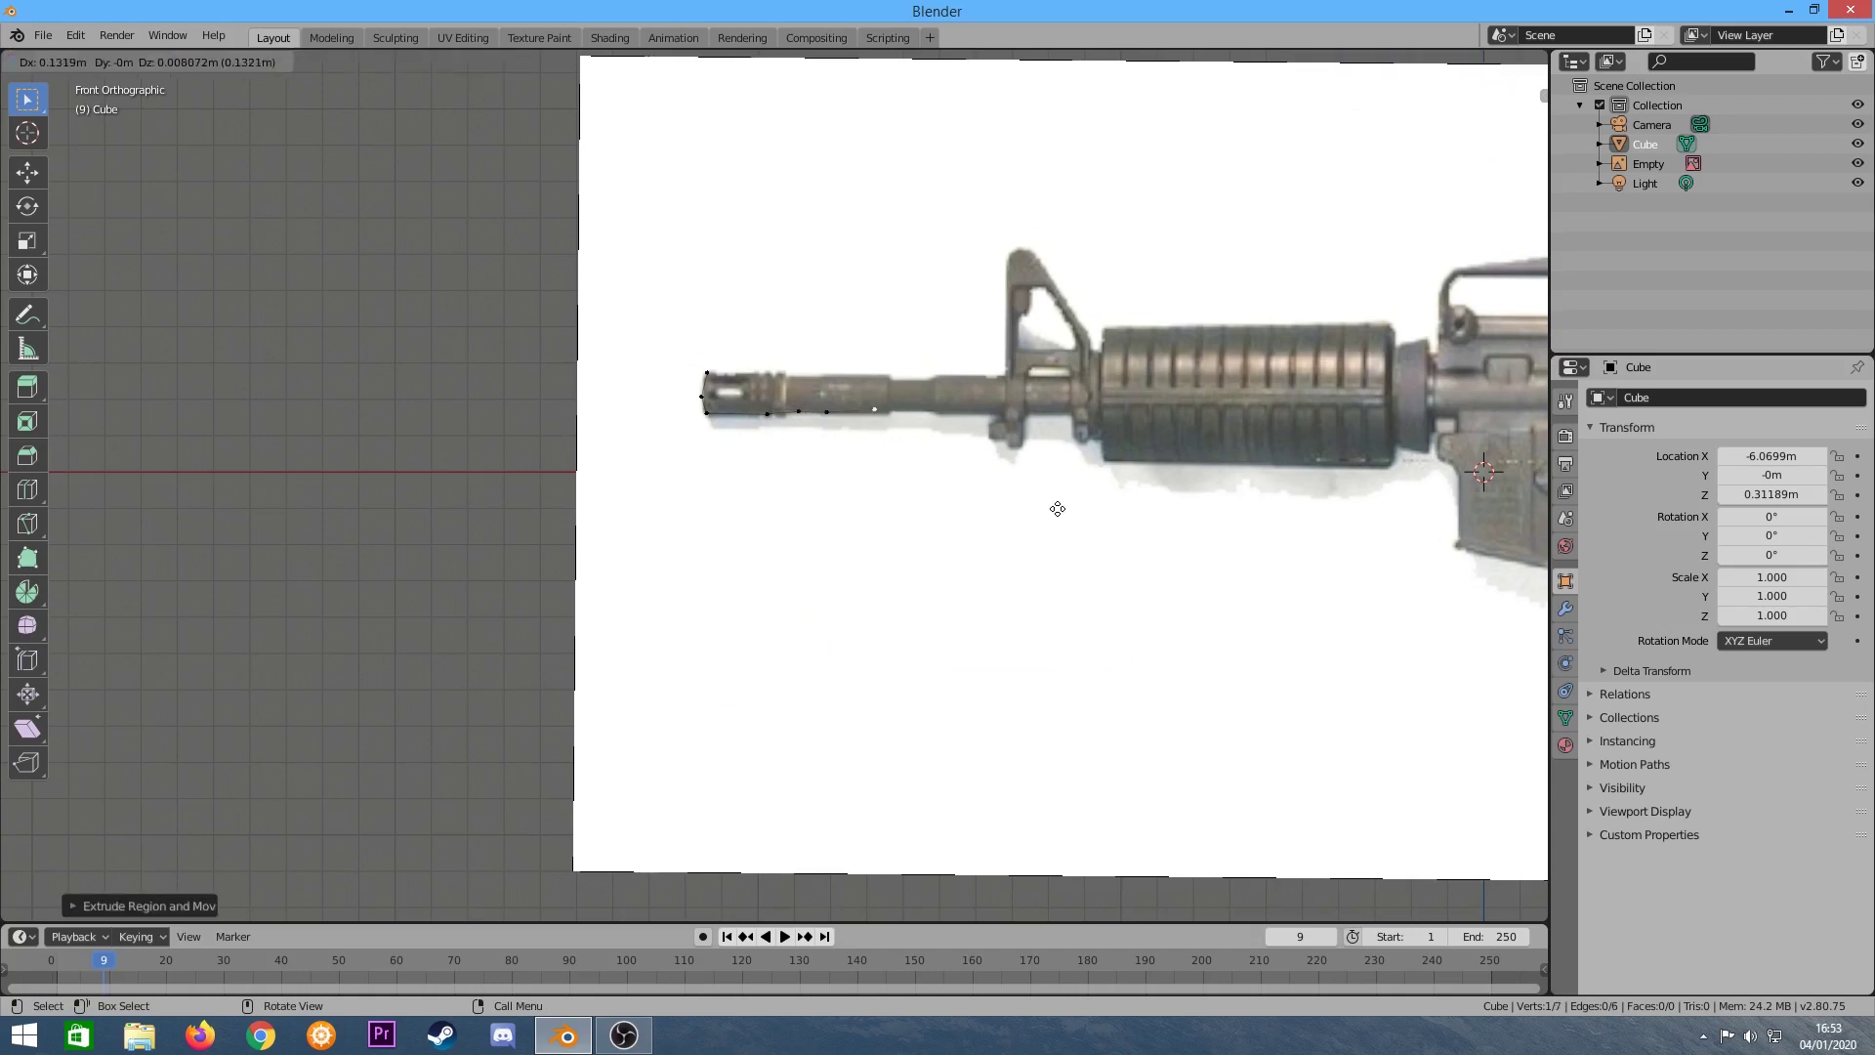
pyautogui.click(1059, 512)
pyautogui.press('e')
pyautogui.click(1082, 510)
pyautogui.press('e')
pyautogui.click(1118, 511)
pyautogui.press('e')
pyautogui.press('e')
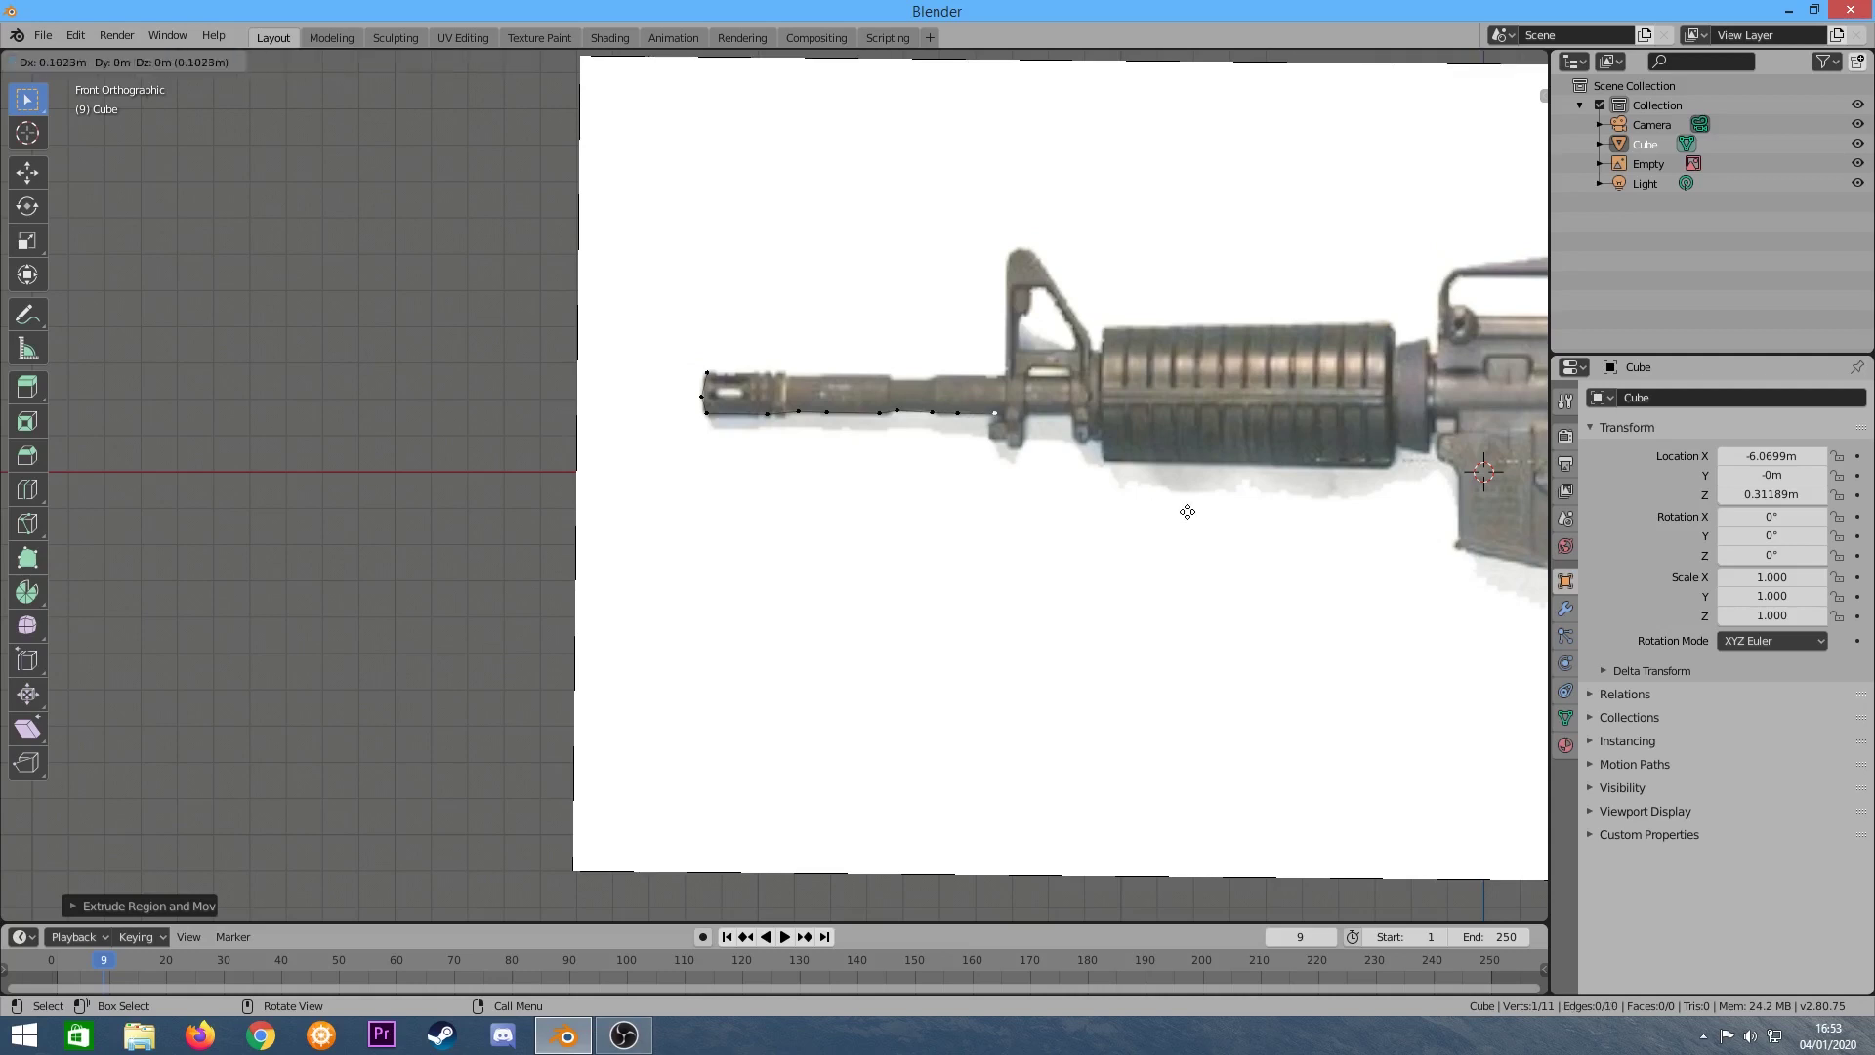
pyautogui.click(1197, 510)
pyautogui.press('e')
pyautogui.click(1178, 526)
pyautogui.press('e')
pyautogui.click(1185, 534)
pyautogui.press('e')
pyautogui.click(1200, 537)
# Continue the outline around the gas block and front sight base, then stop extruding.
pyautogui.press('e')
pyautogui.click(1199, 547)
pyautogui.press('e')
pyautogui.click(1212, 546)
pyautogui.press('e')
pyautogui.click(1213, 516)
pyautogui.press('e')
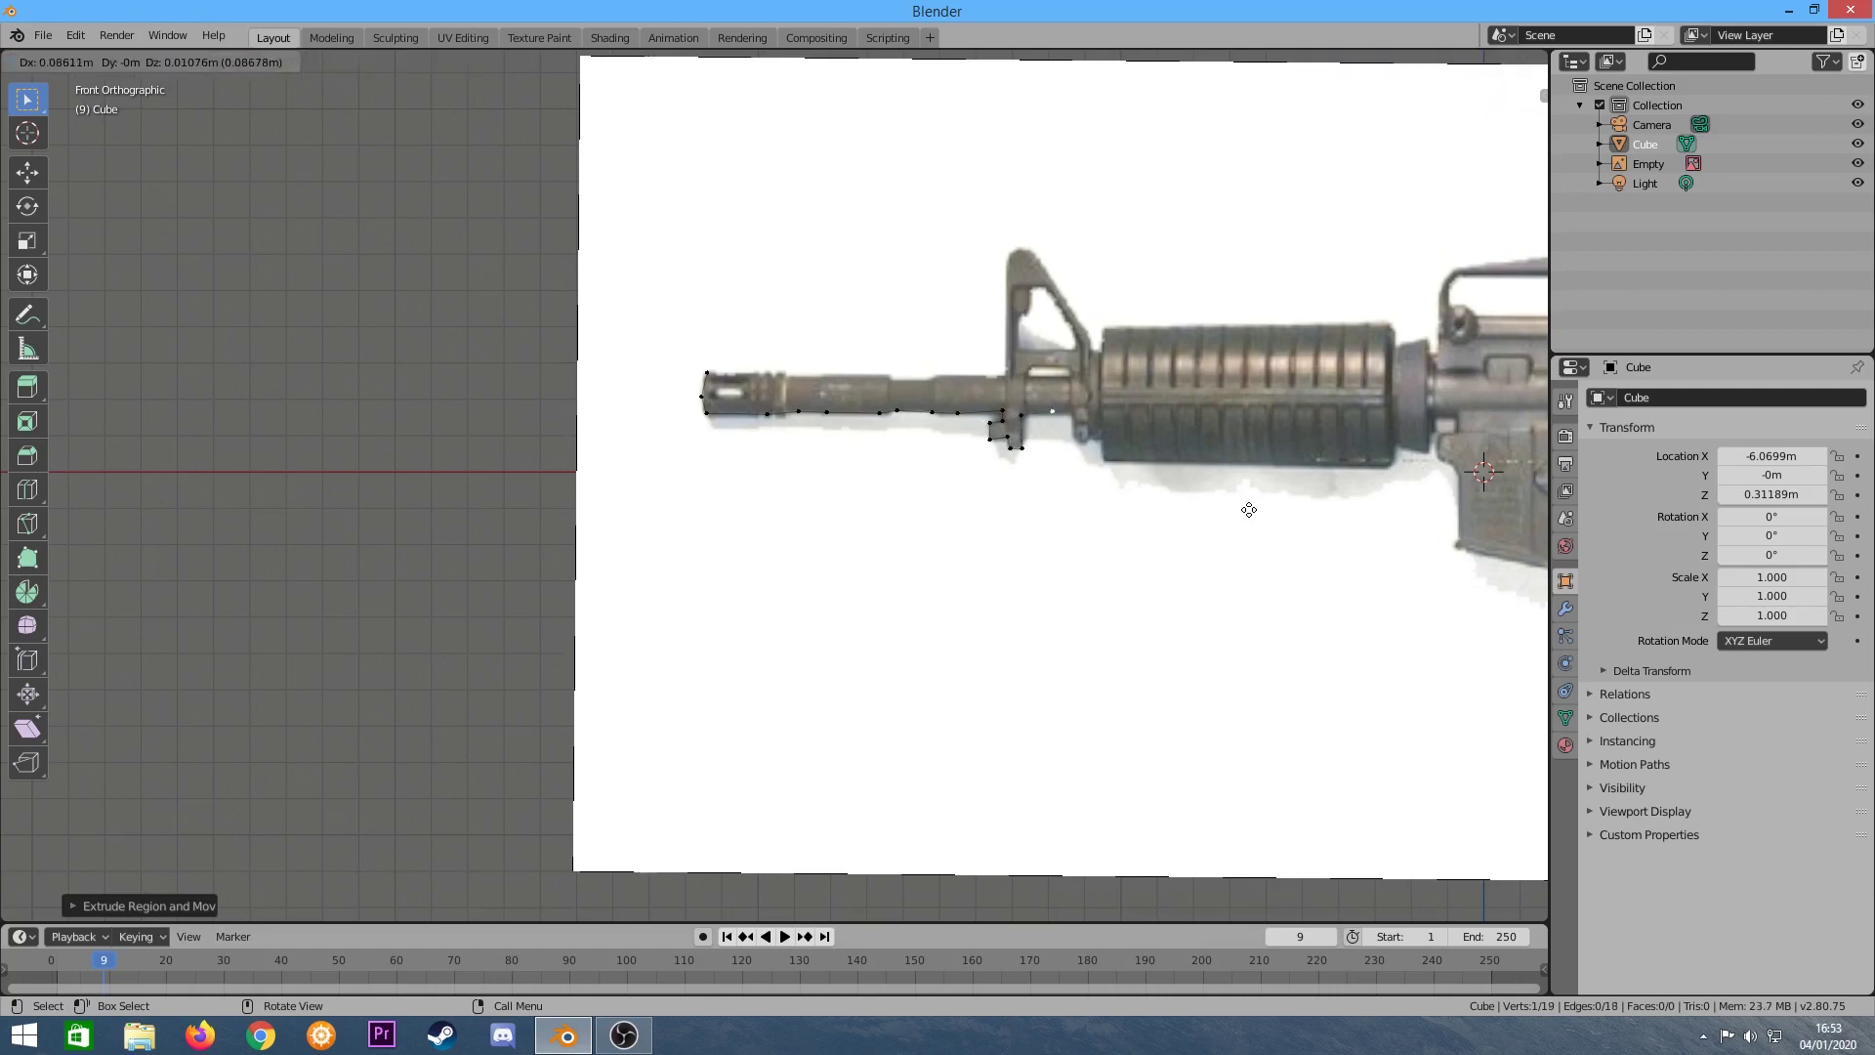
pyautogui.click(1258, 515)
pyautogui.press('e')
pyautogui.click(1264, 535)
pyautogui.press('e')
pyautogui.click(1273, 543)
pyautogui.press('e')
pyautogui.press('e')
pyautogui.click(1290, 543)
pyautogui.press('e')
pyautogui.rightClick(1298, 561)
pyautogui.scroll(-4, 1298, 562)
pyautogui.scroll(-10, 1303, 533)
pyautogui.scroll(6, 1393, 561)
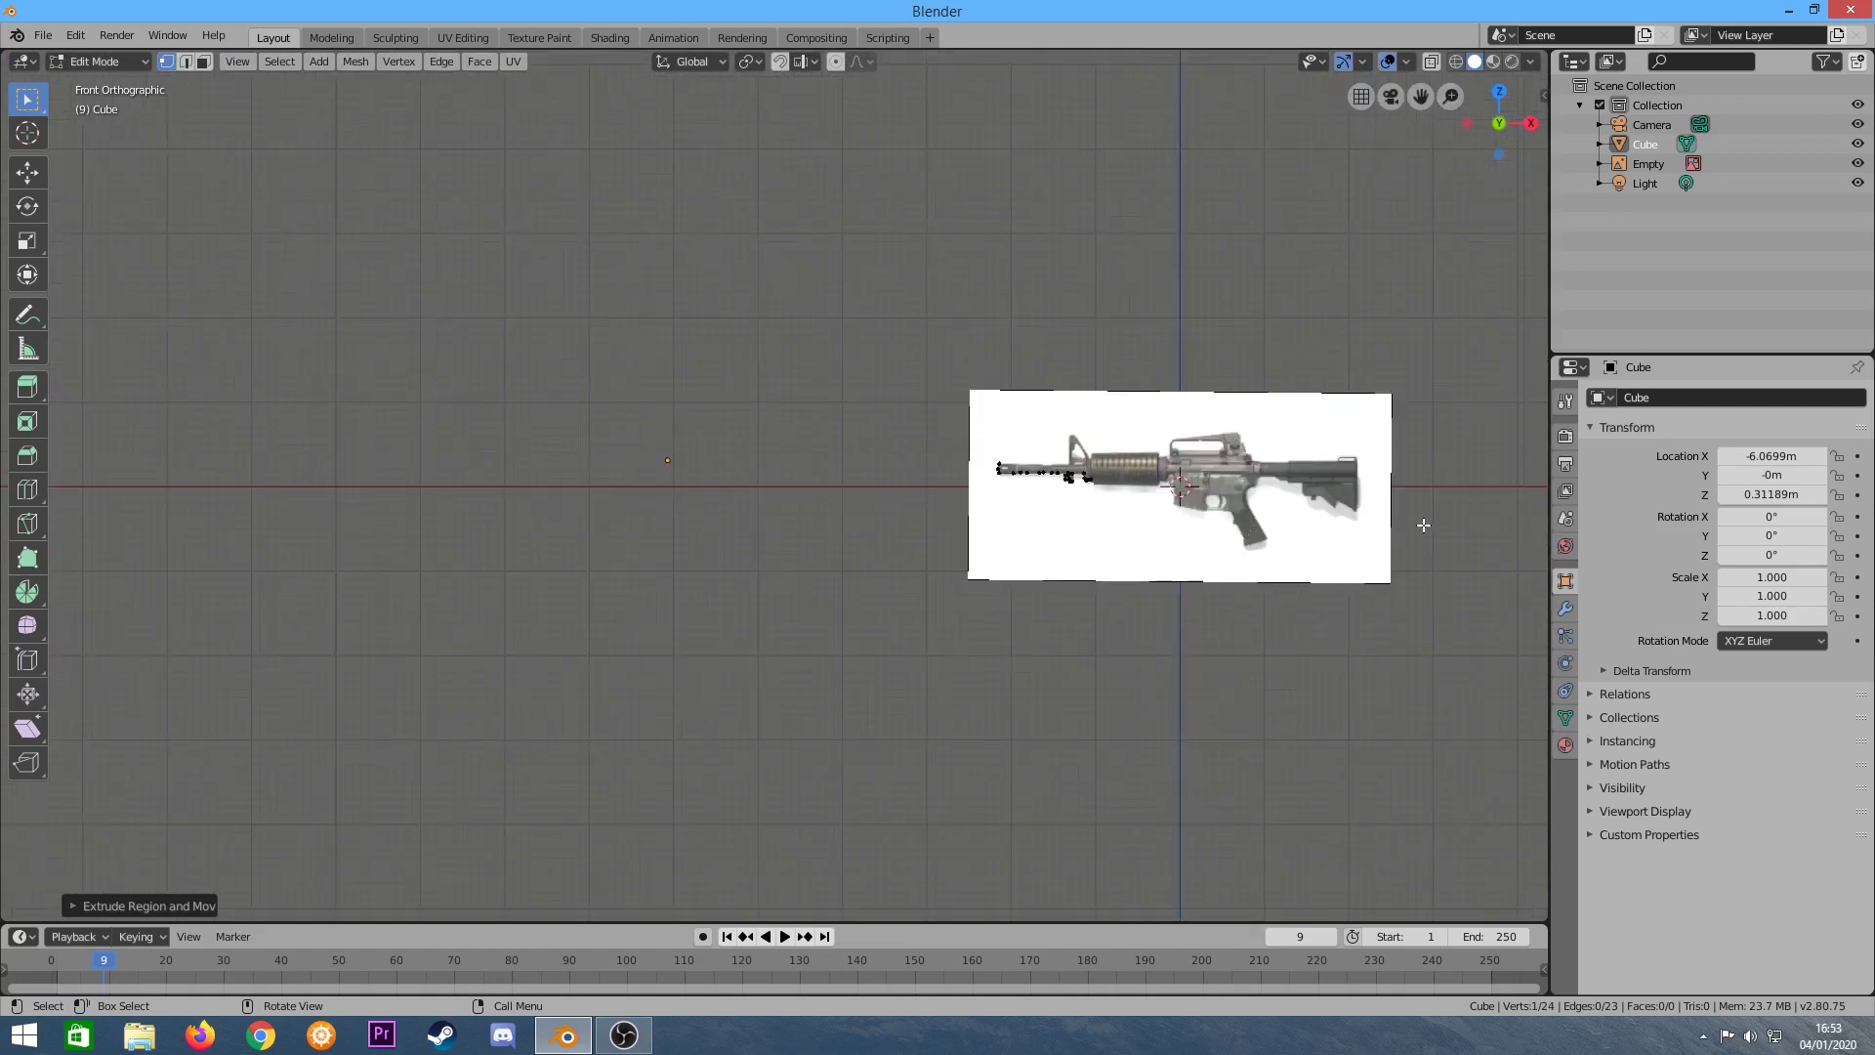
pyautogui.scroll(5, 1423, 523)
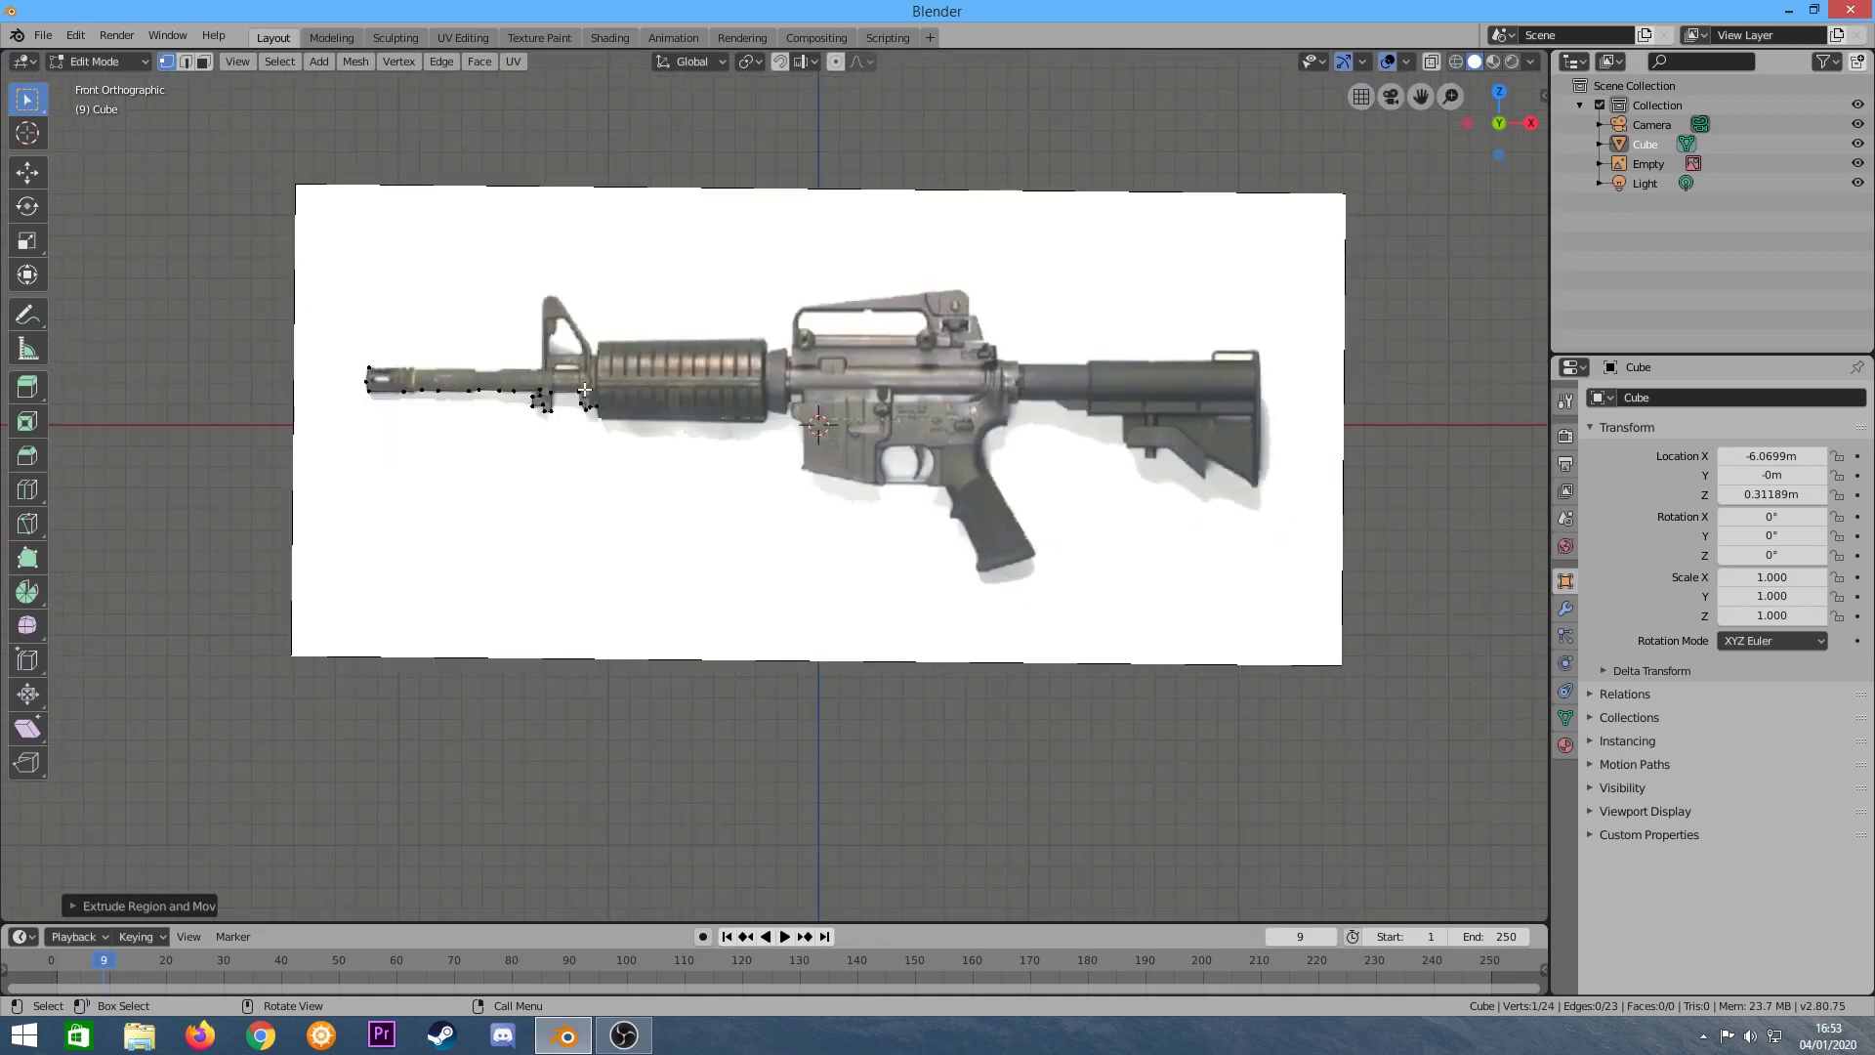
pyautogui.scroll(4, 624, 400)
pyautogui.scroll(-3, 684, 430)
pyautogui.scroll(4, 762, 457)
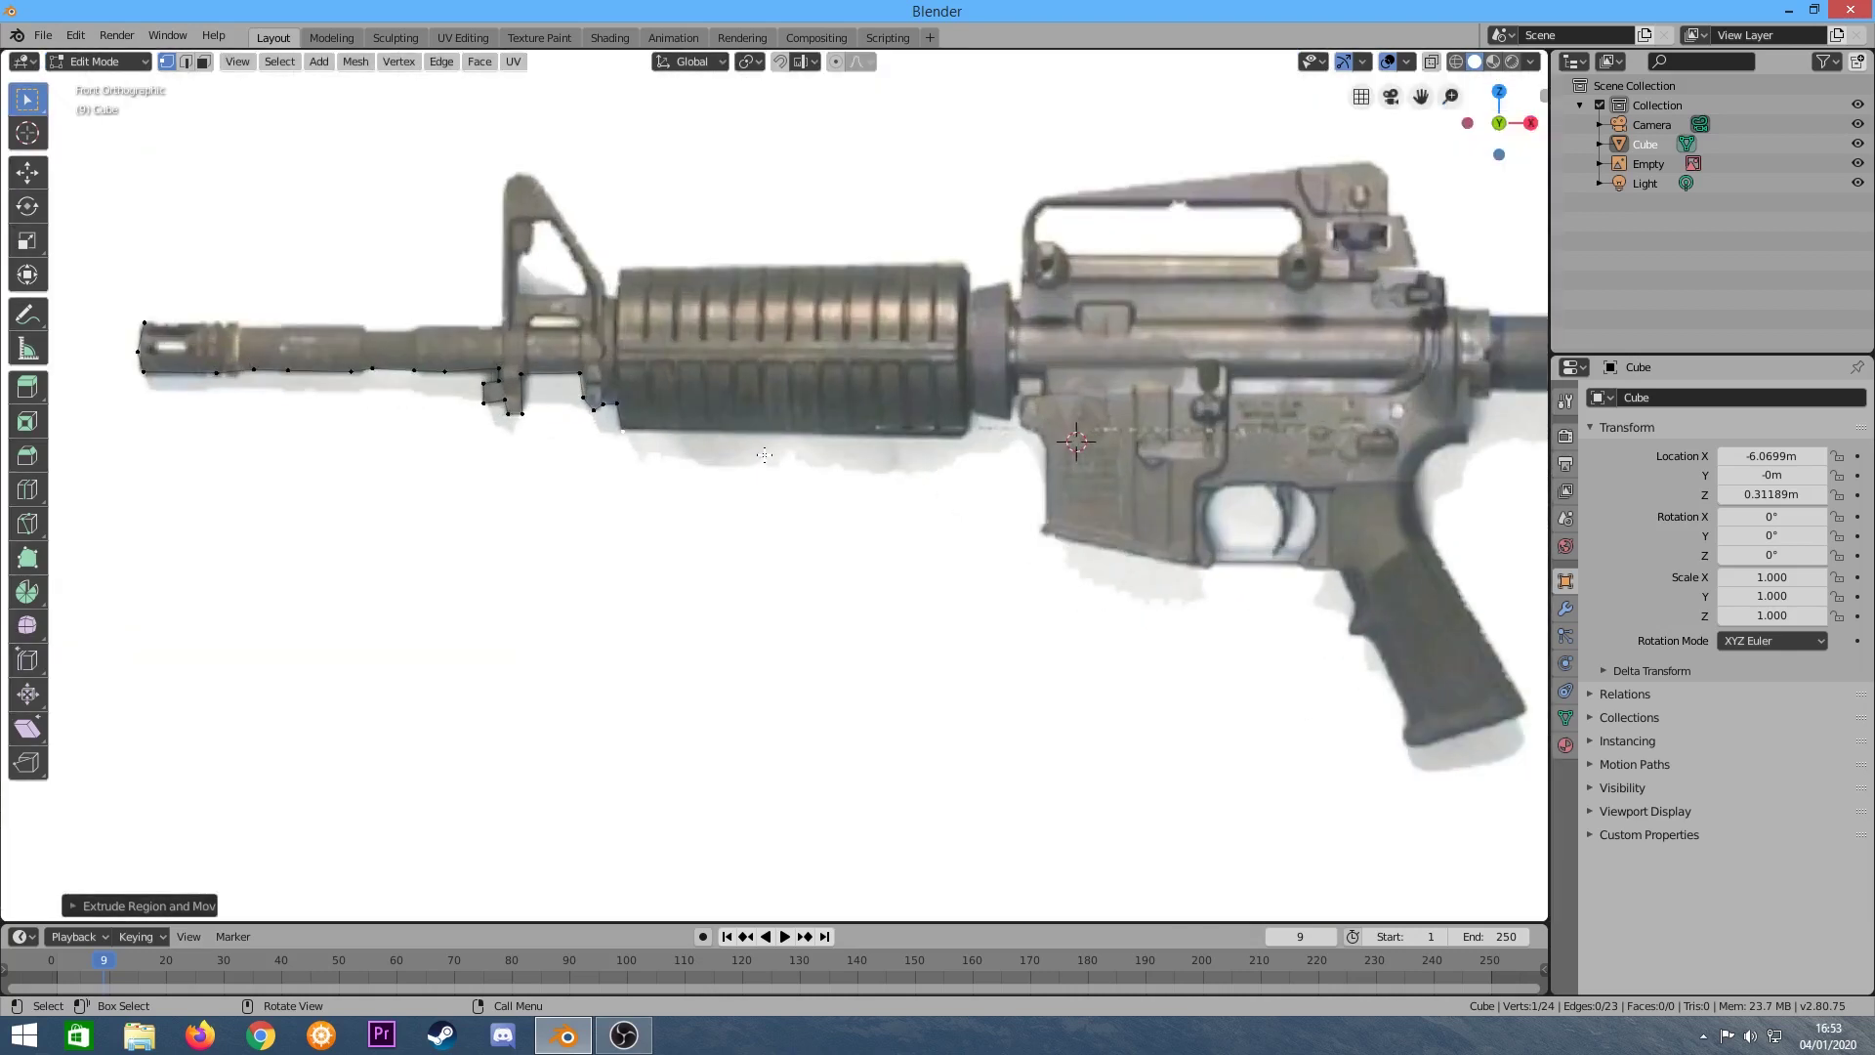
# Extend the outline along the handguard bottom and down the receiver's front and bottom edges.
pyautogui.press('e')
pyautogui.click(622, 431)
pyautogui.press('e')
pyautogui.click(970, 427)
pyautogui.press('e')
pyautogui.click(1227, 384)
pyautogui.press('e')
pyautogui.click(1231, 459)
pyautogui.press('e')
pyautogui.click(1249, 536)
# Trace the outline around the trigger-guard opening and its rear edge.
pyautogui.press('e')
pyautogui.scroll(1, 1290, 561)
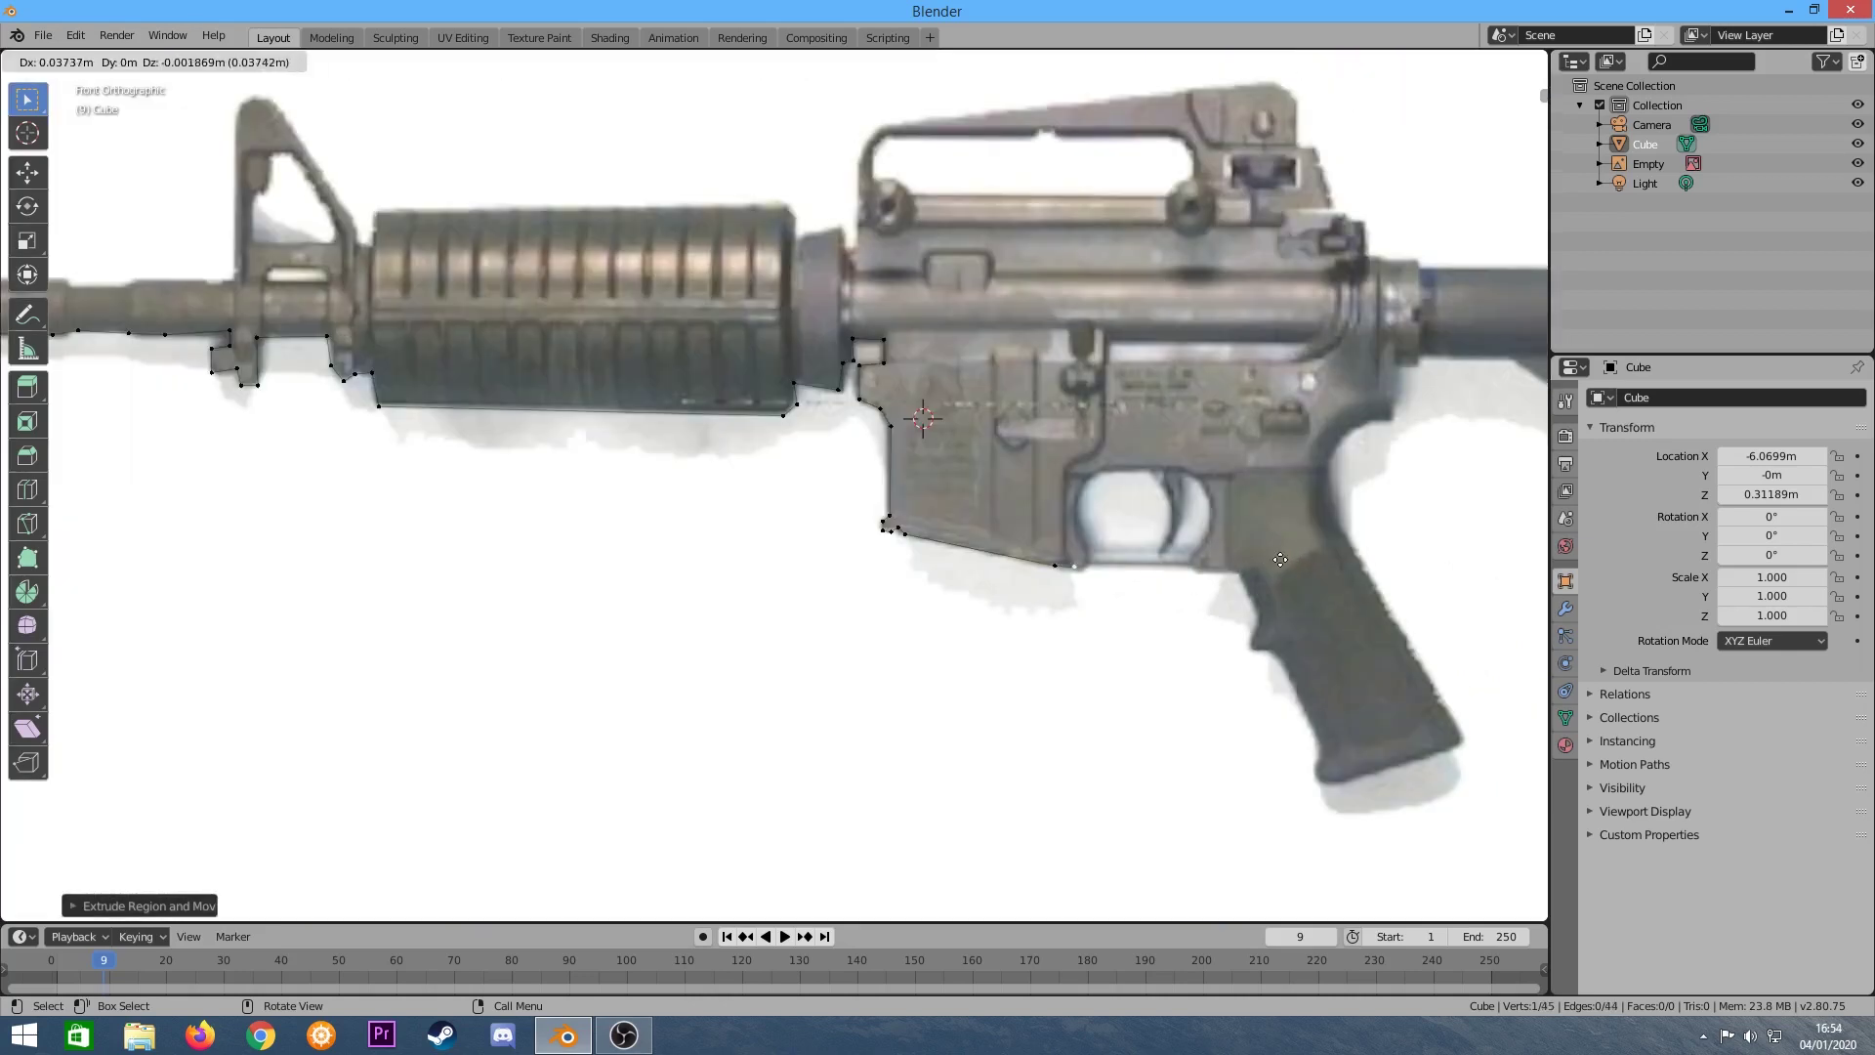
pyautogui.click(1287, 480)
pyautogui.press('e')
pyautogui.click(1172, 508)
pyautogui.press('e')
pyautogui.press('e')
pyautogui.click(1181, 600)
pyautogui.press('e')
pyautogui.click(1197, 547)
pyautogui.press('e')
# Trace down the pistol grip's front edge to its lower front corner.
pyautogui.press('e')
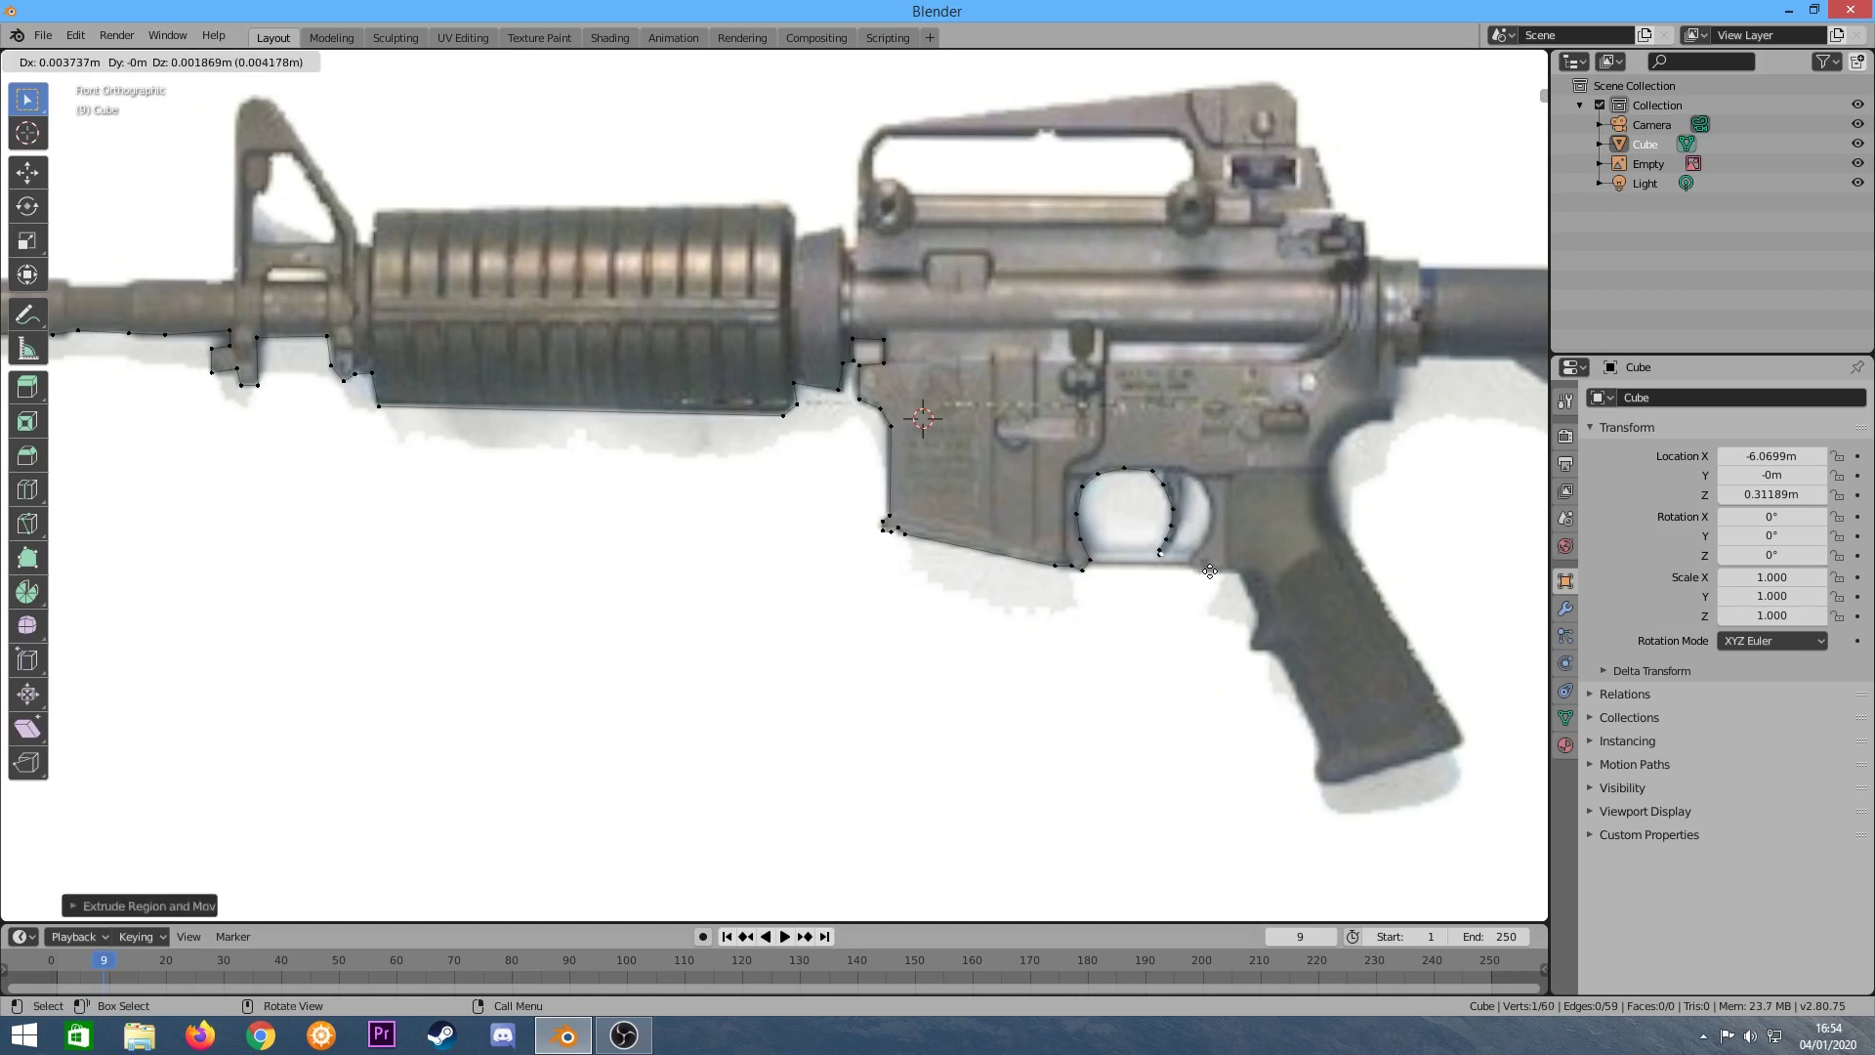
pyautogui.click(1233, 496)
pyautogui.press('e')
pyautogui.press('e')
pyautogui.click(1265, 527)
pyautogui.press('e')
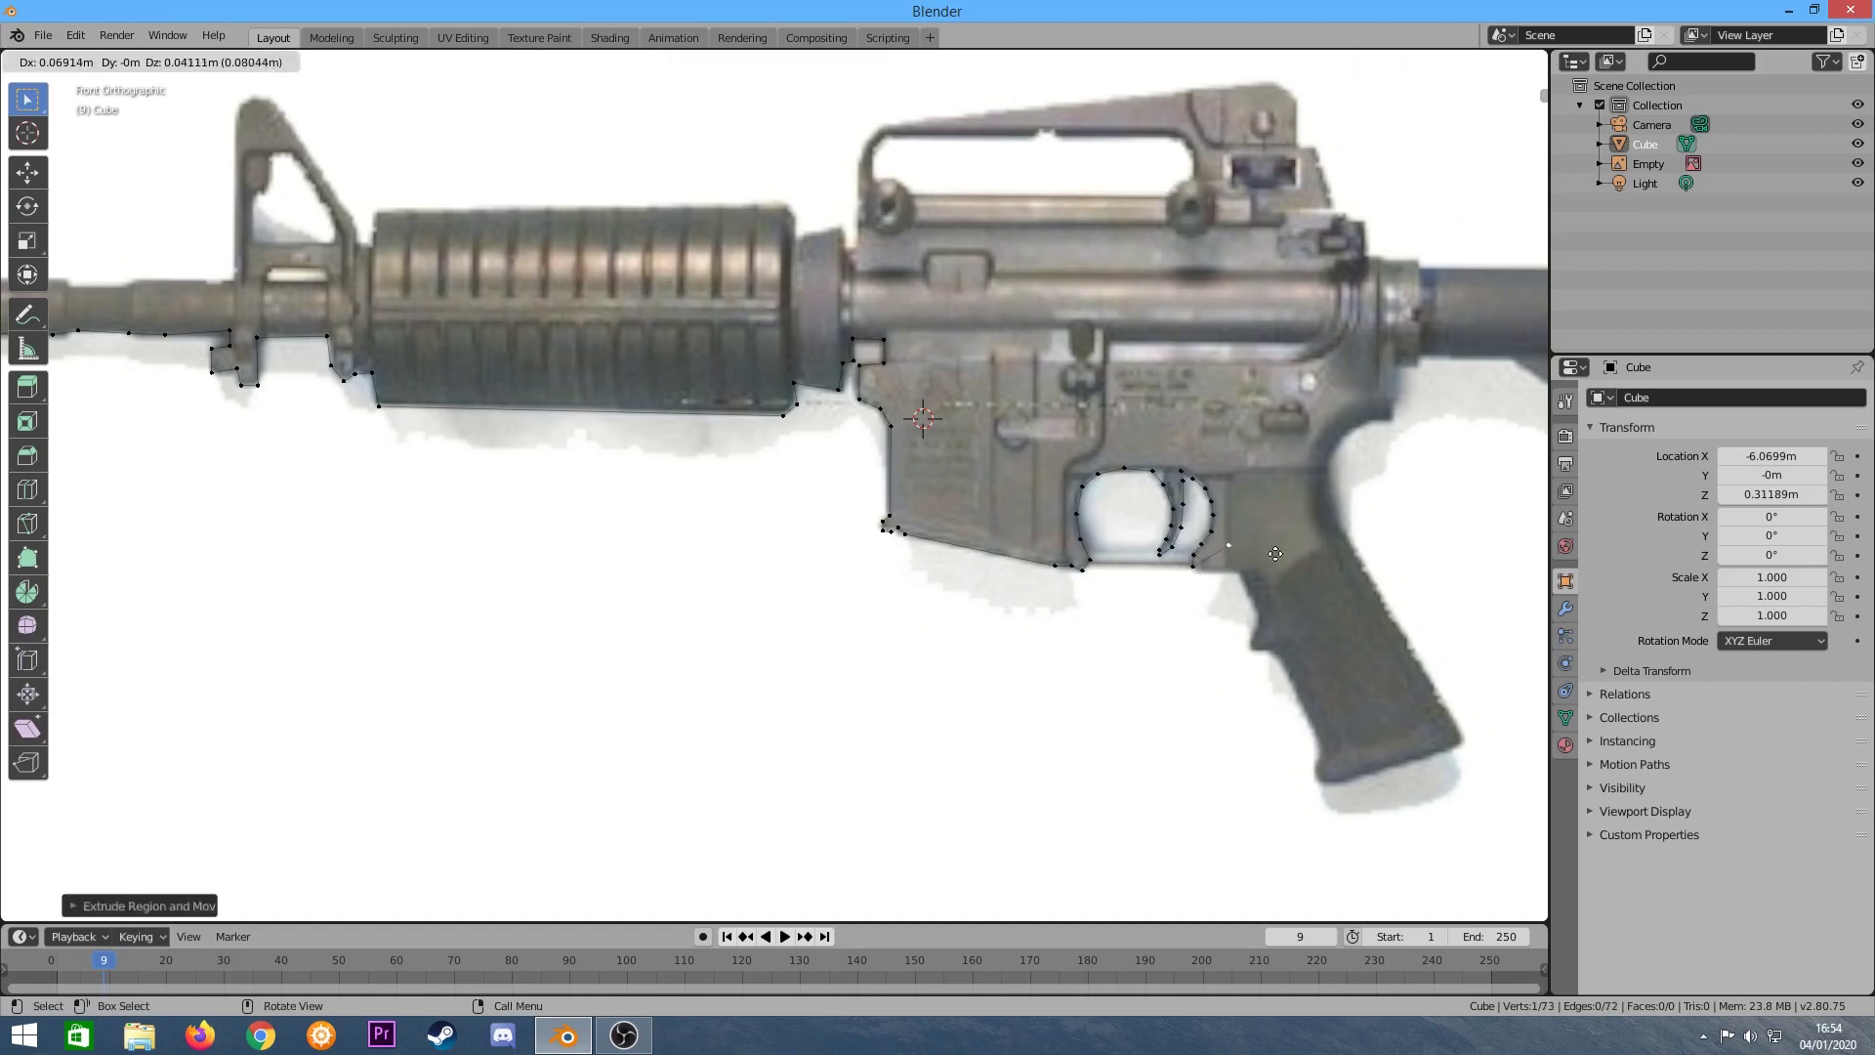
pyautogui.click(1327, 621)
pyautogui.press('e')
pyautogui.click(1348, 656)
# Trace across the pistol grip's bottom and back up its rear edge.
pyautogui.press('e')
pyautogui.click(1367, 694)
pyautogui.press('e')
pyautogui.click(1383, 786)
pyautogui.press('e')
pyautogui.press('e')
pyautogui.press('e')
pyautogui.click(1463, 785)
pyautogui.press('e')
pyautogui.click(1466, 698)
pyautogui.press('e')
pyautogui.click(1417, 605)
pyautogui.click(1394, 524)
pyautogui.press('e')
pyautogui.click(1386, 459)
# Trace the outline along the stock's underside and up its rear edge.
pyautogui.press('e')
pyautogui.click(1406, 381)
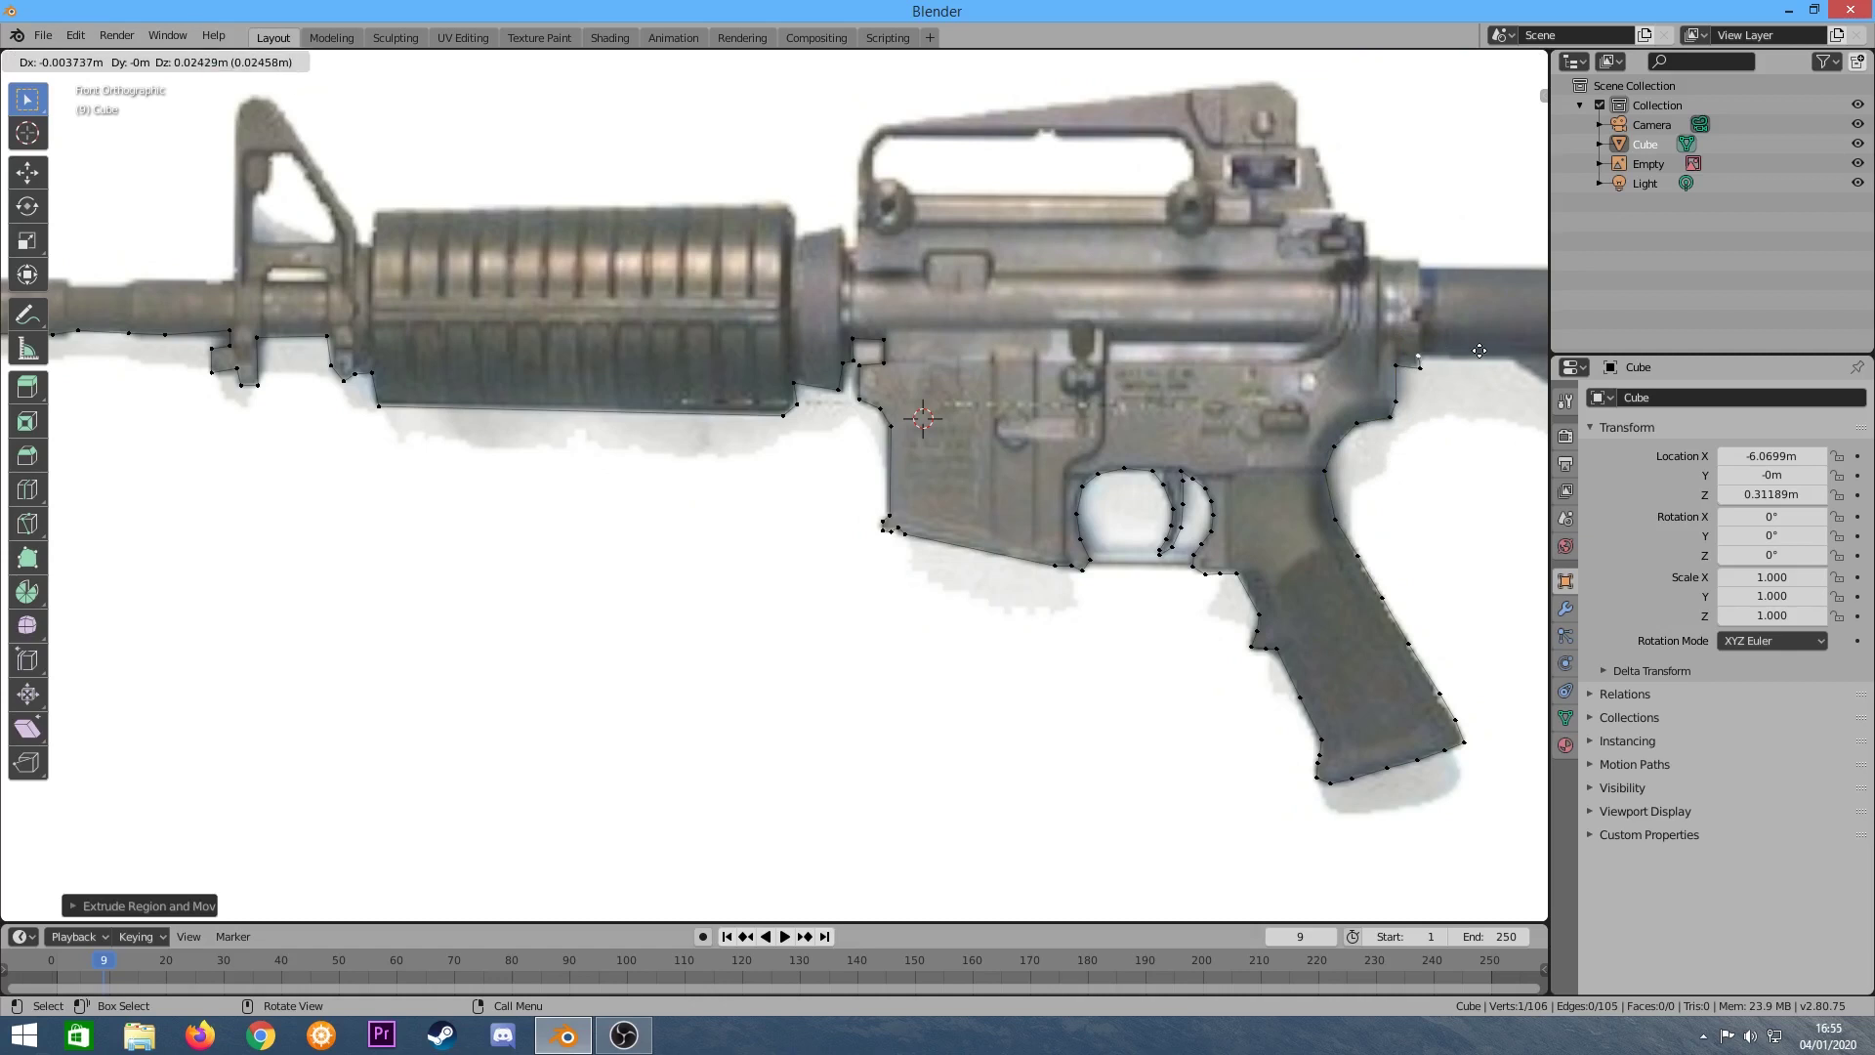
pyautogui.scroll(-3, 1124, 536)
pyautogui.scroll(3, 1123, 536)
pyautogui.press('e')
pyautogui.click(1066, 427)
pyautogui.press('e')
pyautogui.click(1132, 454)
pyautogui.press('e')
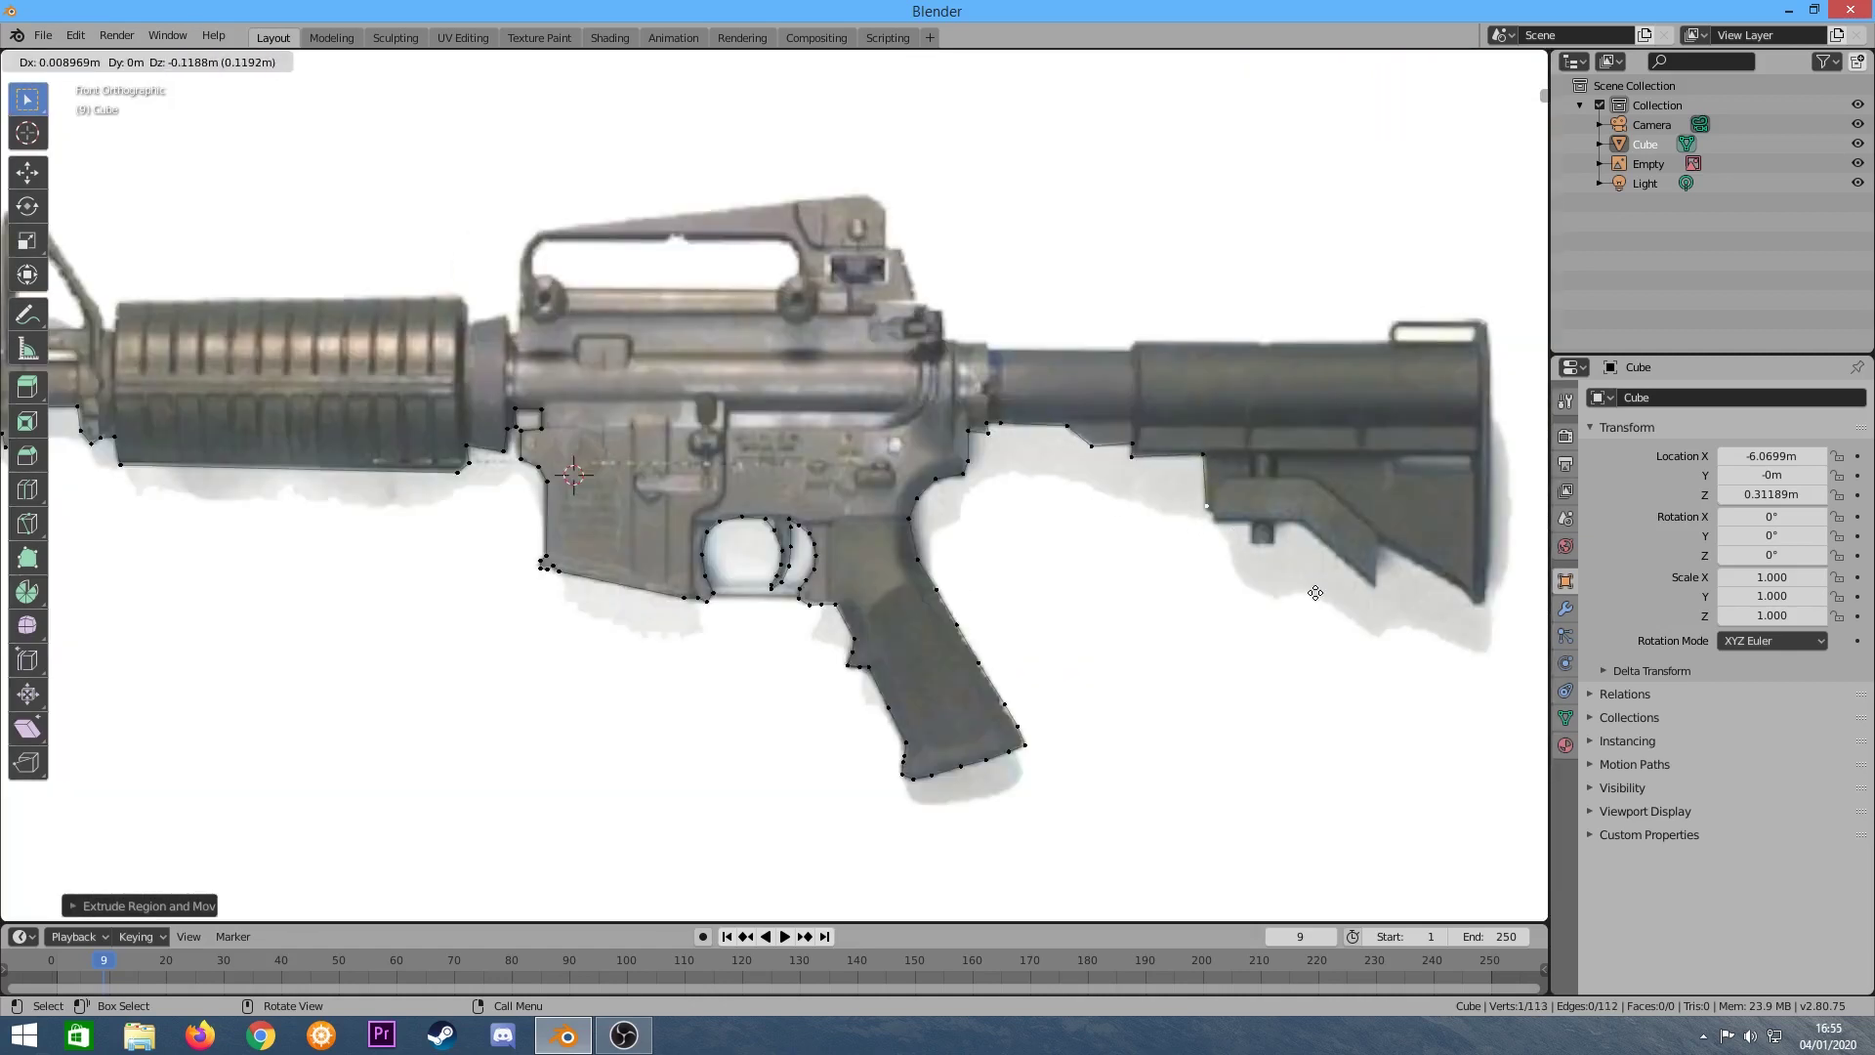
pyautogui.click(1372, 632)
pyautogui.press('e')
pyautogui.click(1386, 607)
pyautogui.press('e')
pyautogui.press('e')
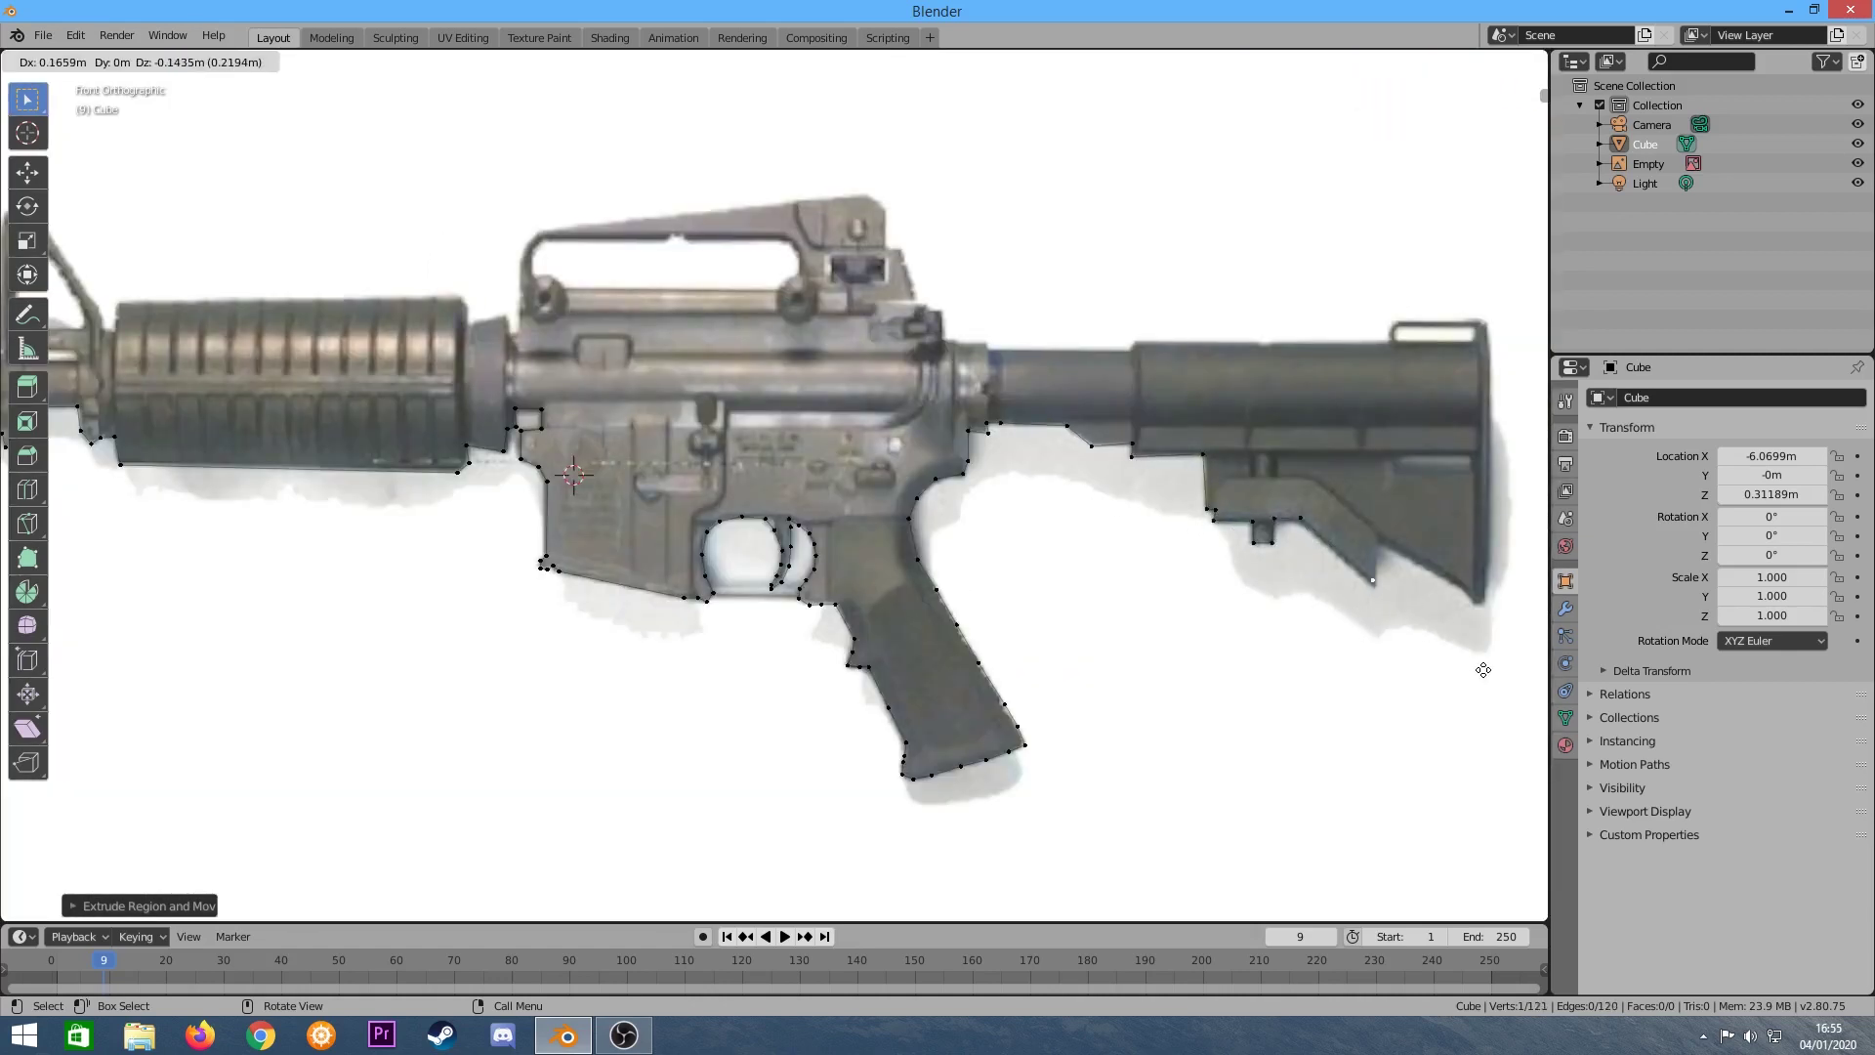
pyautogui.click(1512, 641)
# Trace along the top of the stock and the buffer tube.
pyautogui.press('e')
pyautogui.click(1494, 454)
pyautogui.press('e')
pyautogui.click(1490, 340)
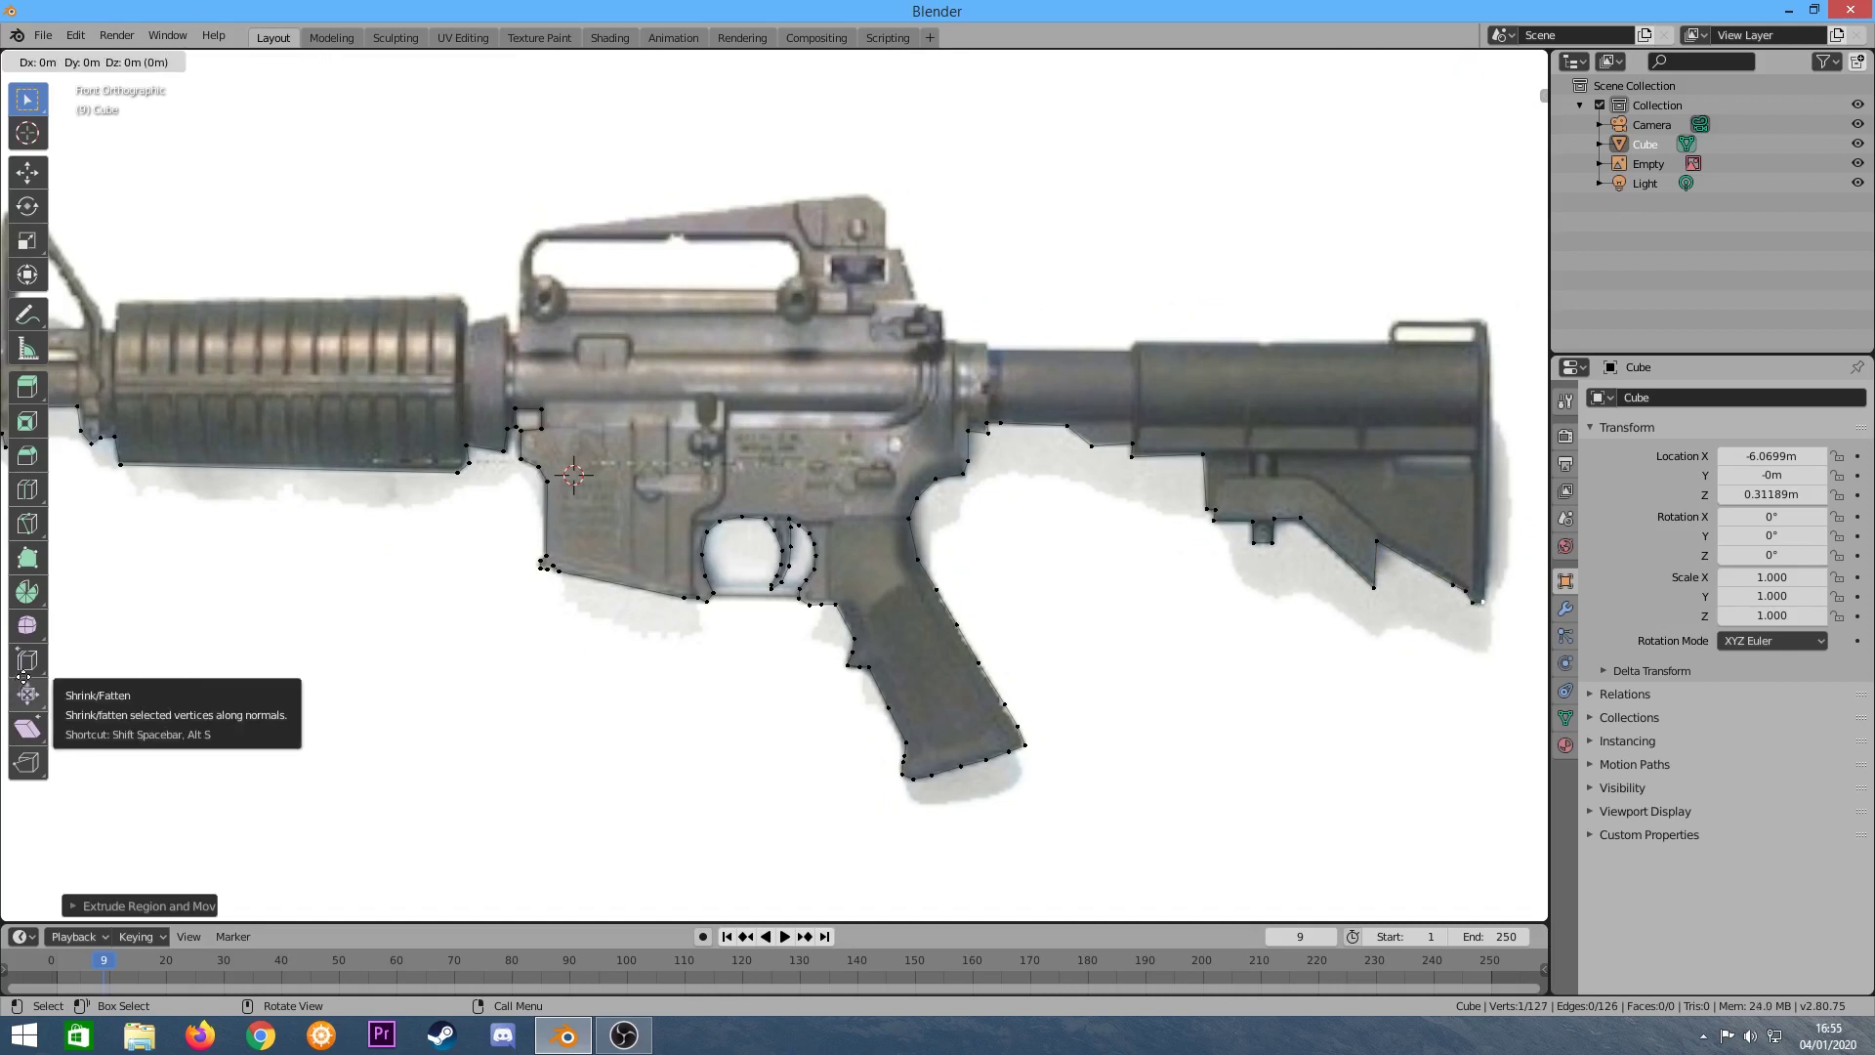
pyautogui.click(1393, 322)
pyautogui.press('e')
pyautogui.click(1273, 344)
pyautogui.press('e')
pyautogui.click(1154, 344)
# Trace along the receiver top and up the rear sight to the carry handle.
pyautogui.press('e')
pyautogui.press('e')
pyautogui.click(1070, 349)
pyautogui.press('e')
pyautogui.click(988, 350)
pyautogui.click(995, 382)
pyautogui.press('e')
pyautogui.click(943, 377)
pyautogui.press('e')
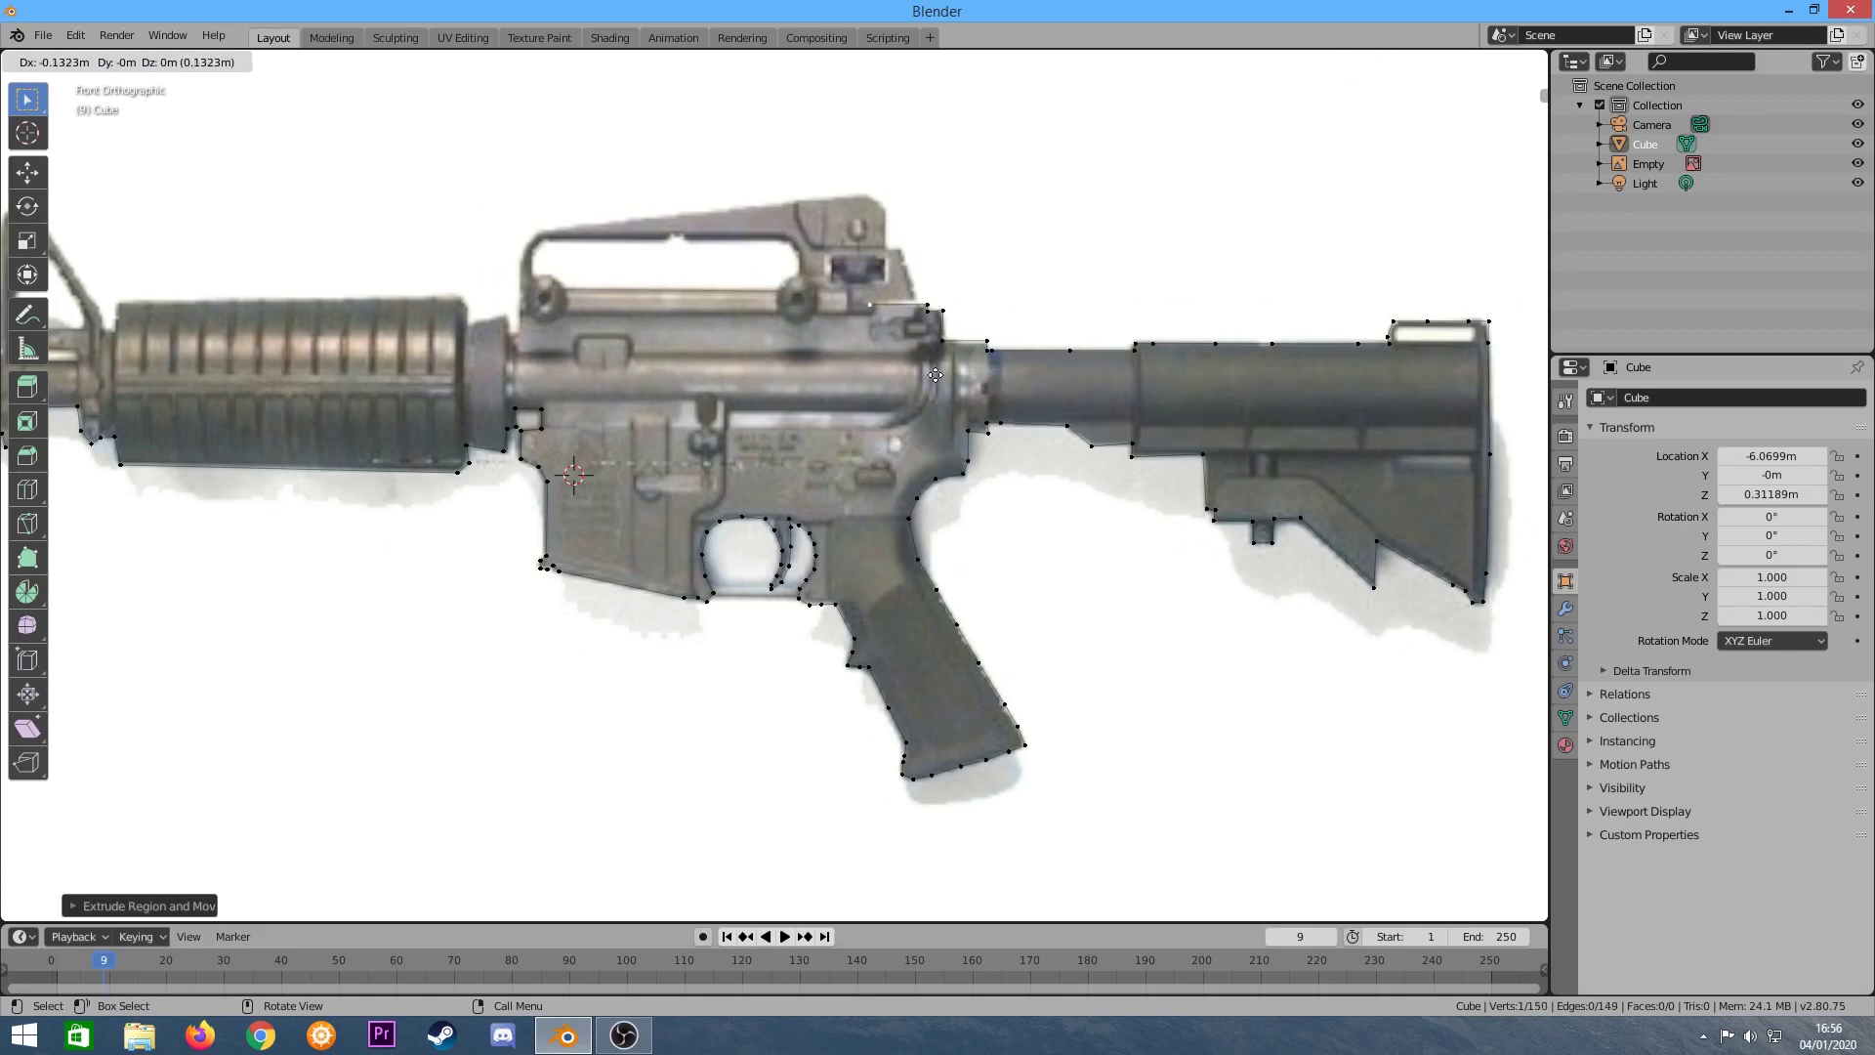
pyautogui.click(978, 375)
# Trace across the carry-handle top, down the receiver front, onto the handguard top.
pyautogui.press('e')
pyautogui.click(947, 316)
pyautogui.press('e')
pyautogui.click(933, 264)
pyautogui.press('e')
pyautogui.click(876, 267)
pyautogui.click(799, 274)
pyautogui.click(723, 281)
pyautogui.click(604, 296)
pyautogui.click(582, 332)
pyautogui.click(576, 396)
pyautogui.click(488, 319)
pyautogui.scroll(-3, 400, 535)
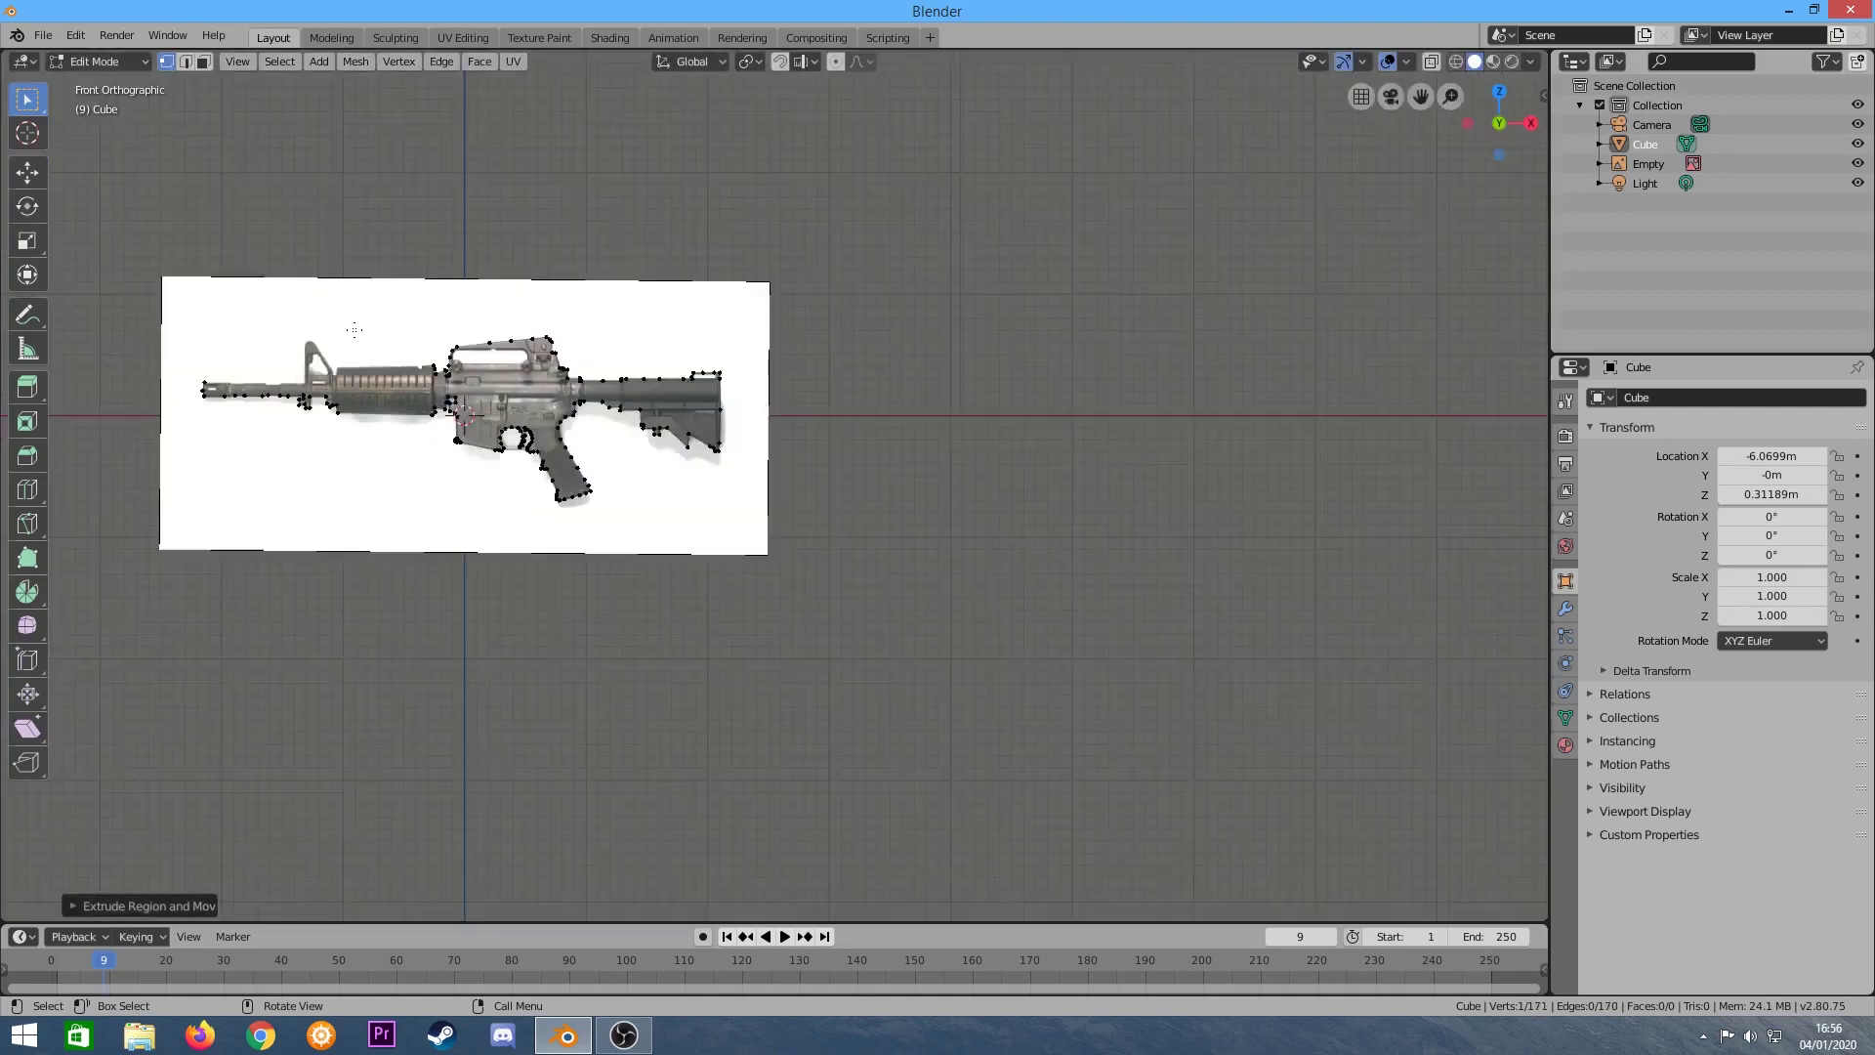
# Extend the outline along the handguard top toward the front sight.
pyautogui.scroll(5, 401, 535)
pyautogui.press('e')
pyautogui.click(455, 520)
pyautogui.press('e')
pyautogui.click(367, 521)
pyautogui.press('e')
pyautogui.click(341, 527)
pyautogui.press('e')
# Trace the outline up, over and down the front sight post.
pyautogui.click(321, 497)
pyautogui.click(293, 456)
pyautogui.click(257, 409)
pyautogui.click(225, 463)
pyautogui.click(225, 558)
pyautogui.click(225, 590)
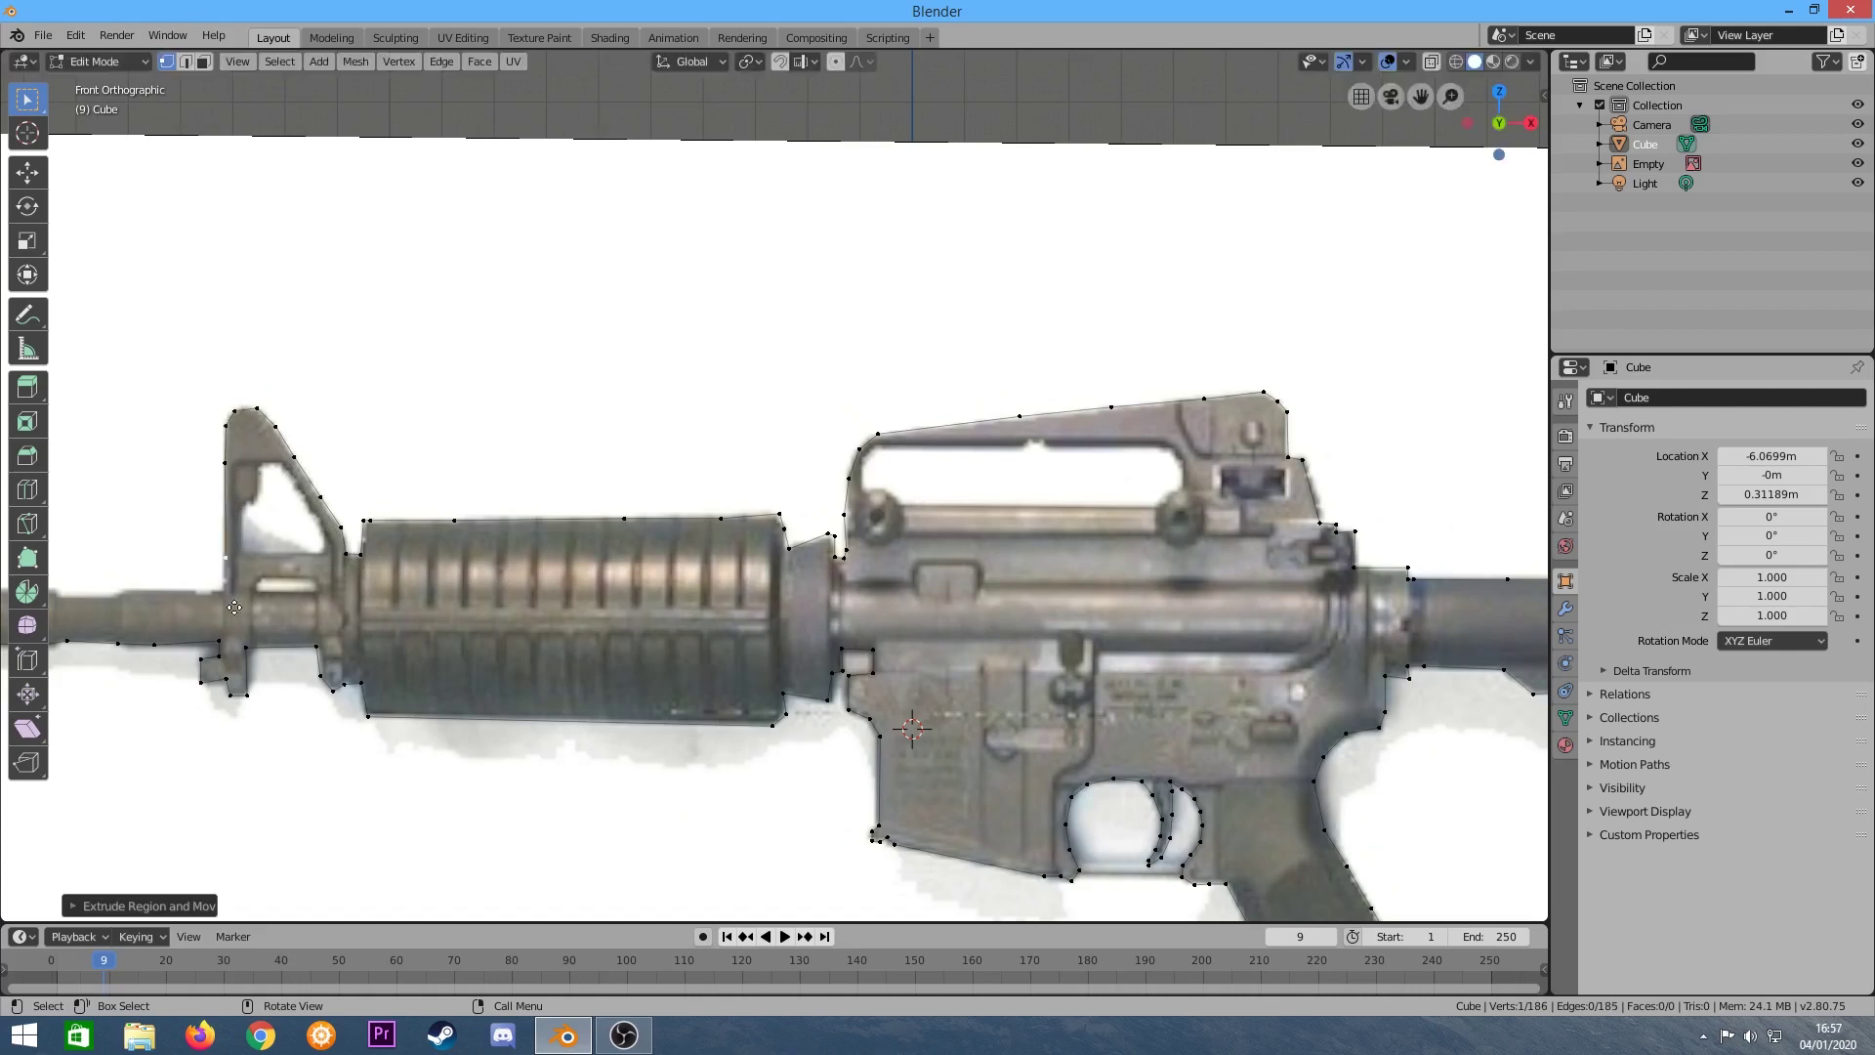
pyautogui.scroll(-3, 194, 636)
pyautogui.scroll(4, 400, 509)
# Continue the outline along the barrel top to the muzzle, then zoom in on the muzzle.
pyautogui.click(401, 509)
pyautogui.press('e')
pyautogui.click(386, 509)
pyautogui.press('e')
pyautogui.click(317, 500)
pyautogui.press('e')
pyautogui.click(237, 509)
pyautogui.press('e')
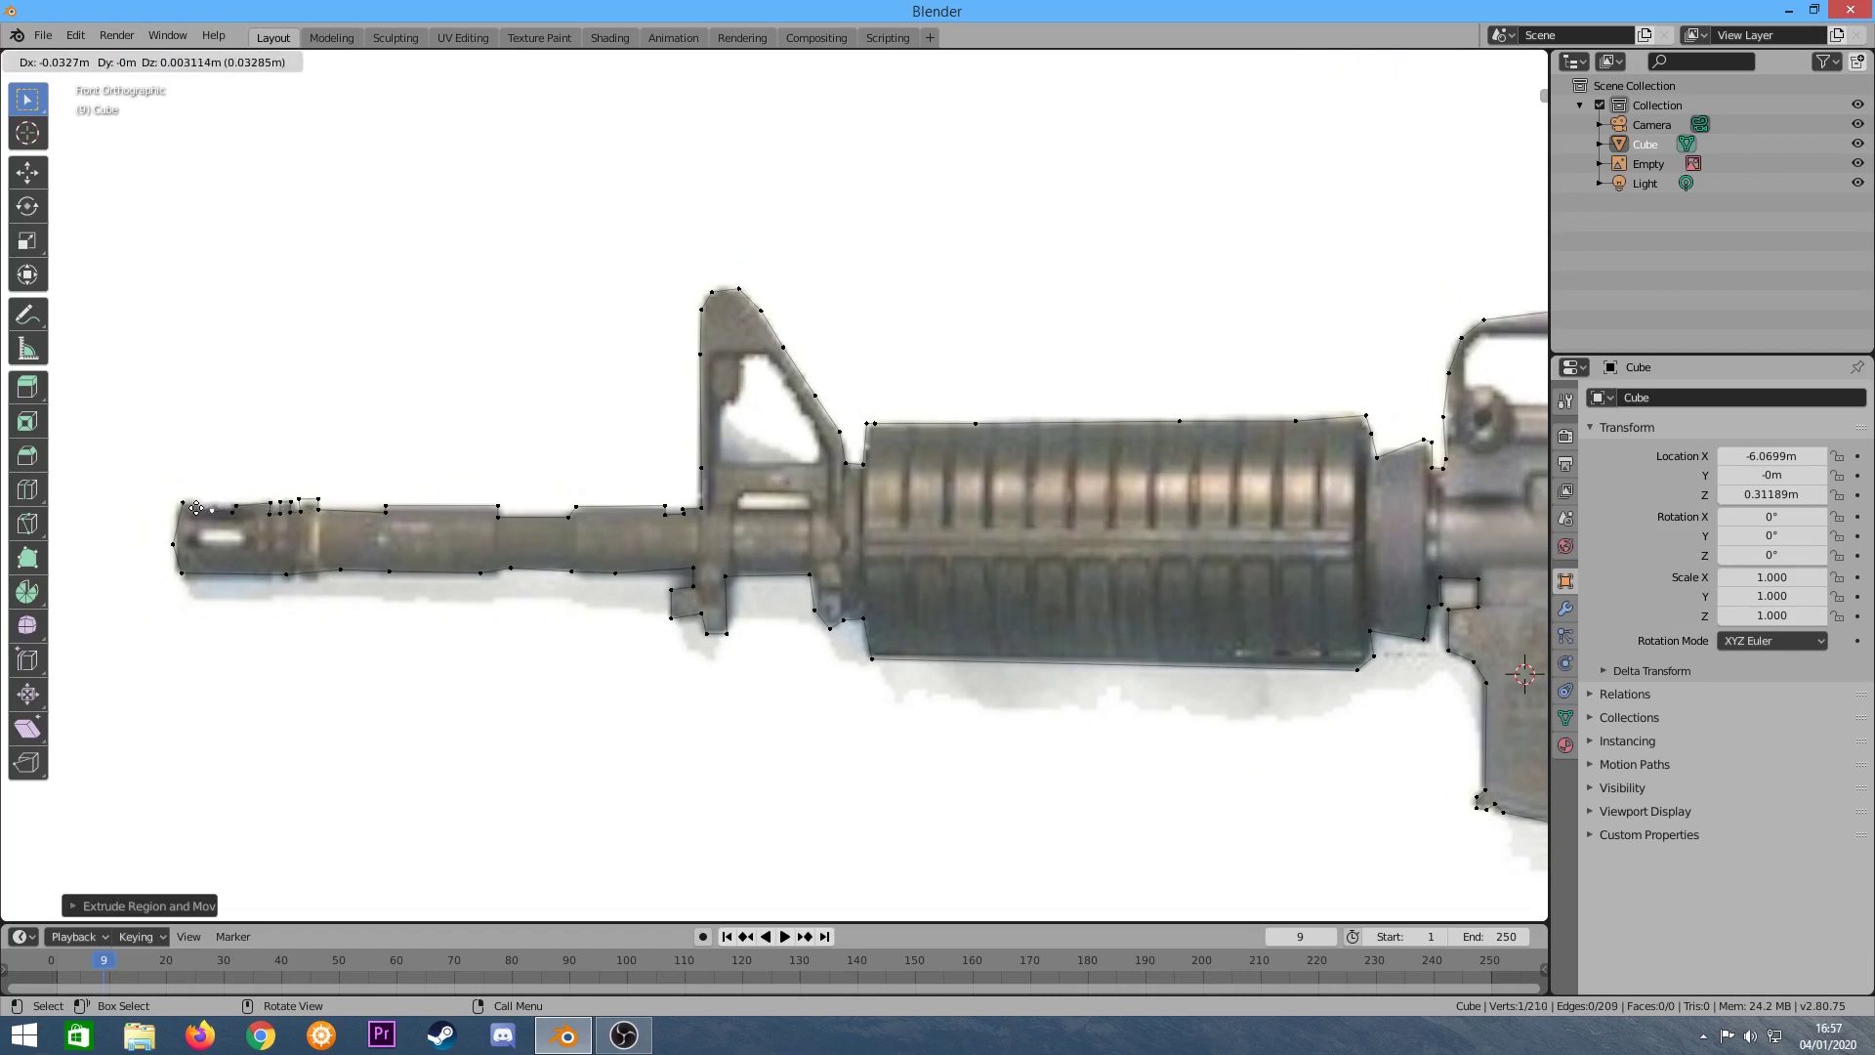
pyautogui.press('e')
pyautogui.click(213, 515)
pyautogui.scroll(5, 146, 508)
pyautogui.scroll(-4, 155, 467)
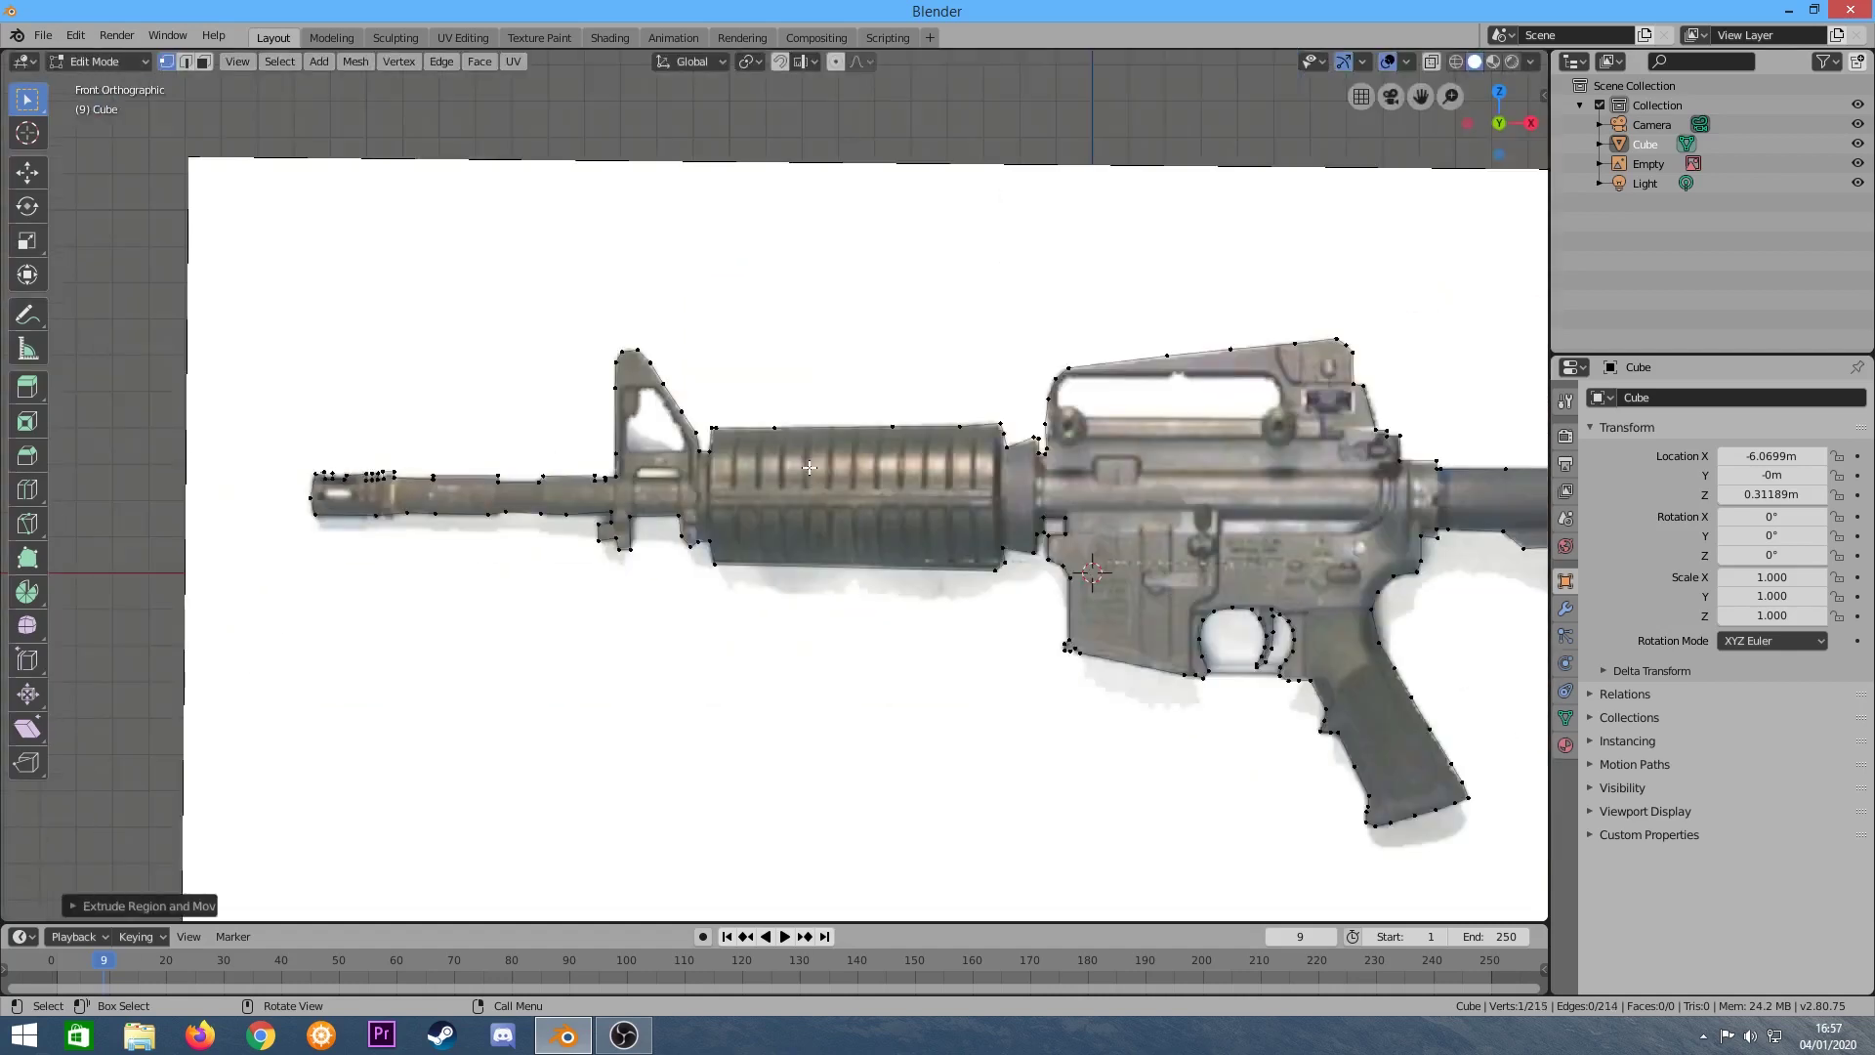
pyautogui.scroll(-3, 195, 449)
pyautogui.scroll(5, 307, 424)
pyautogui.moveTo(99, 333)
pyautogui.keyDown('shift'); pyautogui.mouseDown(button='middle')
pyautogui.moveTo(1075, 718)
pyautogui.moveTo(1003, 610)
pyautogui.mouseUp(button='middle'); pyautogui.keyUp('shift')
# Align the muzzle's bottom-left corner and left-edge points with the reference image.
pyautogui.scroll(-1, 1074, 718)
pyautogui.scroll(1, 1075, 718)
pyautogui.scroll(2, 1075, 718)
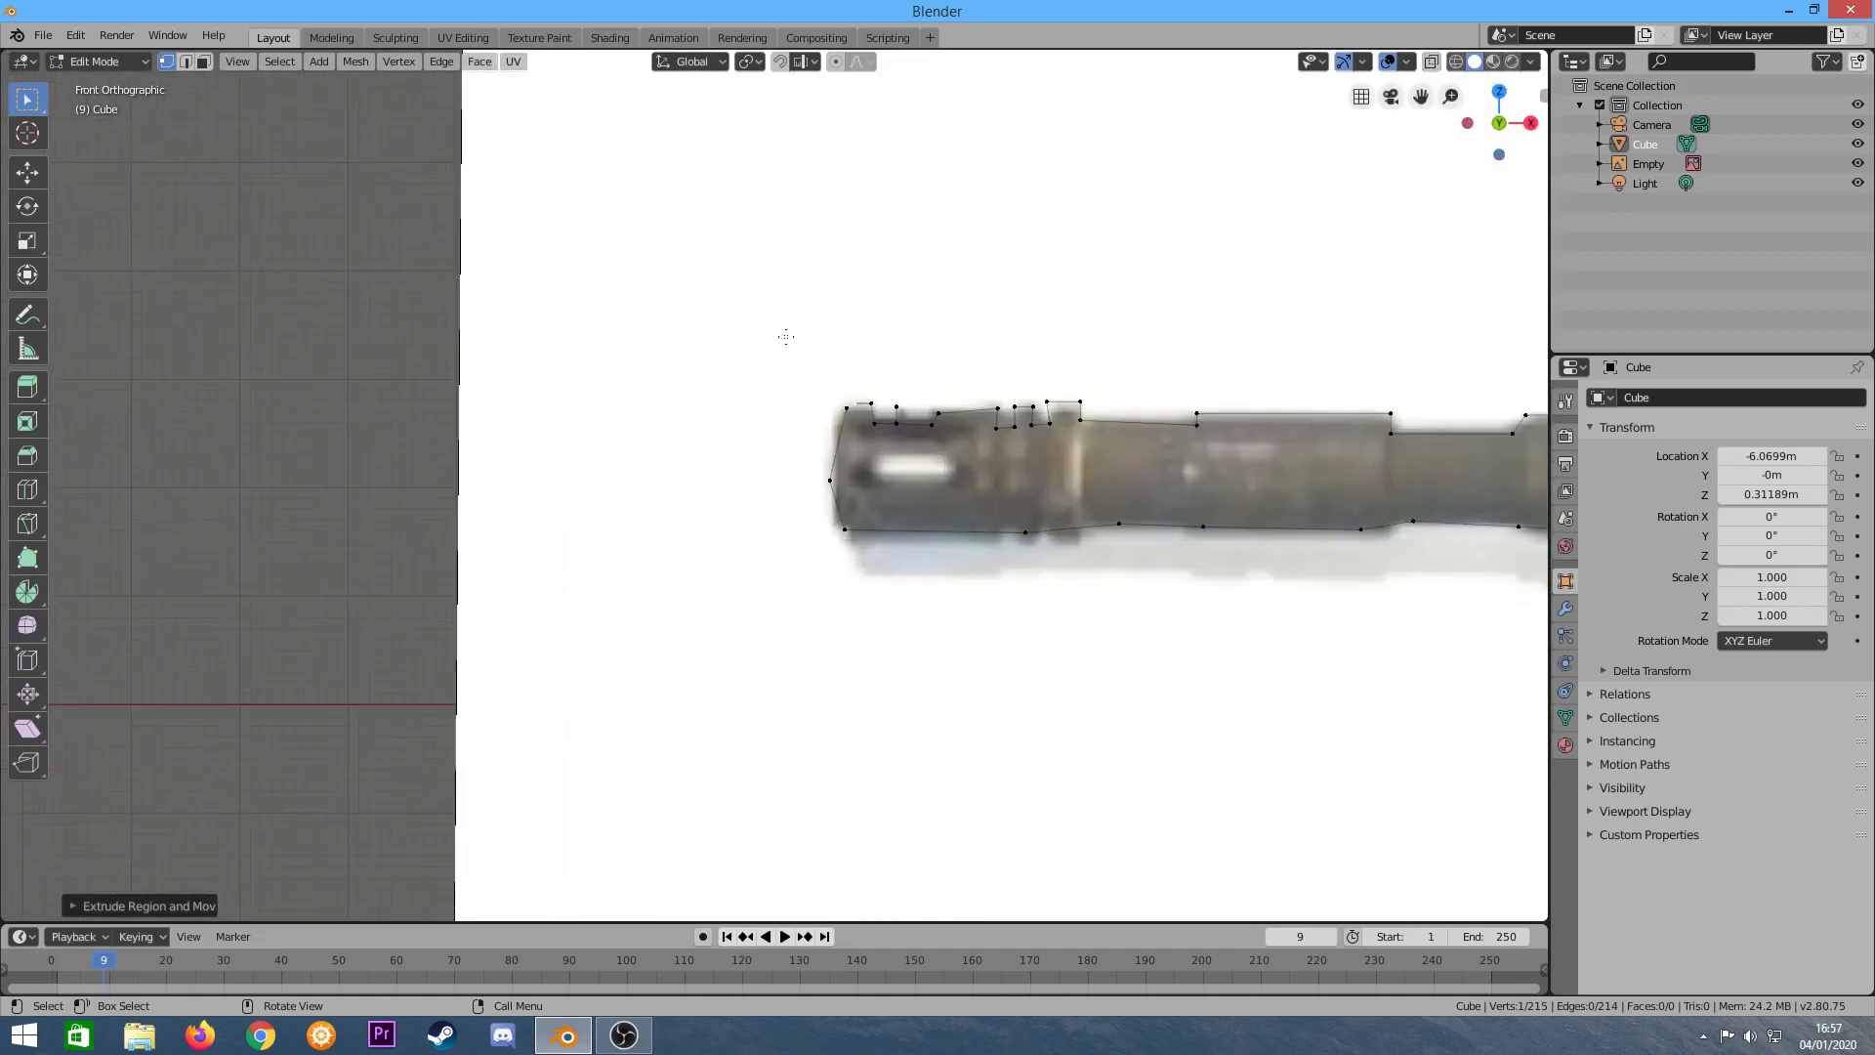
pyautogui.scroll(6, 637, 423)
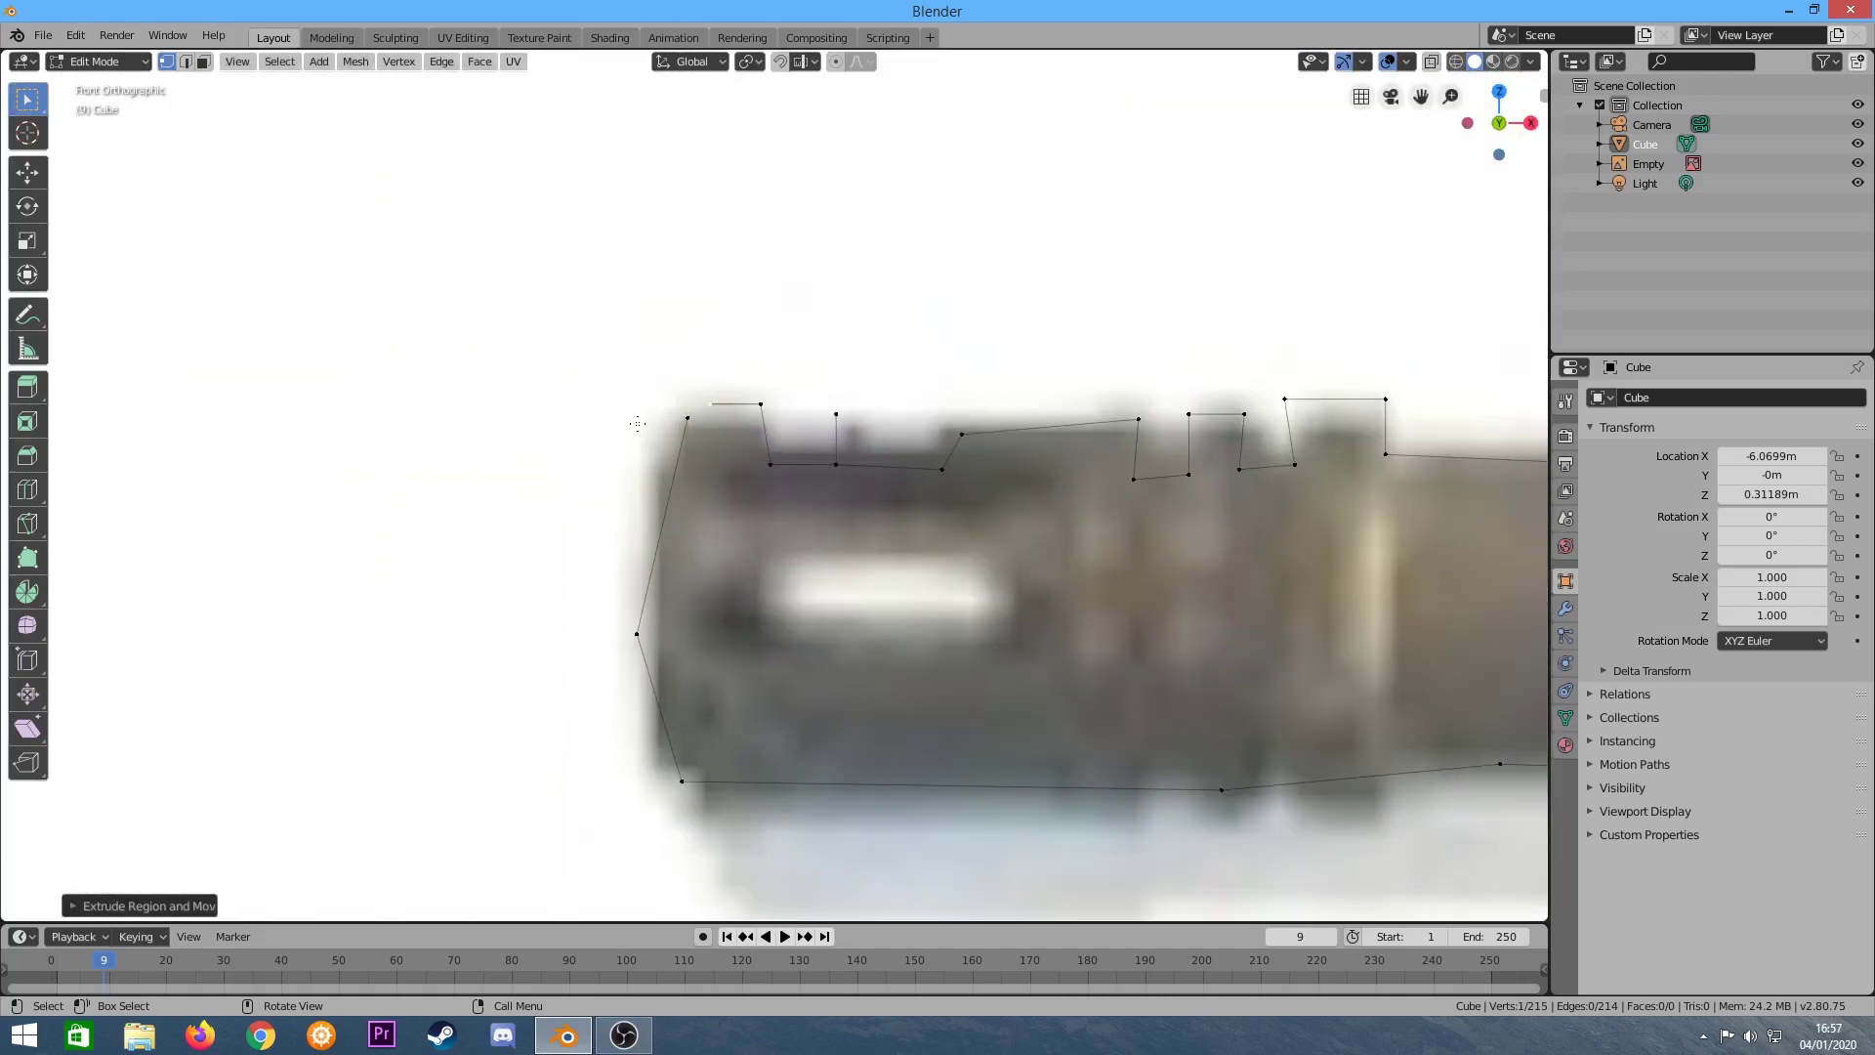
pyautogui.click(716, 405)
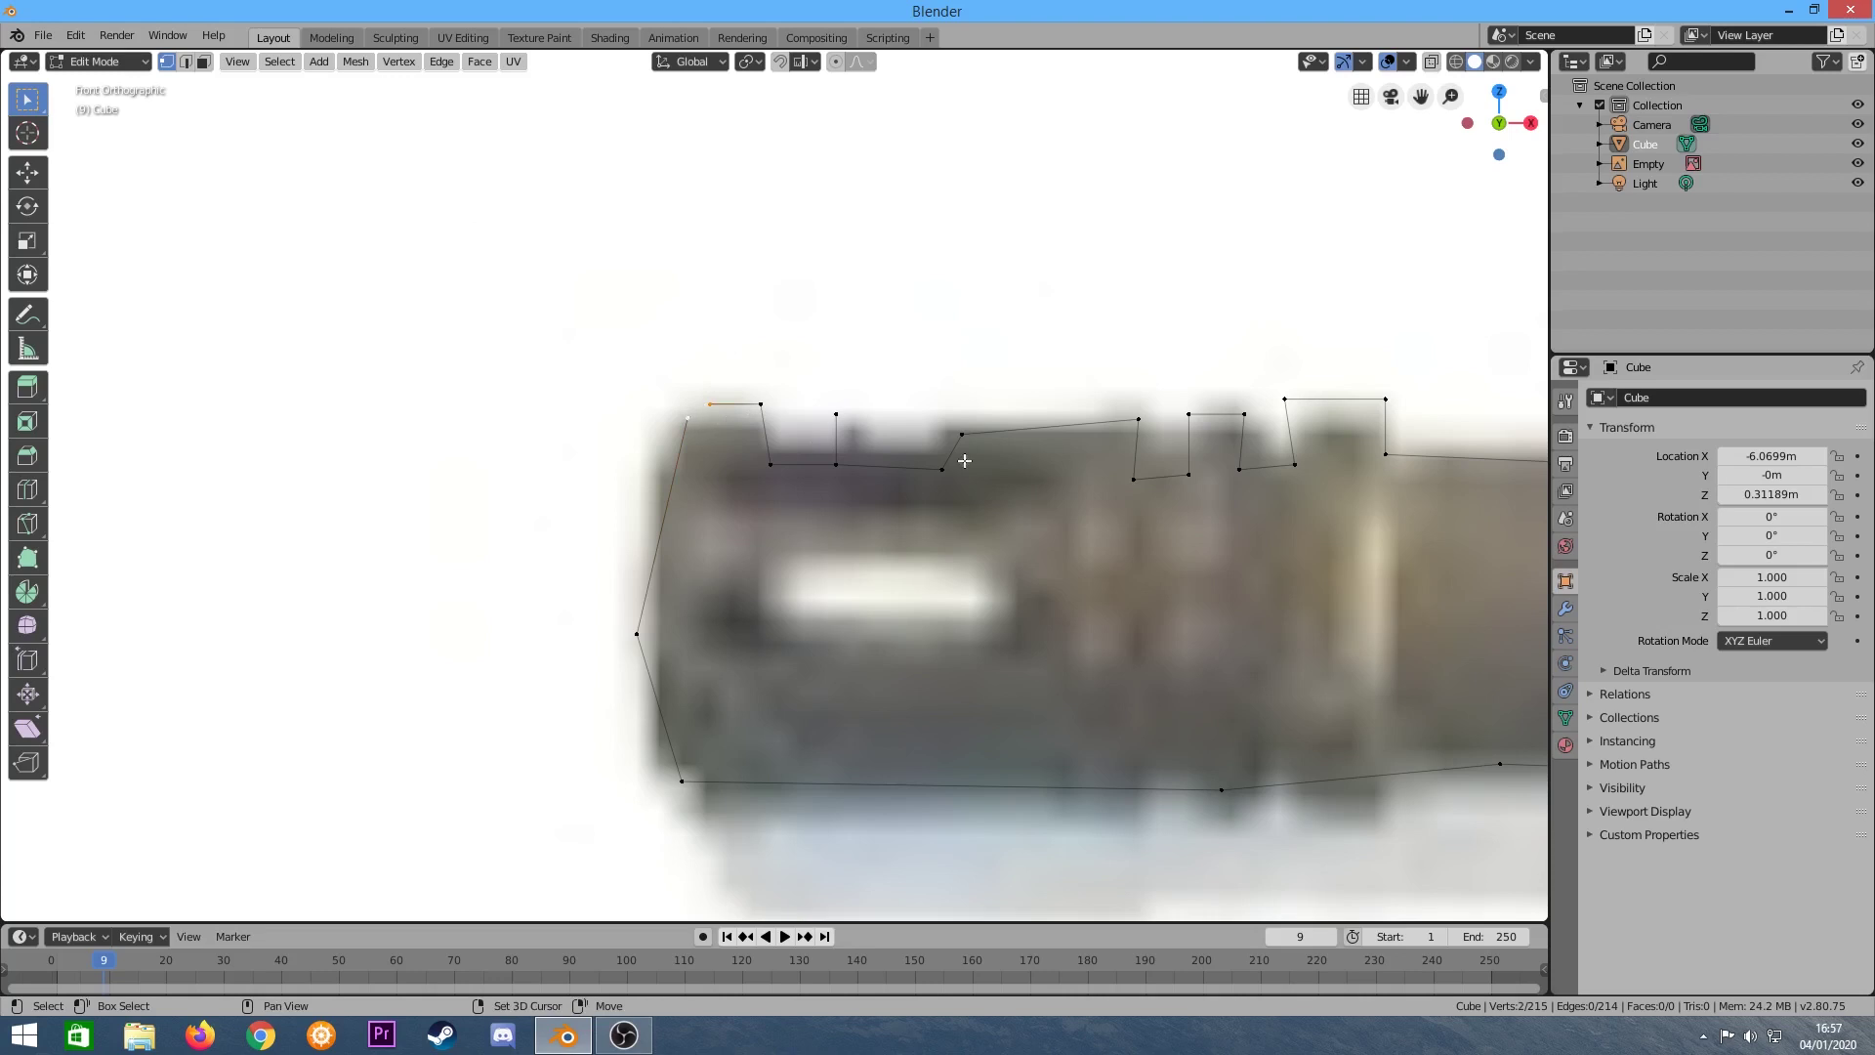
pyautogui.rightClick(741, 536)
pyautogui.scroll(-7, 805, 422)
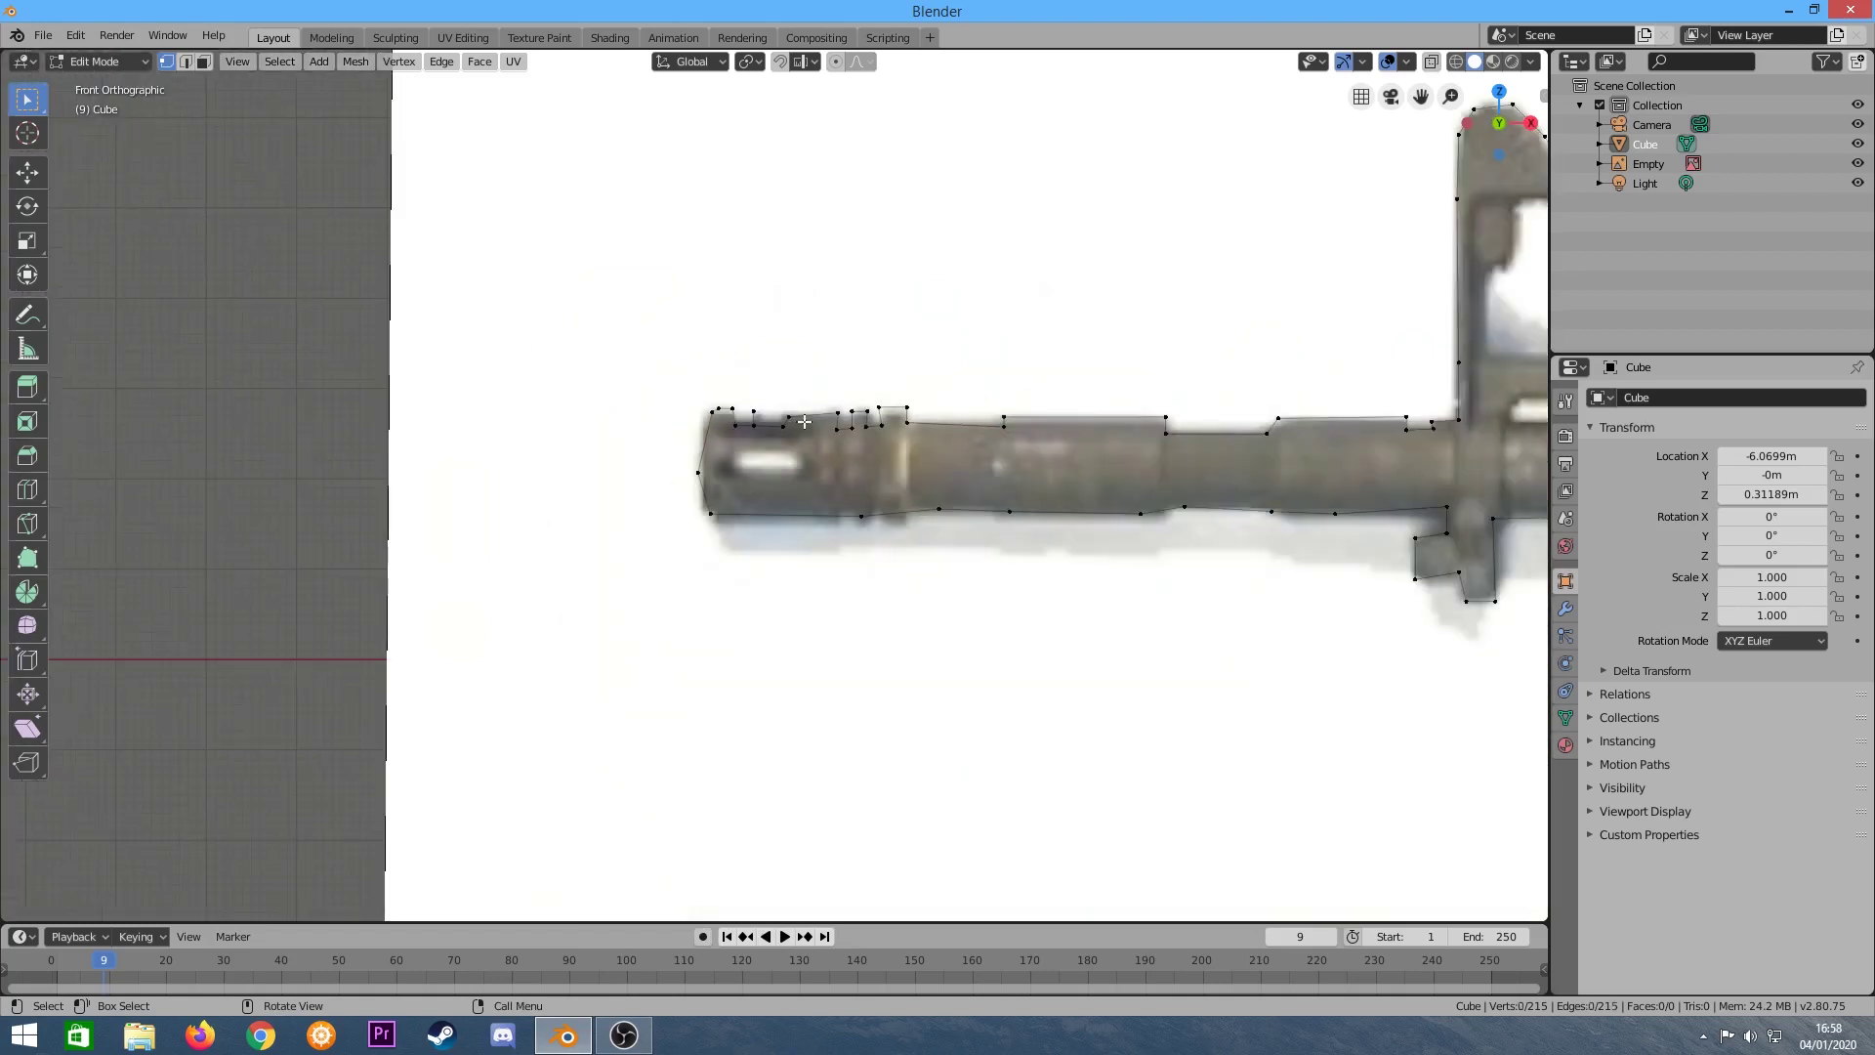
pyautogui.scroll(7, 751, 505)
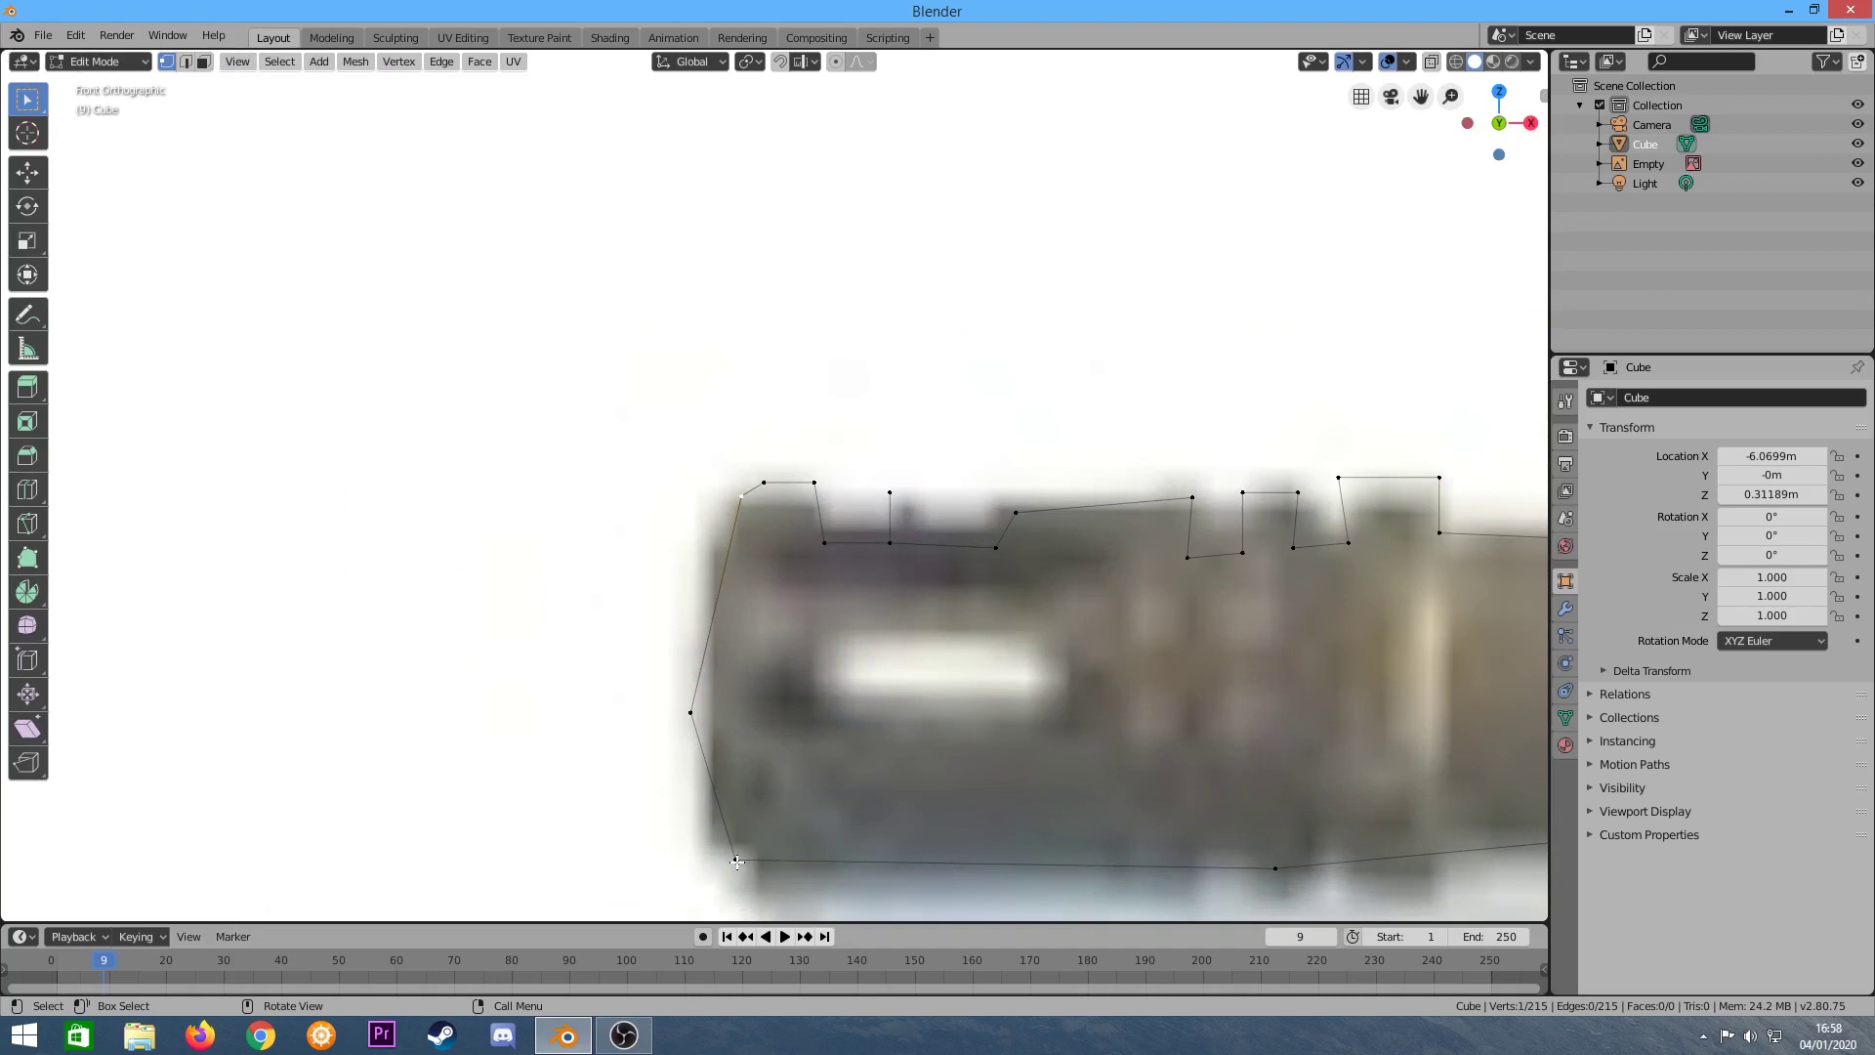
pyautogui.moveTo(737, 861); pyautogui.dragTo(707, 844)
pyautogui.moveTo(691, 713); pyautogui.dragTo(710, 710)
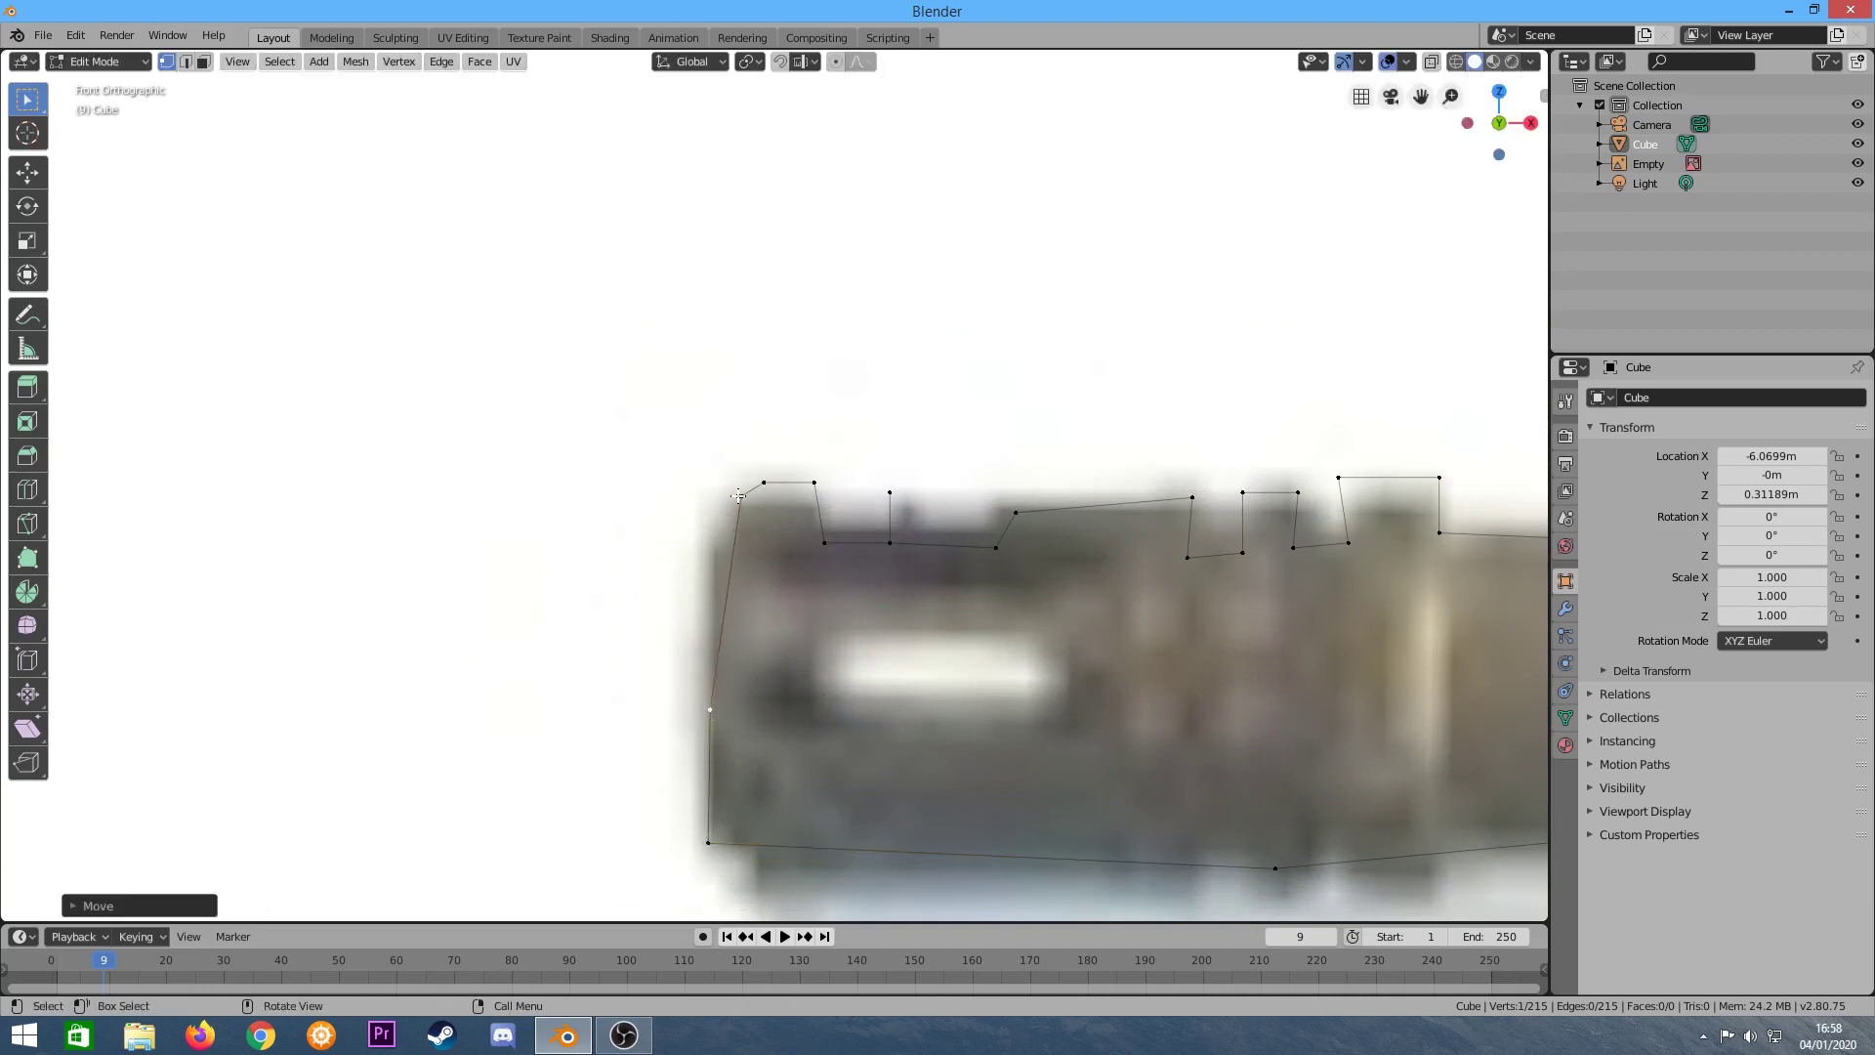
pyautogui.moveTo(741, 497); pyautogui.dragTo(718, 549)
pyautogui.moveTo(763, 482); pyautogui.dragTo(745, 502)
pyautogui.moveTo(814, 483); pyautogui.dragTo(813, 506)
# Nudge a muzzle top point right and remove the stray point on the muzzle top.
pyautogui.click(890, 543)
pyautogui.moveTo(910, 547); pyautogui.dragTo(925, 544)
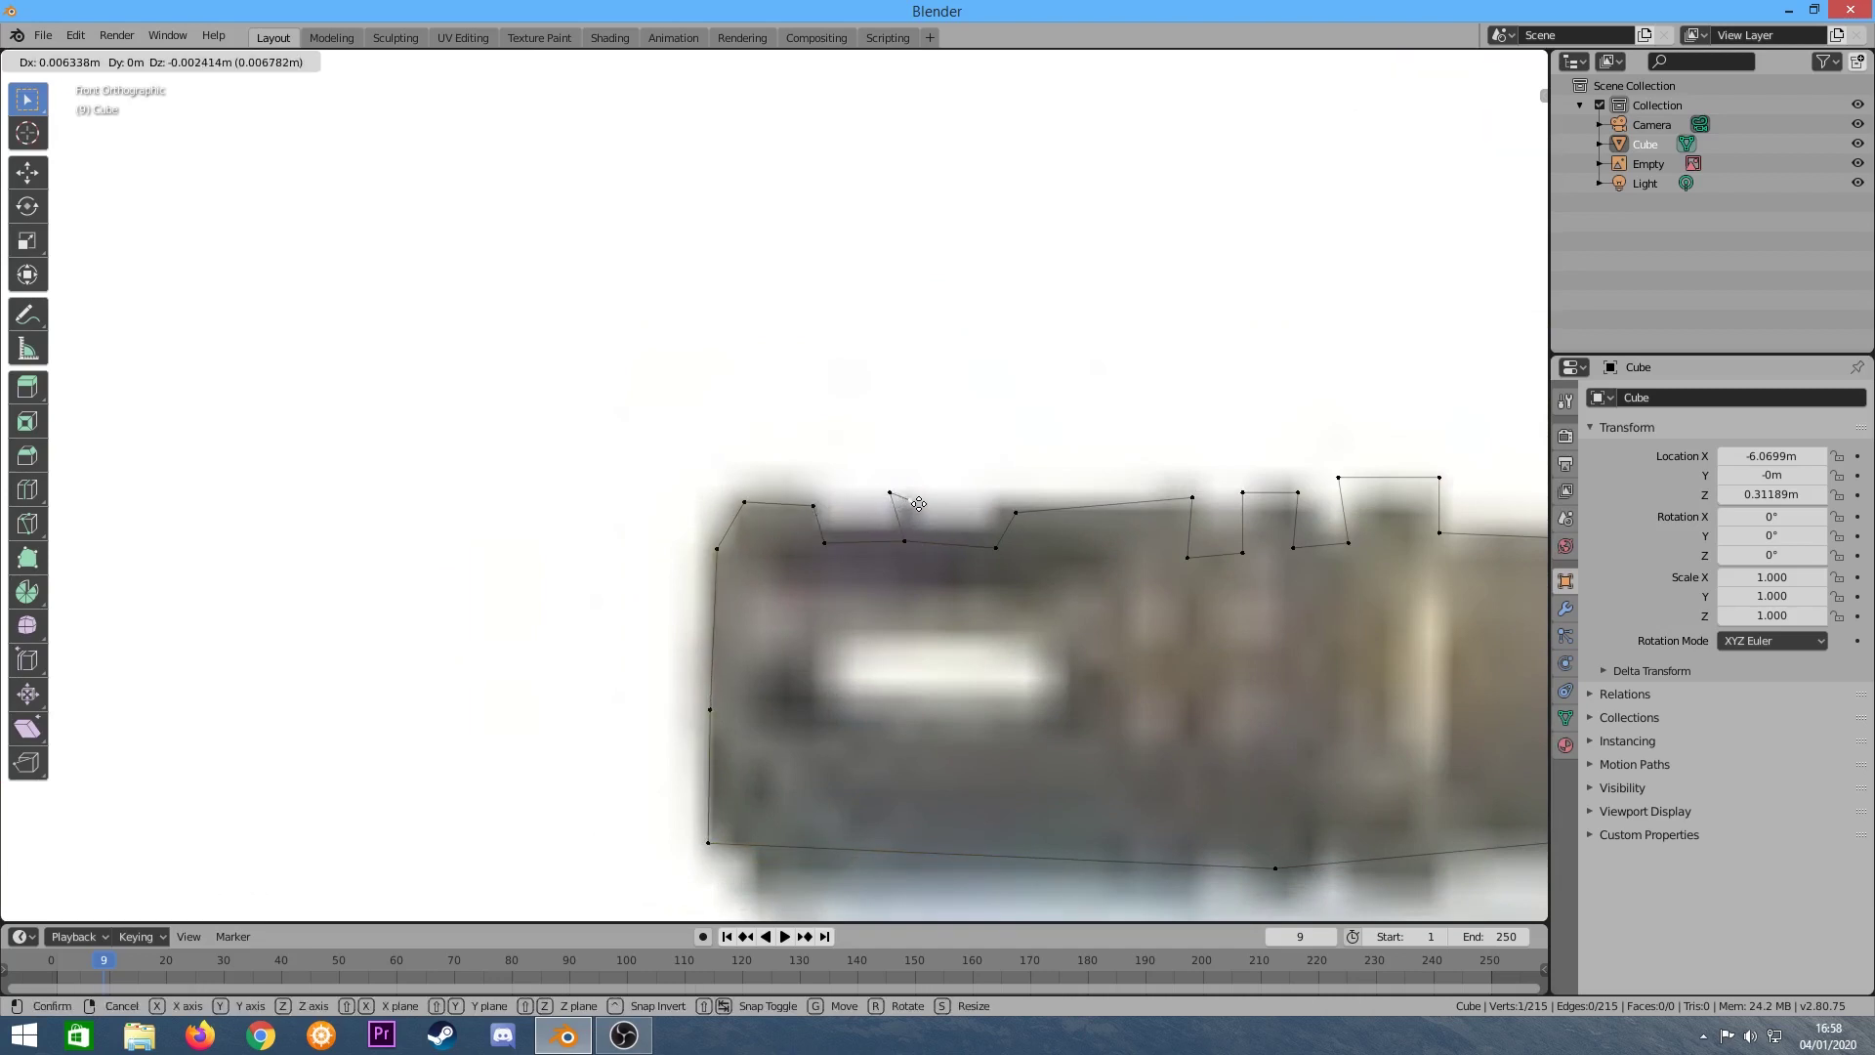
pyautogui.click(891, 491)
pyautogui.press('x')
pyautogui.press('Escape')
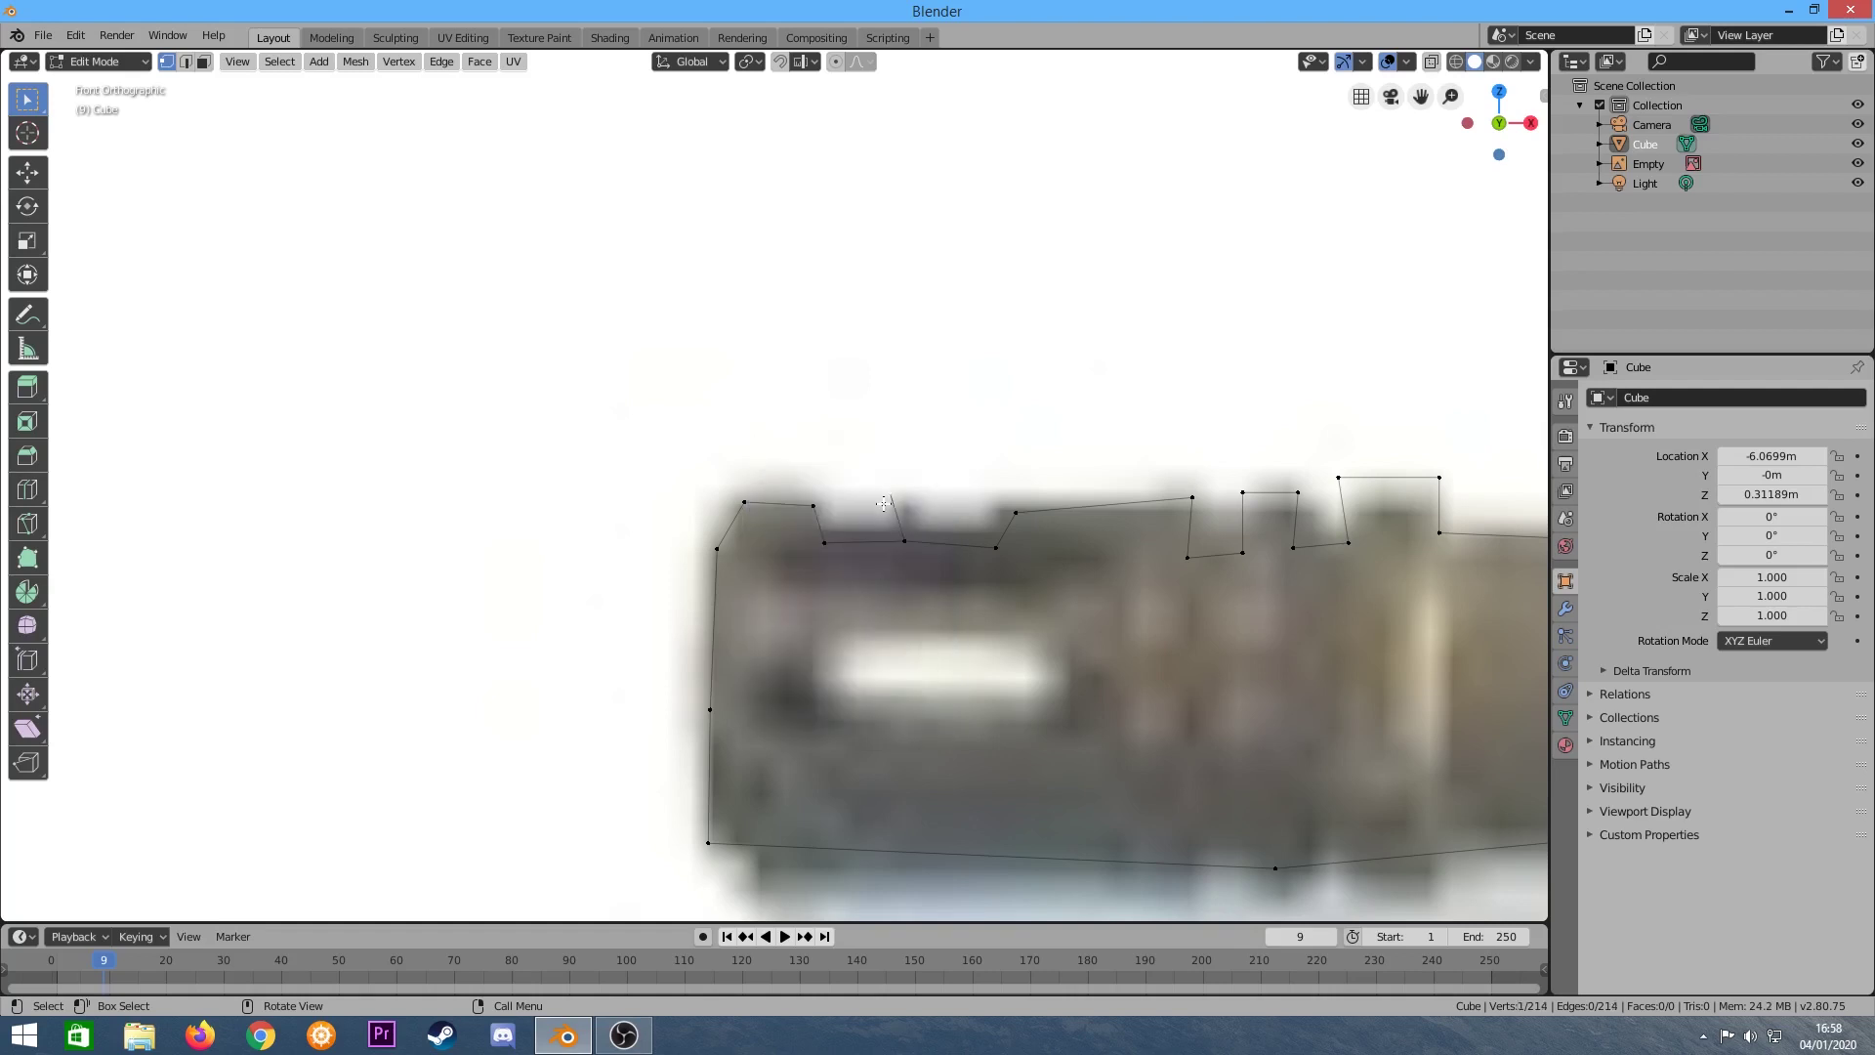
# Realign the muzzle's top-edge points and straighten its notch corners.
pyautogui.moveTo(905, 540); pyautogui.dragTo(817, 533)
pyautogui.moveTo(995, 548); pyautogui.dragTo(995, 532)
pyautogui.moveTo(1016, 512); pyautogui.dragTo(998, 508)
pyautogui.moveTo(1192, 498); pyautogui.dragTo(1191, 545)
pyautogui.moveTo(1243, 553); pyautogui.dragTo(1238, 544)
pyautogui.moveTo(1242, 492)
pyautogui.mouseDown()
pyautogui.moveTo(1242, 509)
pyautogui.moveTo(1297, 509)
pyautogui.moveTo(1336, 542)
pyautogui.mouseUp()
pyautogui.moveTo(1339, 478); pyautogui.dragTo(1339, 510)
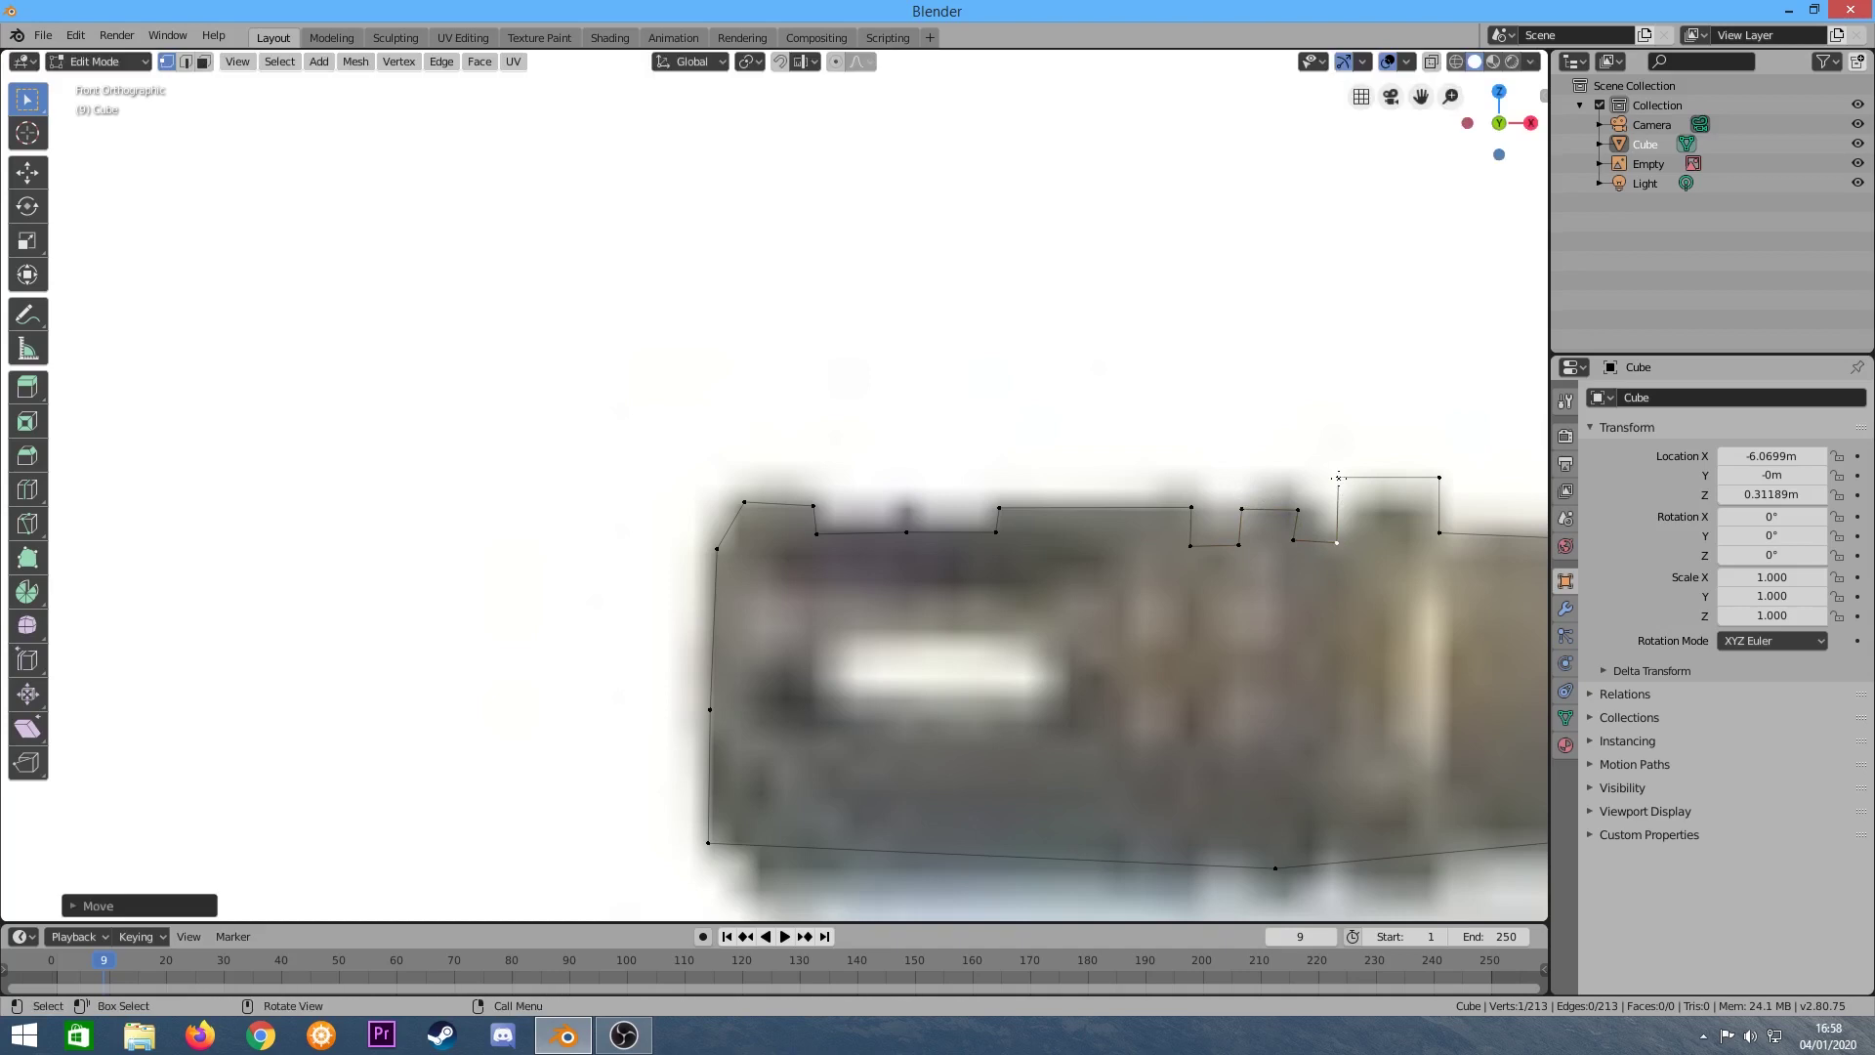
# Shift a barrel outline point into place next to the muzzle.
pyautogui.scroll(-5, 1430, 489)
pyautogui.scroll(2, 879, 488)
pyautogui.scroll(2, 879, 508)
pyautogui.moveTo(878, 537); pyautogui.dragTo(880, 543)
pyautogui.scroll(-2, 1075, 469)
pyautogui.keyDown('ctrl'); pyautogui.hscroll(4, 1172, 420); pyautogui.keyUp('ctrl')
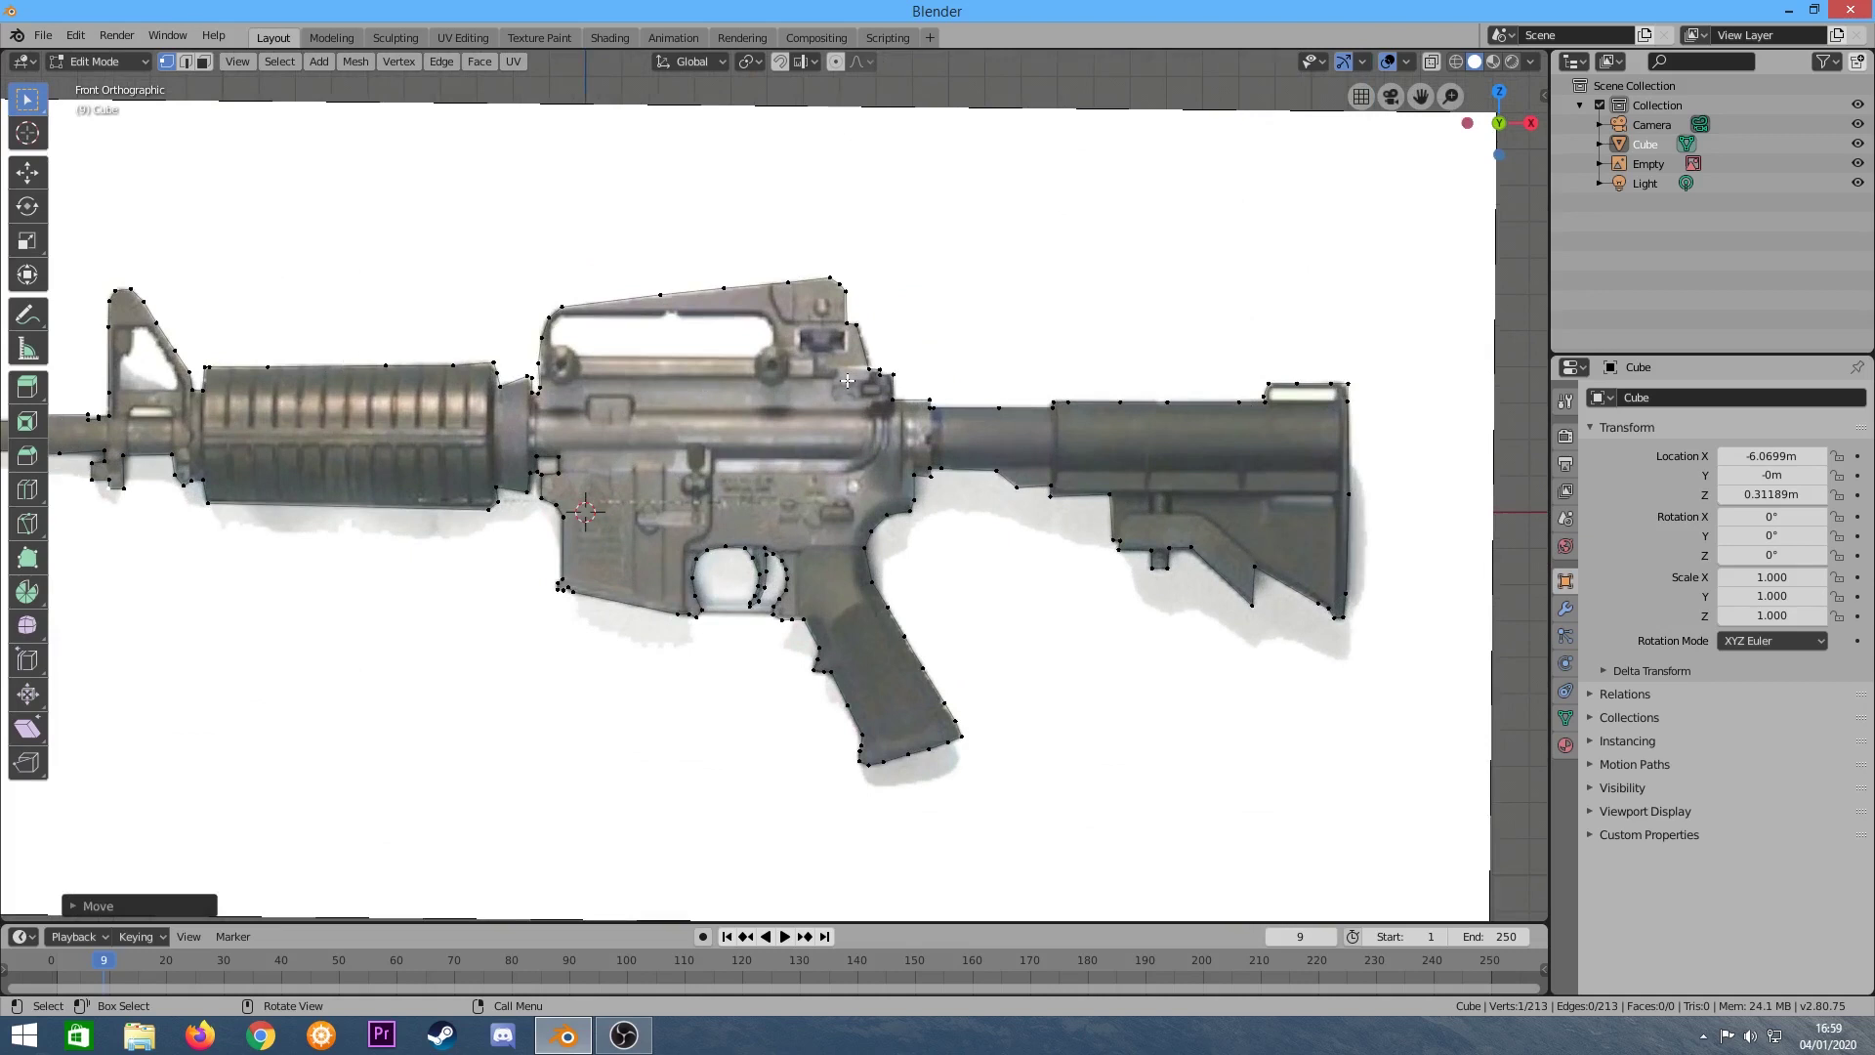
# Zoom and pan over the traced rifle outline to review it, including the barrel tip.
pyautogui.scroll(1, 771, 393)
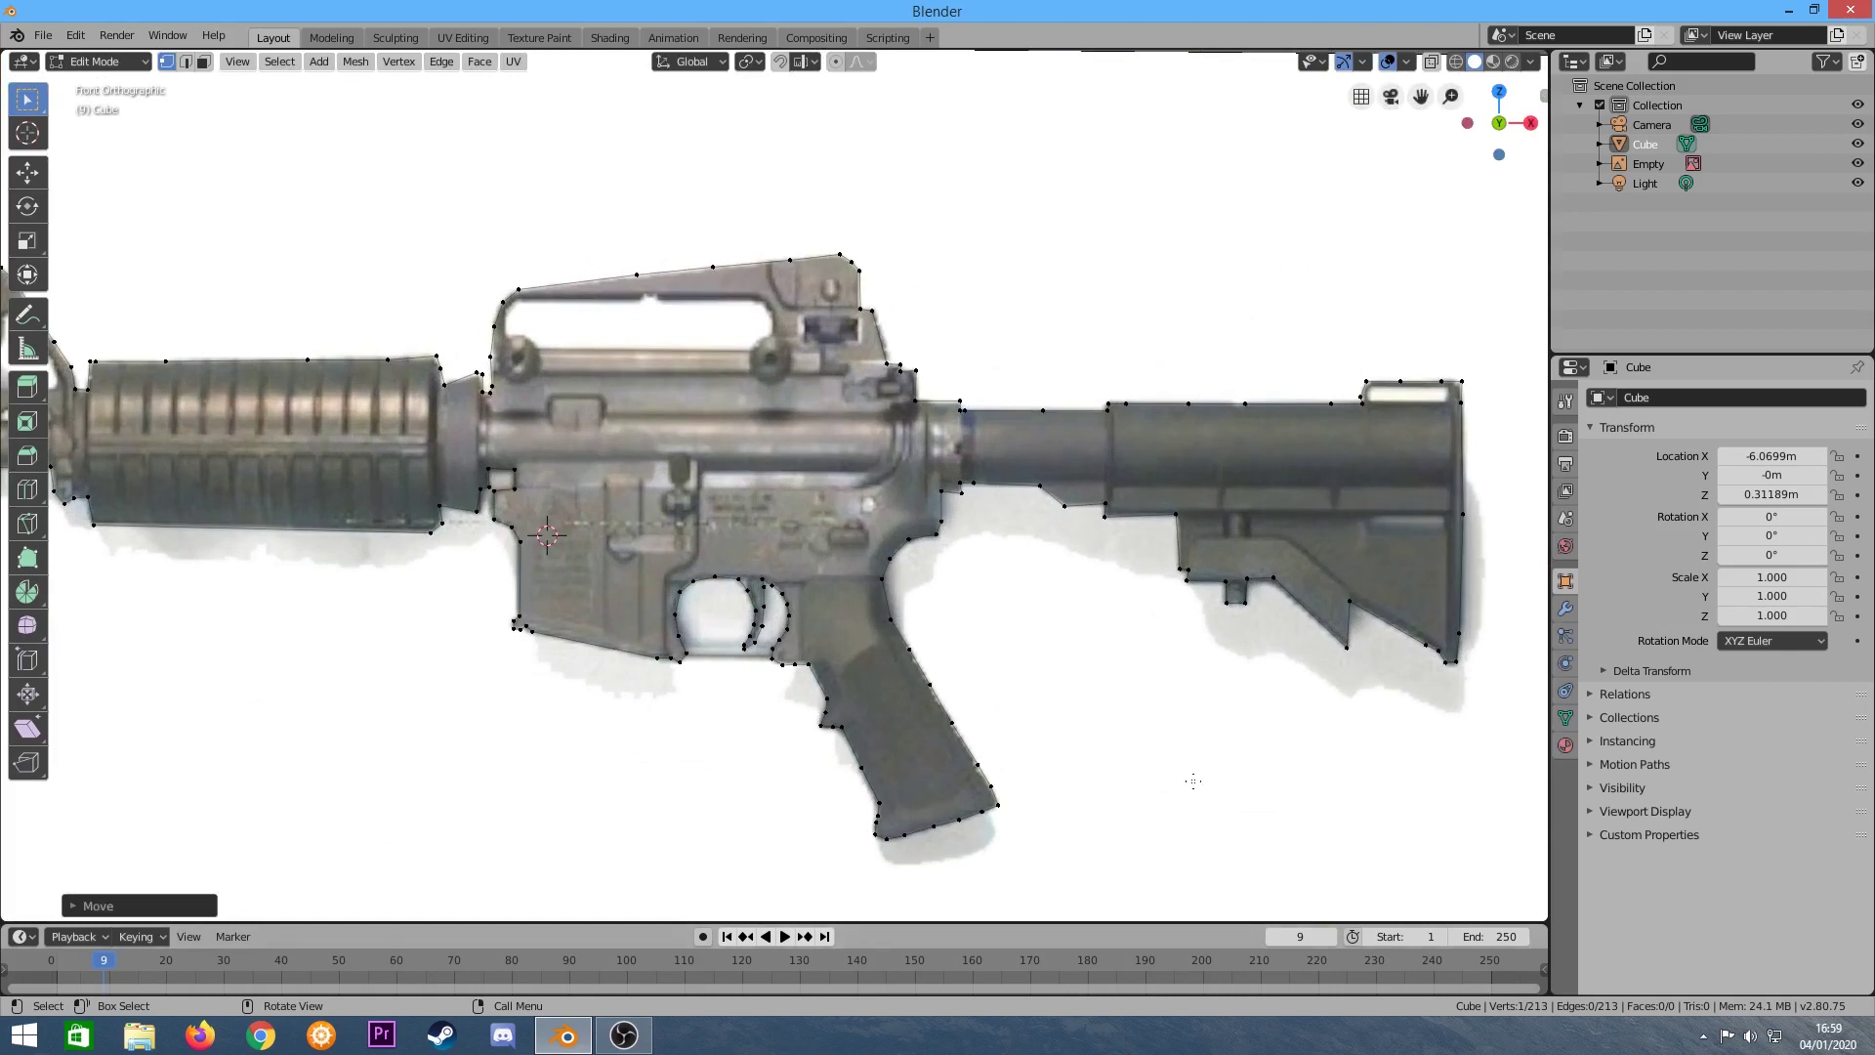
pyautogui.scroll(5, 1379, 300)
pyautogui.scroll(-5, 1379, 300)
pyautogui.scroll(5, 1379, 300)
pyautogui.scroll(2, 1318, 443)
pyautogui.scroll(-7, 1285, 472)
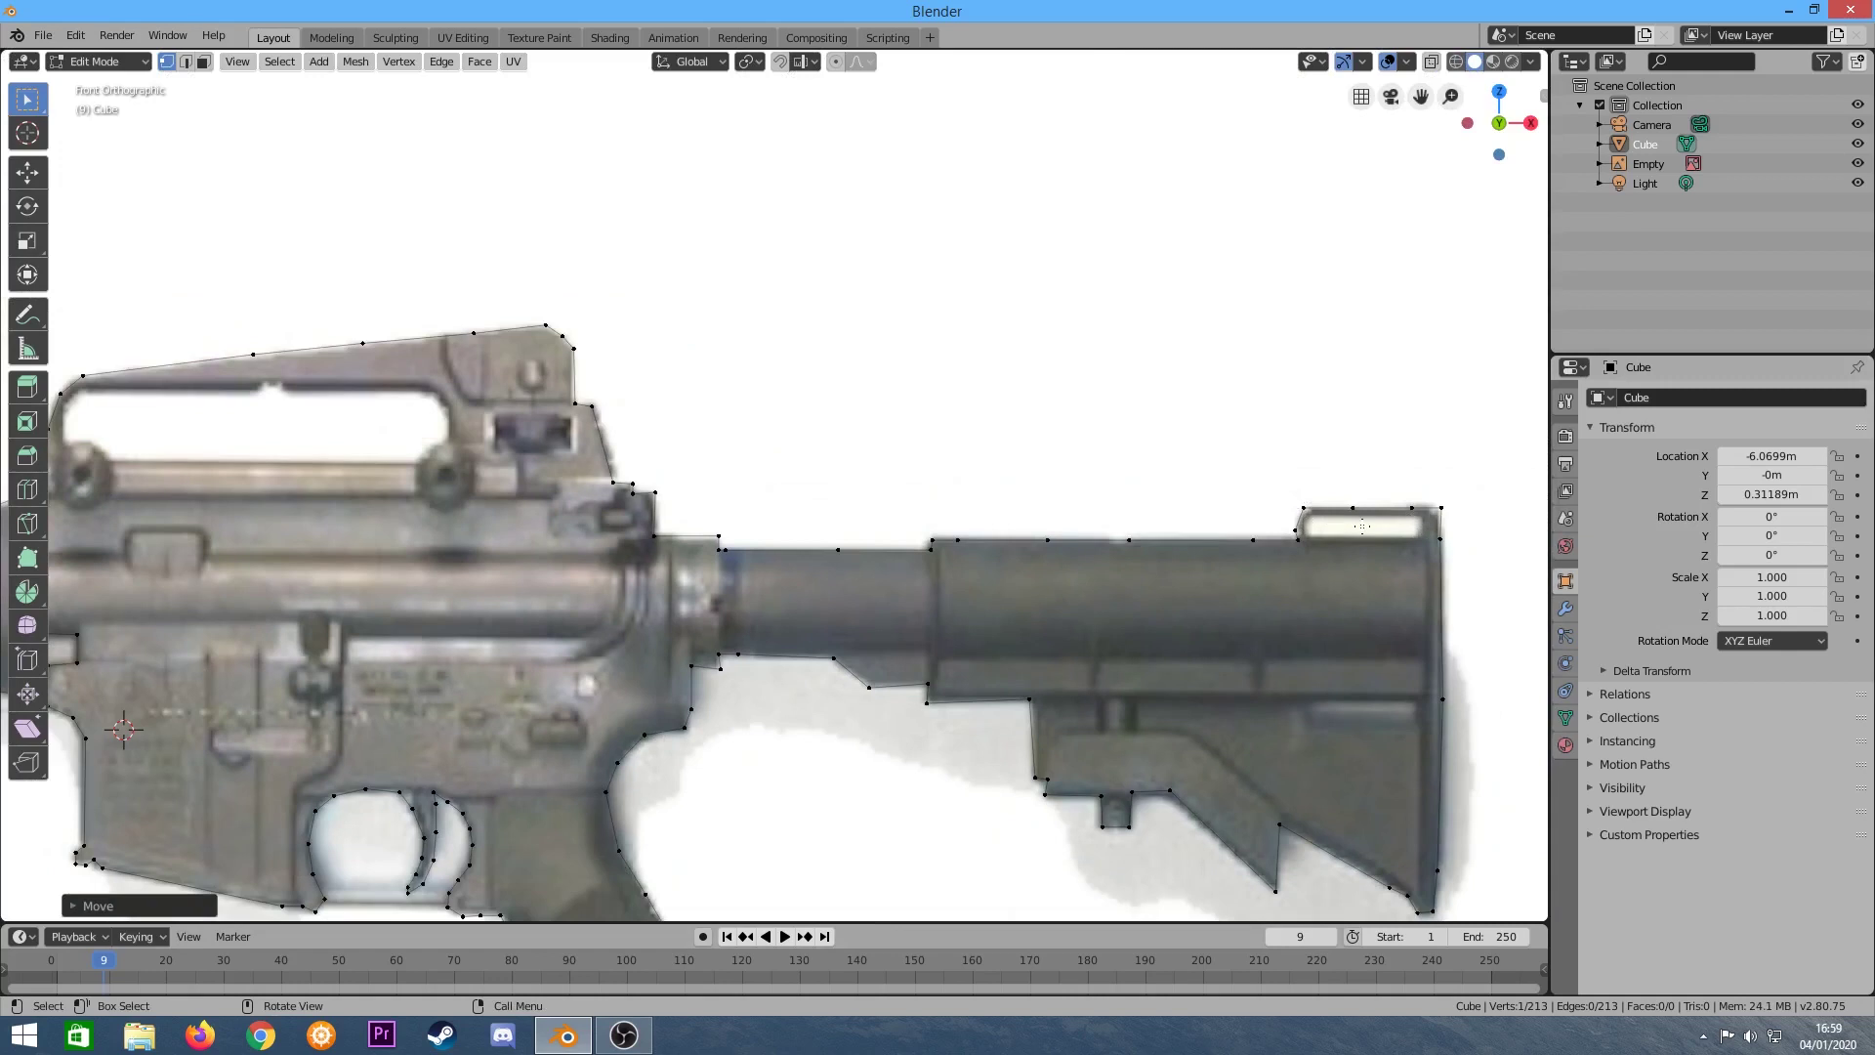
pyautogui.scroll(-4, 557, 443)
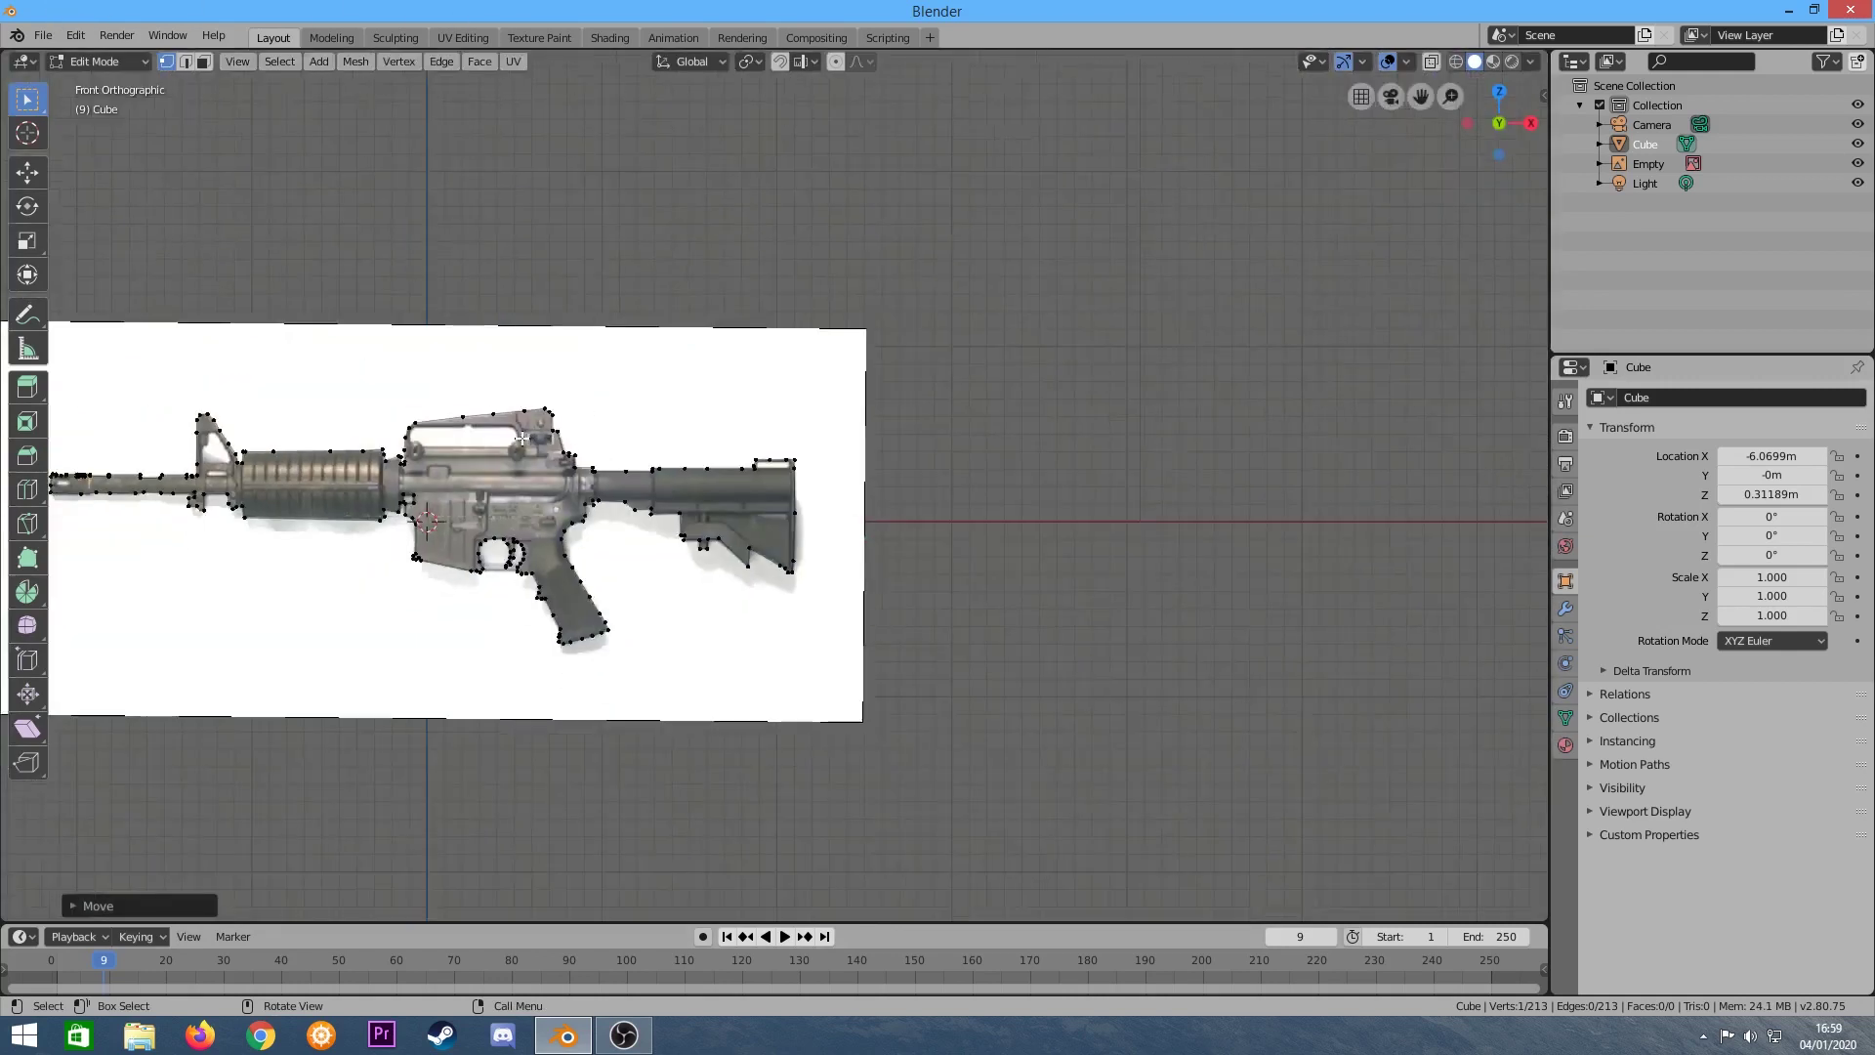
pyautogui.scroll(-3, 840, 586)
pyautogui.keyDown('shift'); pyautogui.moveTo(378, 571); pyautogui.dragTo(840, 679, button='middle'); pyautogui.keyUp('shift')
pyautogui.scroll(4, 1235, 735)
pyautogui.scroll(-4, 1236, 735)
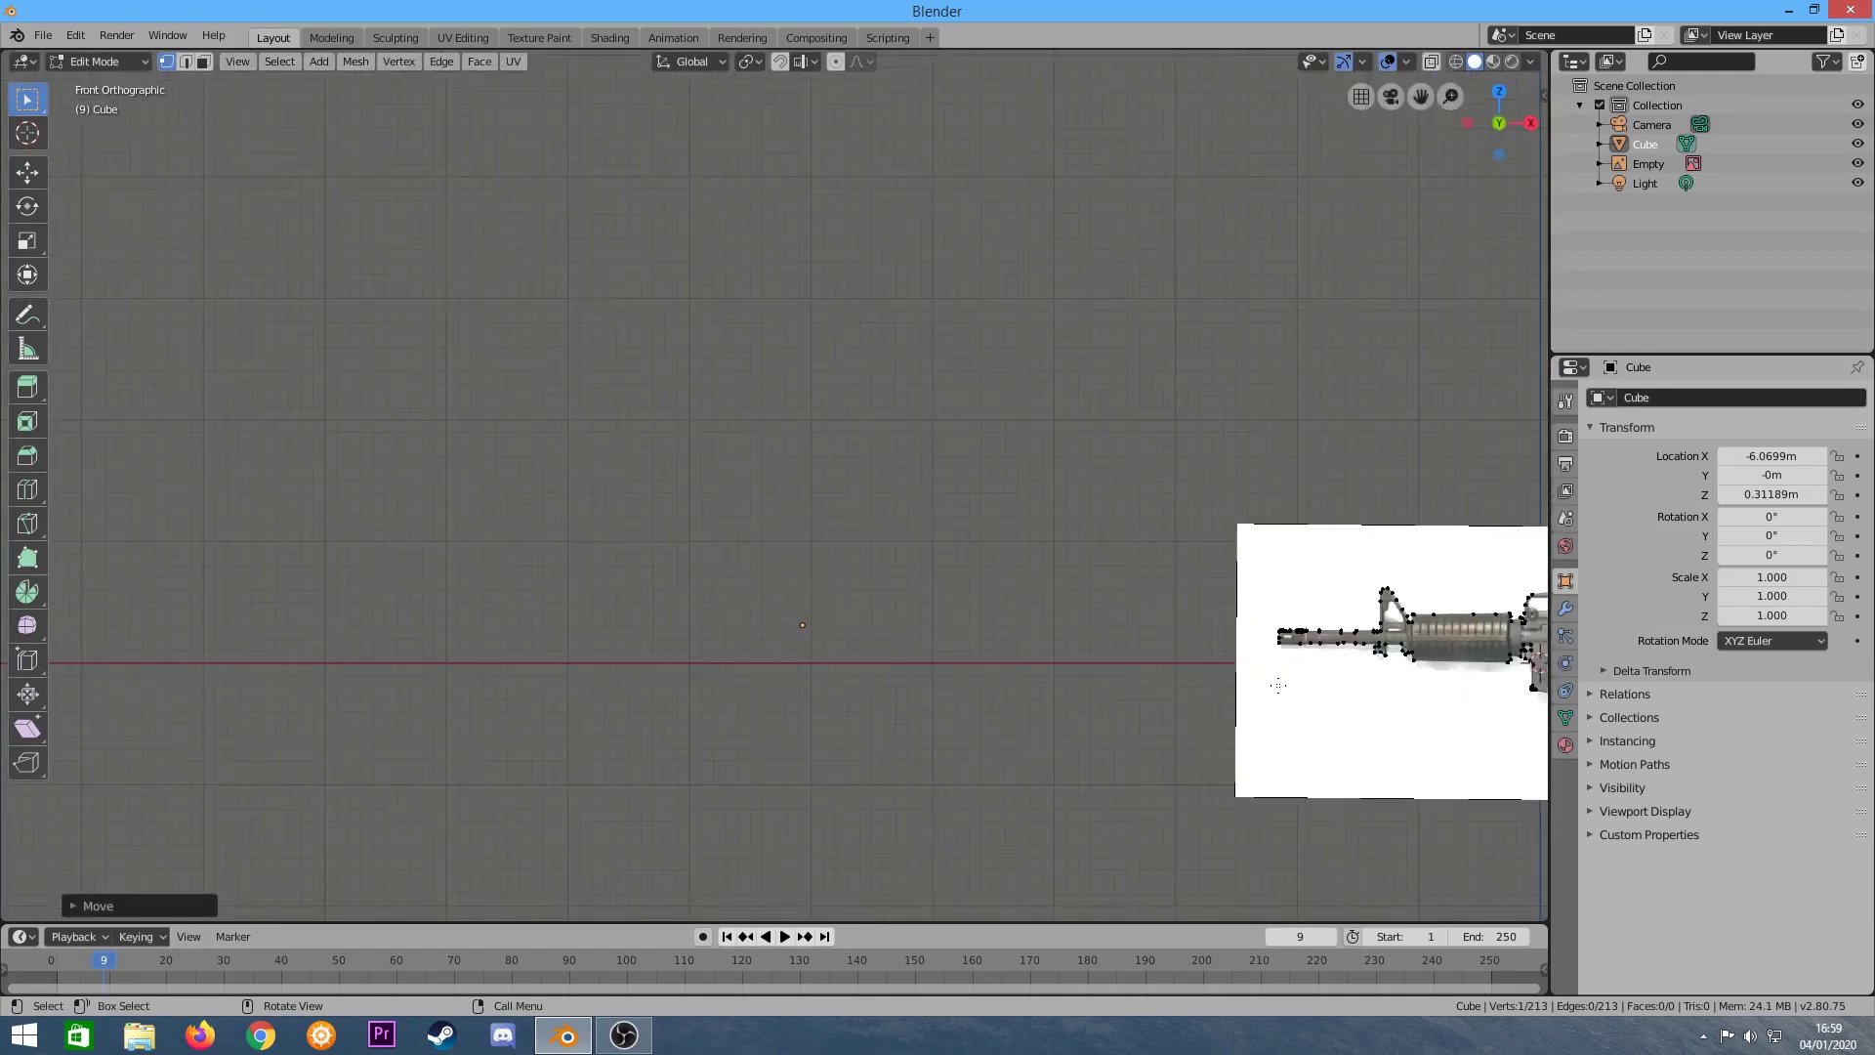
pyautogui.scroll(-3, 1462, 502)
pyautogui.scroll(1, 1432, 469)
pyautogui.scroll(3, 708, 490)
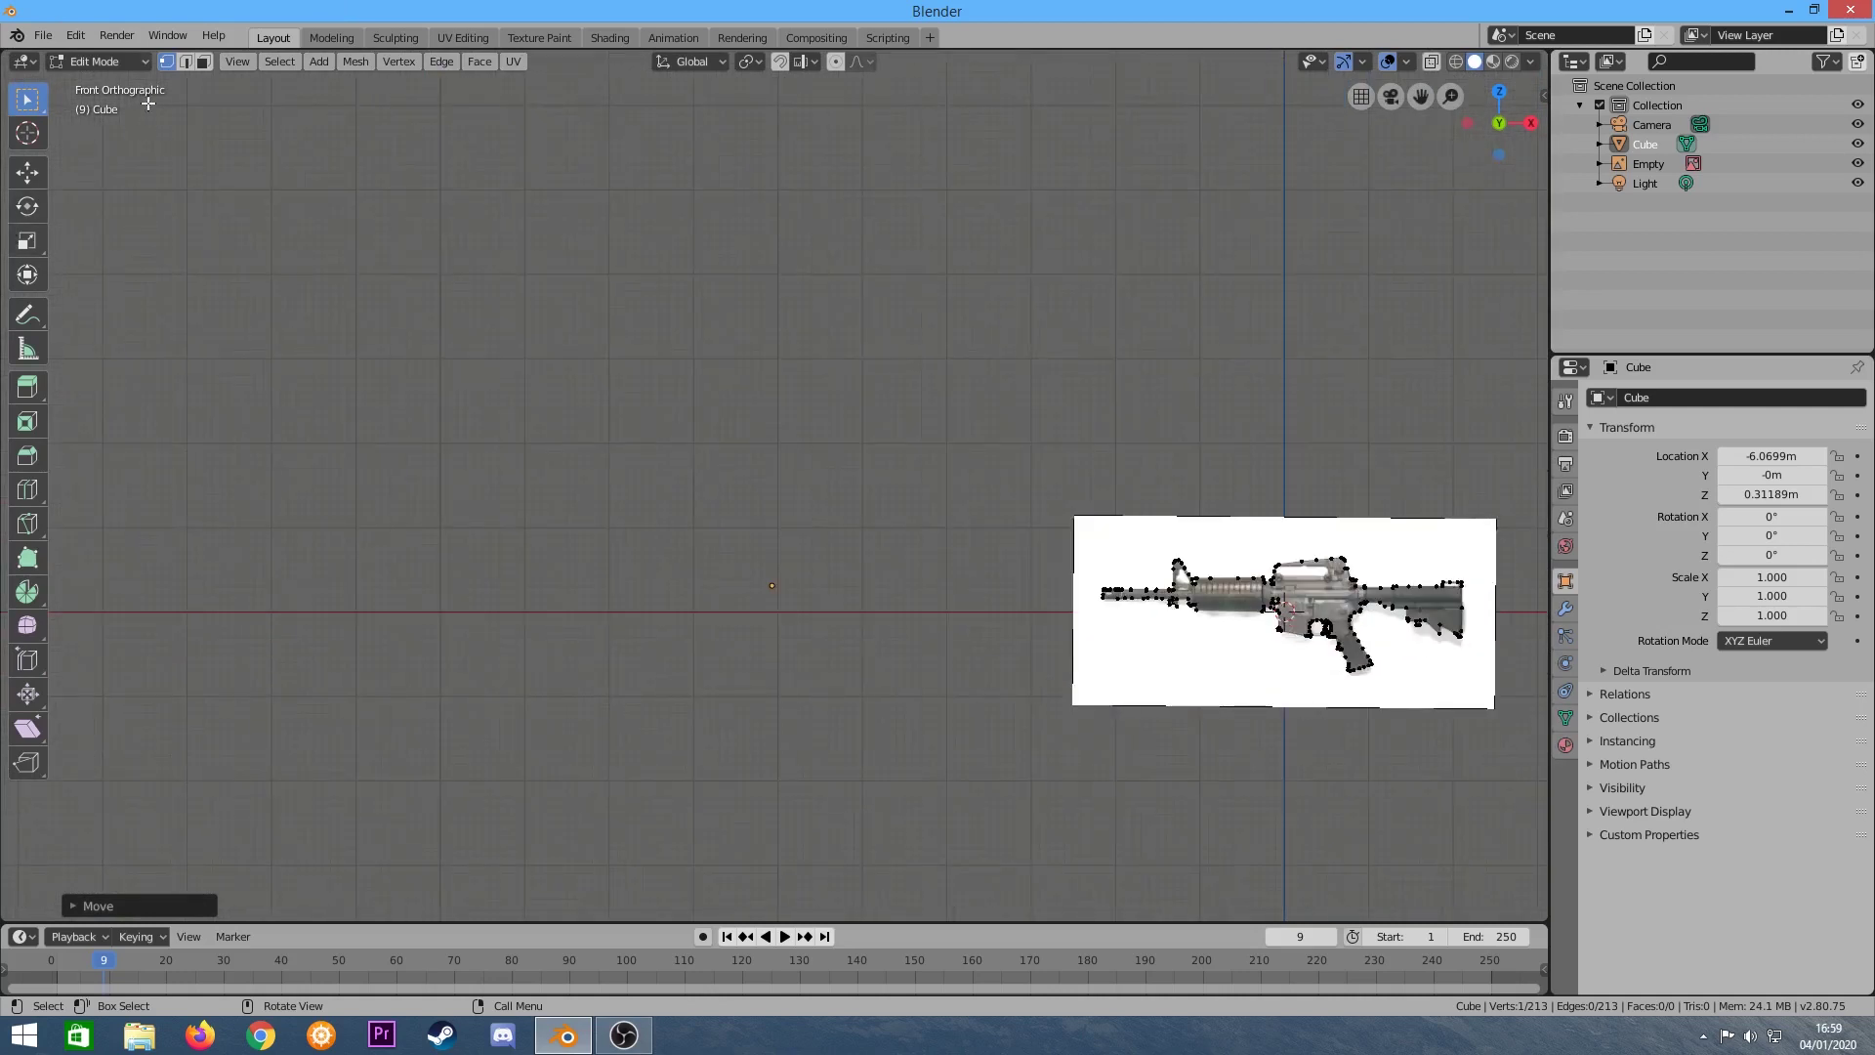
# Return to Object Mode, add a cube and move it left of the rifle.
pyautogui.click(107, 59)
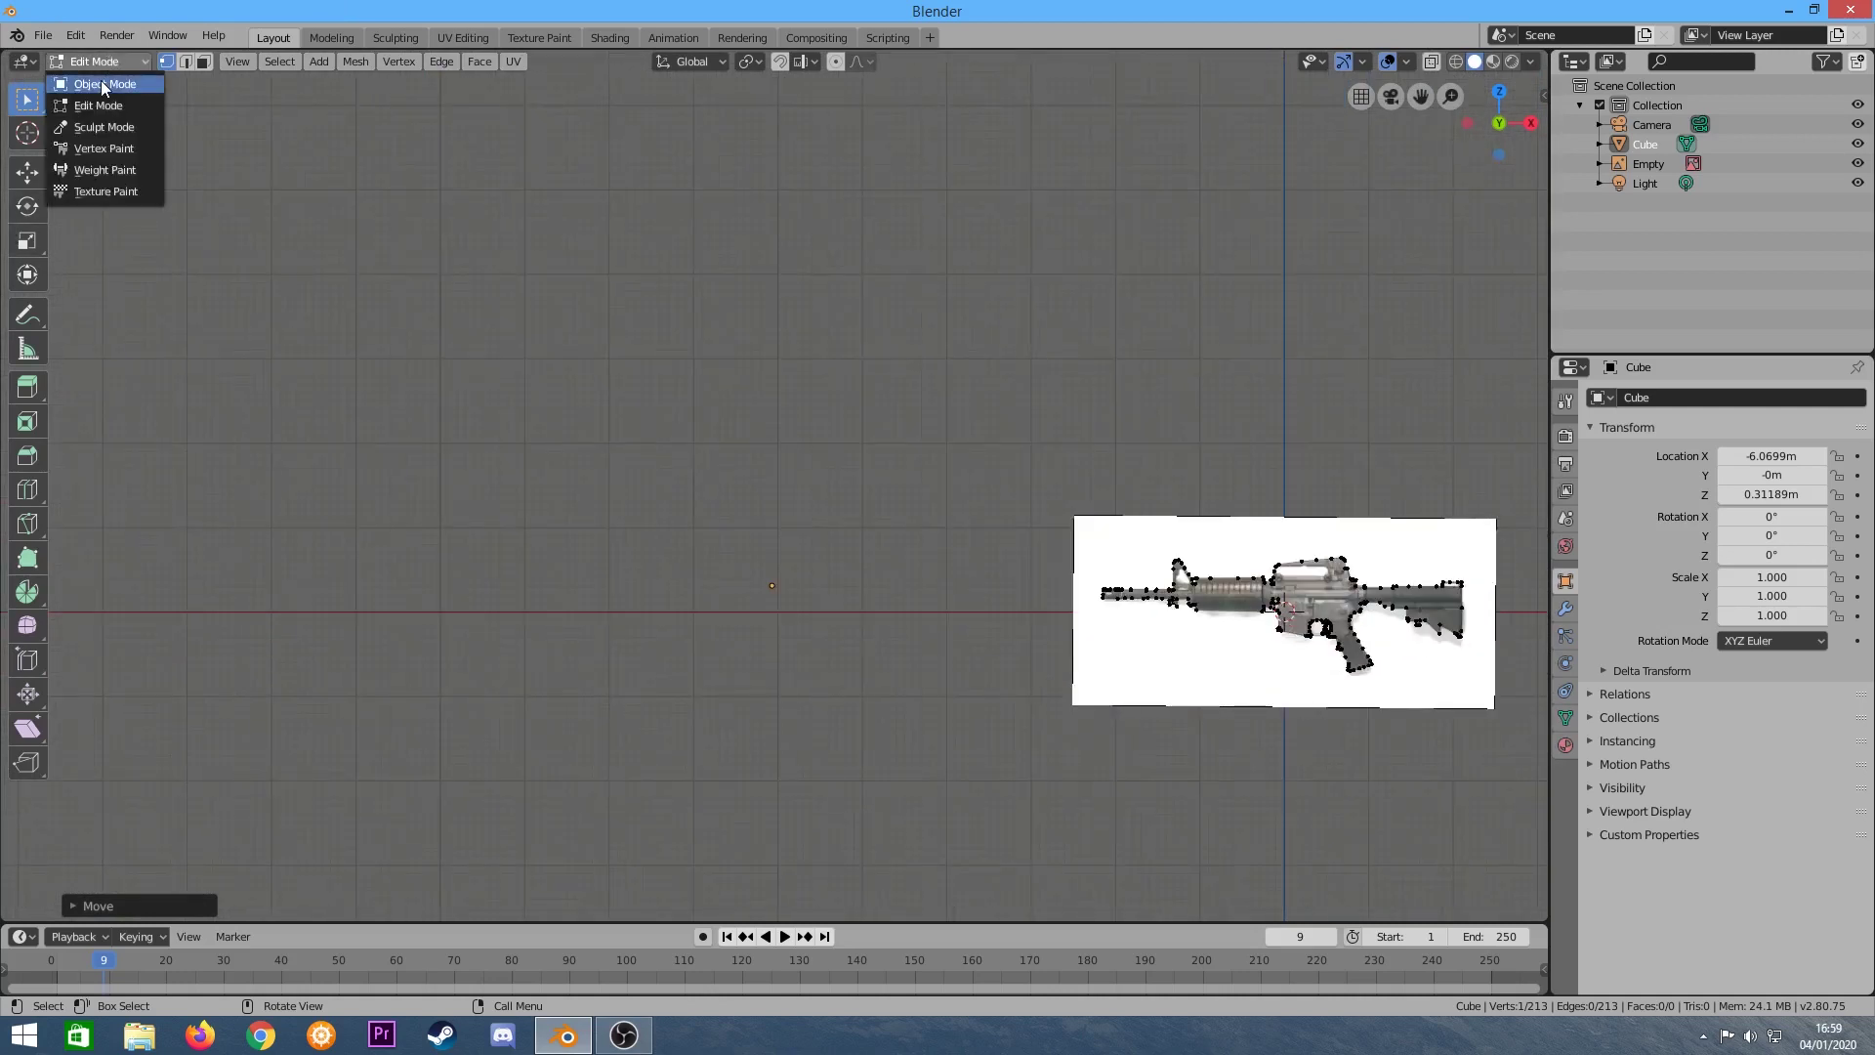
pyautogui.click(102, 83)
pyautogui.click(258, 61)
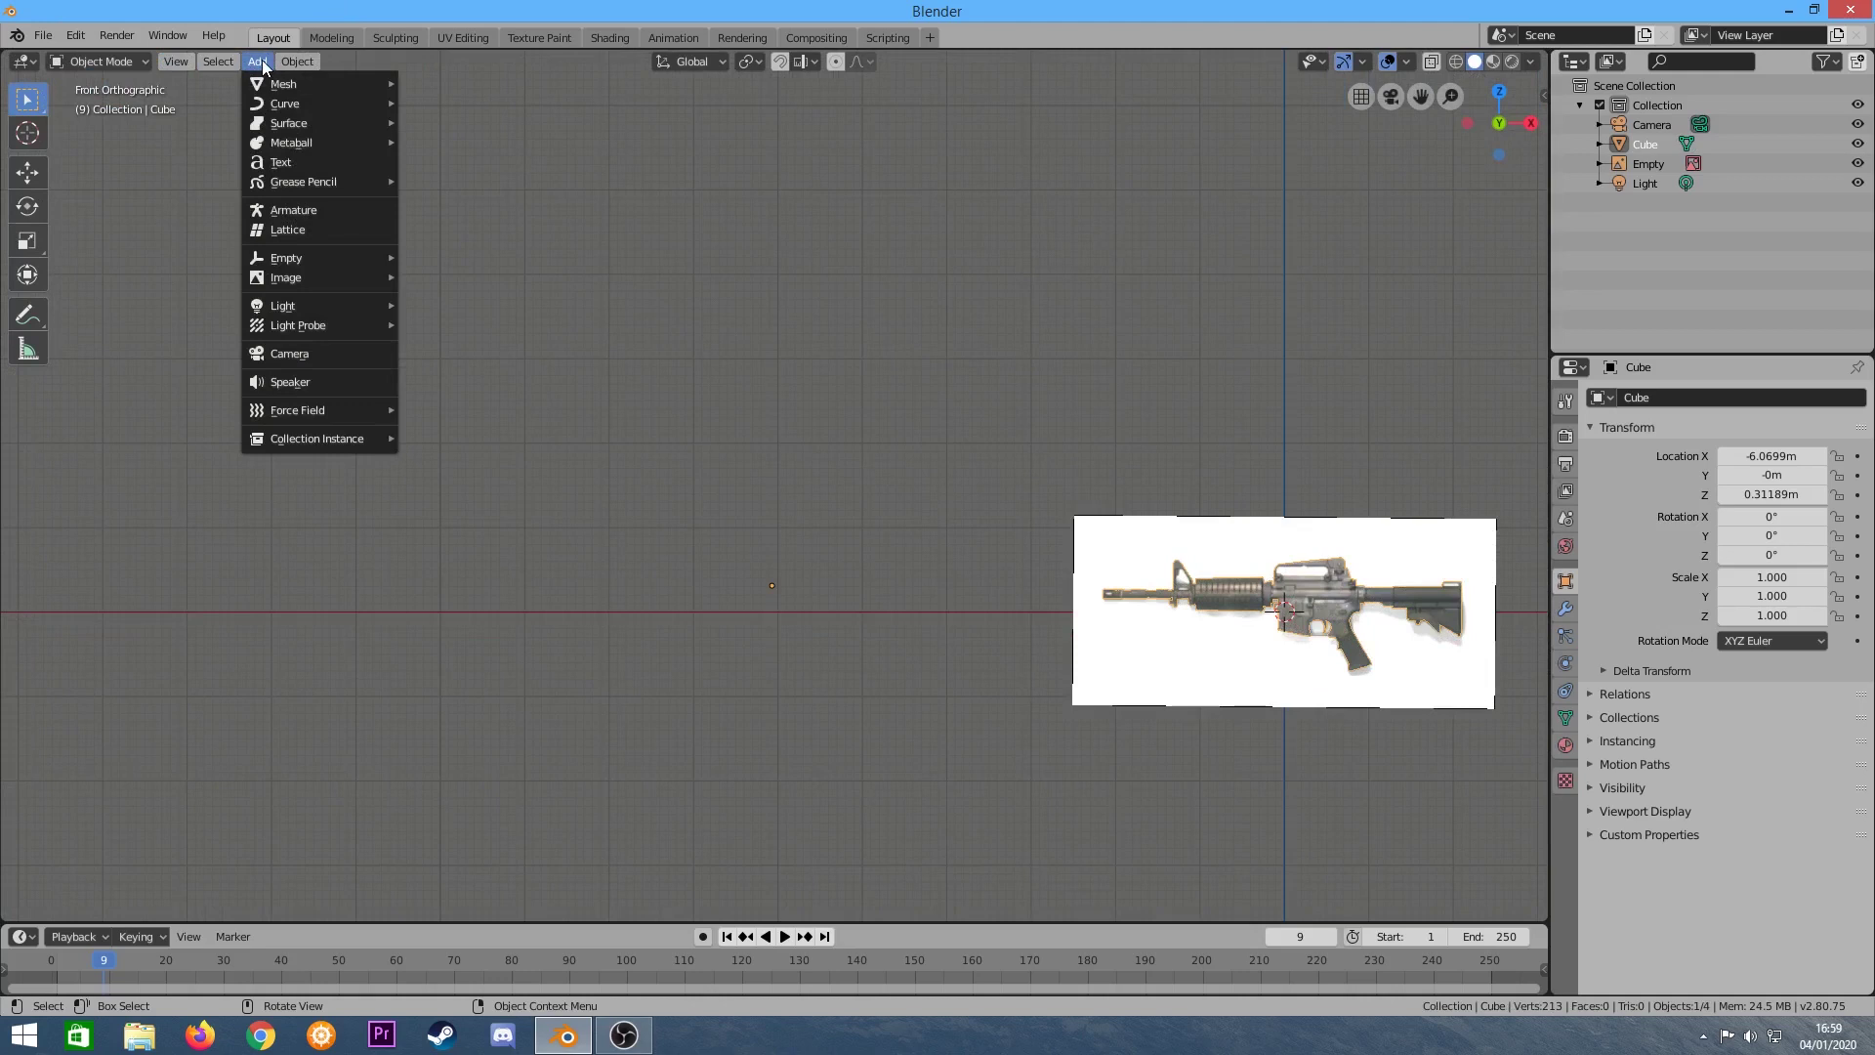
pyautogui.moveTo(283, 84)
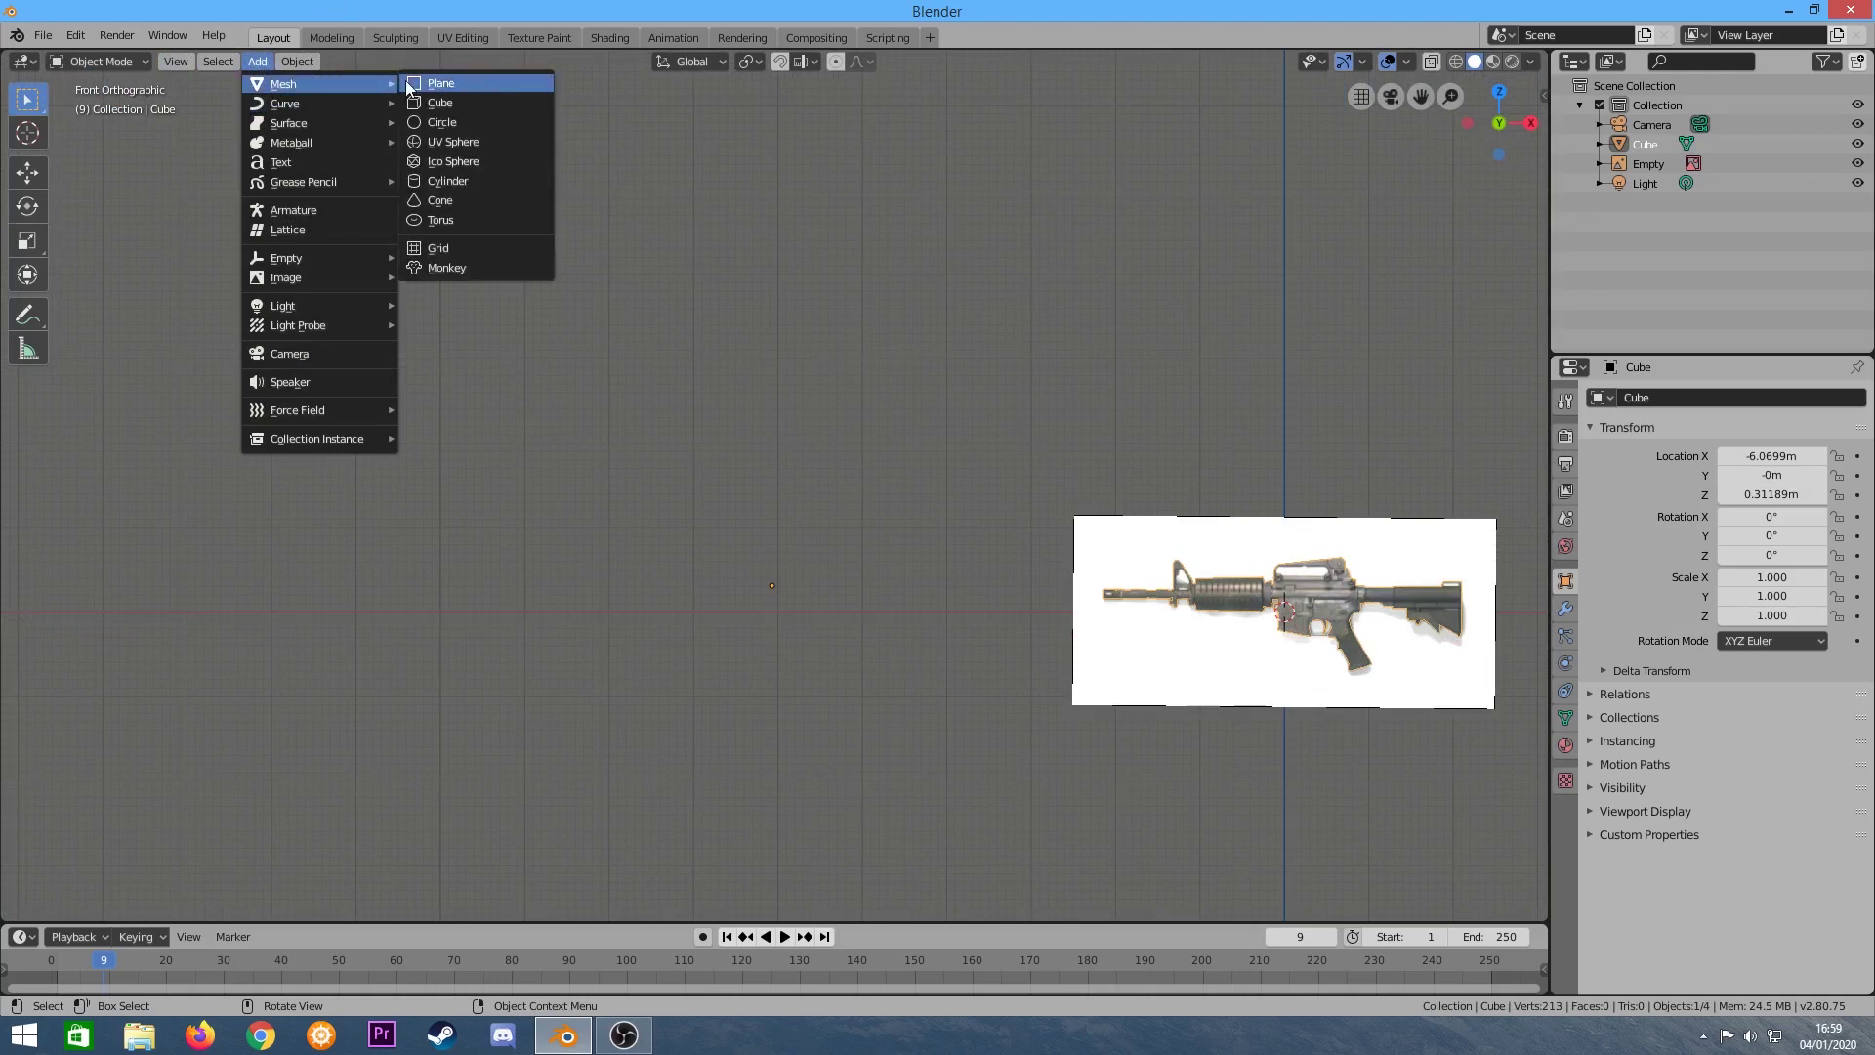
pyautogui.click(409, 96)
pyautogui.press('g')
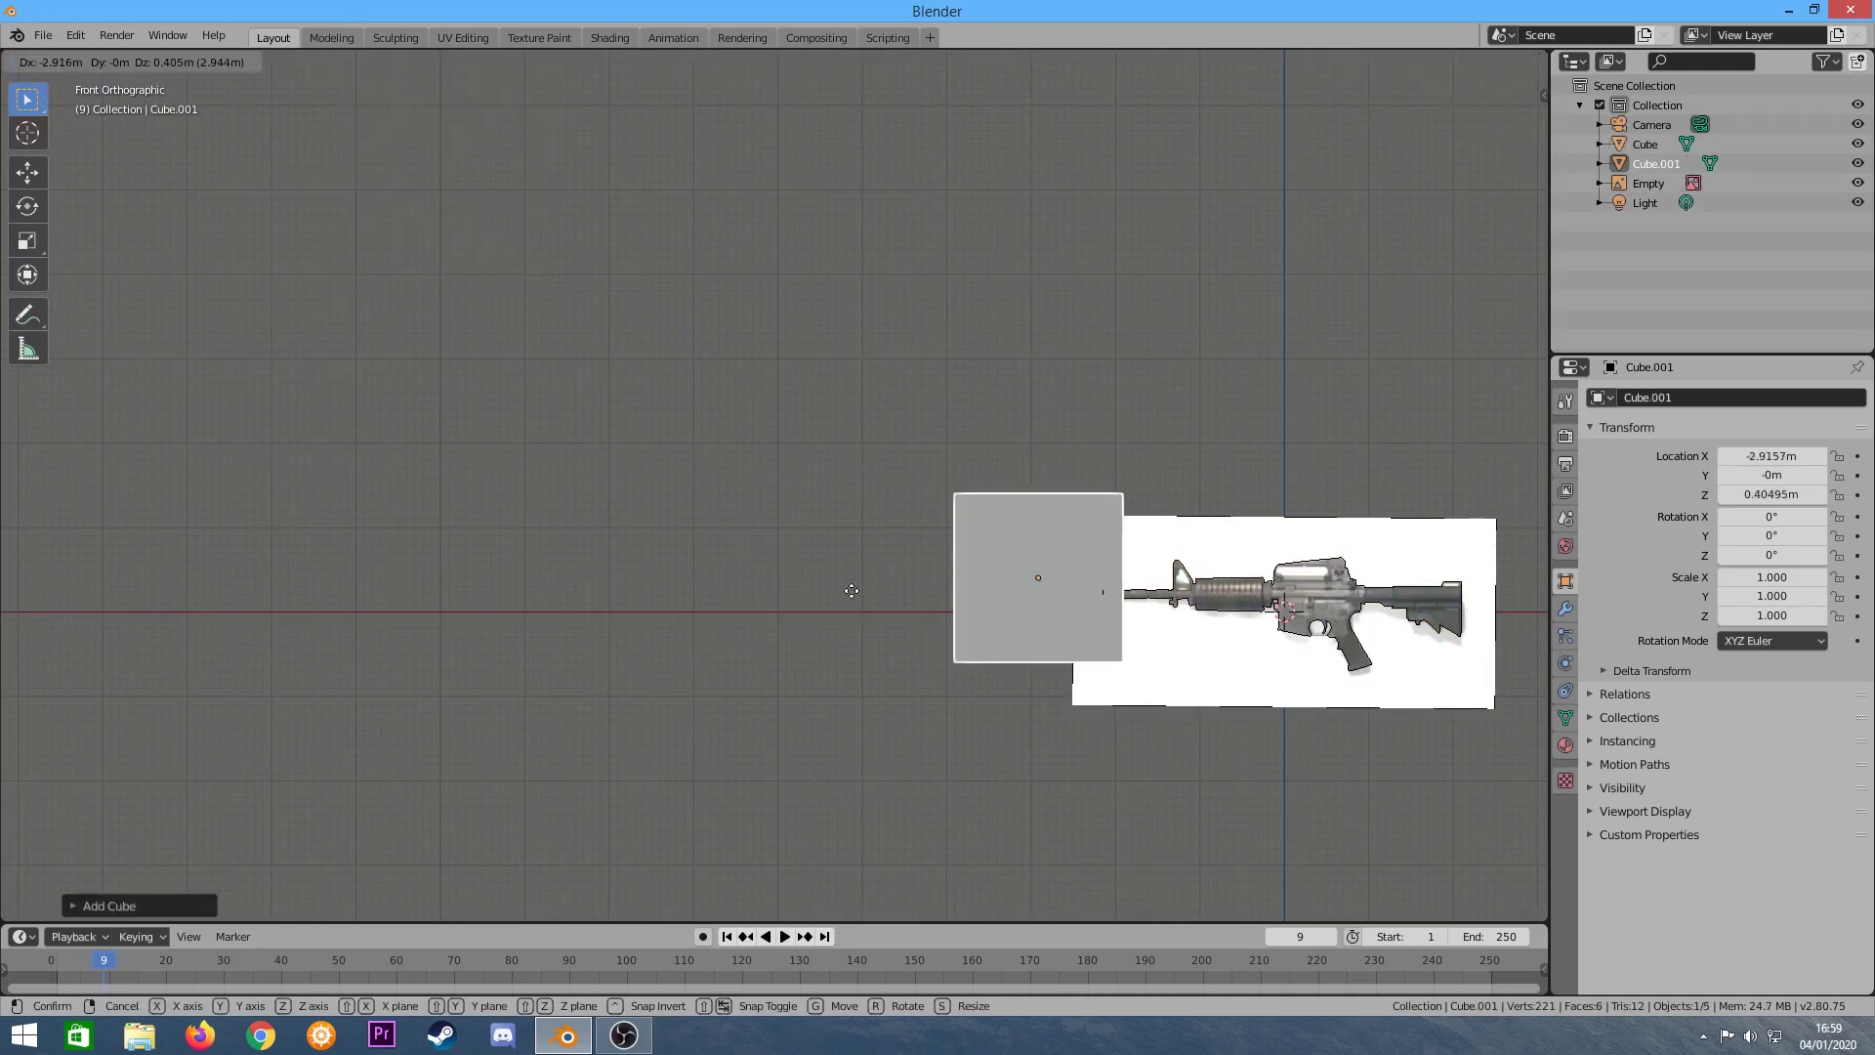
pyautogui.click(772, 586)
pyautogui.press('KP_Decimal')
# Enter Edit Mode on the cube and box-select its right-hand vertices.
pyautogui.click(98, 61)
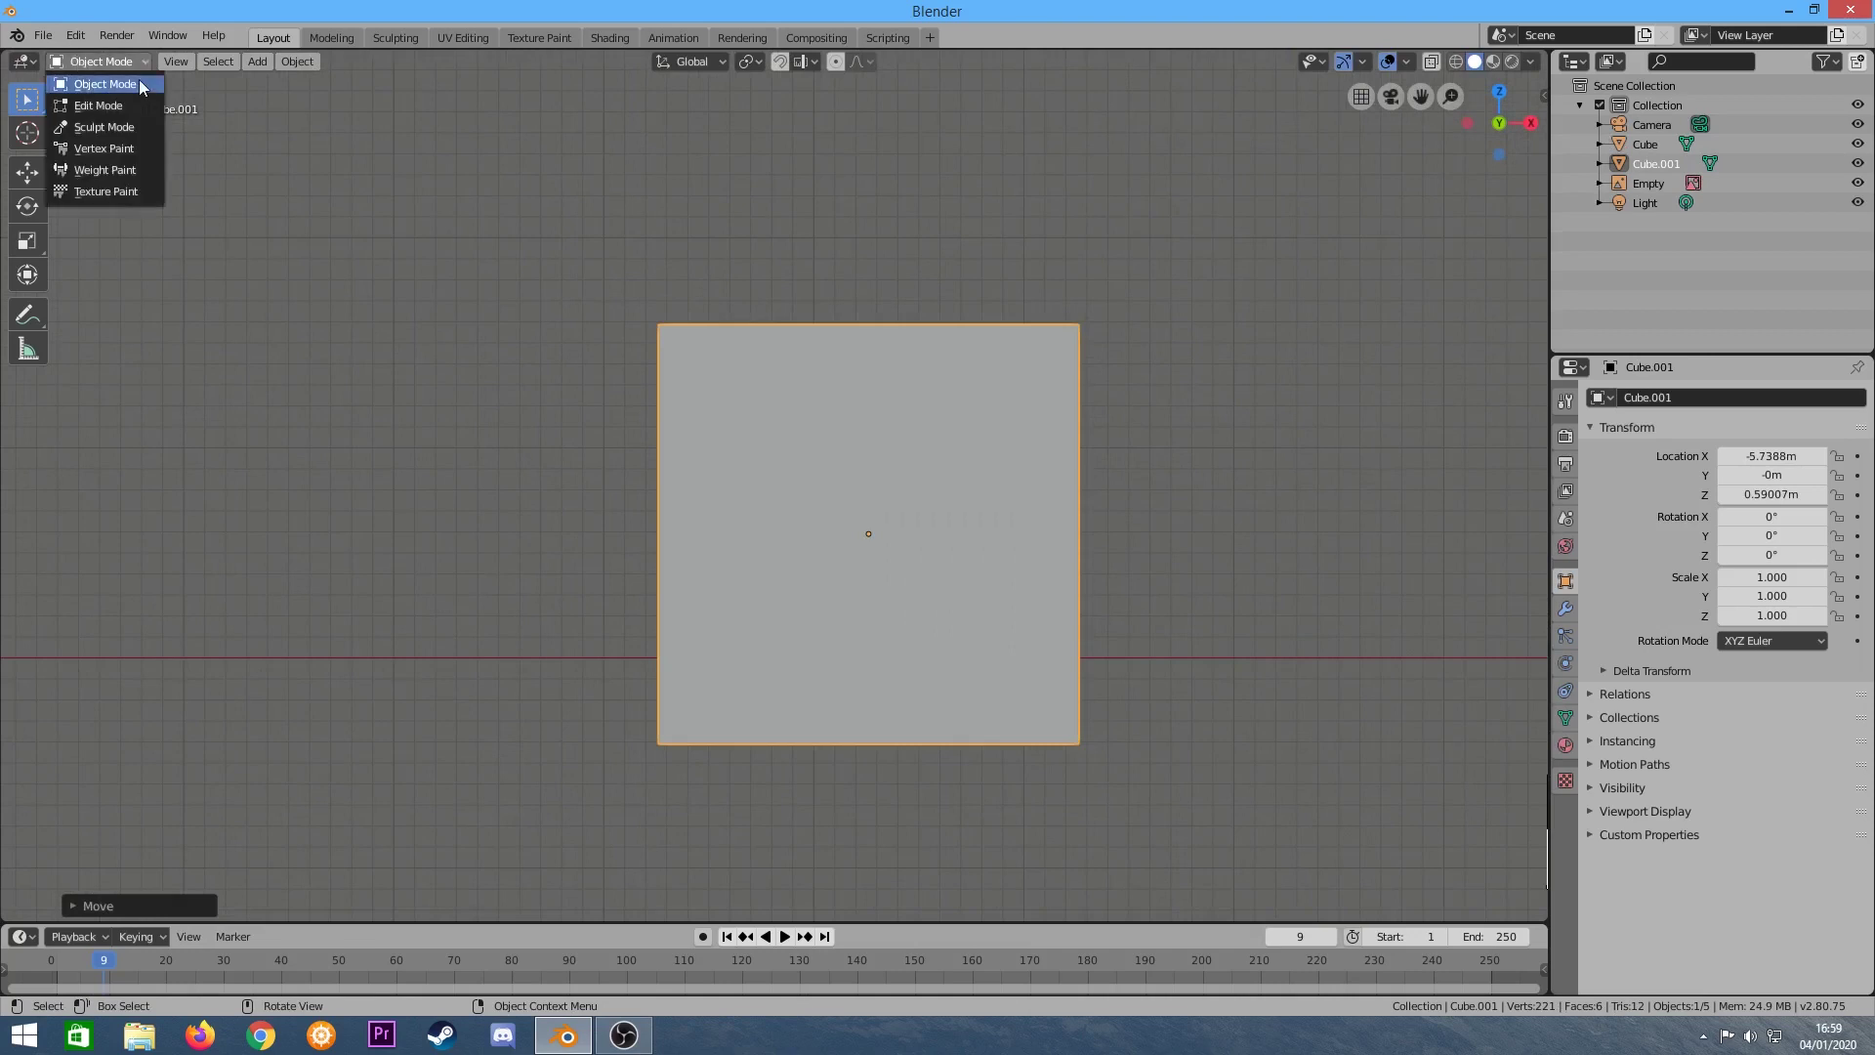
pyautogui.click(125, 104)
pyautogui.press('b')
pyautogui.moveTo(883, 372); pyautogui.dragTo(1245, 878)
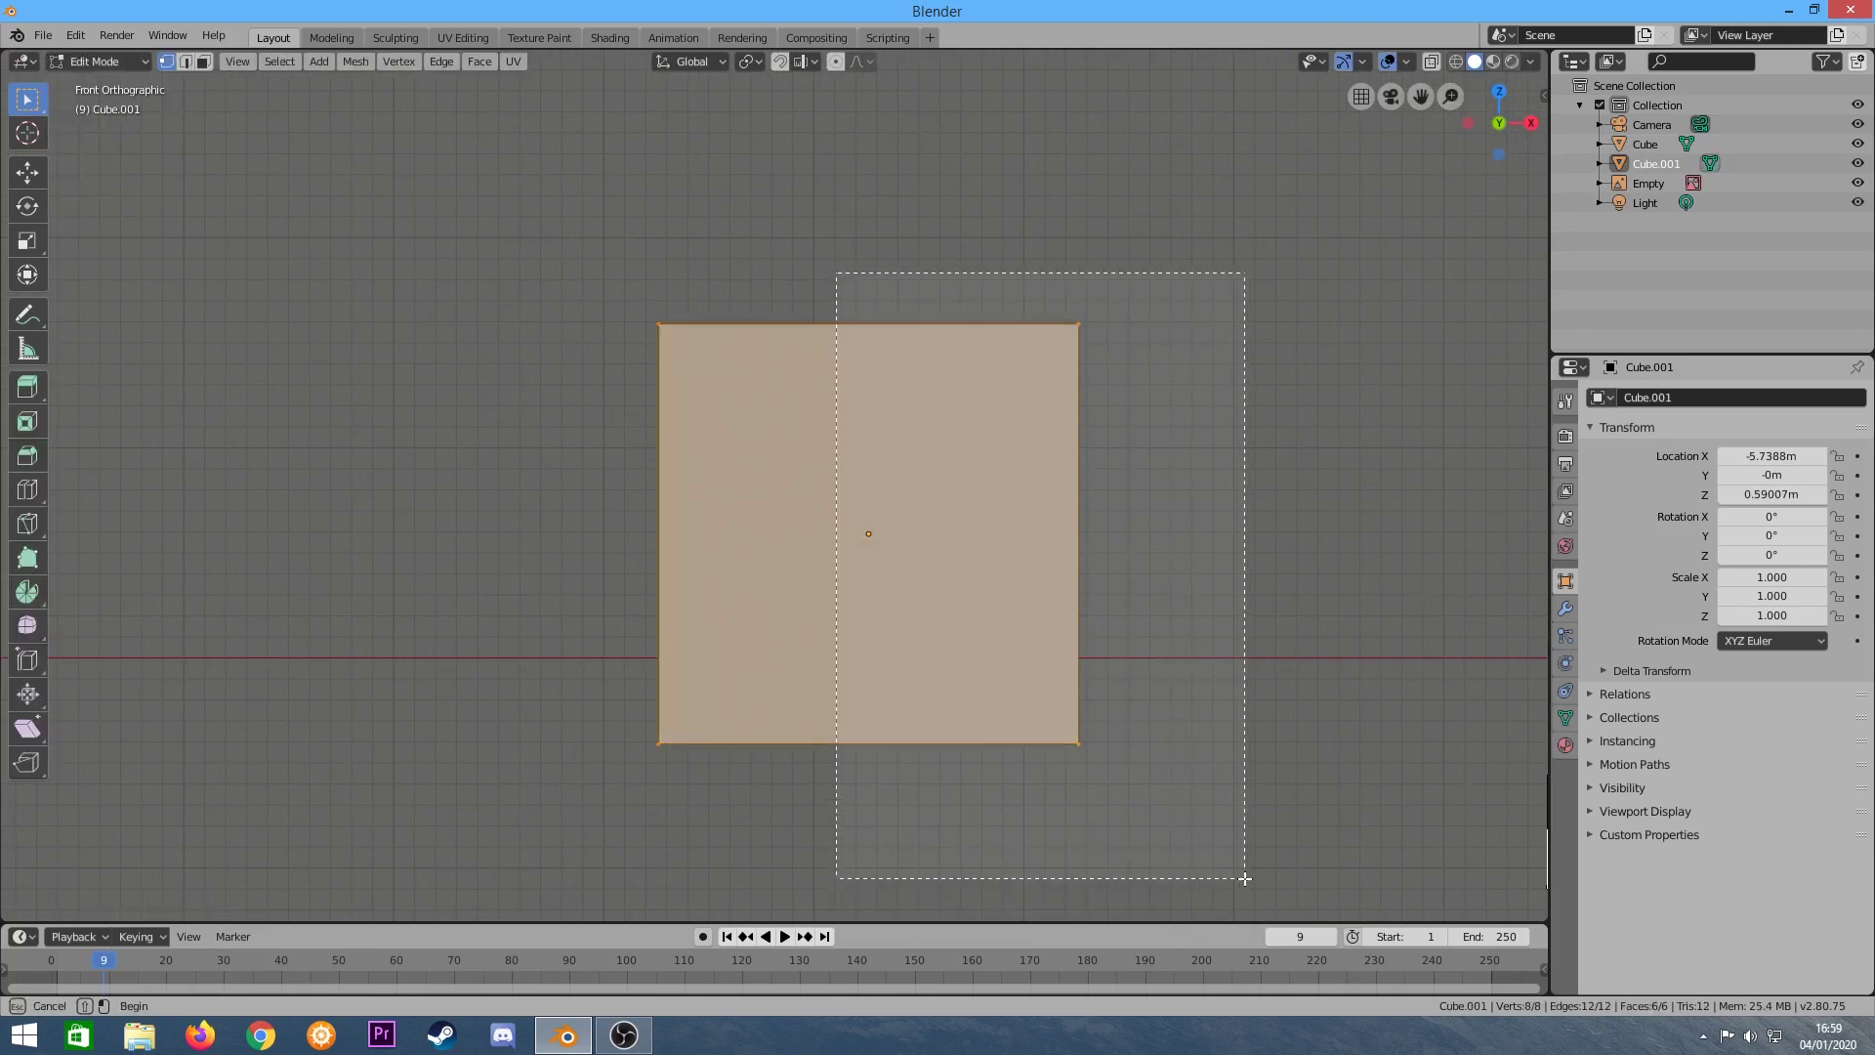
pyautogui.press('r')
pyautogui.rightClick(1171, 736)
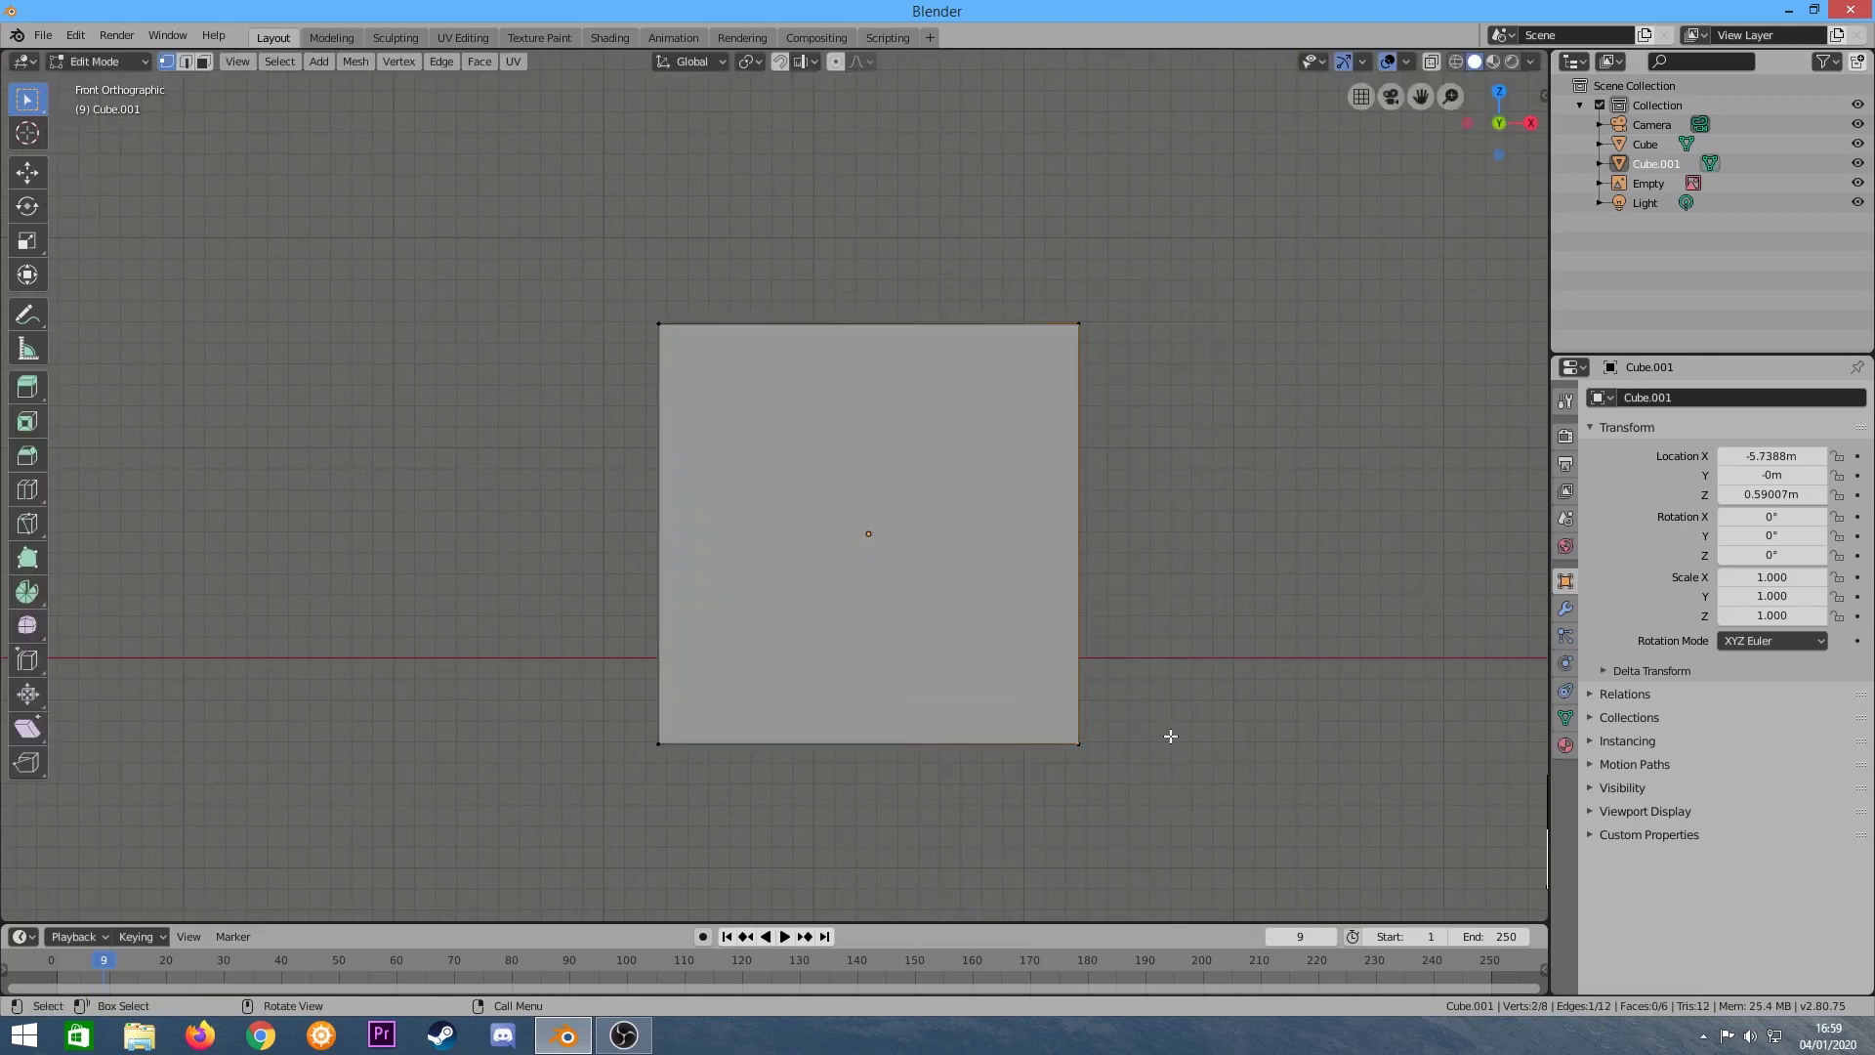
pyautogui.moveTo(1131, 817); pyautogui.dragTo(712, 190)
pyautogui.press('g')
pyautogui.rightClick(899, 286)
pyautogui.moveTo(1262, 812); pyautogui.dragTo(689, 141)
# Delete the cube's right-hand vertices and its face, leaving only an outline.
pyautogui.press('x')
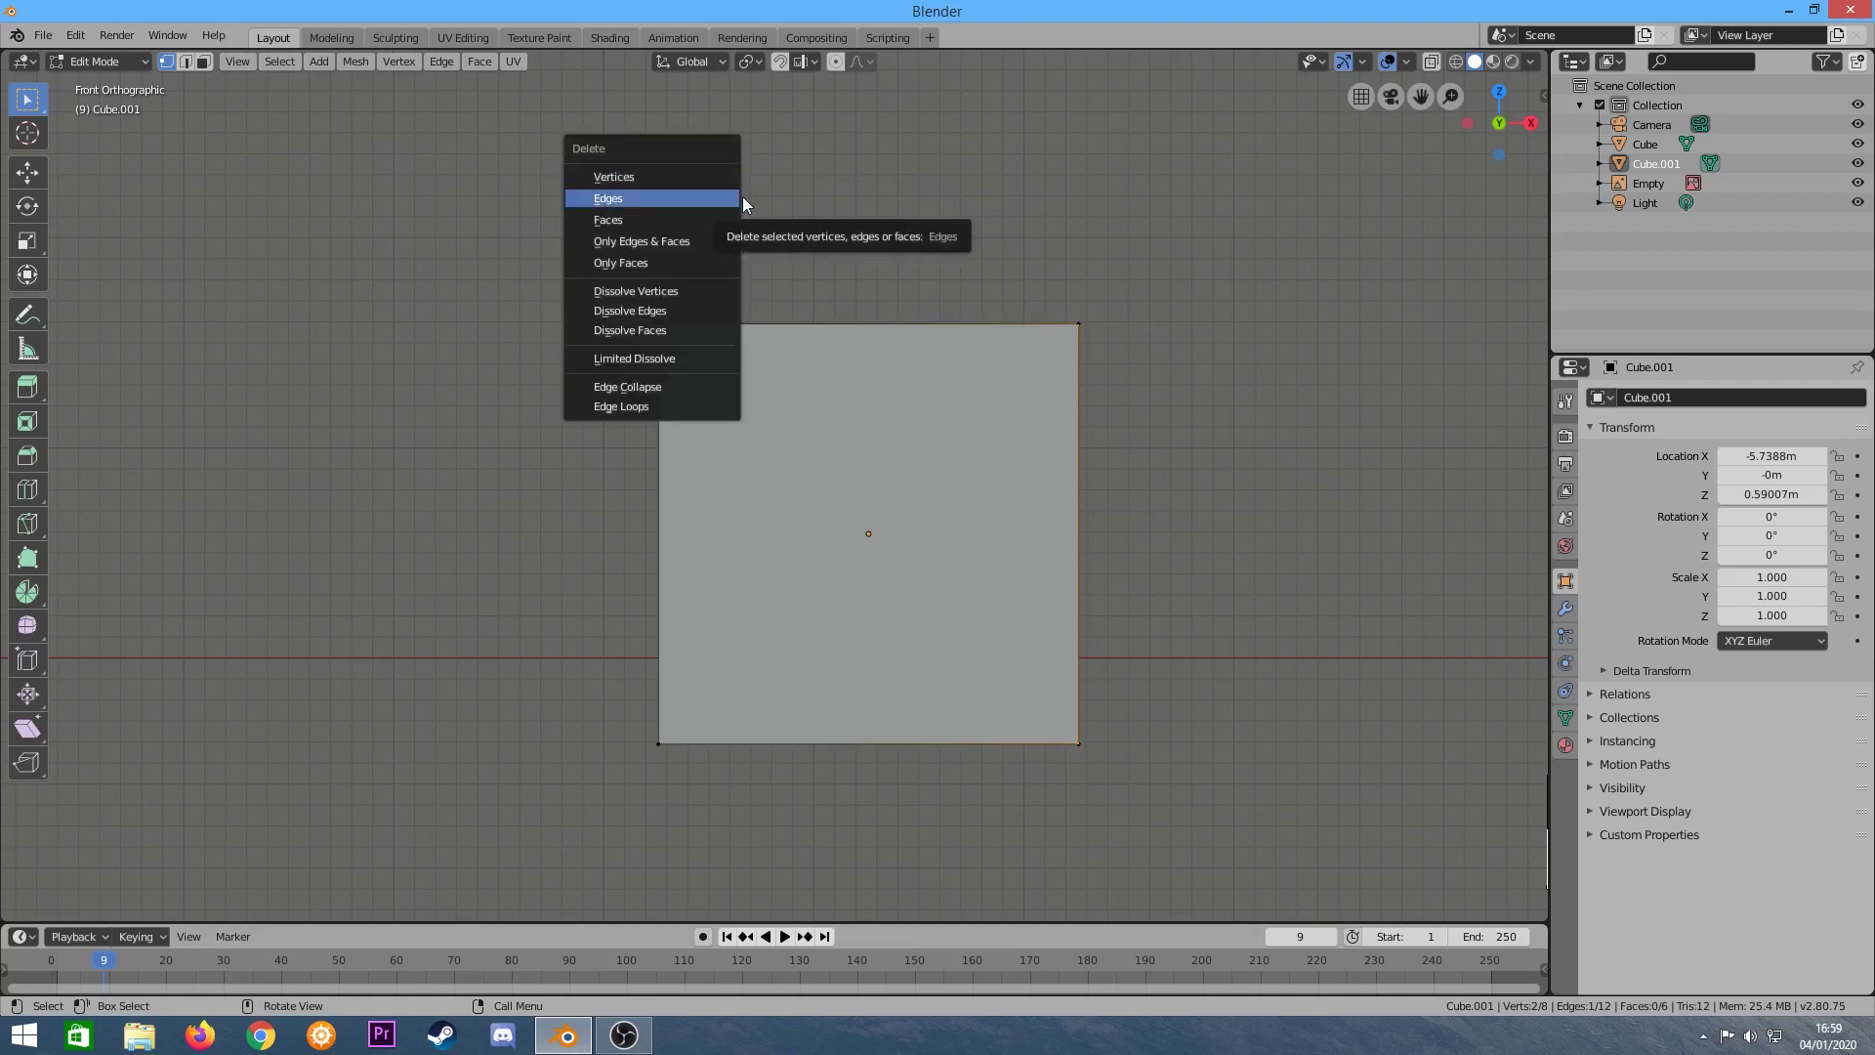
pyautogui.press('Escape')
pyautogui.press('x')
pyautogui.click(846, 233)
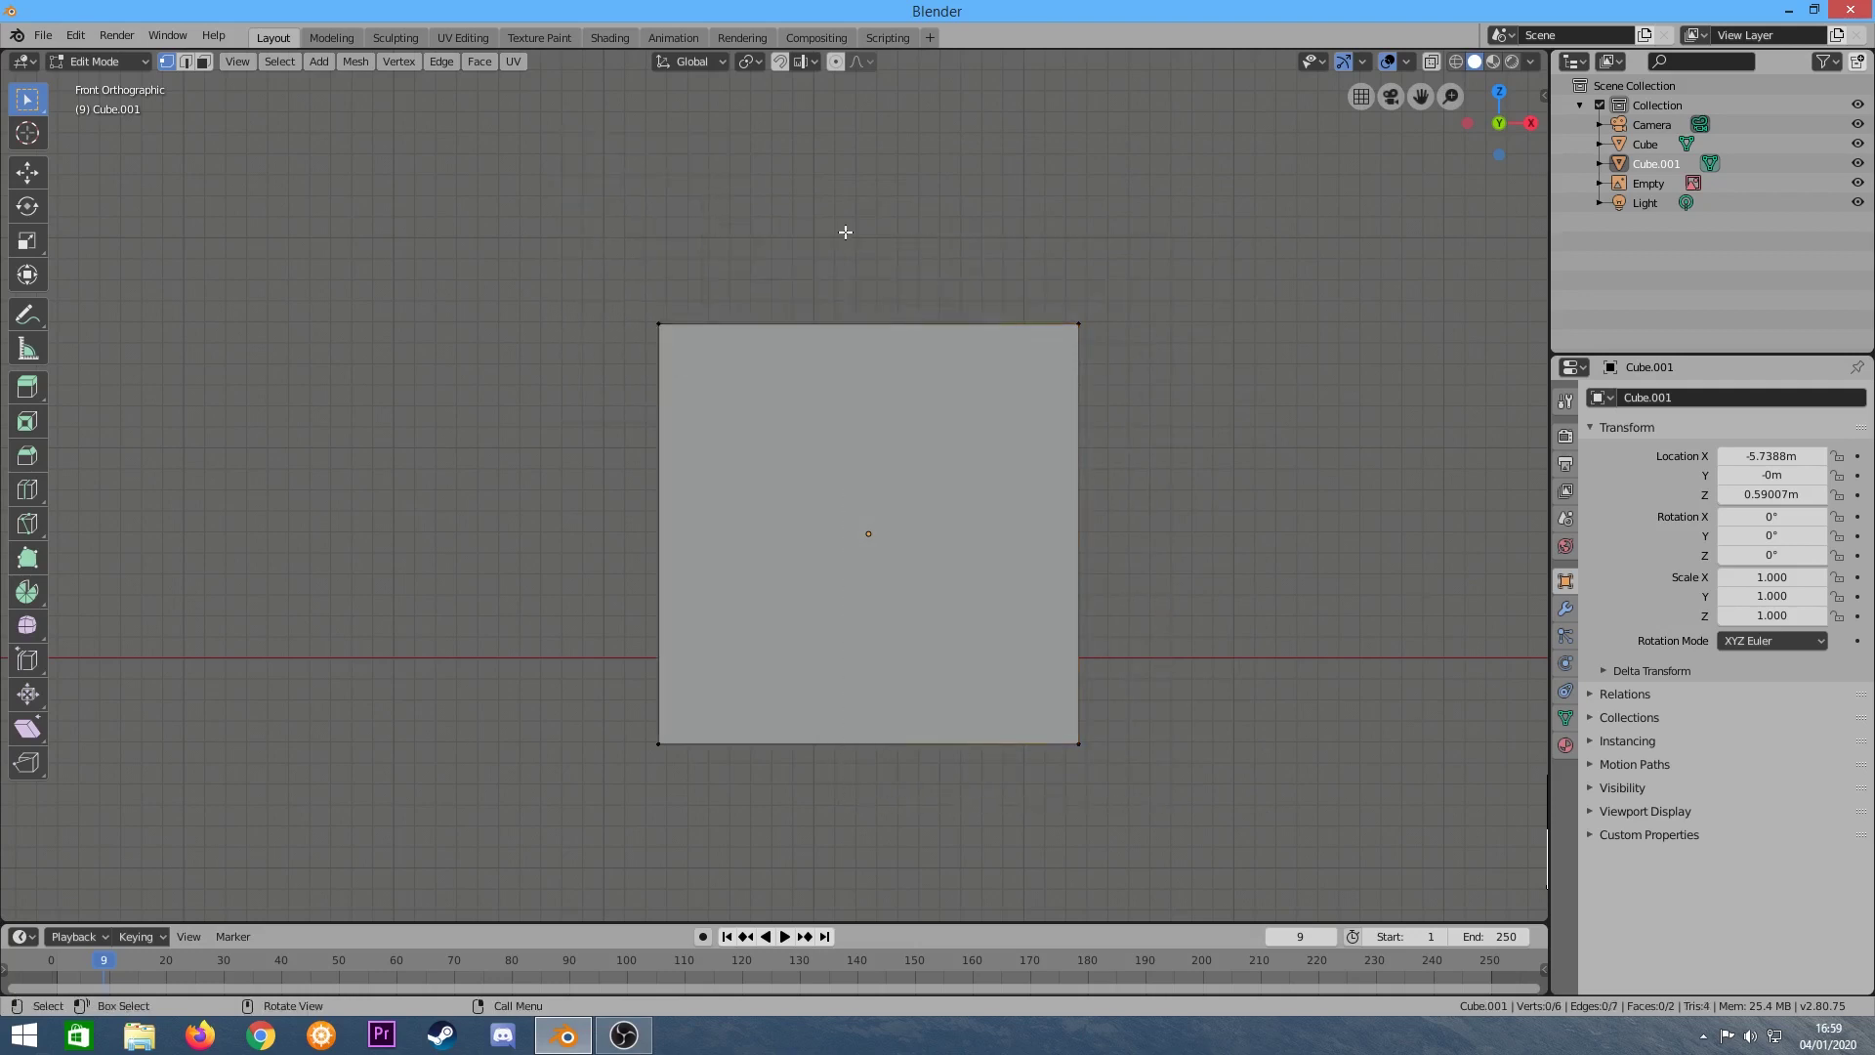
pyautogui.moveTo(1169, 903); pyautogui.dragTo(841, 276)
pyautogui.press('x')
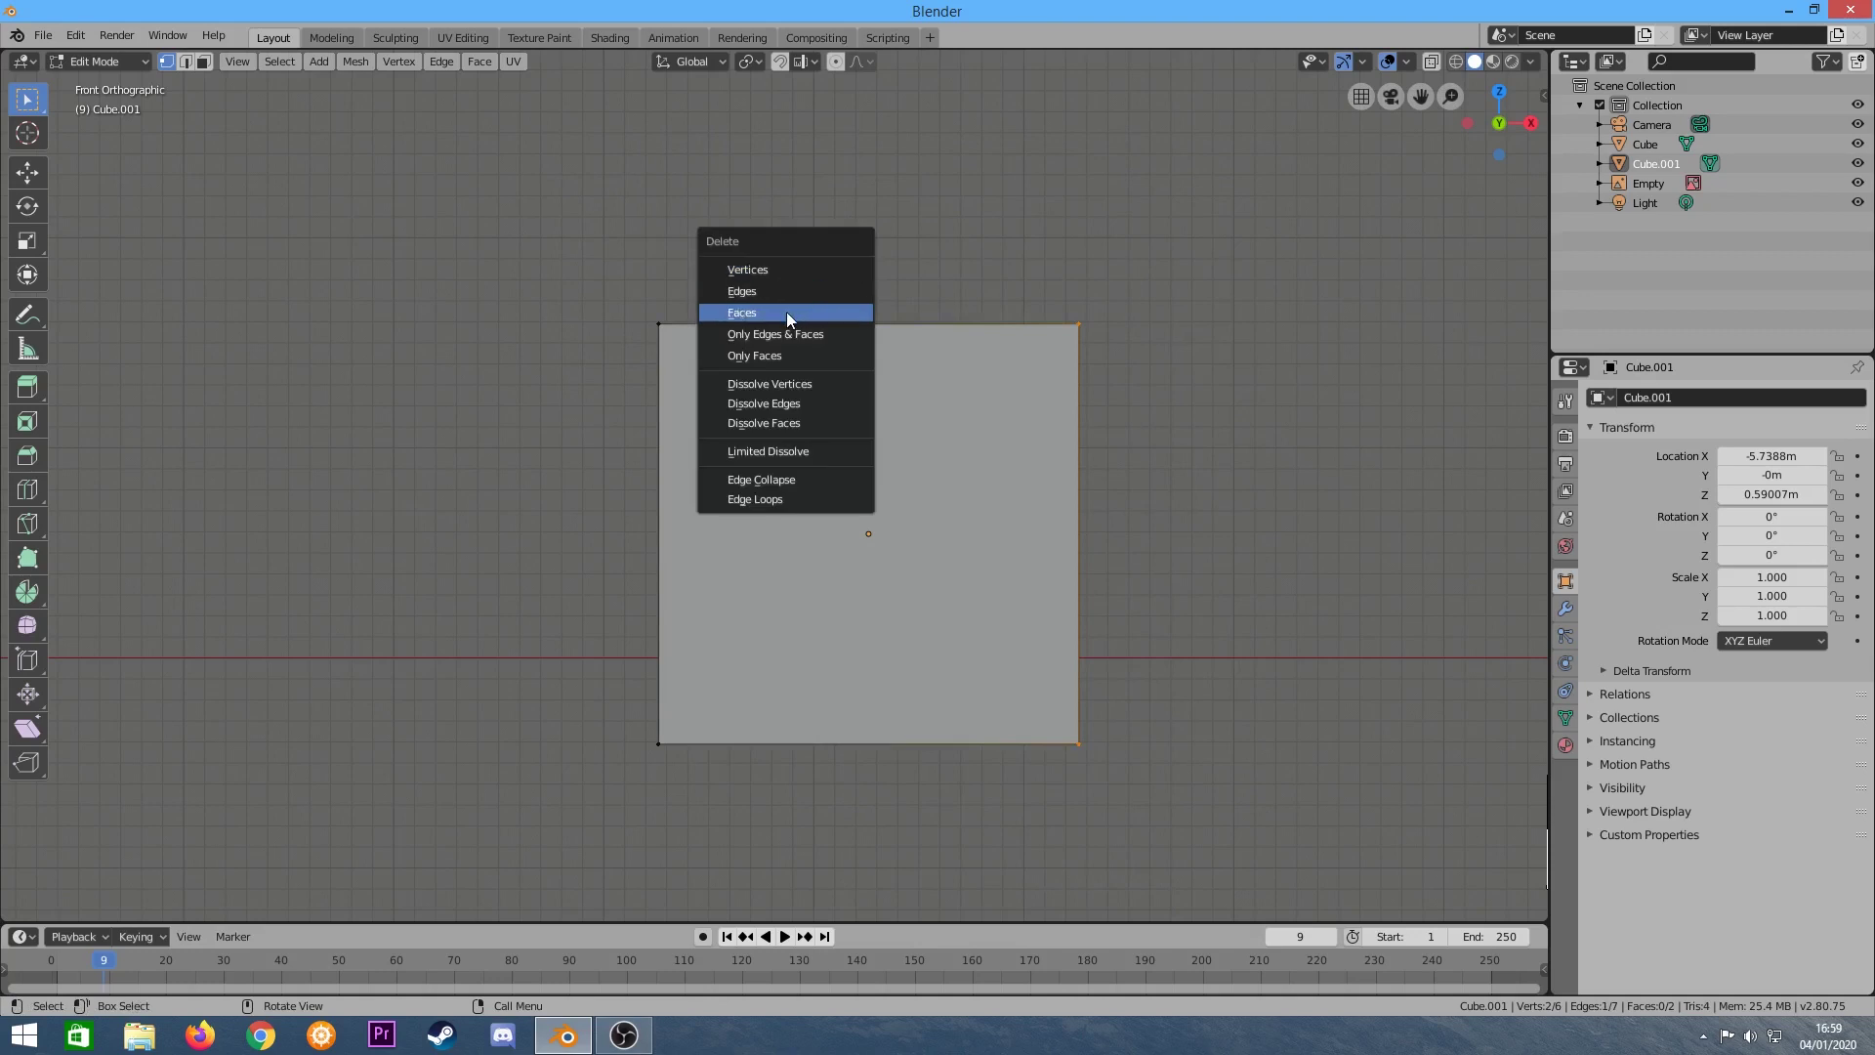
pyautogui.click(787, 310)
pyautogui.moveTo(1109, 748); pyautogui.dragTo(803, 236)
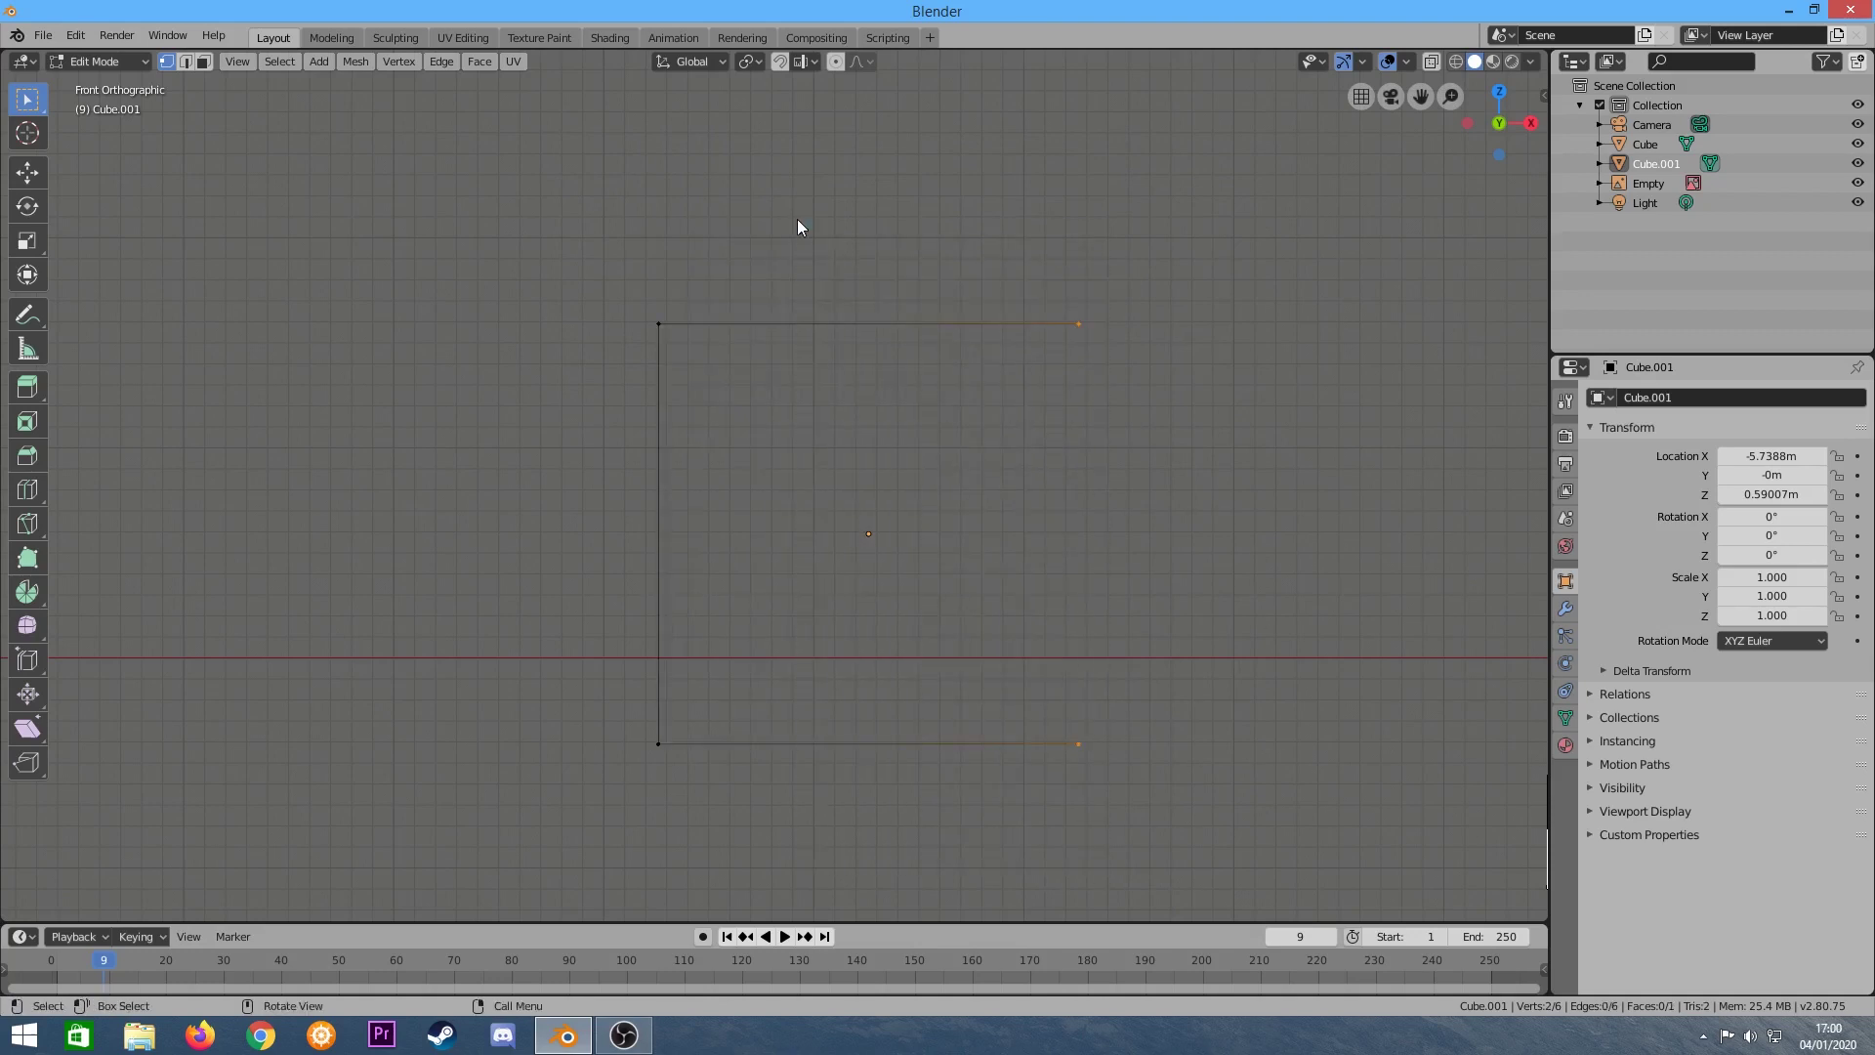
pyautogui.press('x')
pyautogui.click(794, 197)
# Delete the lower vertices until only two vertices and one edge remain.
pyautogui.moveTo(1109, 816); pyautogui.dragTo(348, 507)
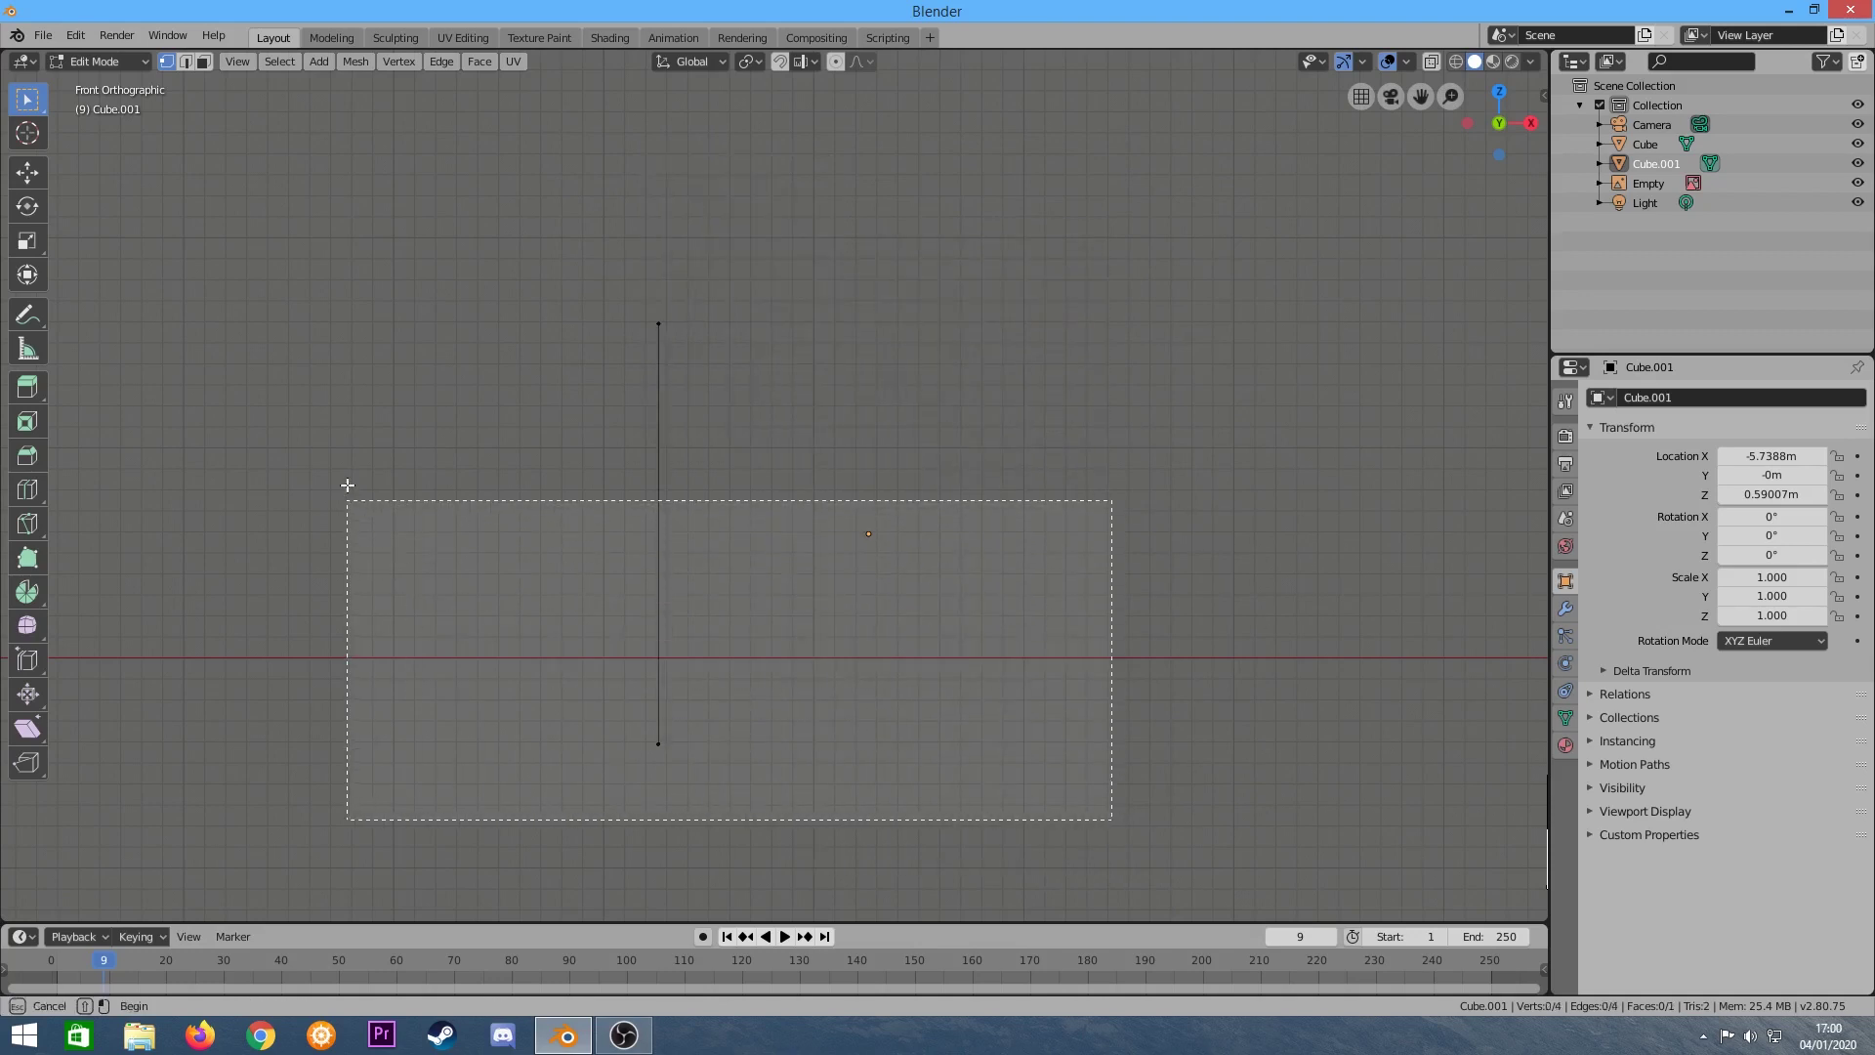
pyautogui.press('x')
pyautogui.press('Escape')
pyautogui.press('space')
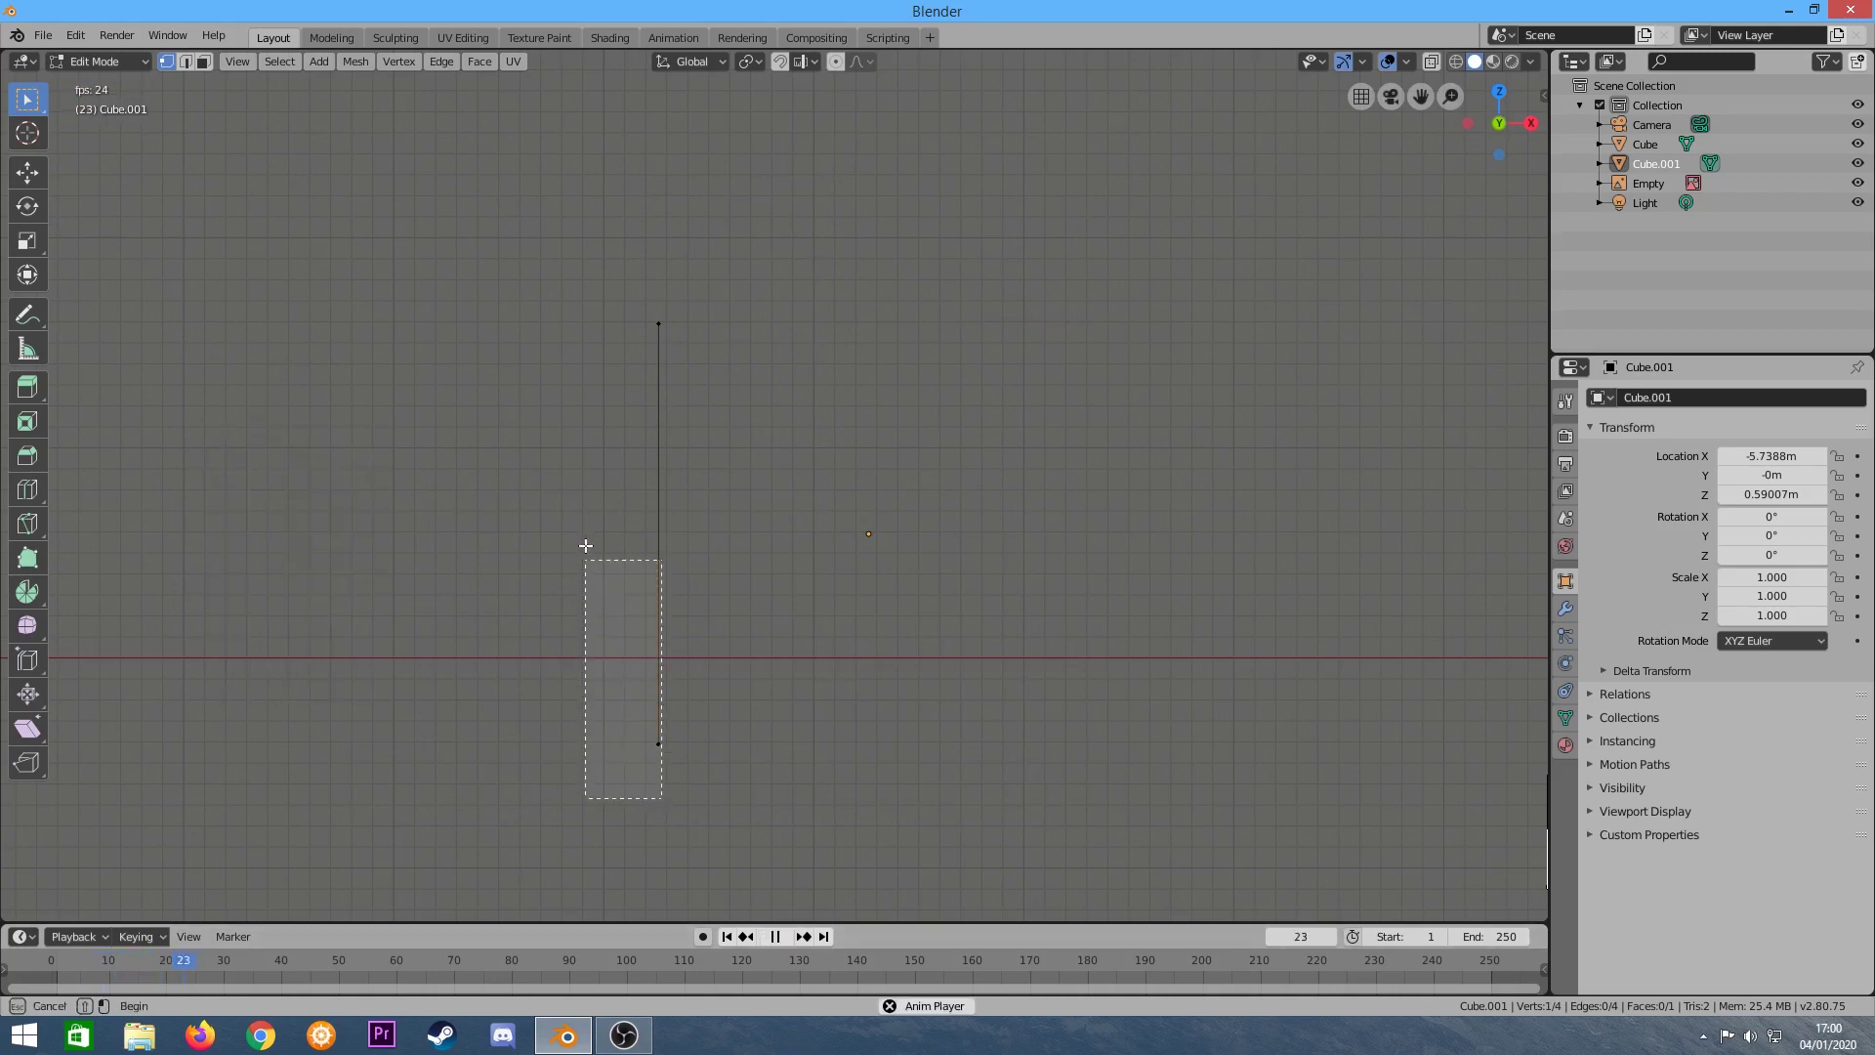
pyautogui.press('space')
pyautogui.moveTo(692, 801); pyautogui.dragTo(565, 510)
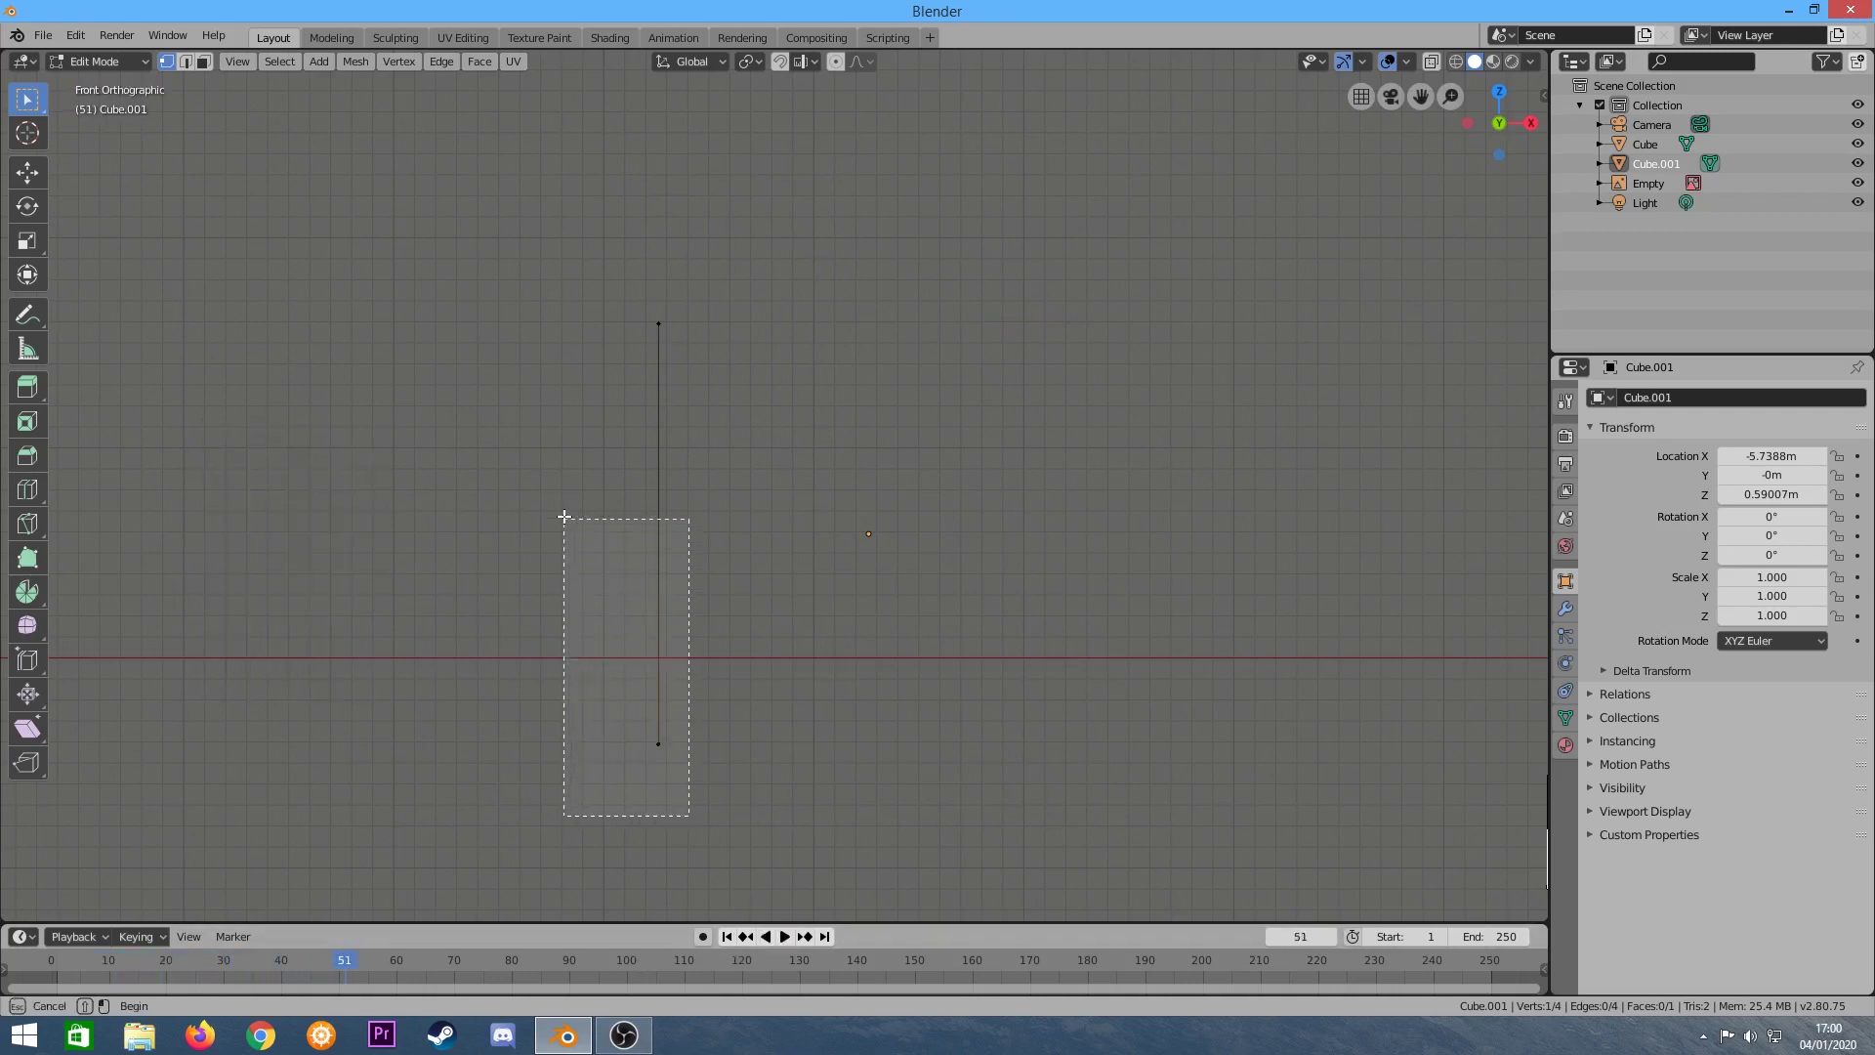
pyautogui.moveTo(347, 292); pyautogui.dragTo(360, 365)
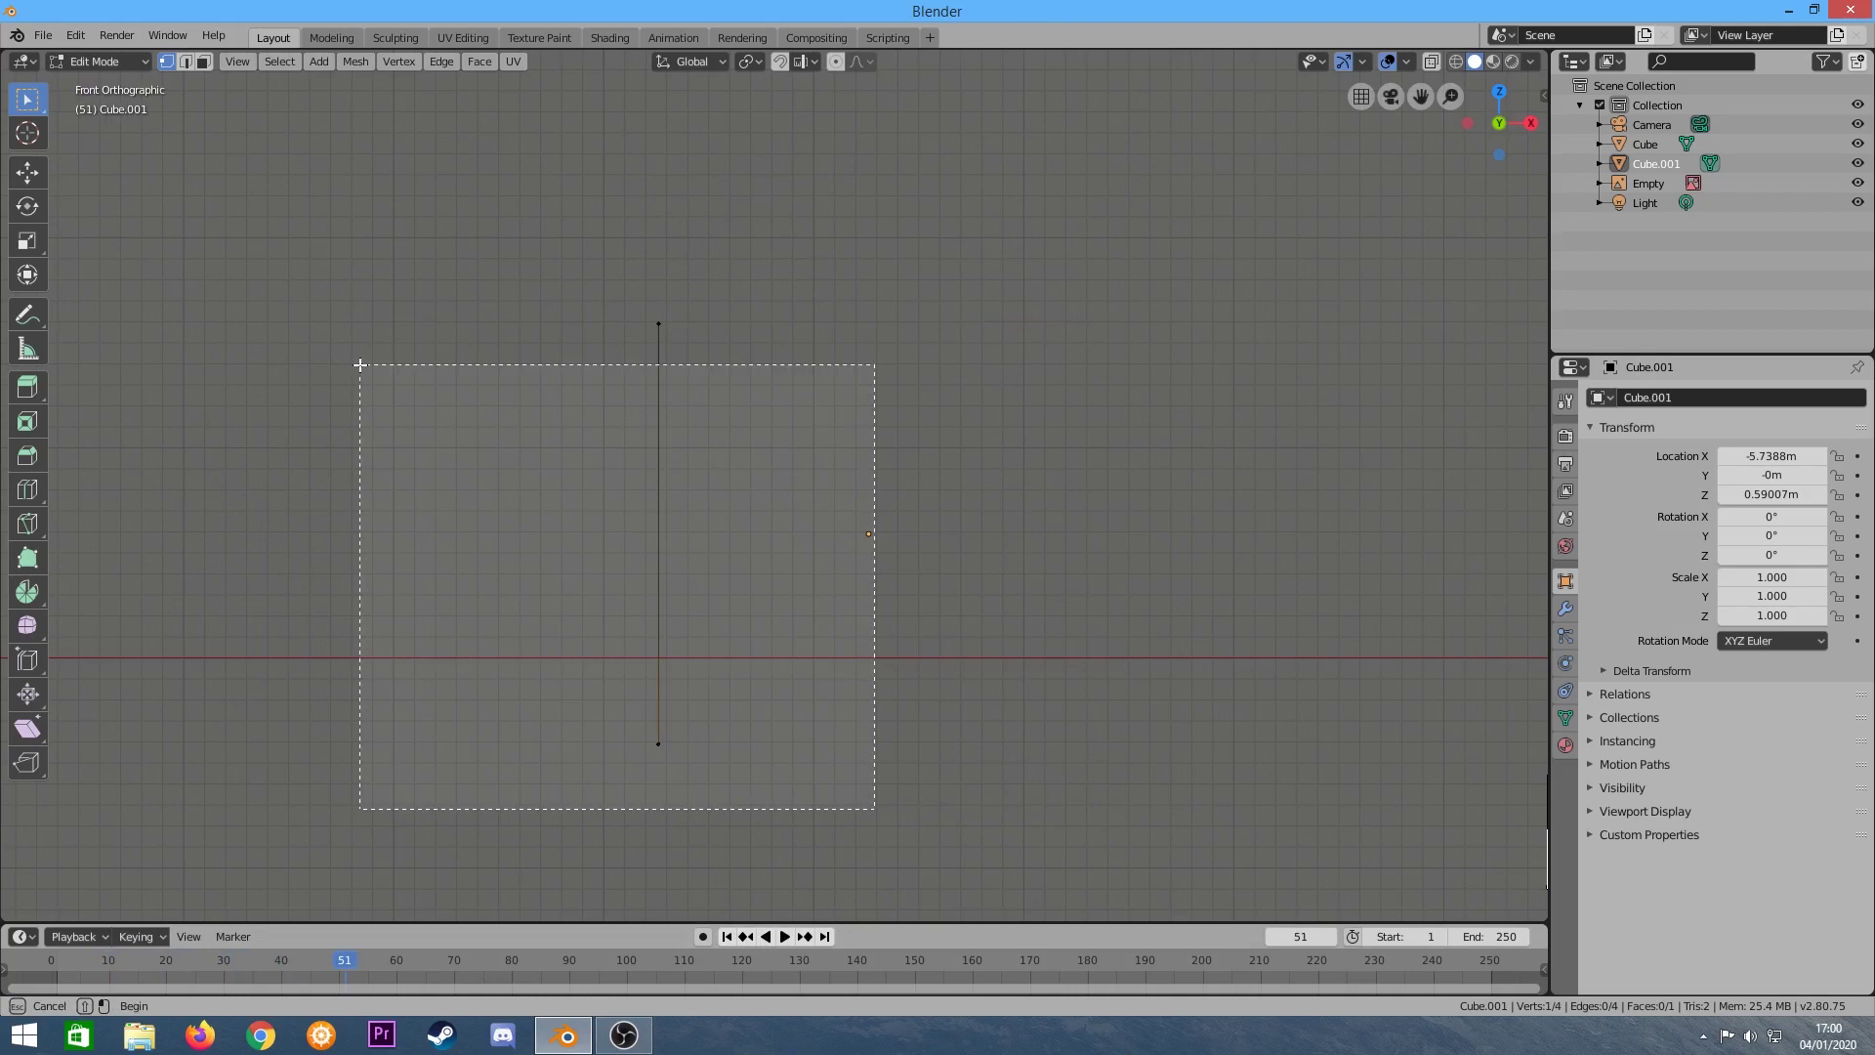
pyautogui.moveTo(959, 795)
pyautogui.mouseDown()
pyautogui.moveTo(406, 469)
pyautogui.moveTo(926, 857)
pyautogui.mouseUp()
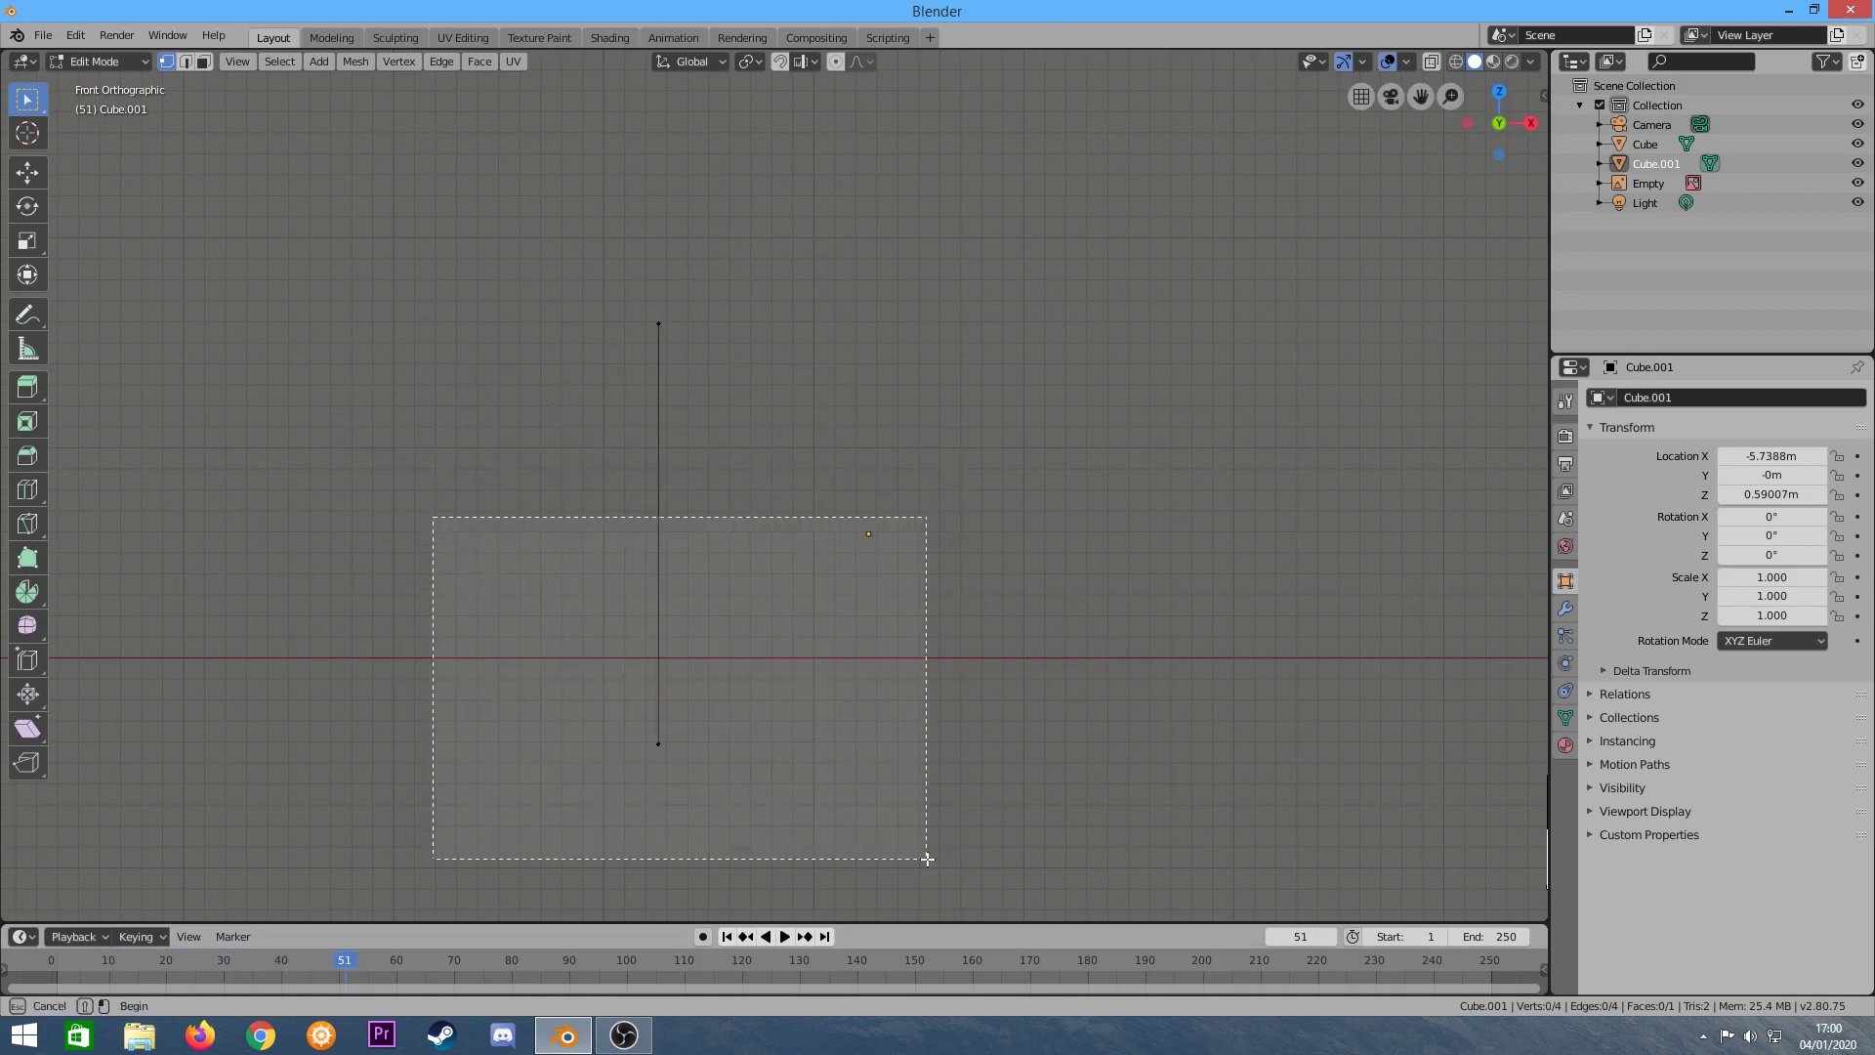
pyautogui.press('x')
pyautogui.click(479, 422)
pyautogui.moveTo(646, 700); pyautogui.dragTo(747, 789)
pyautogui.press('x')
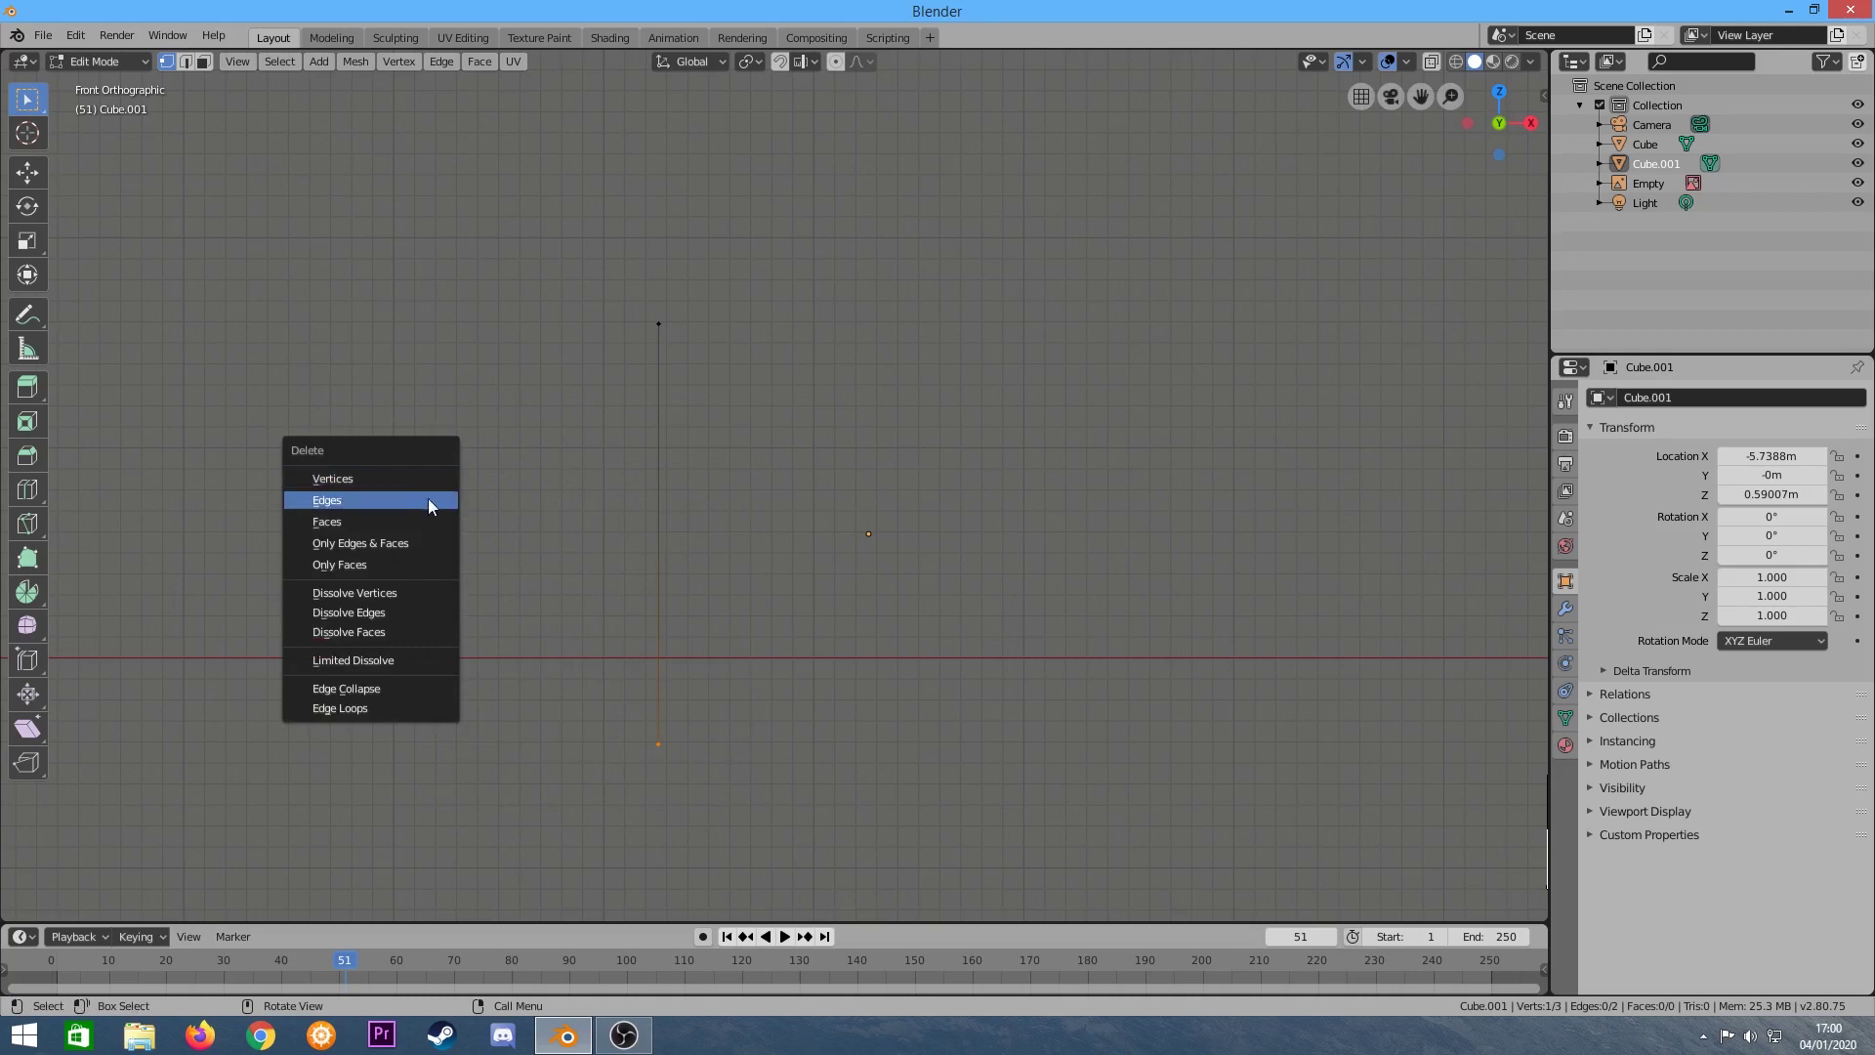
pyautogui.click(420, 479)
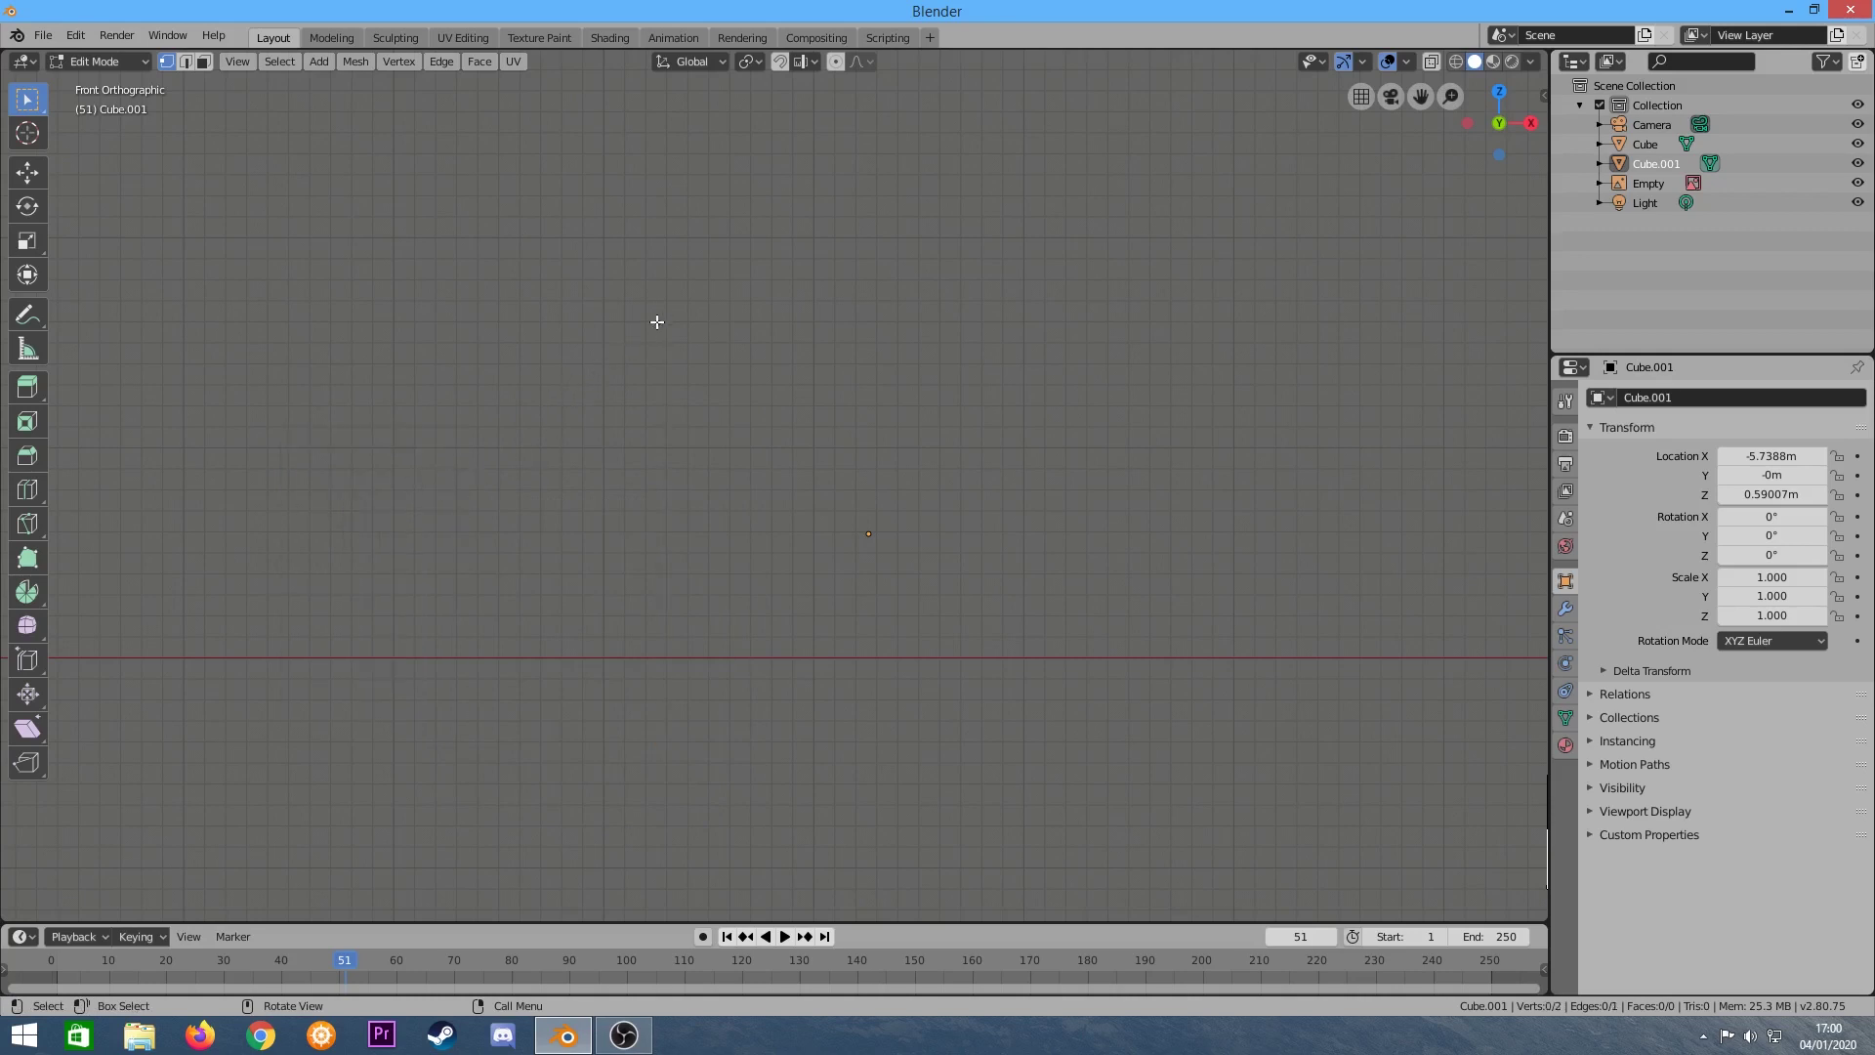
pyautogui.scroll(-3, 904, 395)
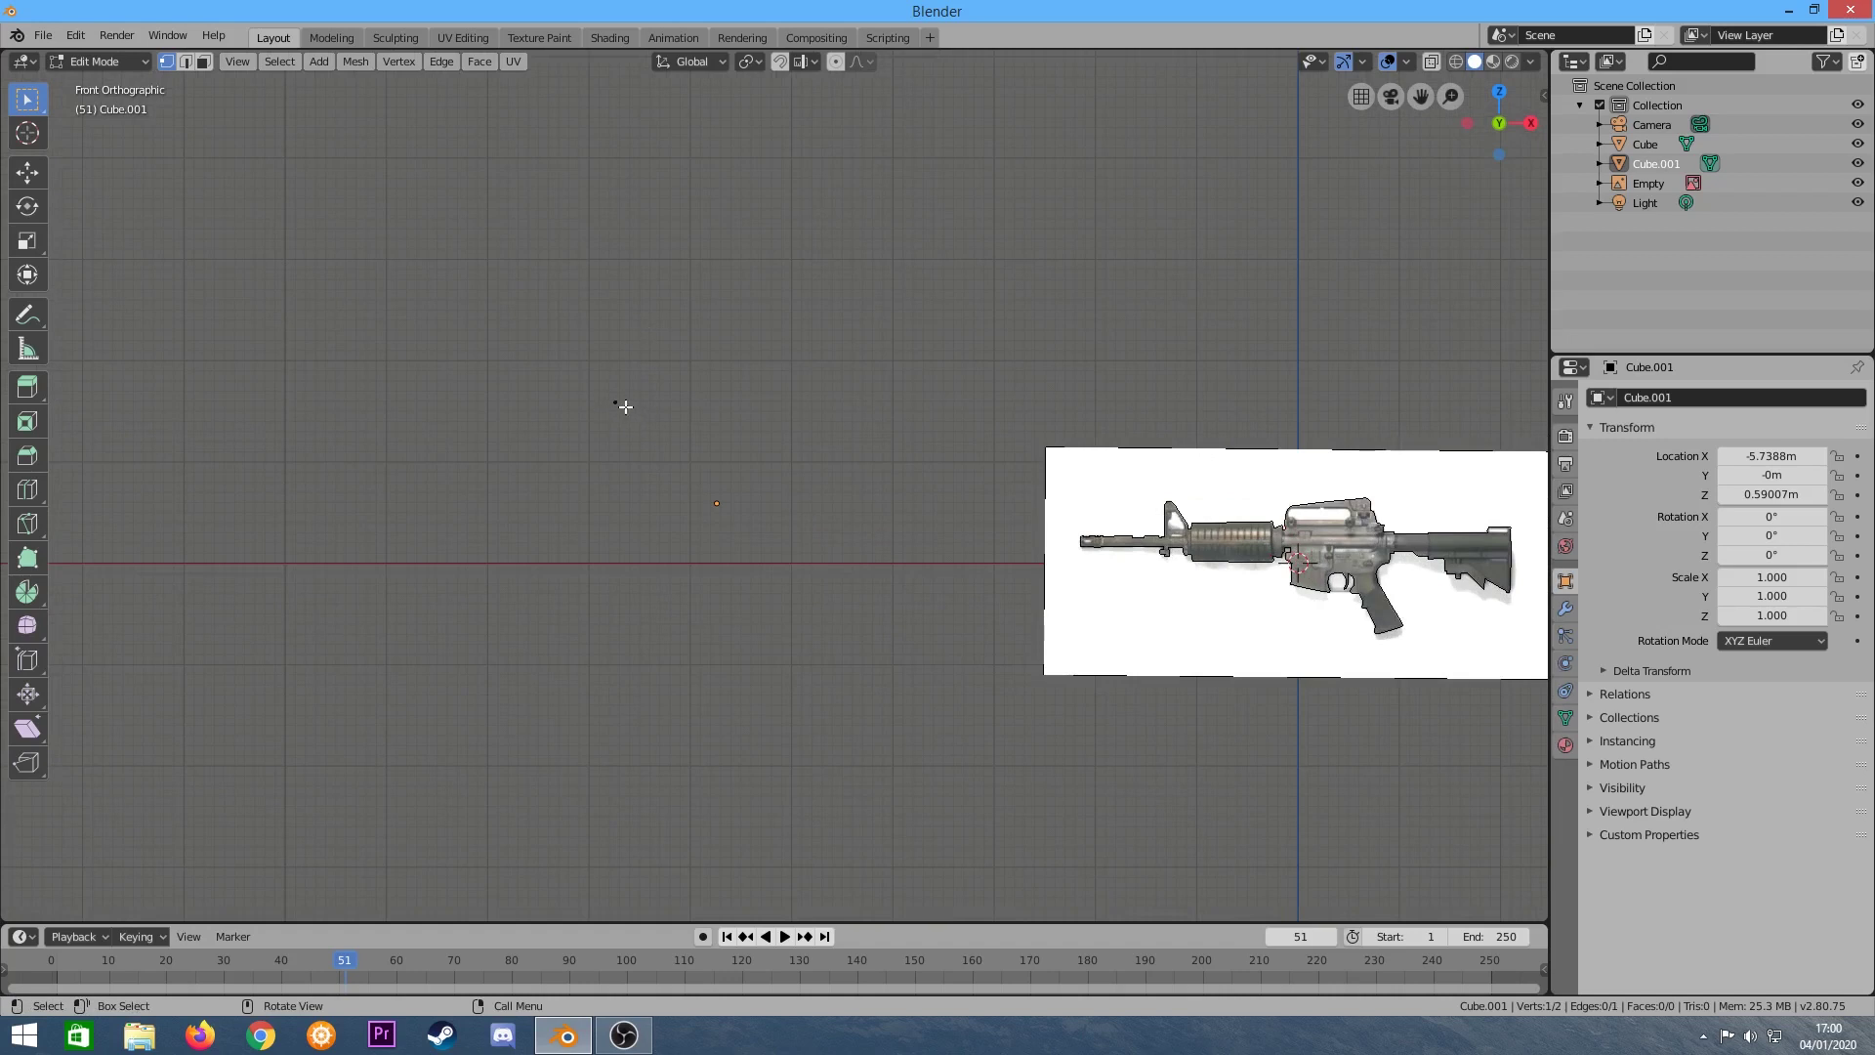
# Extrude a new outline vertex from the remaining end and drop it onto the rifle stock.
pyautogui.press('e')
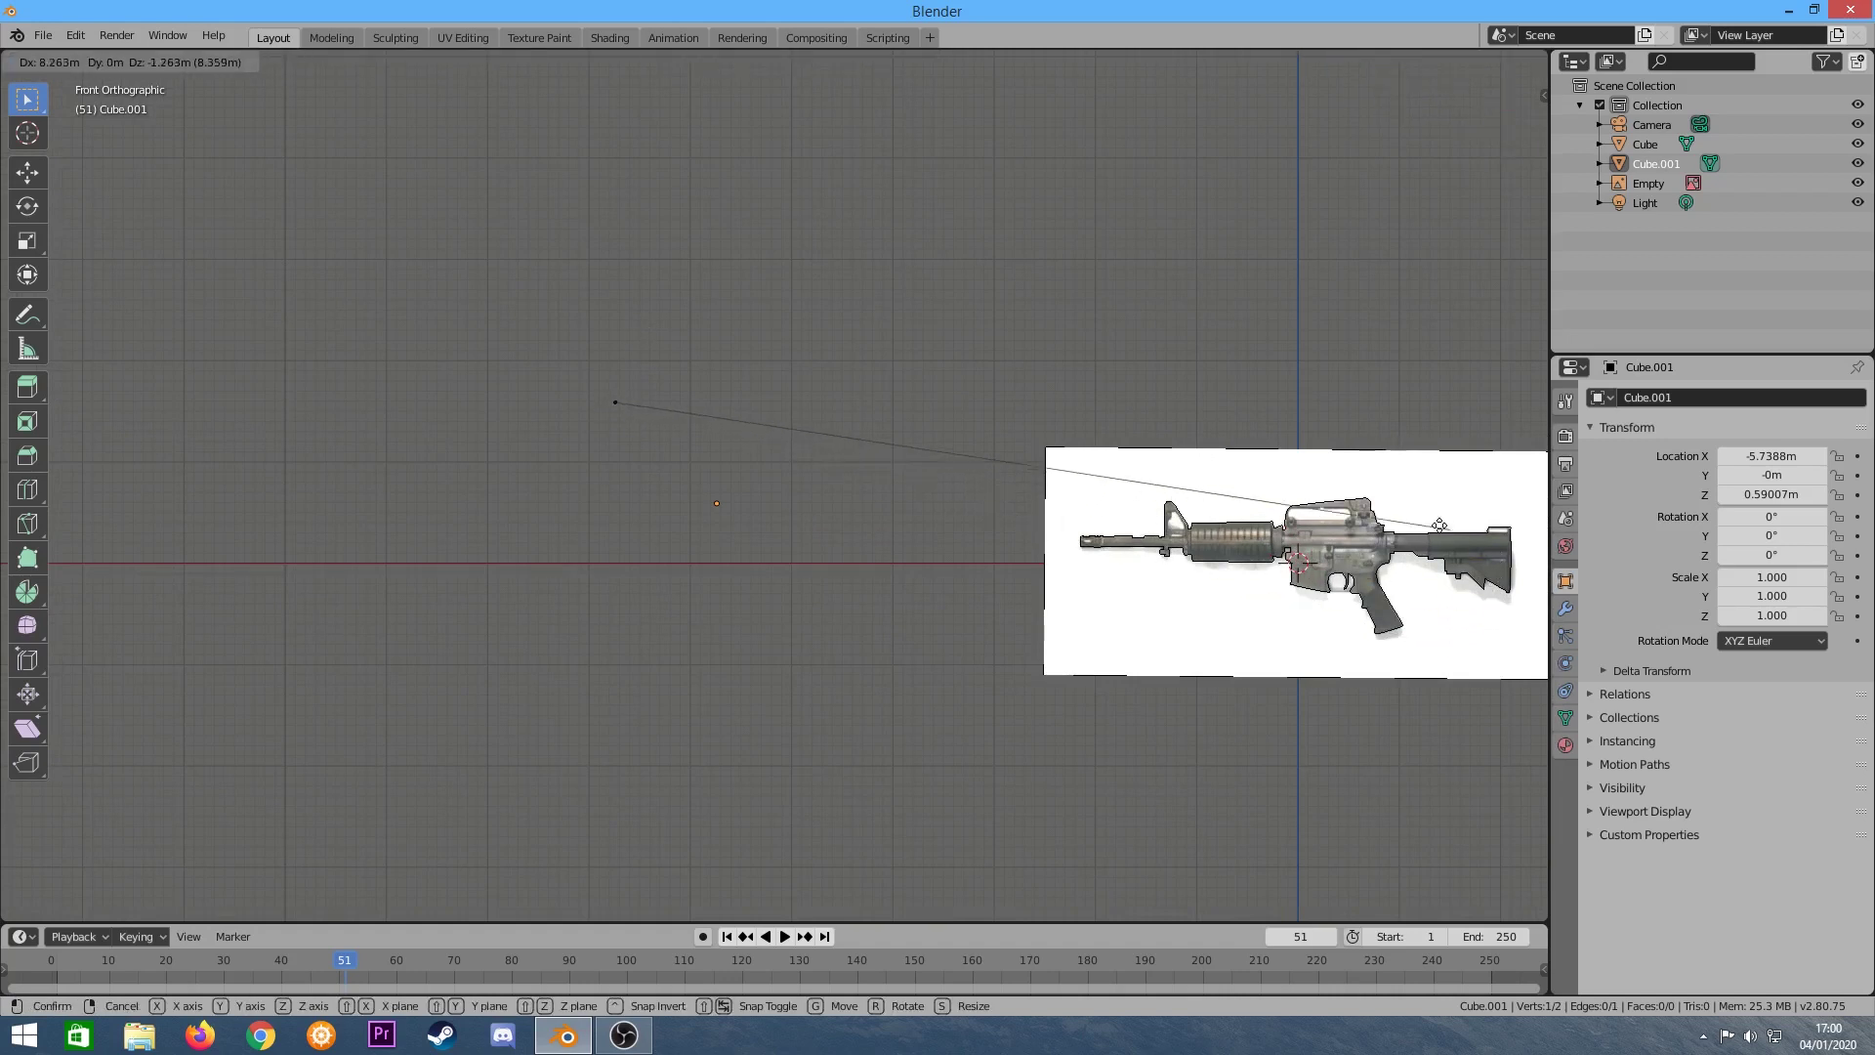
pyautogui.click(1457, 548)
pyautogui.scroll(-3, 1457, 548)
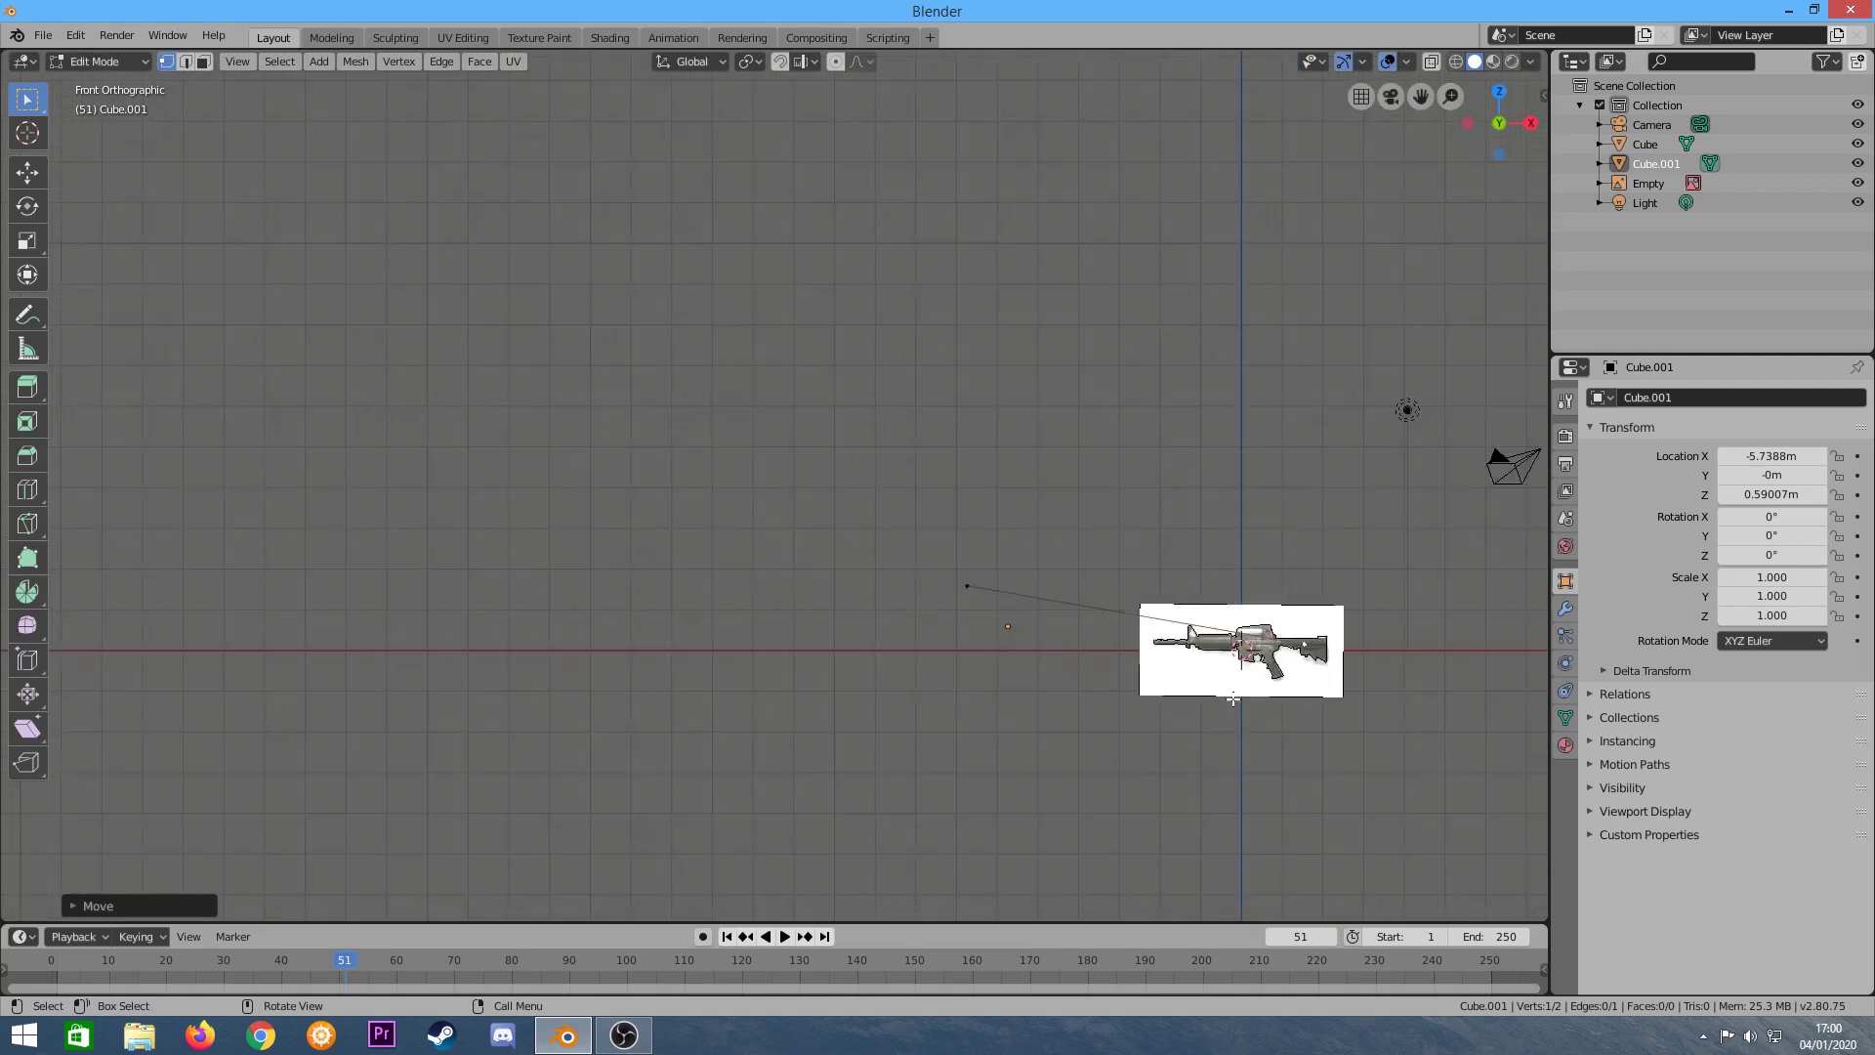
pyautogui.scroll(3, 1134, 716)
pyautogui.scroll(3, 1134, 716)
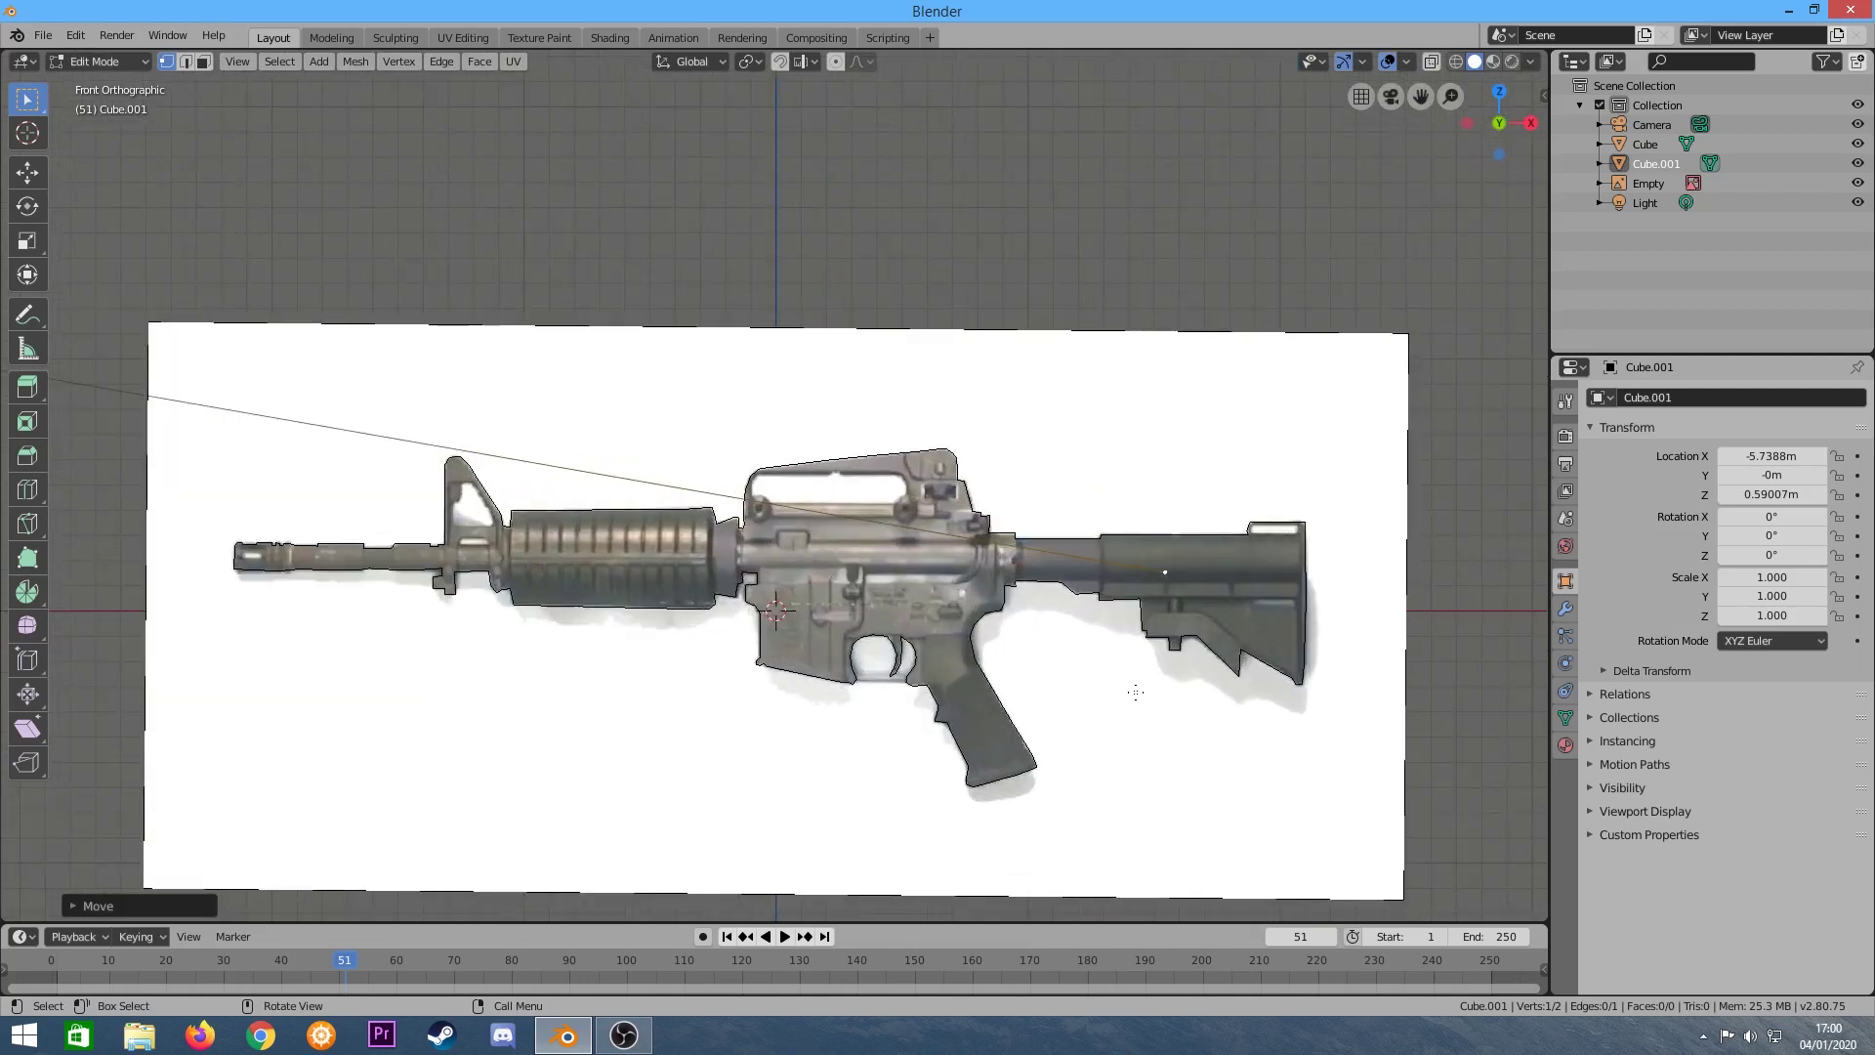
pyautogui.scroll(-4, 1136, 693)
pyautogui.press('g')
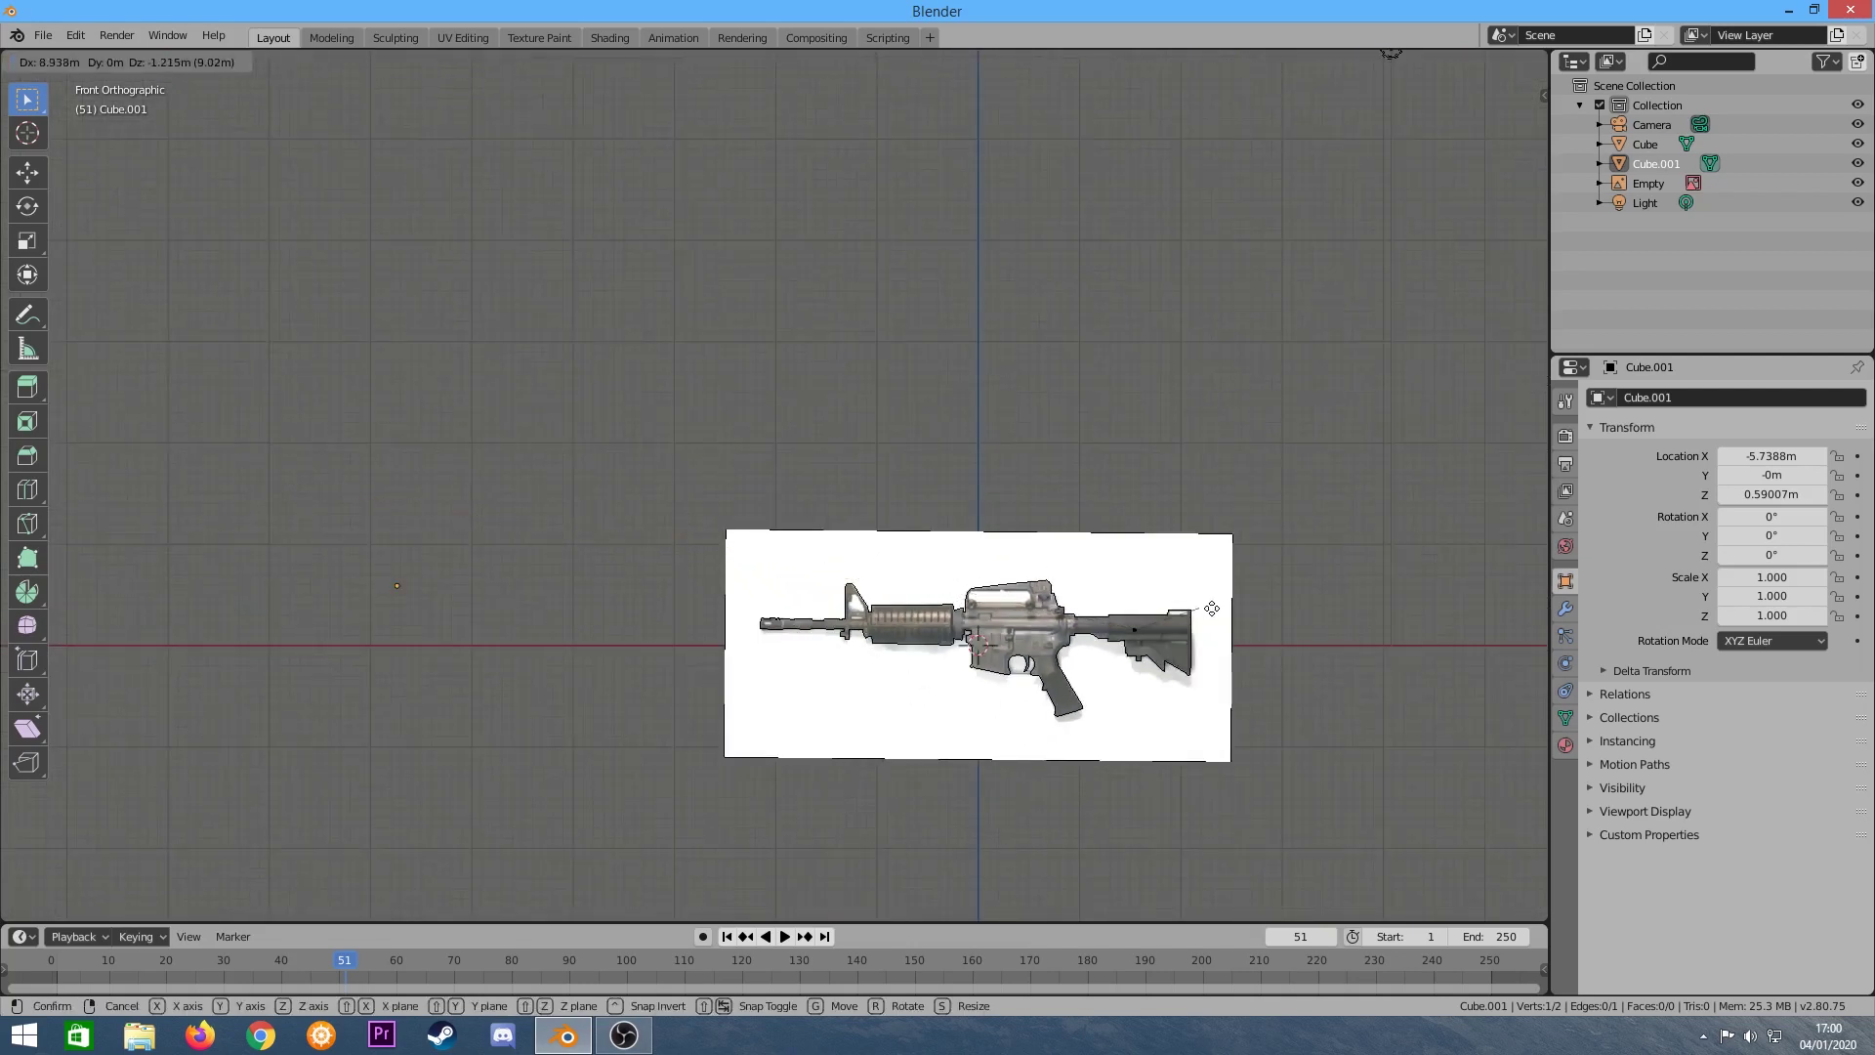
pyautogui.click(1169, 617)
# Reposition that vertex onto the stock's top edge, then its top corner.
pyautogui.scroll(3, 1168, 617)
pyautogui.scroll(3, 1095, 617)
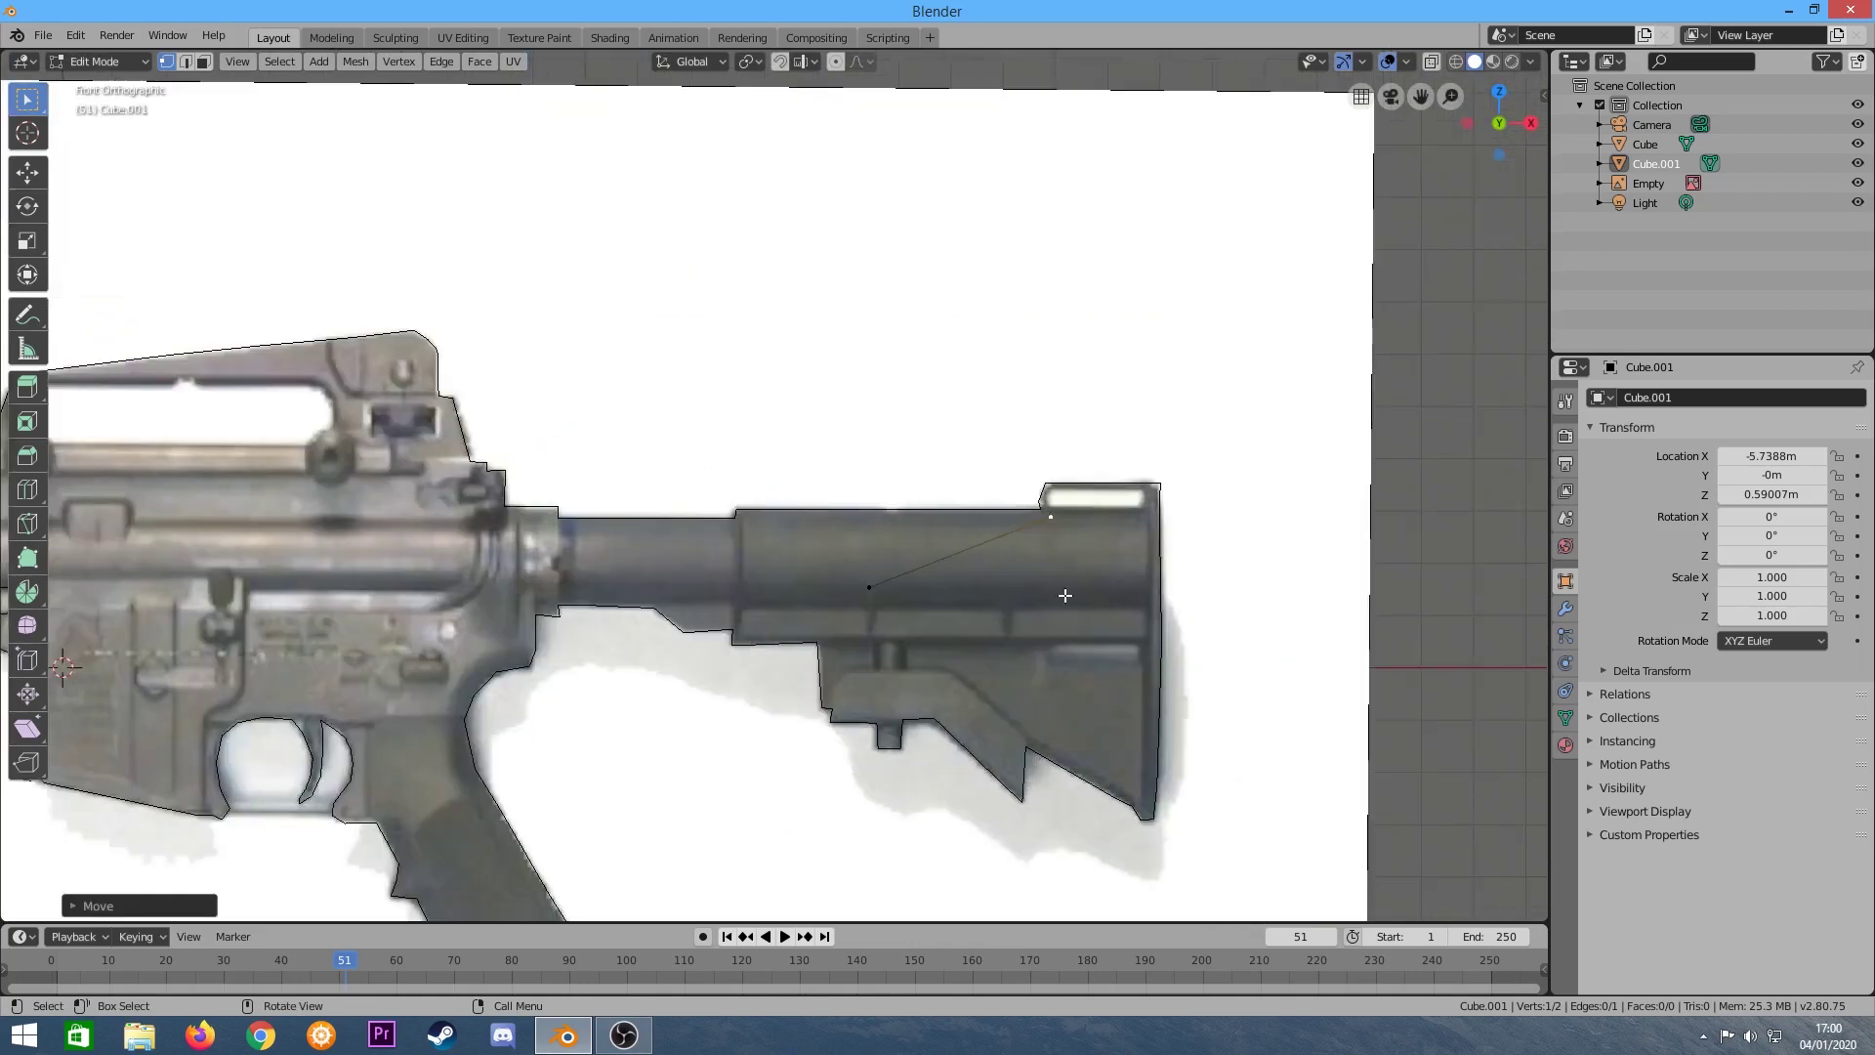
pyautogui.press('g')
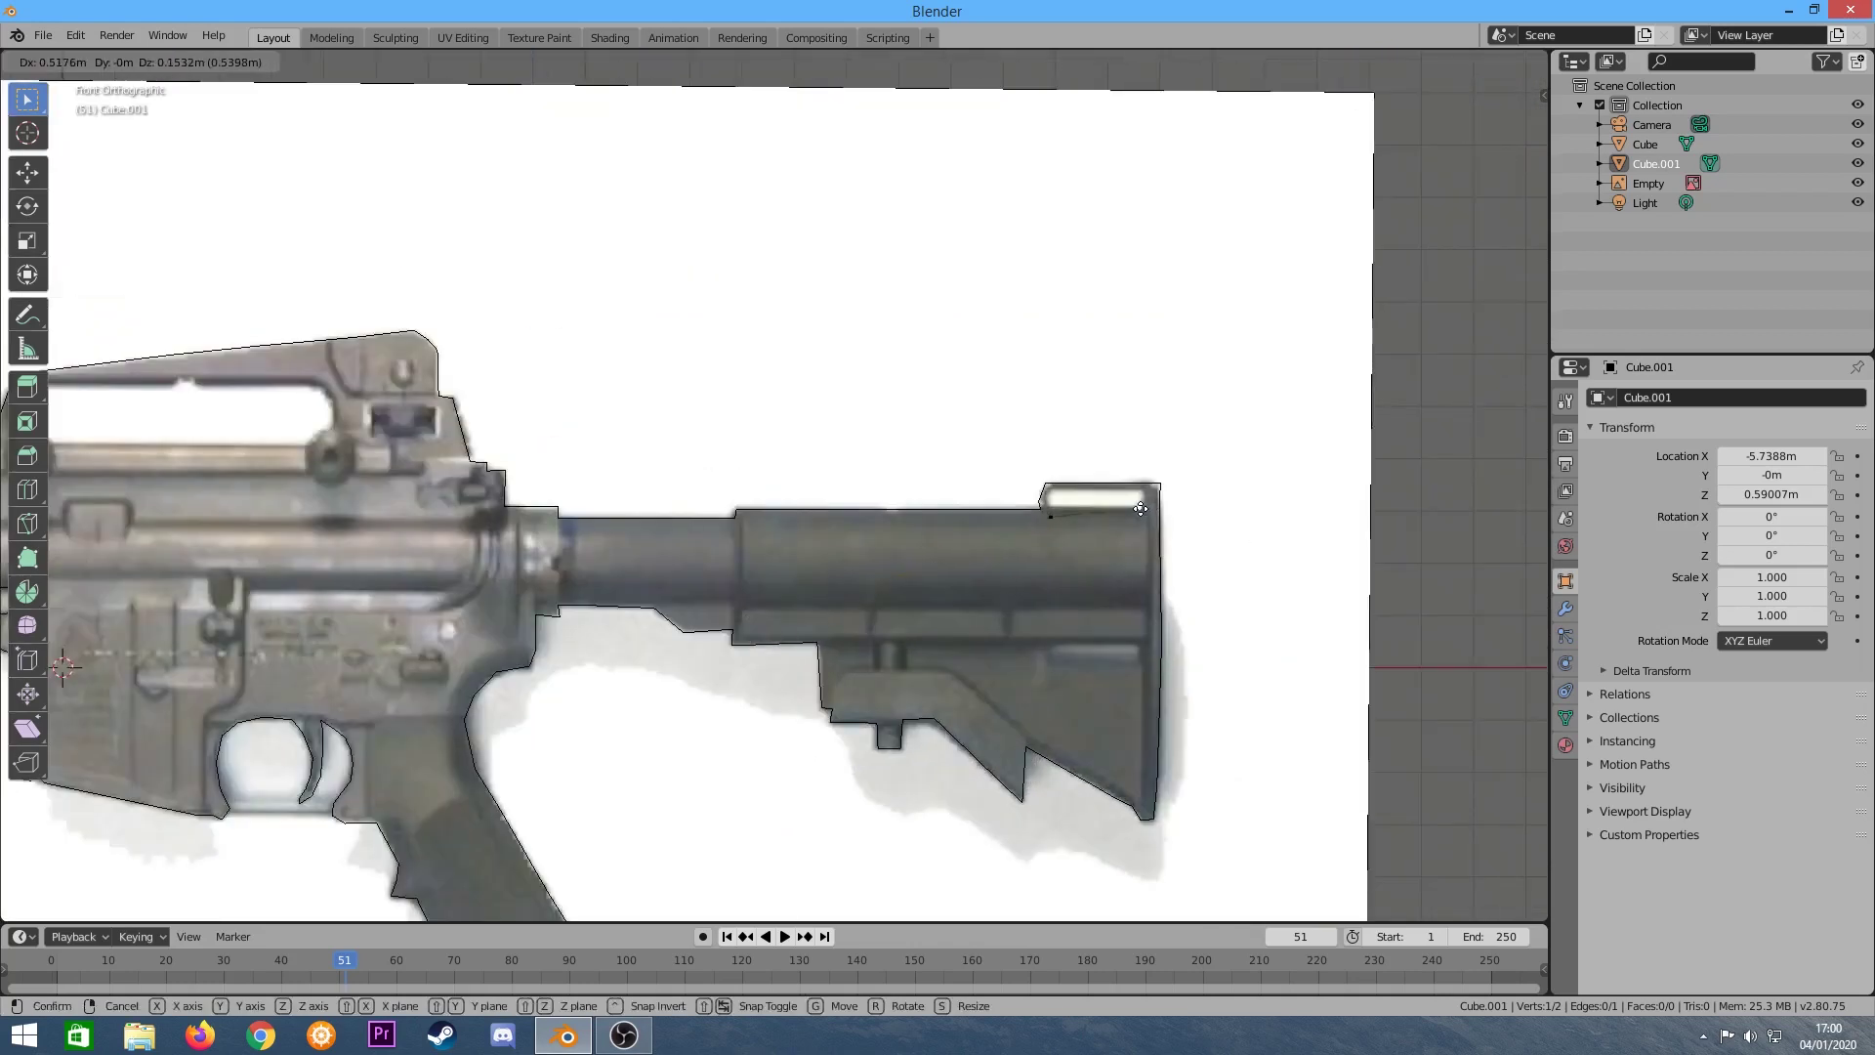
pyautogui.click(1142, 509)
pyautogui.press('g')
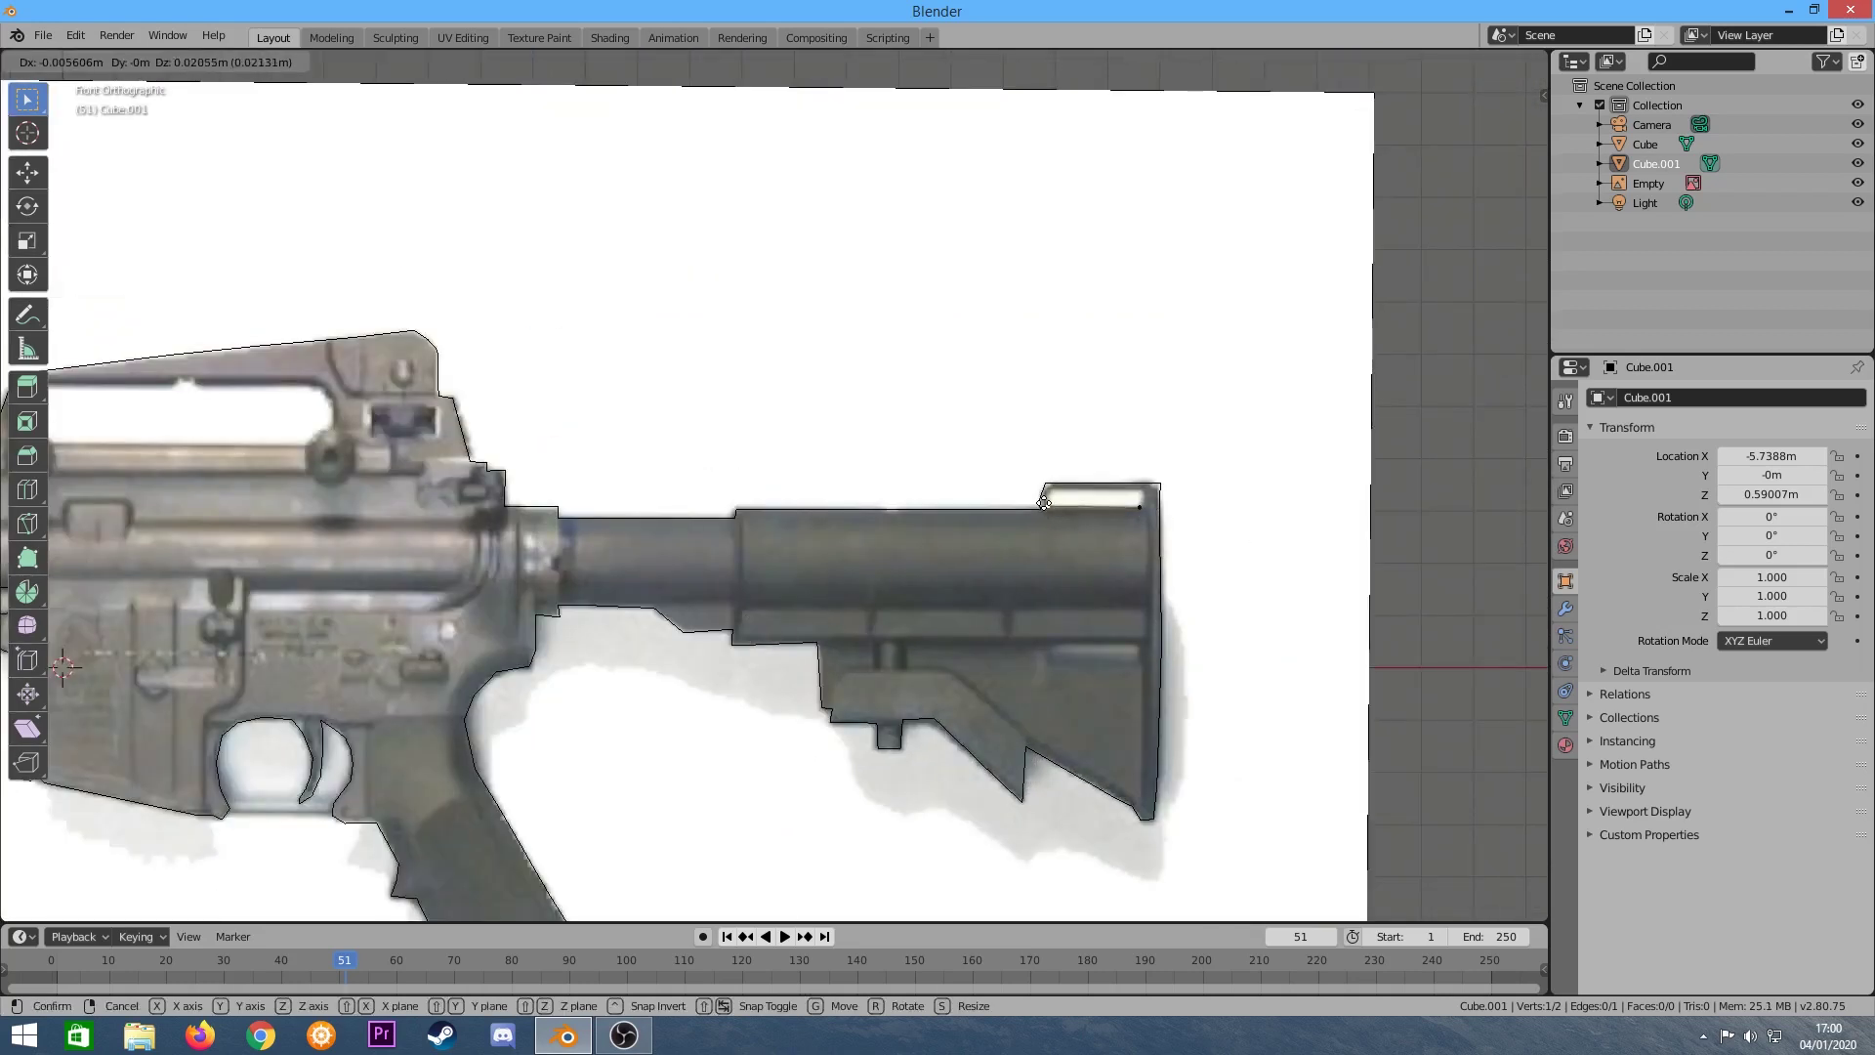
pyautogui.click(1047, 504)
# Select the stock's end vertex and move it to the stock's corner.
pyautogui.click(1289, 540)
pyautogui.scroll(3, 1280, 523)
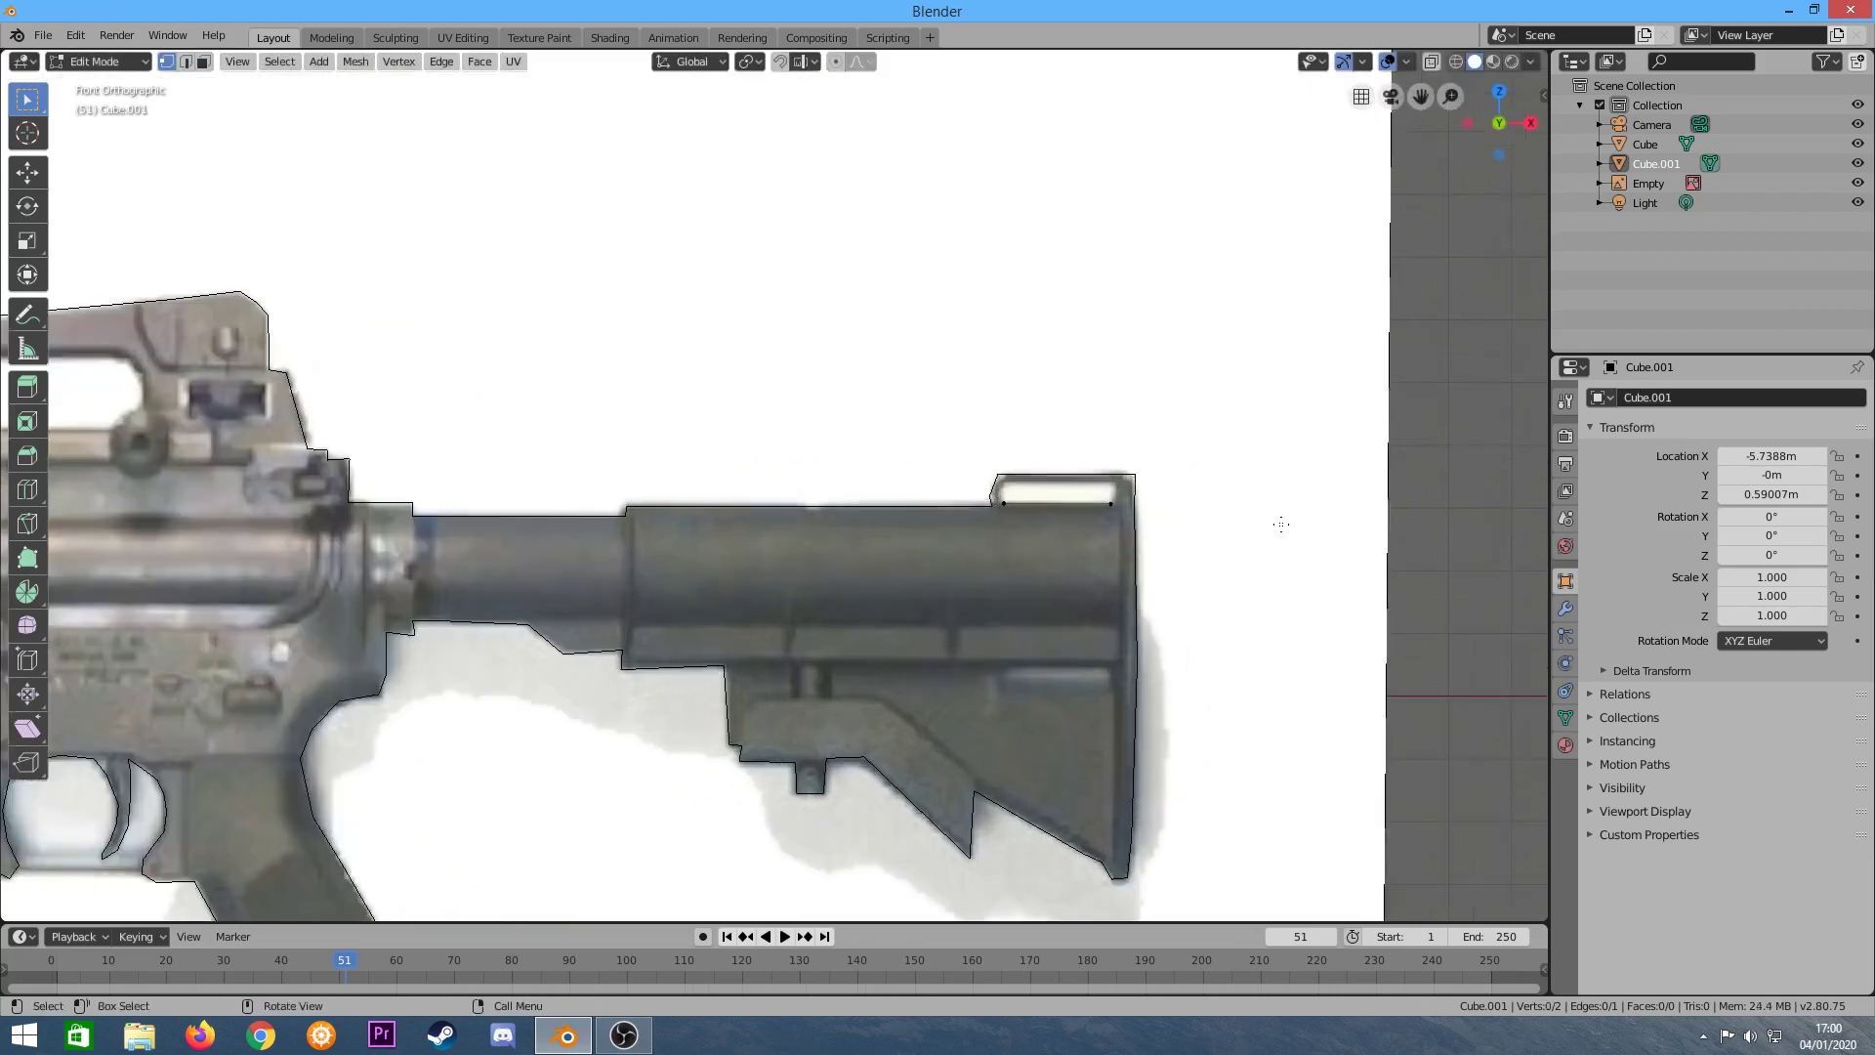
pyautogui.scroll(3, 1280, 524)
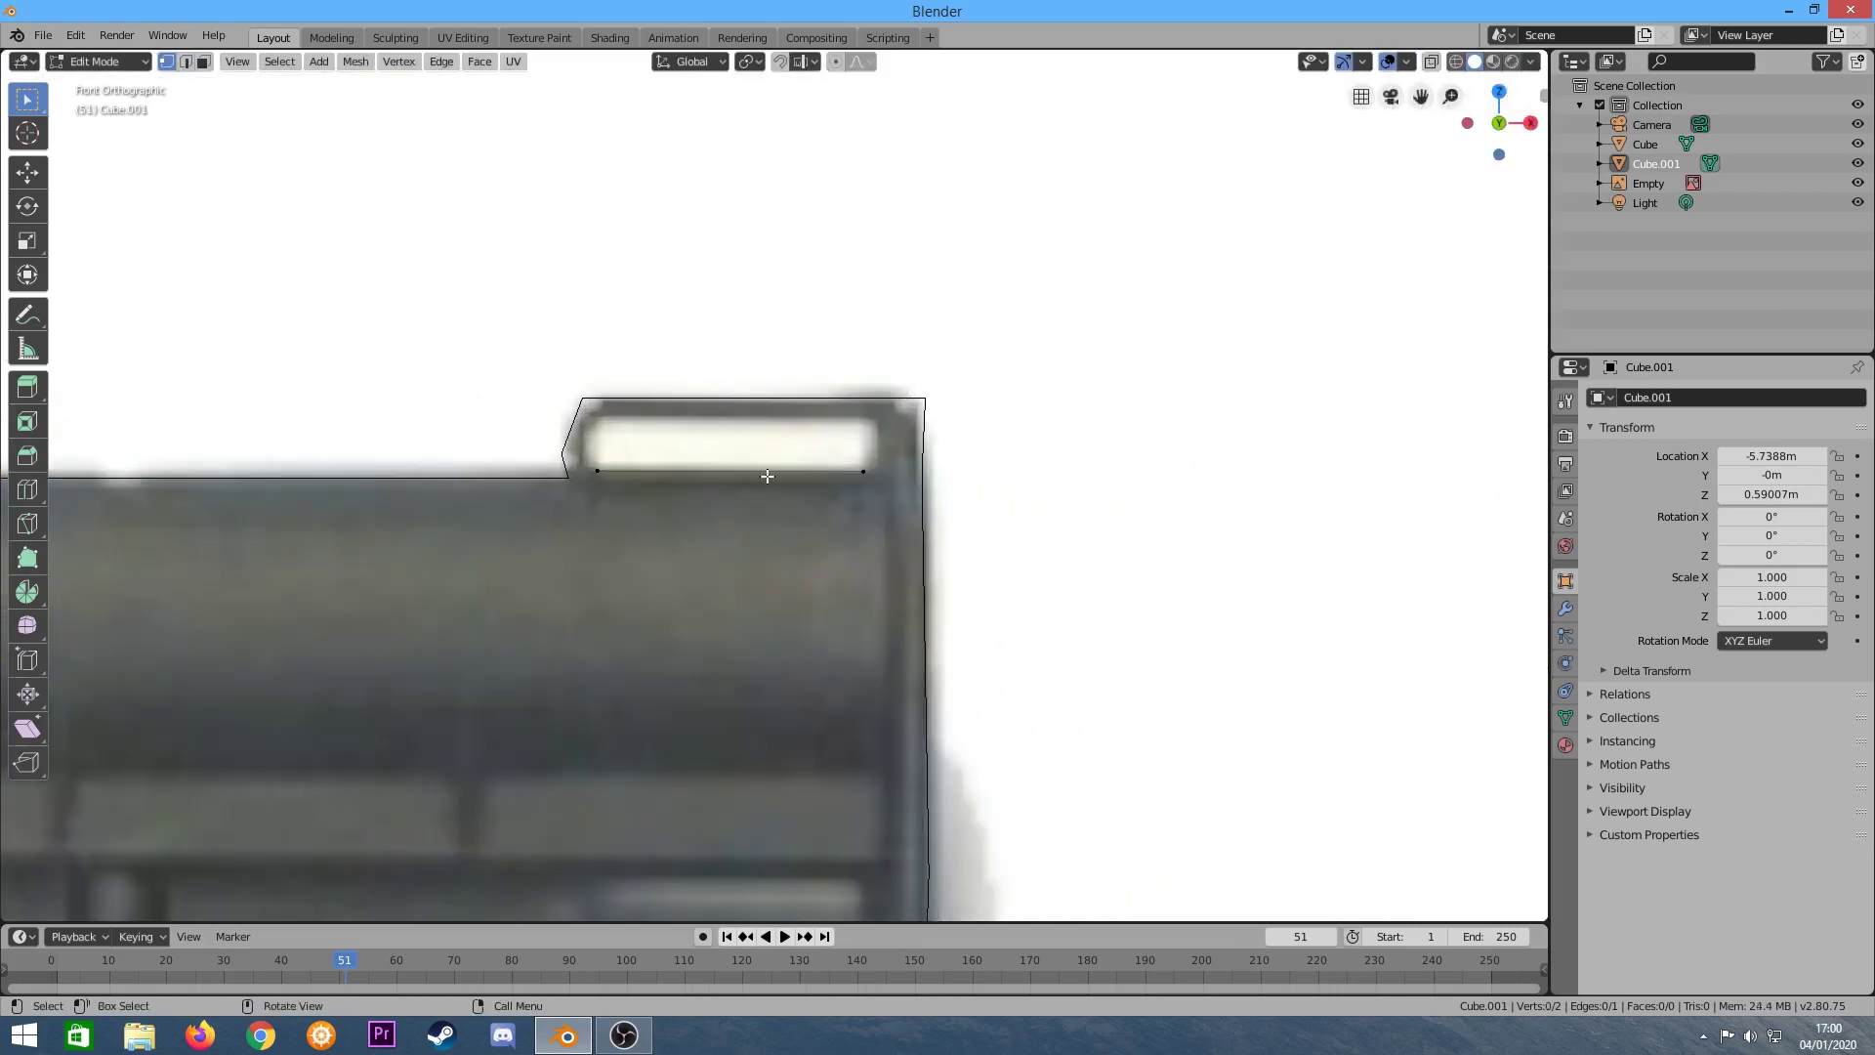
pyautogui.click(865, 471)
pyautogui.press('g')
pyautogui.click(573, 452)
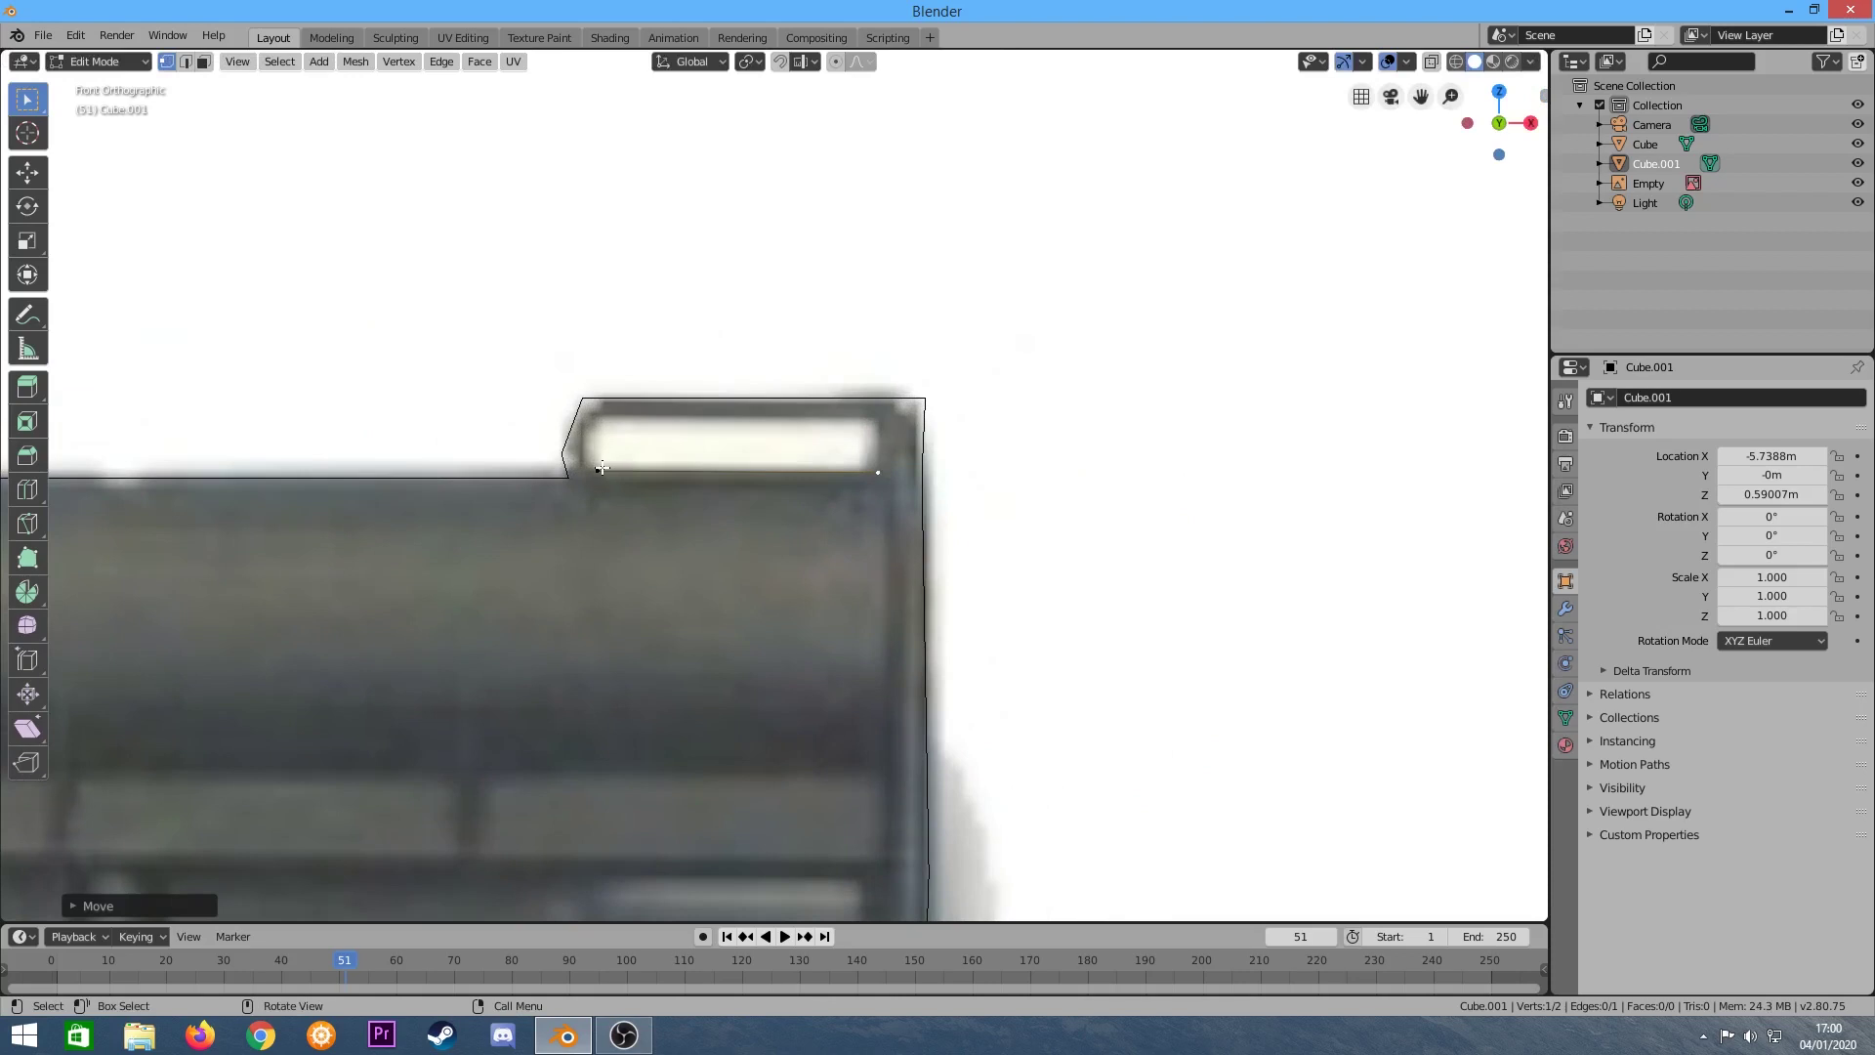
# Extrude six vertices along the stock's top edge to its back end, closing the small loop.
pyautogui.press('e')
pyautogui.click(589, 470)
pyautogui.press('e')
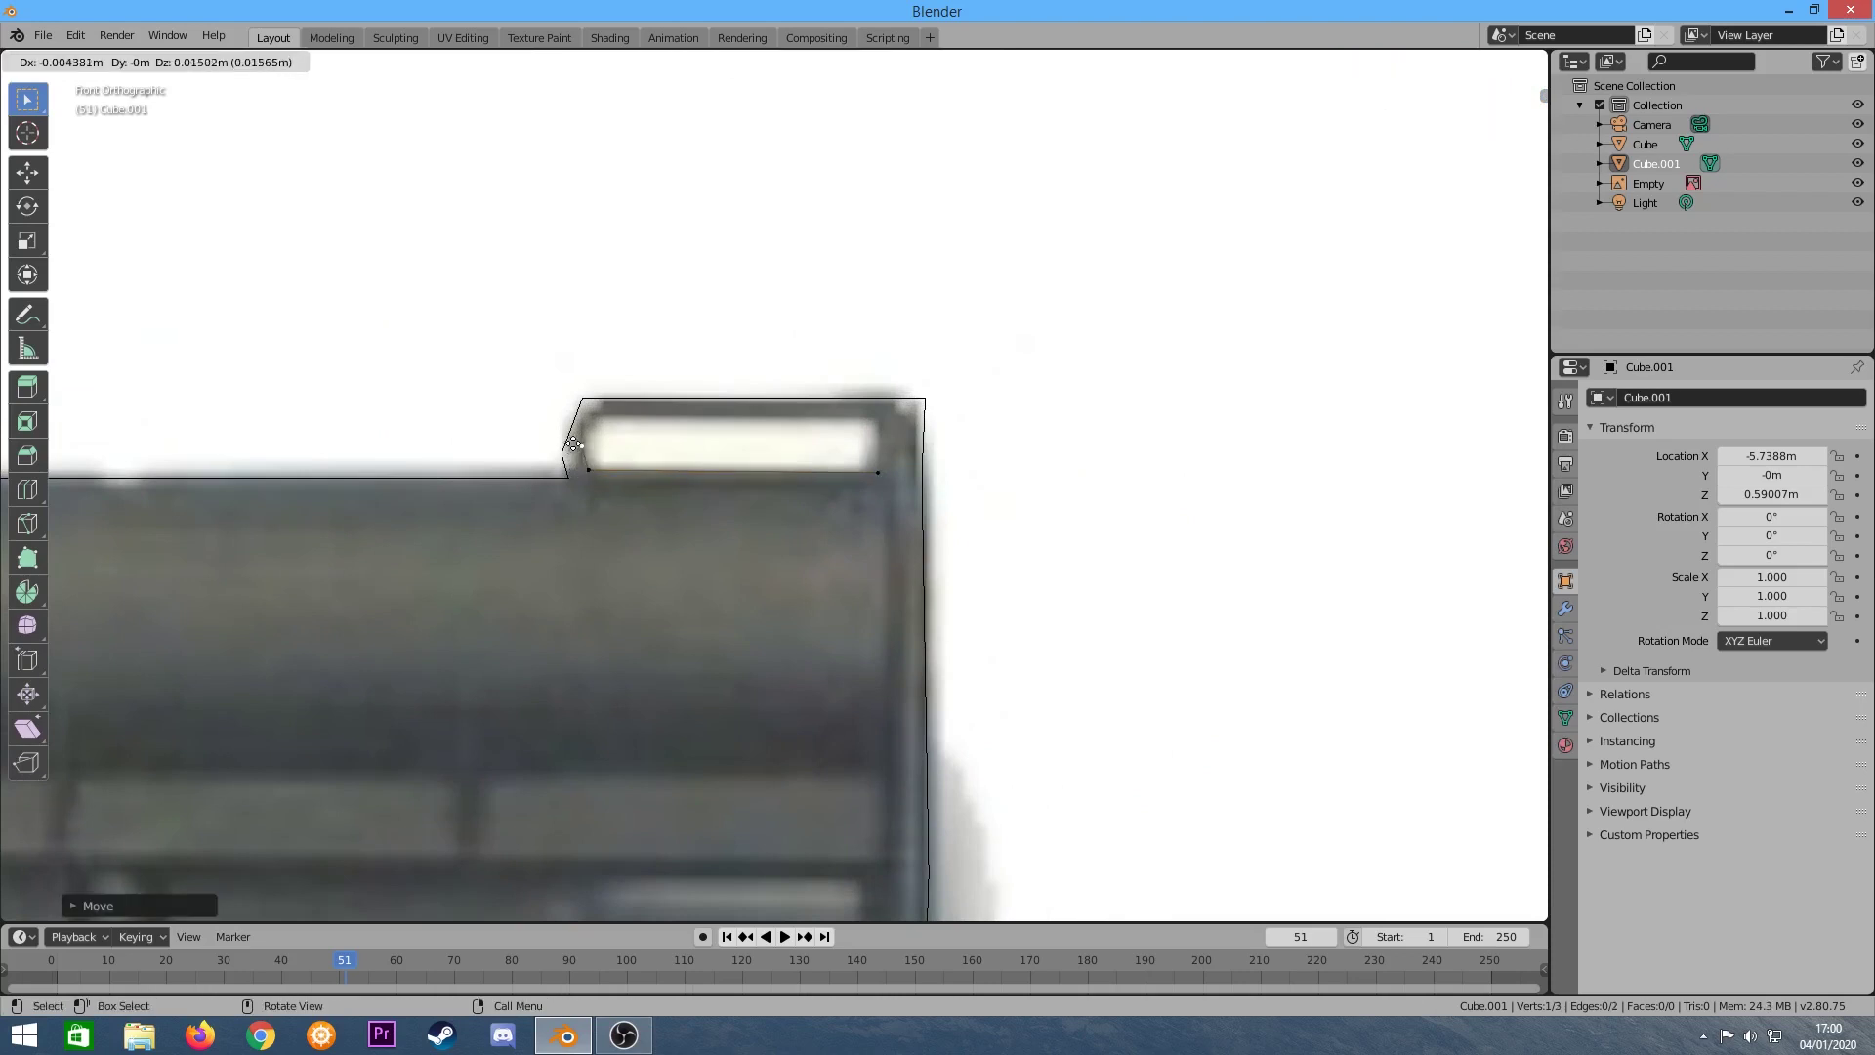
pyautogui.click(584, 418)
pyautogui.press('e')
pyautogui.press('e')
pyautogui.click(718, 414)
pyautogui.press('e')
pyautogui.click(819, 416)
pyautogui.press('e')
pyautogui.click(881, 416)
pyautogui.press('e')
pyautogui.click(879, 457)
pyautogui.keyDown('shift'); pyautogui.click(879, 473); pyautogui.keyUp('shift')
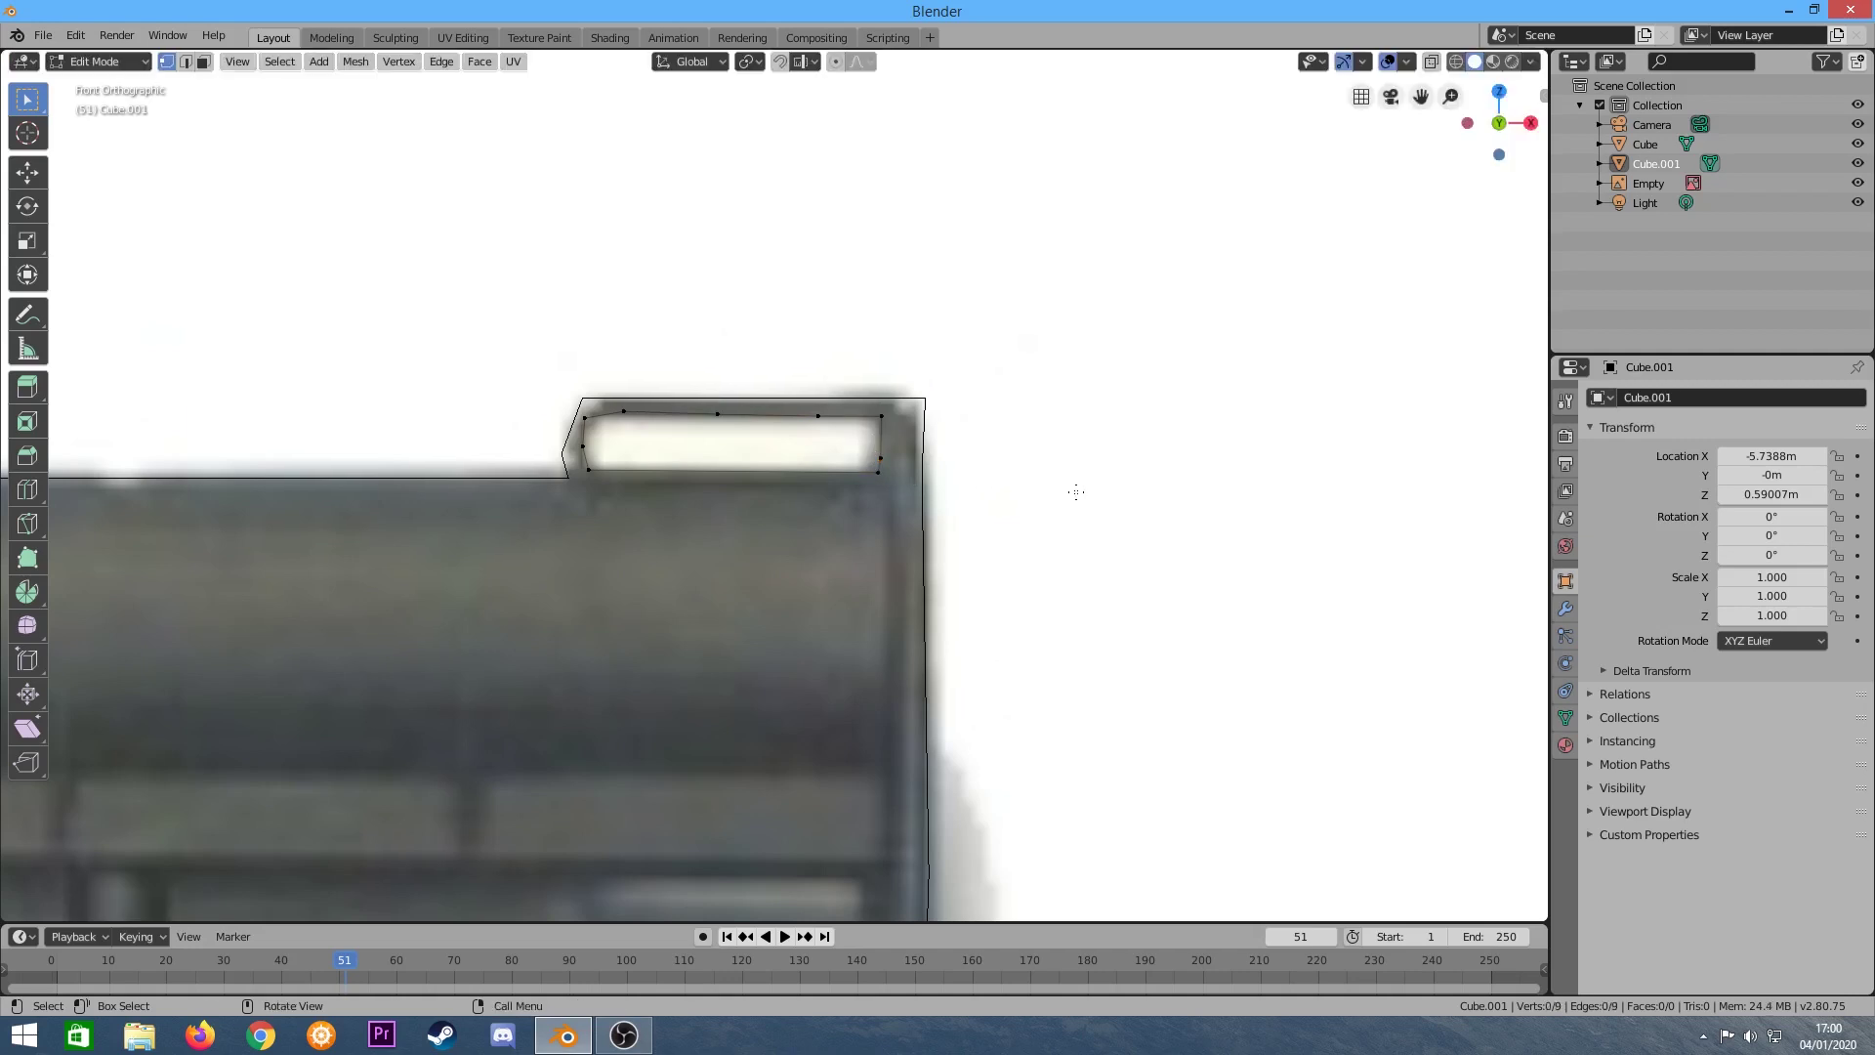
# Zoom out and back in to check the outline against the whole reference image.
pyautogui.scroll(-3, 1076, 492)
pyautogui.scroll(-2, 1076, 491)
pyautogui.scroll(2, 706, 701)
pyautogui.scroll(4, 705, 700)
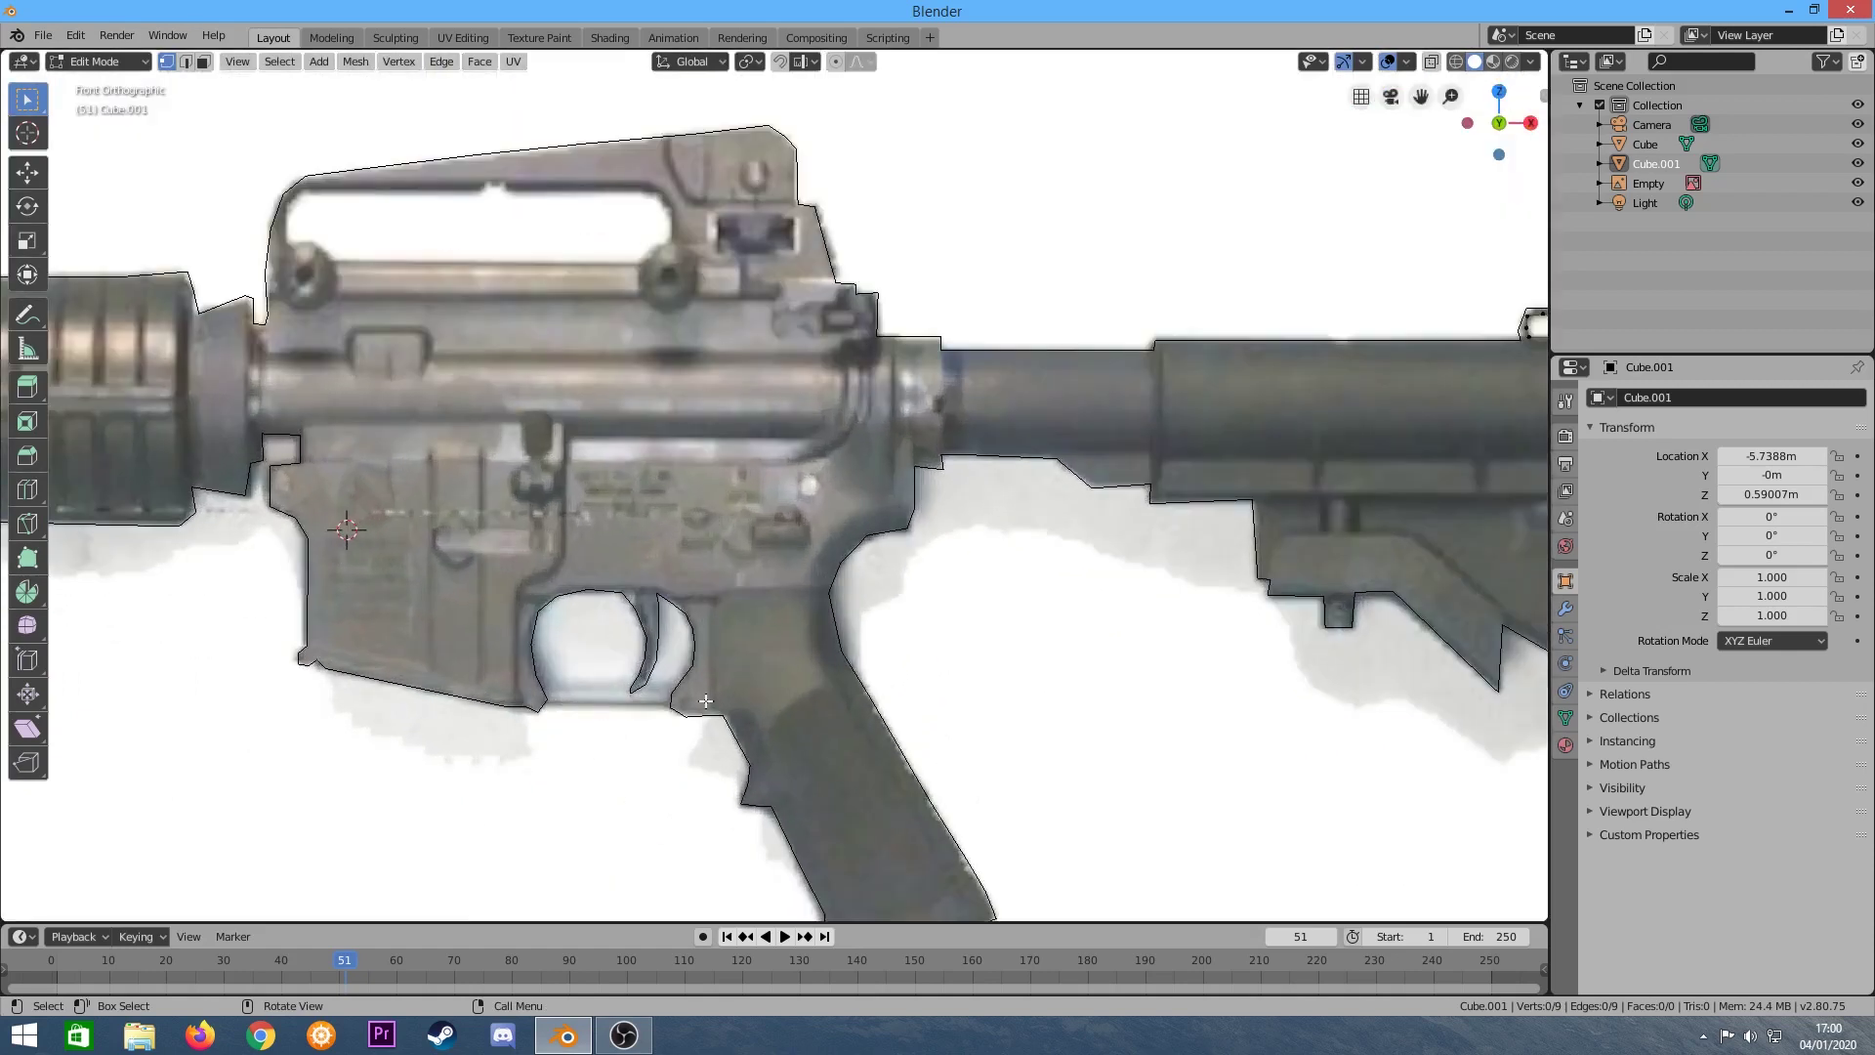
pyautogui.scroll(-6, 1371, 614)
pyautogui.scroll(-3, 1384, 606)
pyautogui.scroll(4, 1484, 585)
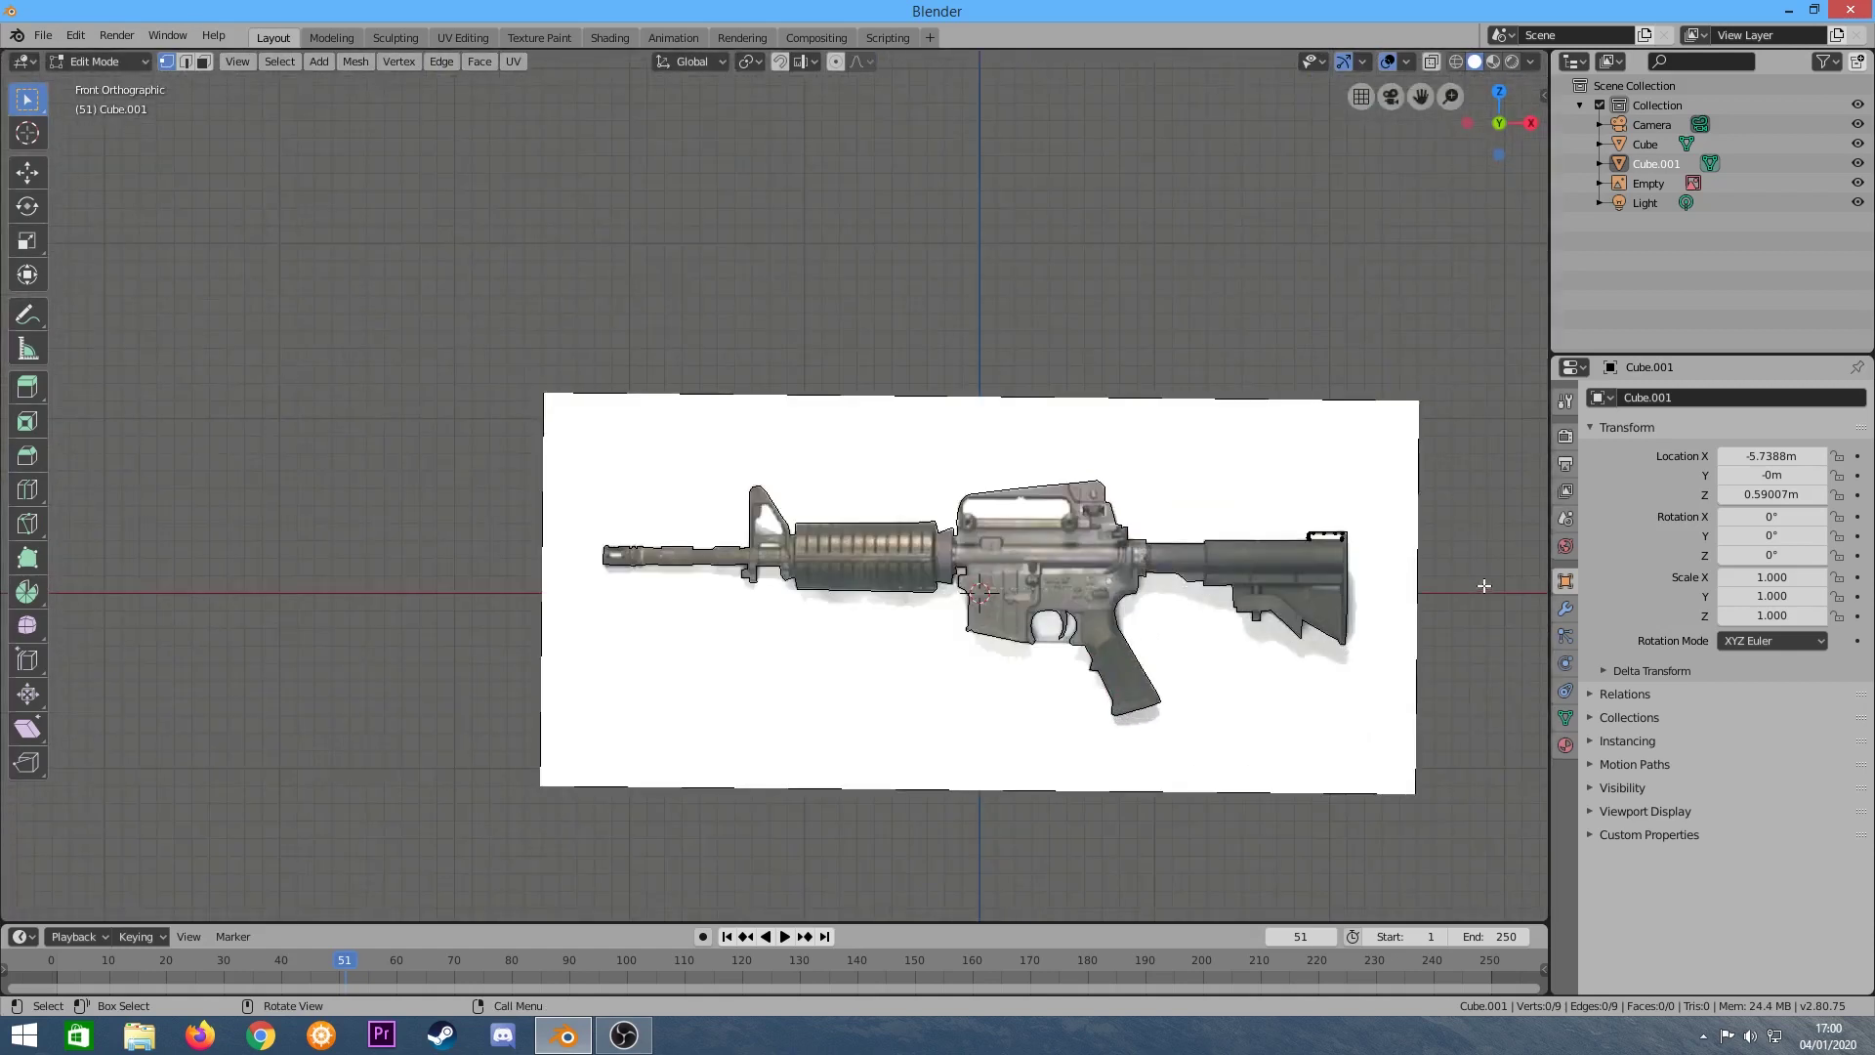
# Switch the rifle mesh from Edit Mode back to Object Mode.
pyautogui.scroll(4, 1450, 591)
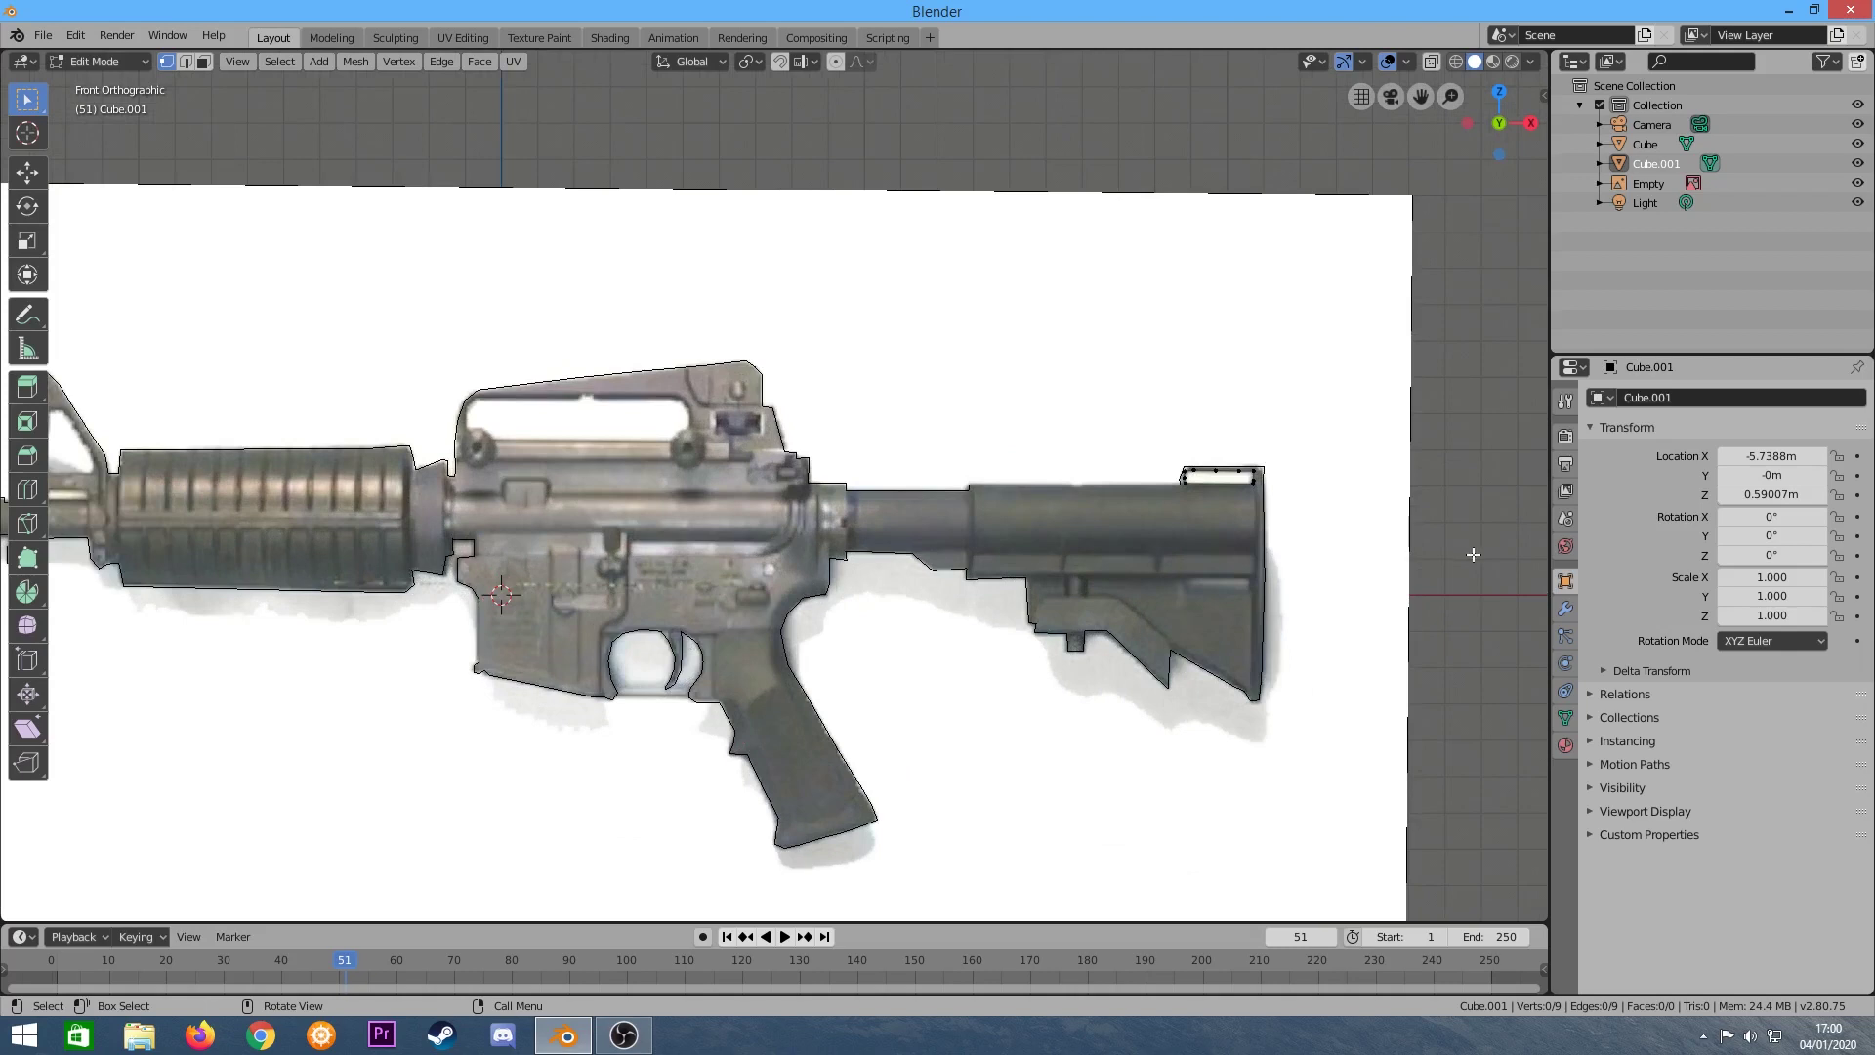
pyautogui.click(103, 61)
pyautogui.click(105, 84)
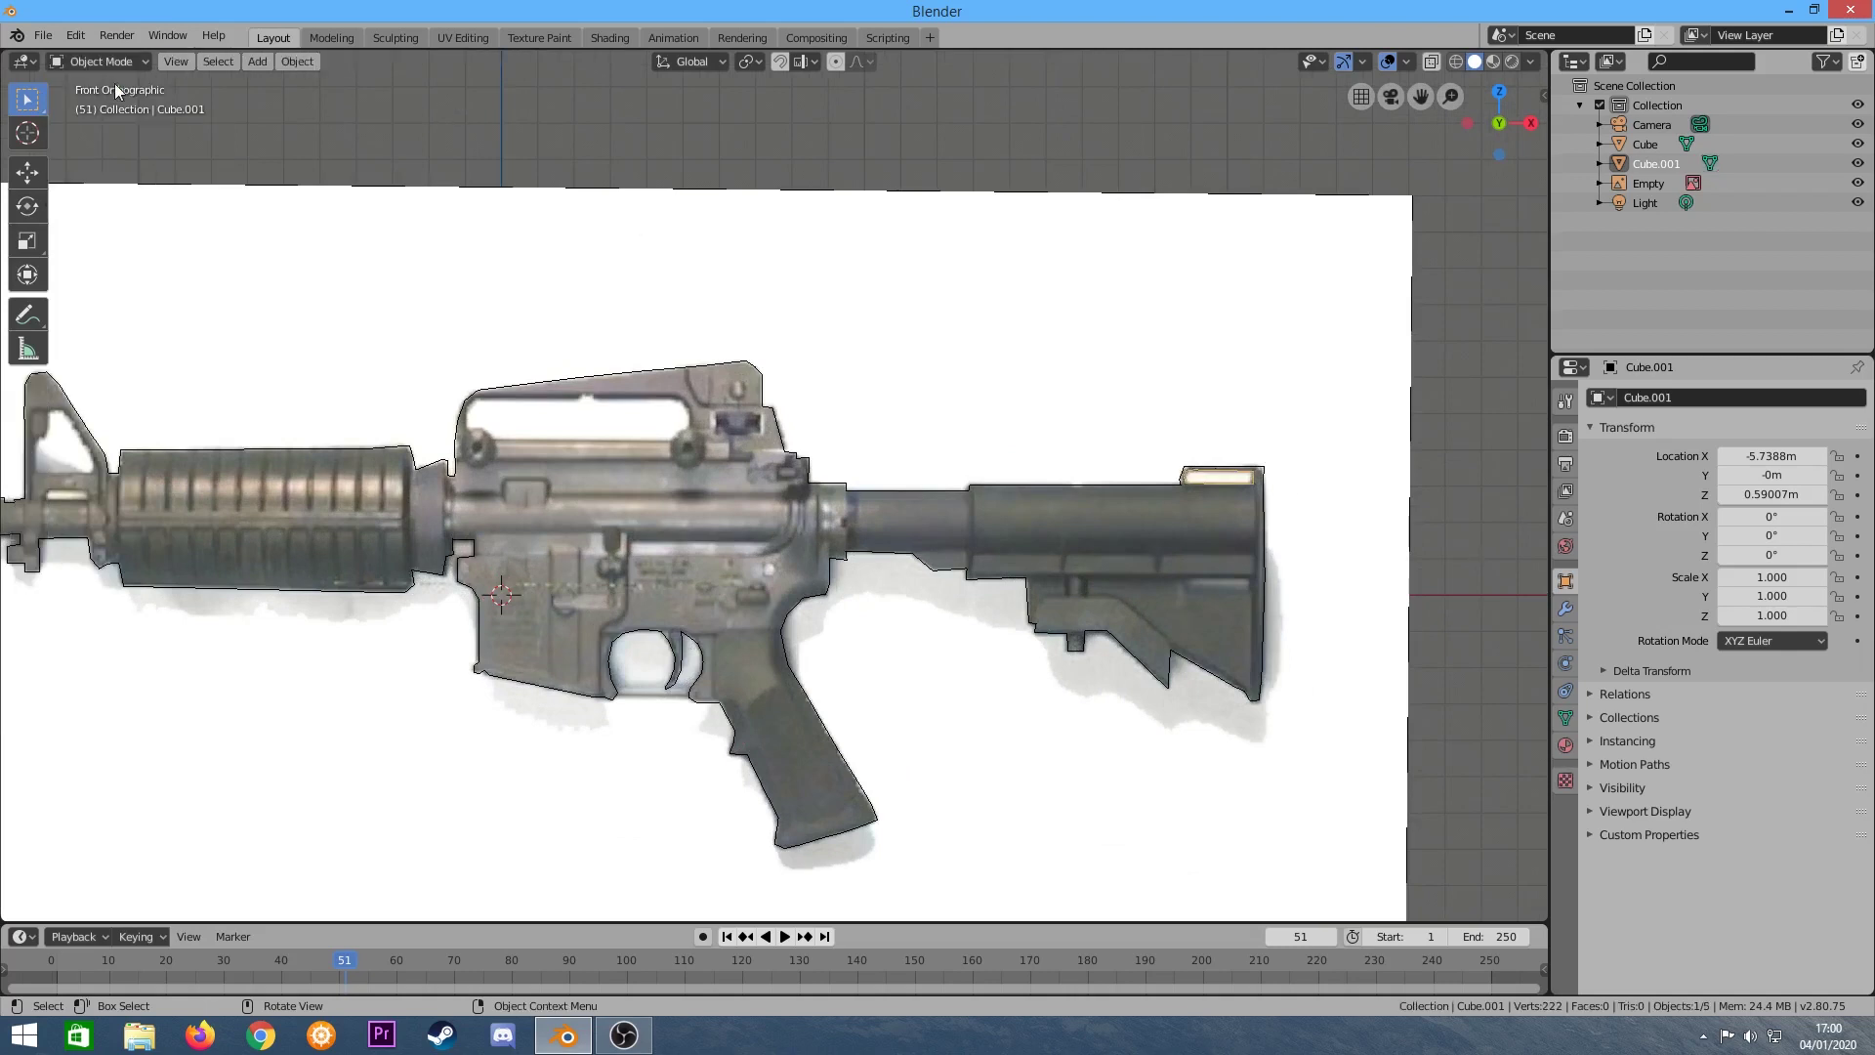
pyautogui.click(112, 105)
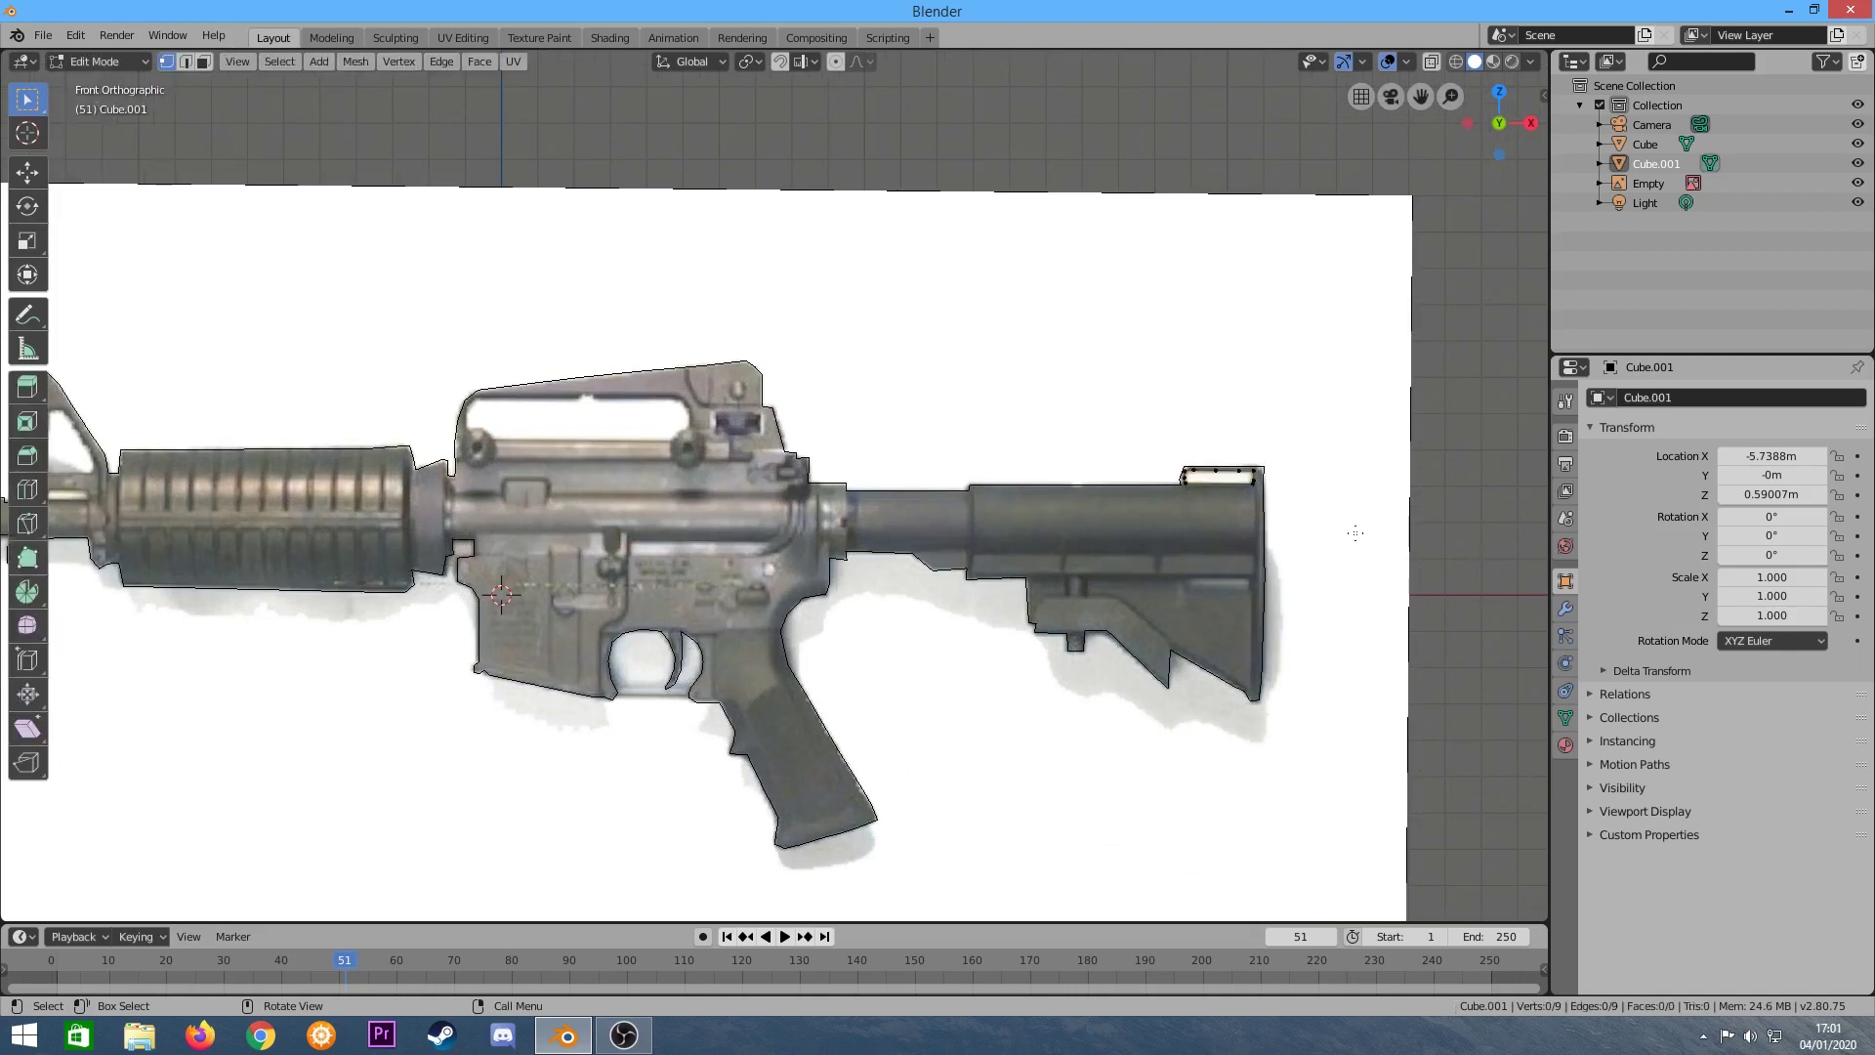
pyautogui.scroll(2, 1299, 503)
pyautogui.scroll(3, 1172, 494)
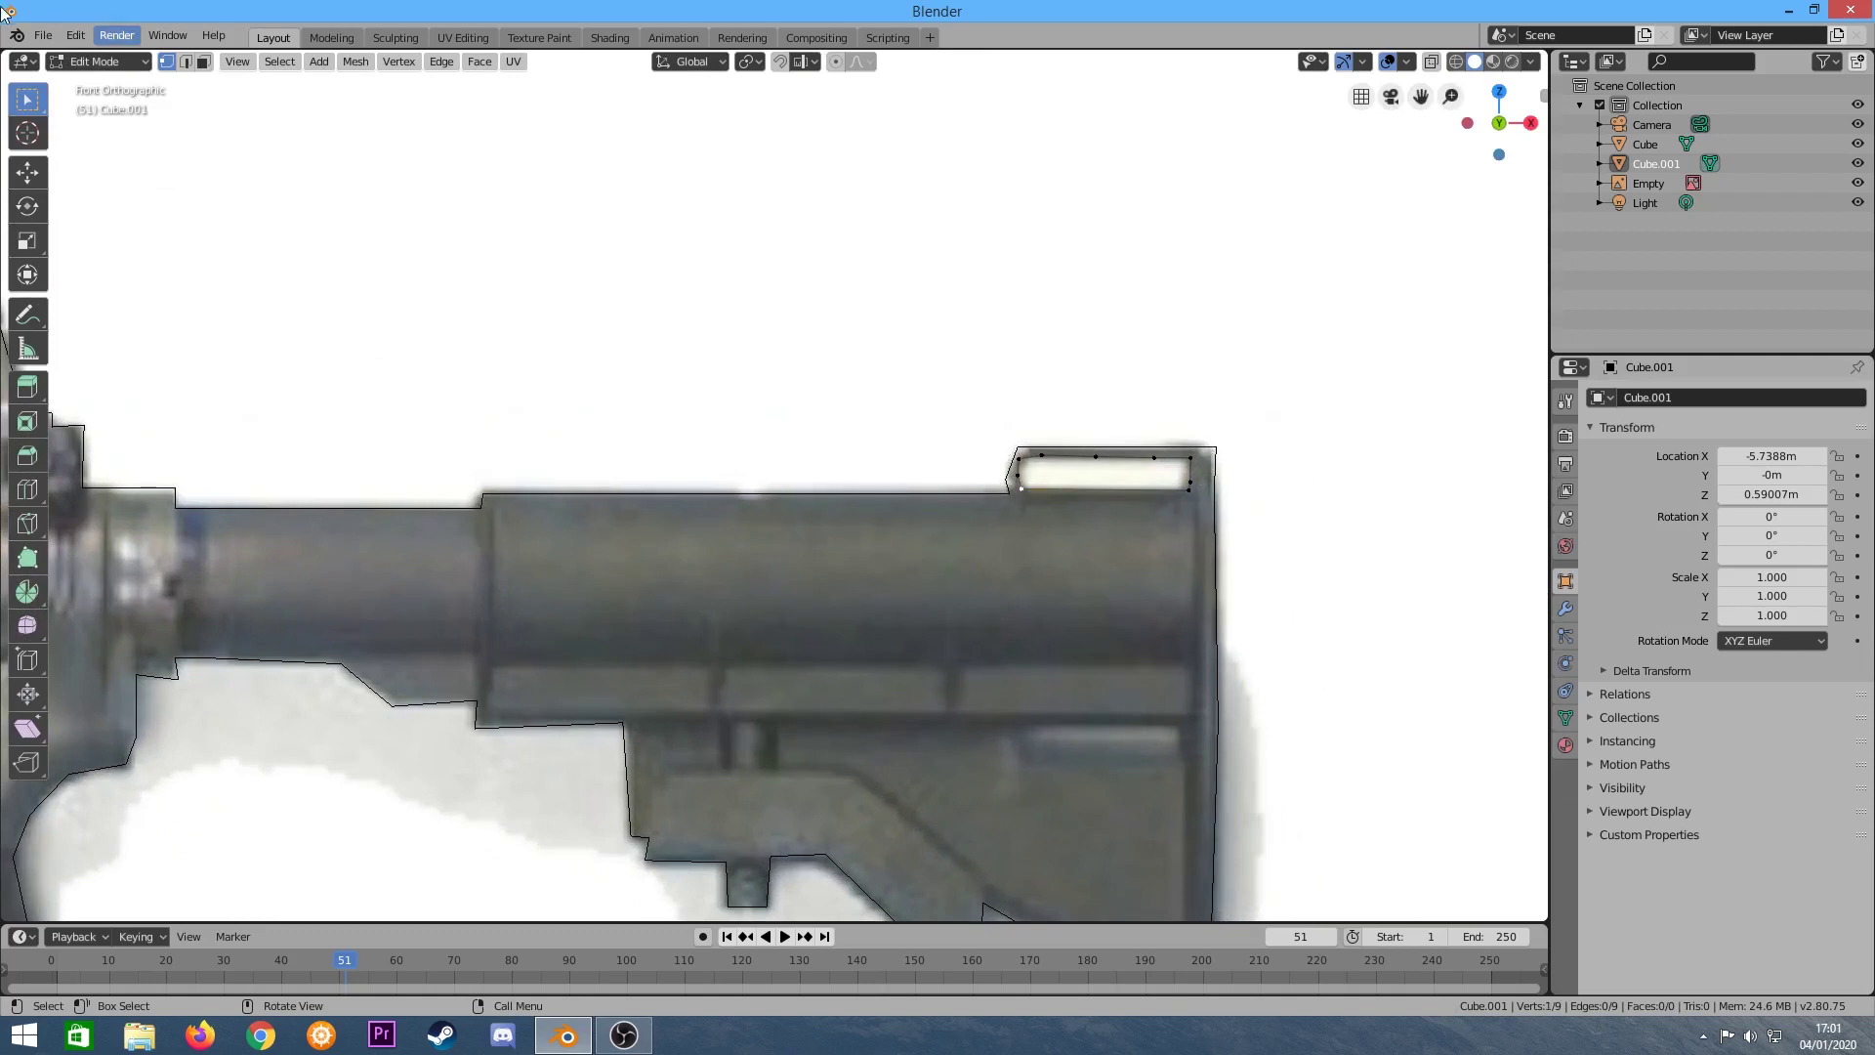
pyautogui.click(103, 62)
# Box-select Cube with the traced outline and Join them into Cube.001.
pyautogui.scroll(-6, 533, 427)
pyautogui.scroll(-6, 534, 426)
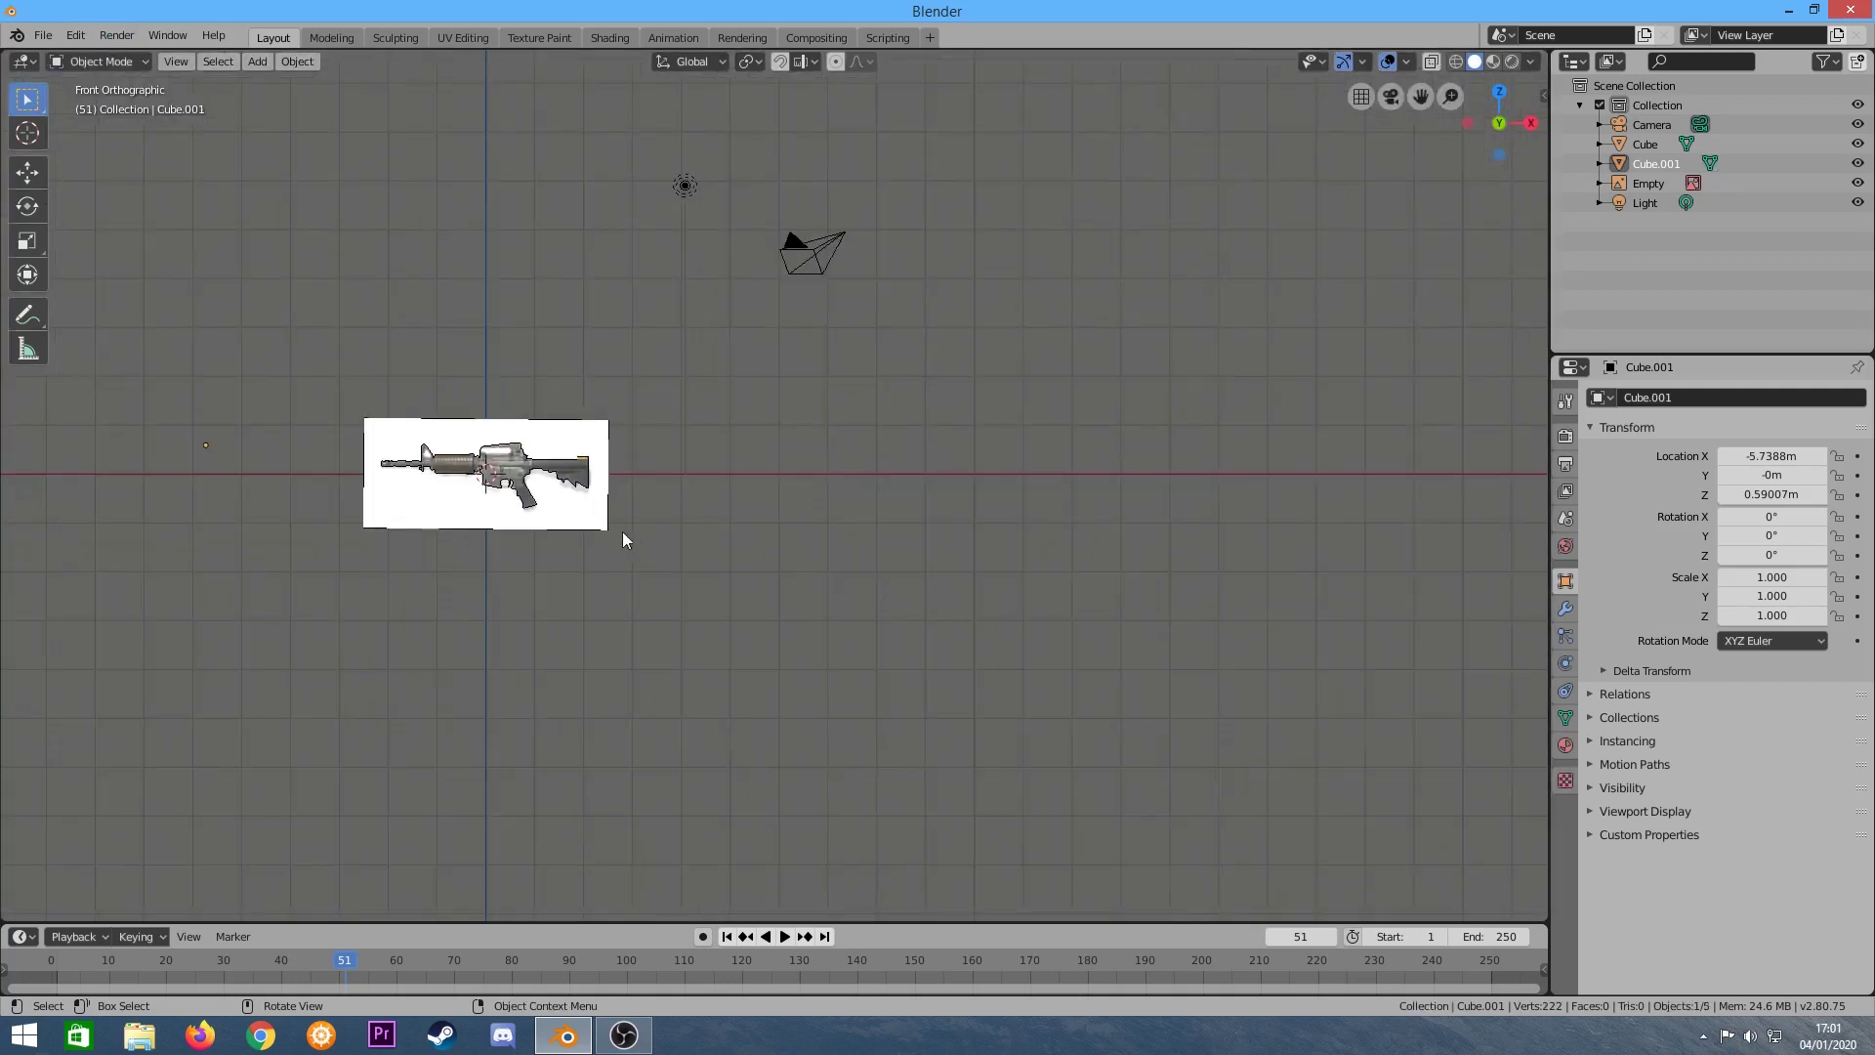
pyautogui.scroll(4, 682, 549)
pyautogui.moveTo(644, 532); pyautogui.dragTo(39, 284)
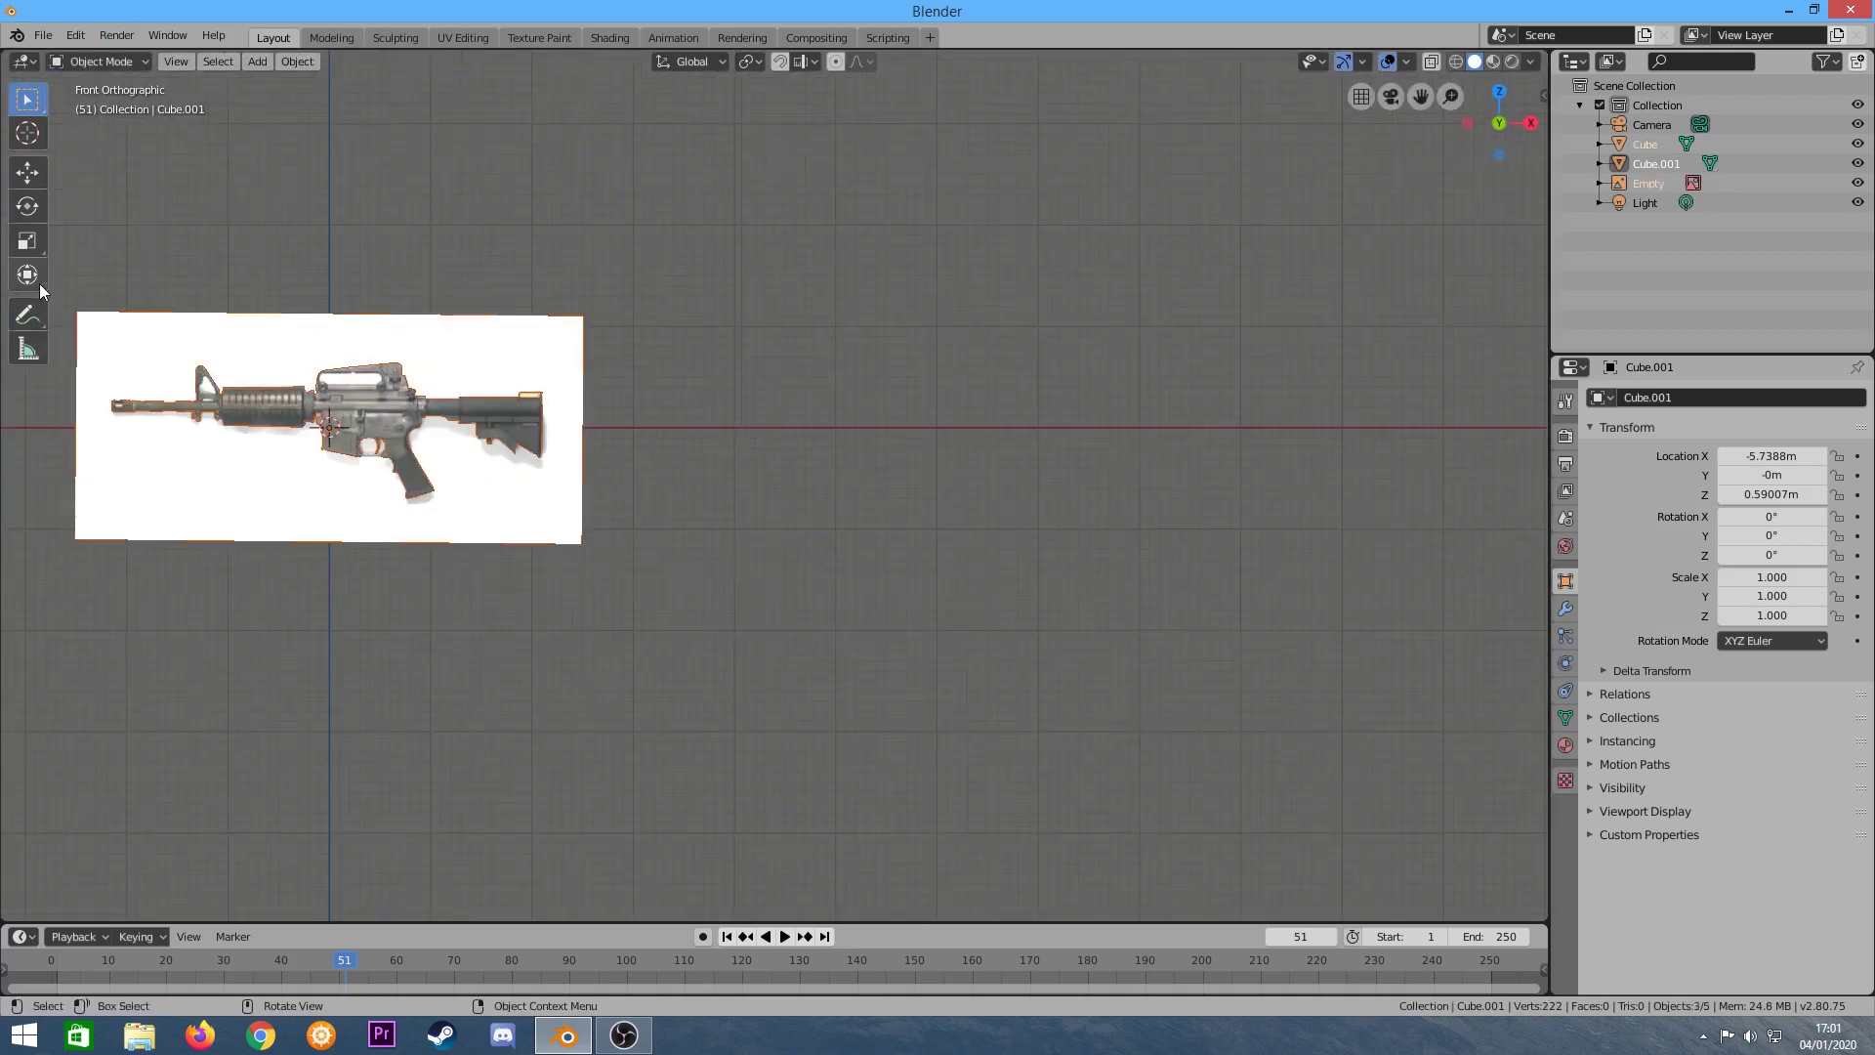
pyautogui.rightClick(679, 532)
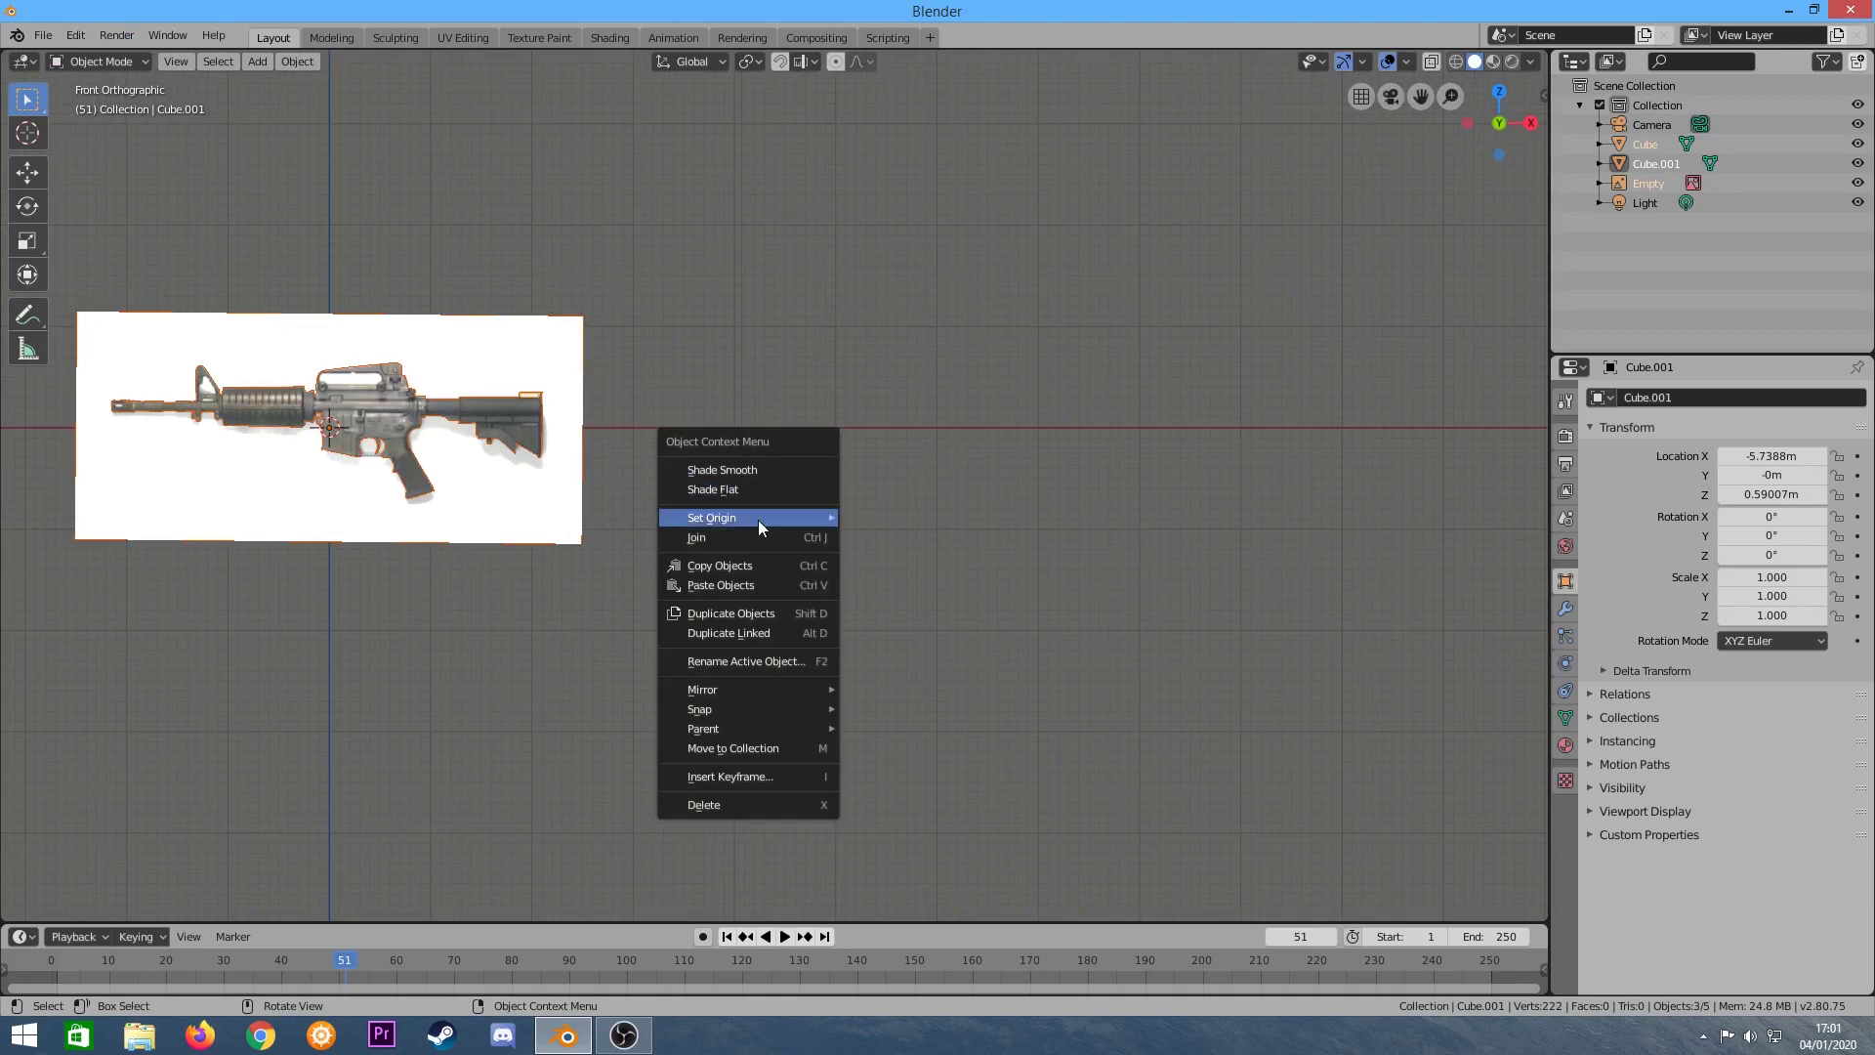
pyautogui.click(731, 536)
pyautogui.scroll(4, 383, 396)
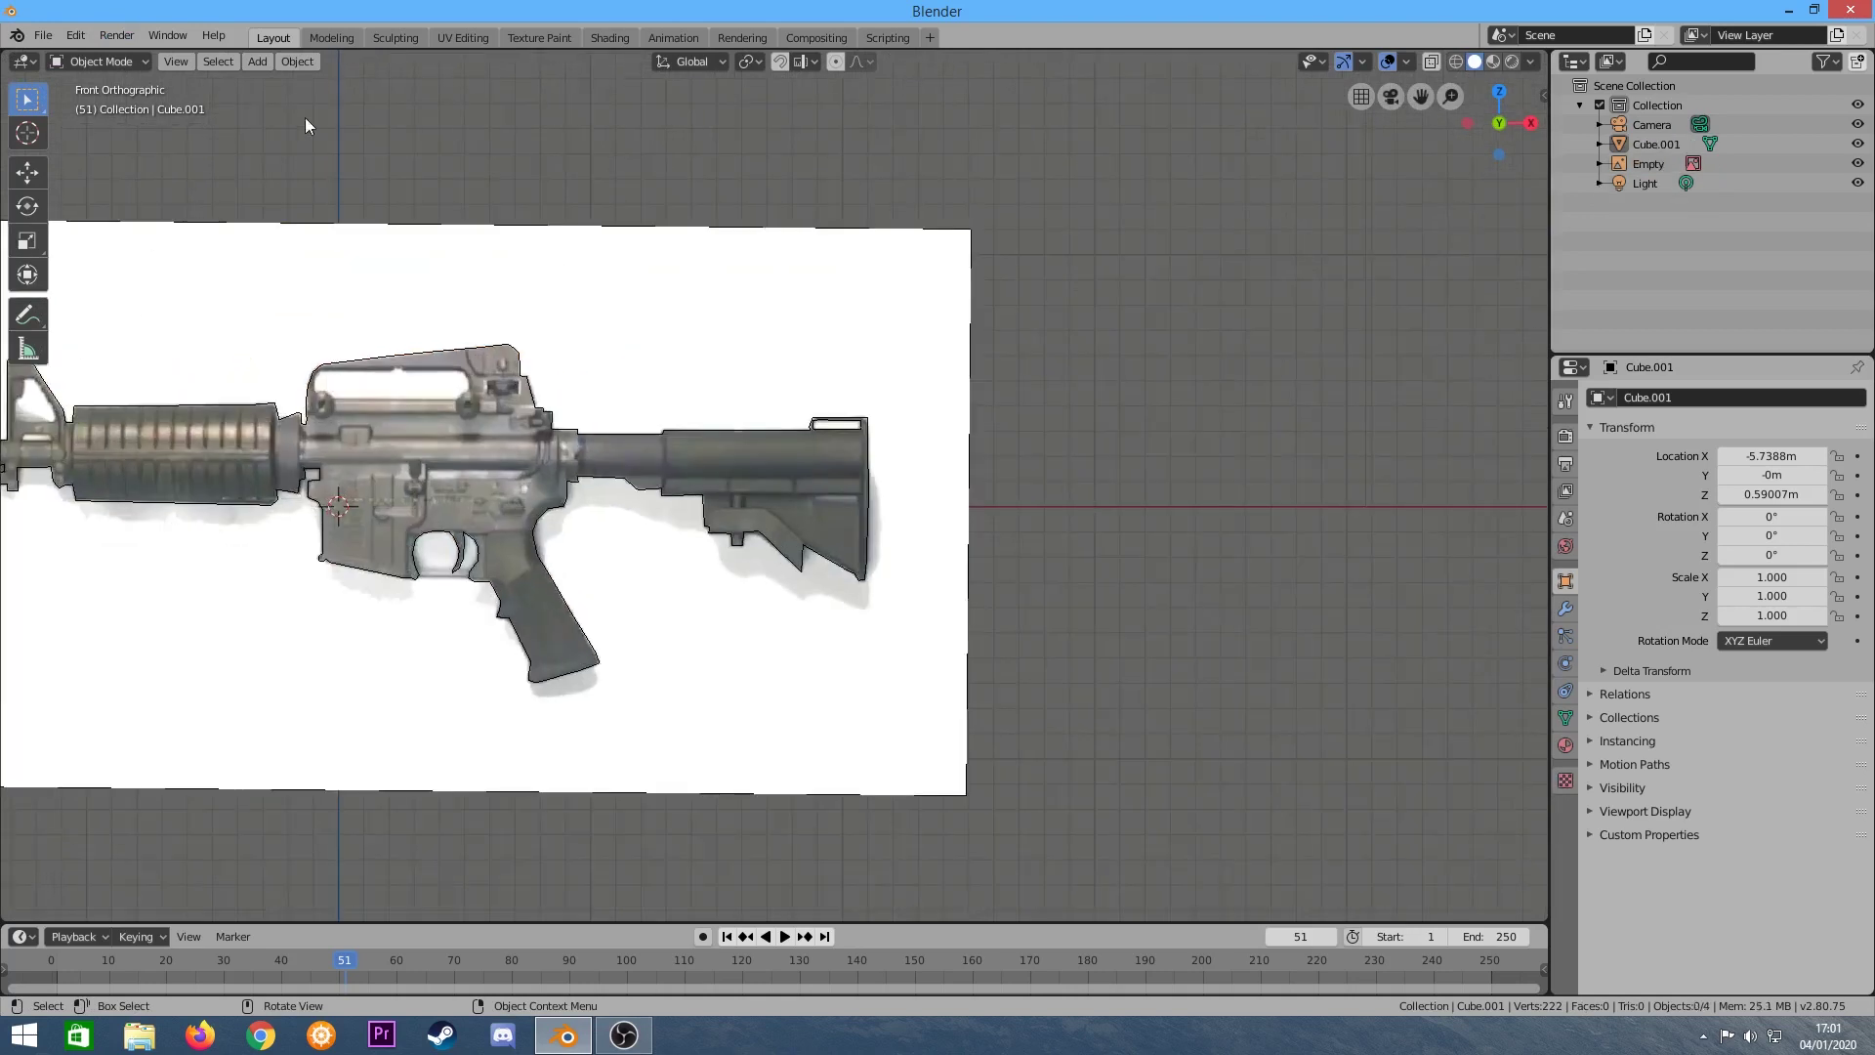
# Enter Edit Mode on Cube.001, zoom along the 222-vertex outline, and orbit to inspect it.
pyautogui.click(113, 61)
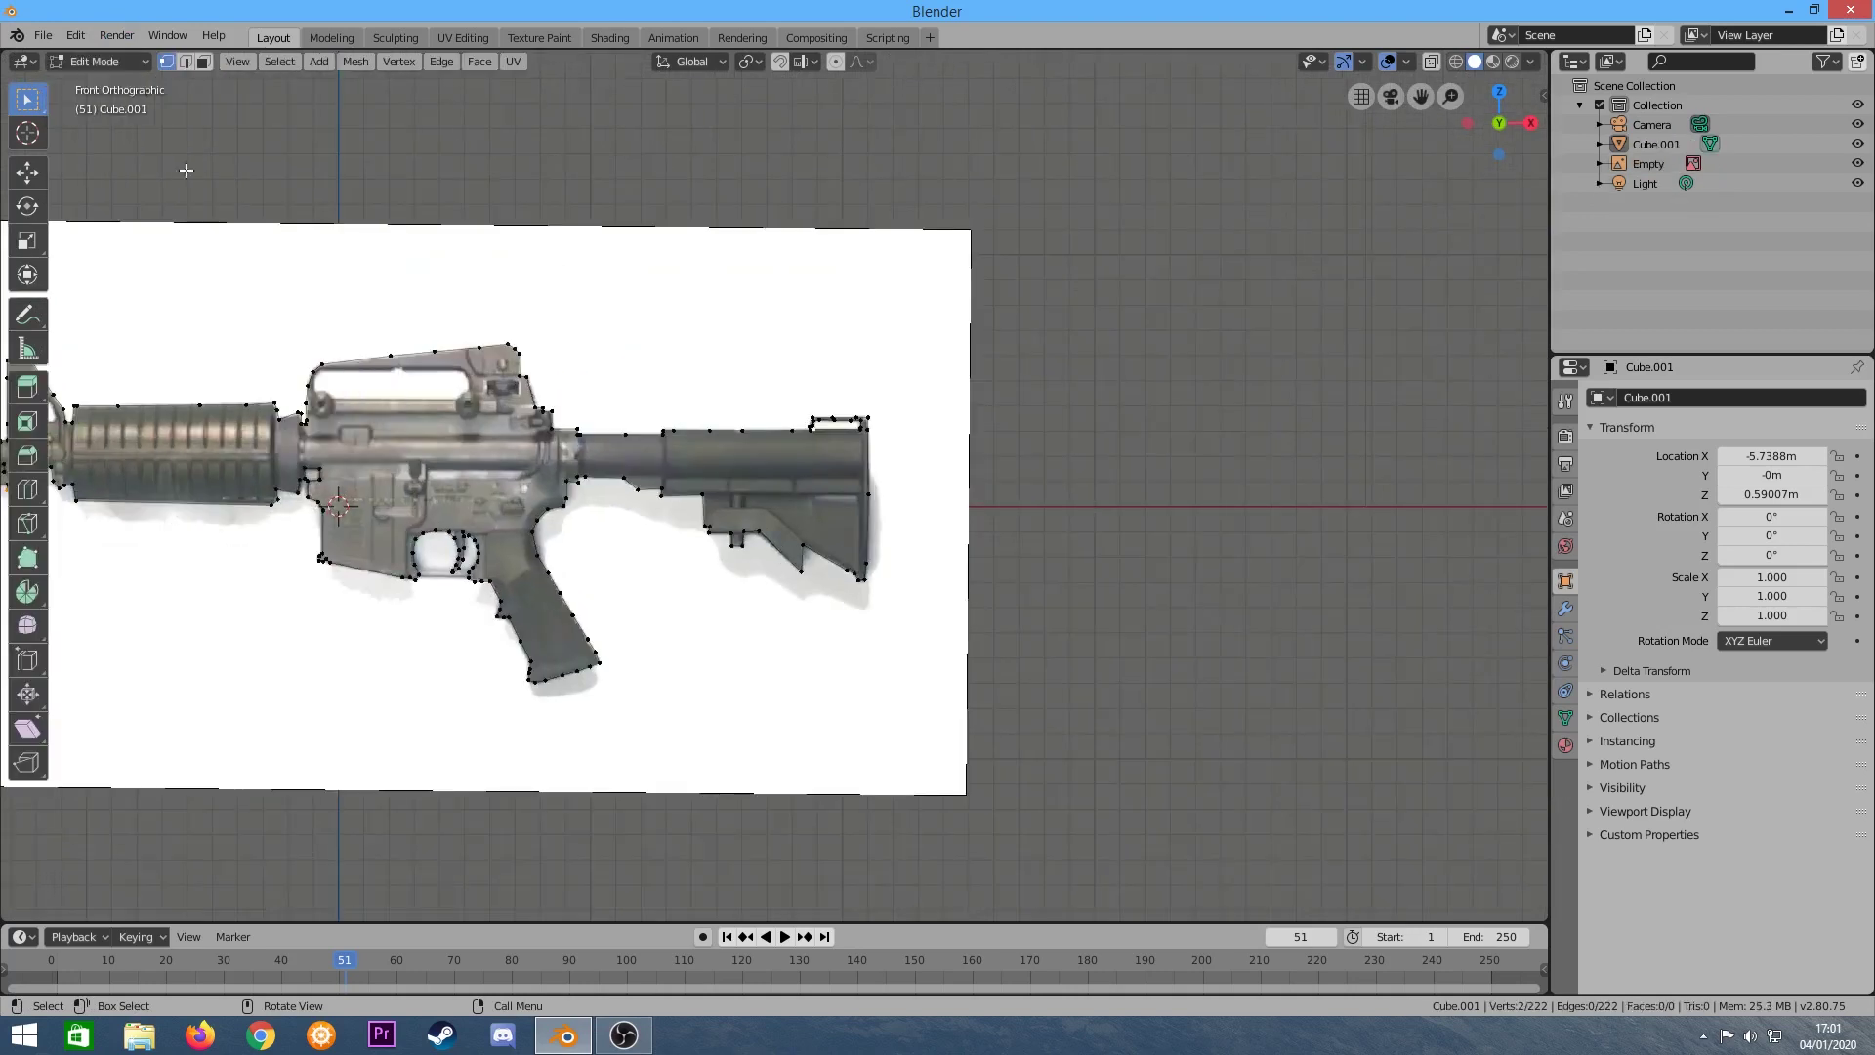
pyautogui.scroll(5, 898, 492)
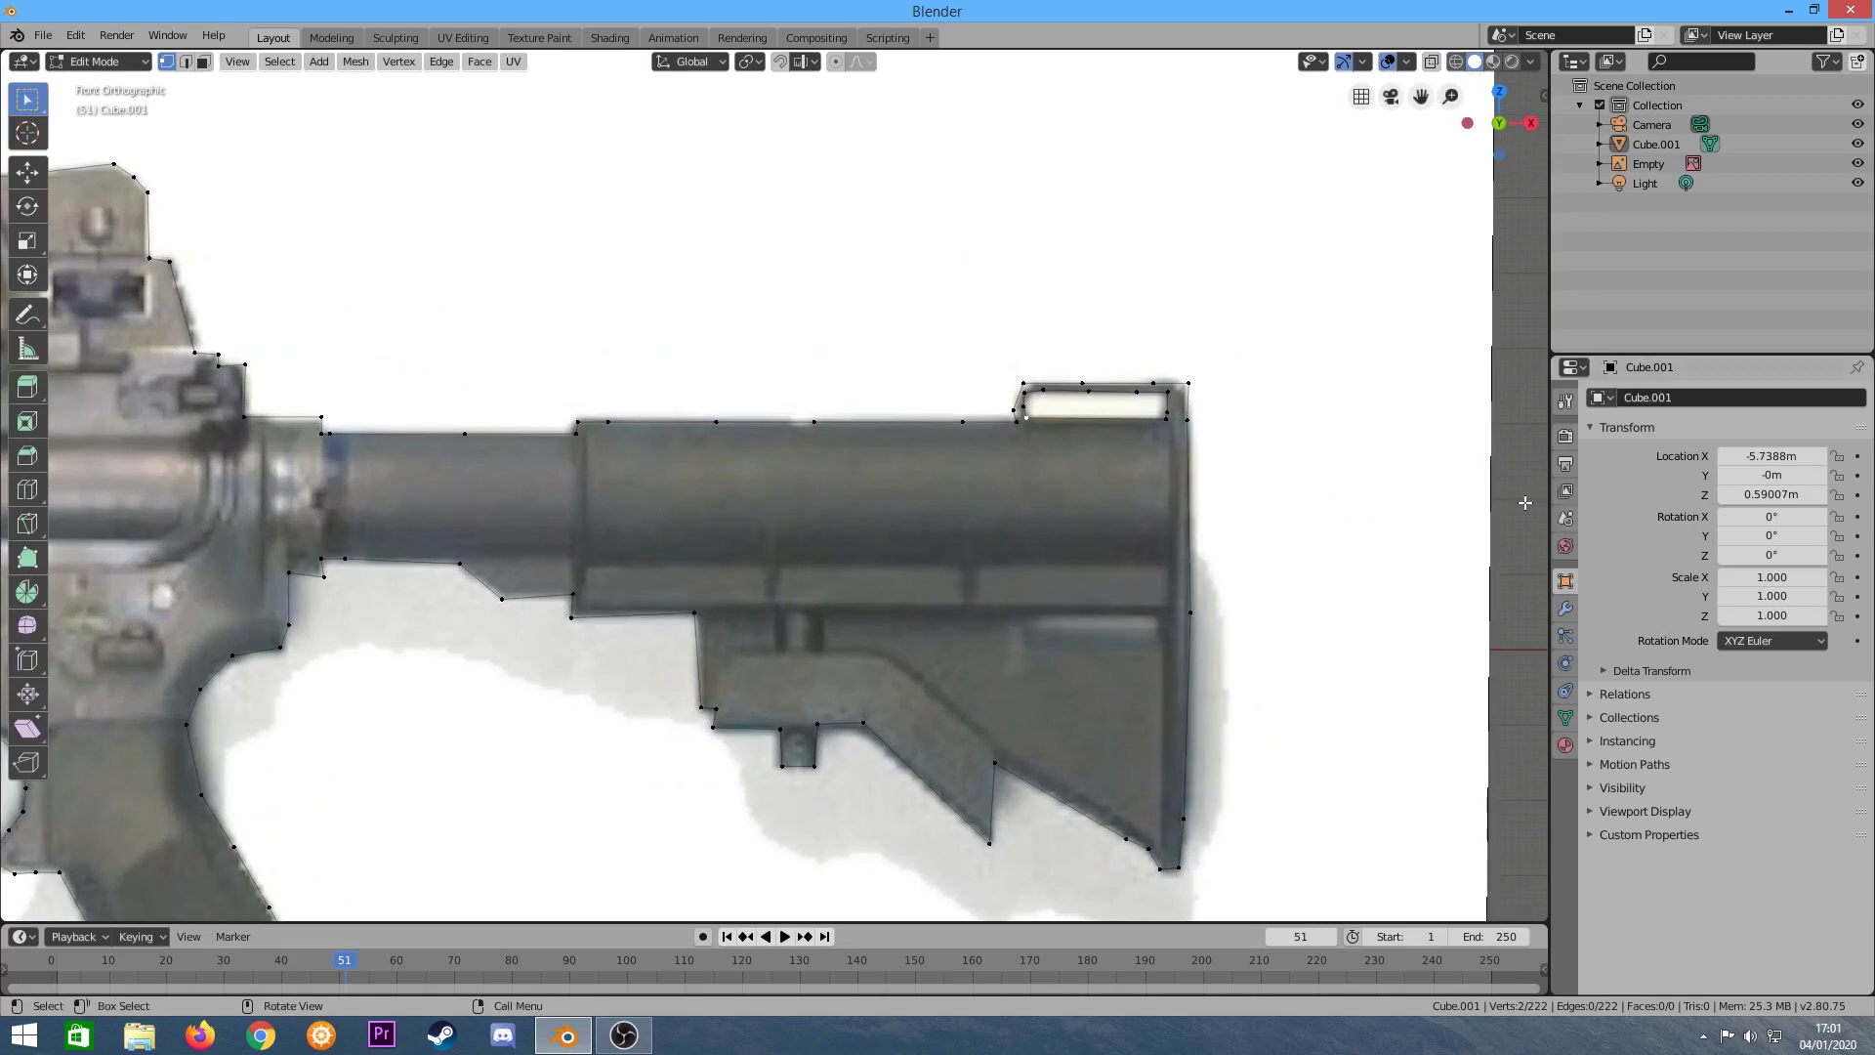
pyautogui.scroll(-2, 1308, 508)
pyautogui.scroll(-4, 1309, 508)
pyautogui.scroll(2, 469, 550)
pyautogui.scroll(5, 469, 550)
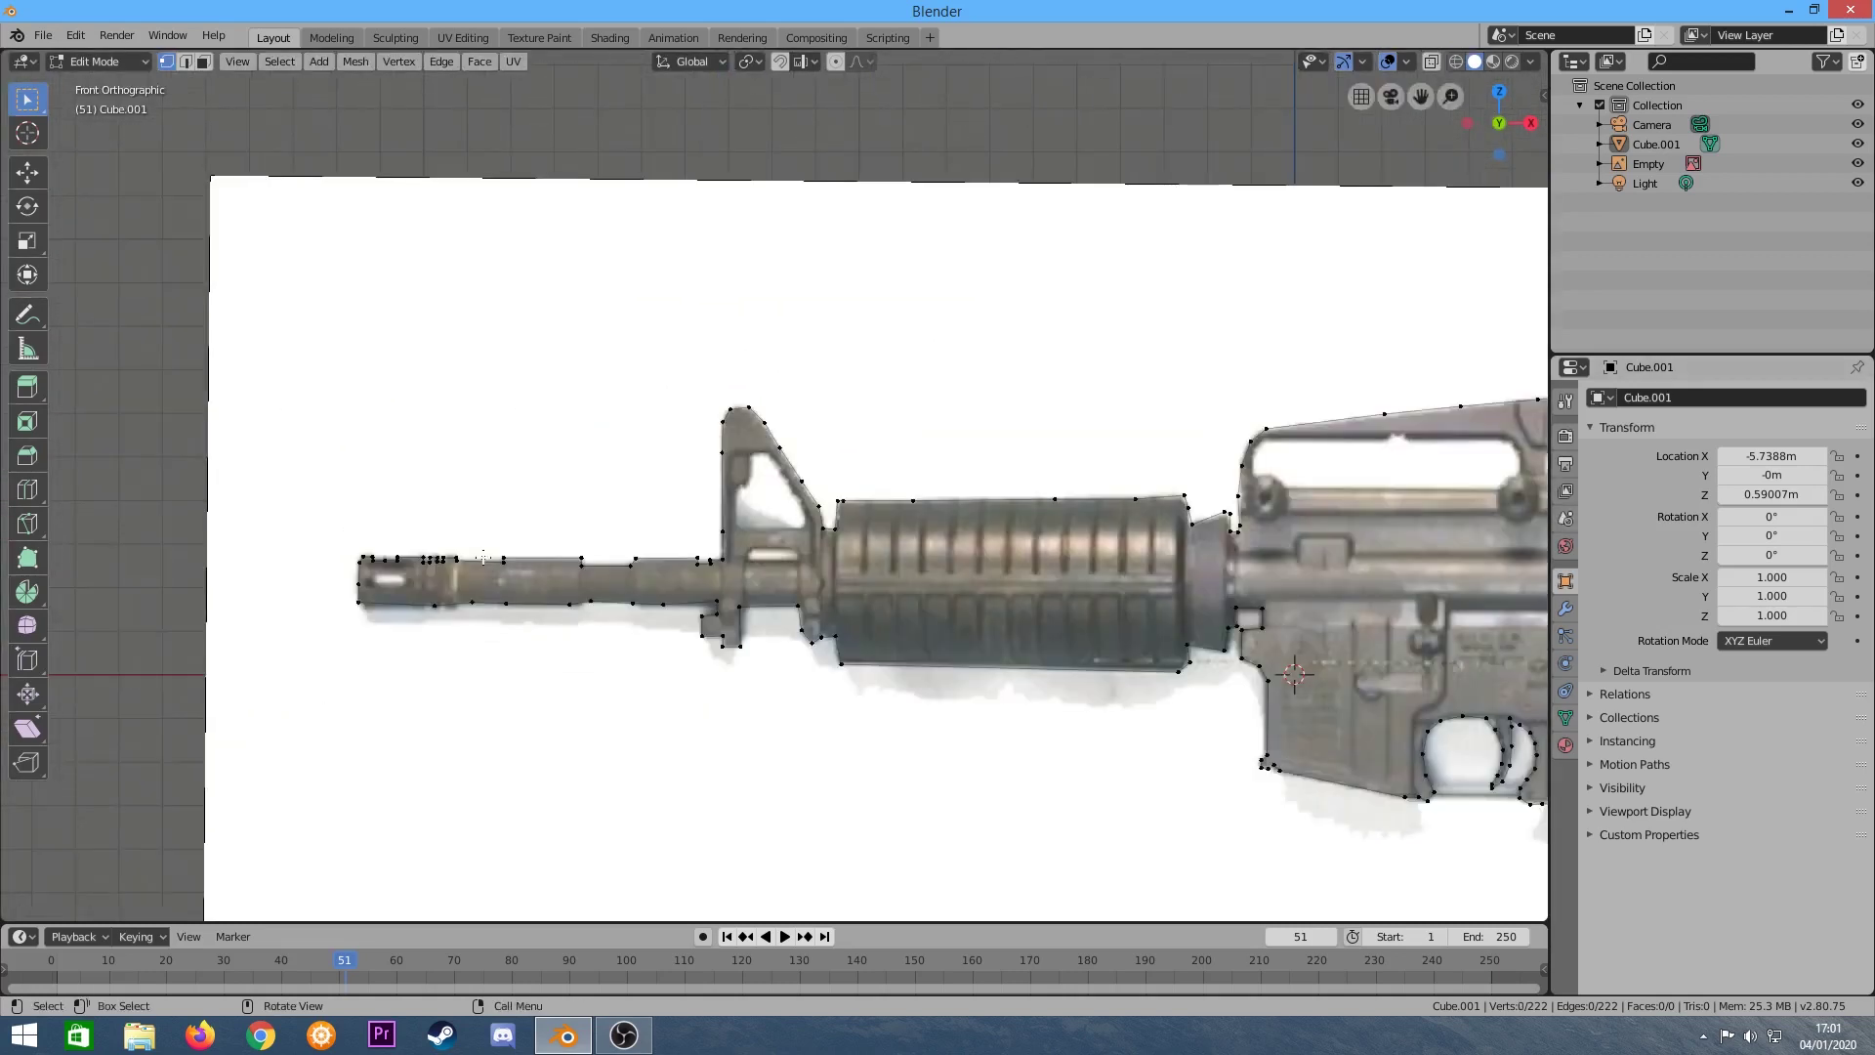
pyautogui.scroll(3, 503, 583)
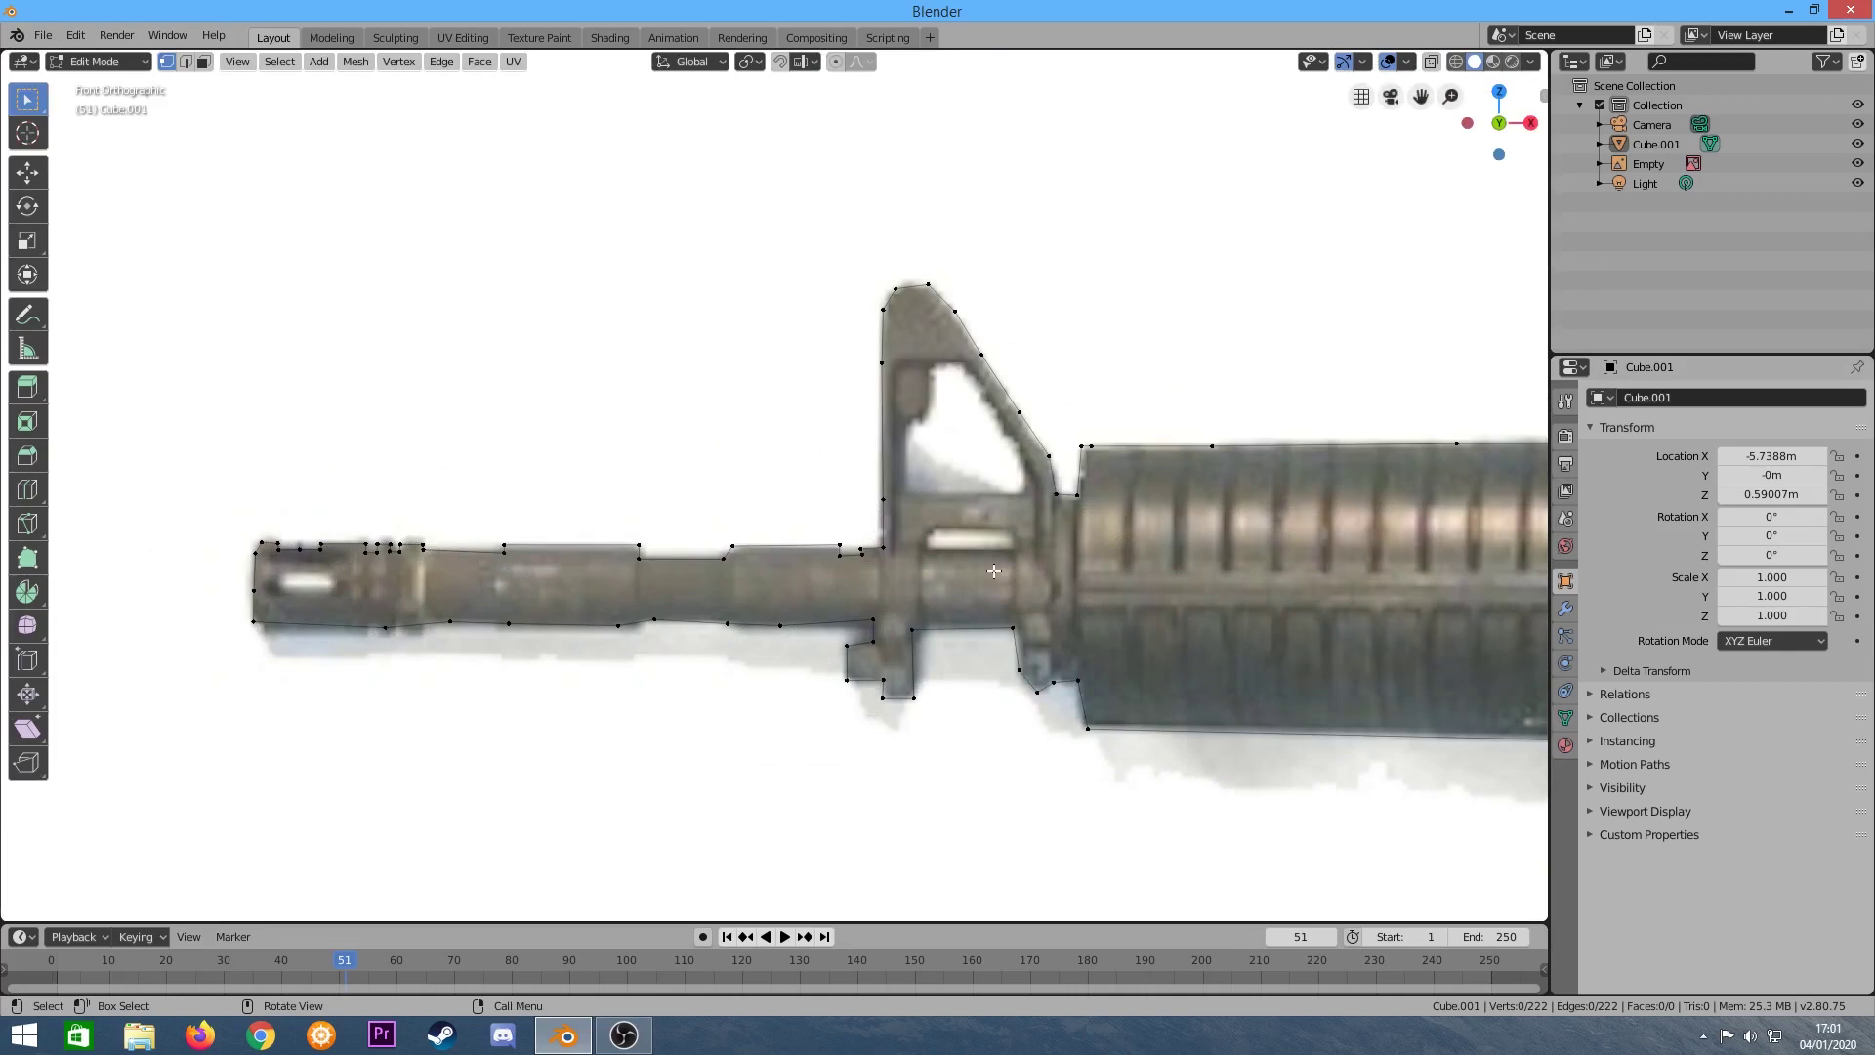
pyautogui.scroll(5, 244, 552)
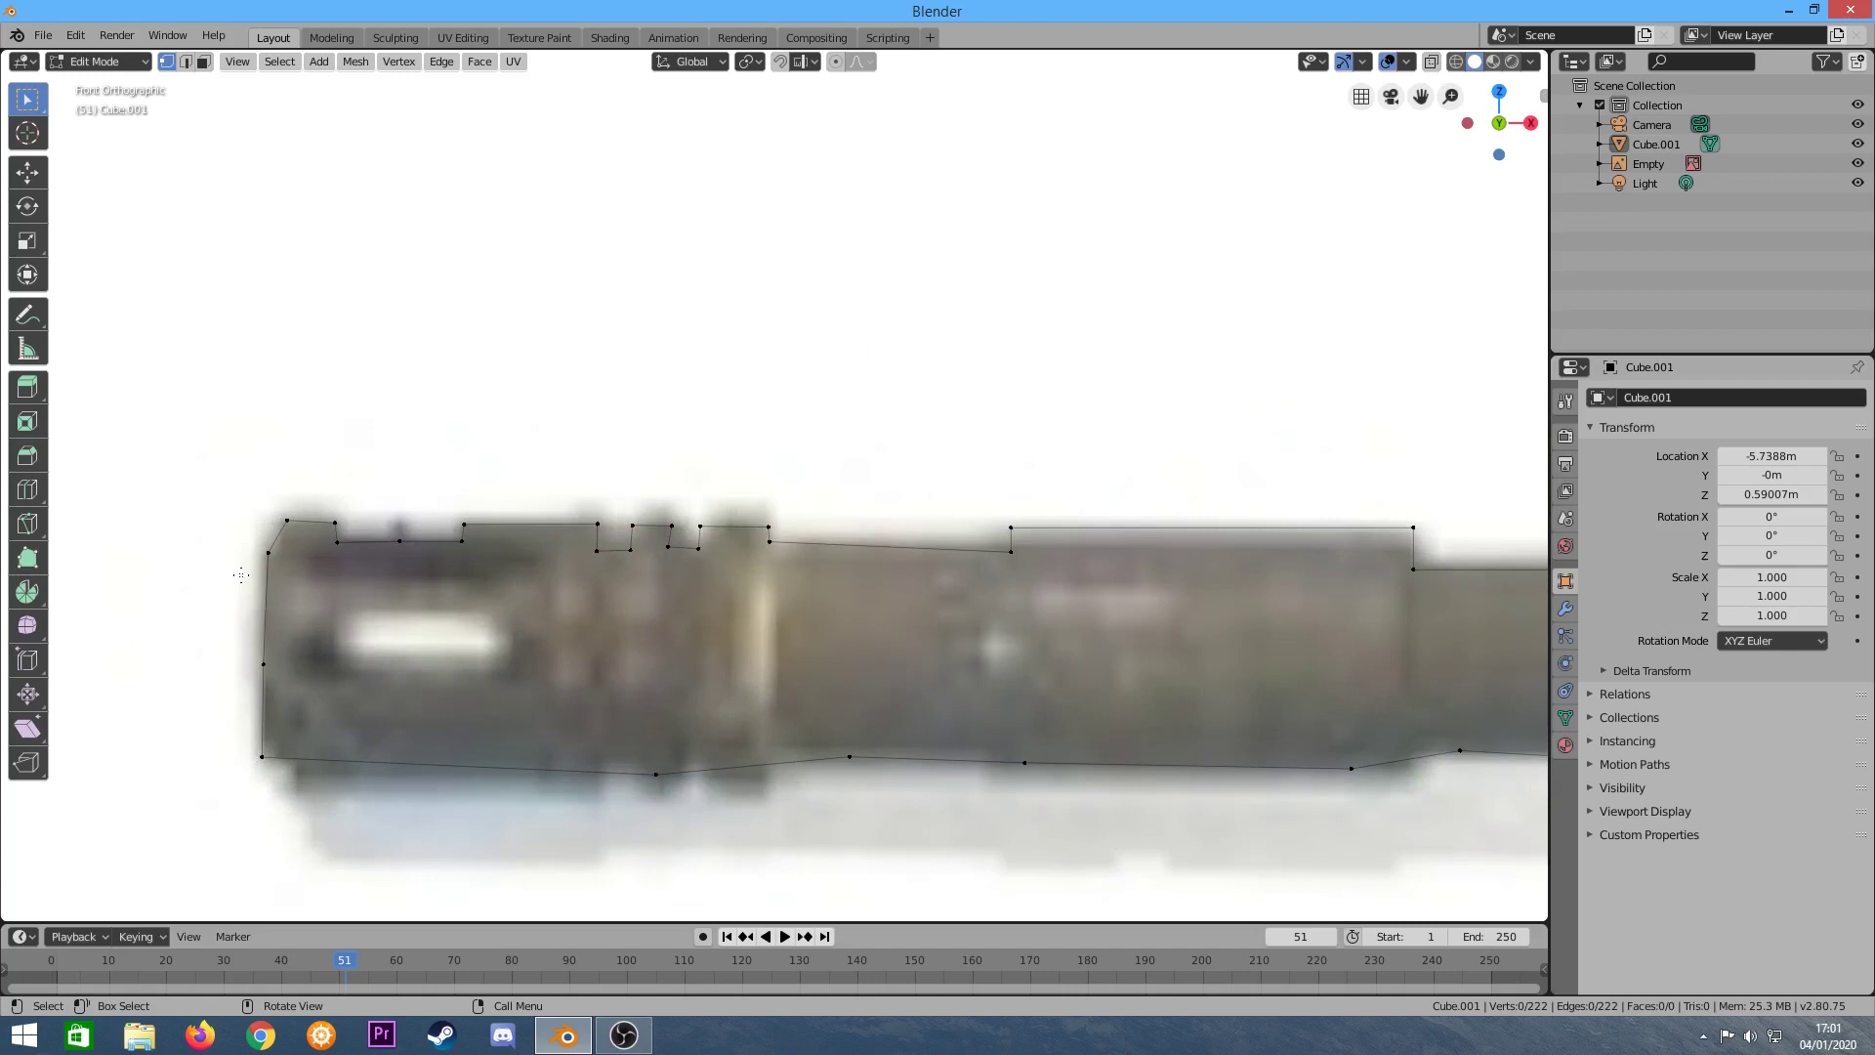
pyautogui.scroll(-5, 236, 579)
pyautogui.scroll(5, 236, 579)
pyautogui.scroll(-7, 530, 659)
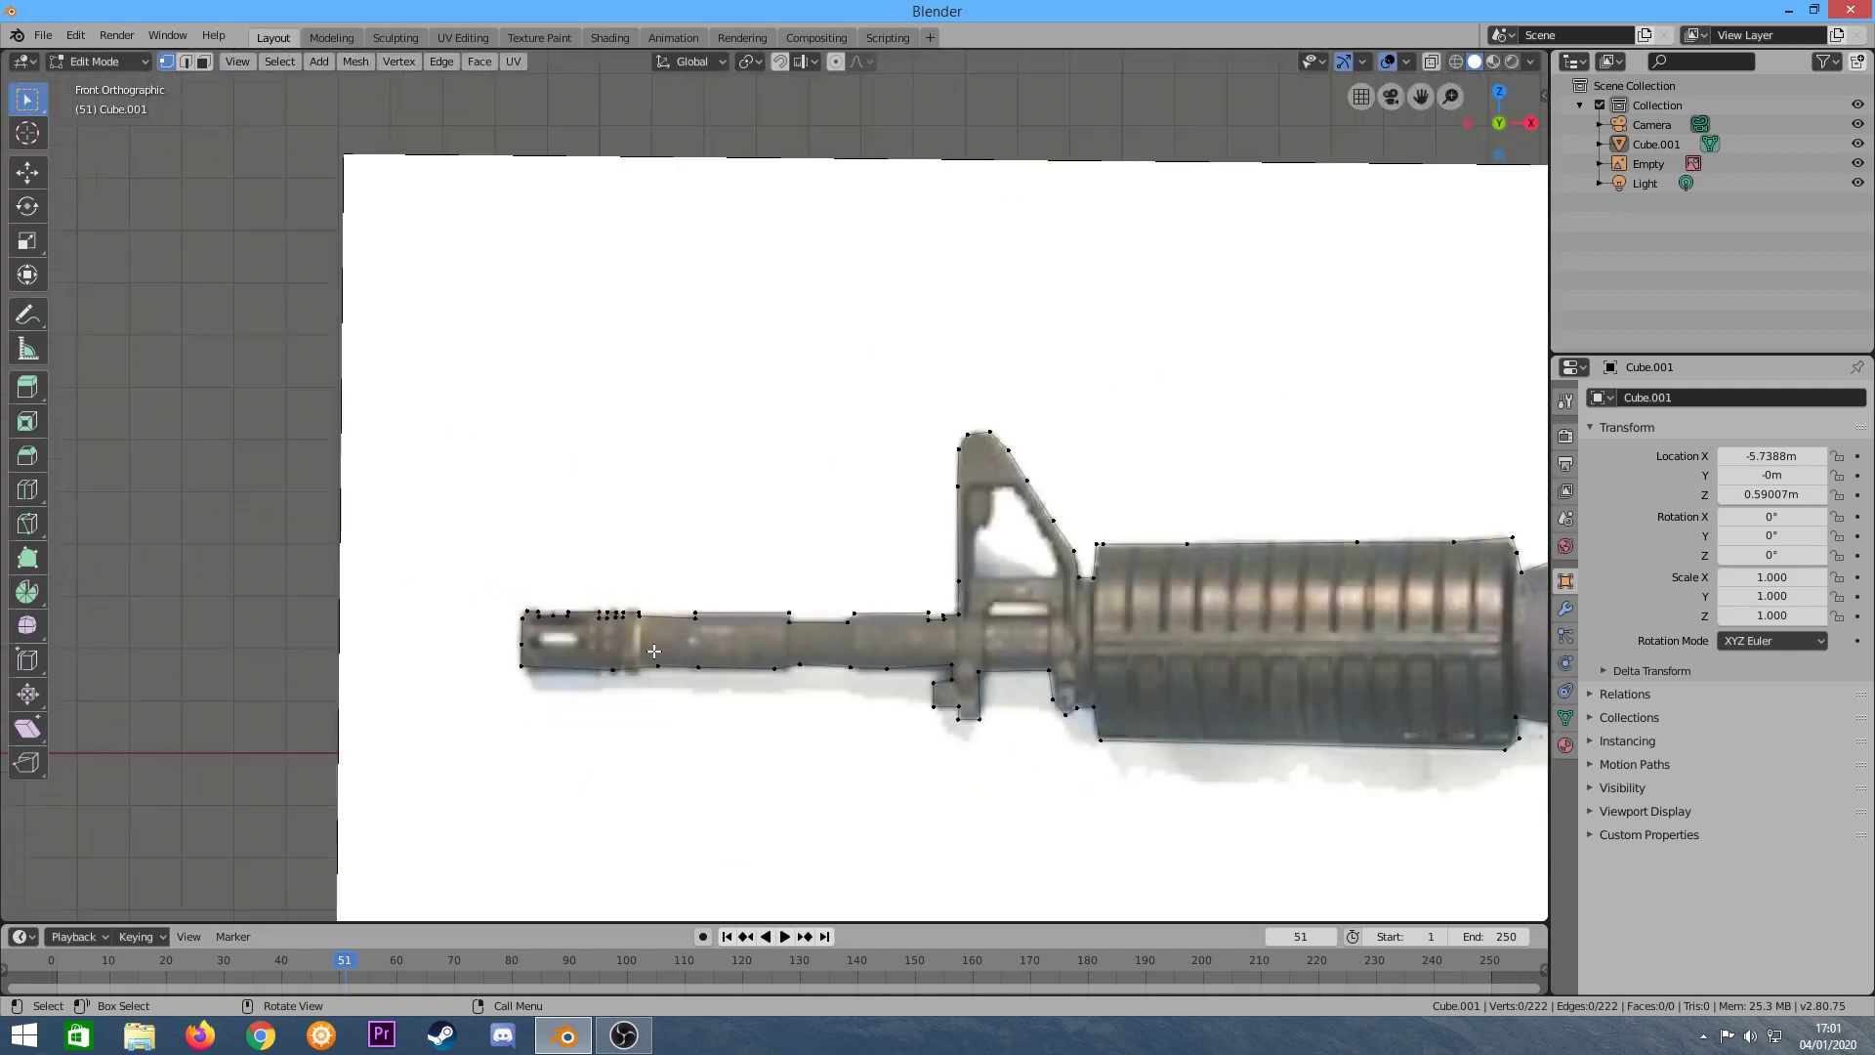
pyautogui.scroll(7, 530, 659)
pyautogui.scroll(5, 151, 499)
pyautogui.moveTo(574, 564)
pyautogui.mouseDown(button='middle')
pyautogui.moveTo(461, 502)
pyautogui.moveTo(344, 511)
pyautogui.moveTo(315, 544)
pyautogui.moveTo(564, 535)
pyautogui.moveTo(544, 523)
pyautogui.moveTo(942, 574)
pyautogui.moveTo(818, 596)
pyautogui.moveTo(837, 576)
pyautogui.moveTo(975, 665)
pyautogui.mouseUp(button='middle')
# Delete the two stray vertices with their edge, then the last stray vertex.
pyautogui.moveTo(1026, 672)
pyautogui.mouseDown()
pyautogui.moveTo(867, 543)
pyautogui.moveTo(848, 487)
pyautogui.mouseUp()
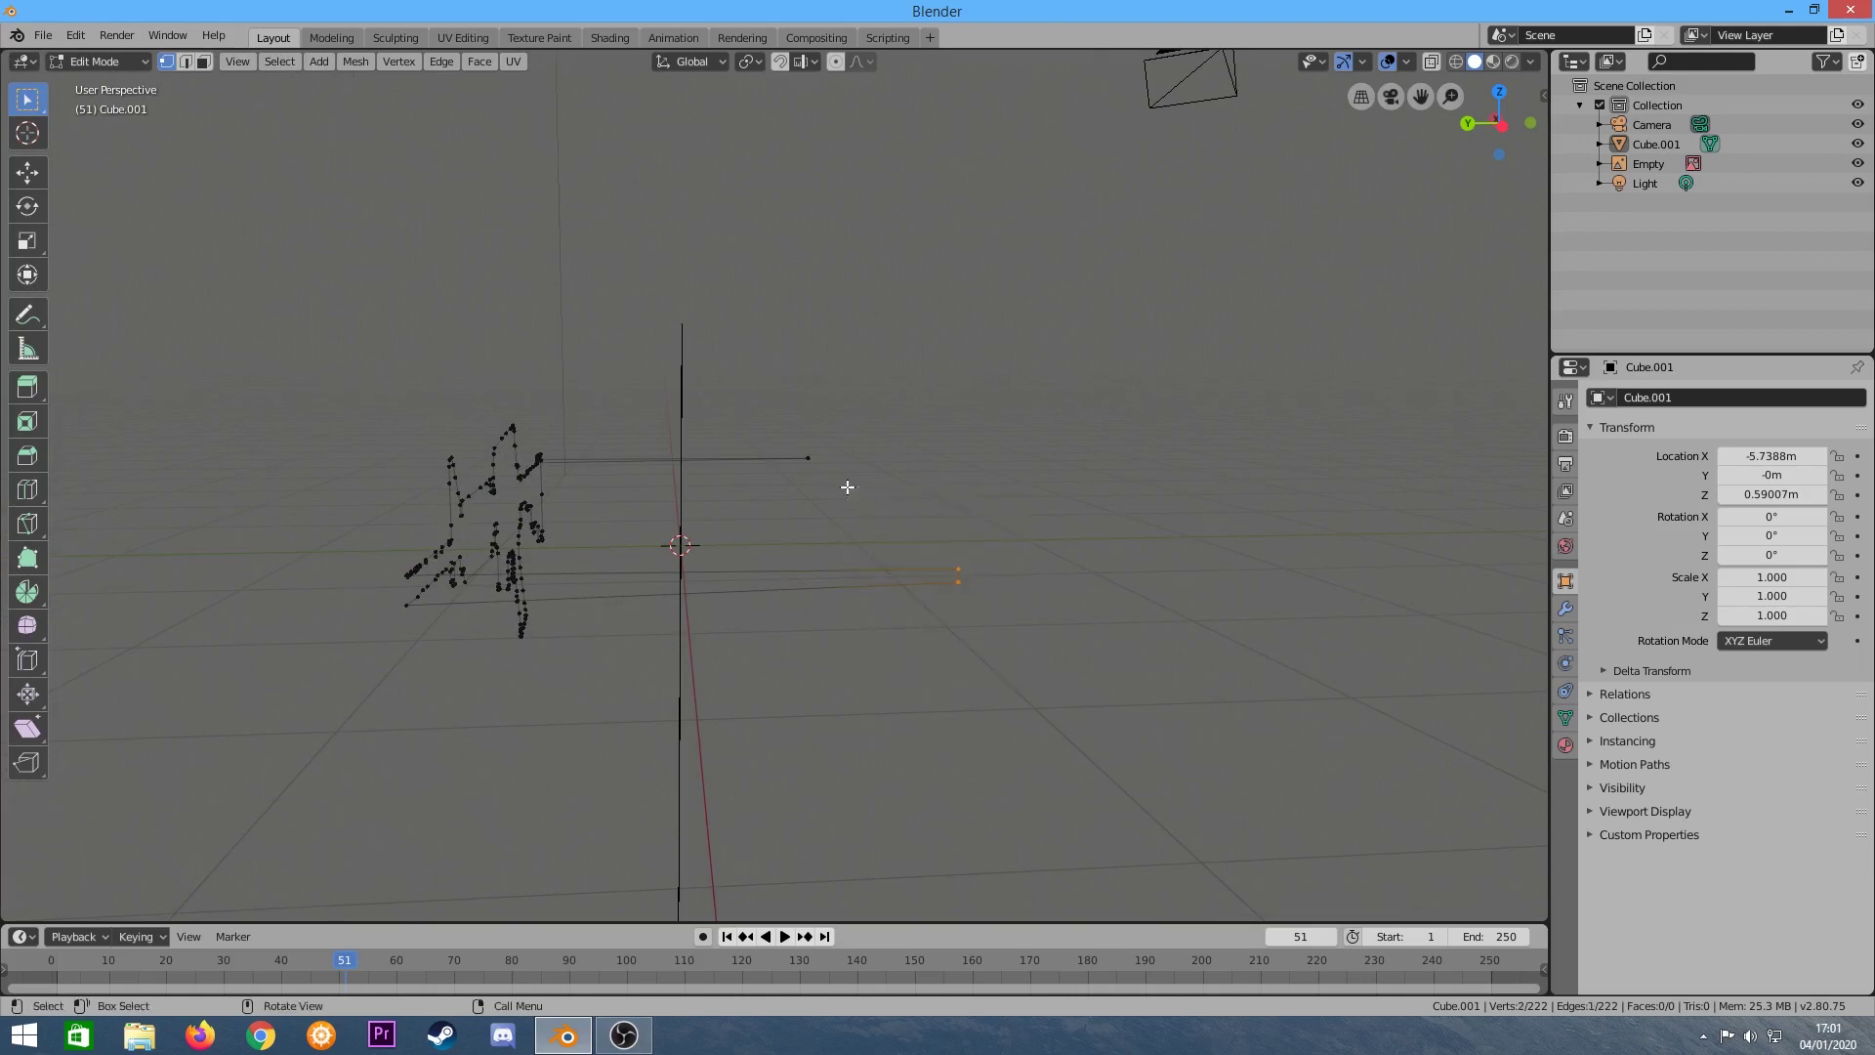
pyautogui.press('x')
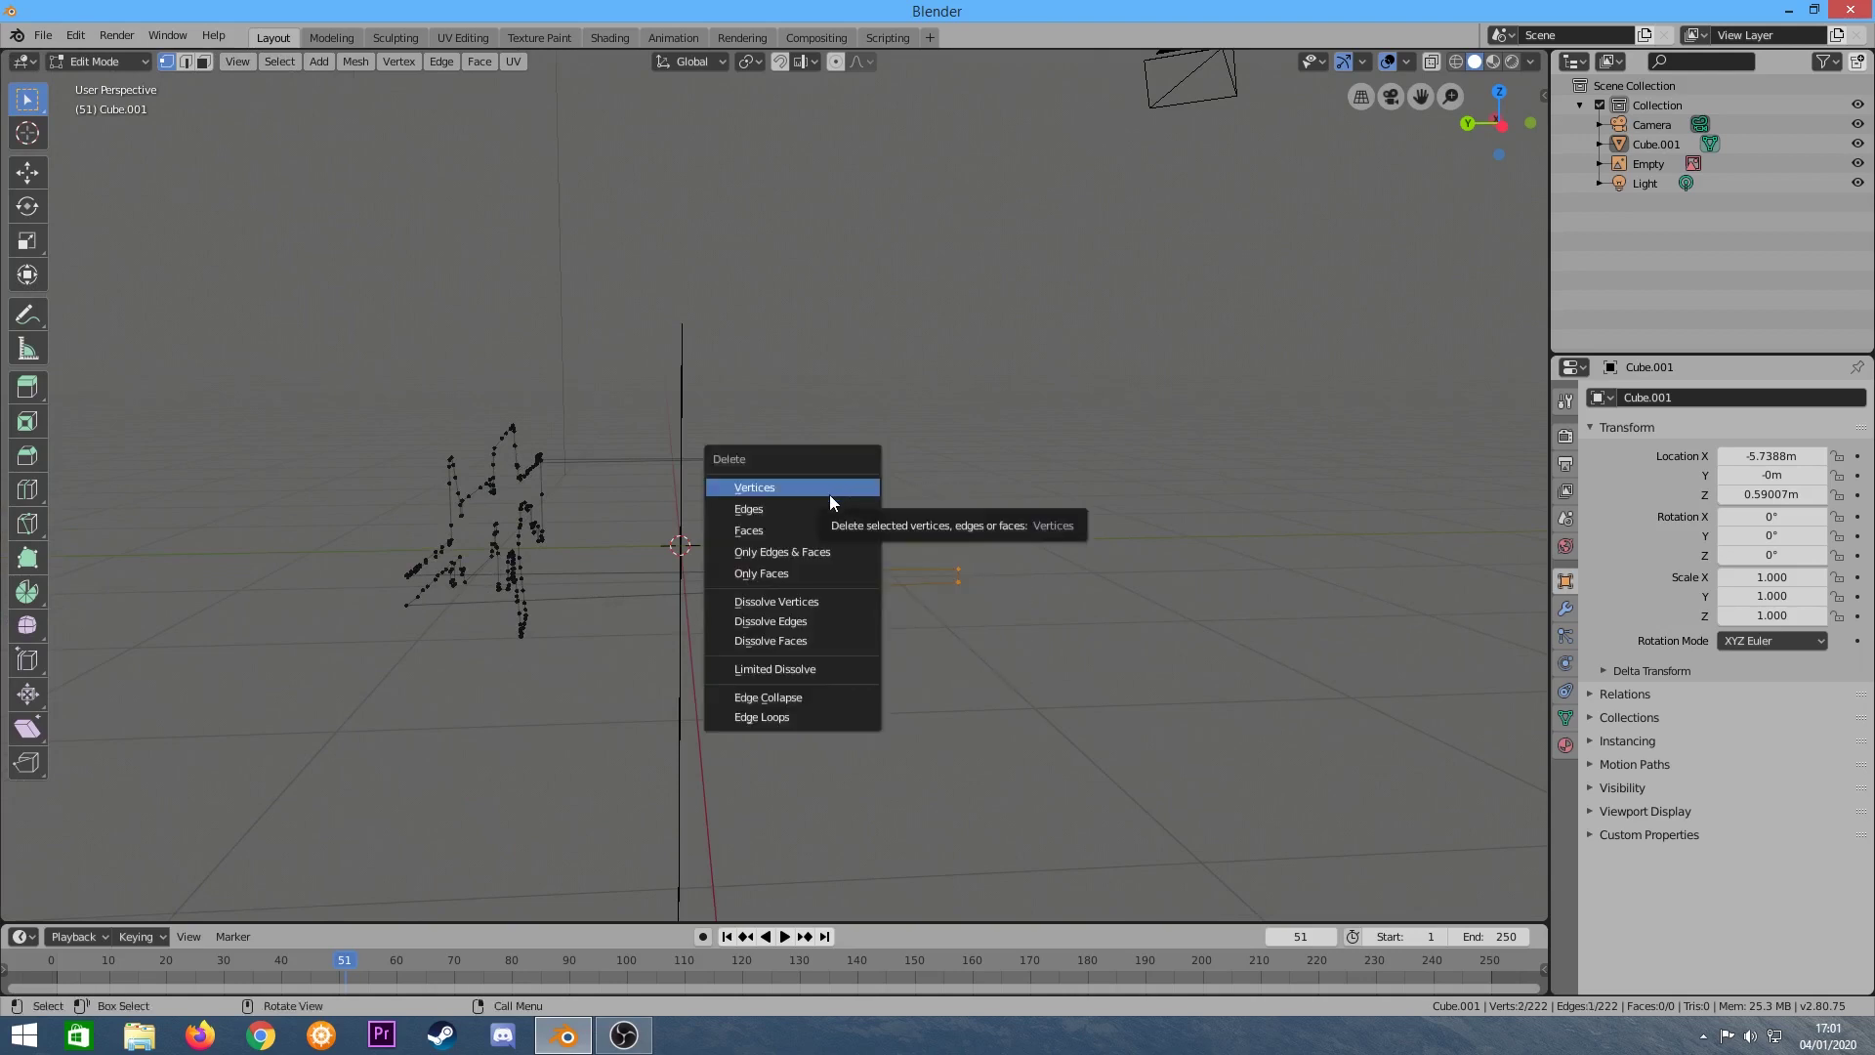
pyautogui.click(825, 489)
pyautogui.moveTo(856, 544); pyautogui.dragTo(794, 446)
pyautogui.press('x')
pyautogui.click(765, 407)
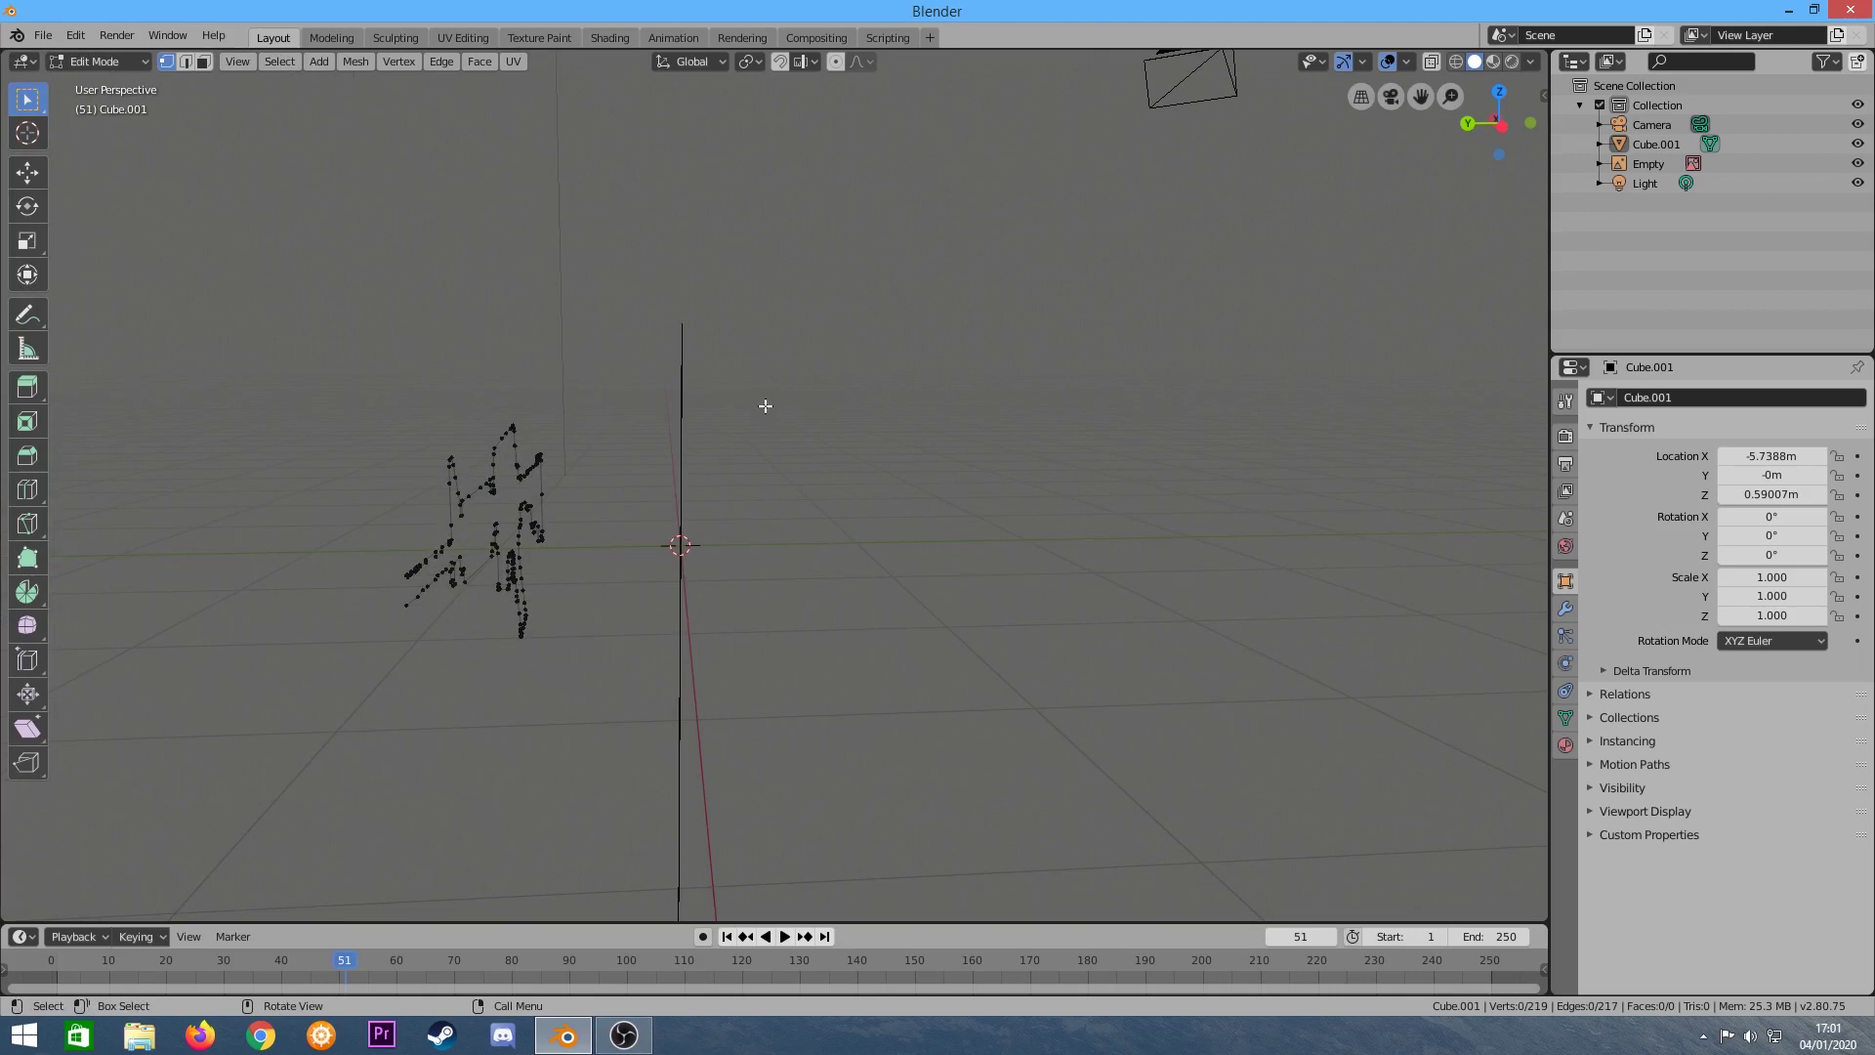
# Return to the Numpad 1 front view and select the muzzle's top-left vertex.
pyautogui.press('KP_1')
pyautogui.scroll(3, 654, 506)
pyautogui.scroll(3, 654, 506)
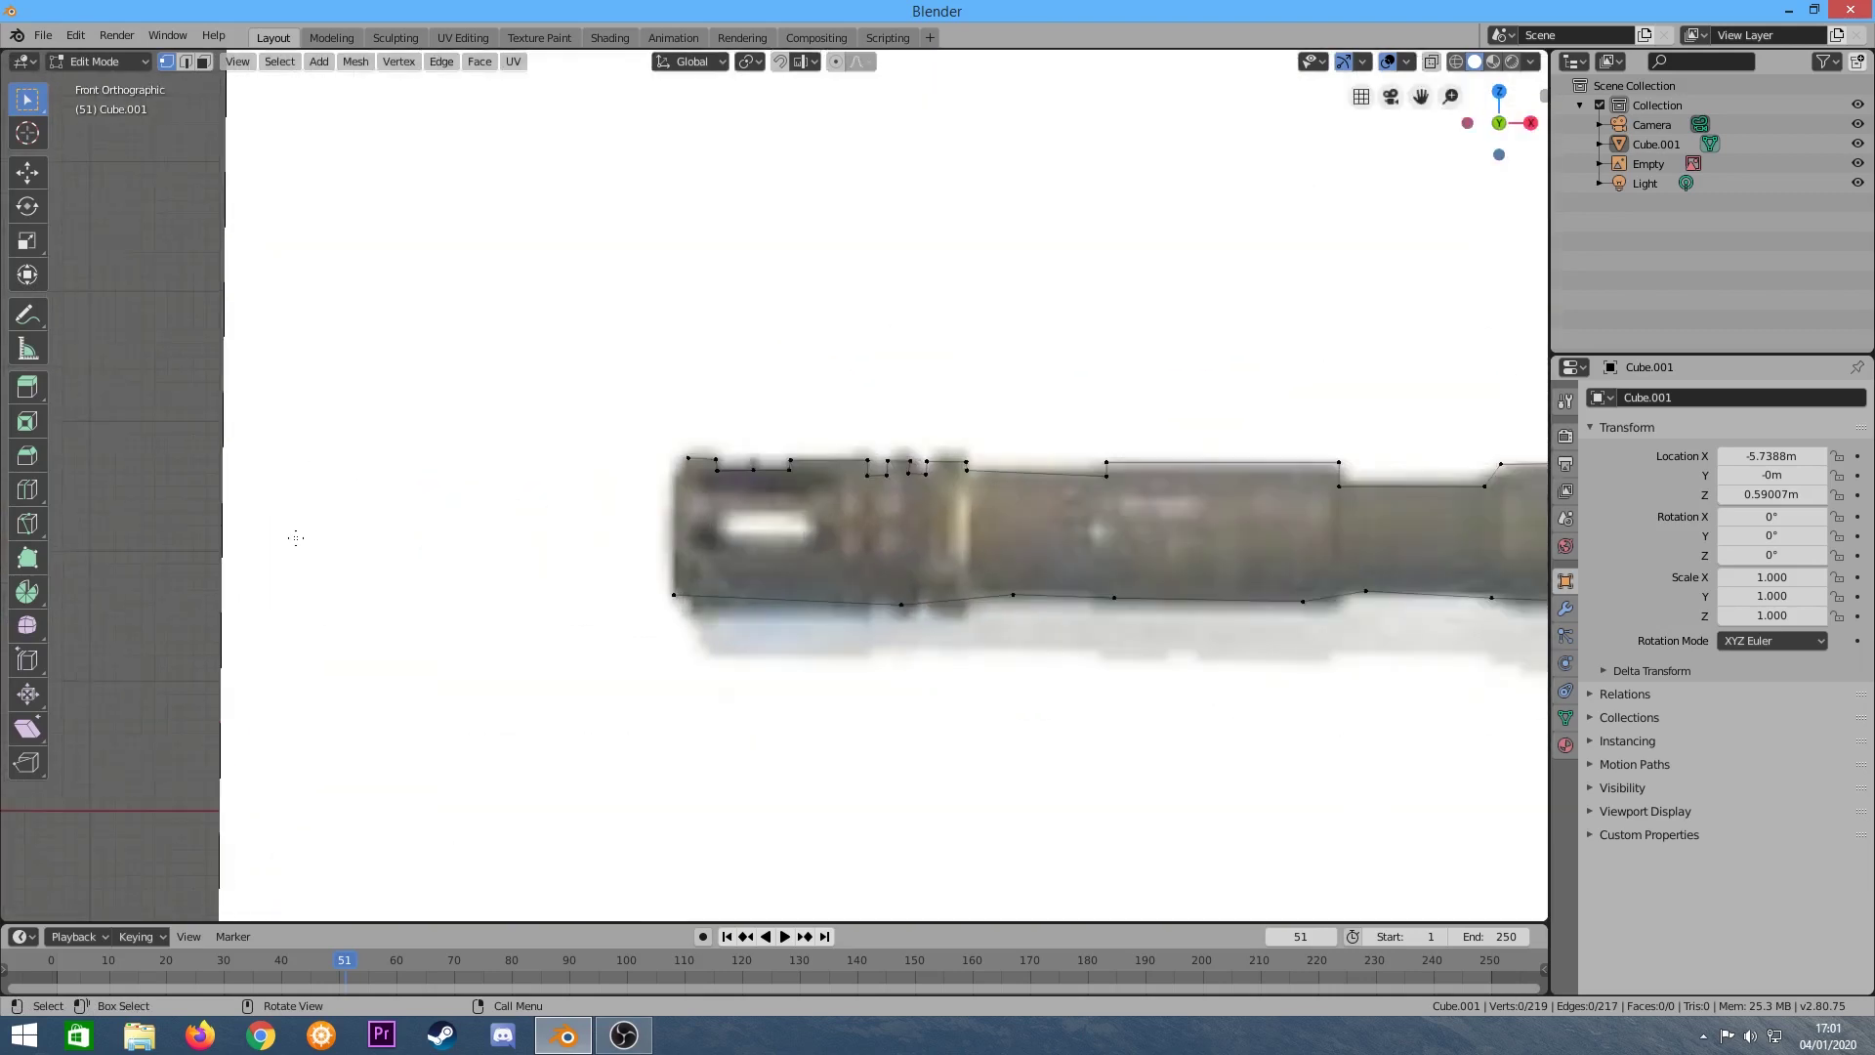
pyautogui.scroll(2, 654, 506)
pyautogui.click(689, 433)
# Extrude vertices down the muzzle's front edge to its bottom-left corner.
pyautogui.press('e')
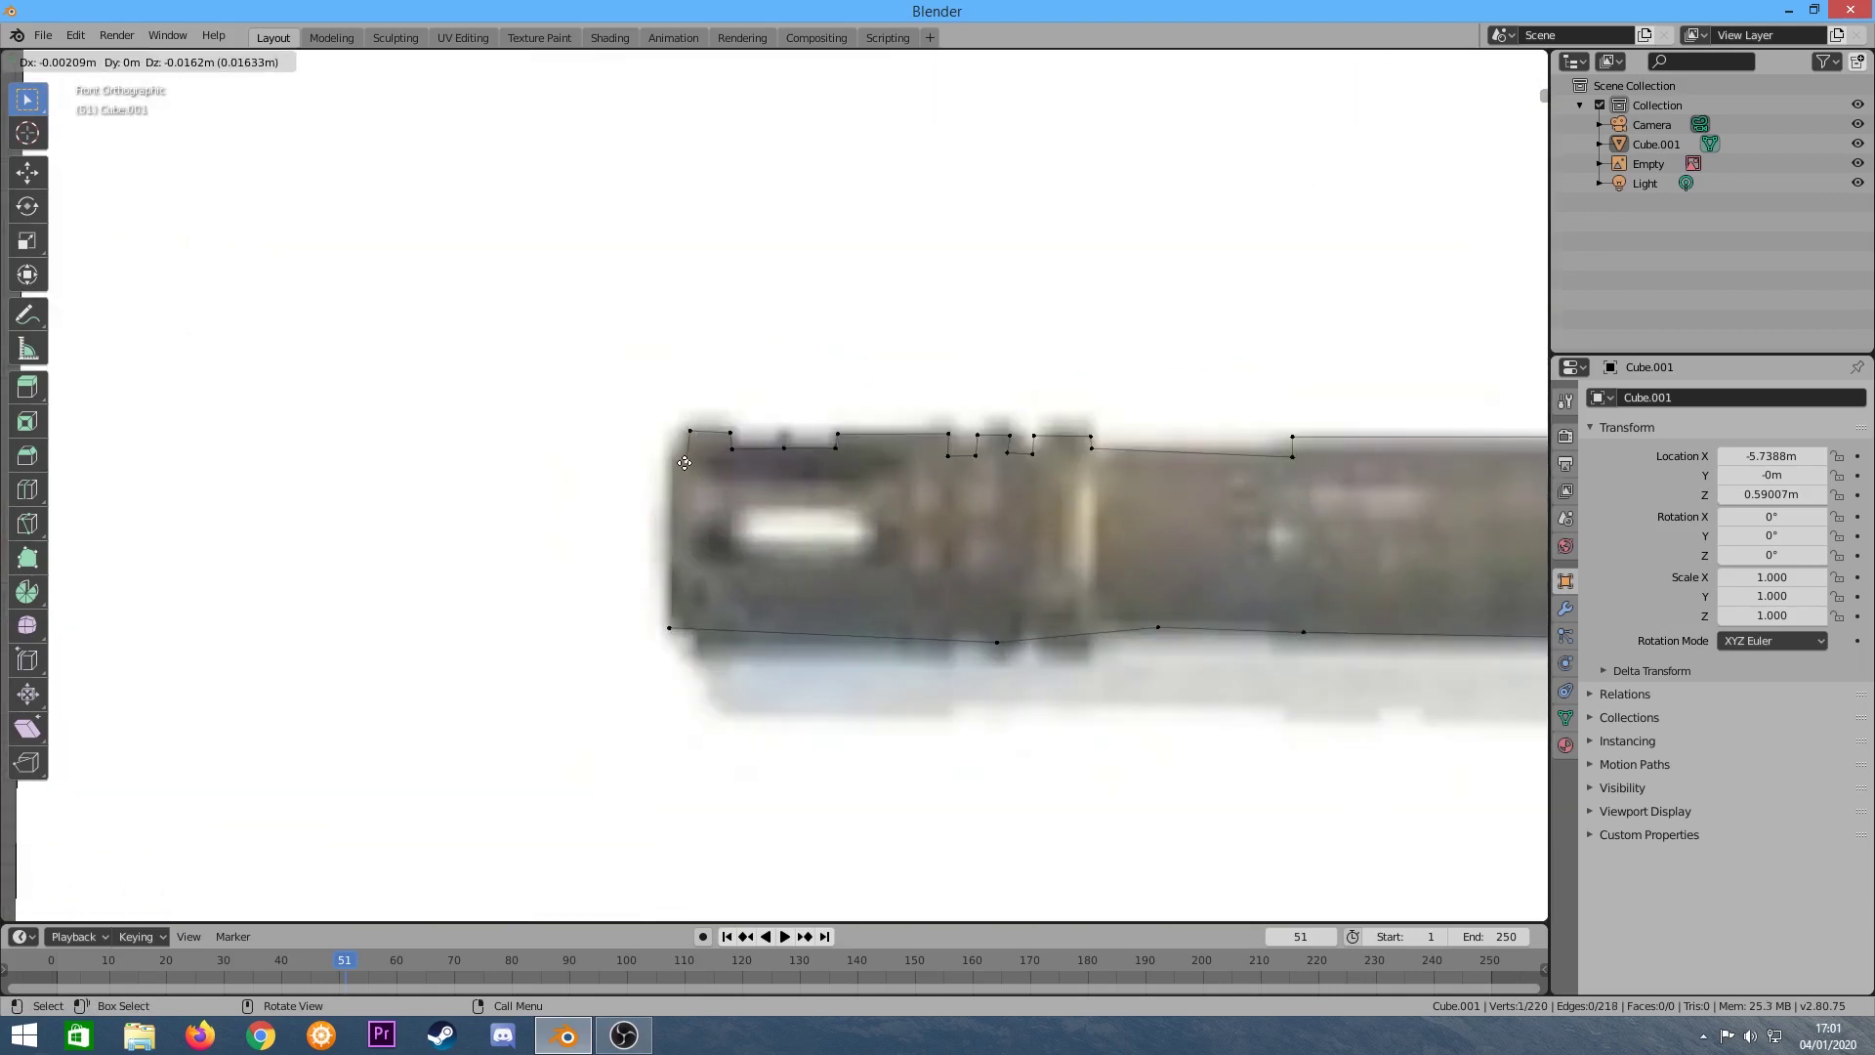
pyautogui.click(685, 461)
pyautogui.press('e')
pyautogui.rightClick(672, 461)
pyautogui.press('e')
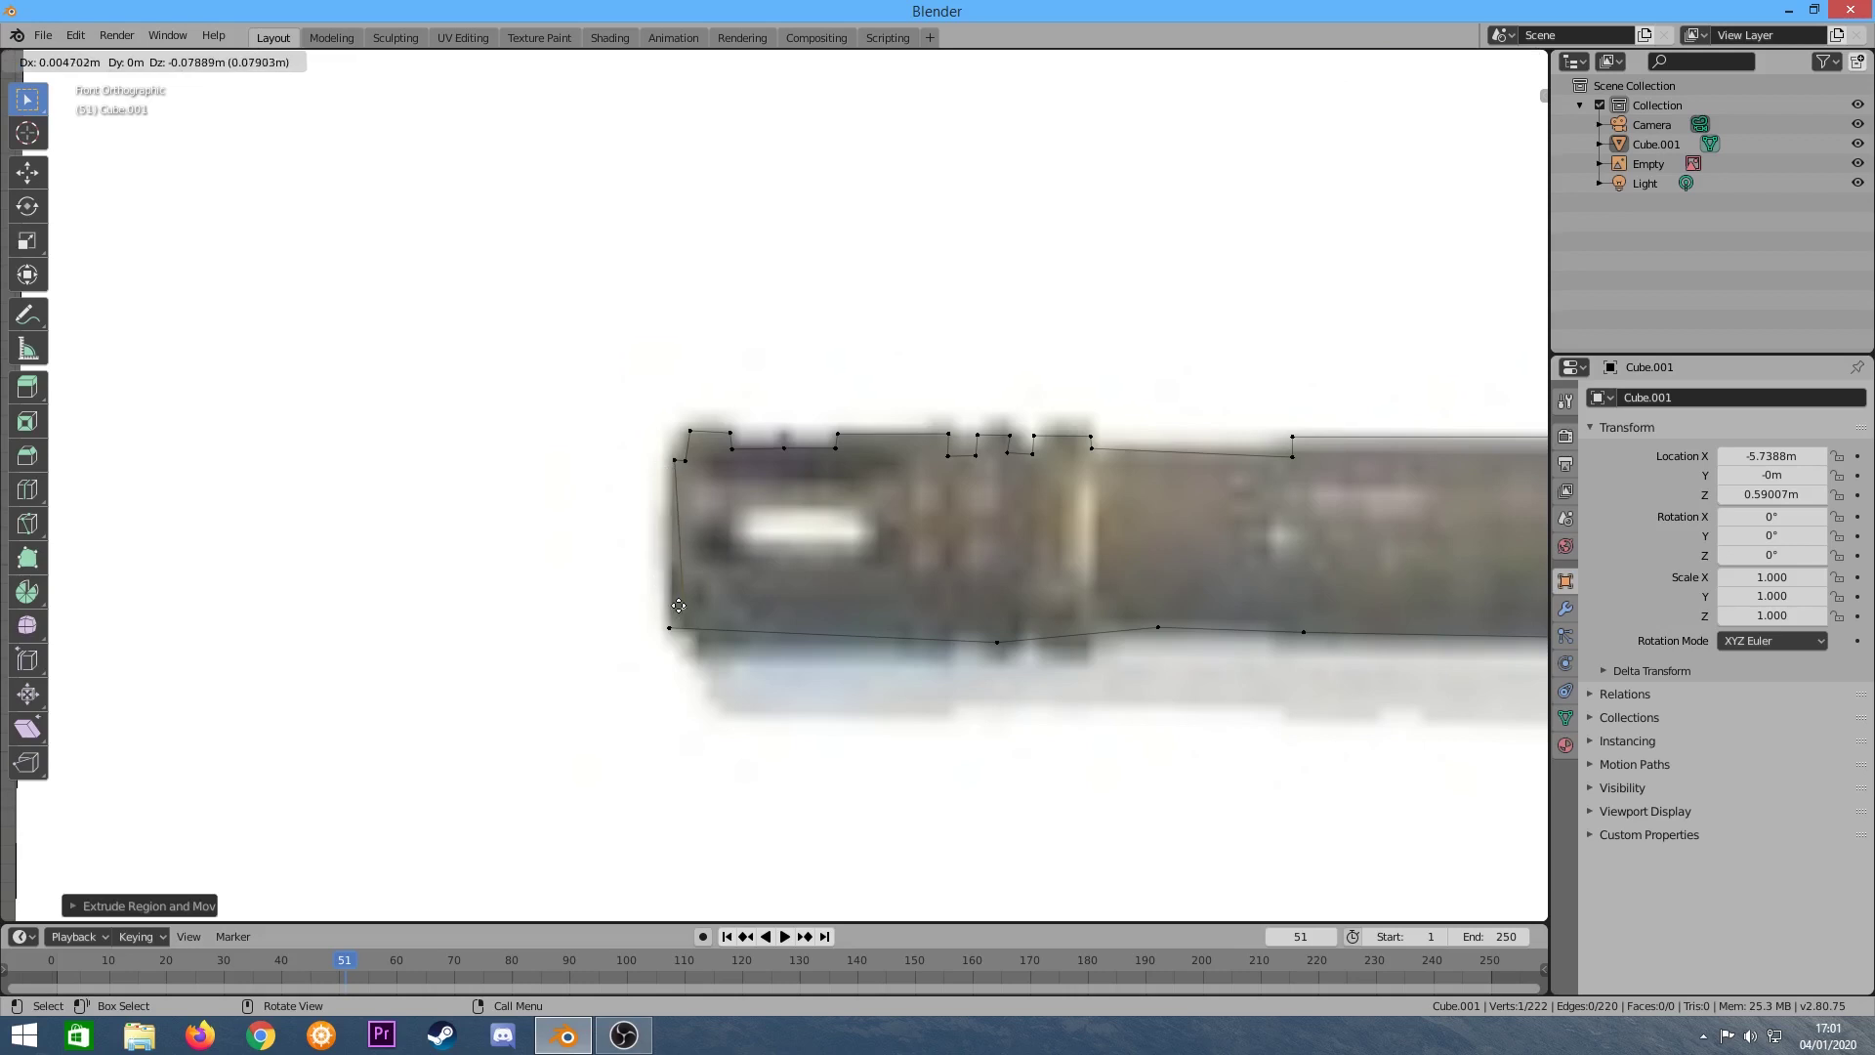
pyautogui.click(672, 606)
pyautogui.keyDown('shift'); pyautogui.click(669, 628); pyautogui.keyUp('shift')
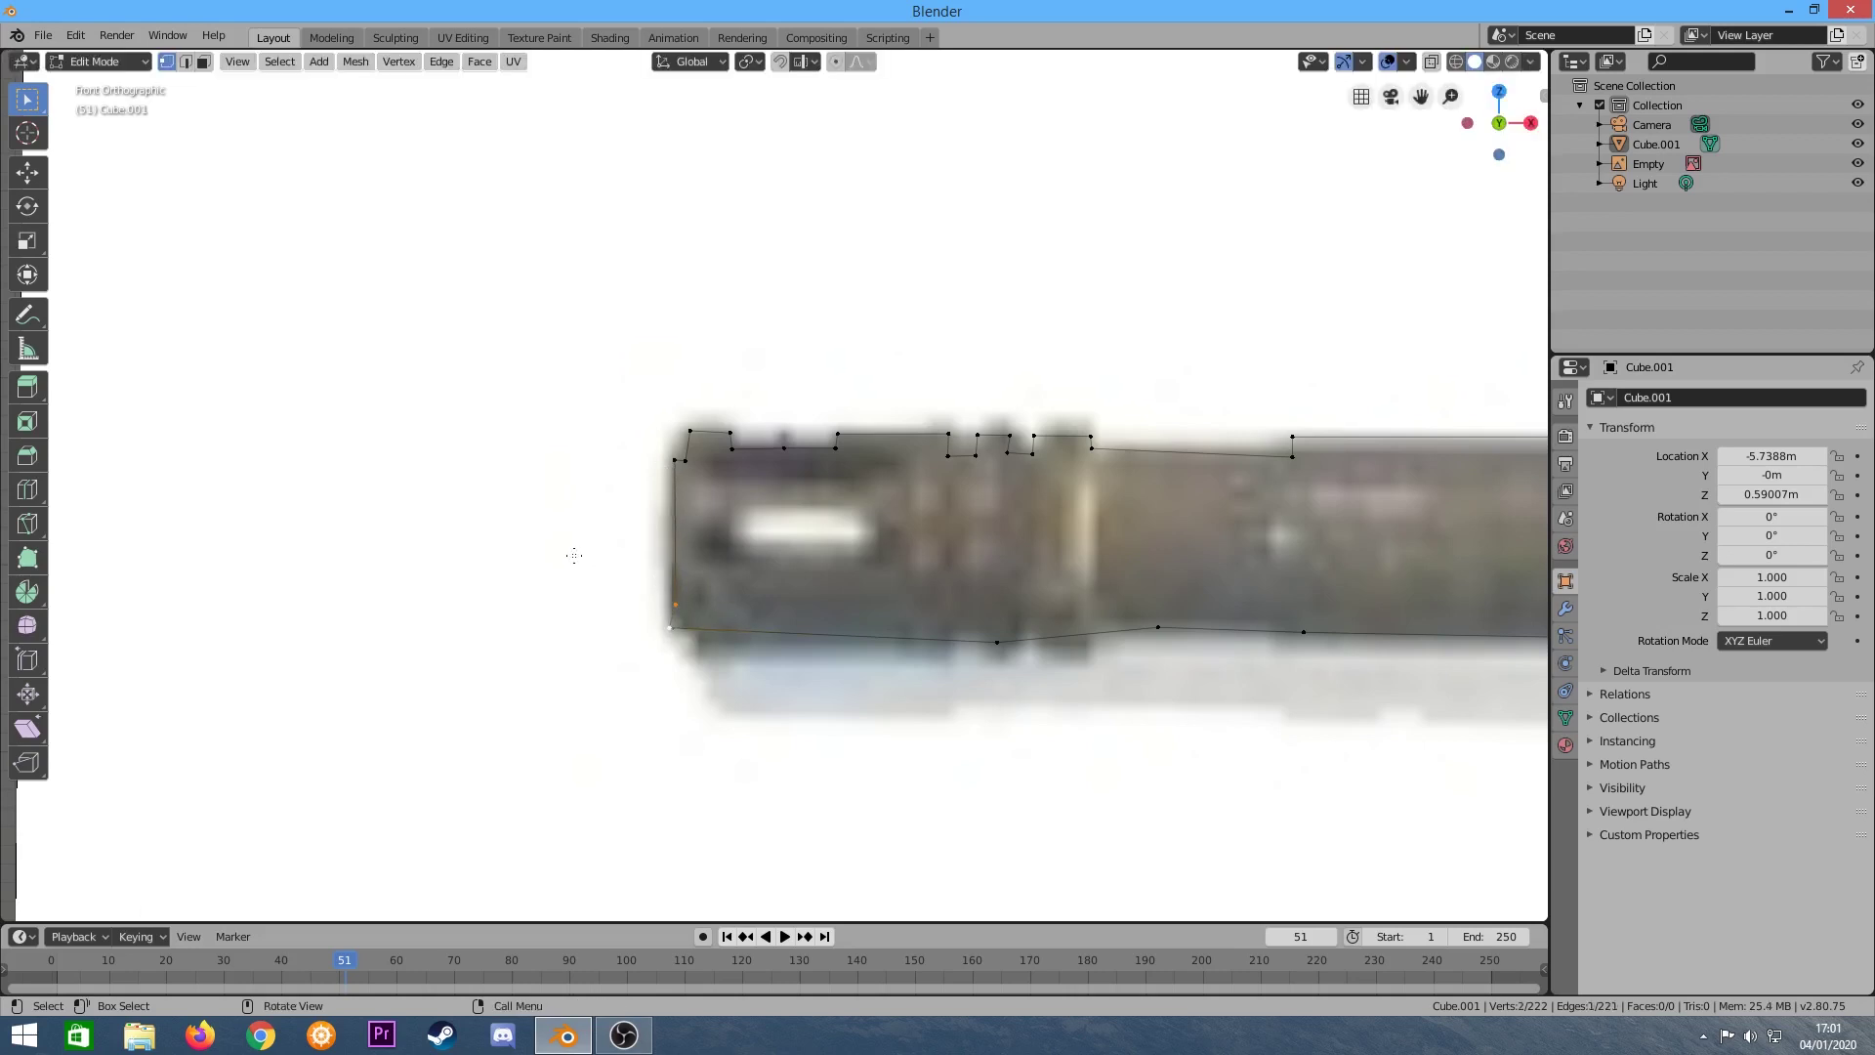
# Extrude three vertices along the opening inside the stock's top loop.
pyautogui.scroll(-5, 728, 577)
pyautogui.keyDown('shift'); pyautogui.moveTo(728, 577); pyautogui.dragTo(1075, 557, button='middle'); pyautogui.keyUp('shift')
pyautogui.scroll(5, 1074, 557)
pyautogui.scroll(3, 1399, 544)
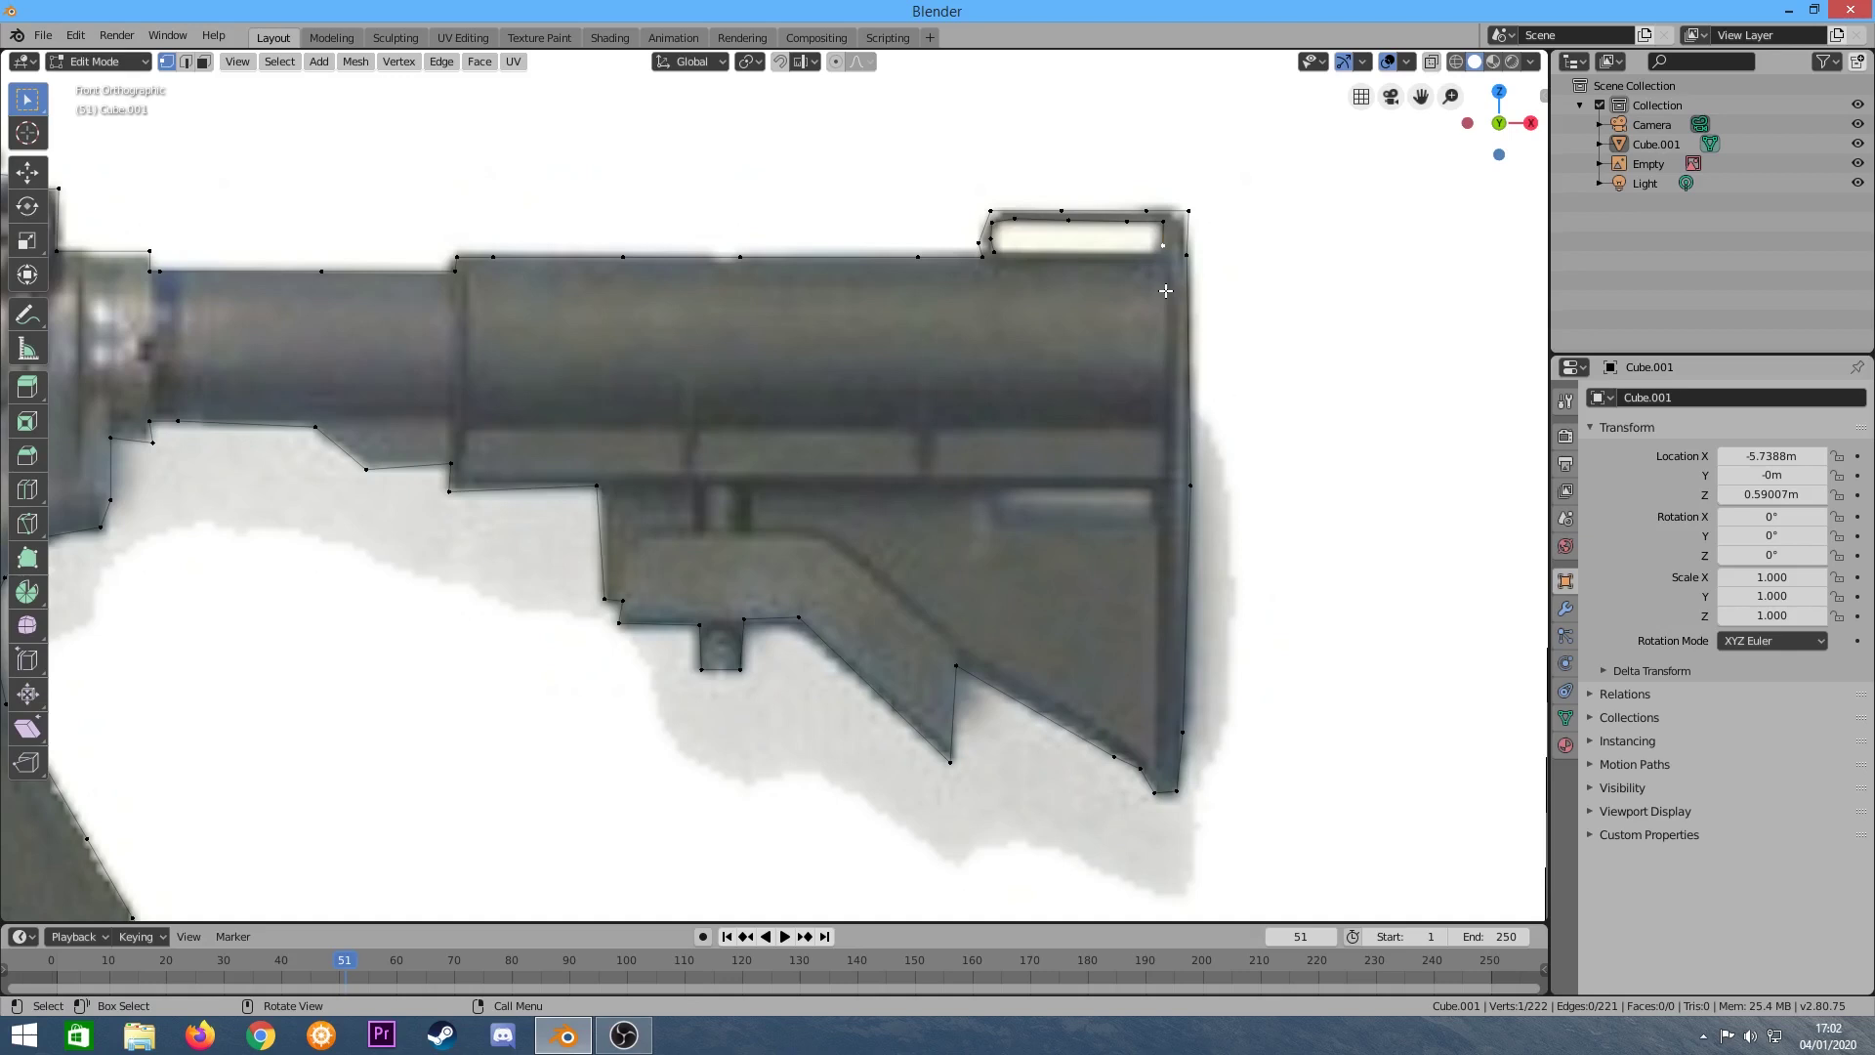
pyautogui.press('e')
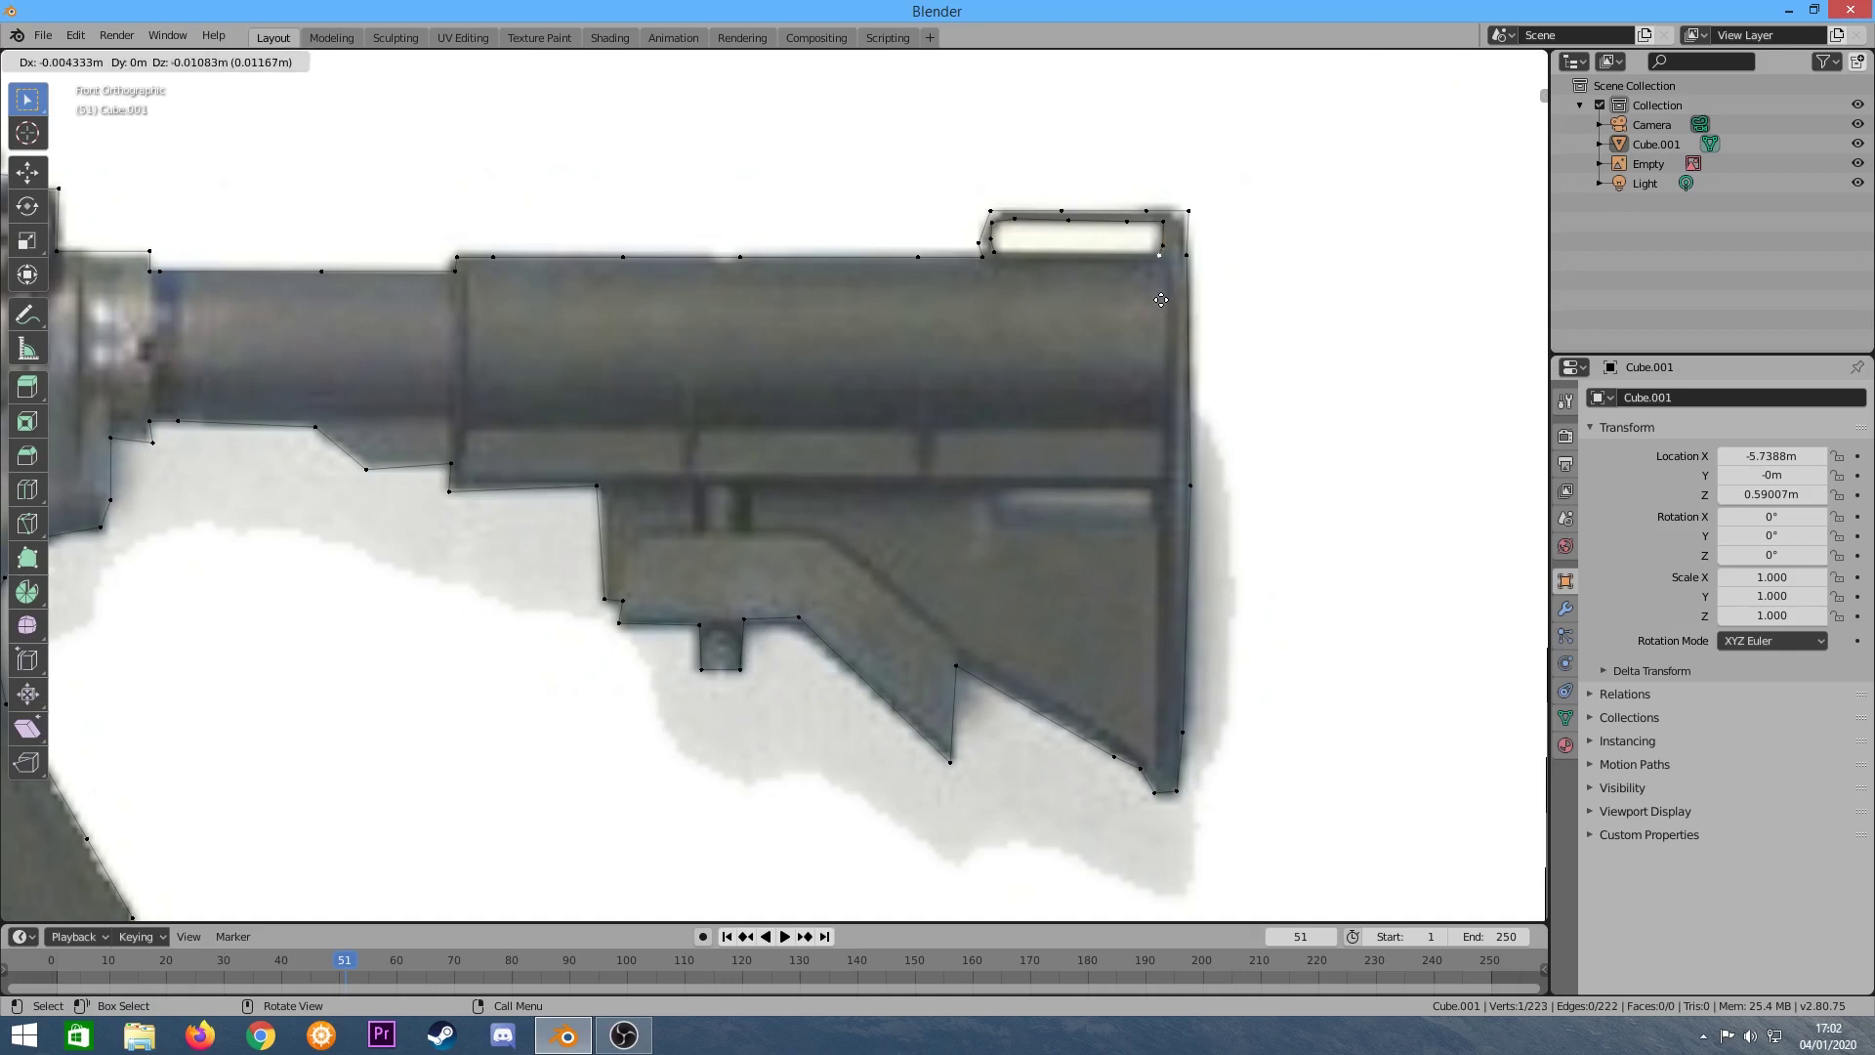
pyautogui.click(1161, 298)
pyautogui.press('e')
pyautogui.click(1158, 252)
pyautogui.press('e')
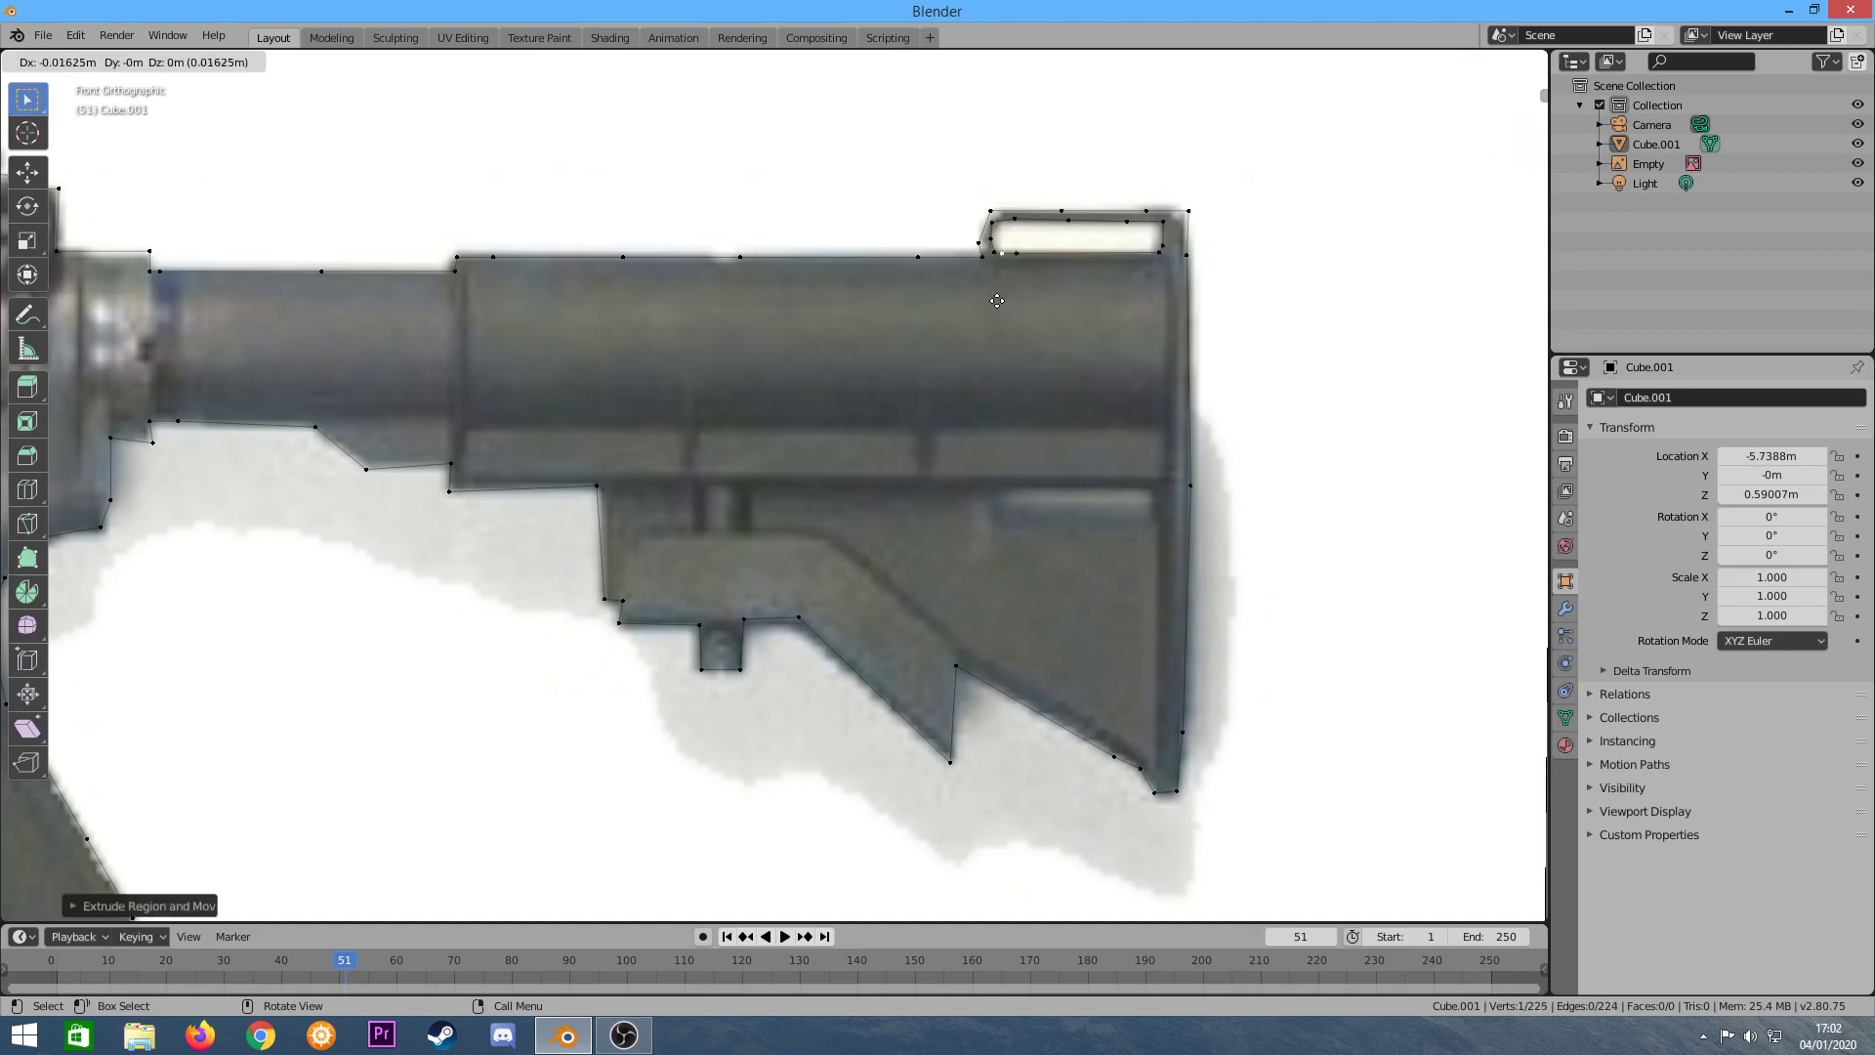
pyautogui.click(1001, 253)
# Join the last vertex to its neighbour with an edge, closing the loop's bottom.
pyautogui.scroll(5, 1002, 253)
pyautogui.keyDown('shift'); pyautogui.click(1043, 266); pyautogui.keyUp('shift')
pyautogui.press('f')
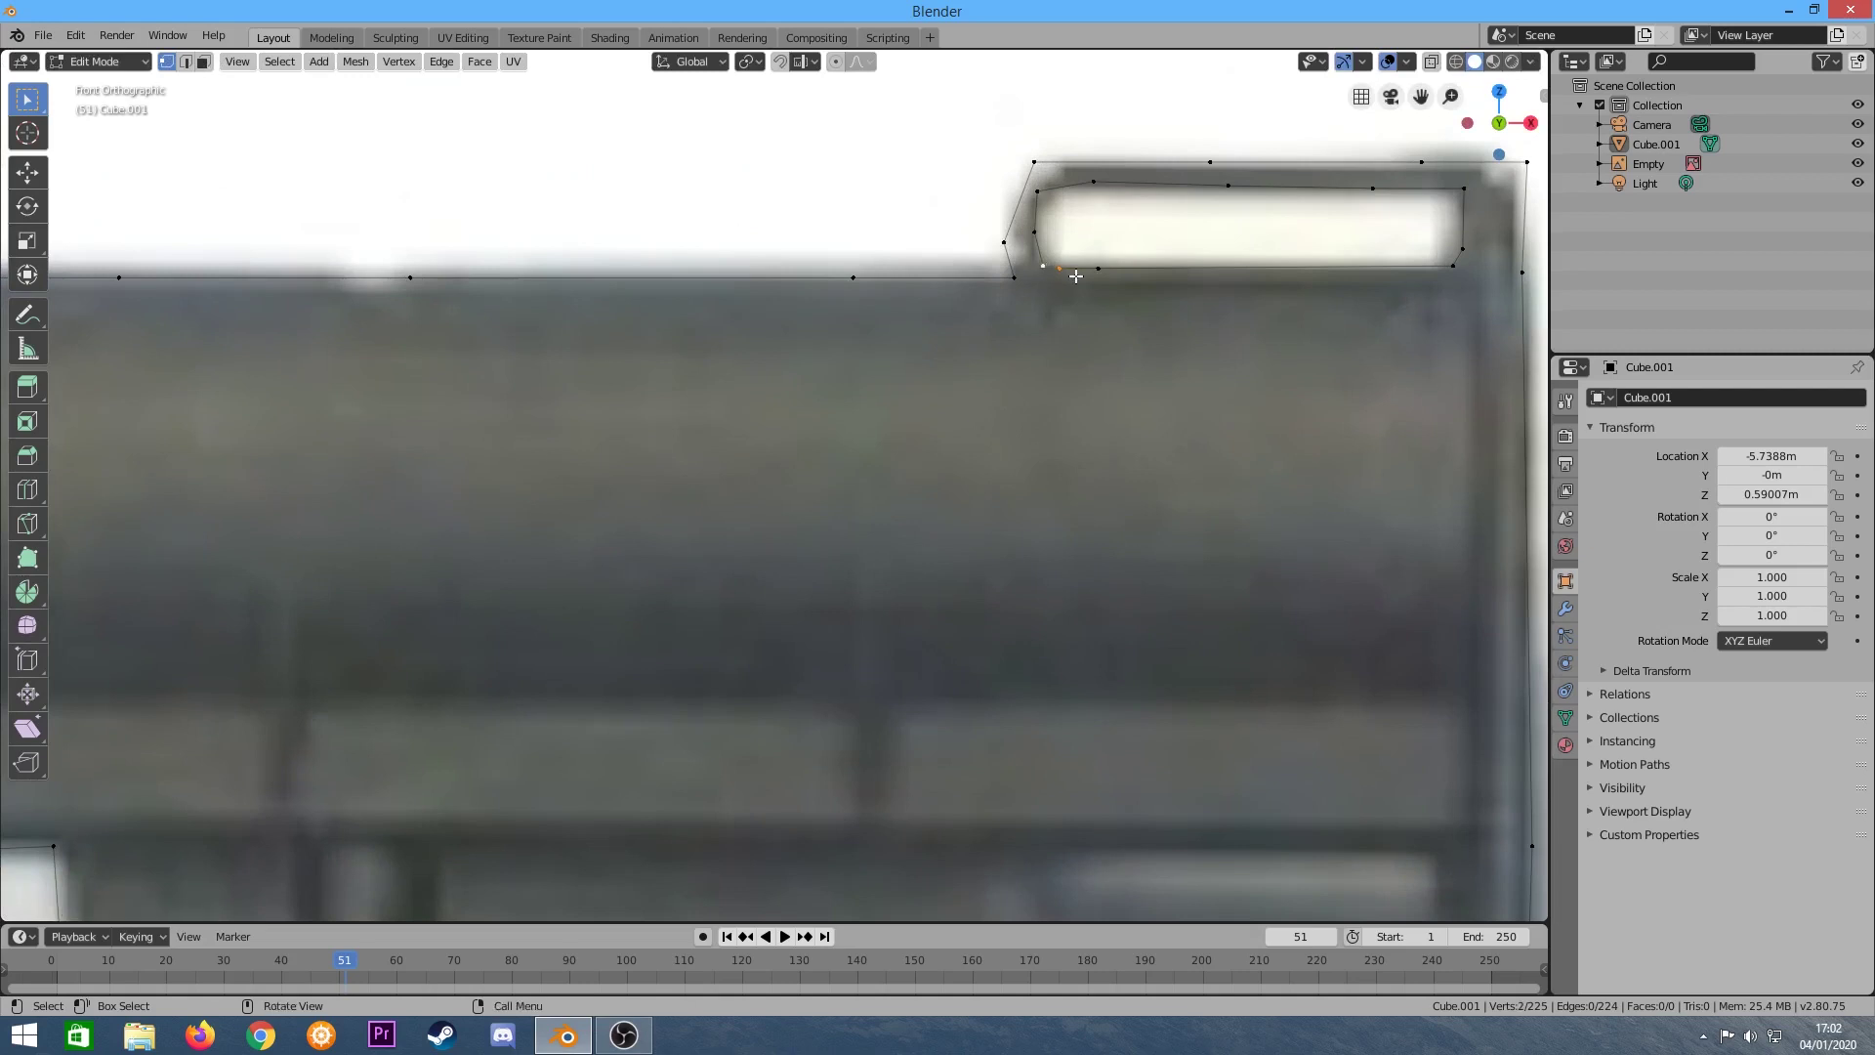
pyautogui.scroll(-3, 983, 351)
pyautogui.scroll(-5, 982, 351)
pyautogui.hotkey('alt', 'a')
pyautogui.moveTo(1269, 430)
pyautogui.mouseDown(button='middle')
pyautogui.moveTo(494, 442)
pyautogui.moveTo(547, 440)
pyautogui.mouseUp(button='middle')
pyautogui.scroll(3, 495, 443)
pyautogui.scroll(-3, 547, 439)
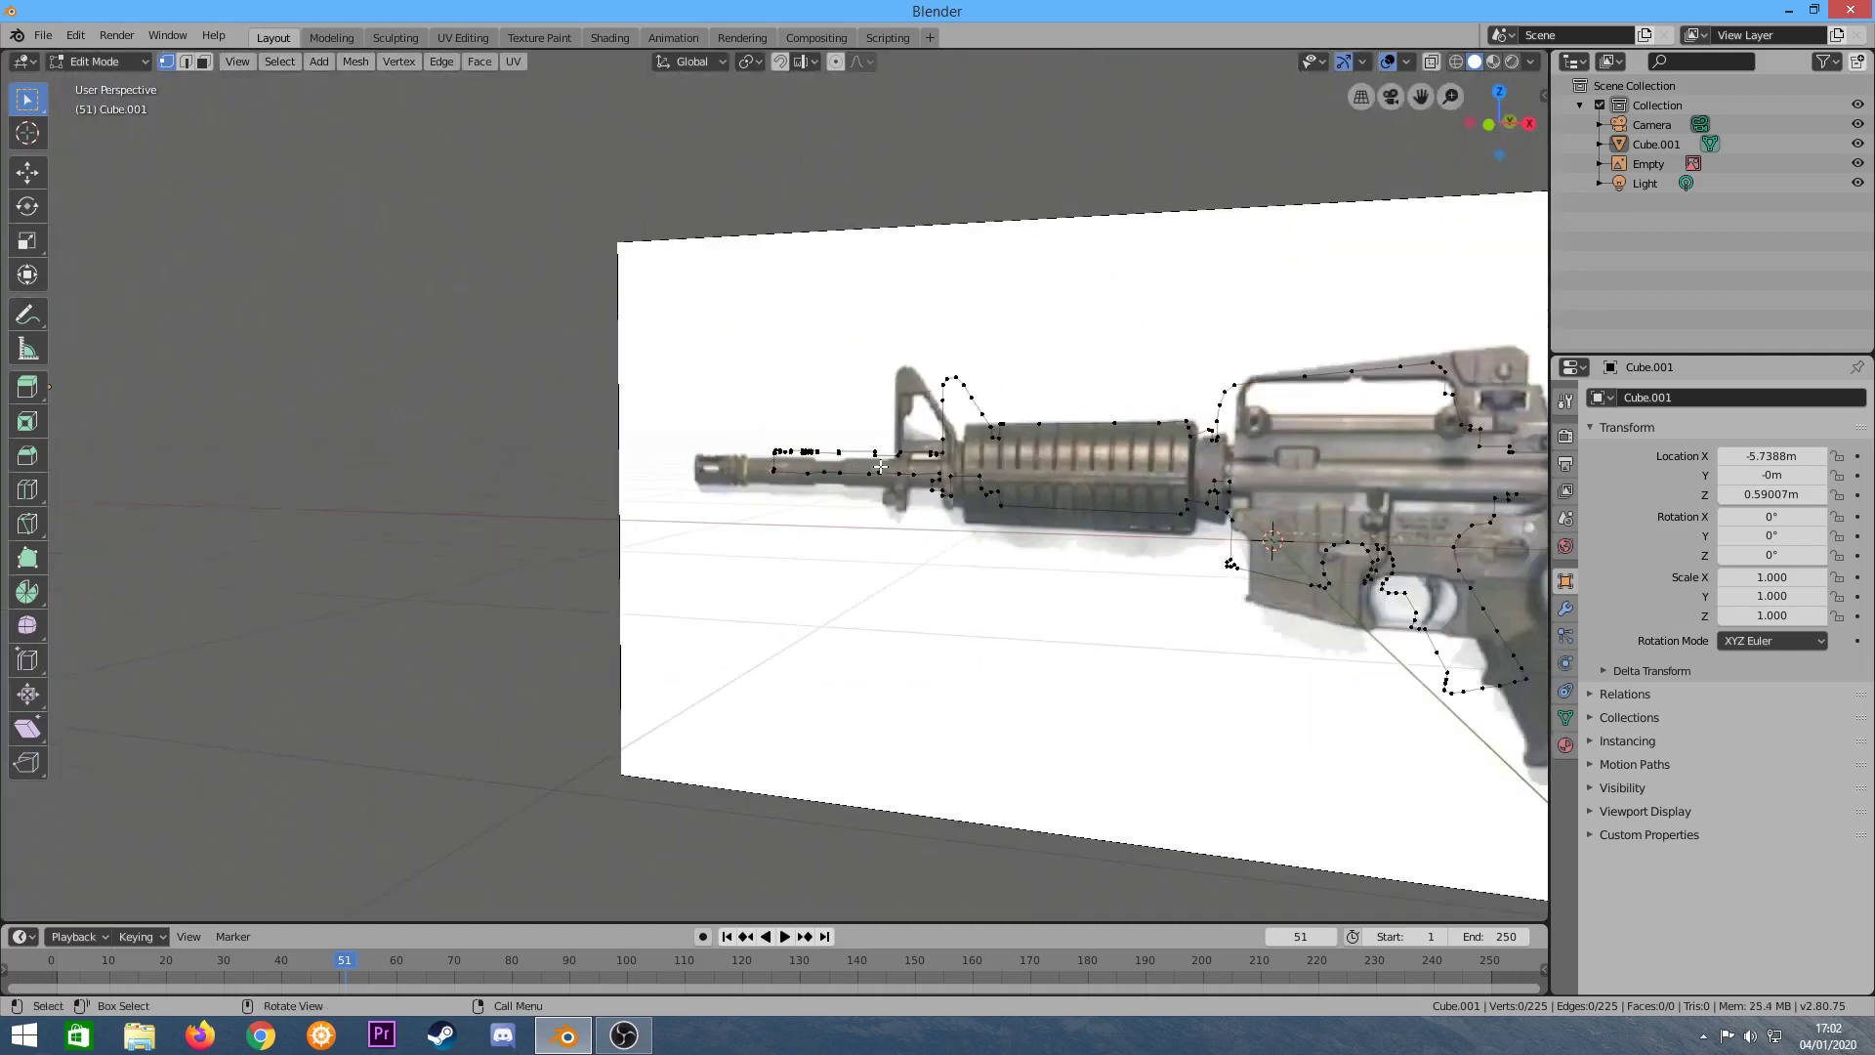
pyautogui.scroll(-3, 547, 439)
pyautogui.moveTo(1138, 506)
pyautogui.mouseDown(button='middle')
pyautogui.moveTo(975, 515)
pyautogui.moveTo(706, 482)
pyautogui.moveTo(743, 483)
pyautogui.mouseUp(button='middle')
pyautogui.scroll(-3, 879, 488)
pyautogui.scroll(5, 1008, 498)
pyautogui.moveTo(1009, 498); pyautogui.dragTo(1113, 499, button='middle')
pyautogui.press('KP_1')
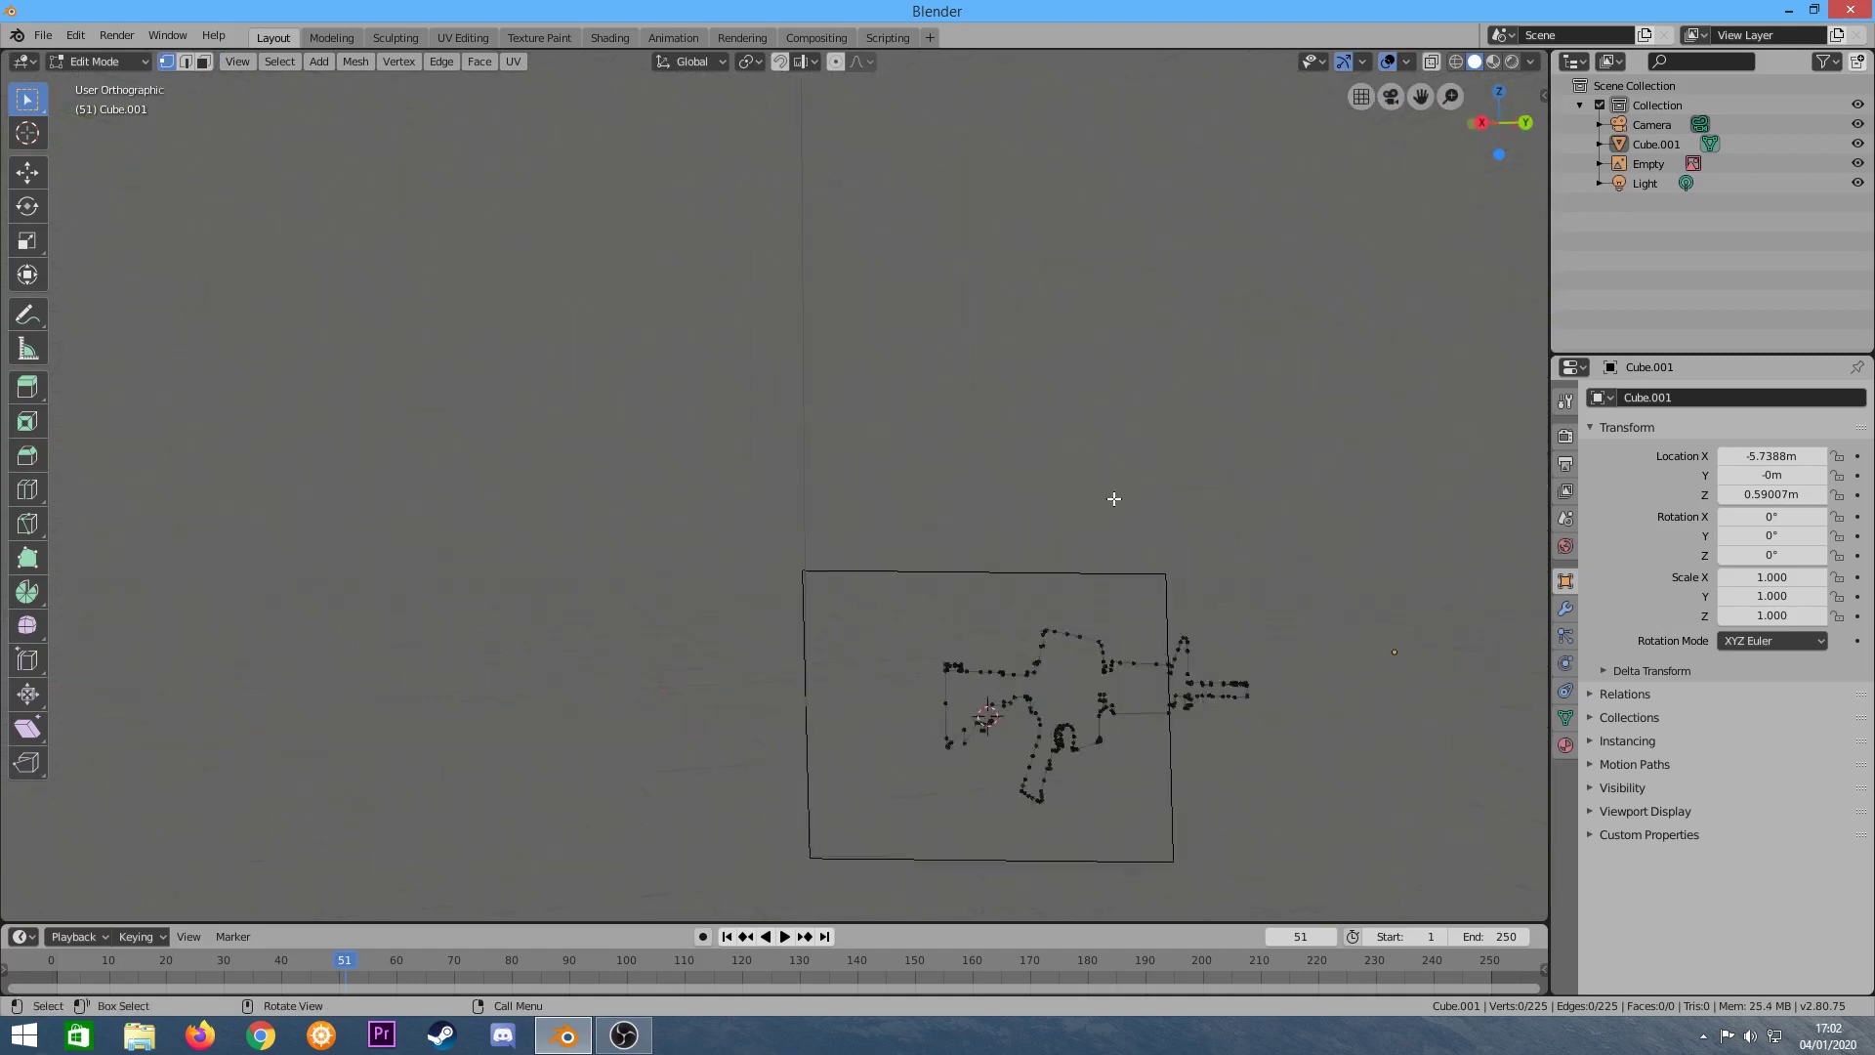
pyautogui.scroll(-3, 268, 742)
pyautogui.scroll(6, 267, 743)
pyautogui.scroll(-3, 268, 742)
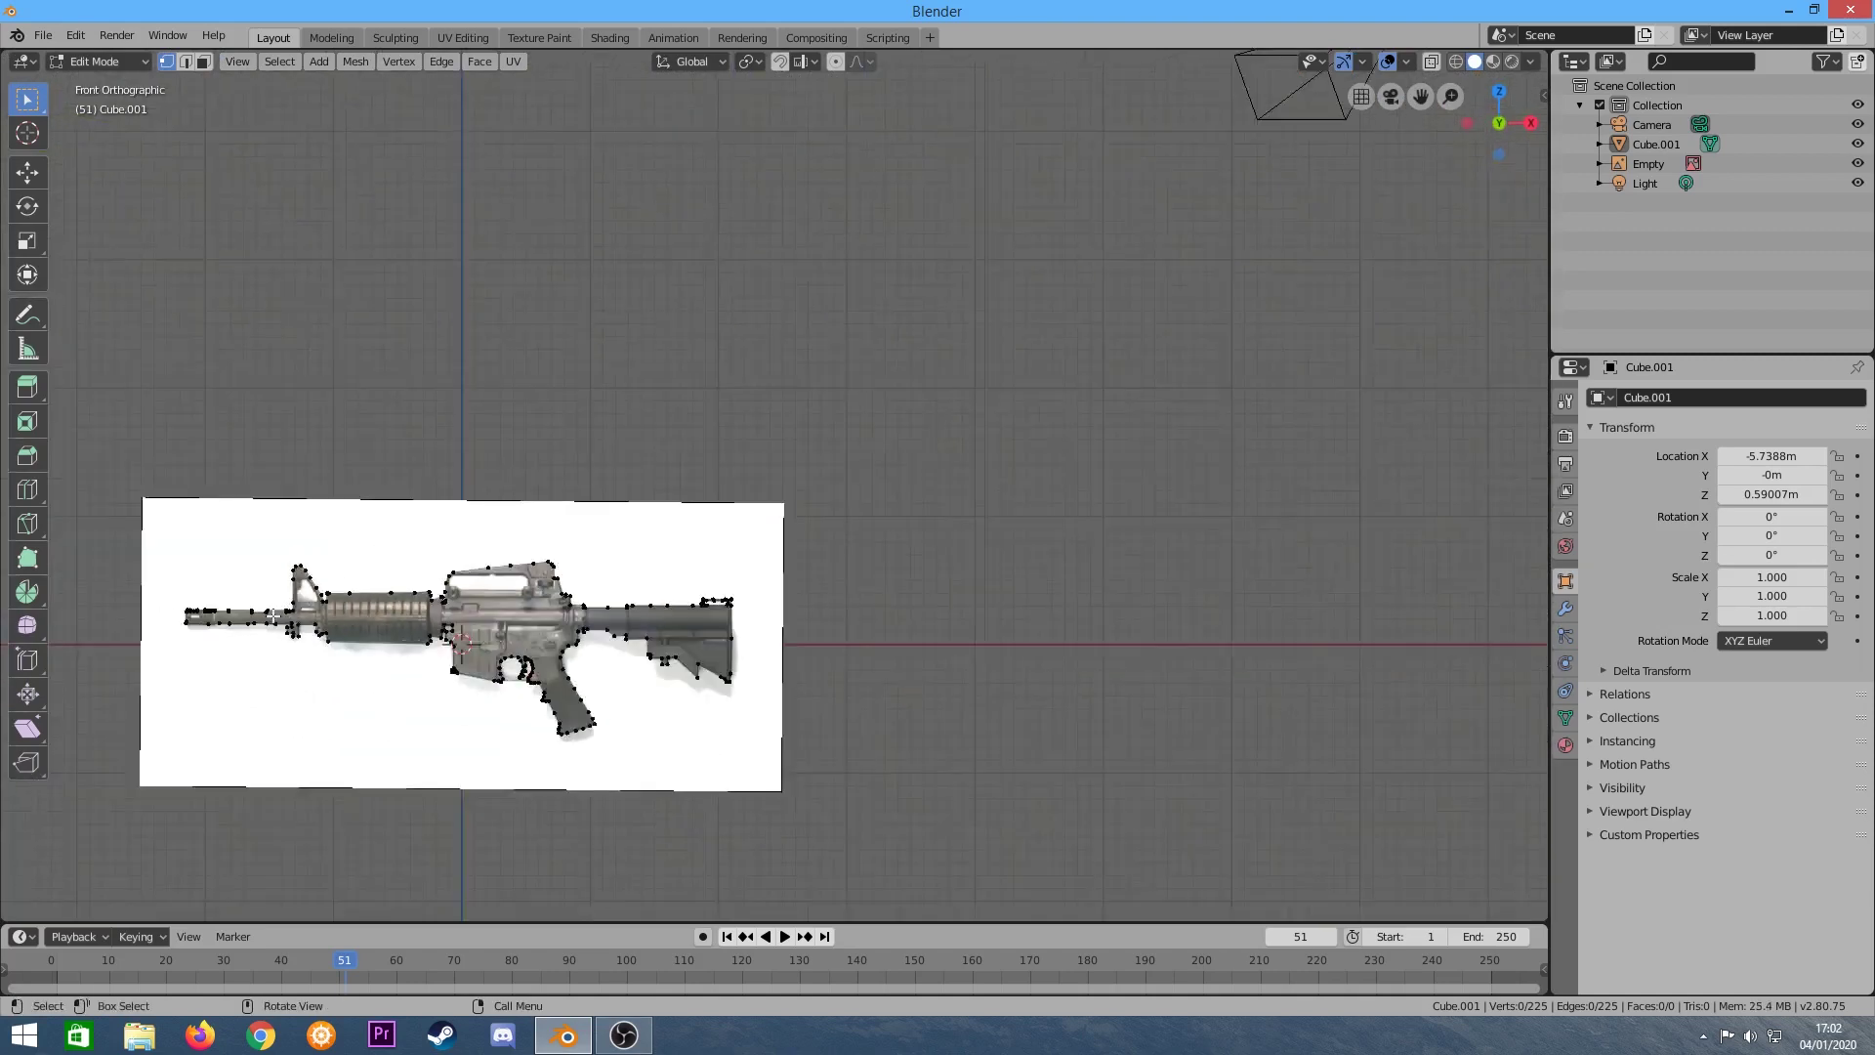
pyautogui.scroll(6, 269, 557)
pyautogui.scroll(1, 268, 557)
pyautogui.scroll(-2, 269, 556)
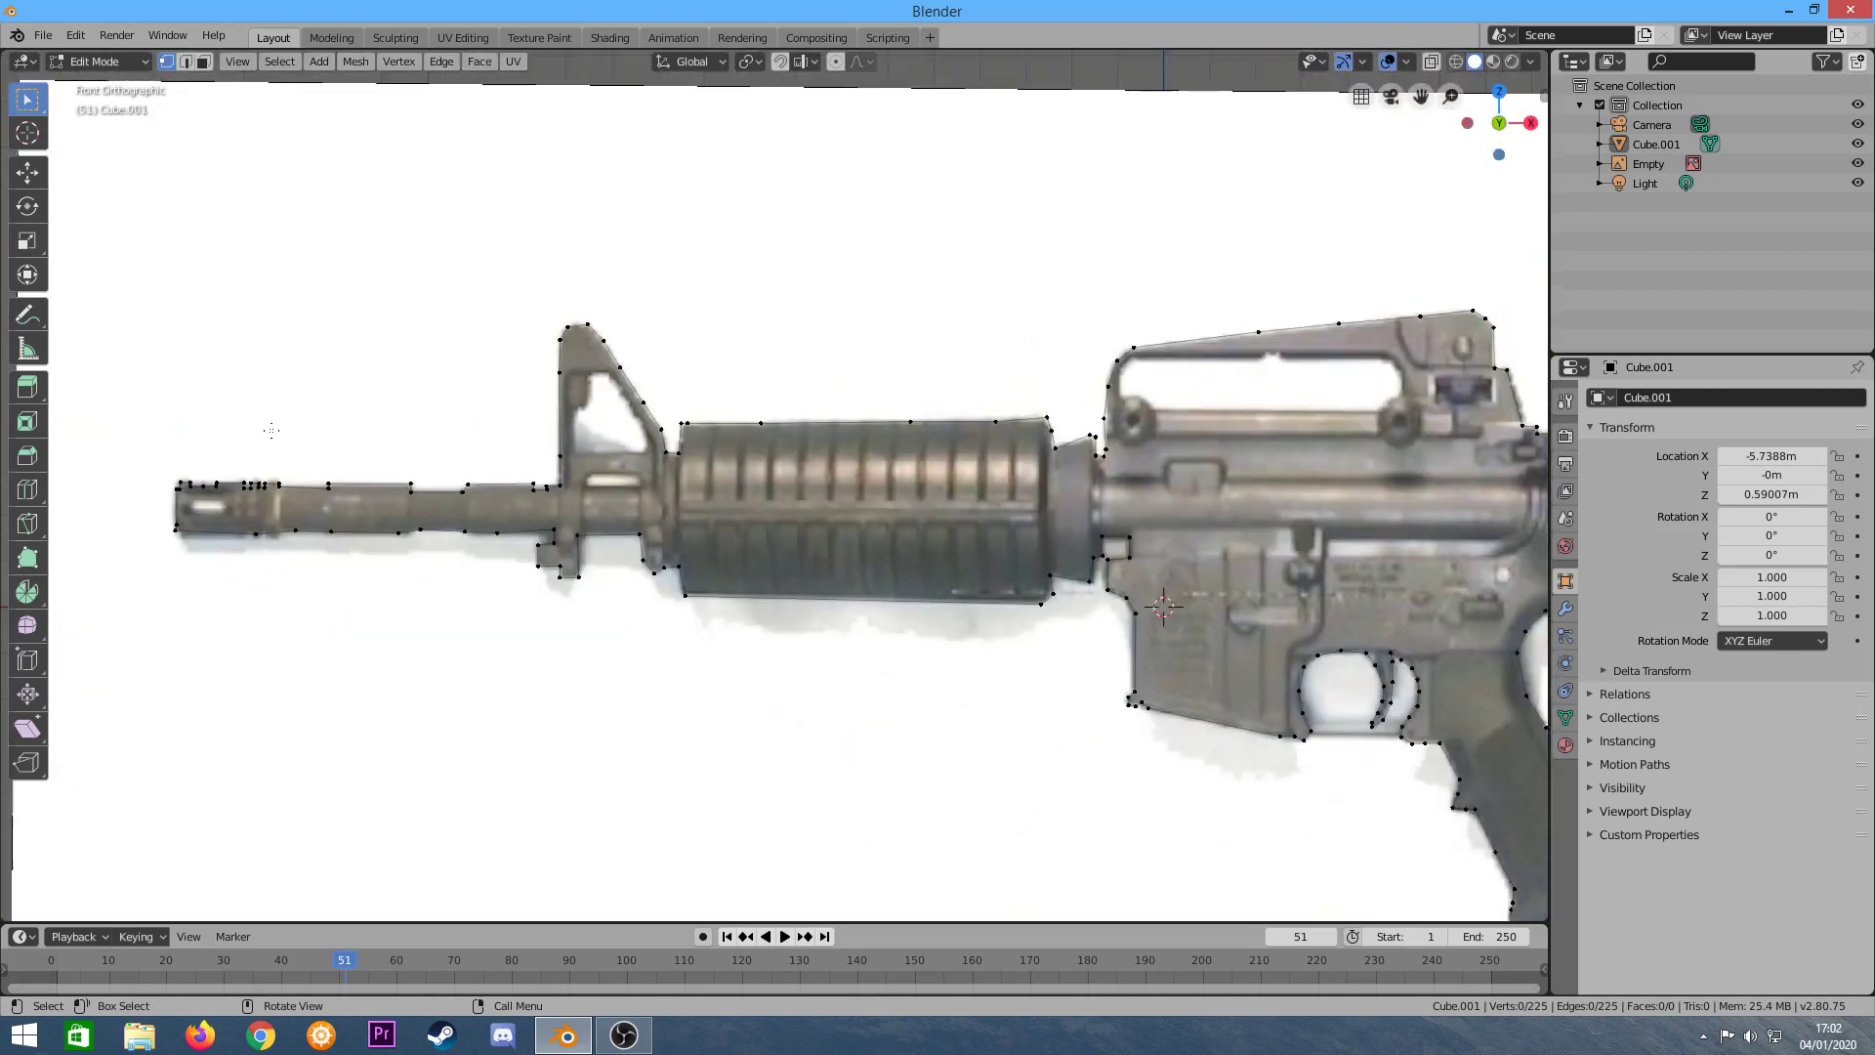
pyautogui.keyDown('shift'); pyautogui.moveTo(269, 557); pyautogui.dragTo(666, 562, button='middle'); pyautogui.keyUp('shift')
pyautogui.scroll(4, 666, 563)
pyautogui.scroll(5, 666, 562)
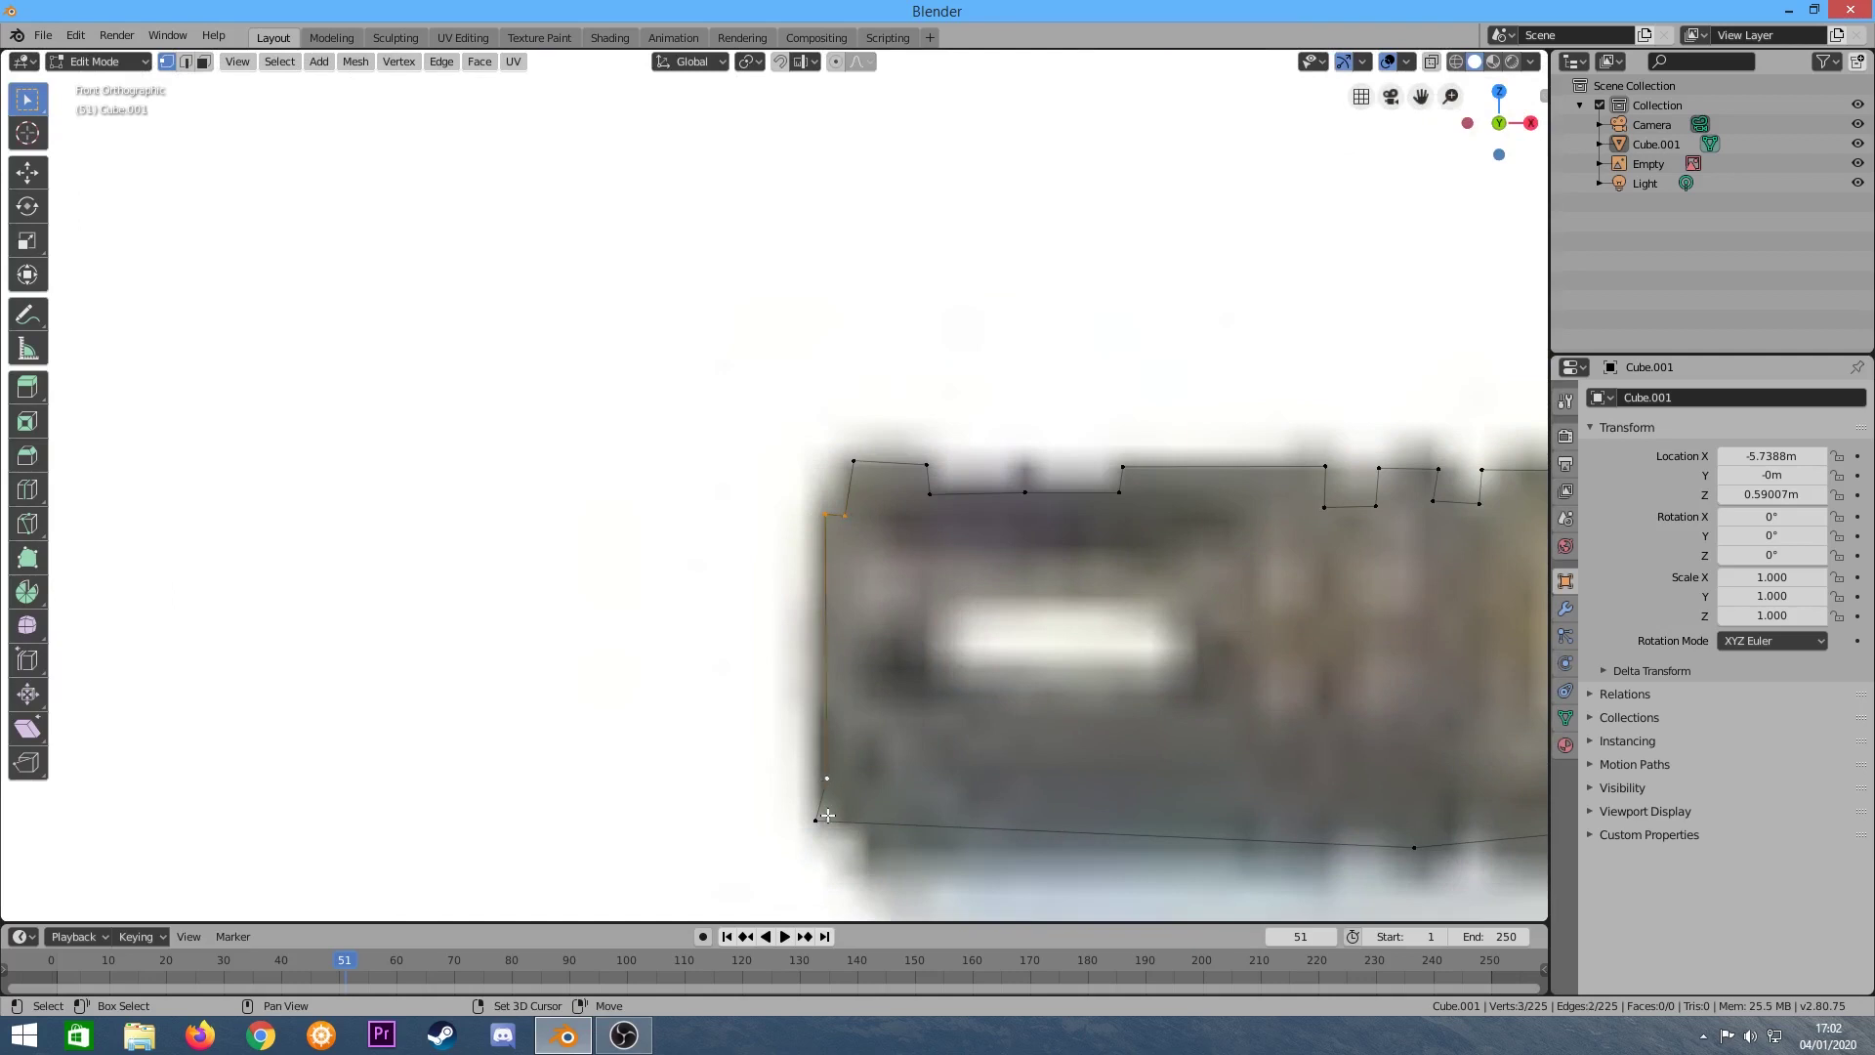
# Fill the muzzle's top-left corner with a quad face, after undoing a misplaced one.
pyautogui.press('f')
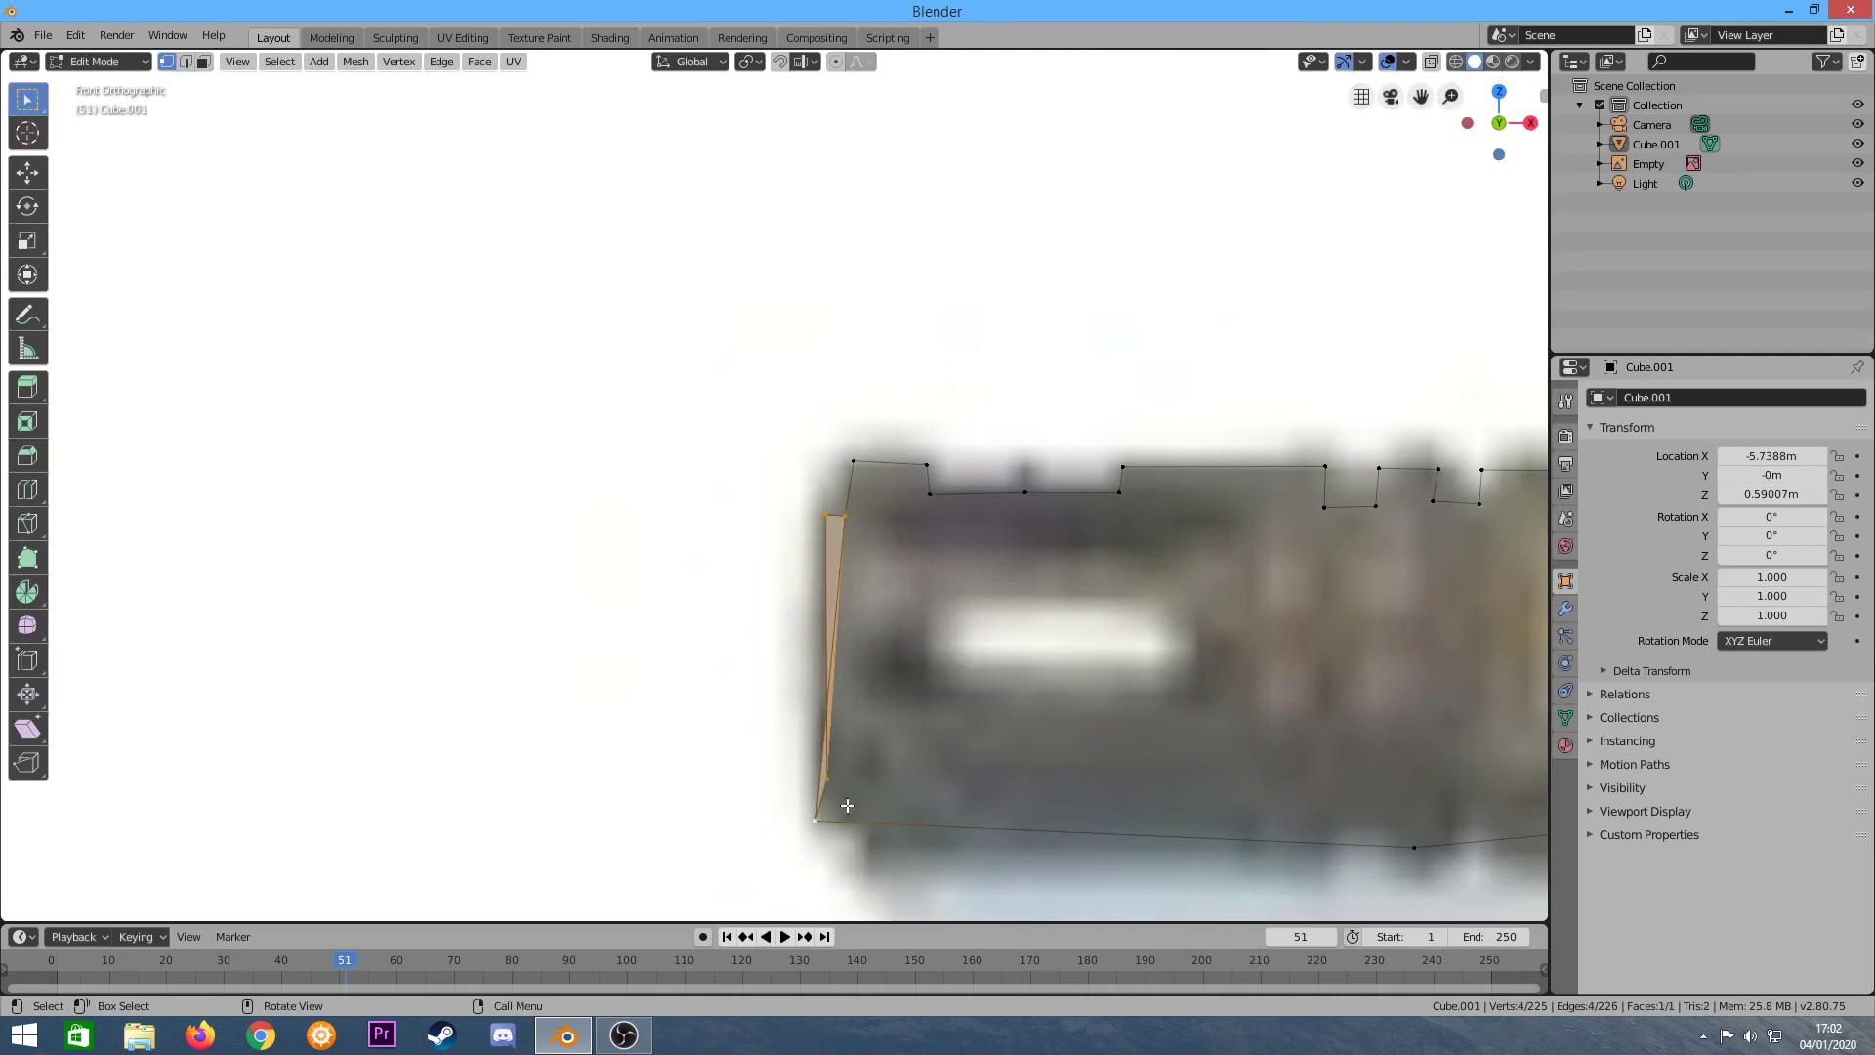
pyautogui.scroll(2, 564, 597)
pyautogui.hotkey('ctrl', 'z')
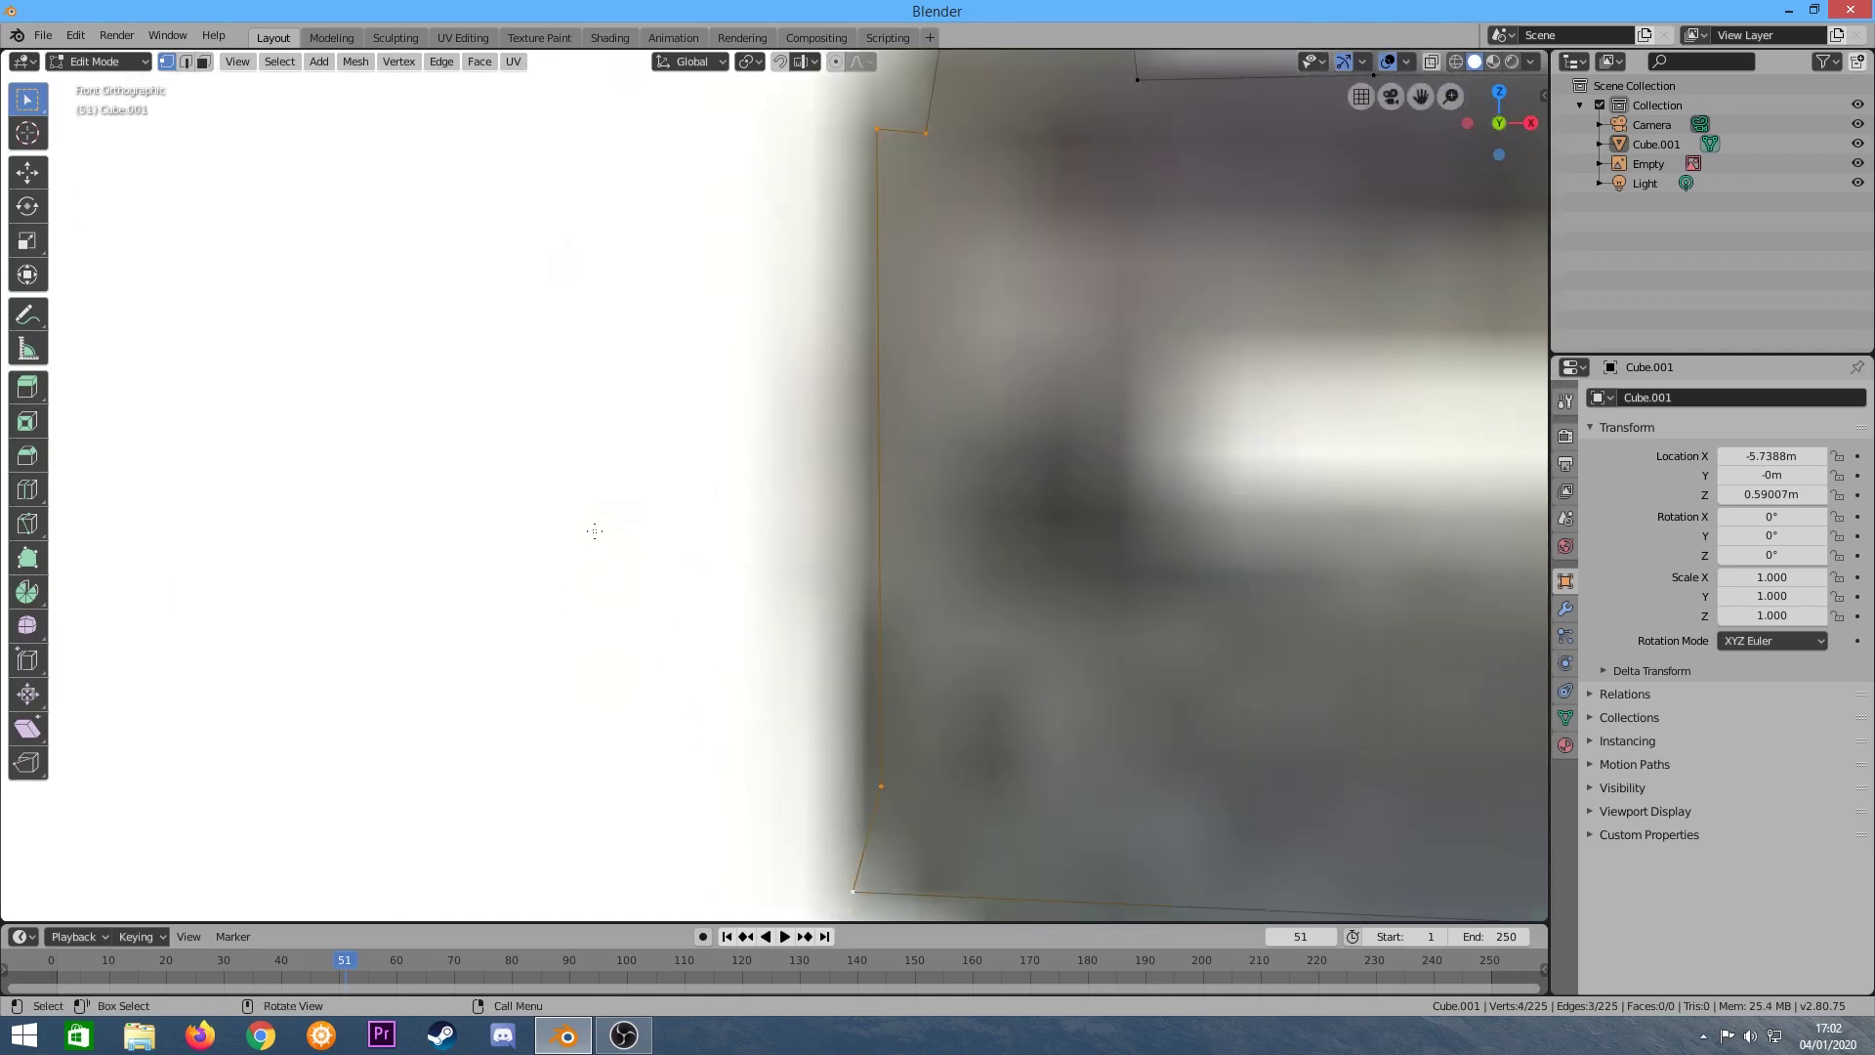
pyautogui.scroll(-3, 948, 525)
pyautogui.hotkey('alt', 'a')
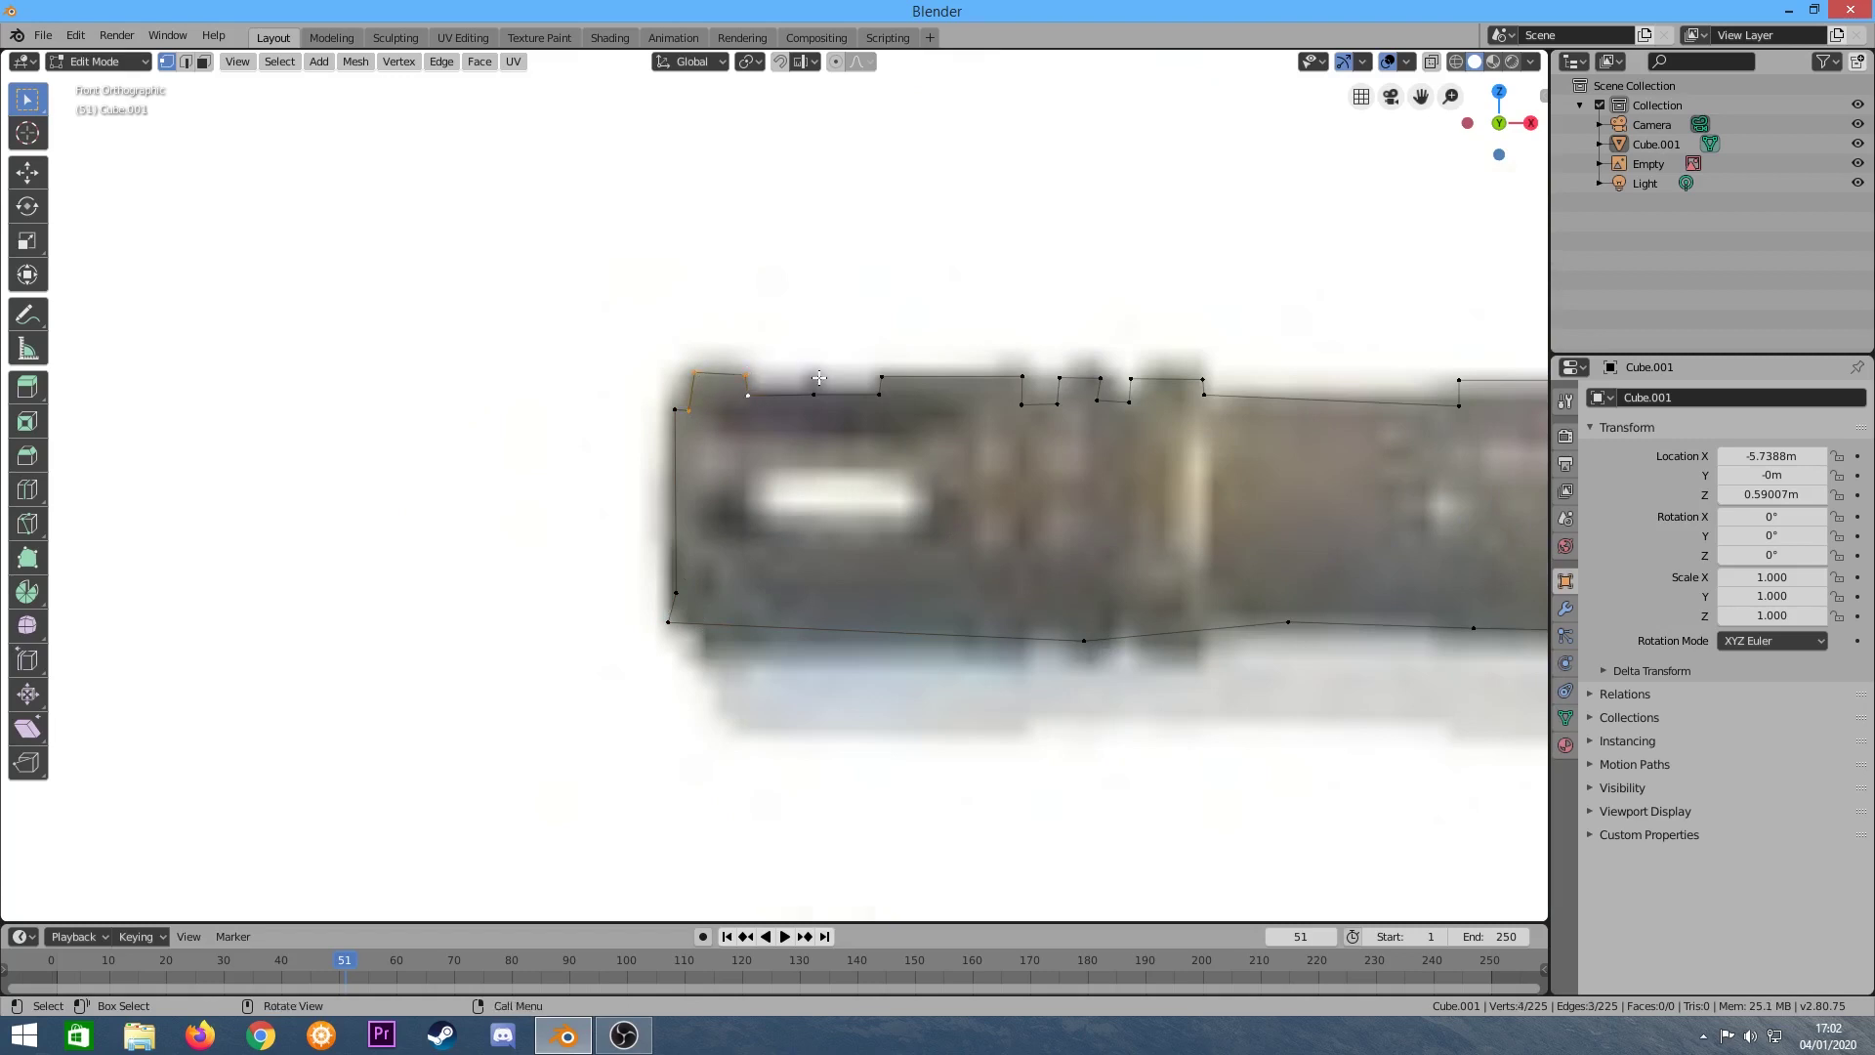
pyautogui.press('f')
pyautogui.moveTo(809, 230); pyautogui.dragTo(684, 312, button='middle')
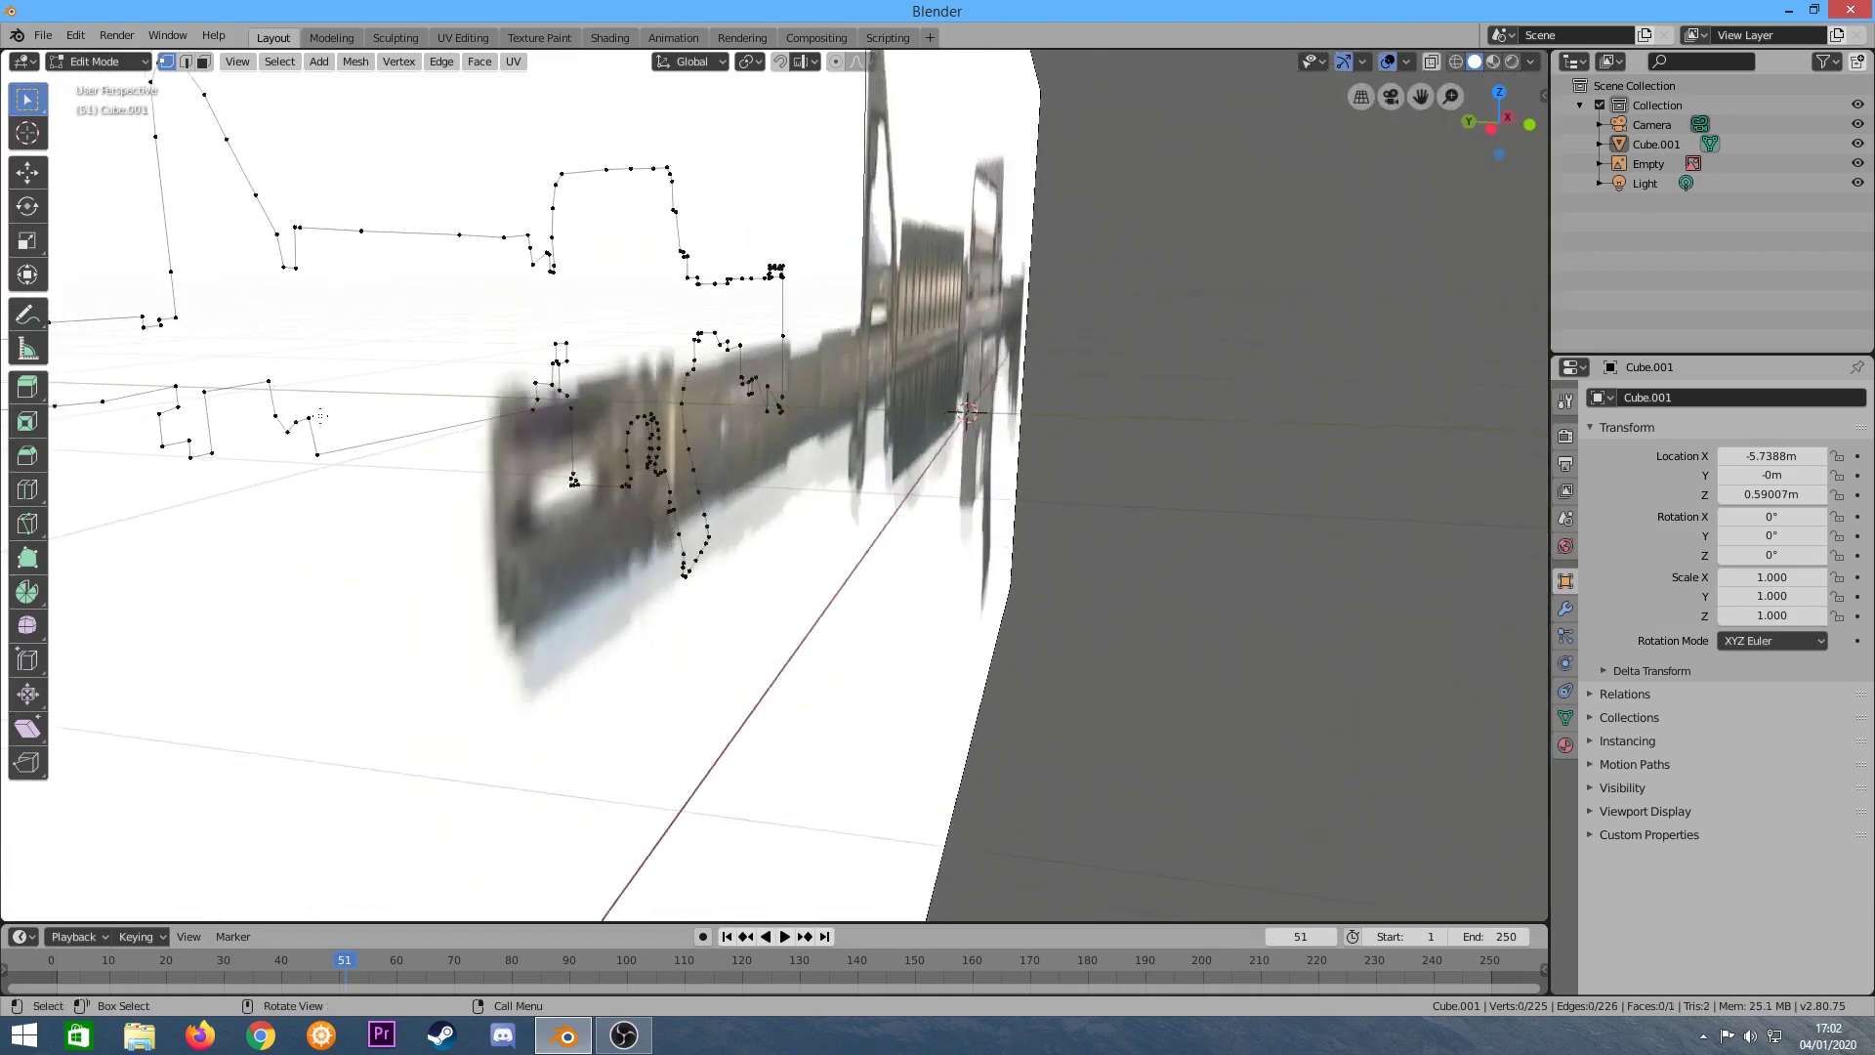
pyautogui.scroll(-5, 684, 312)
pyautogui.scroll(-2, 460, 418)
pyautogui.scroll(5, 586, 488)
pyautogui.scroll(3, 775, 586)
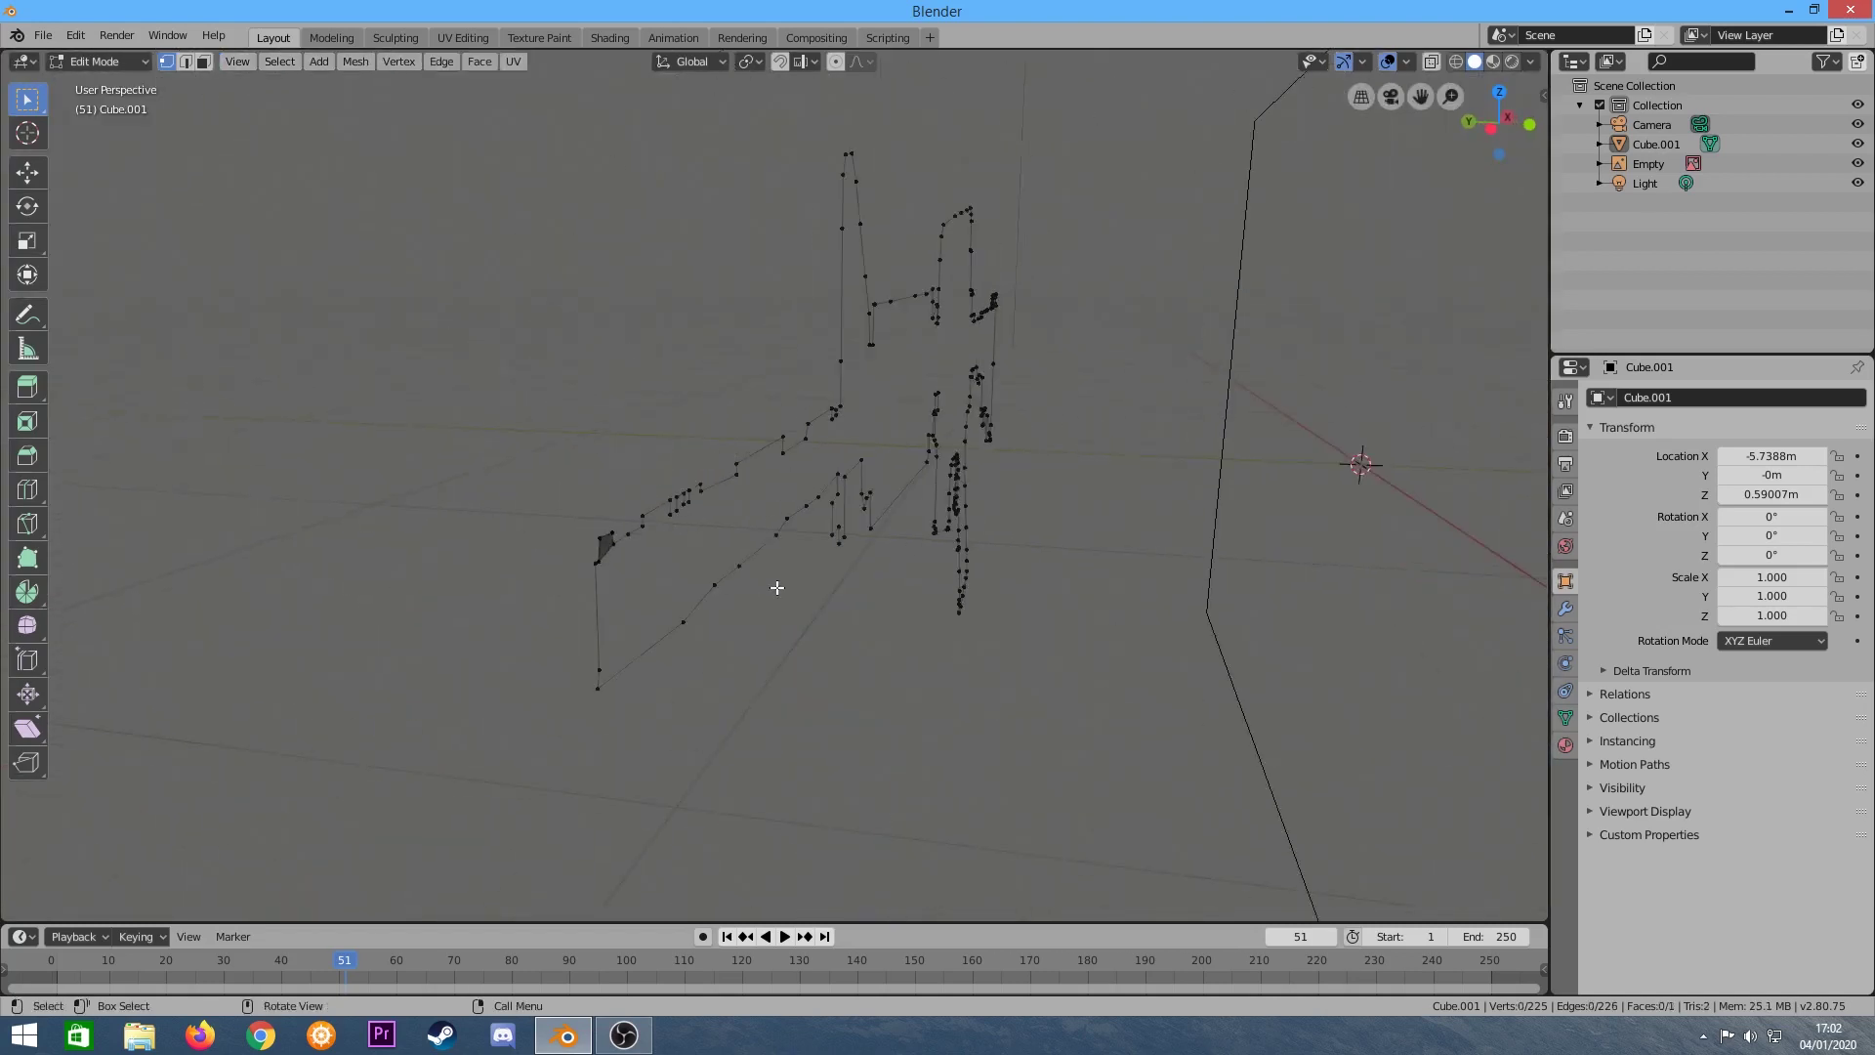
pyautogui.moveTo(246, 437)
pyautogui.mouseDown(button='middle')
pyautogui.moveTo(189, 347)
pyautogui.moveTo(134, 335)
pyautogui.moveTo(196, 423)
pyautogui.moveTo(508, 480)
pyautogui.mouseUp(button='middle')
pyautogui.moveTo(711, 627)
pyautogui.mouseDown(button='middle')
pyautogui.moveTo(456, 494)
pyautogui.moveTo(243, 343)
pyautogui.moveTo(876, 503)
pyautogui.moveTo(1080, 530)
pyautogui.moveTo(810, 522)
pyautogui.mouseUp(button='middle')
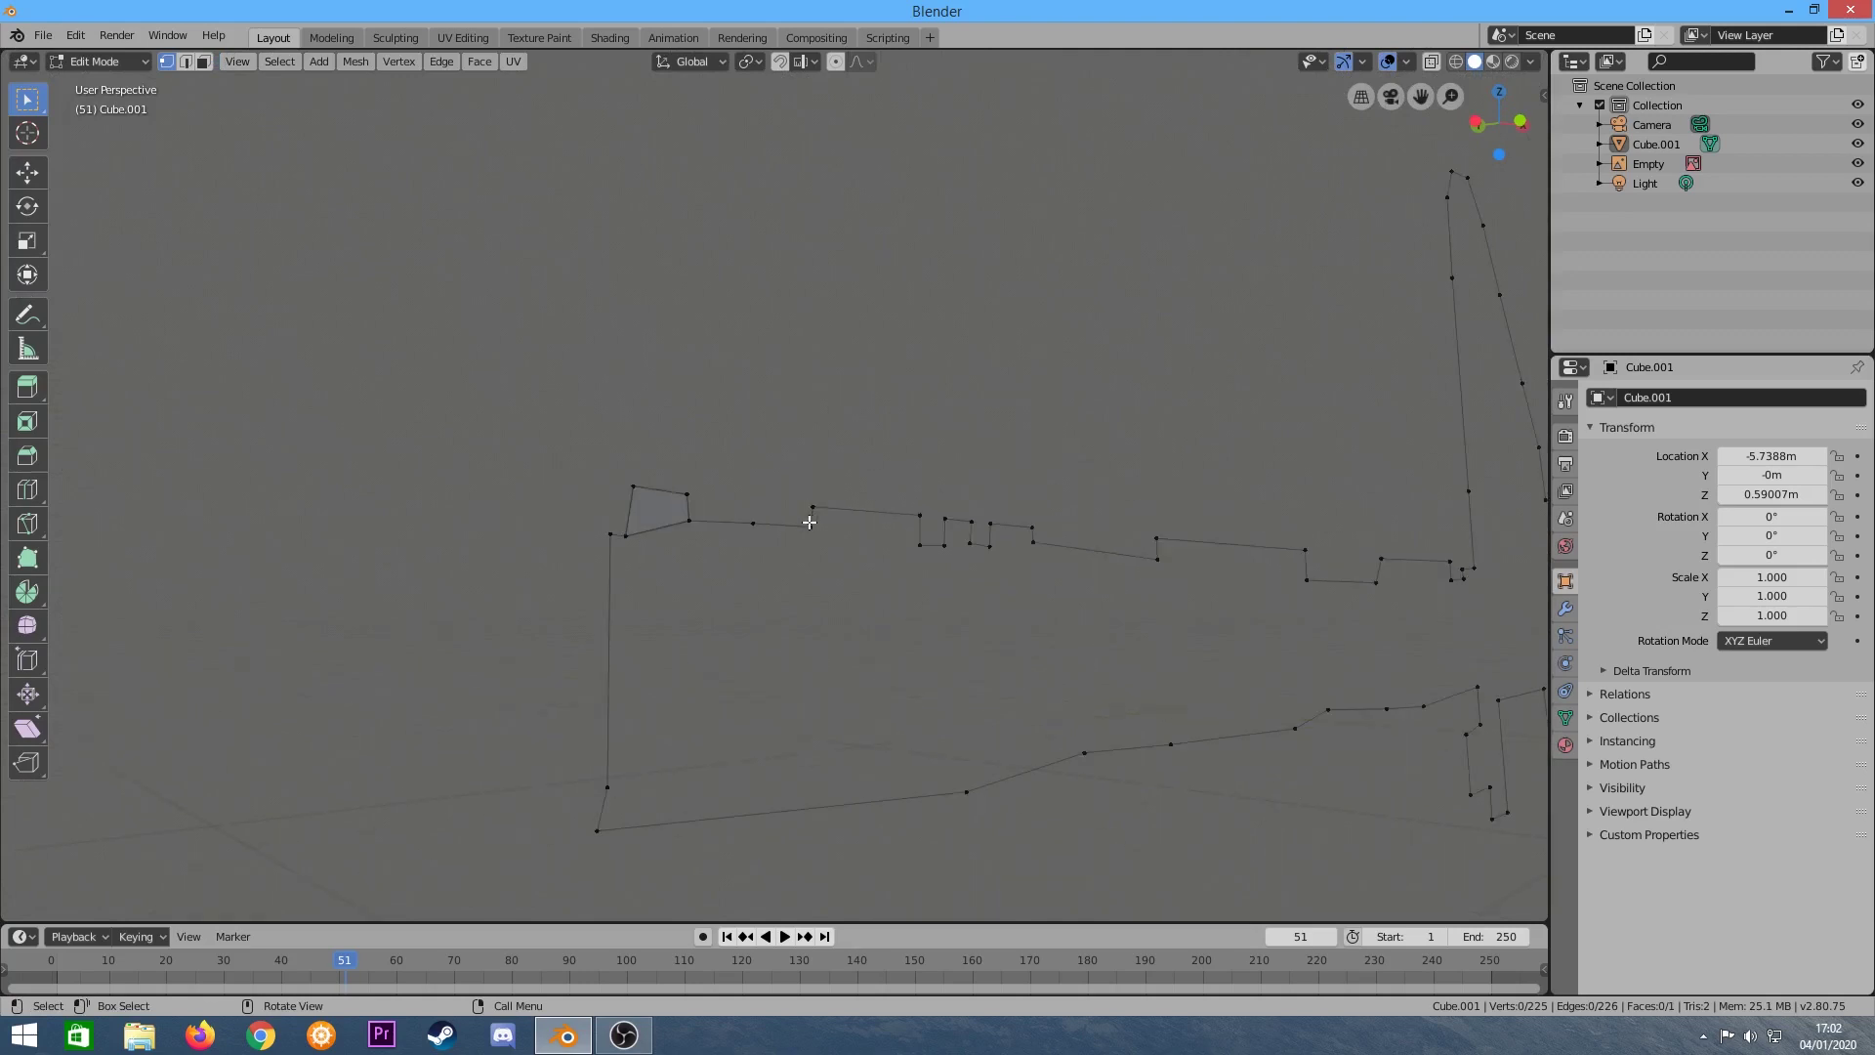
pyautogui.press('KP_1')
pyautogui.scroll(-5, 815, 523)
pyautogui.scroll(-3, 1172, 586)
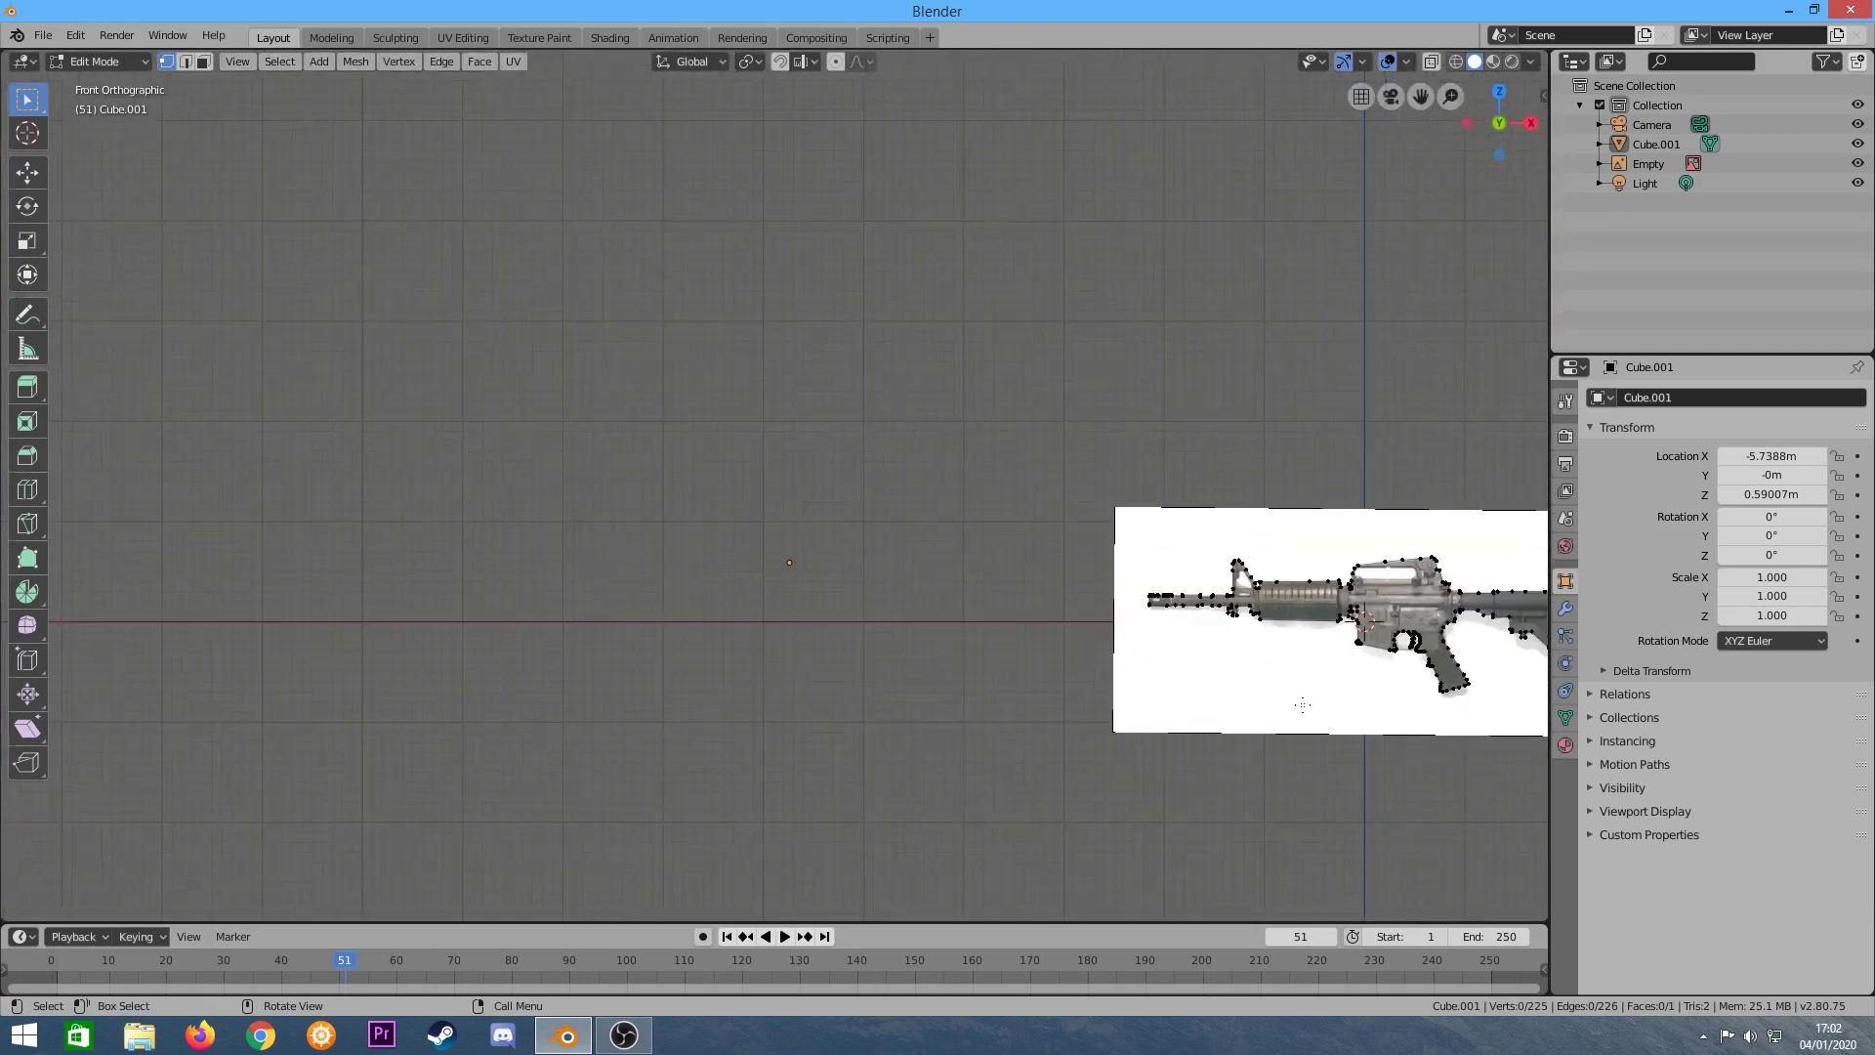
pyautogui.scroll(3, 1447, 659)
pyautogui.scroll(1, 1446, 659)
pyautogui.scroll(4, 823, 426)
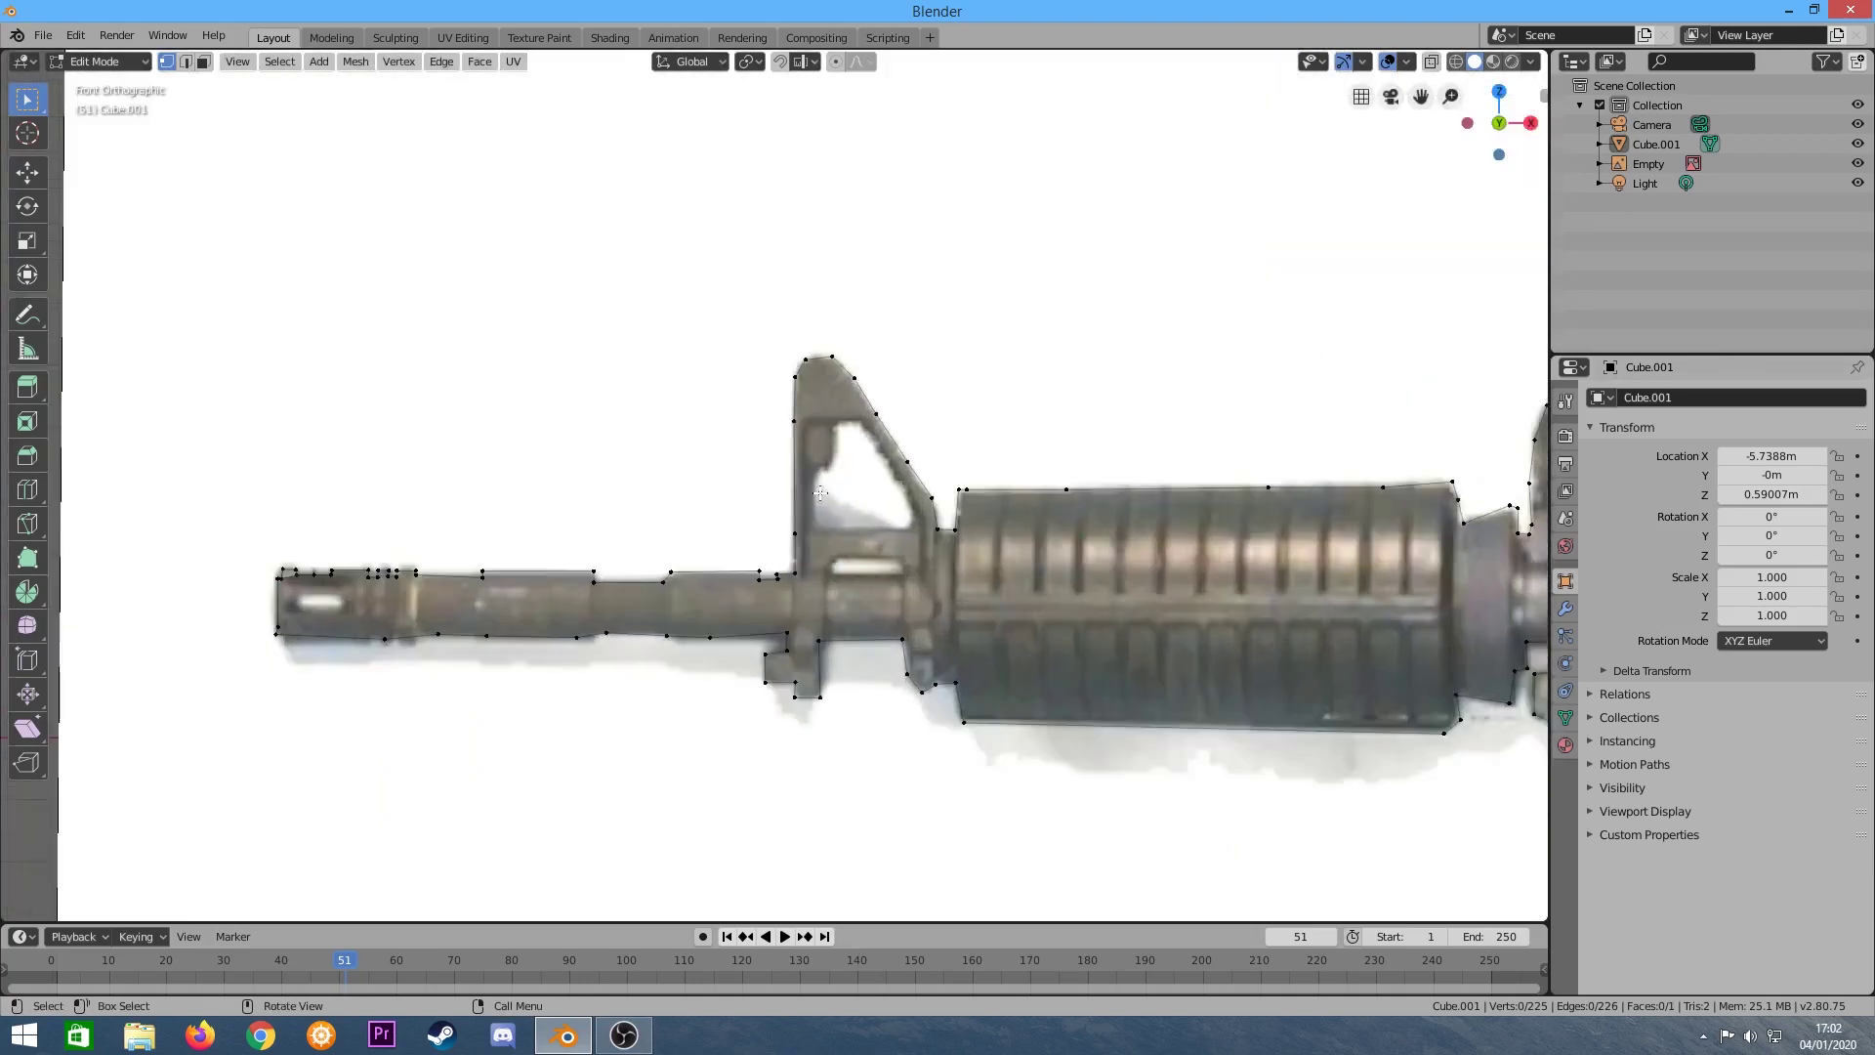
pyautogui.scroll(5, 809, 533)
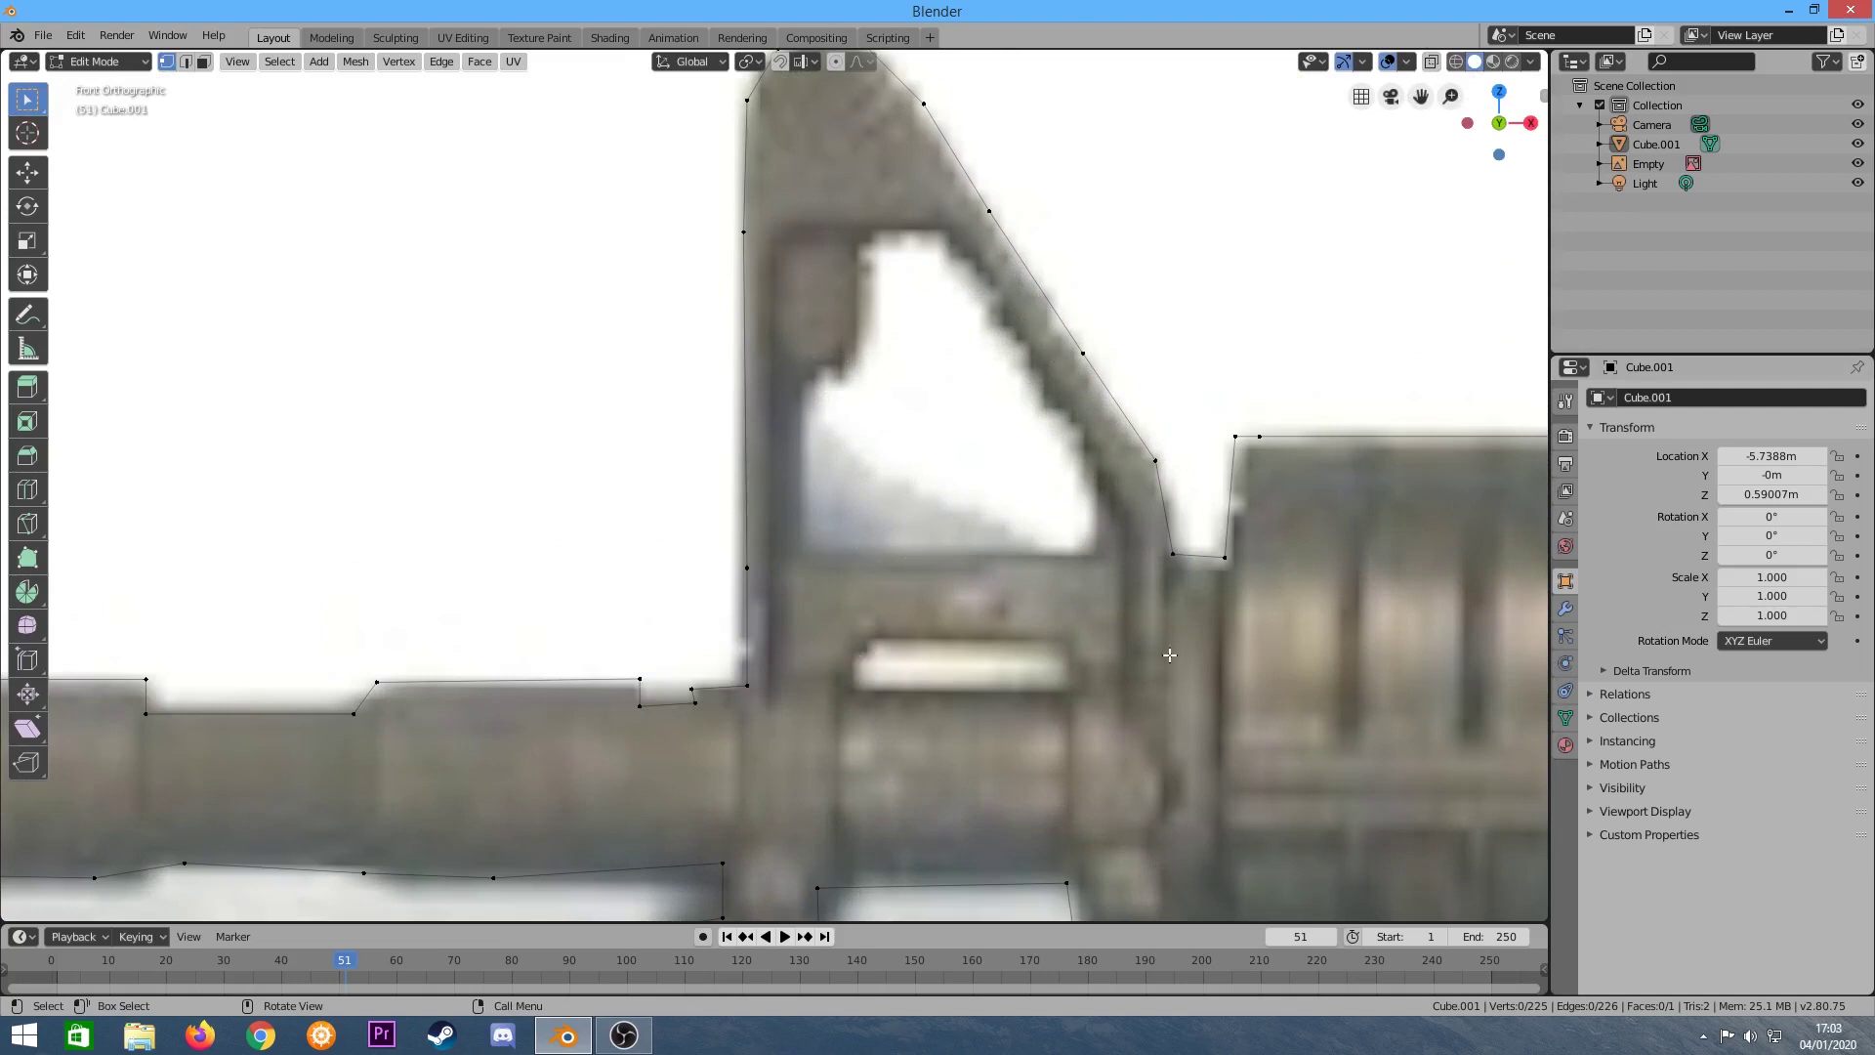
pyautogui.scroll(-6, 1041, 692)
pyautogui.scroll(-1, 553, 727)
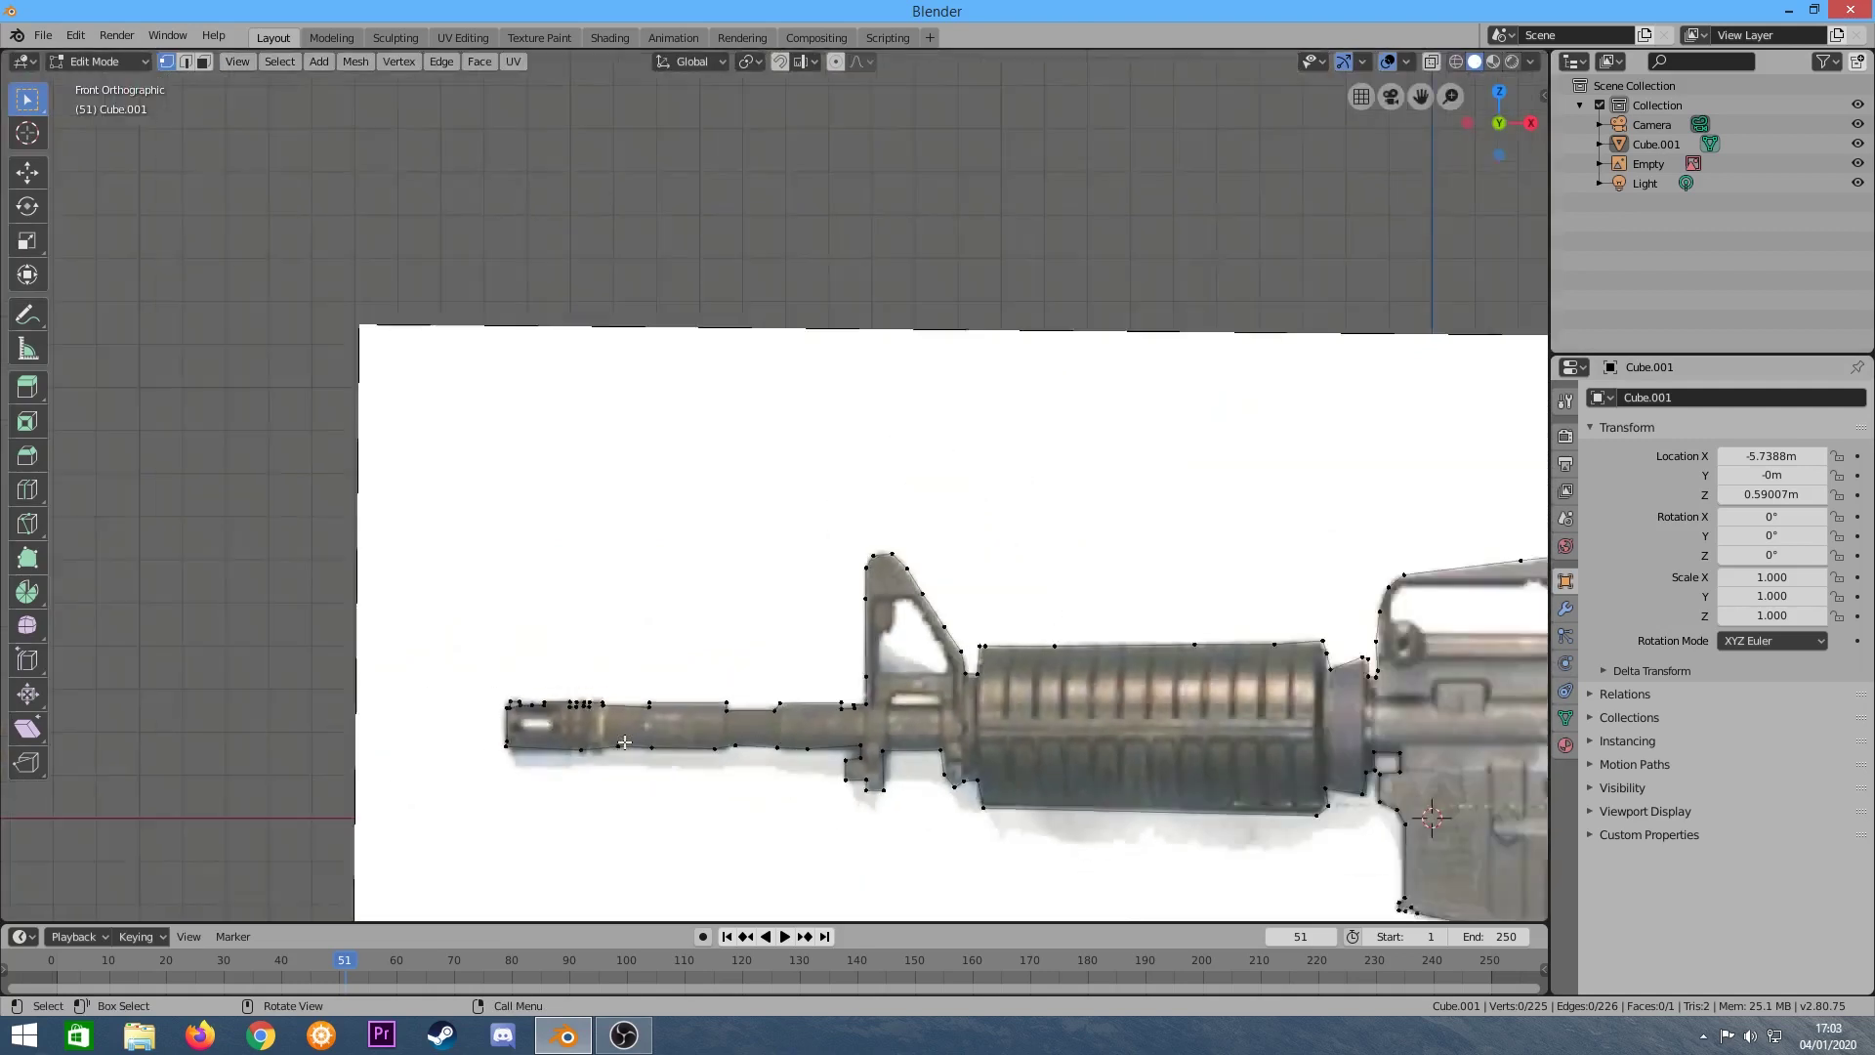
pyautogui.scroll(-8, 1323, 374)
pyautogui.scroll(8, 423, 724)
pyautogui.scroll(-4, 423, 724)
pyautogui.scroll(3, 423, 724)
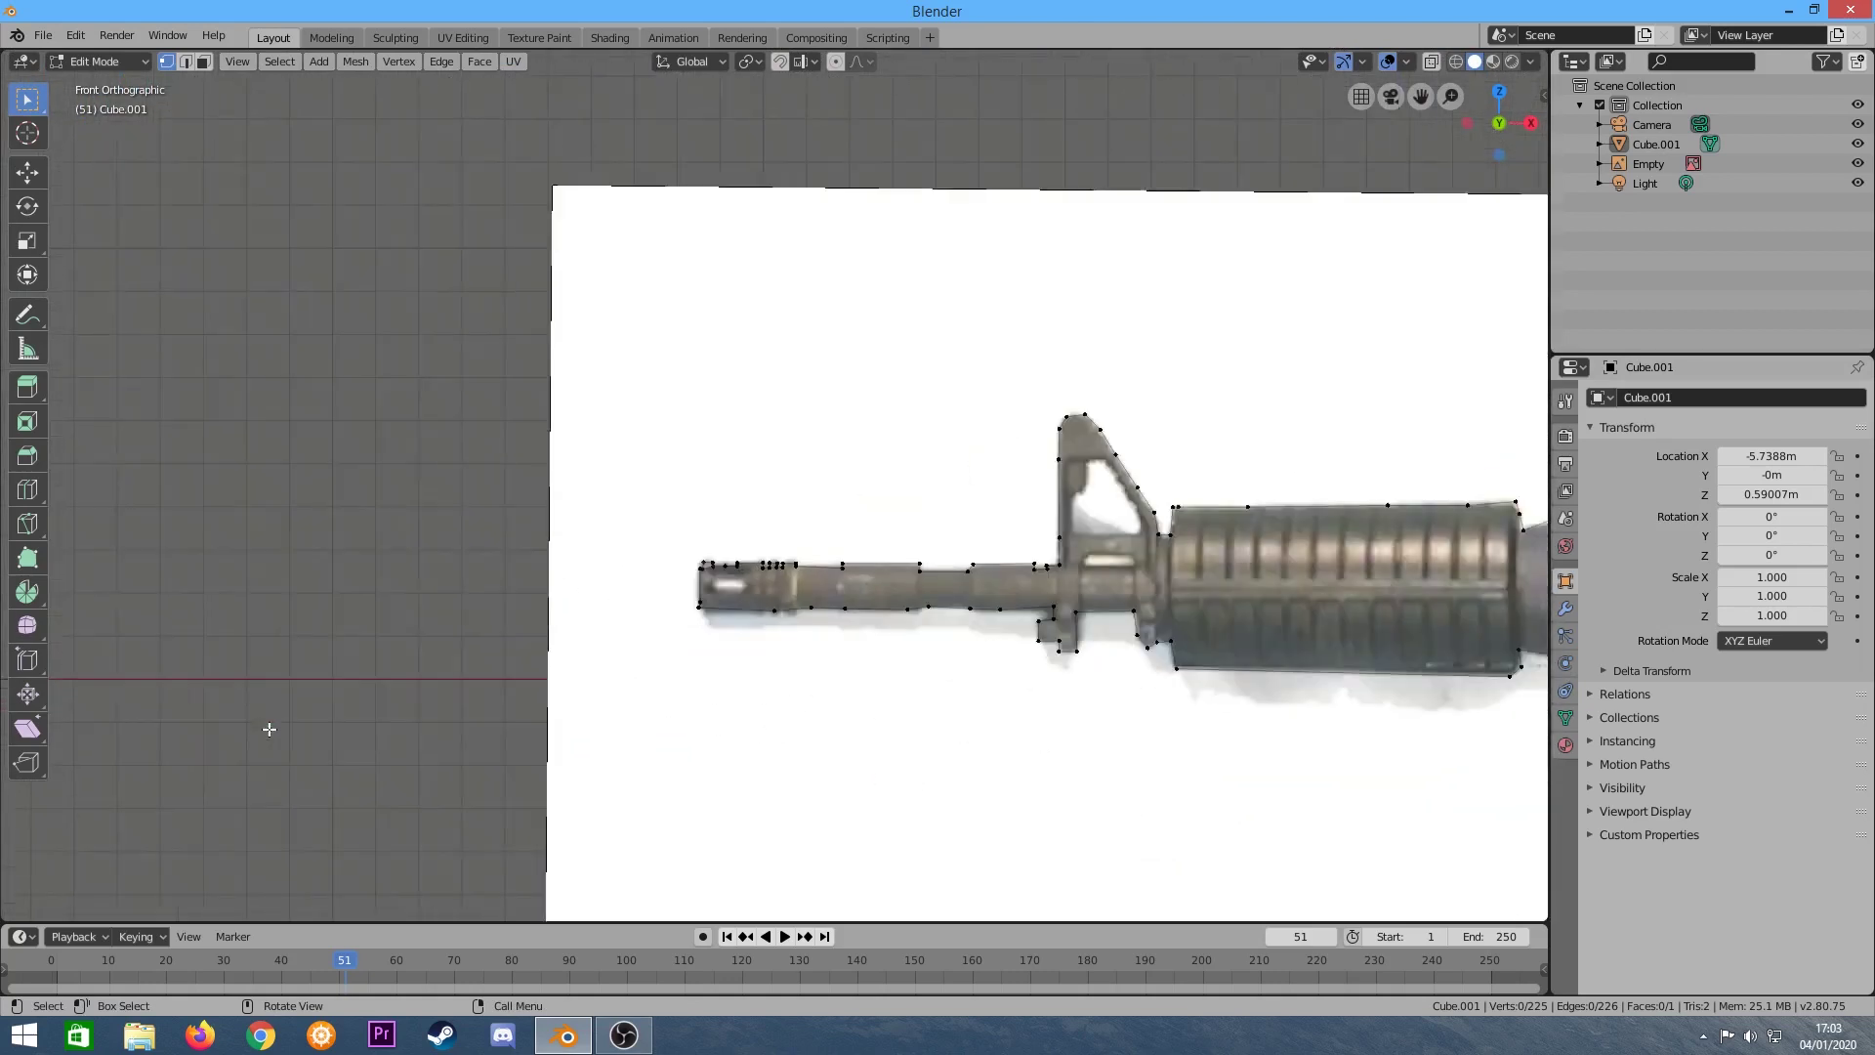
pyautogui.scroll(3, 774, 599)
pyautogui.scroll(3, 859, 377)
pyautogui.scroll(1, 829, 385)
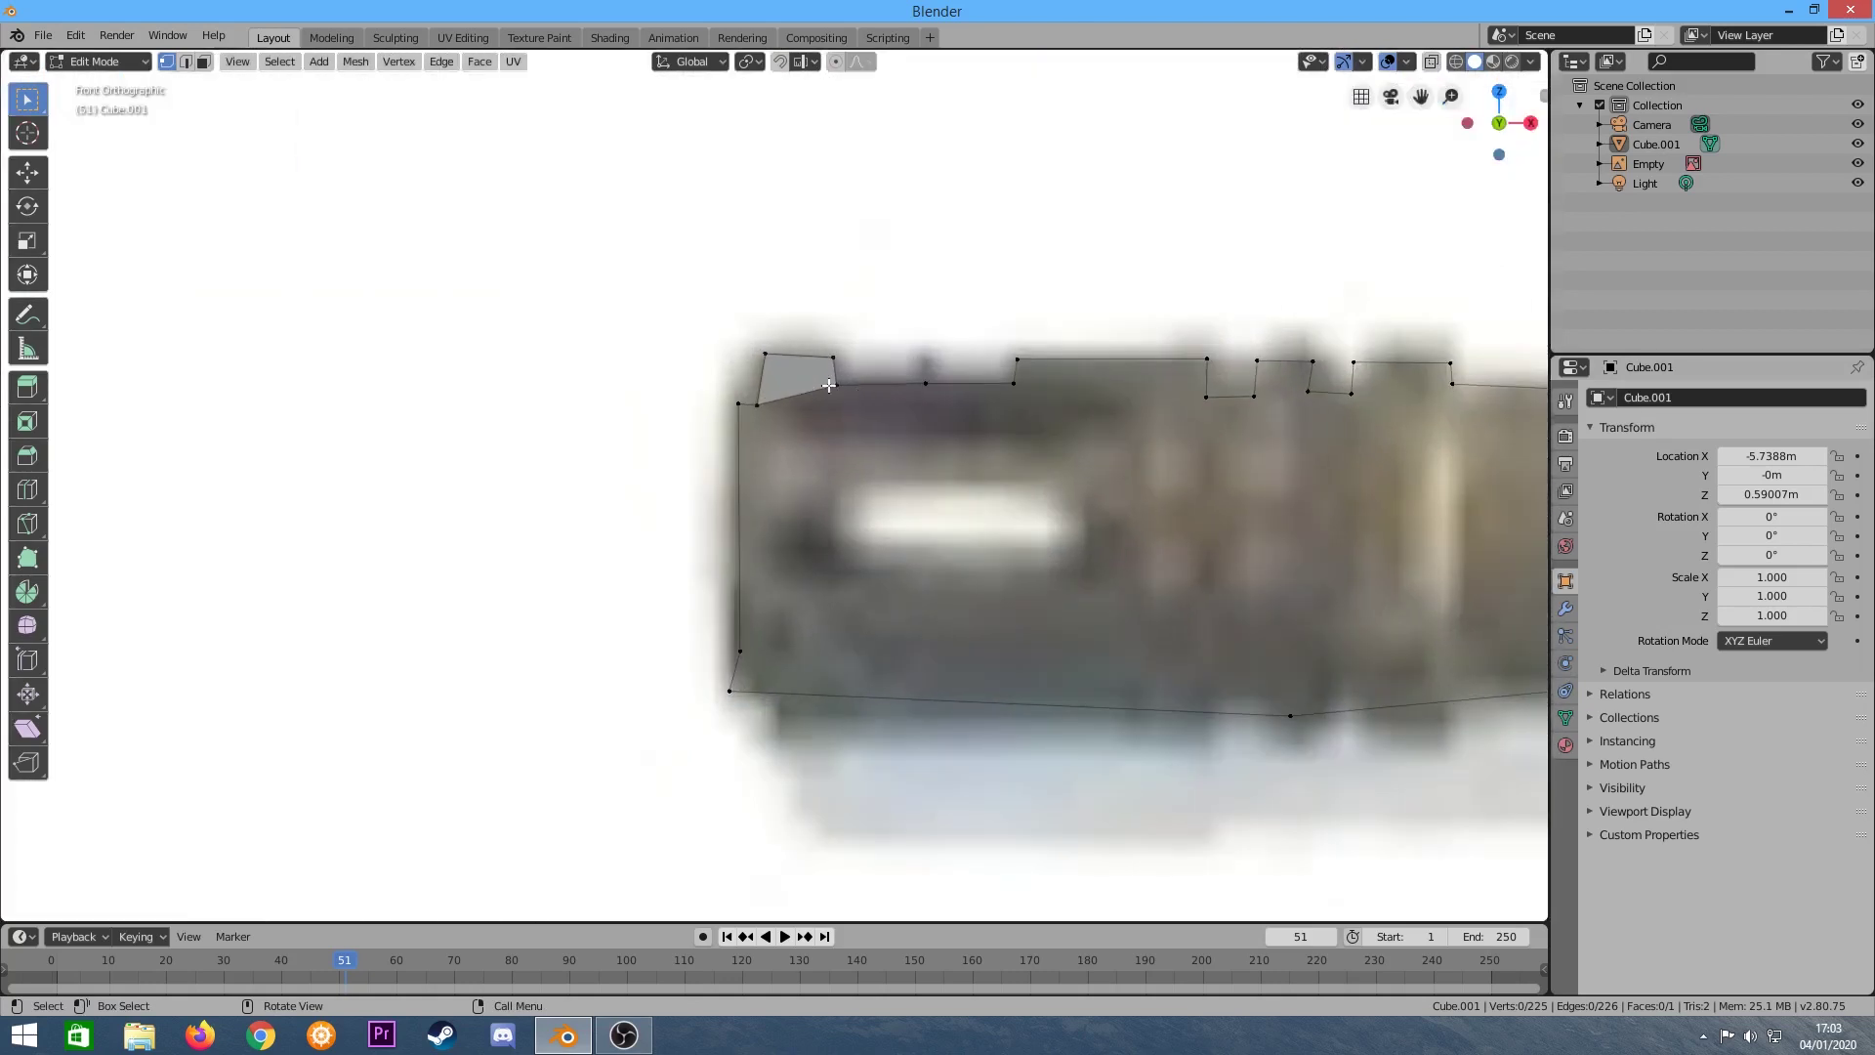
# Trace the muzzle slot as an inner outline with five Ctrl+right-click points.
pyautogui.keyDown('ctrl'); pyautogui.rightClick(846, 476); pyautogui.keyUp('ctrl')
pyautogui.keyDown('ctrl'); pyautogui.rightClick(1074, 479); pyautogui.keyUp('ctrl')
pyautogui.keyDown('ctrl'); pyautogui.rightClick(1089, 582); pyautogui.keyUp('ctrl')
pyautogui.keyDown('ctrl'); pyautogui.rightClick(829, 570); pyautogui.keyUp('ctrl')
pyautogui.keyDown('ctrl'); pyautogui.rightClick(829, 488); pyautogui.keyUp('ctrl')
pyautogui.keyDown('ctrl'); pyautogui.scroll(-2, 678, 447); pyautogui.keyUp('ctrl')
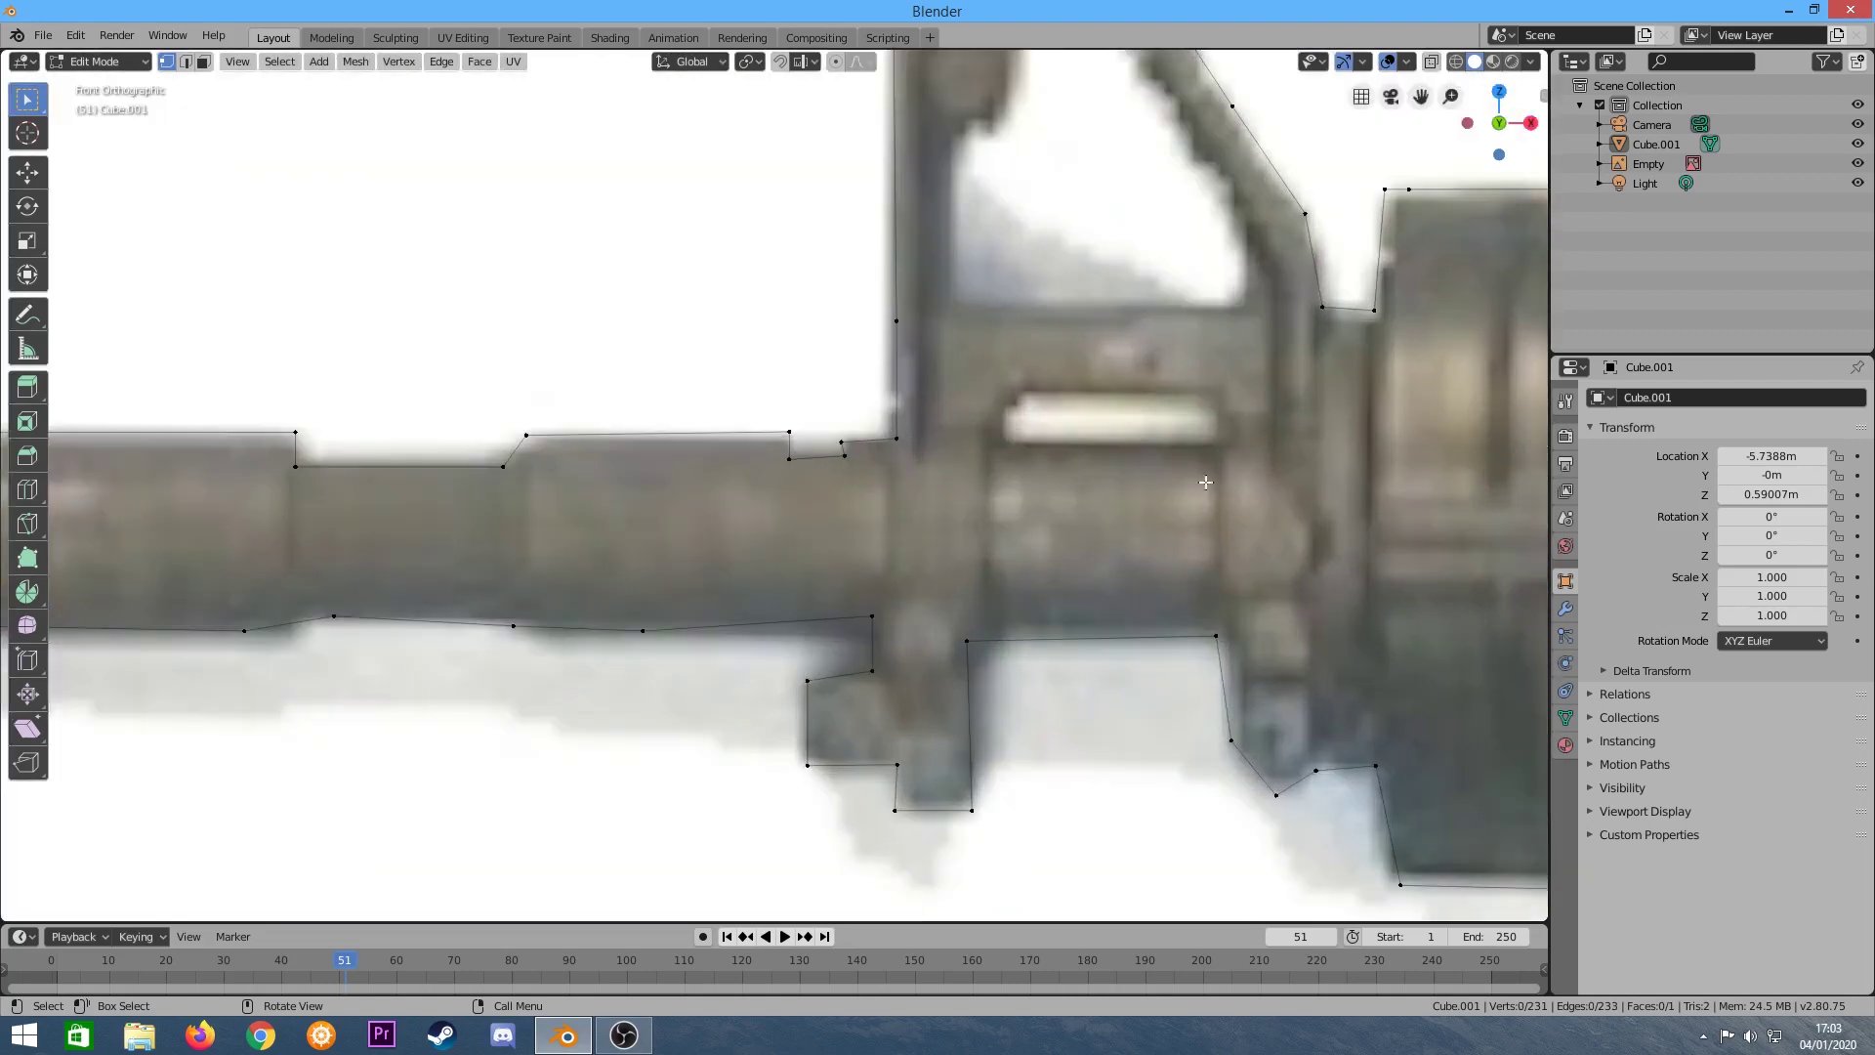
# Add points around the front sight opening and extrude more along the receiver outline.
pyautogui.keyDown('ctrl'); pyautogui.rightClick(1006, 427); pyautogui.keyUp('ctrl')
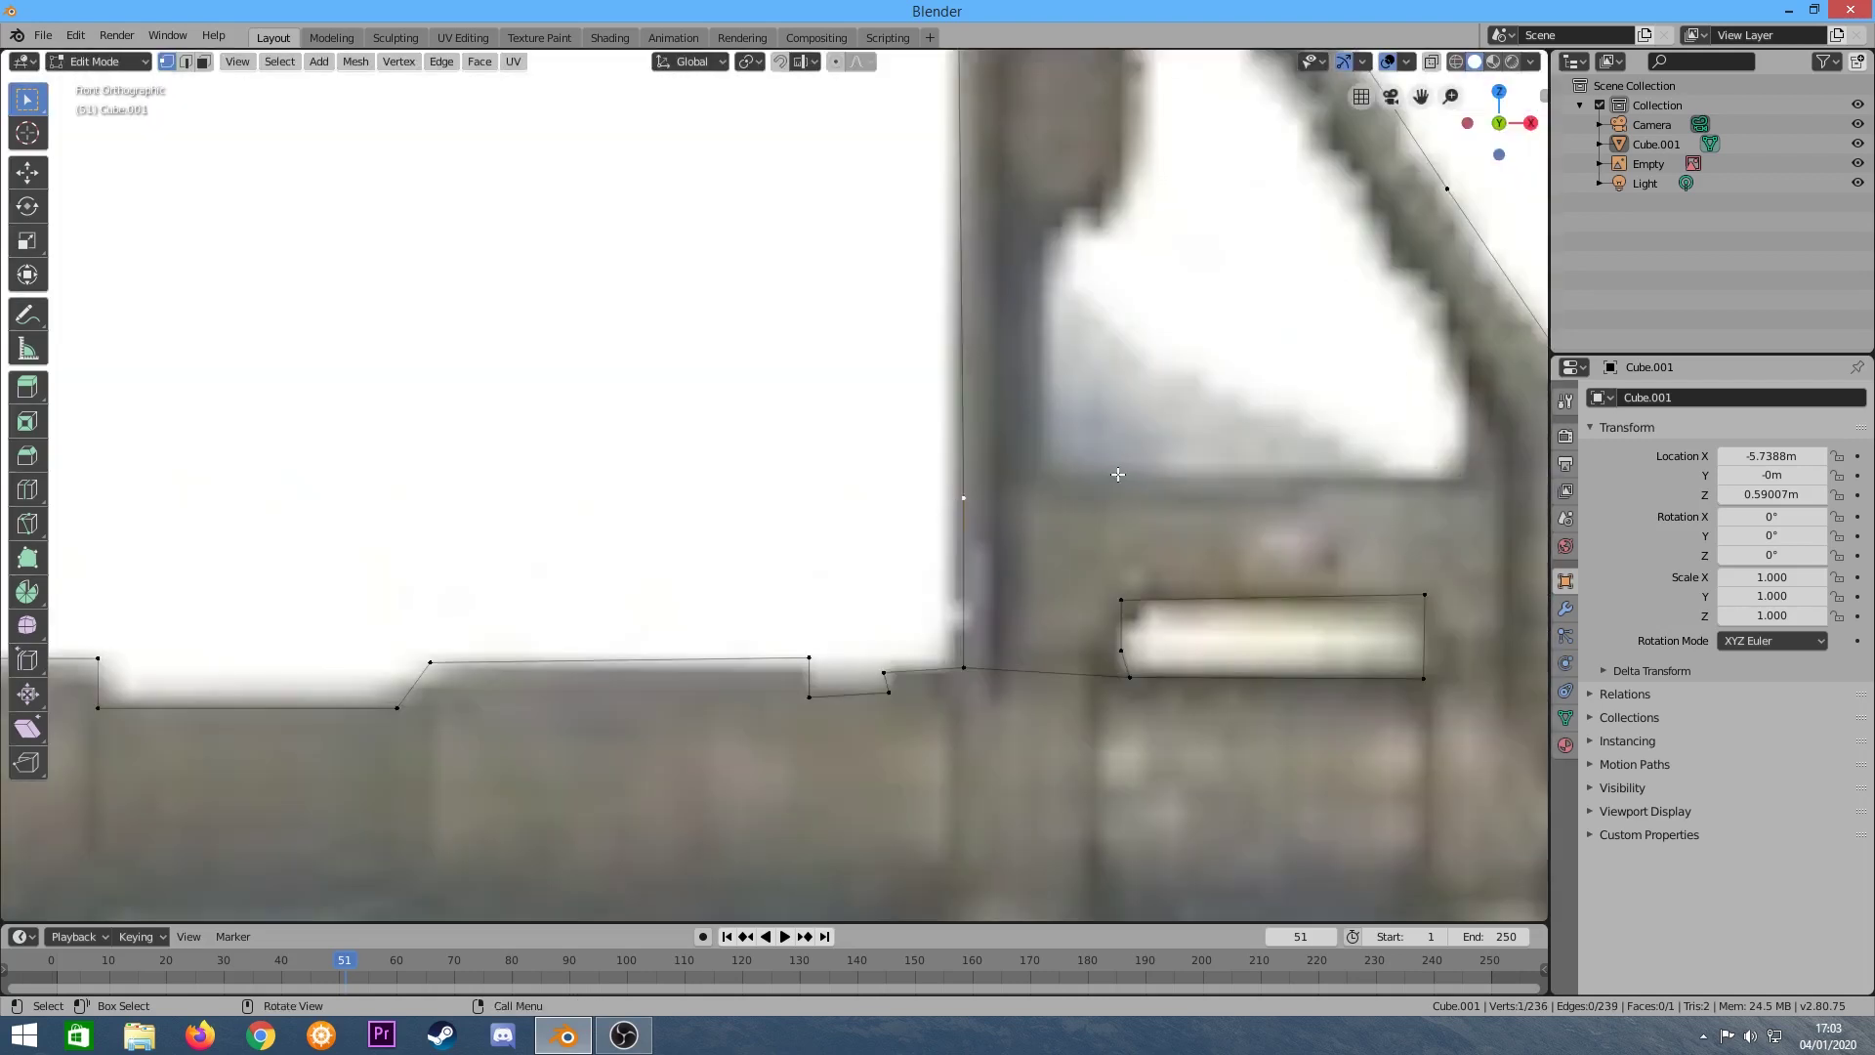
pyautogui.rightClick(1079, 468)
pyautogui.click(1075, 471)
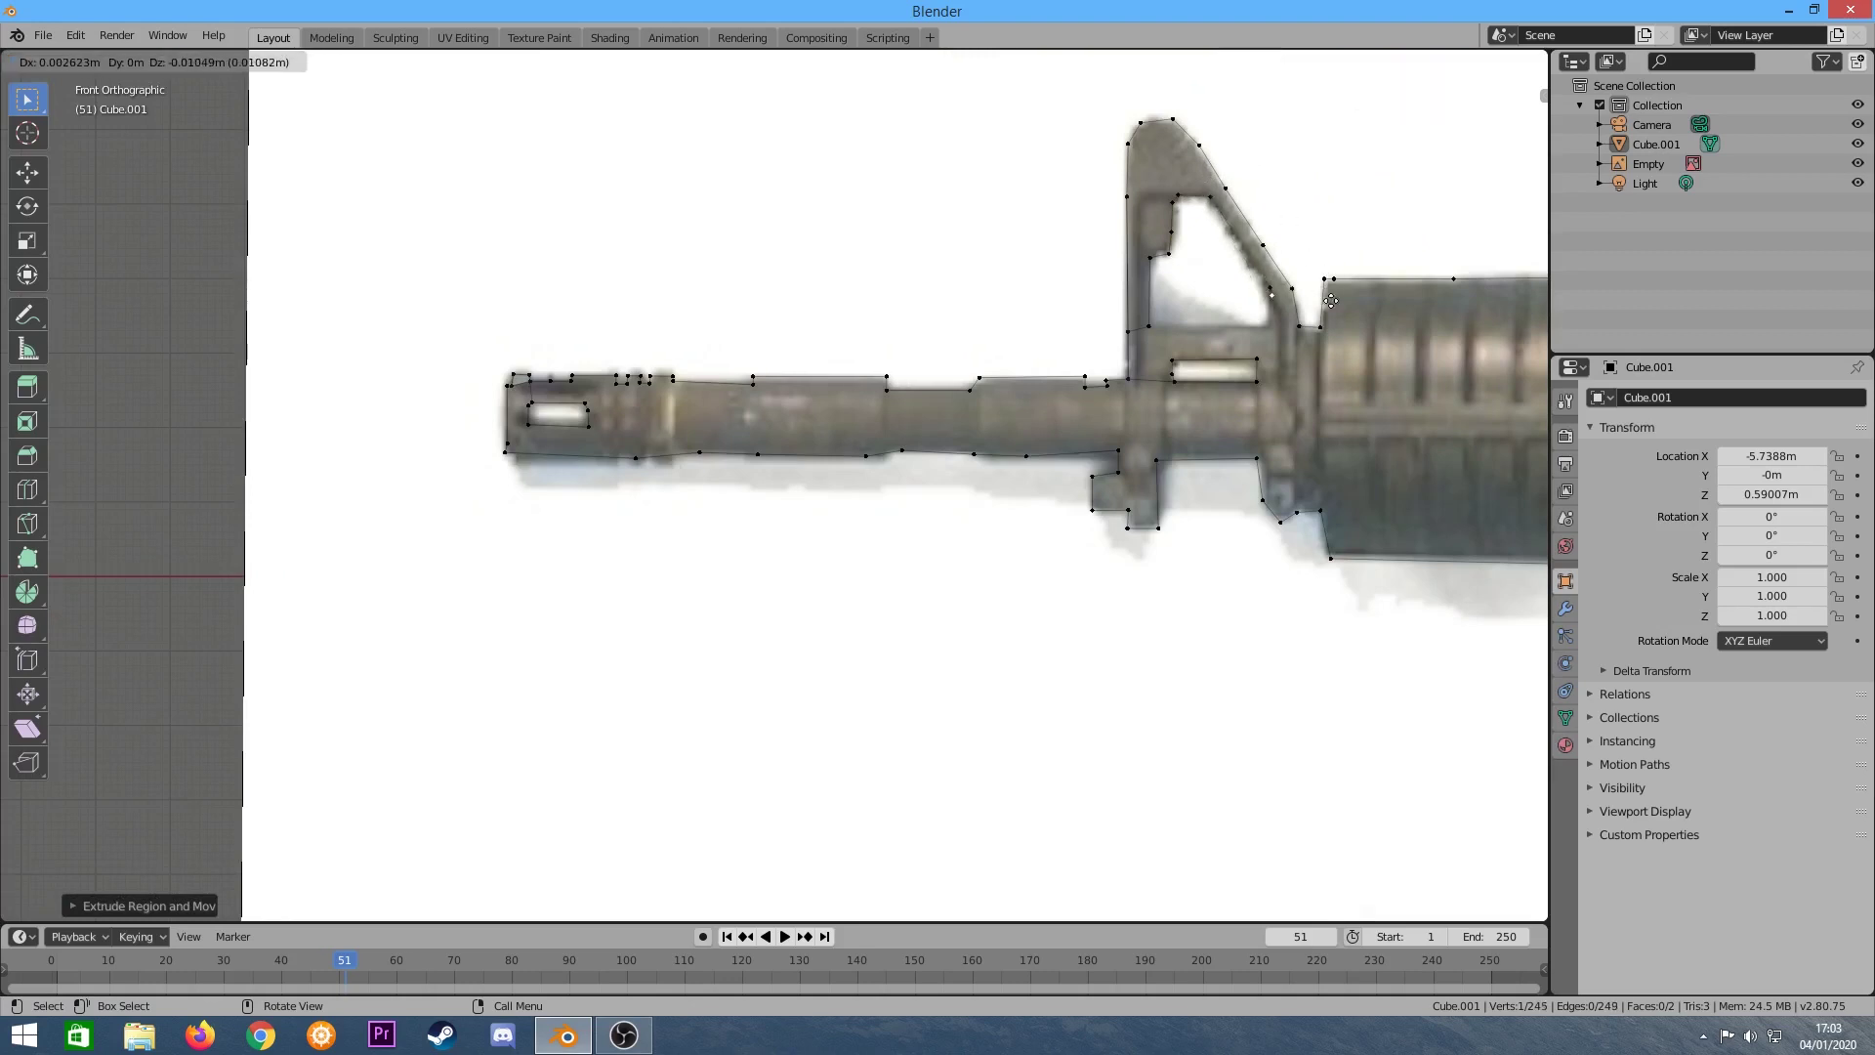
pyautogui.click(1331, 301)
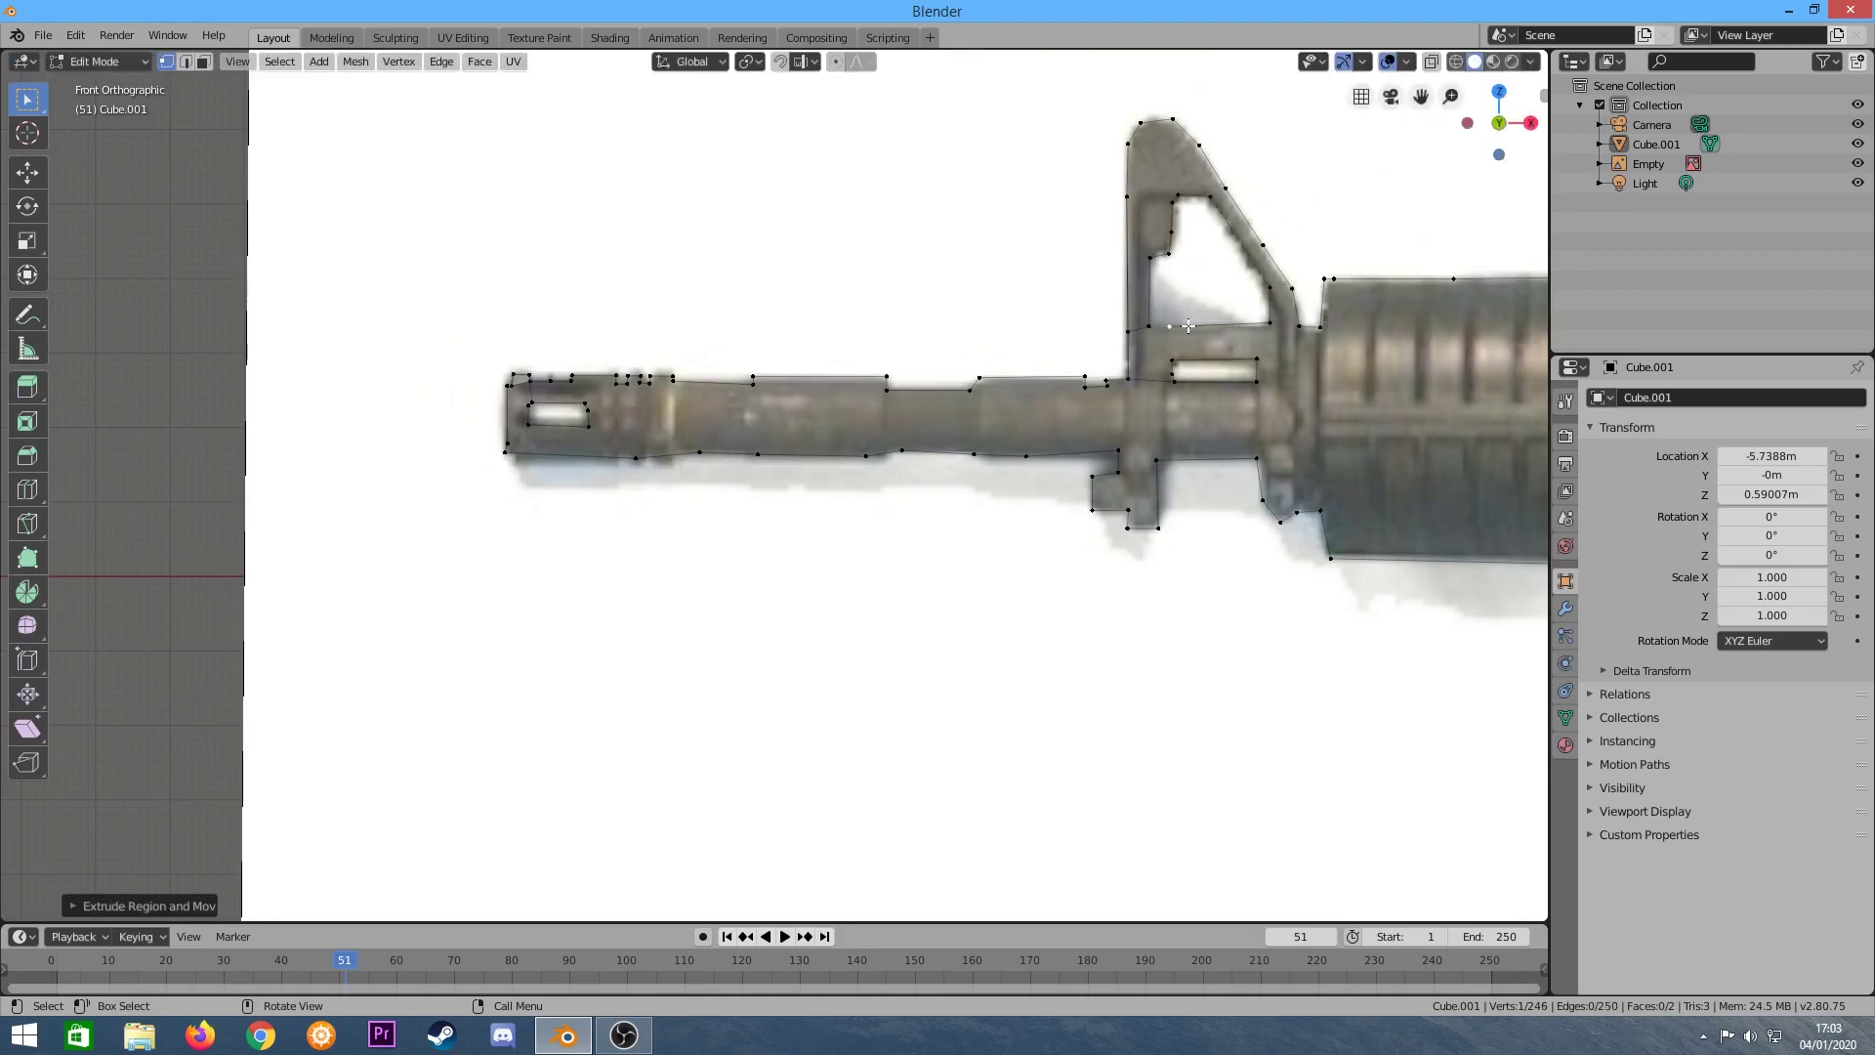
pyautogui.scroll(-2, 1348, 371)
pyautogui.scroll(2, 1358, 400)
pyautogui.keyDown('ctrl'); pyautogui.scroll(-3, 1376, 439); pyautogui.keyUp('ctrl')
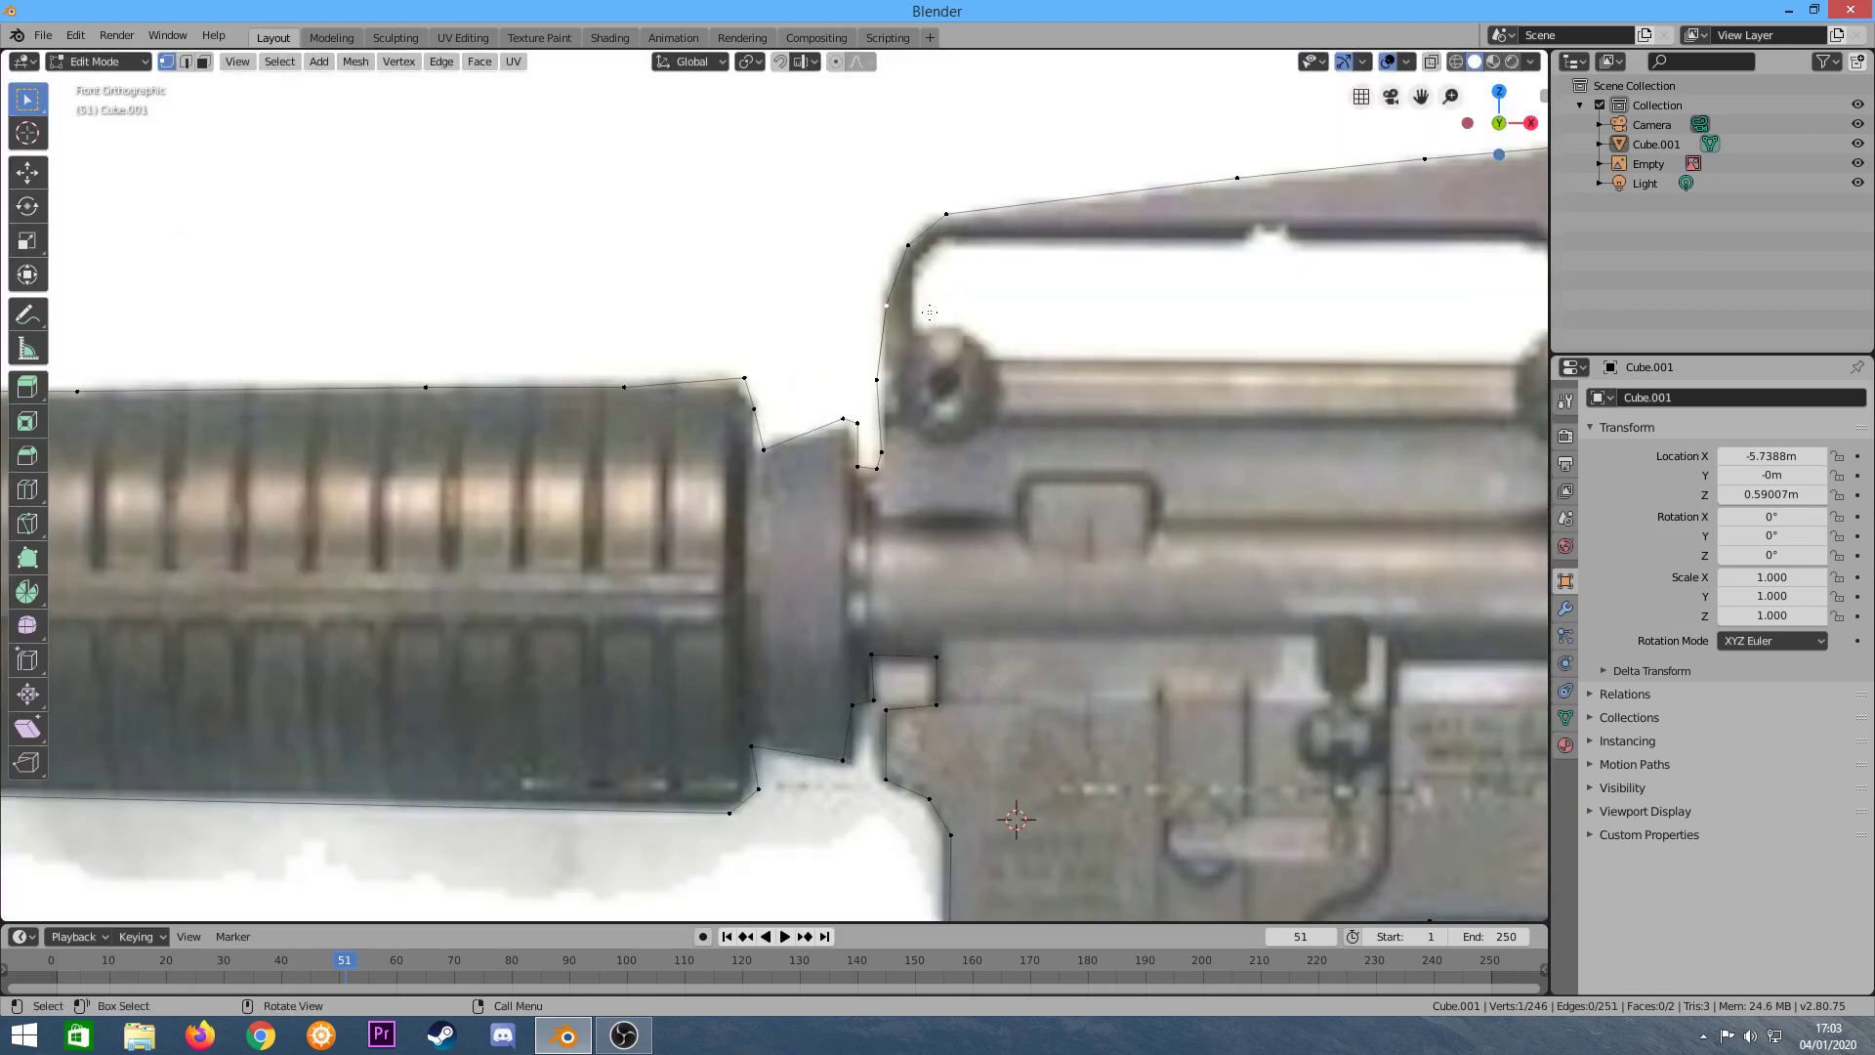
pyautogui.press('e')
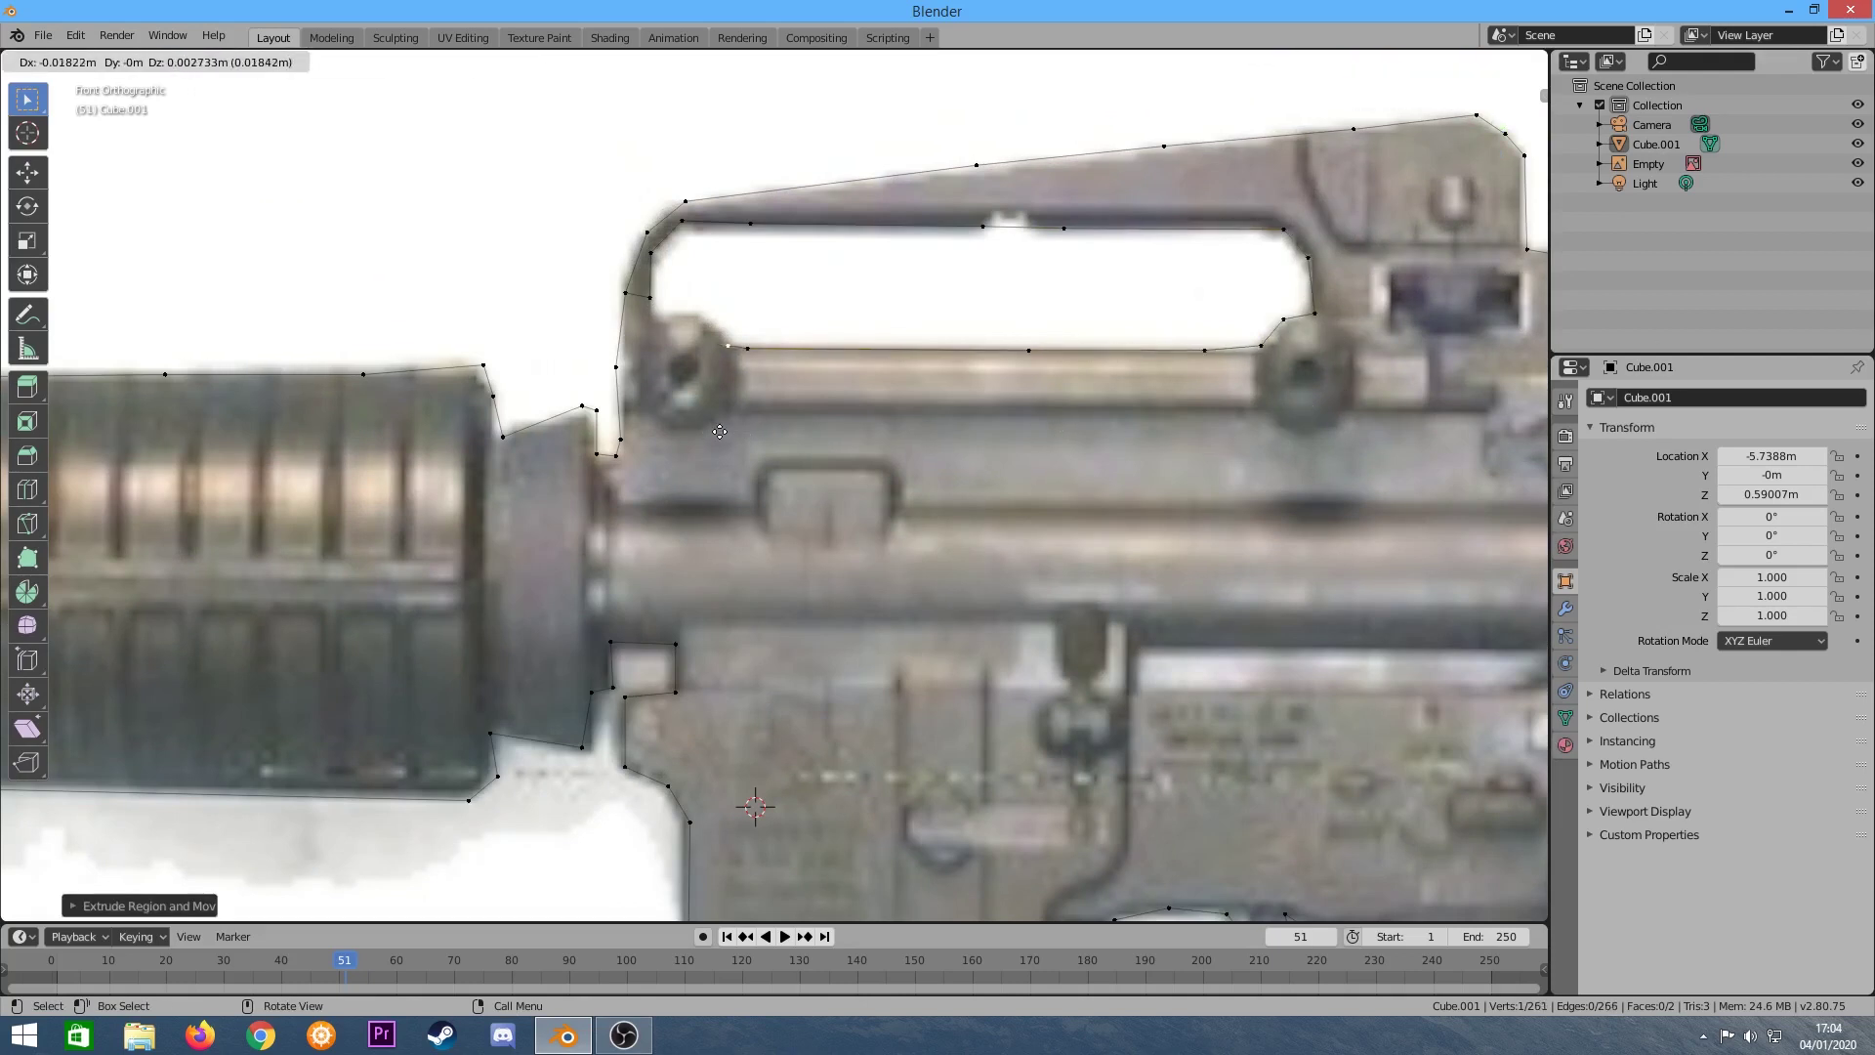
pyautogui.scroll(6, 775, 548)
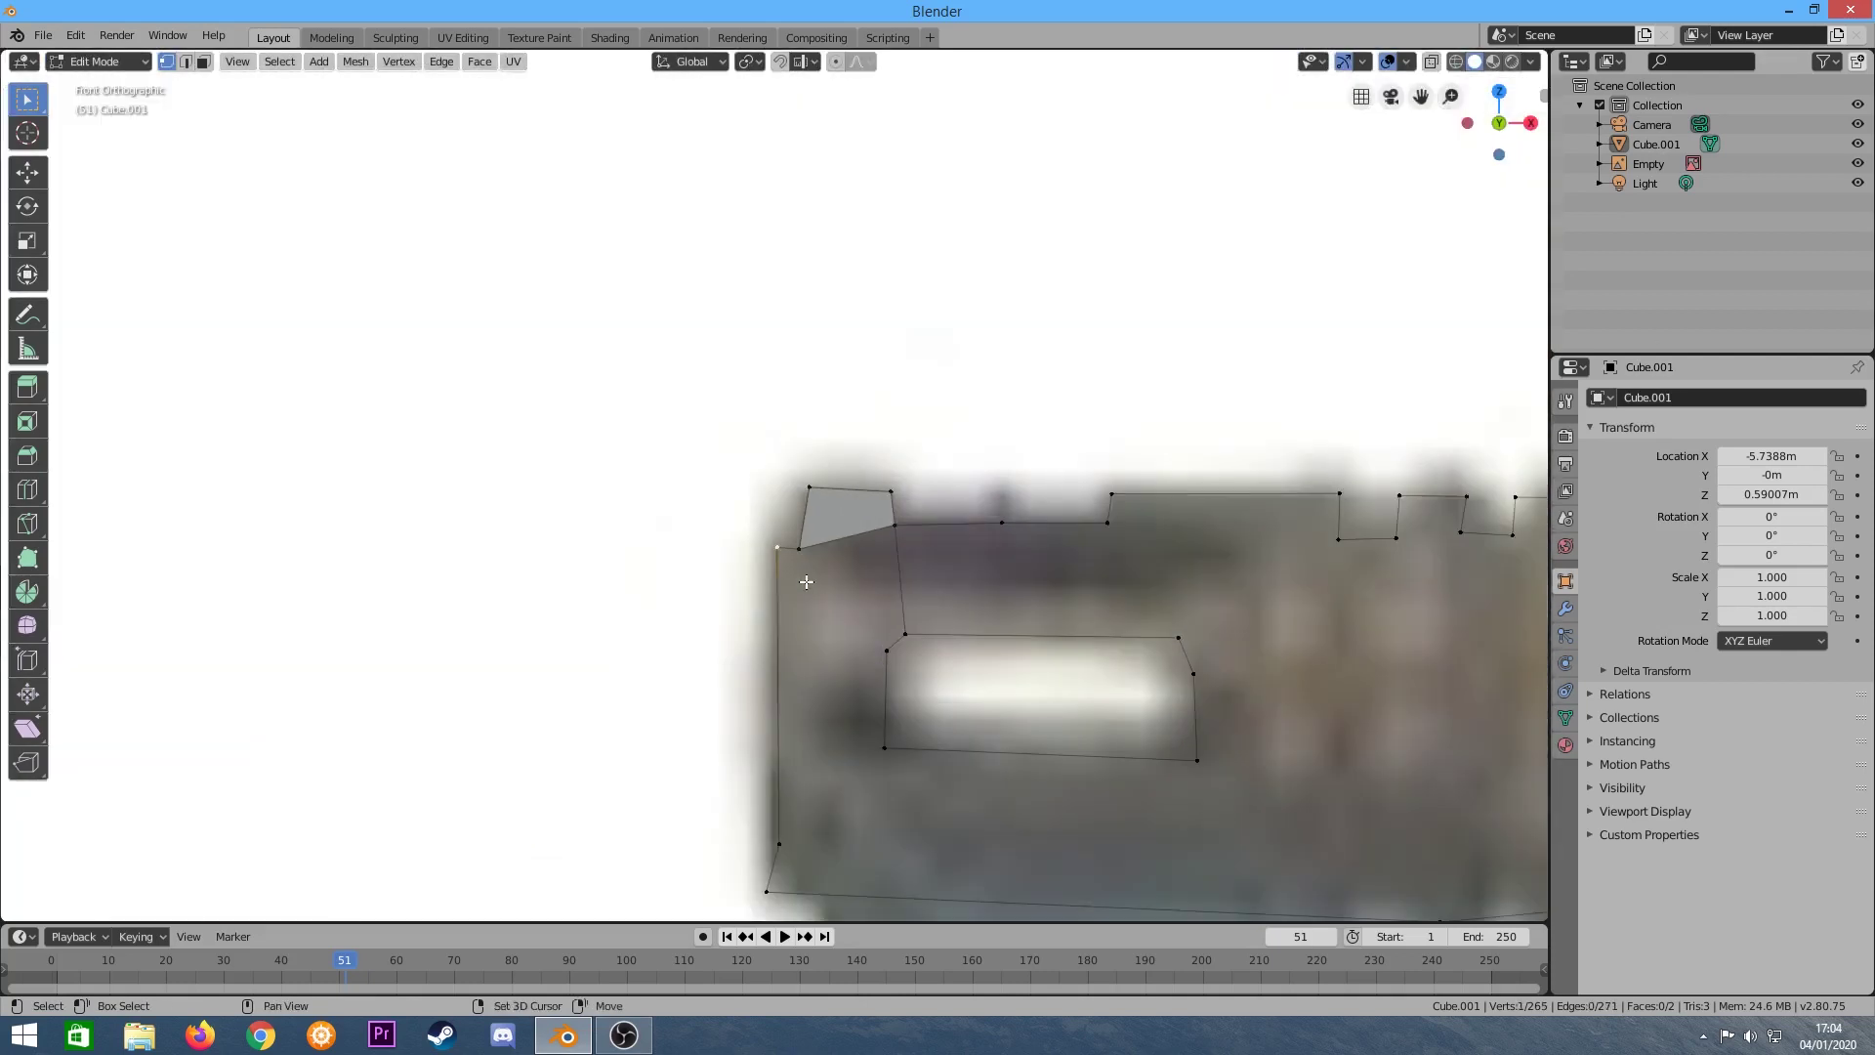
# Fill faces down the muzzle's left side, below the slot and along its top.
pyautogui.press('f')
pyautogui.press('f')
pyautogui.scroll(1, 830, 777)
pyautogui.click(799, 788)
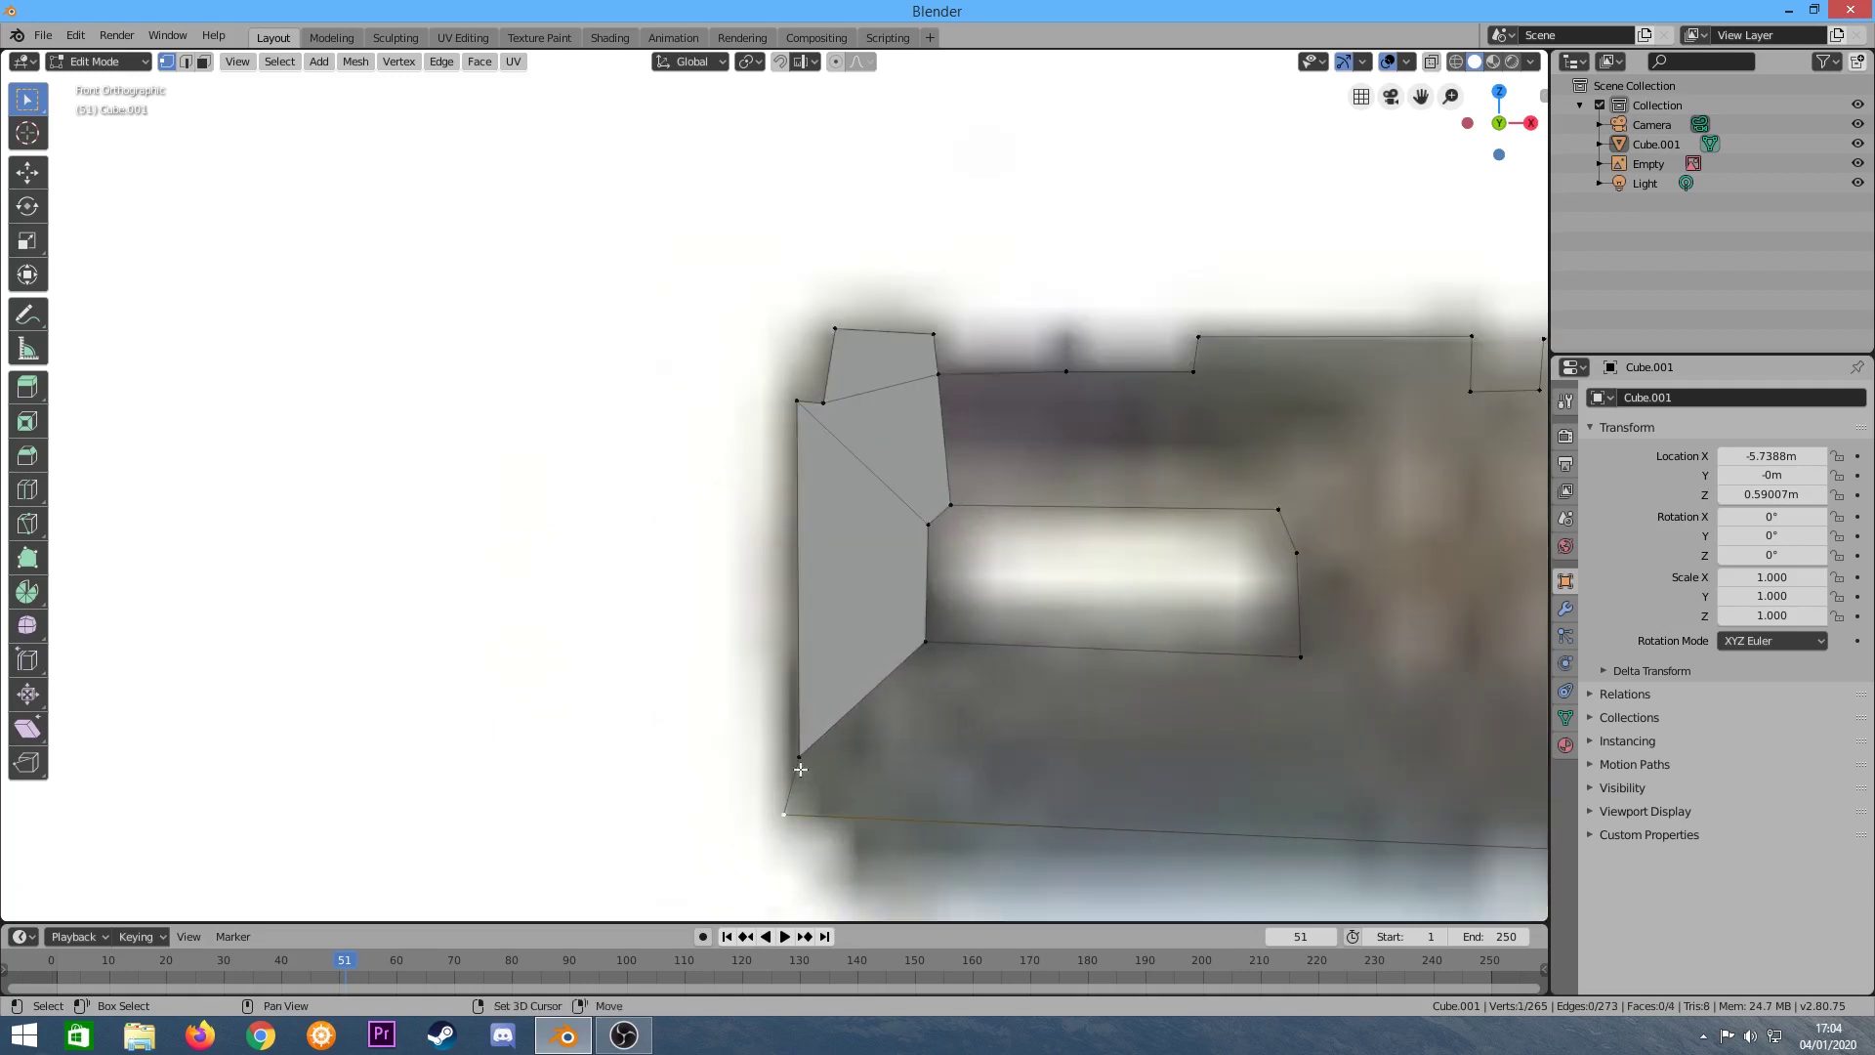
pyautogui.press('f')
pyautogui.press('f')
pyautogui.scroll(6, 935, 572)
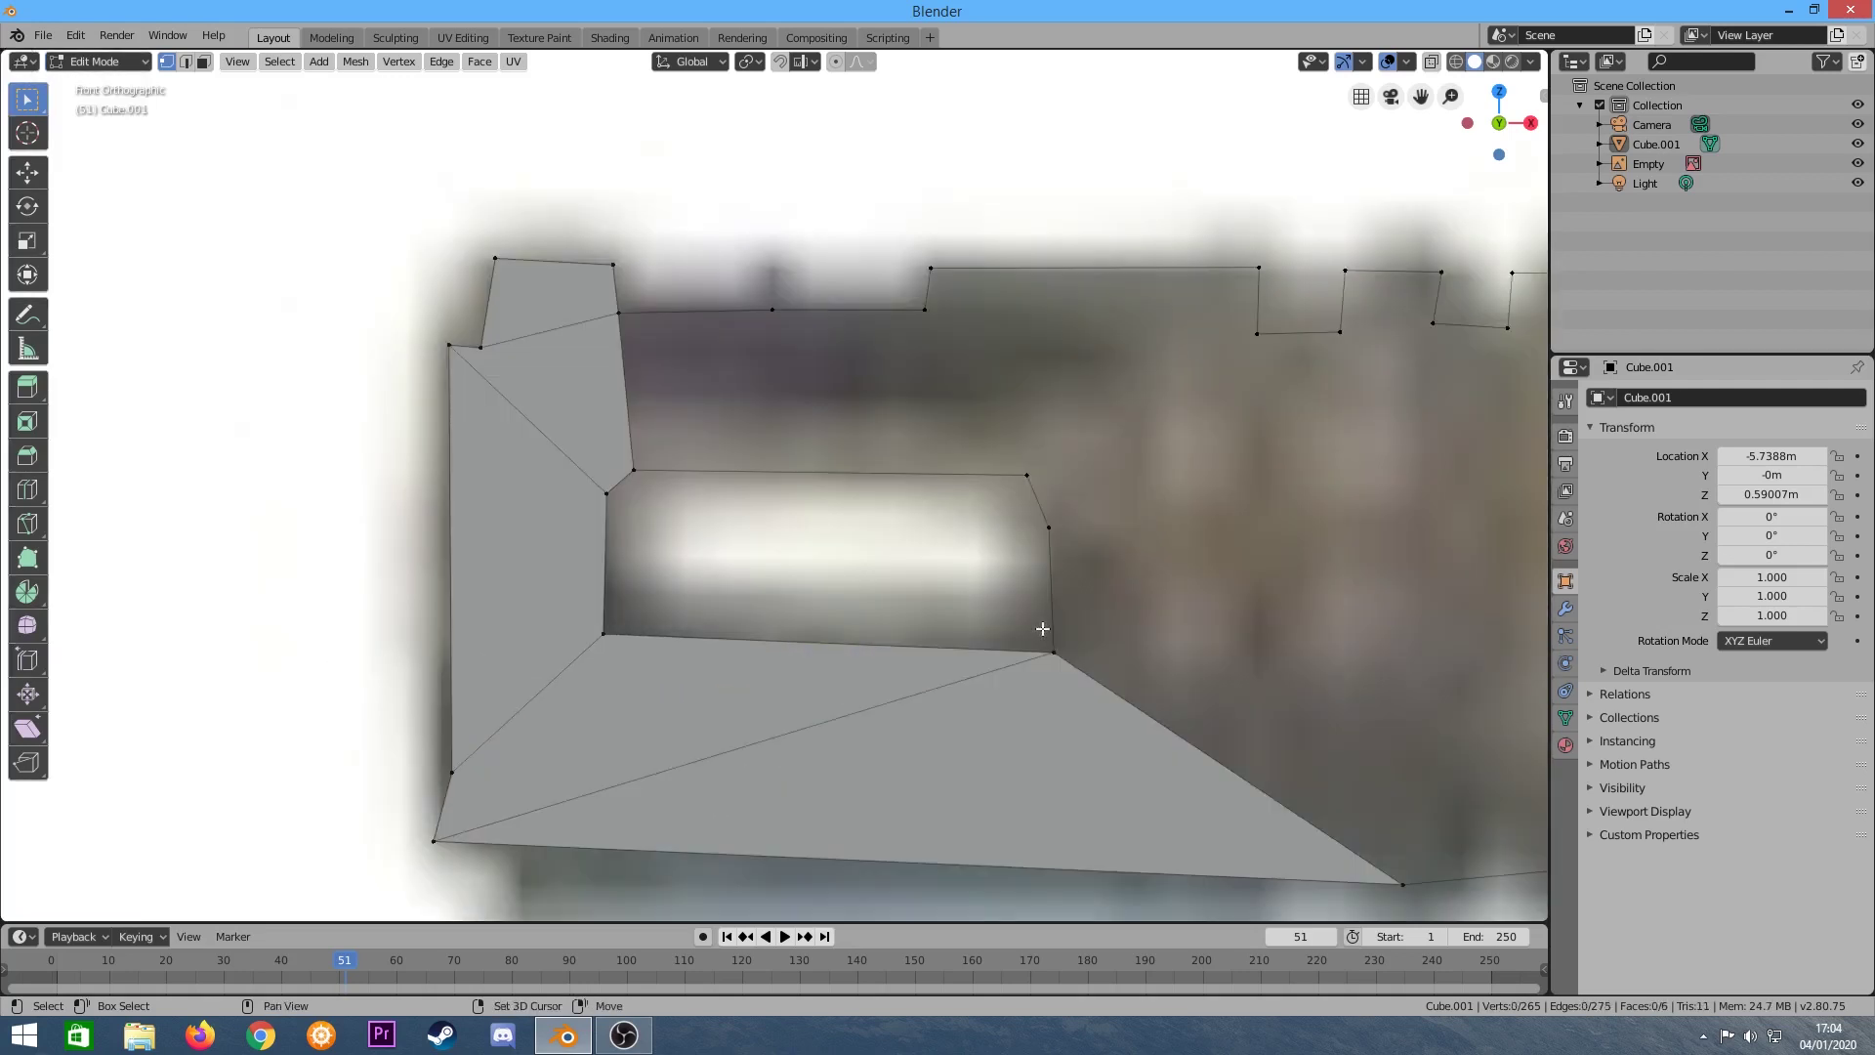
pyautogui.press('f')
pyautogui.press('f')
pyautogui.click(1259, 268)
pyautogui.press('f')
pyautogui.press('f')
pyautogui.press('f')
# Fill faces right of the muzzle slot toward the barrel, leaving the slot open.
pyautogui.hotkey('alt', 'a')
pyautogui.scroll(-1, 1176, 705)
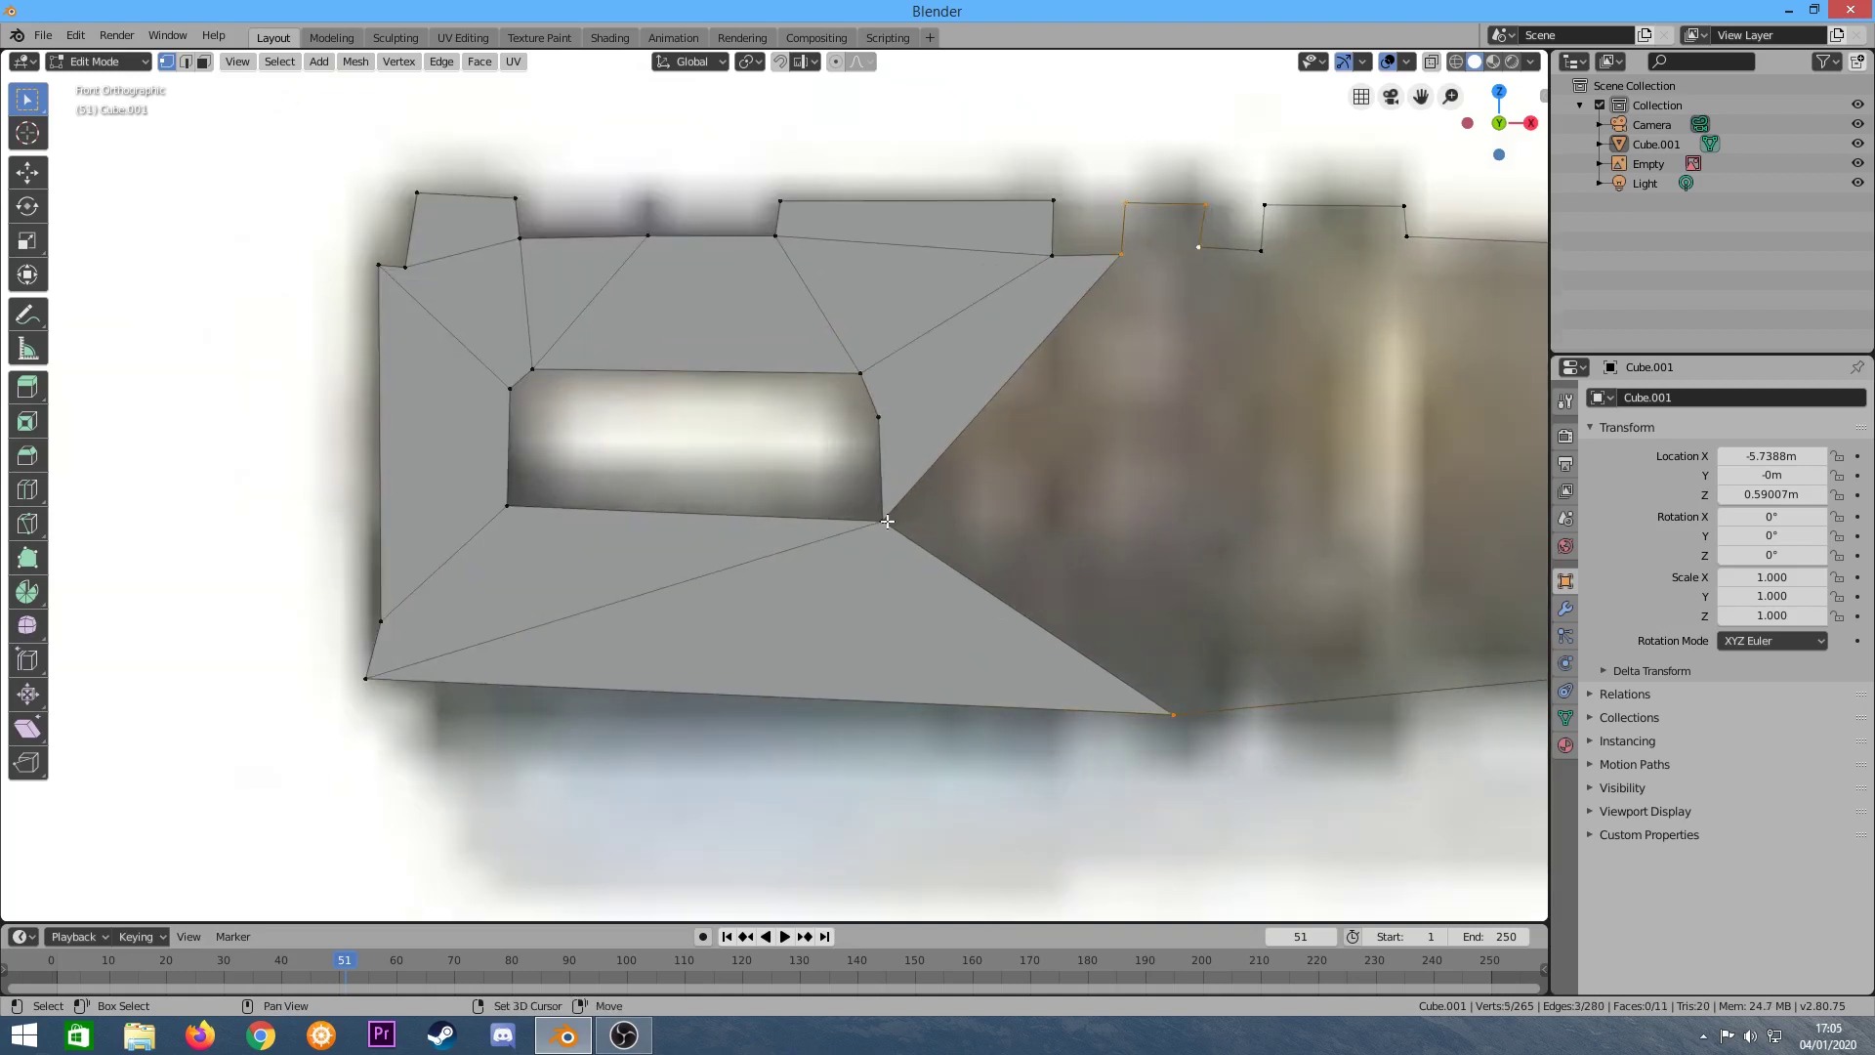
pyautogui.press('f')
pyautogui.scroll(-2, 1153, 409)
pyautogui.press('f')
pyautogui.hotkey('alt', 'a')
pyautogui.scroll(-4, 1335, 616)
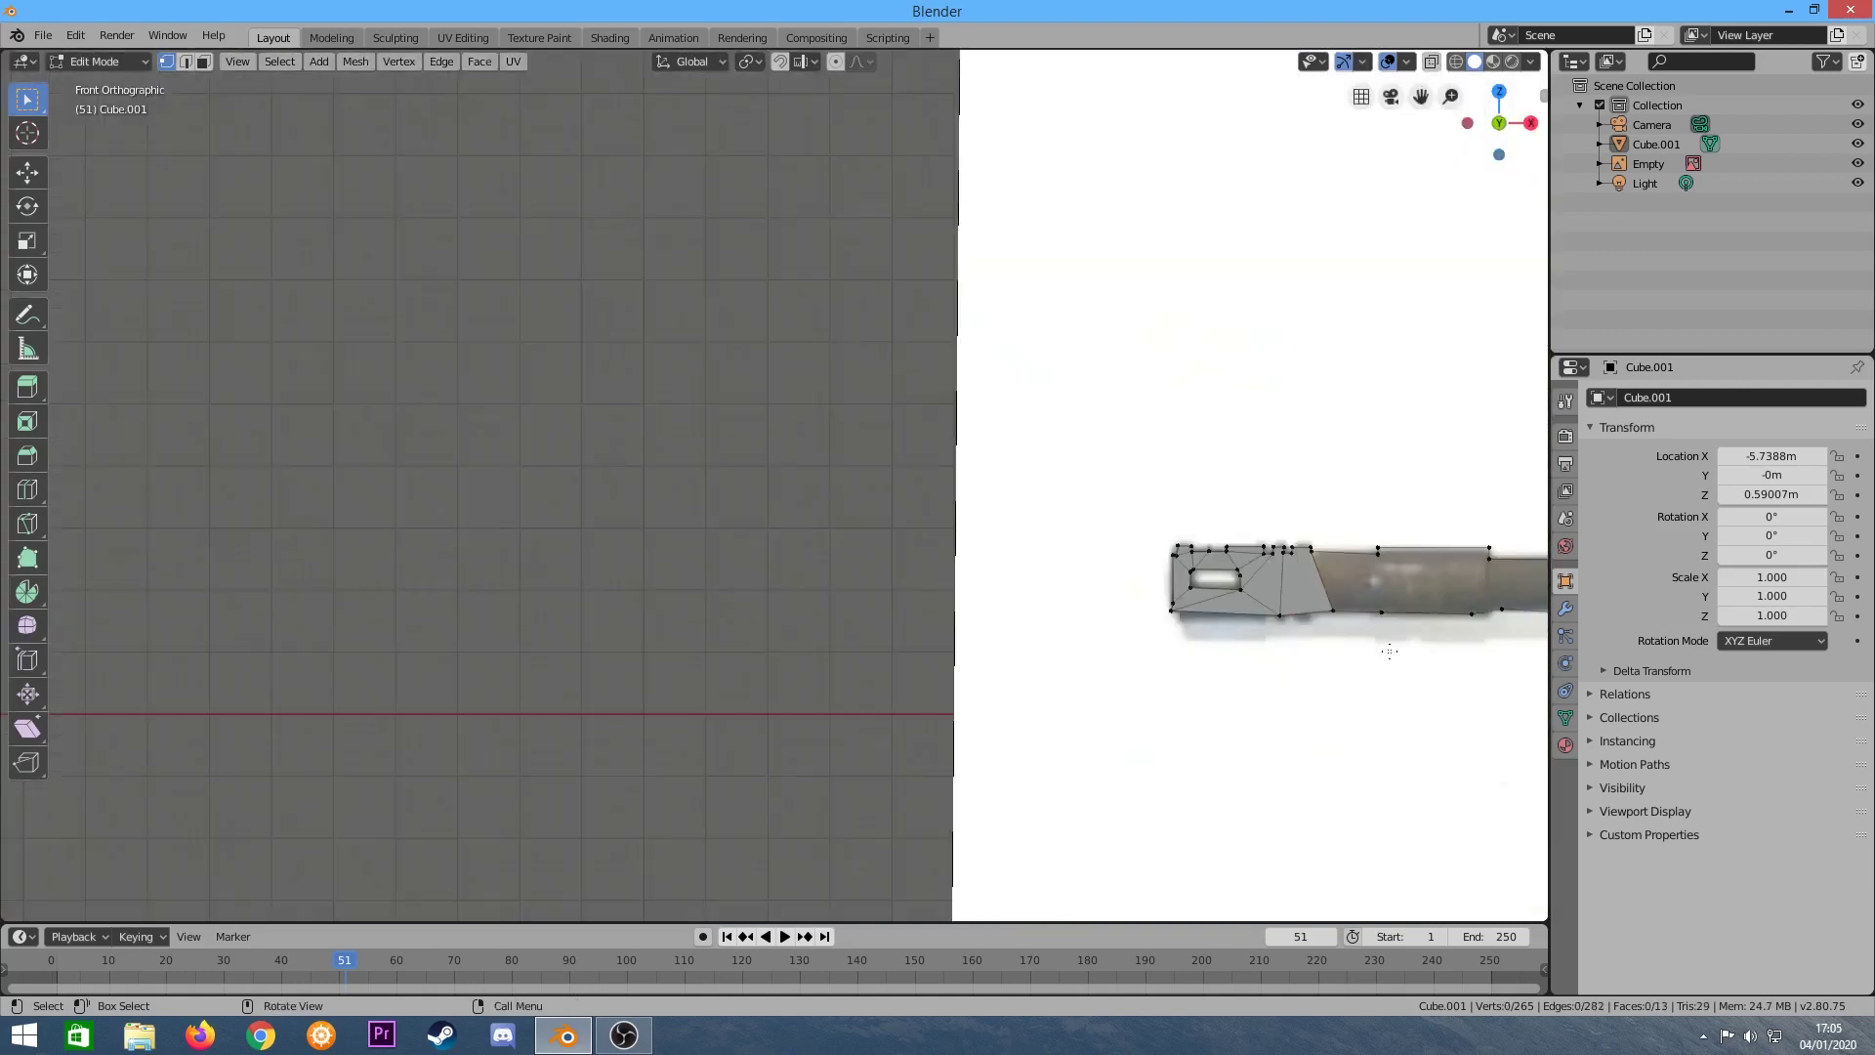
pyautogui.scroll(2, 450, 459)
pyautogui.scroll(2, 450, 459)
# Fill the strip of quads along the barrel up to the front sight.
pyautogui.press('f')
pyautogui.press('f')
pyautogui.press('f')
pyautogui.click(894, 478)
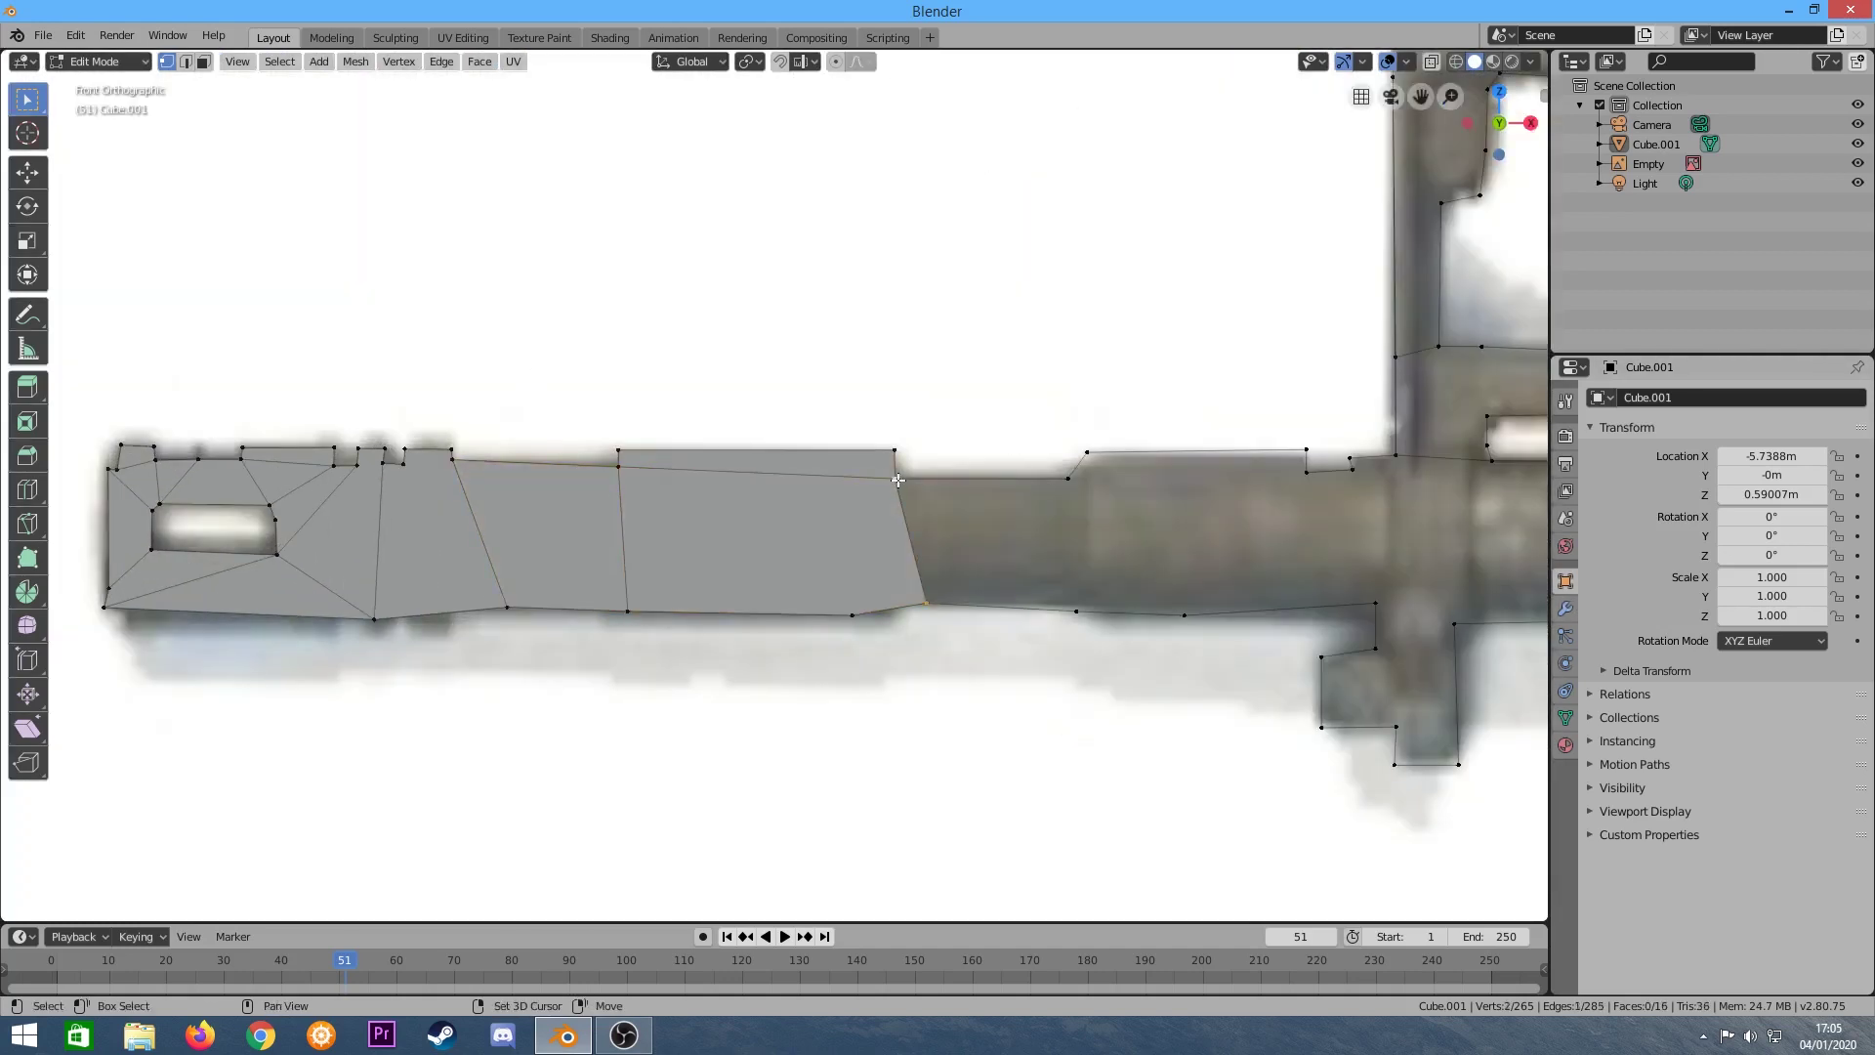
pyautogui.press('f')
pyautogui.press('f')
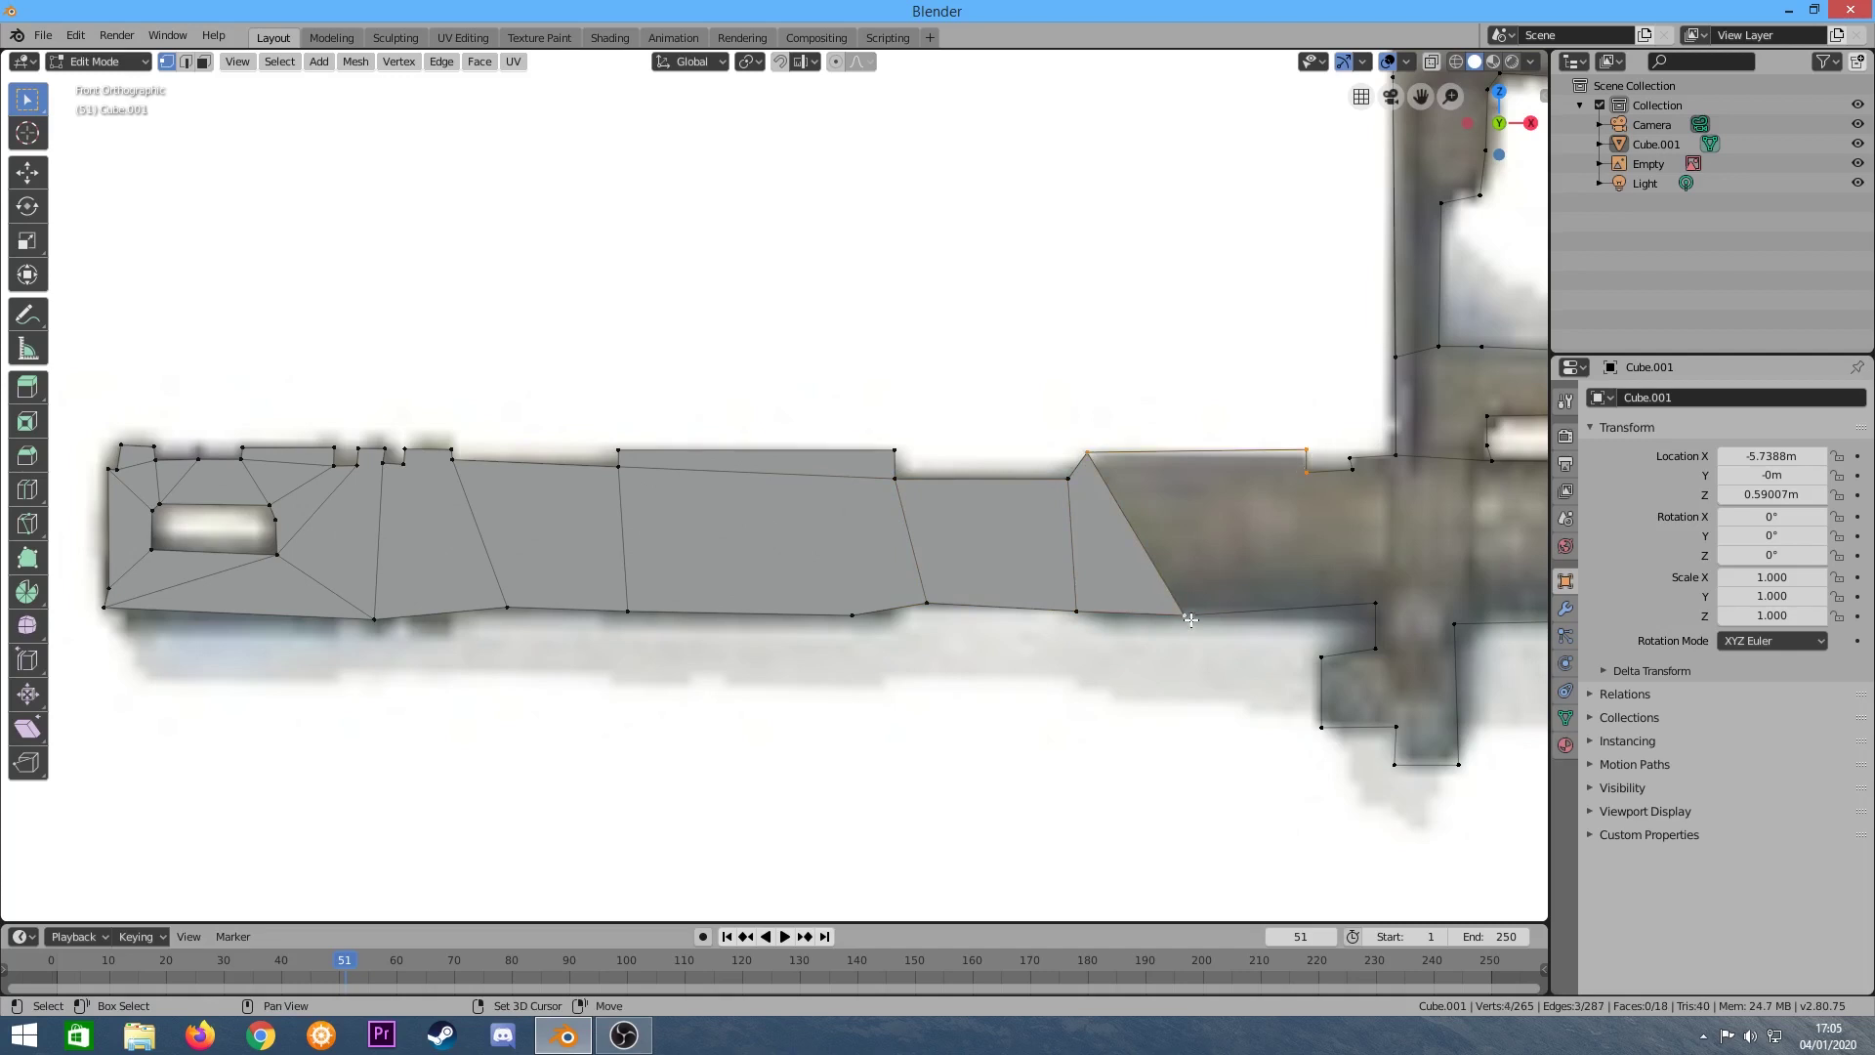
pyautogui.keyDown('shift'); pyautogui.moveTo(1191, 619); pyautogui.dragTo(936, 591, button='middle'); pyautogui.keyUp('shift')
pyautogui.press('f')
pyautogui.keyDown('shift'); pyautogui.click(1193, 586); pyautogui.keyUp('shift')
pyautogui.press('f')
pyautogui.click(1120, 621)
pyautogui.keyDown('shift'); pyautogui.click(1067, 629); pyautogui.keyUp('shift')
# Fill the five-point face to the front sight base and the sight's top (28 faces total).
pyautogui.press('f')
pyautogui.click(1240, 553)
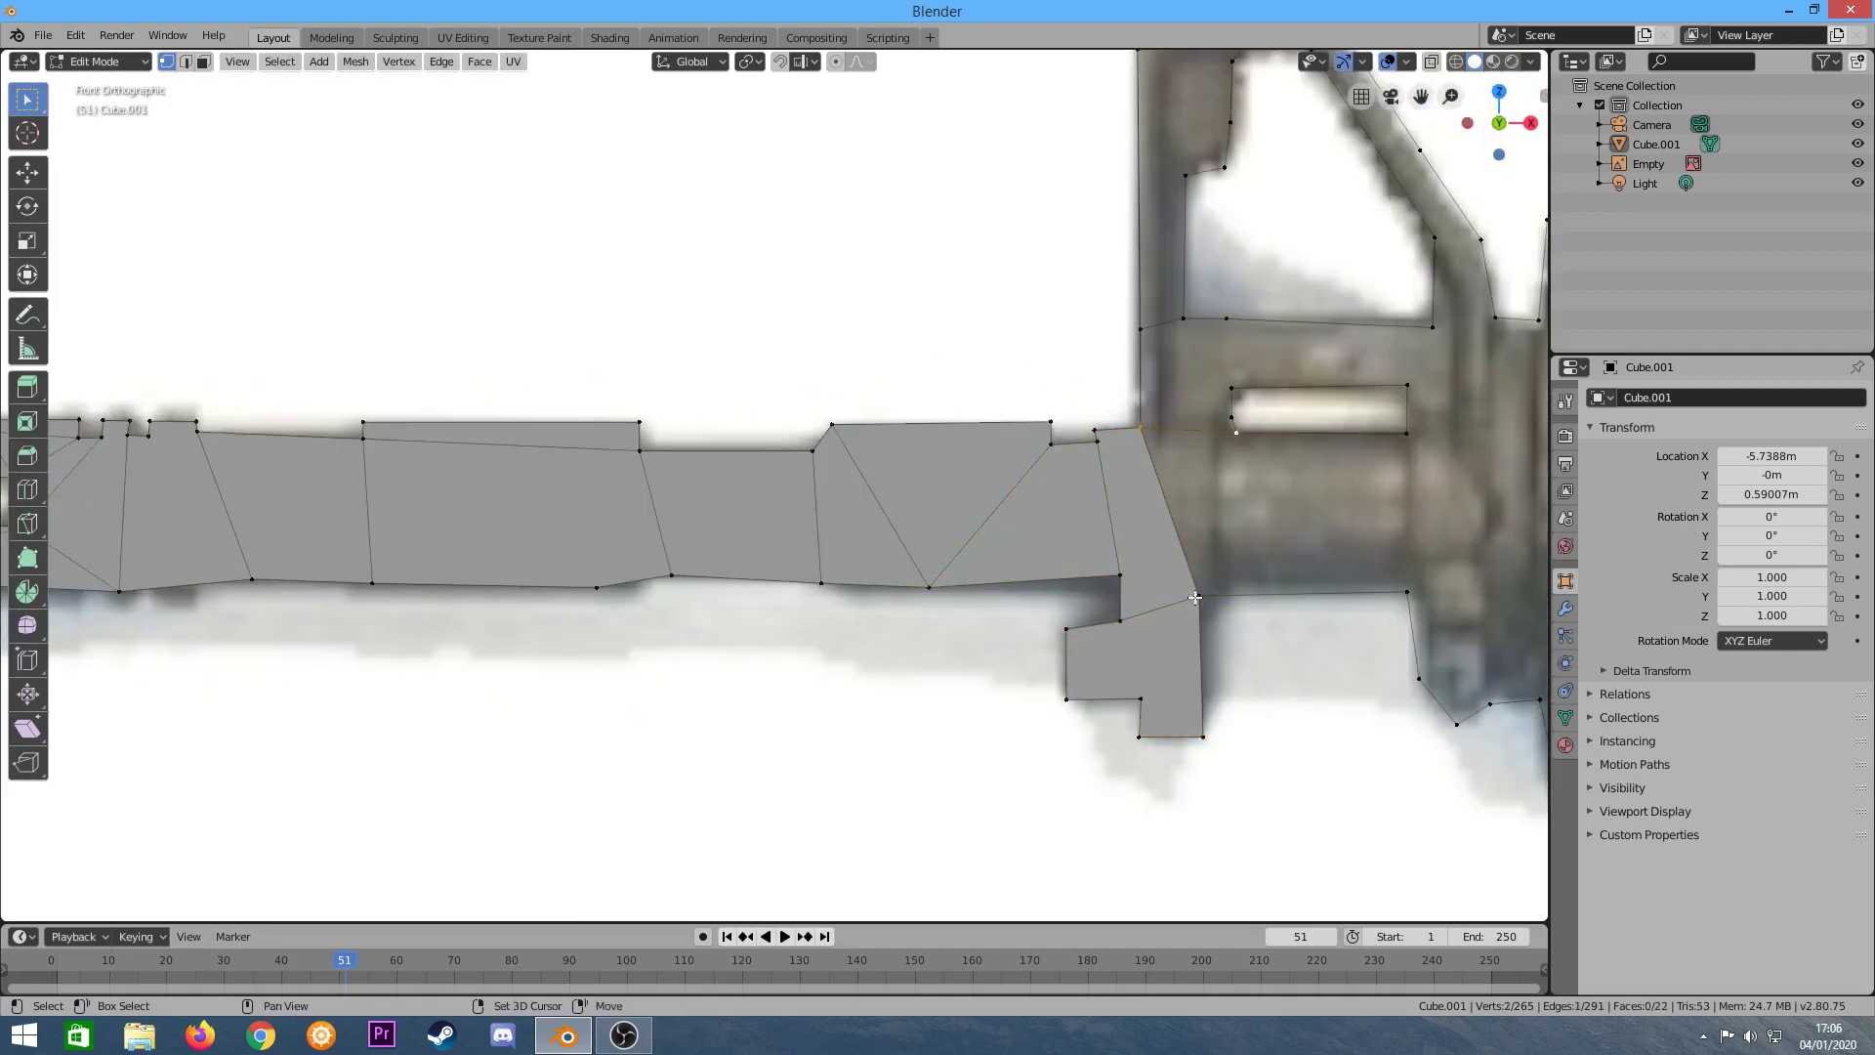
pyautogui.press('f')
pyautogui.click(1483, 506)
# Fill the faces covering the top of the front sight.
pyautogui.press('f')
pyautogui.hotkey('alt', 'a')
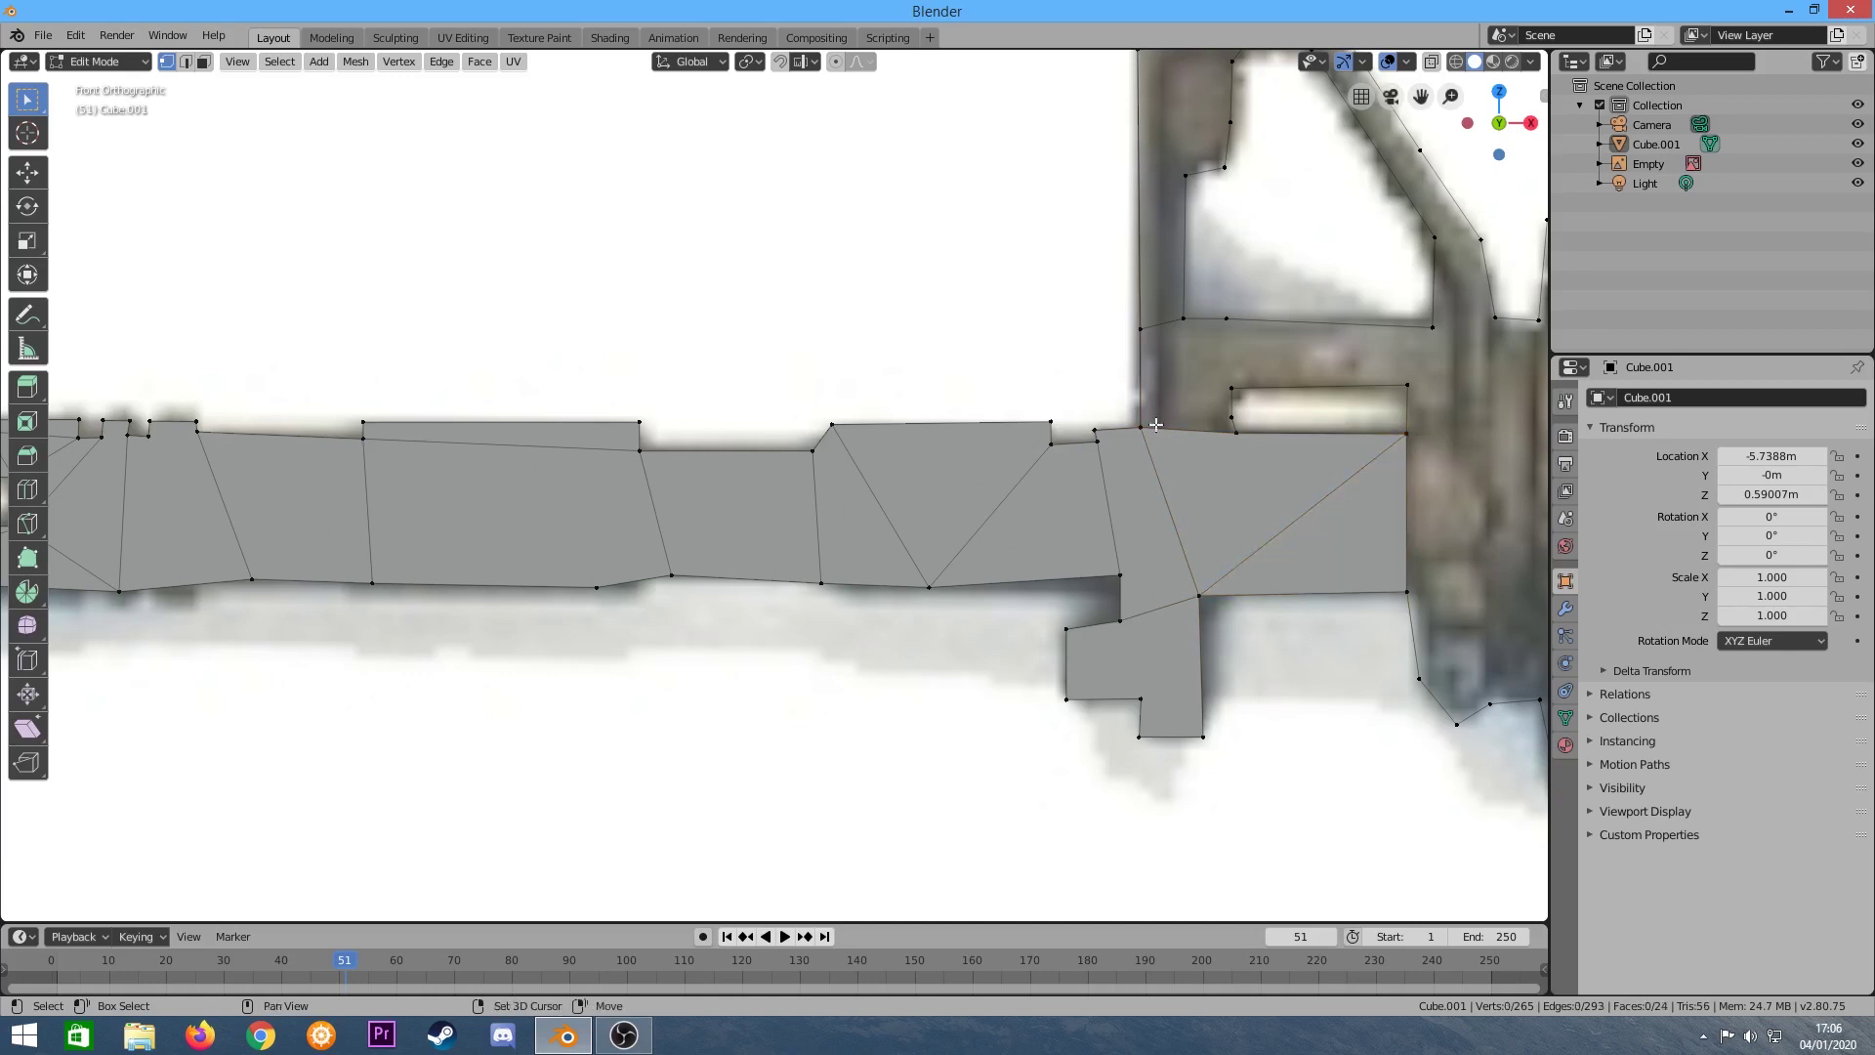
pyautogui.press('f')
pyautogui.scroll(-4, 1237, 389)
pyautogui.scroll(4, 1072, 156)
pyautogui.press('f')
pyautogui.press('f')
pyautogui.keyDown('shift'); pyautogui.moveTo(1072, 156); pyautogui.dragTo(1199, 181, button='middle'); pyautogui.keyUp('shift')
pyautogui.click(1199, 182)
pyautogui.keyDown('shift'); pyautogui.click(1297, 331); pyautogui.keyUp('shift')
pyautogui.press('f')
pyautogui.hotkey('alt', 'a')
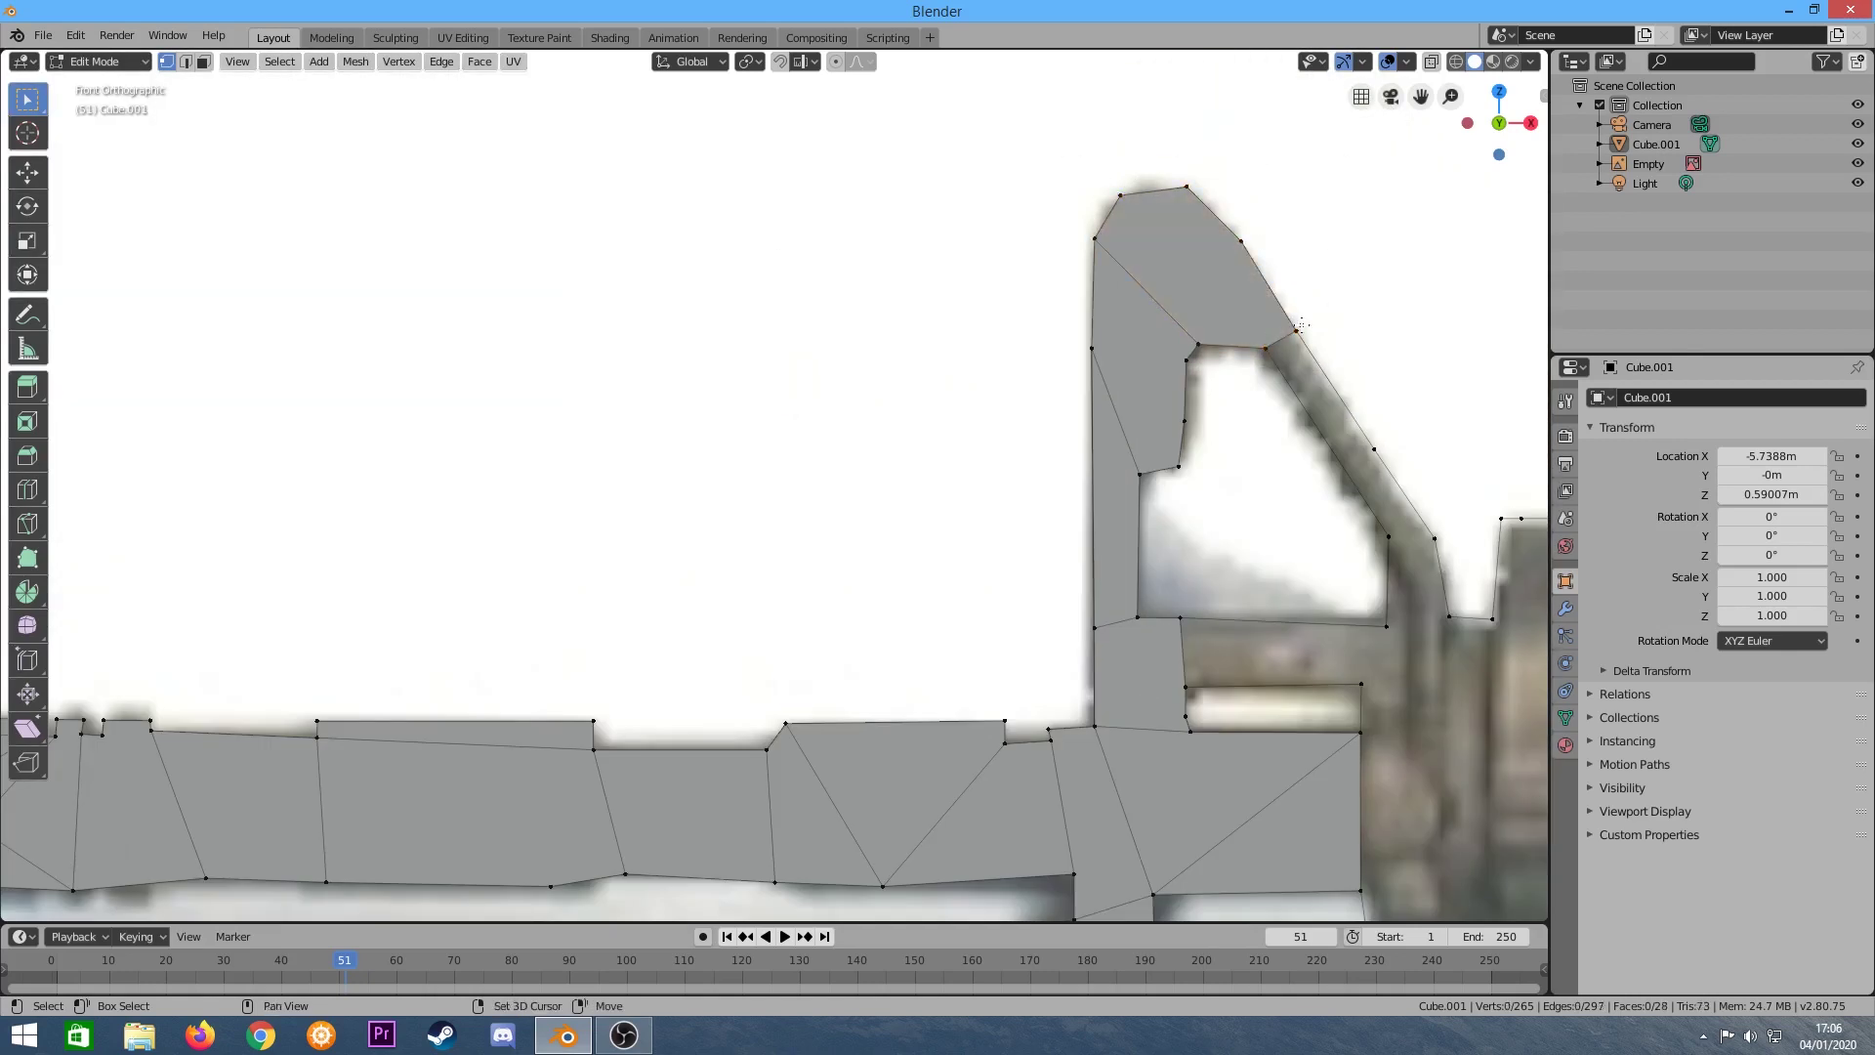
pyautogui.press('f')
# Fill the area between the front sight corner and the barrel.
pyautogui.scroll(-6, 1433, 541)
pyautogui.scroll(6, 687, 548)
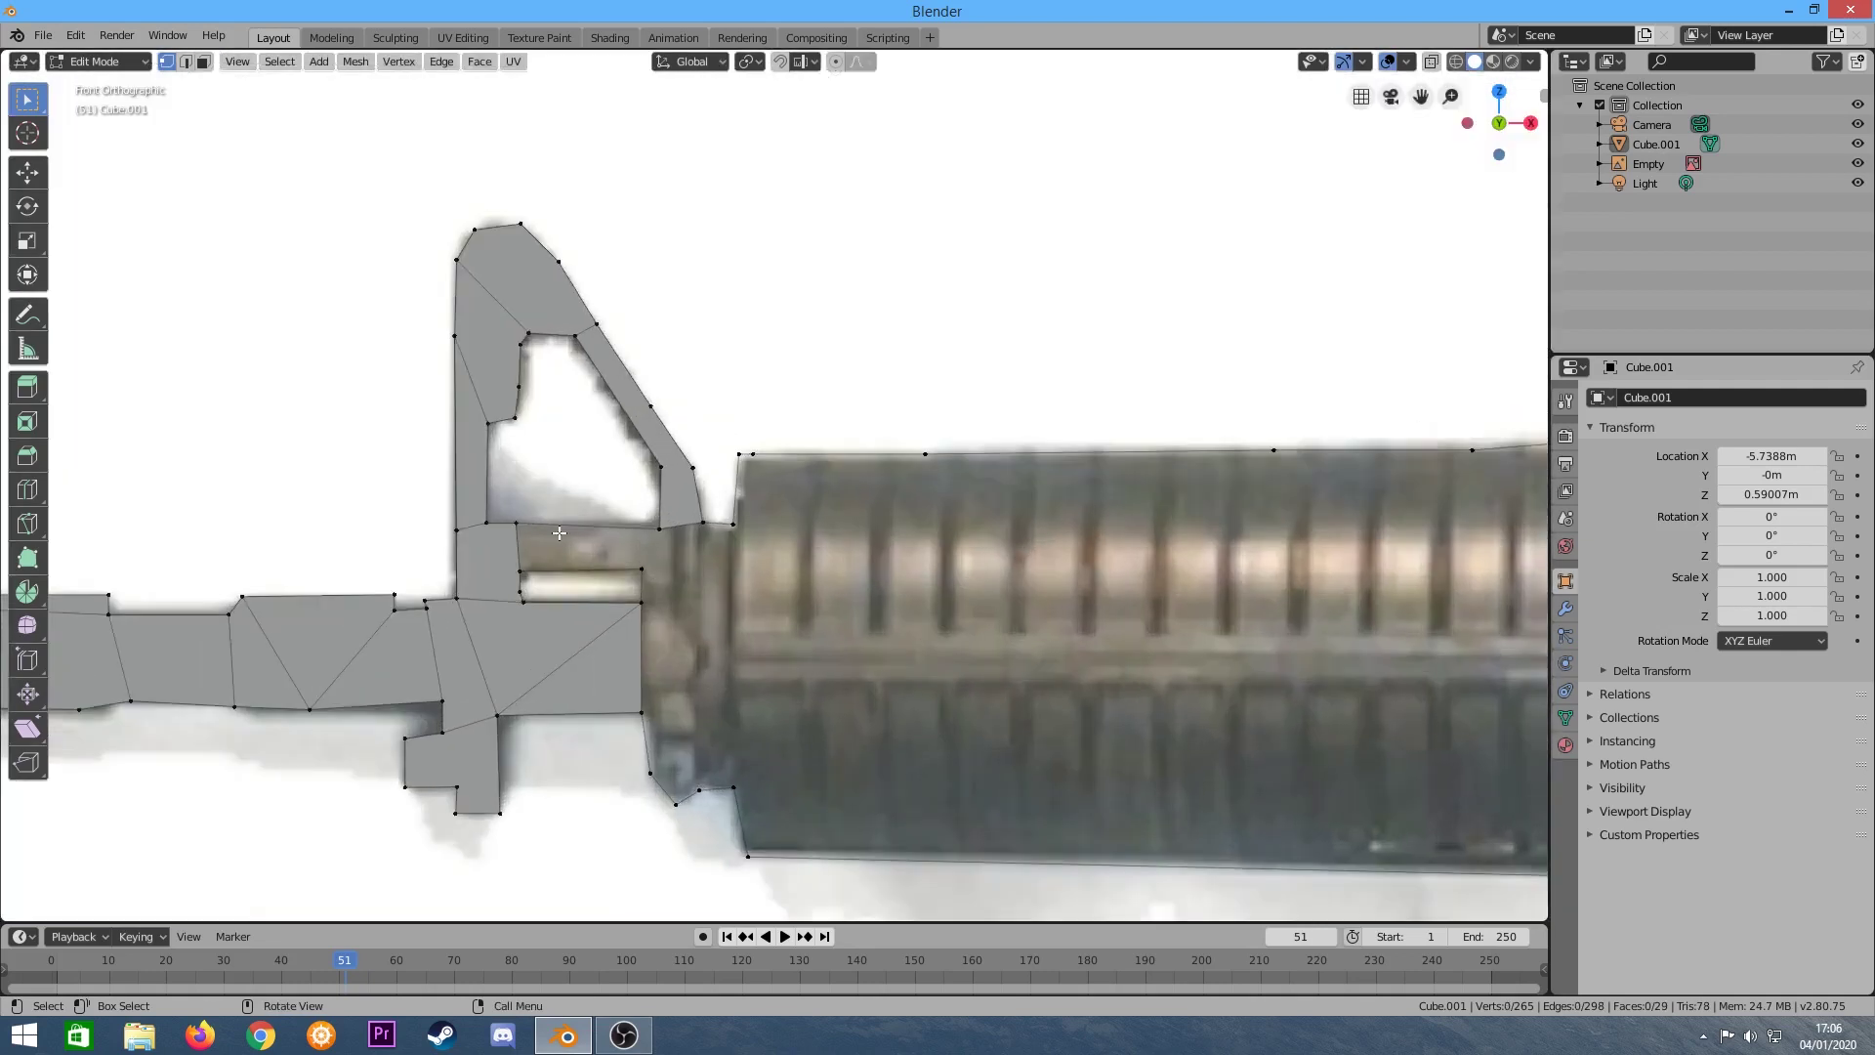
pyautogui.press('f')
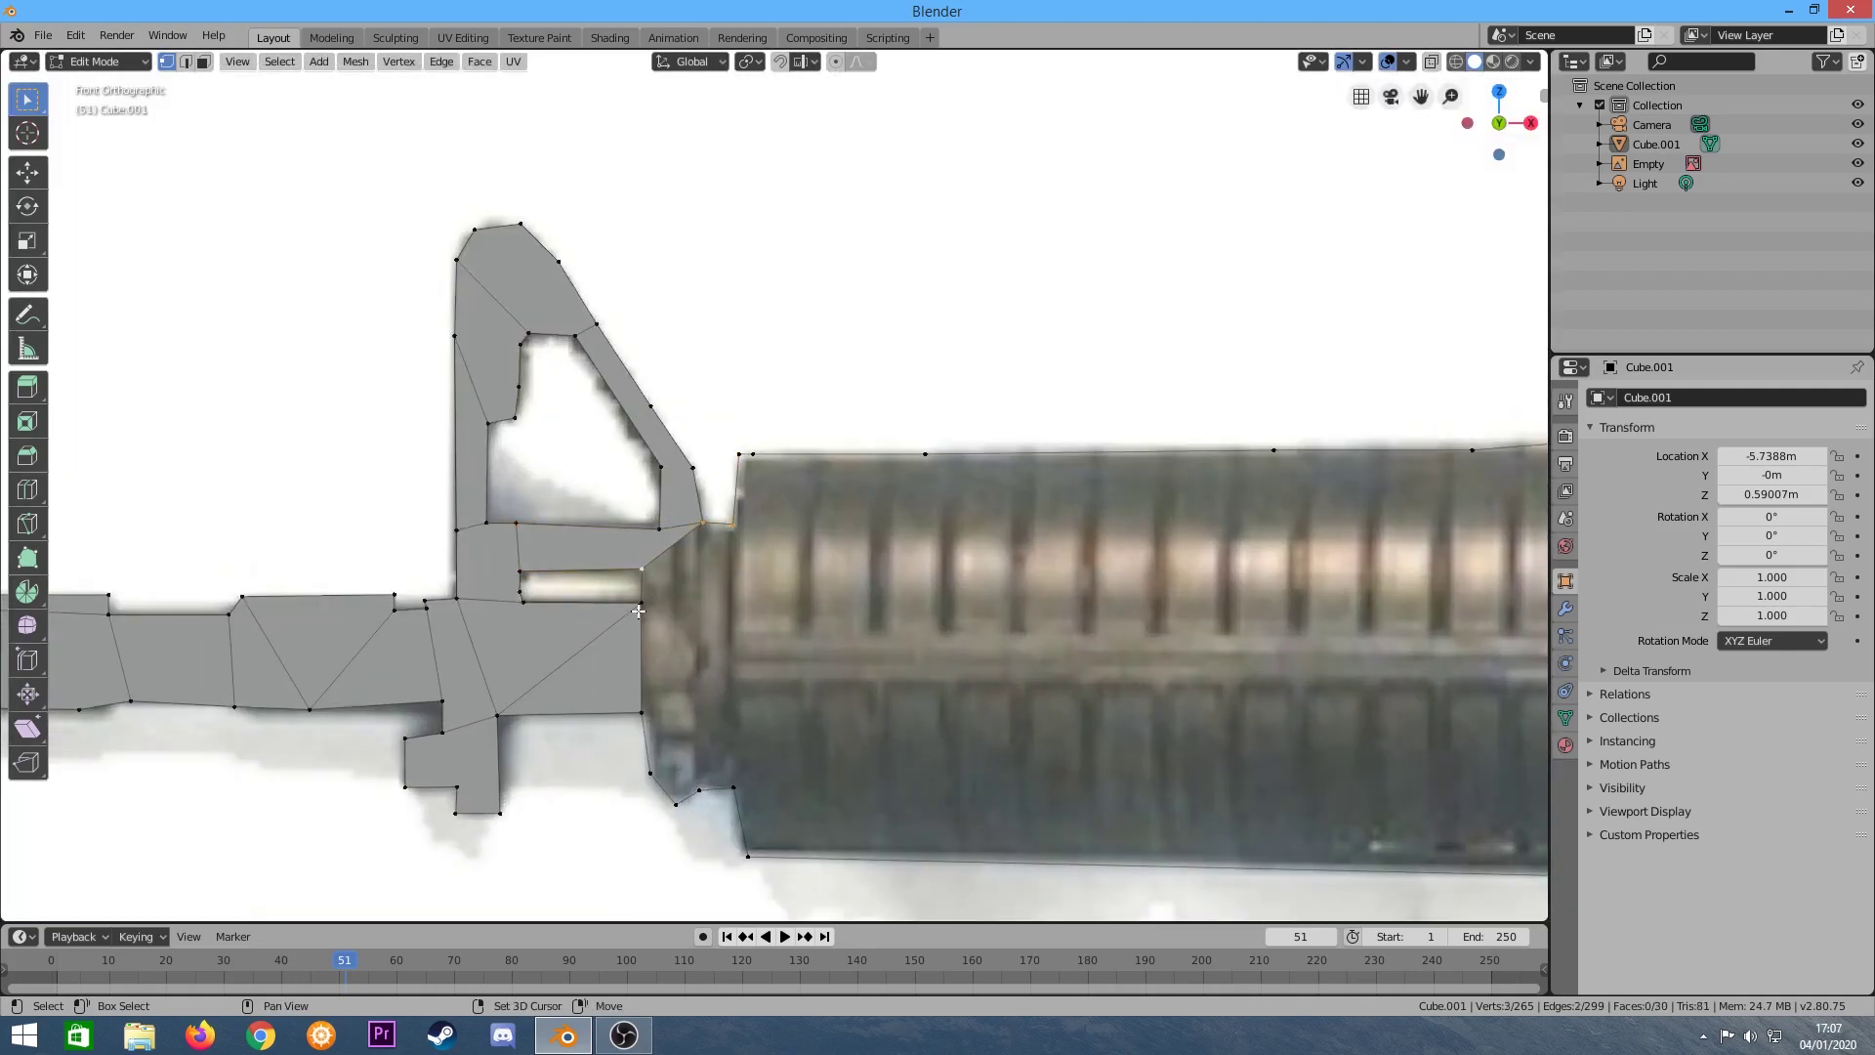
pyautogui.press('f')
# Fill the upper barrel outline with faces.
pyautogui.press('f')
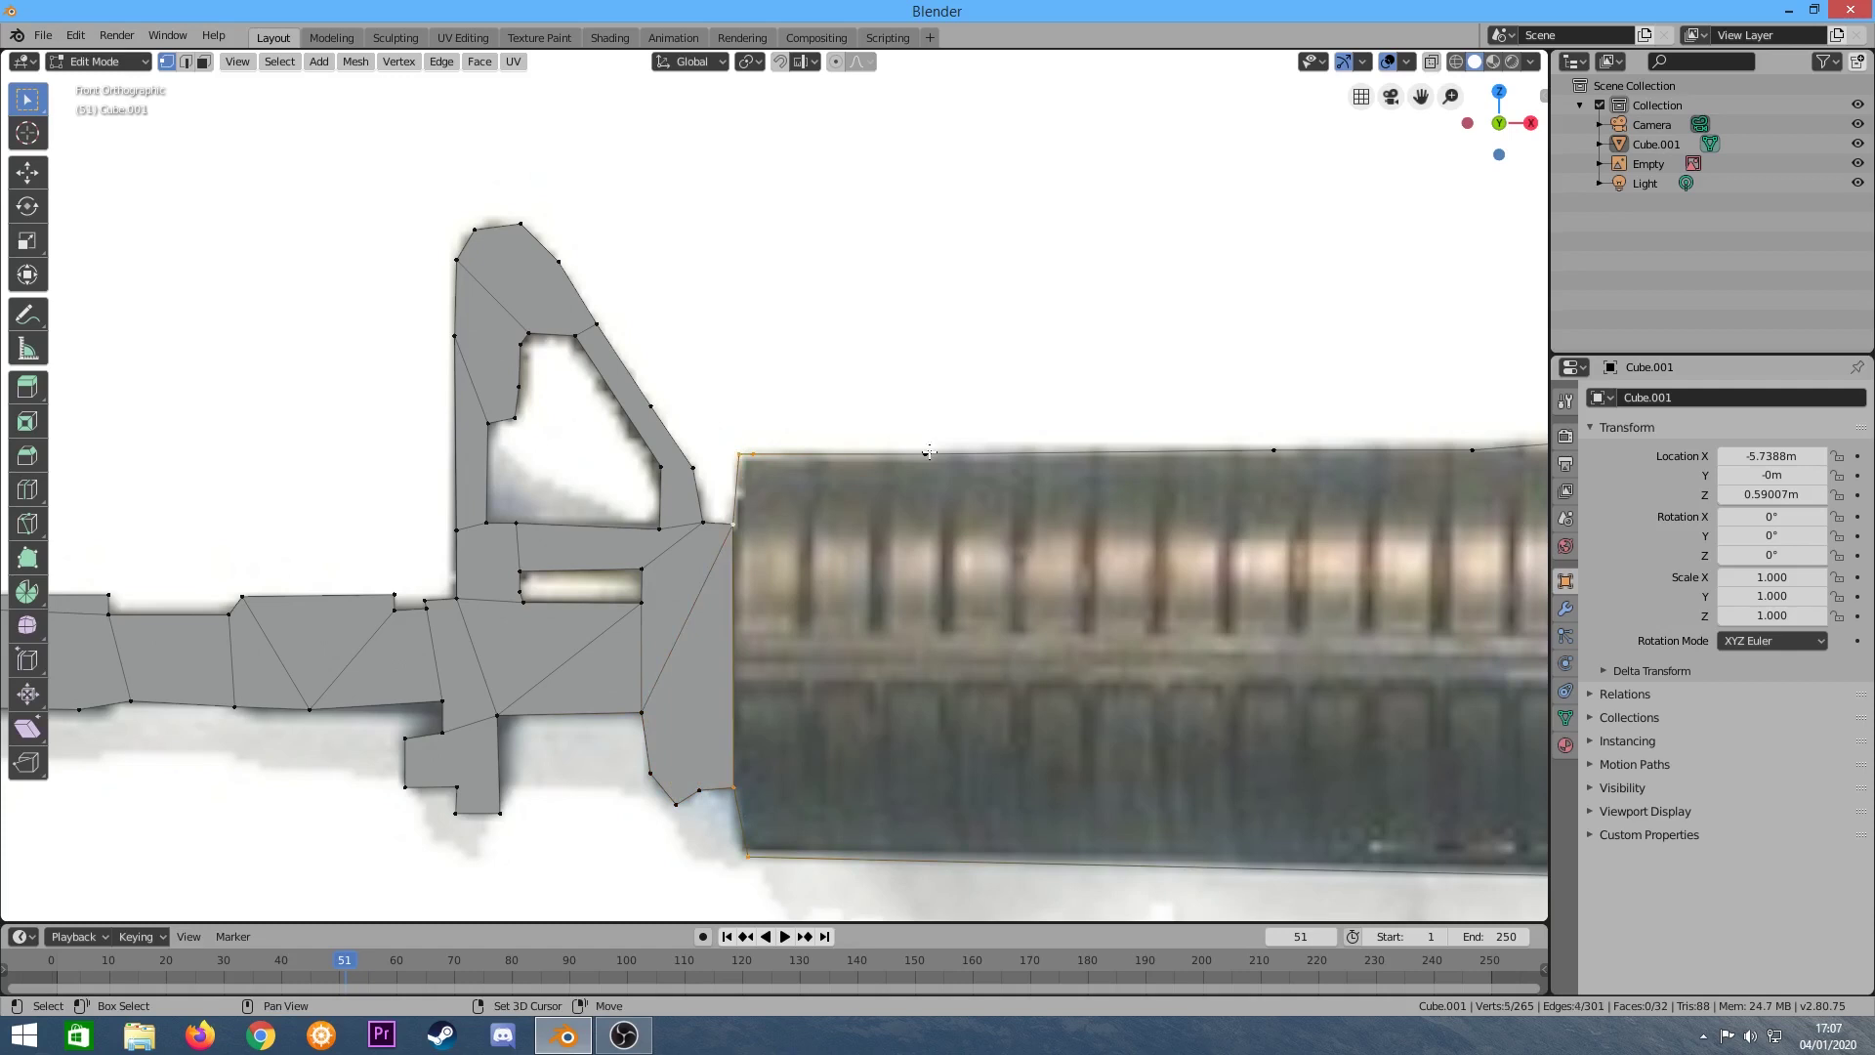
pyautogui.keyDown('shift'); pyautogui.click(929, 452); pyautogui.keyUp('shift')
pyautogui.keyDown('shift'); pyautogui.click(1274, 450); pyautogui.keyUp('shift')
pyautogui.scroll(-3, 1354, 771)
pyautogui.press('f')
pyautogui.scroll(3, 1156, 401)
pyautogui.click(1157, 400)
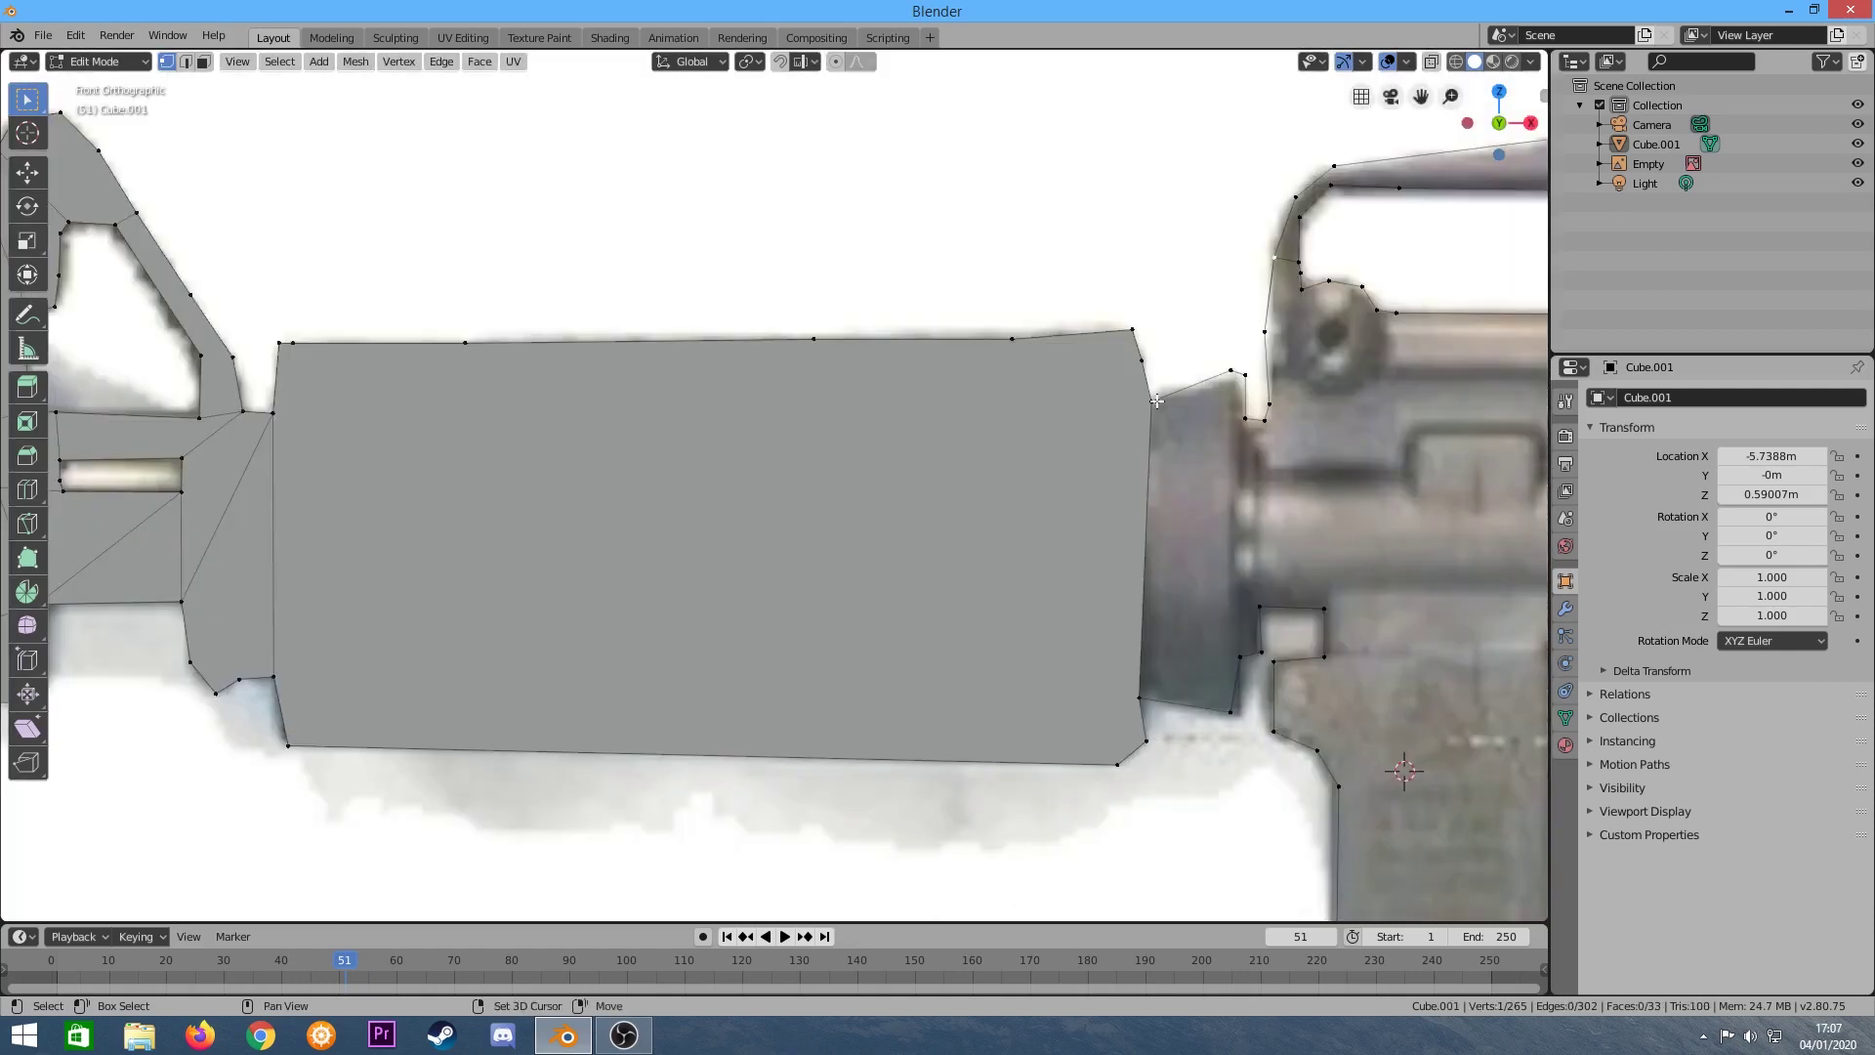
pyautogui.press('f')
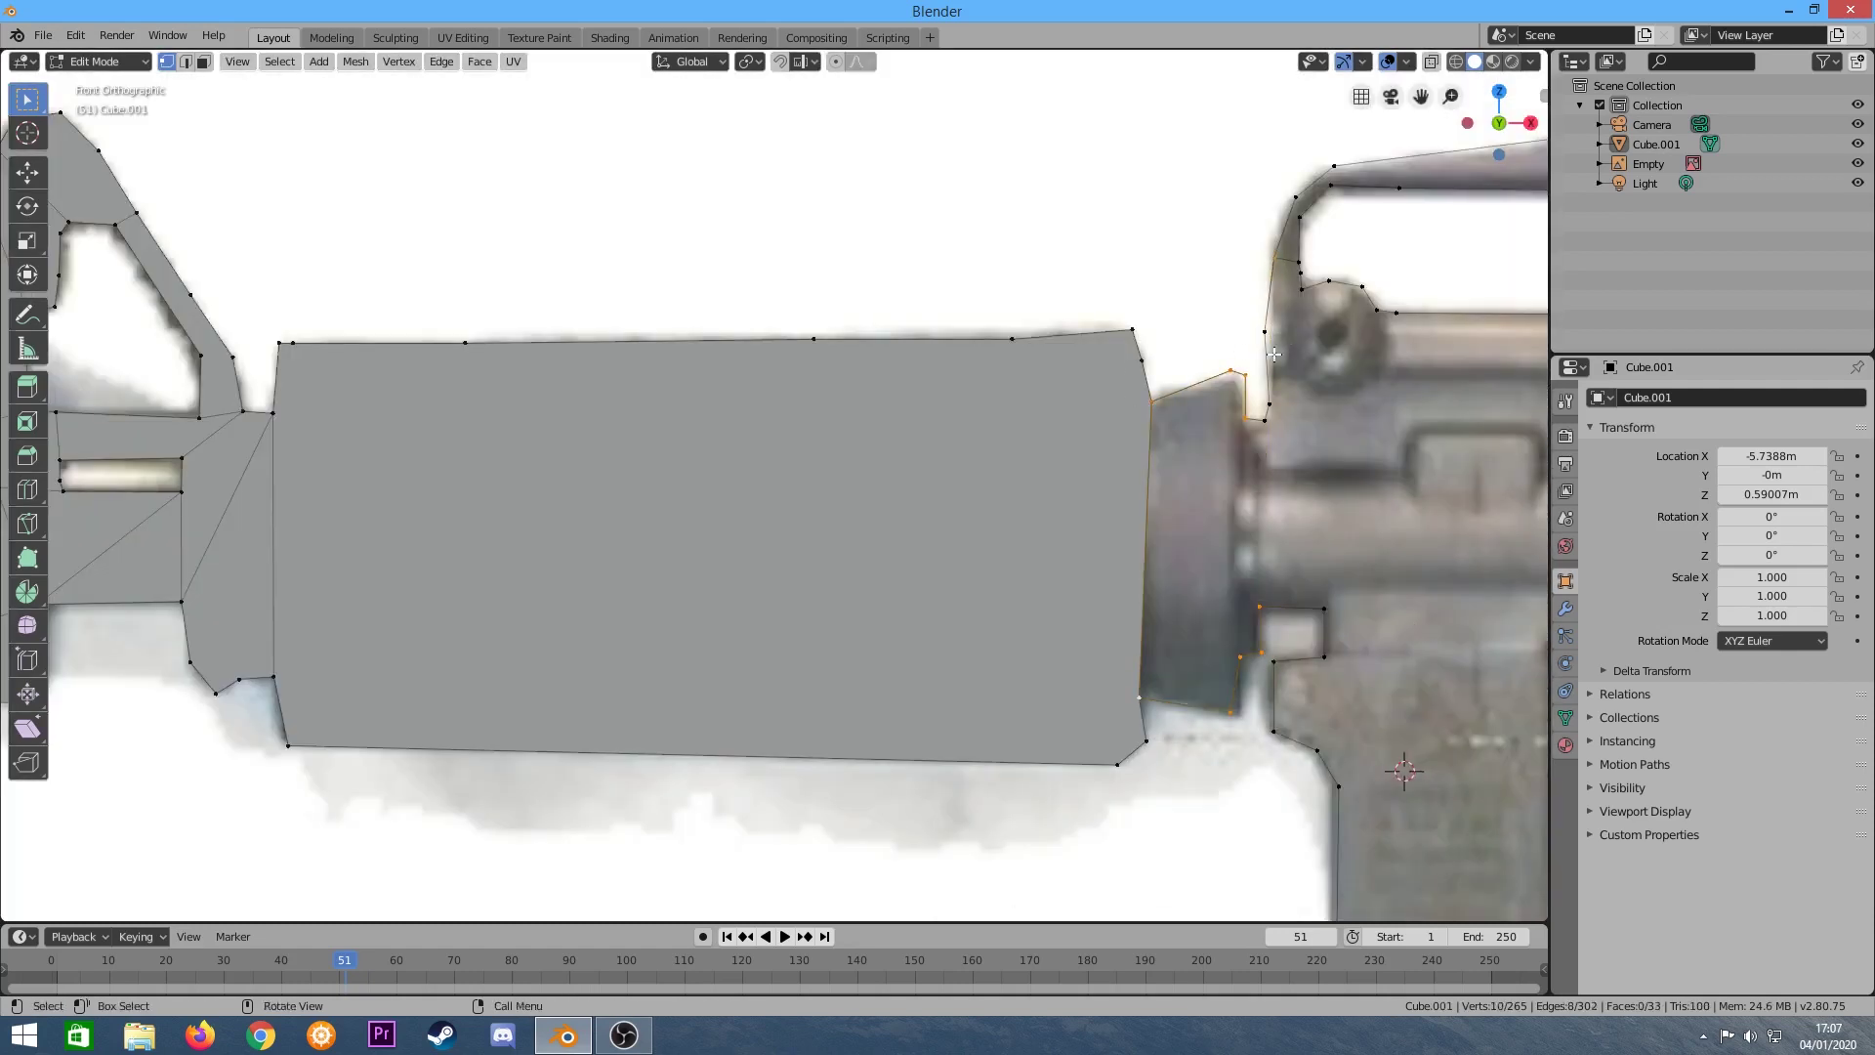
# Fill the gap beside the barrel and the base of the carry handle.
pyautogui.scroll(2, 1186, 387)
pyautogui.click(1185, 387)
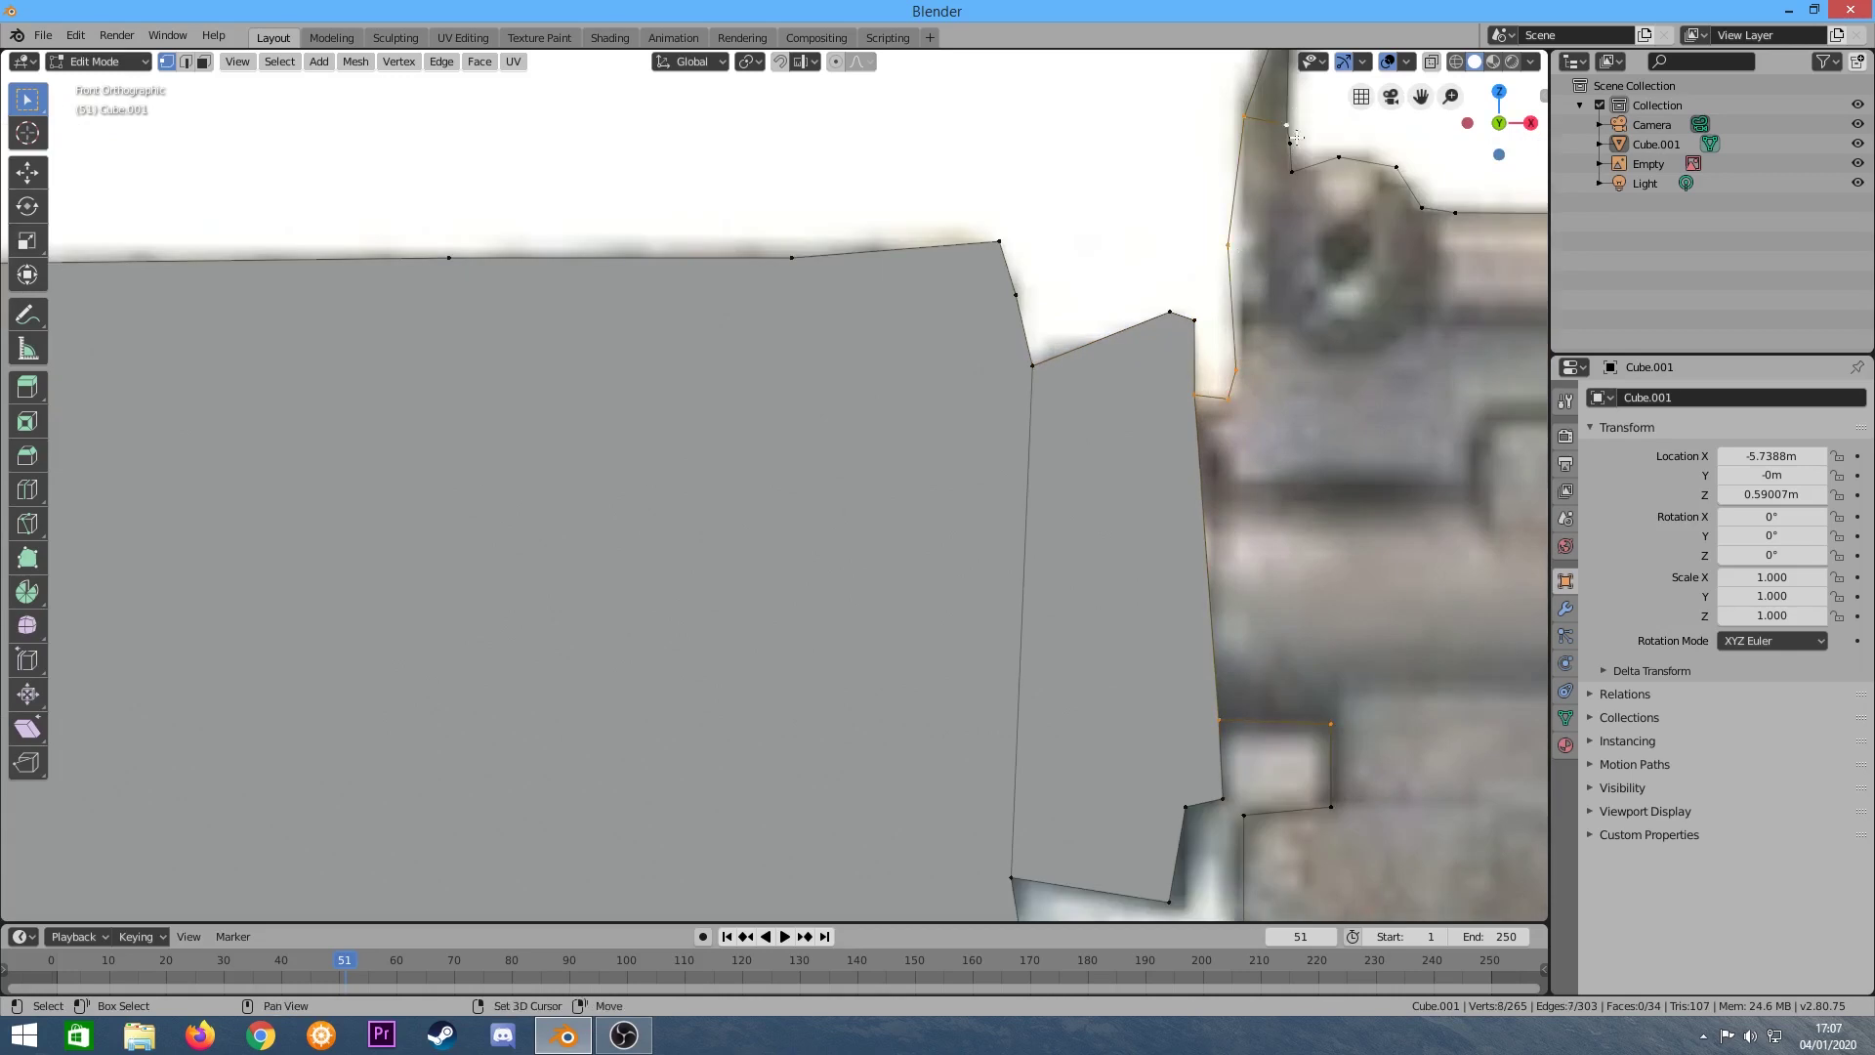
pyautogui.press('f')
pyautogui.scroll(-3, 1403, 172)
pyautogui.scroll(3, 1269, 293)
pyautogui.press('f')
pyautogui.hotkey('alt', 'a')
# Fill the carry handle's top loop and the gaps between handle and receiver (39 faces).
pyautogui.keyDown('shift'); pyautogui.moveTo(1445, 276); pyautogui.dragTo(950, 324, button='middle'); pyautogui.keyUp('shift')
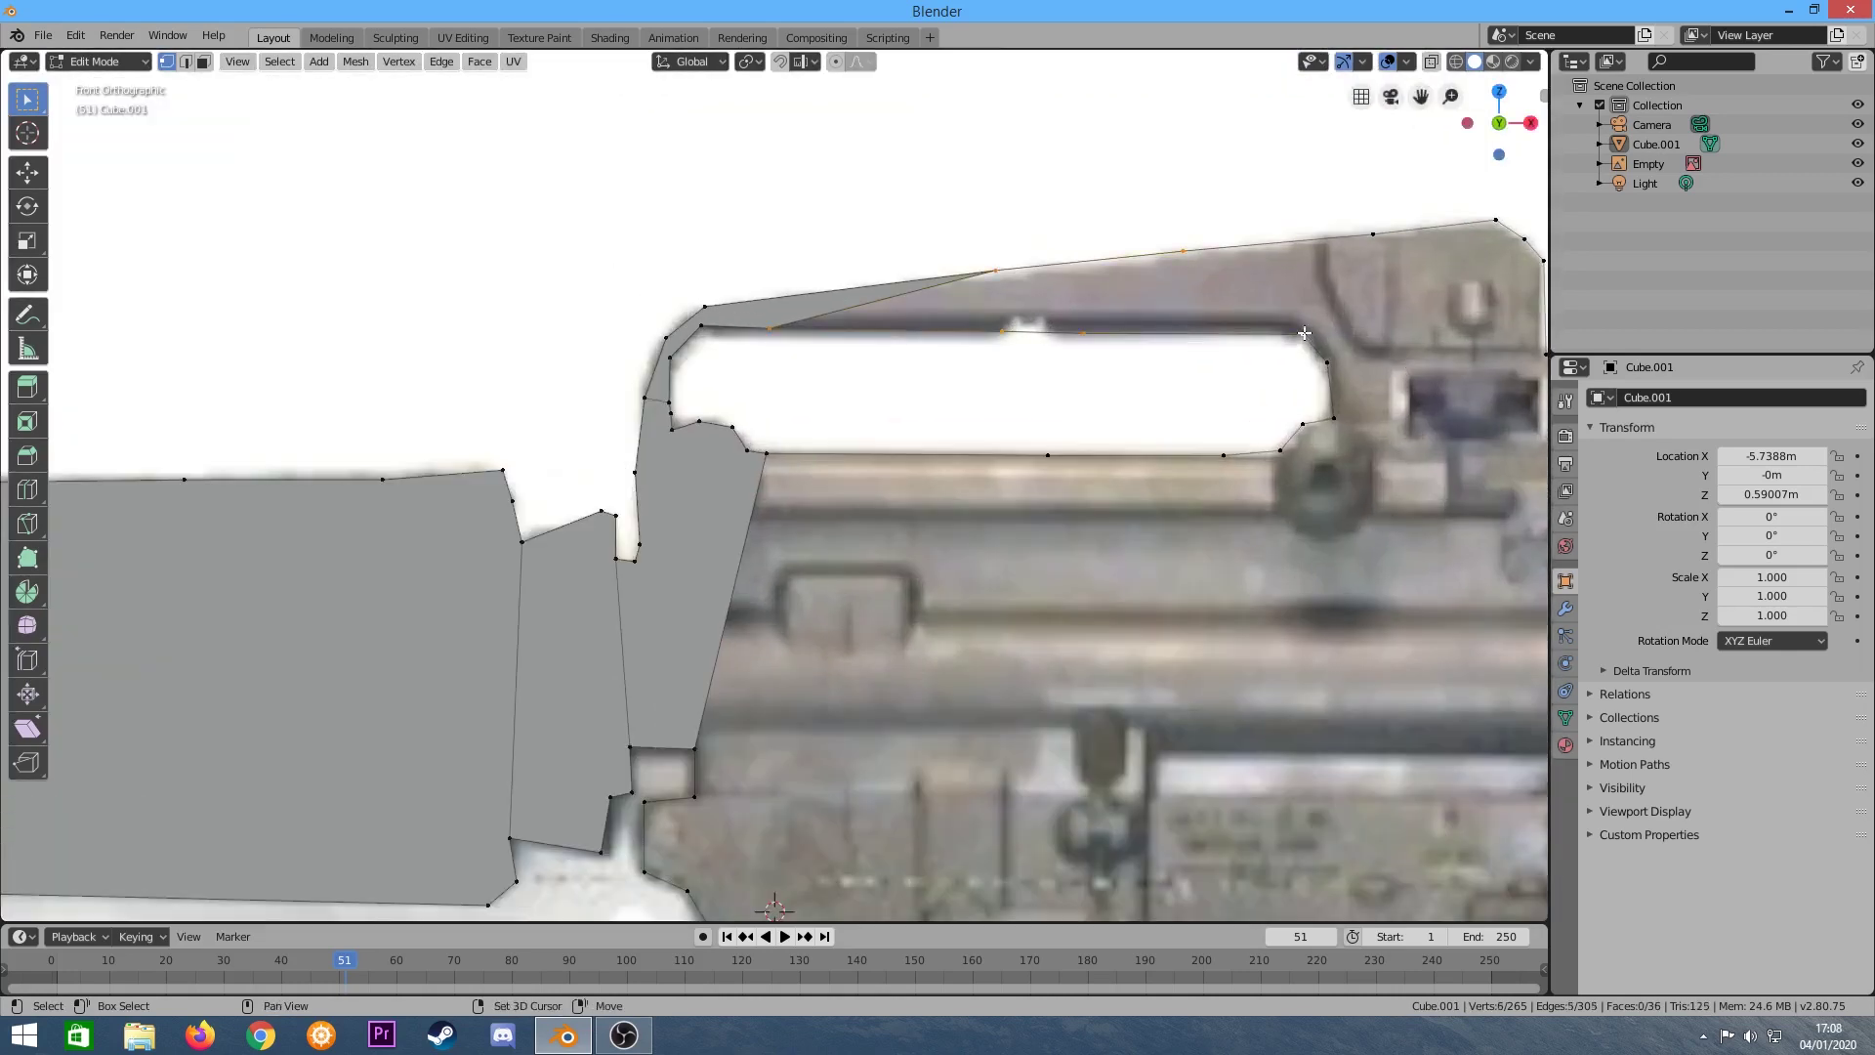
pyautogui.press('f')
pyautogui.hotkey('alt', 'a')
pyautogui.keyDown('shift'); pyautogui.moveTo(1543, 259); pyautogui.dragTo(1291, 202, button='middle'); pyautogui.keyUp('shift')
pyautogui.keyDown('shift'); pyautogui.click(1079, 361); pyautogui.keyUp('shift')
pyautogui.press('f')
pyautogui.hotkey('alt', 'a')
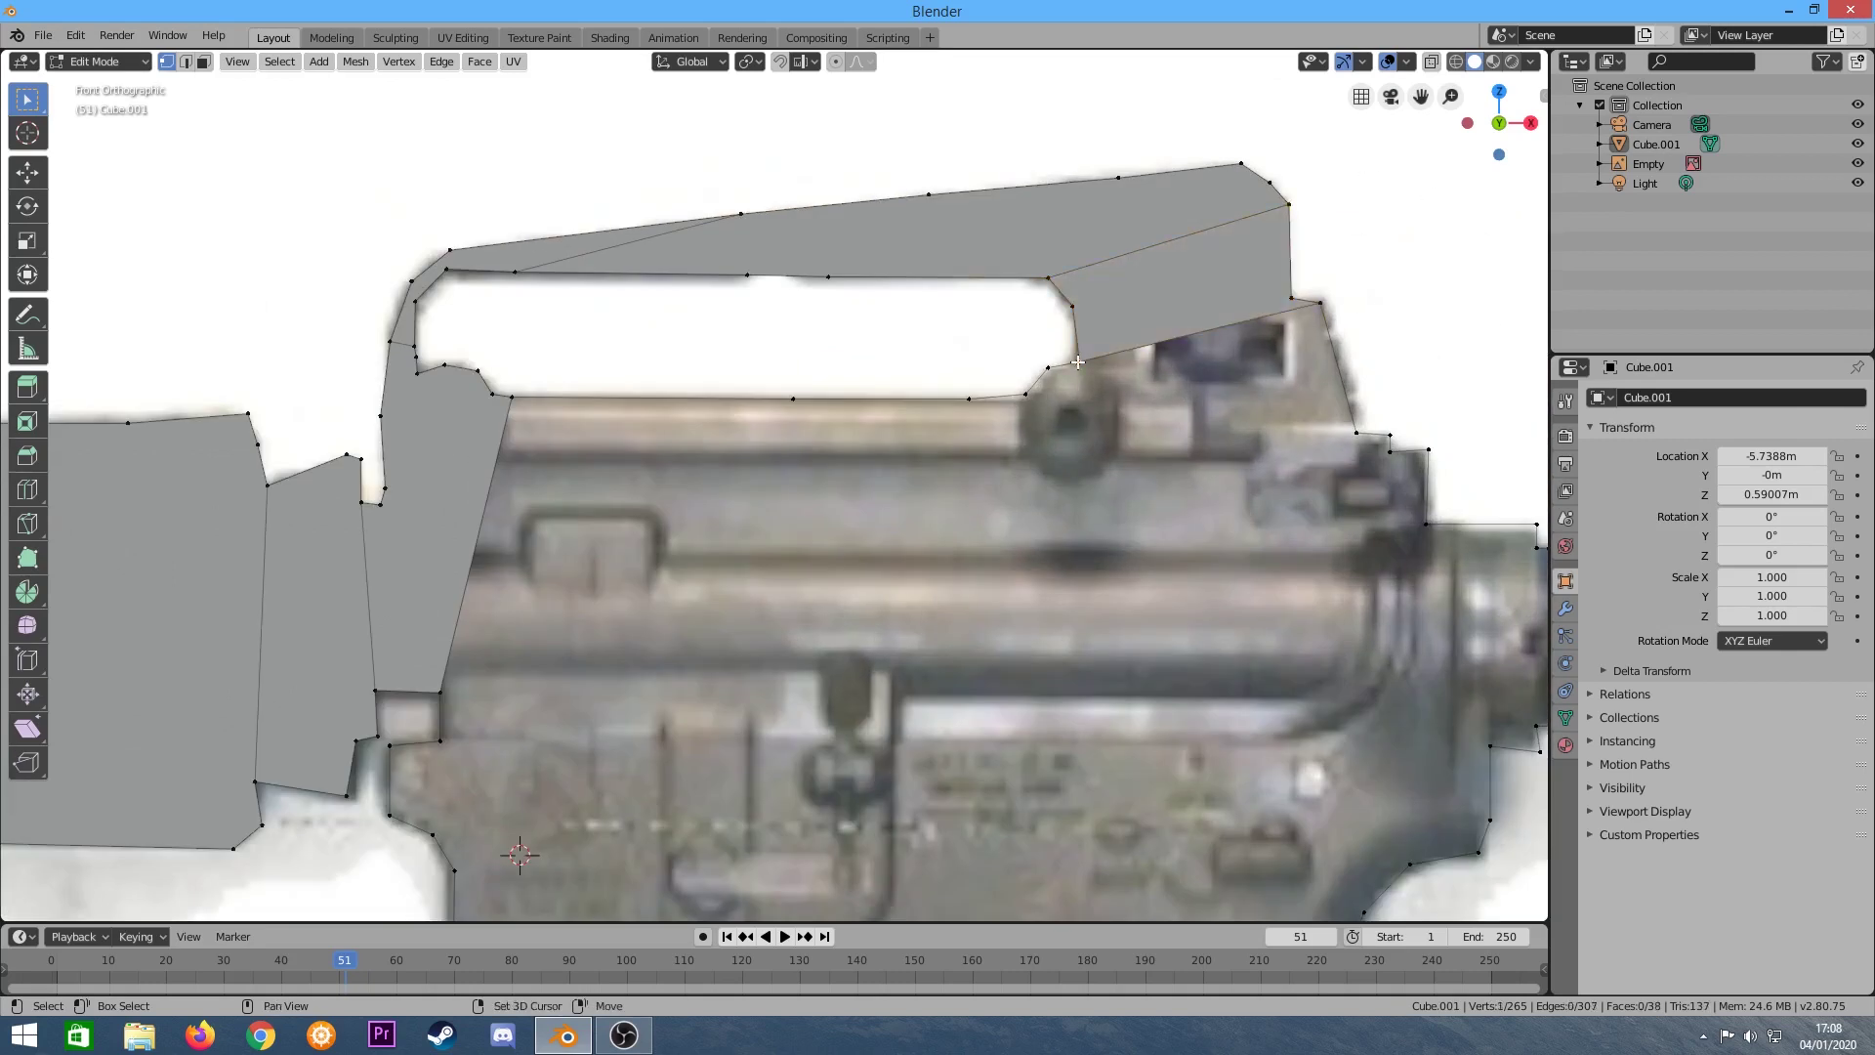
pyautogui.press('f')
# Select outline vertices from the handle's rear down the receiver and along the grip edge.
pyautogui.click(1040, 384)
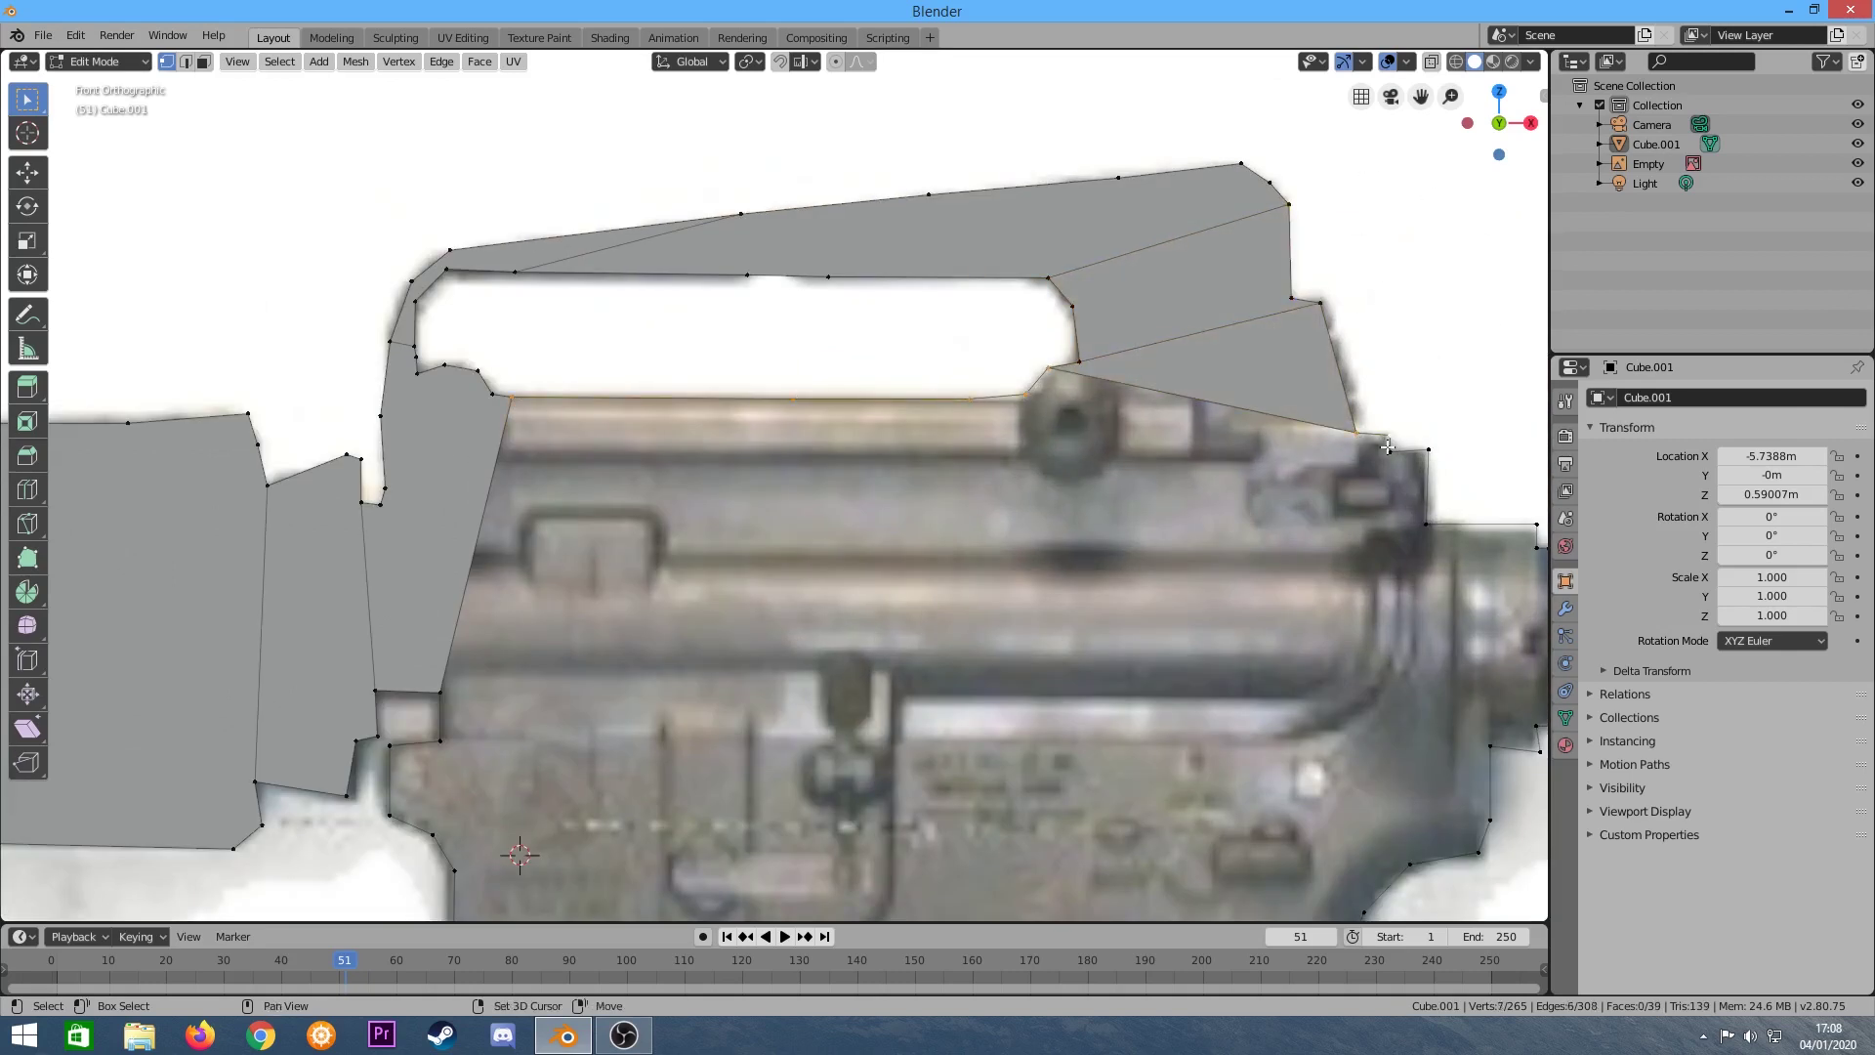
pyautogui.scroll(-2, 1394, 437)
pyautogui.keyDown('ctrl'); pyautogui.click(531, 755); pyautogui.keyUp('ctrl')
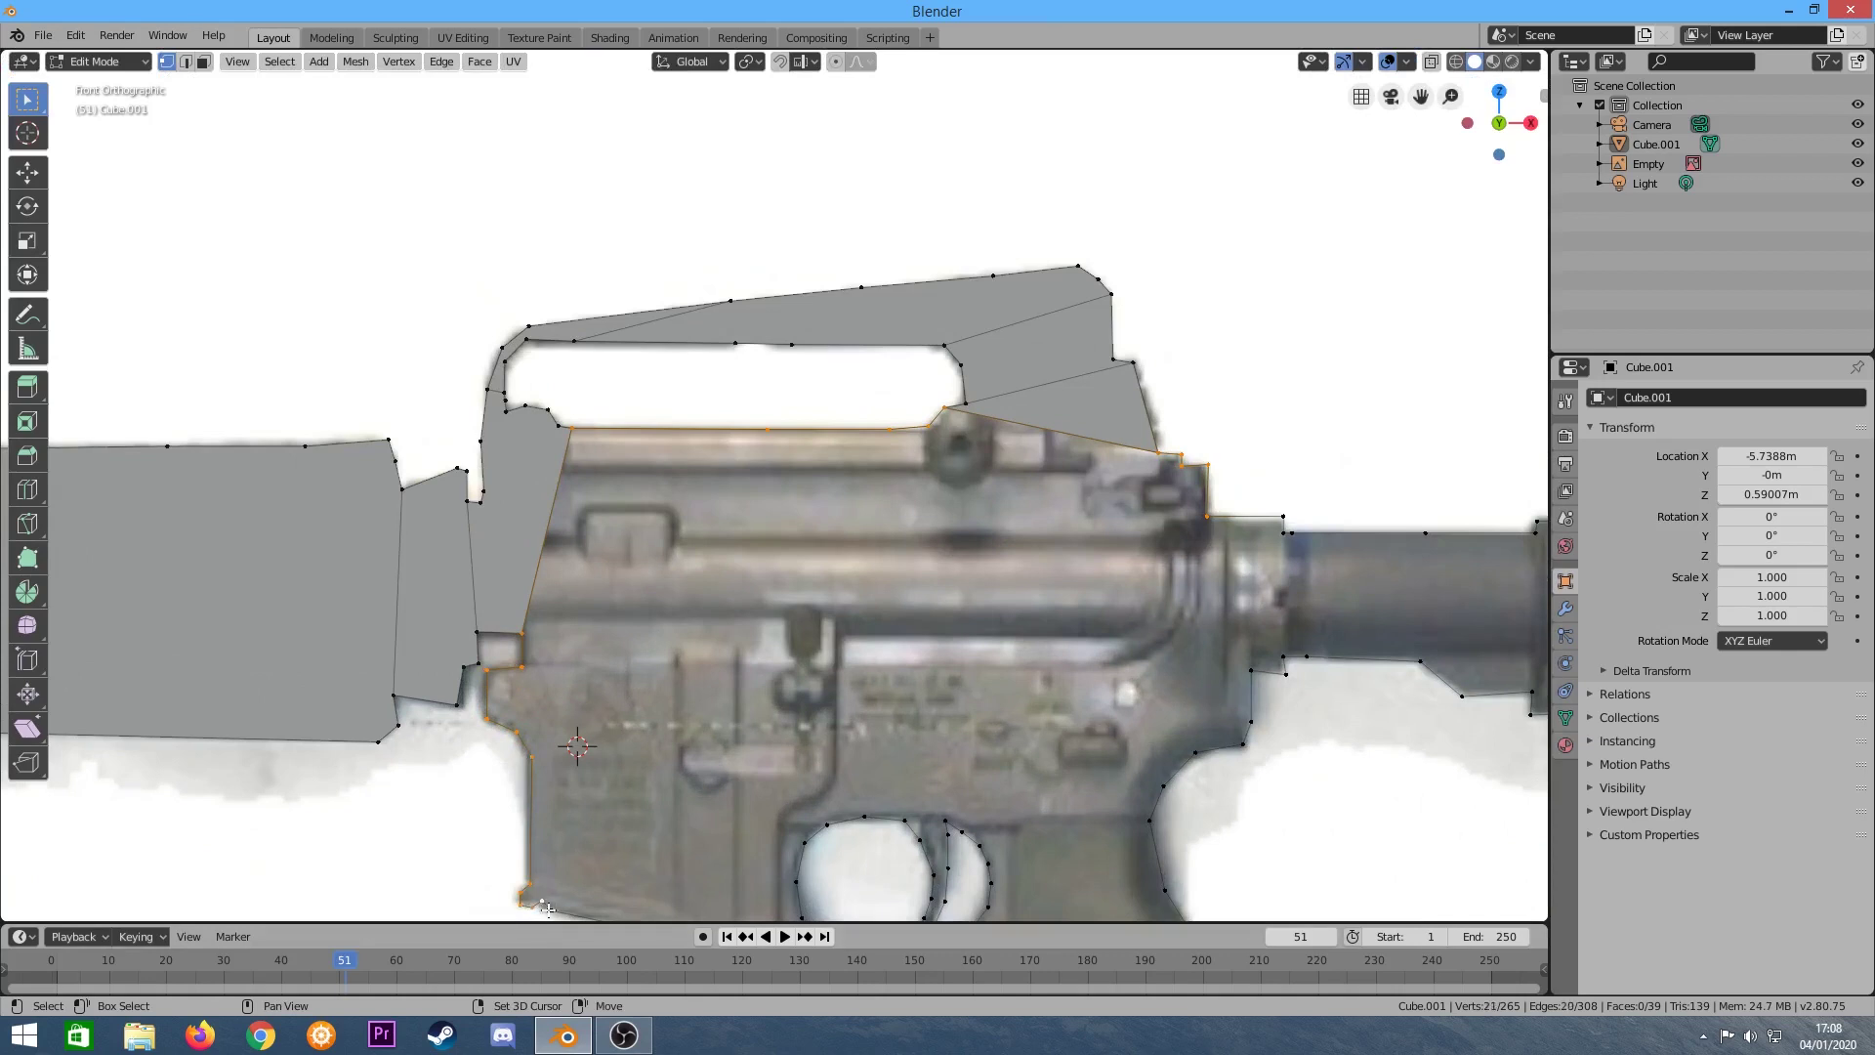
pyautogui.scroll(-2, 547, 908)
pyautogui.keyDown('ctrl'); pyautogui.click(759, 829); pyautogui.keyUp('ctrl')
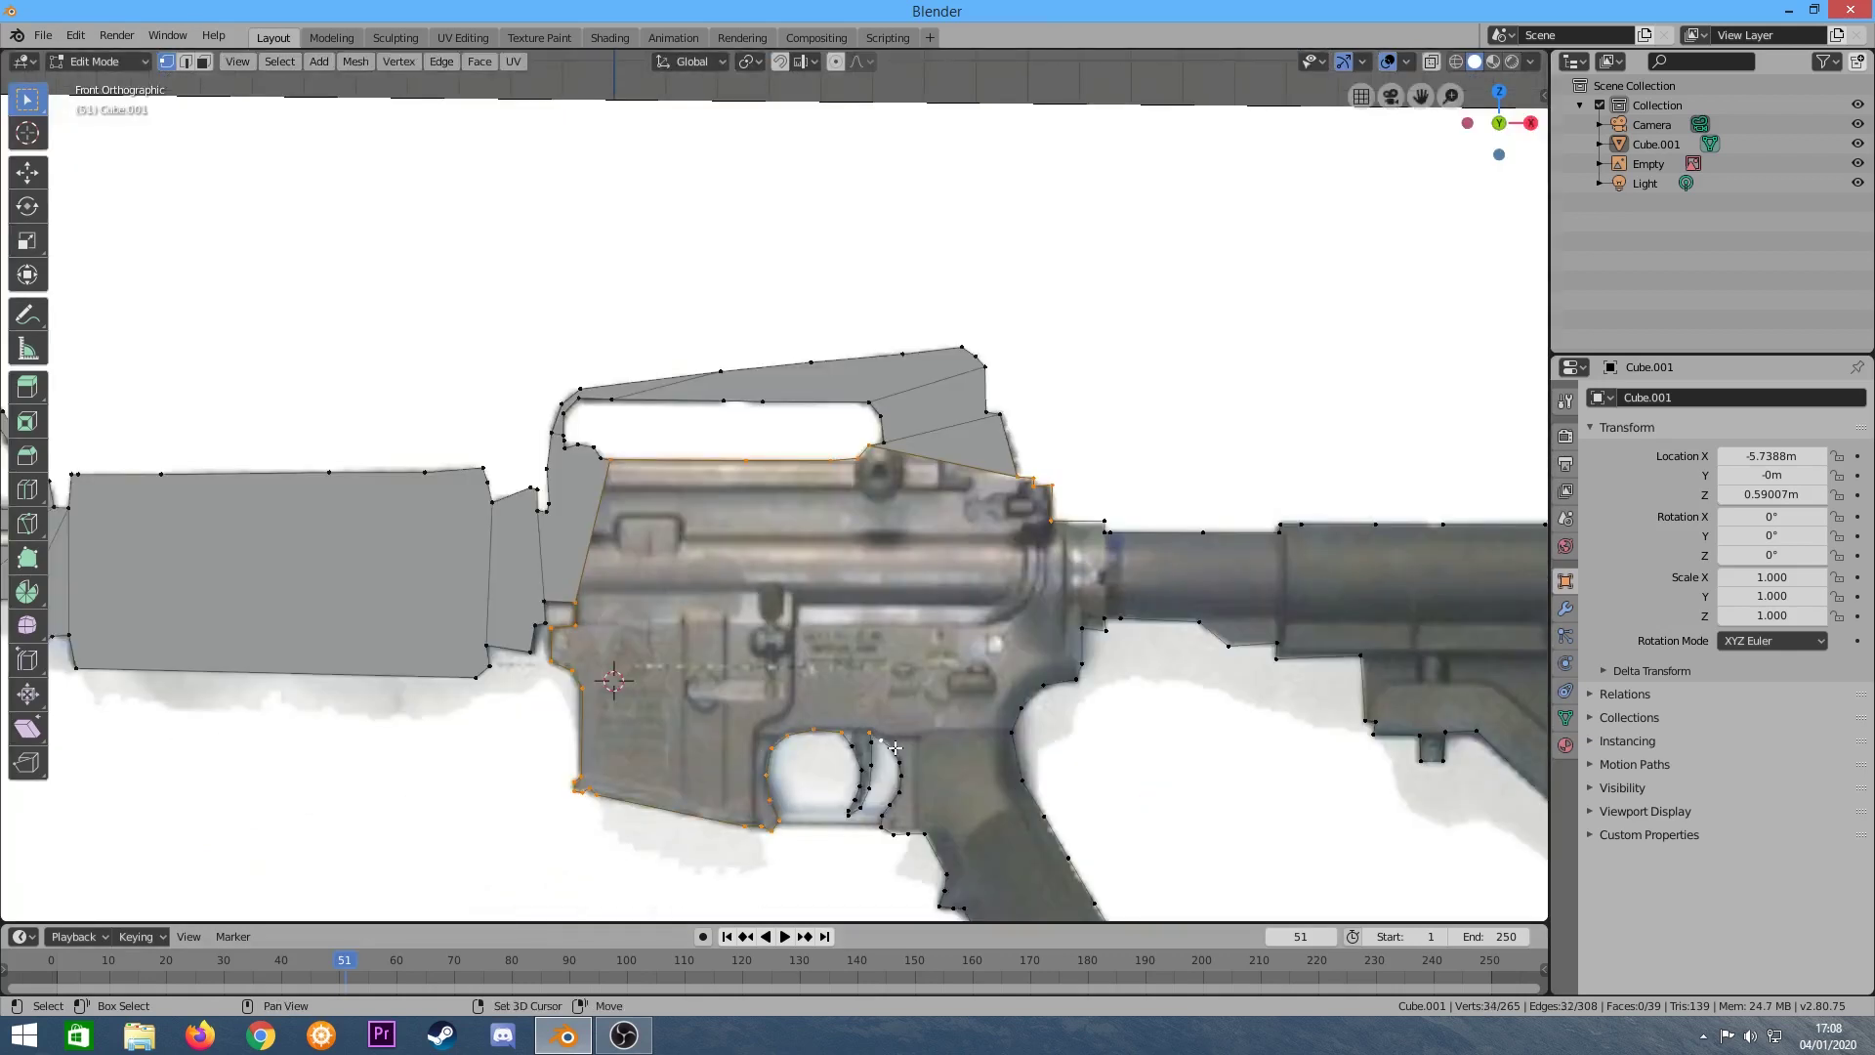
pyautogui.scroll(-5, 948, 897)
pyautogui.scroll(5, 977, 781)
pyautogui.keyDown('ctrl'); pyautogui.click(979, 759); pyautogui.keyUp('ctrl')
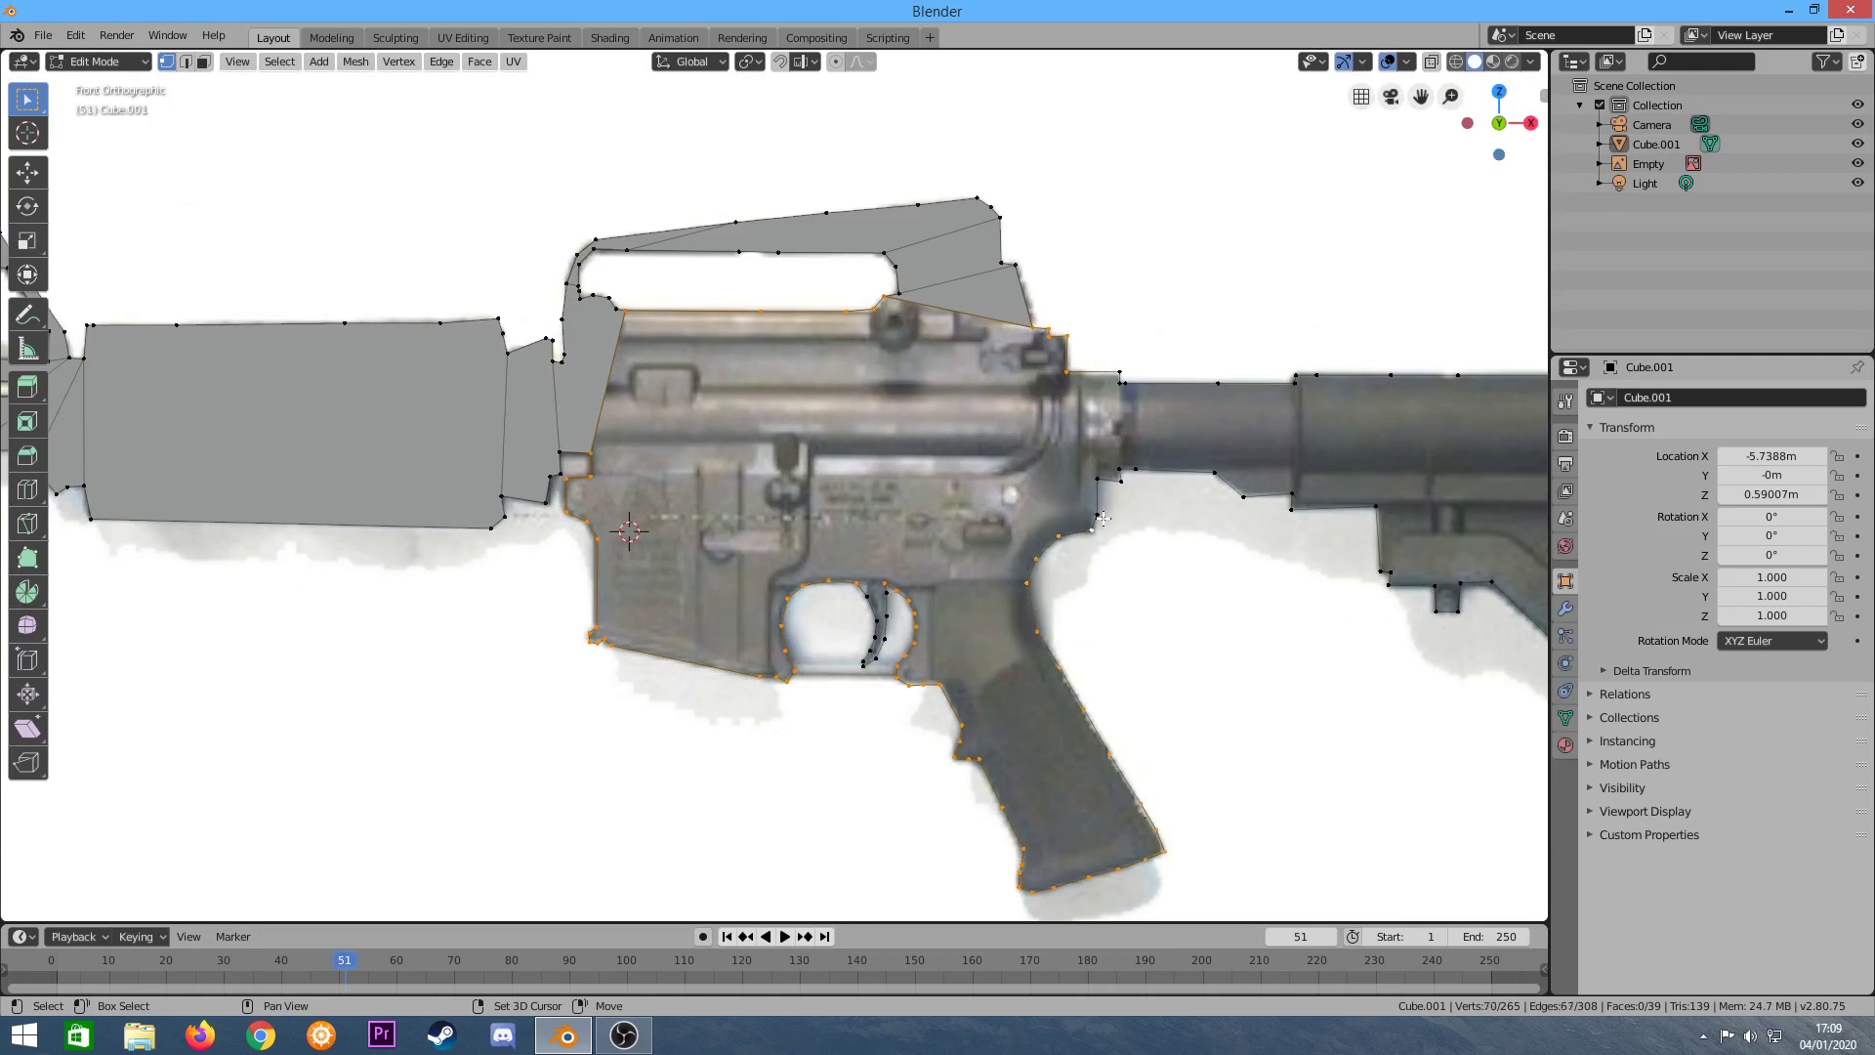
# Undo the oversized receiver face and fill a smaller triangle across the upper receiver.
pyautogui.keyDown('ctrl'); pyautogui.click(1119, 373); pyautogui.keyUp('ctrl')
pyautogui.press('f')
pyautogui.hotkey('ctrl', 'z')
pyautogui.scroll(2, 1221, 221)
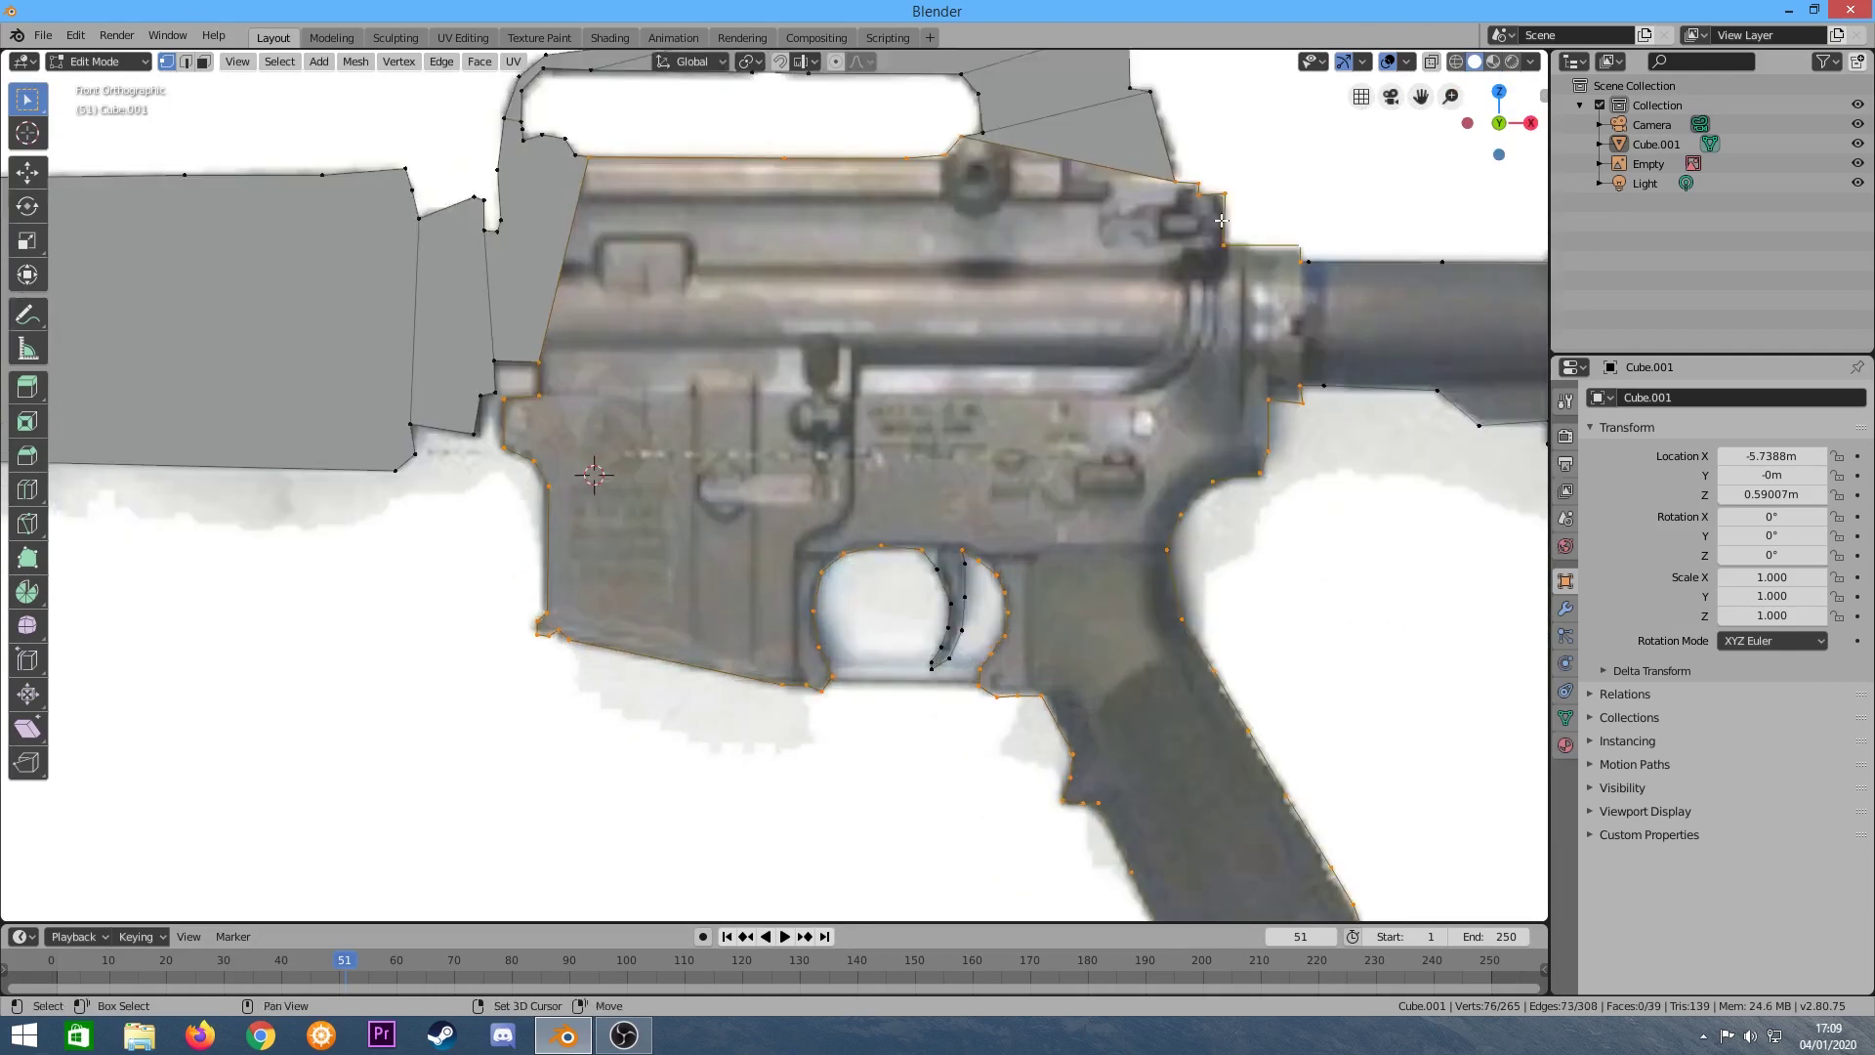
pyautogui.press('f')
pyautogui.hotkey('alt', 'a')
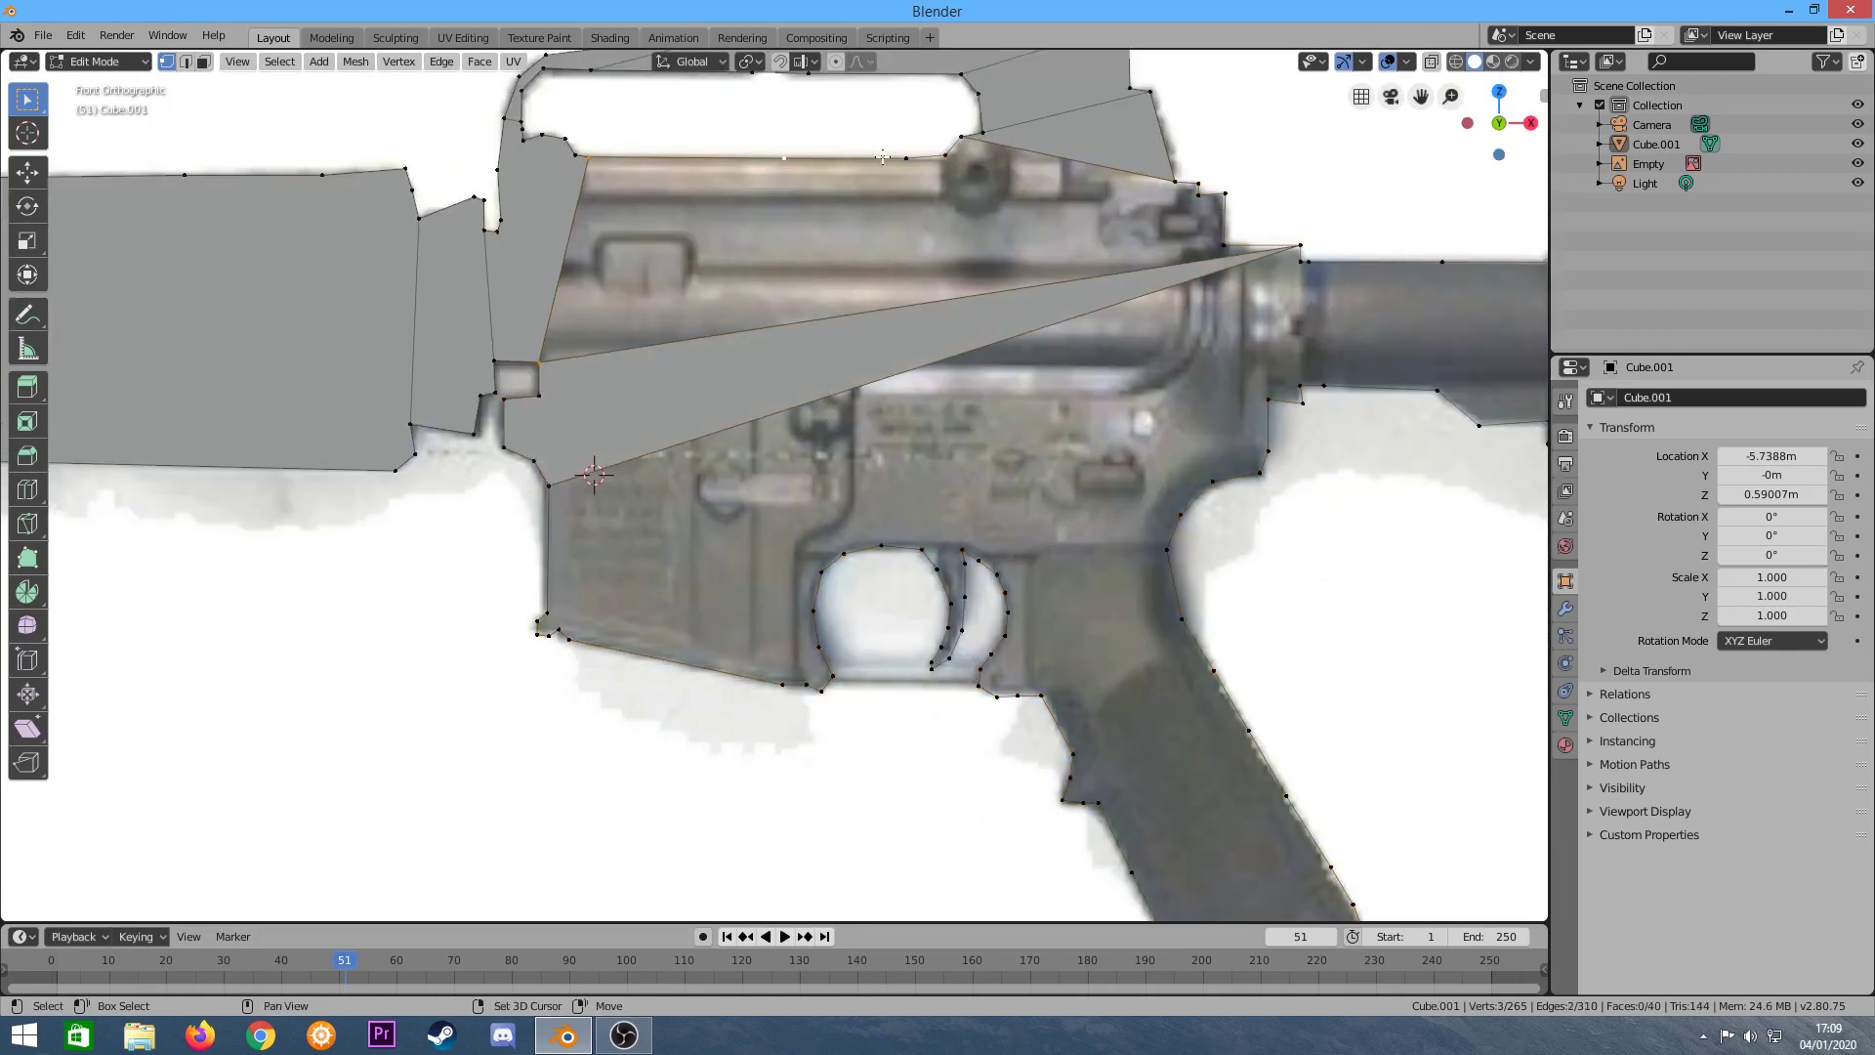
# Fill the upper and lower receiver areas and the face near the trigger.
pyautogui.press('f')
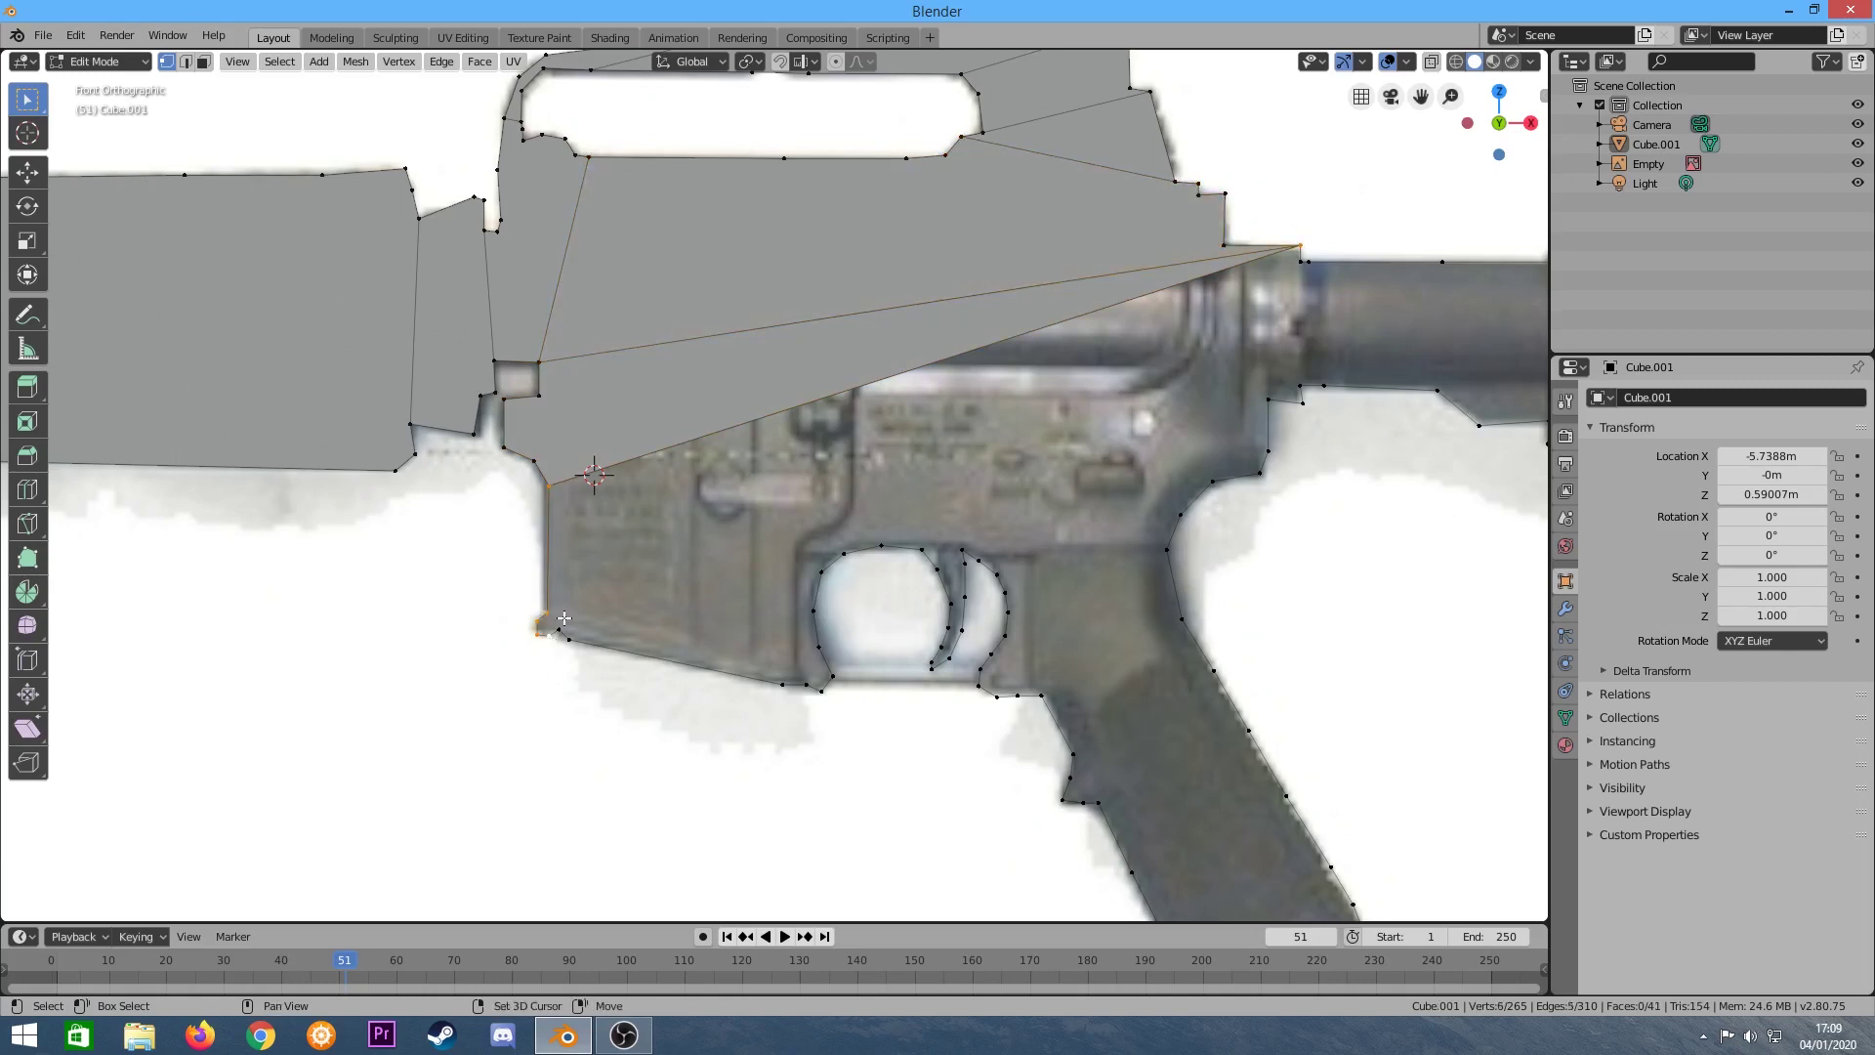
pyautogui.press('f')
pyautogui.click(550, 479)
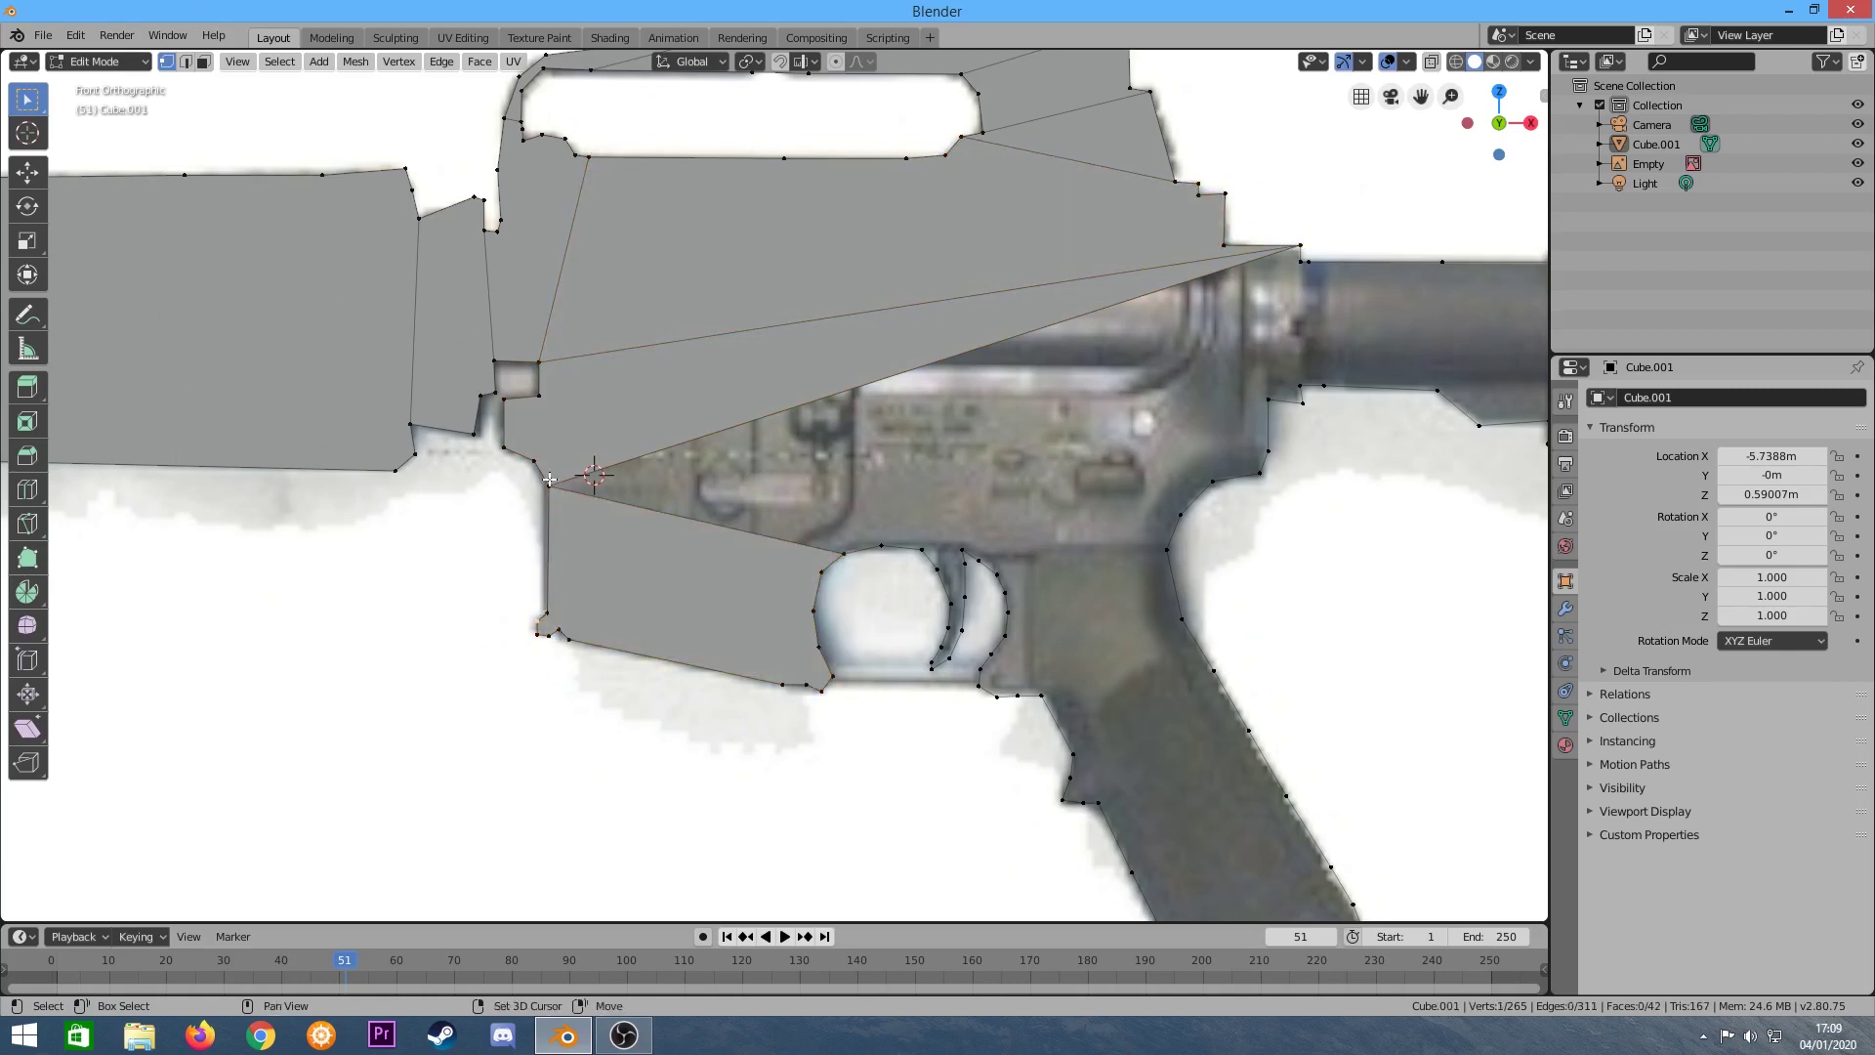
pyautogui.press('f')
pyautogui.hotkey('alt', 'a')
pyautogui.scroll(3, 967, 552)
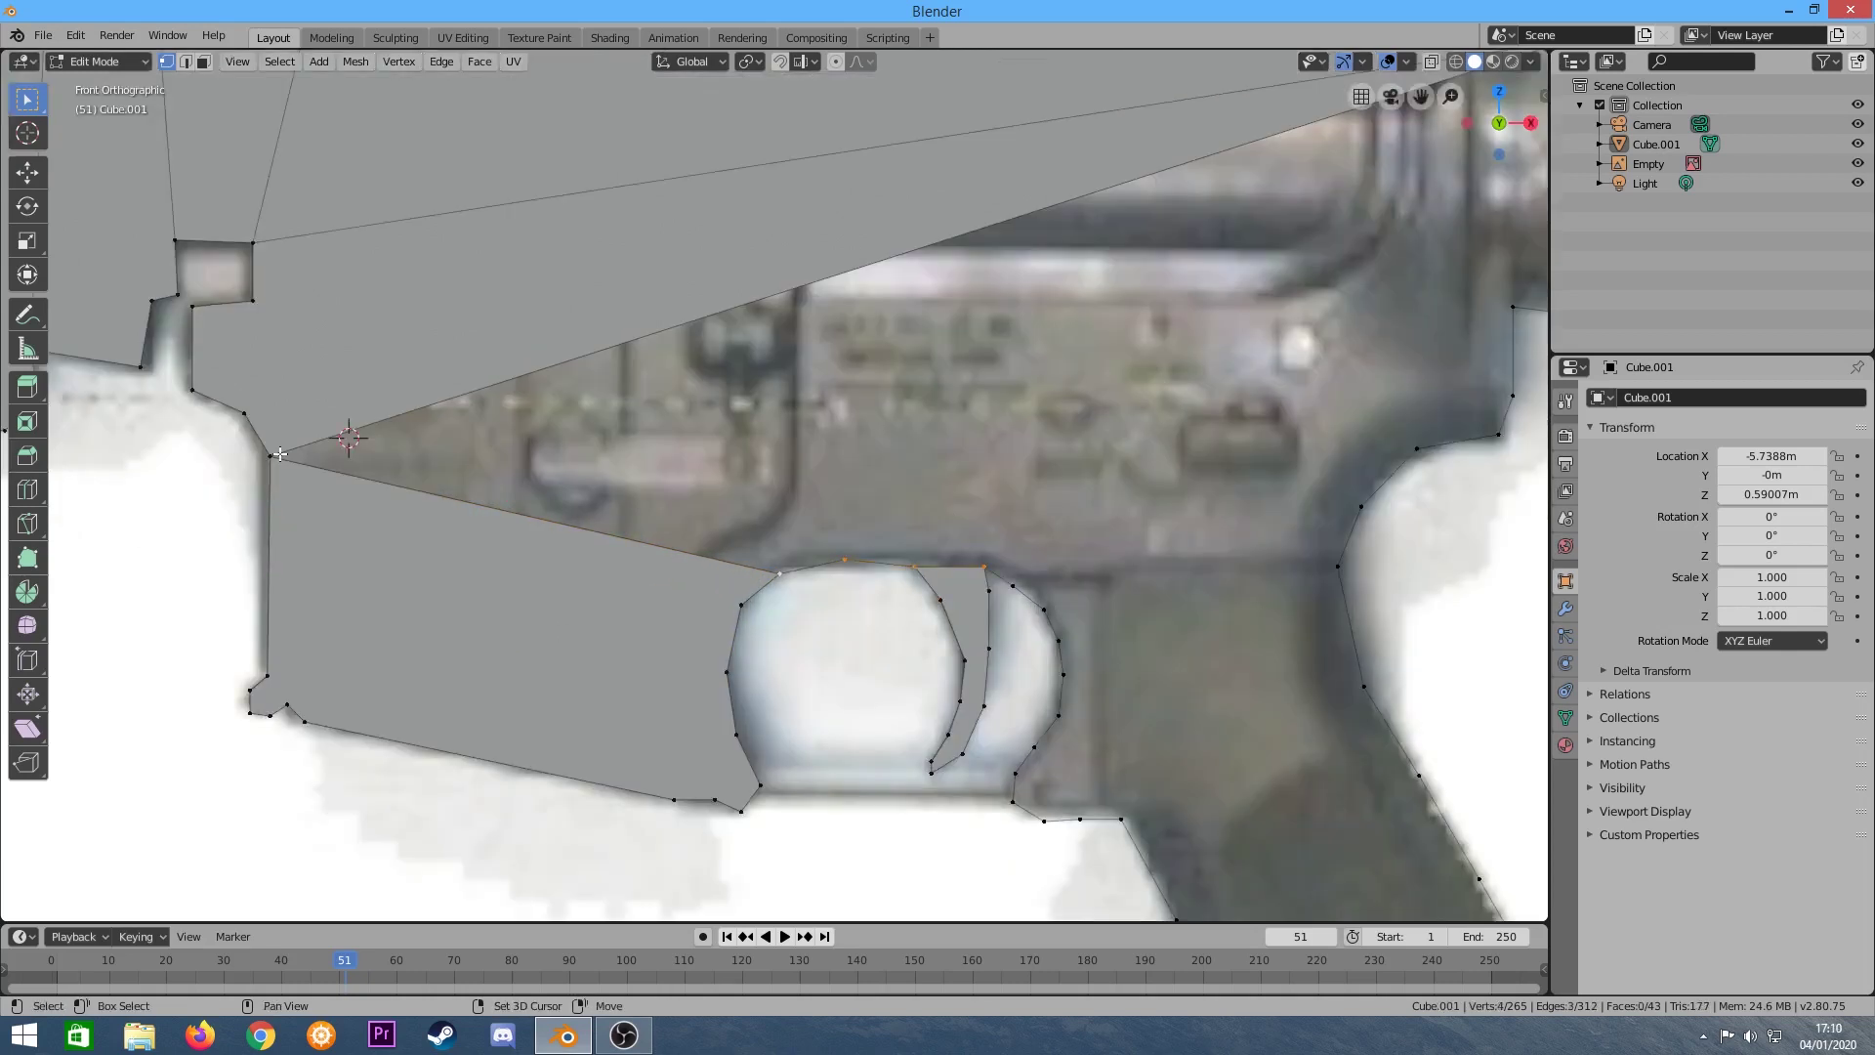
pyautogui.scroll(-3, 280, 454)
# Fill the areas above the trigger guard, above the grip and the sliver over the trigger.
pyautogui.press('f')
pyautogui.click(712, 540)
pyautogui.scroll(3, 712, 540)
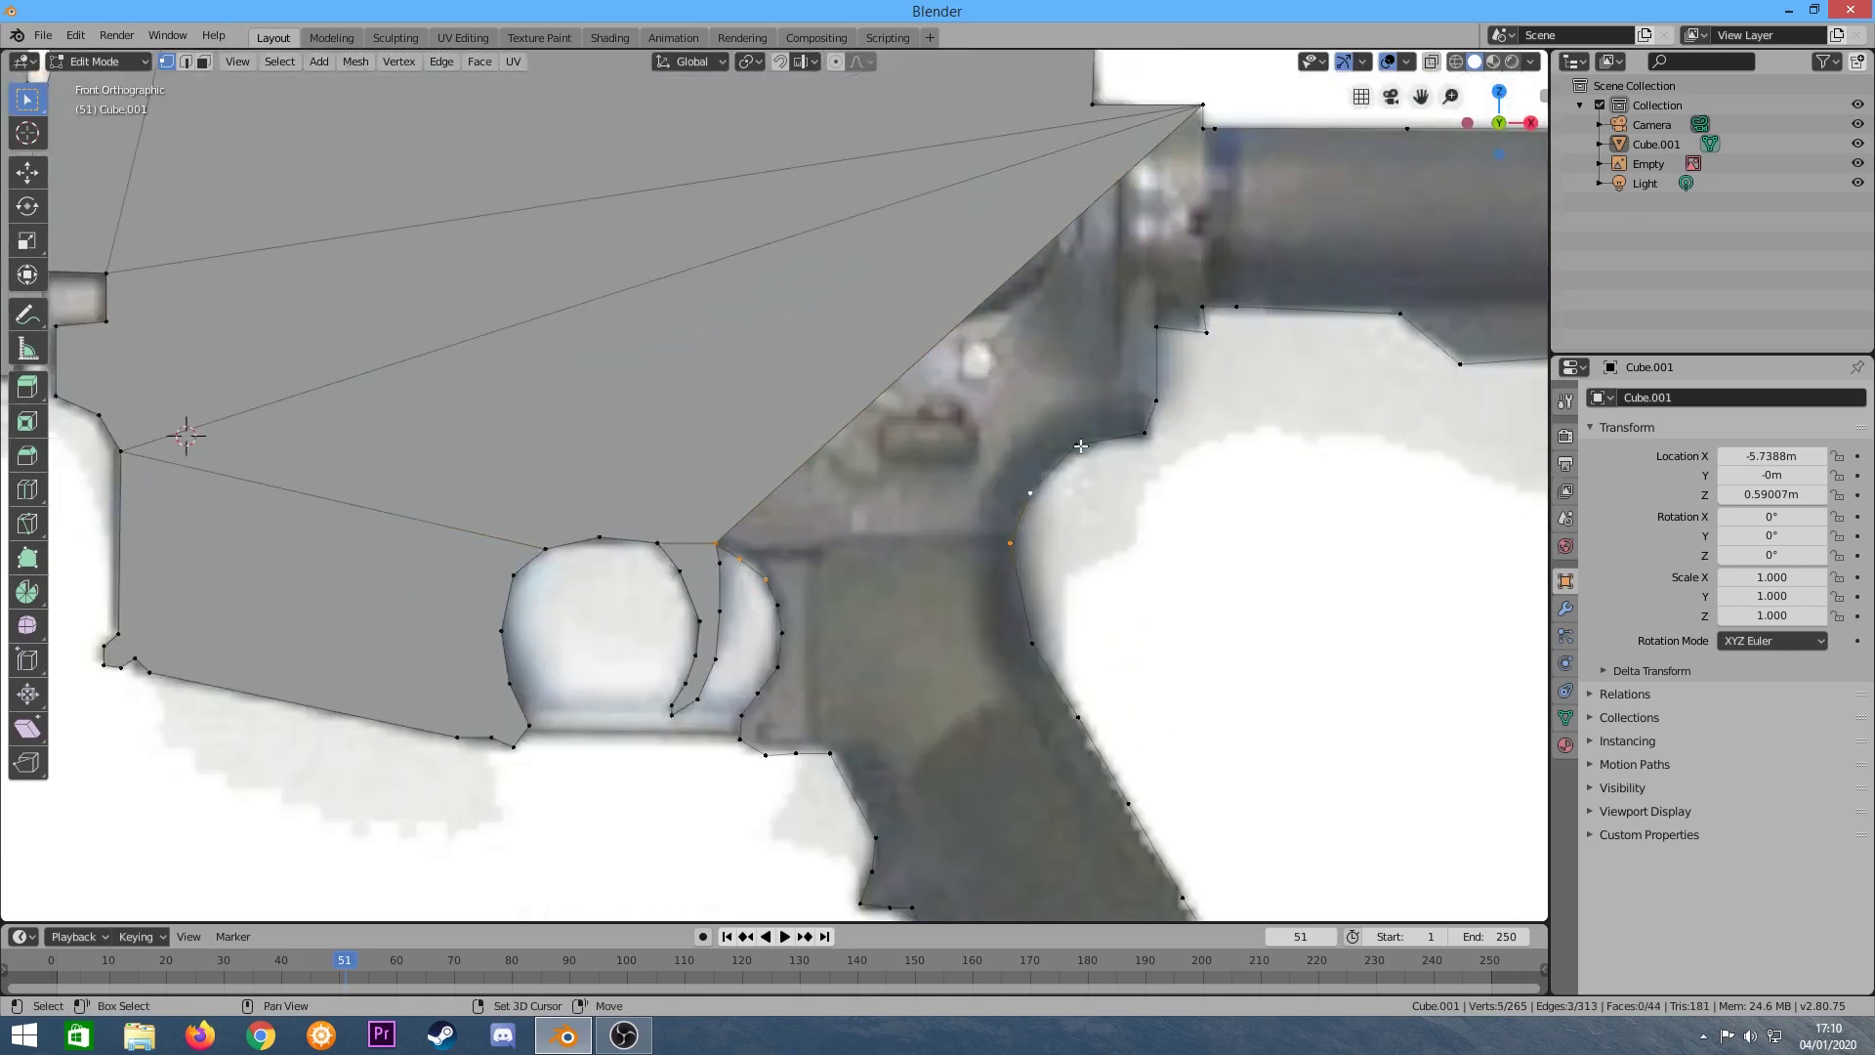
pyautogui.press('f')
pyautogui.scroll(2, 1204, 73)
pyautogui.scroll(-2, 1205, 73)
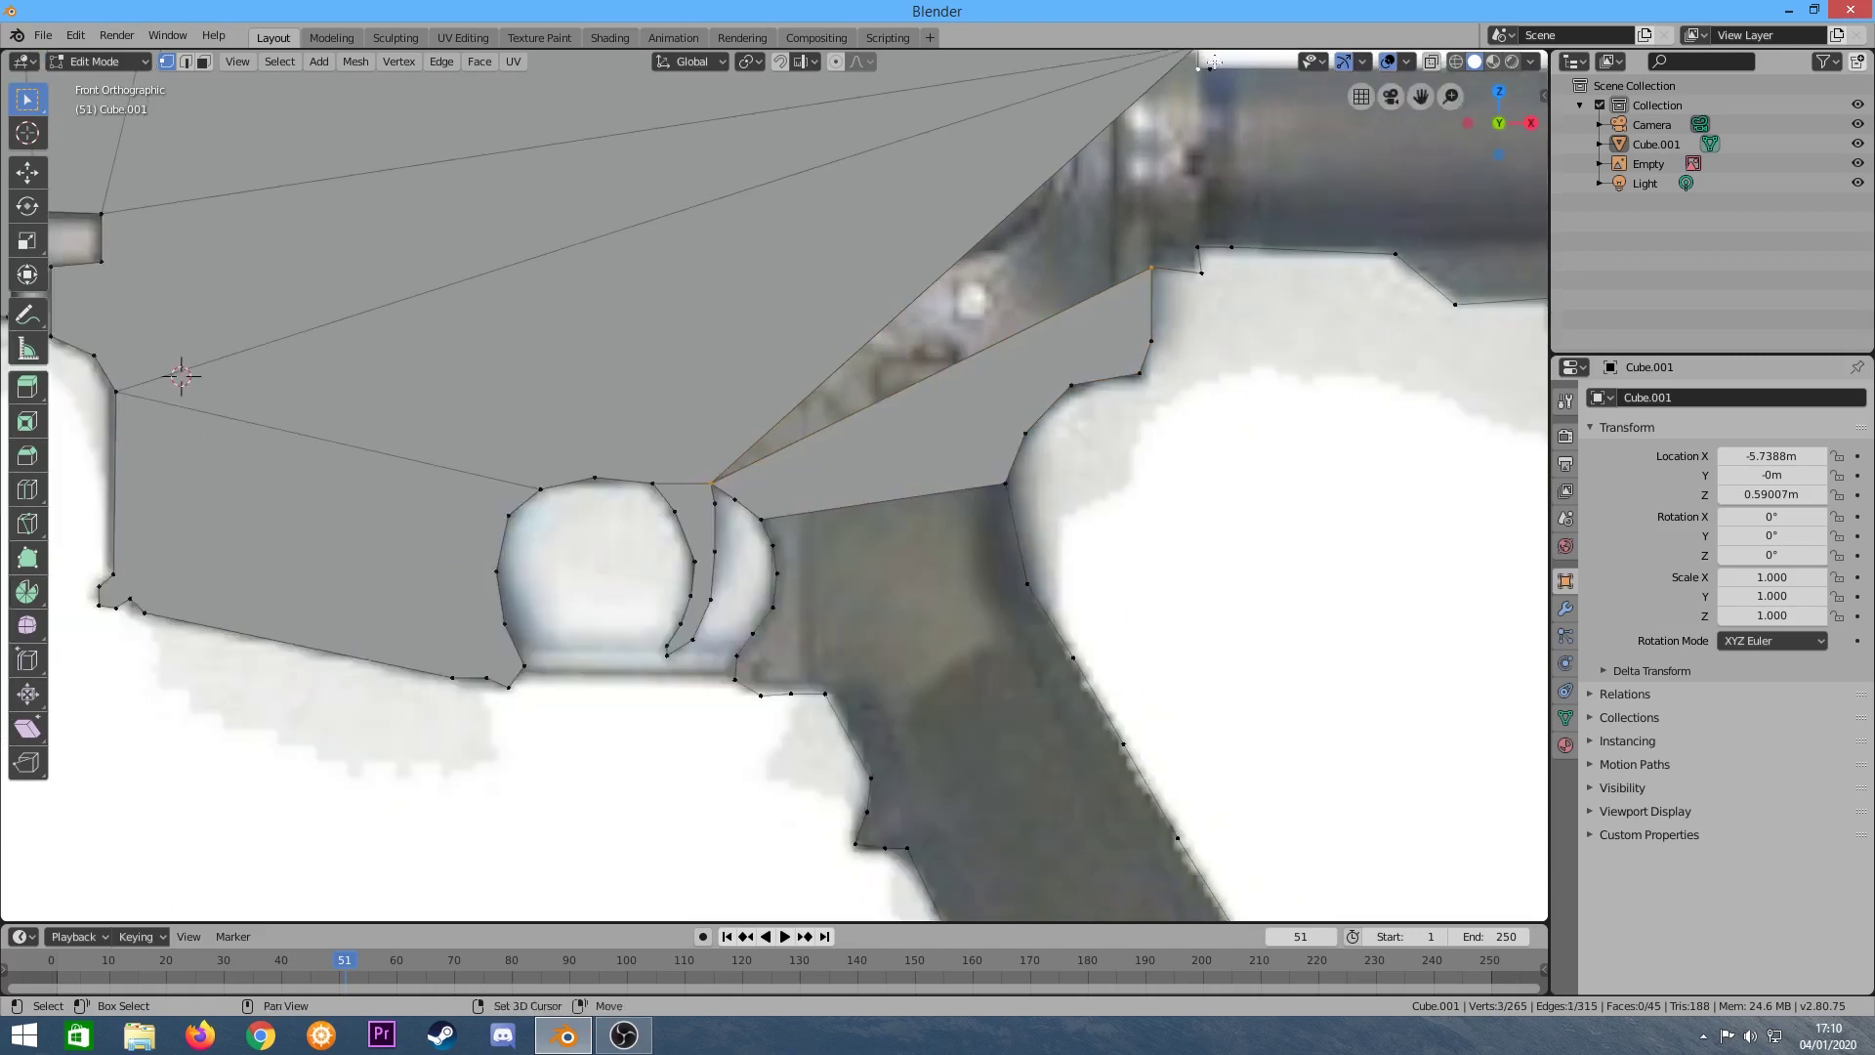
pyautogui.press('f')
pyautogui.scroll(-2, 1205, 73)
pyautogui.scroll(2, 776, 482)
# Fill the remaining area above the grip and the pistol grip outline (48 faces).
pyautogui.keyDown('shift'); pyautogui.click(770, 453); pyautogui.keyUp('shift')
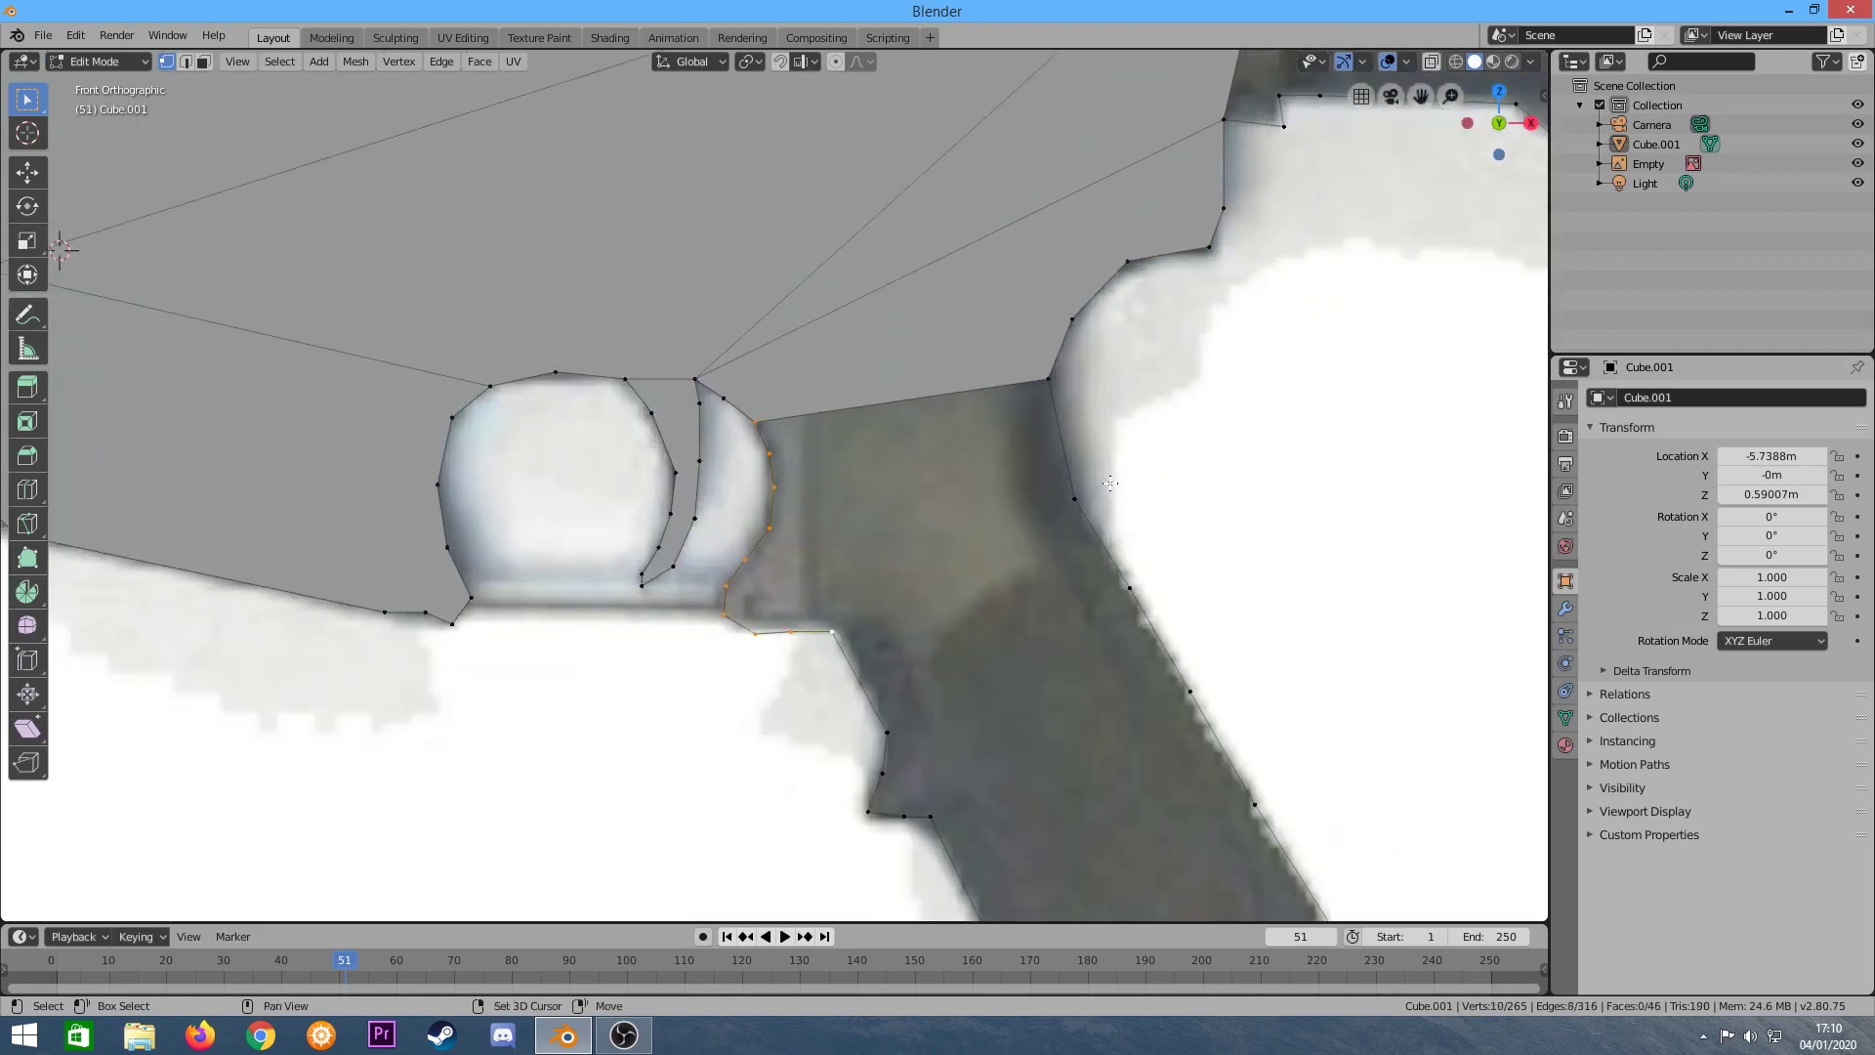
pyautogui.scroll(-2, 1181, 514)
pyautogui.press('f')
pyautogui.scroll(-2, 866, 569)
pyautogui.hotkey('alt', 'a')
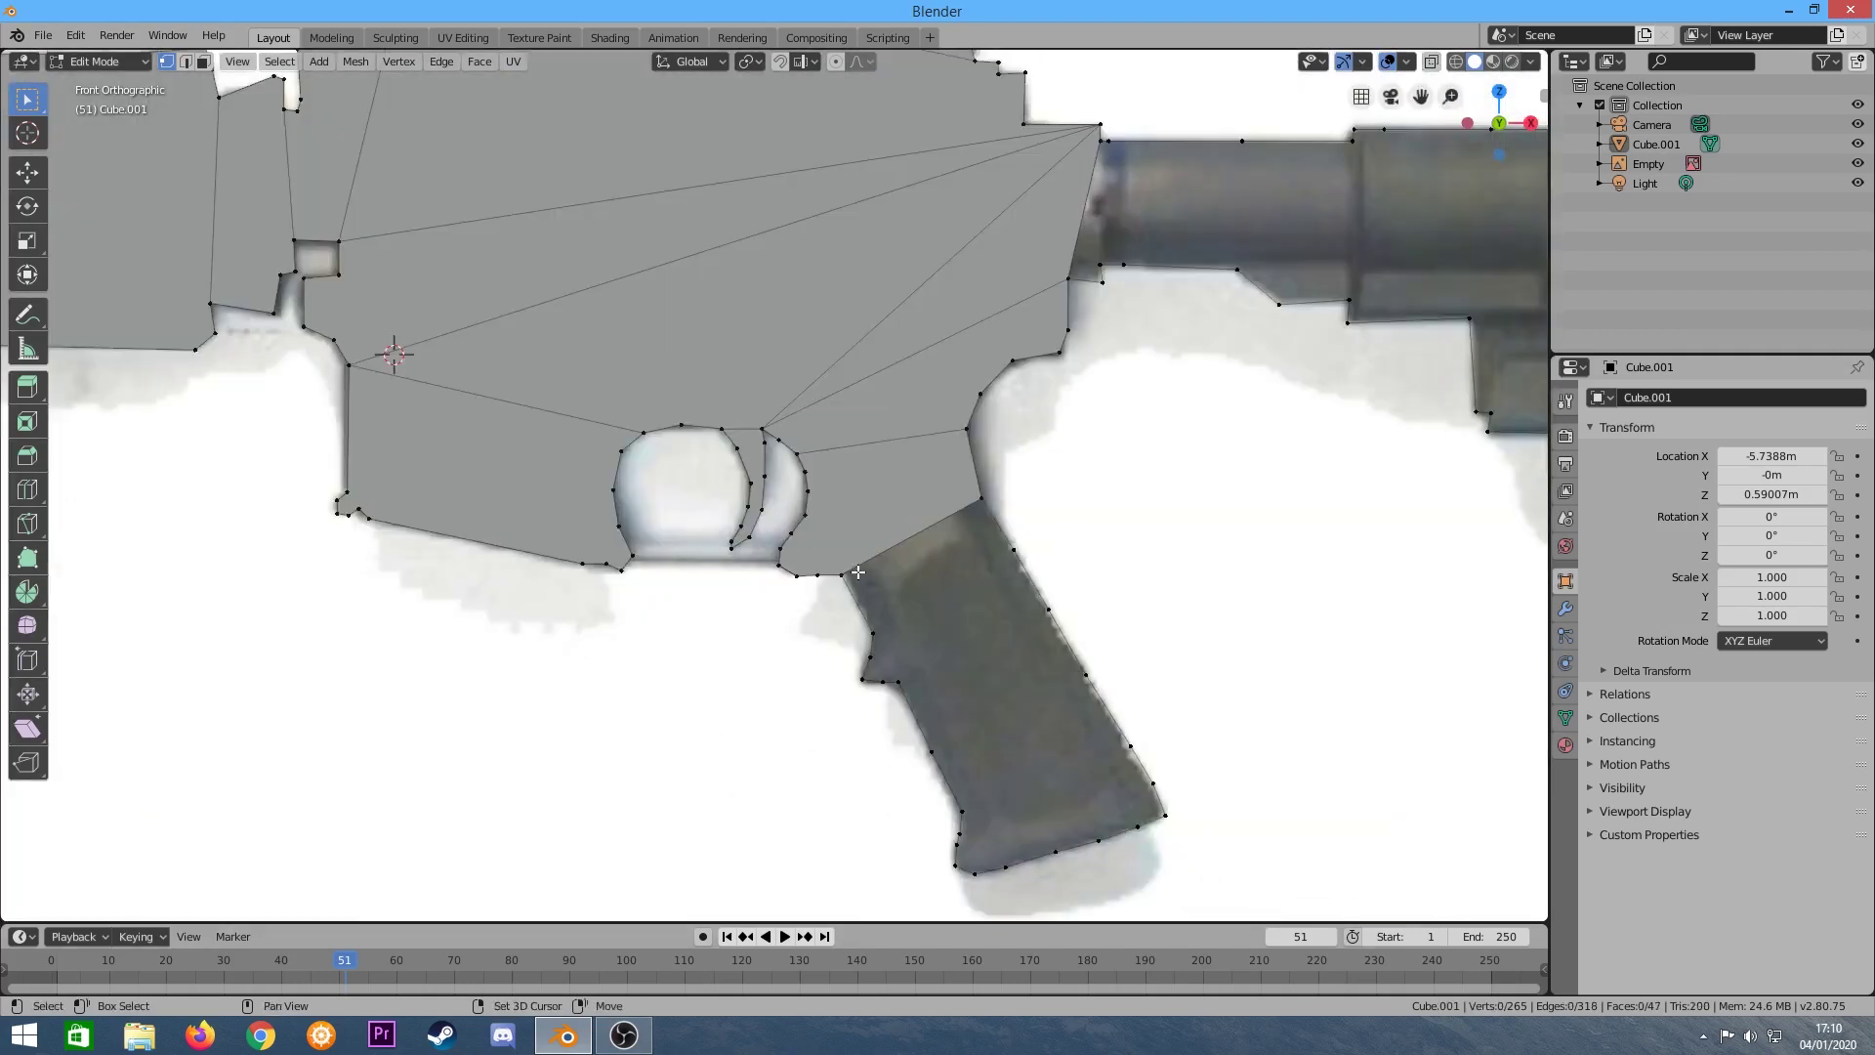
pyautogui.press('f')
pyautogui.hotkey('alt', 'a')
pyautogui.keyDown('shift'); pyautogui.moveTo(1133, 139); pyautogui.dragTo(693, 316, button='middle'); pyautogui.keyUp('shift')
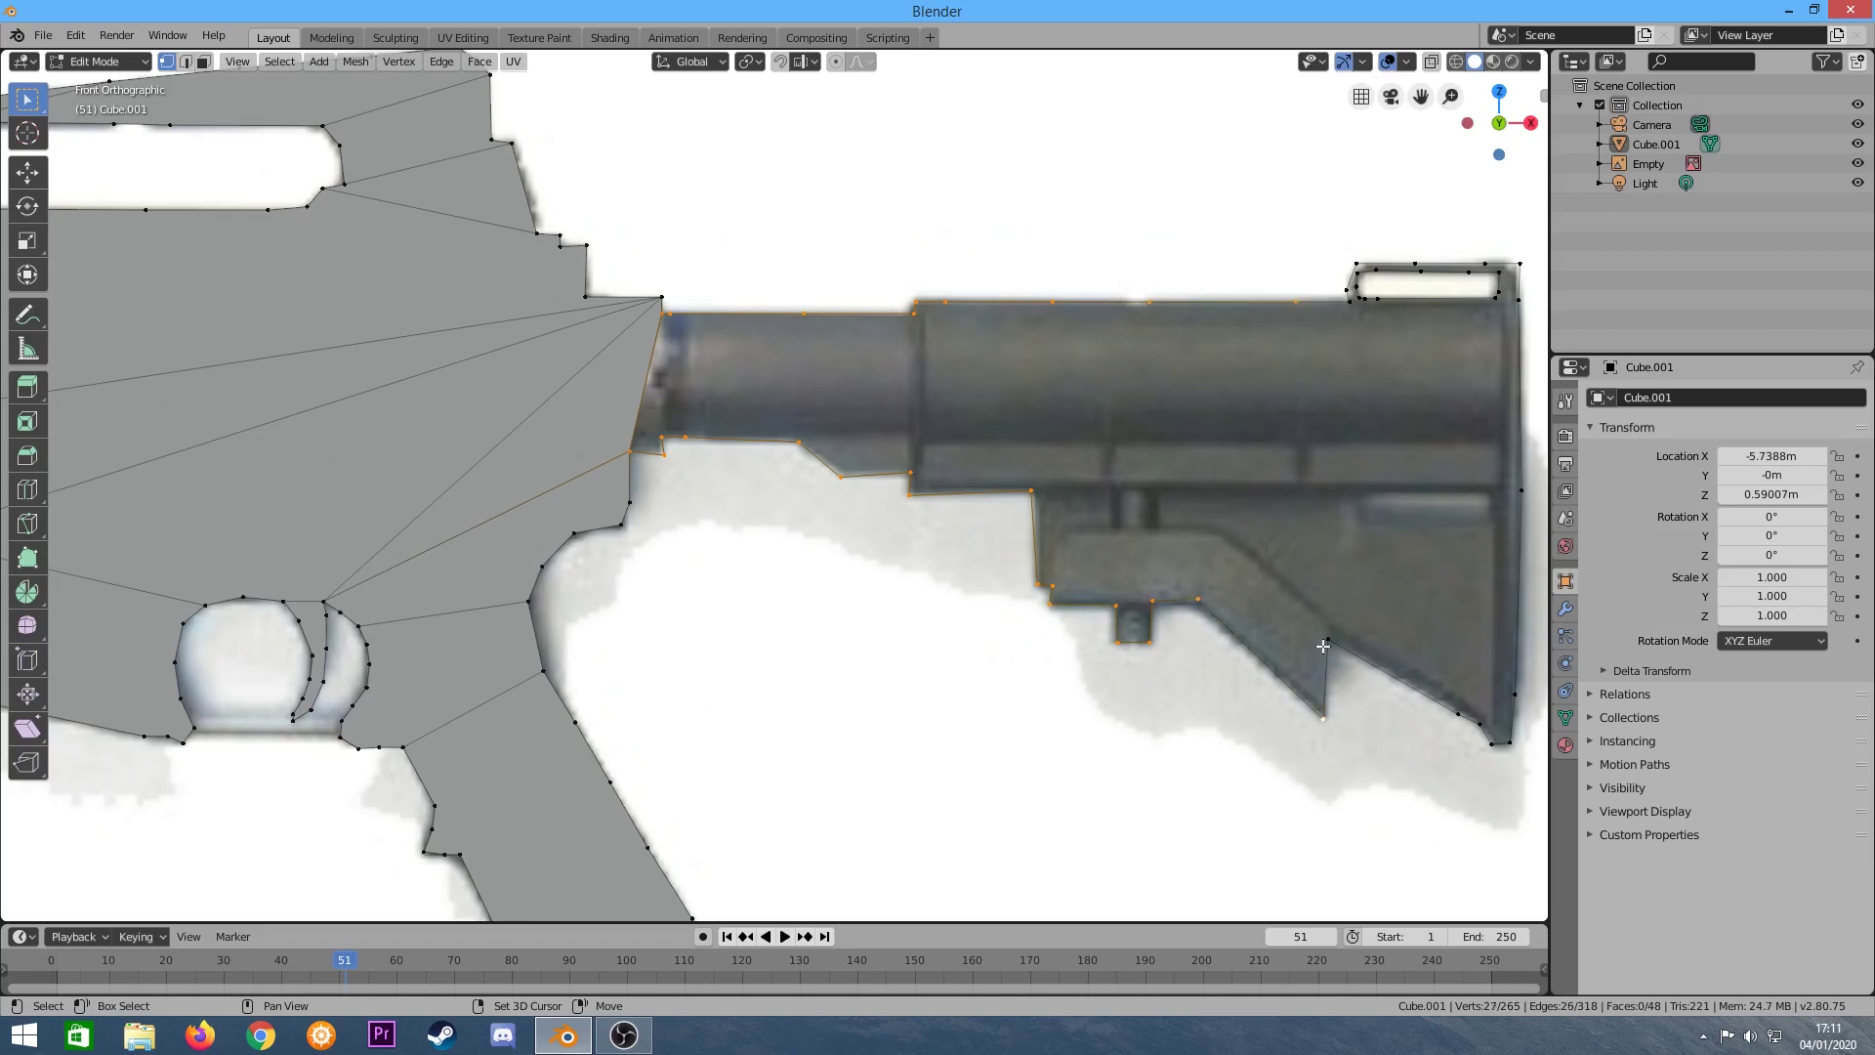
# Fill the buttstock outline and its top opening, completing the 50-face silhouette.
pyautogui.press('f')
pyautogui.scroll(-3, 1513, 304)
pyautogui.scroll(5, 1351, 280)
pyautogui.press('f')
pyautogui.hotkey('alt', 'a')
pyautogui.scroll(-4, 939, 298)
pyautogui.scroll(-2, 1186, 354)
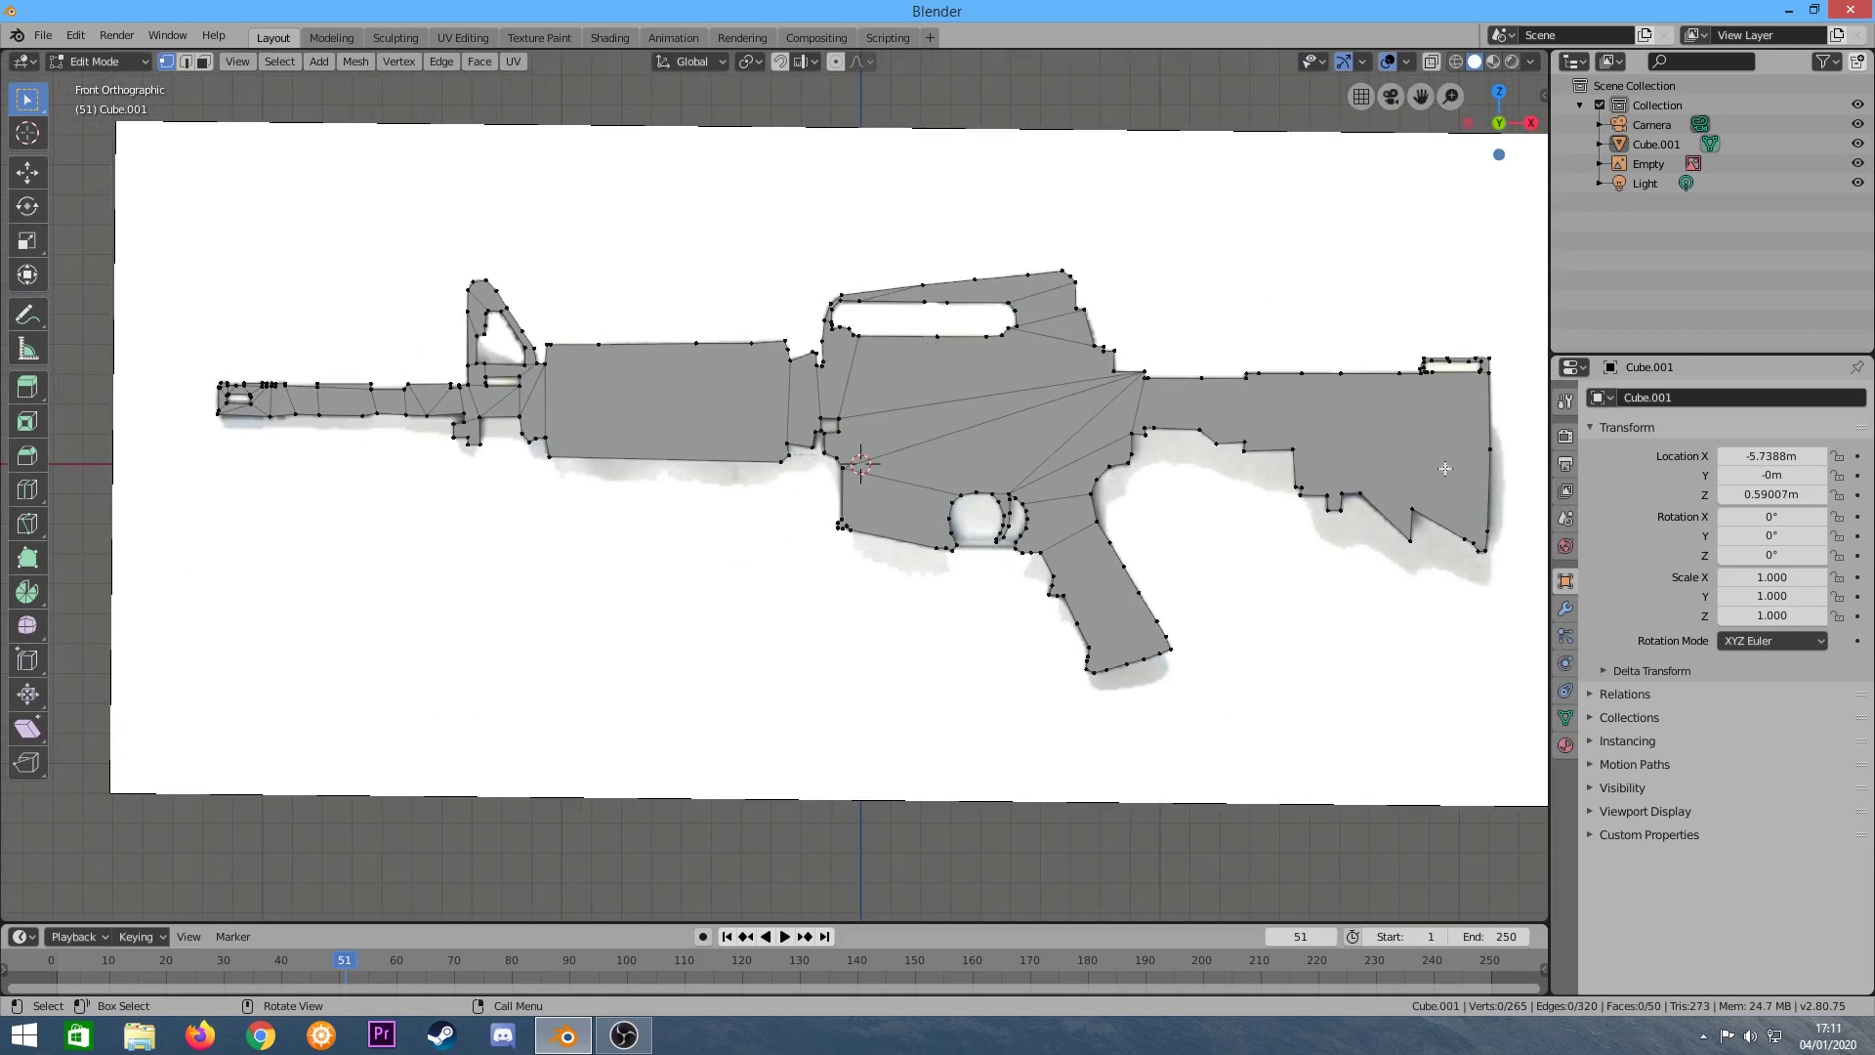
pyautogui.moveTo(473, 867); pyautogui.dragTo(322, 509, button='middle')
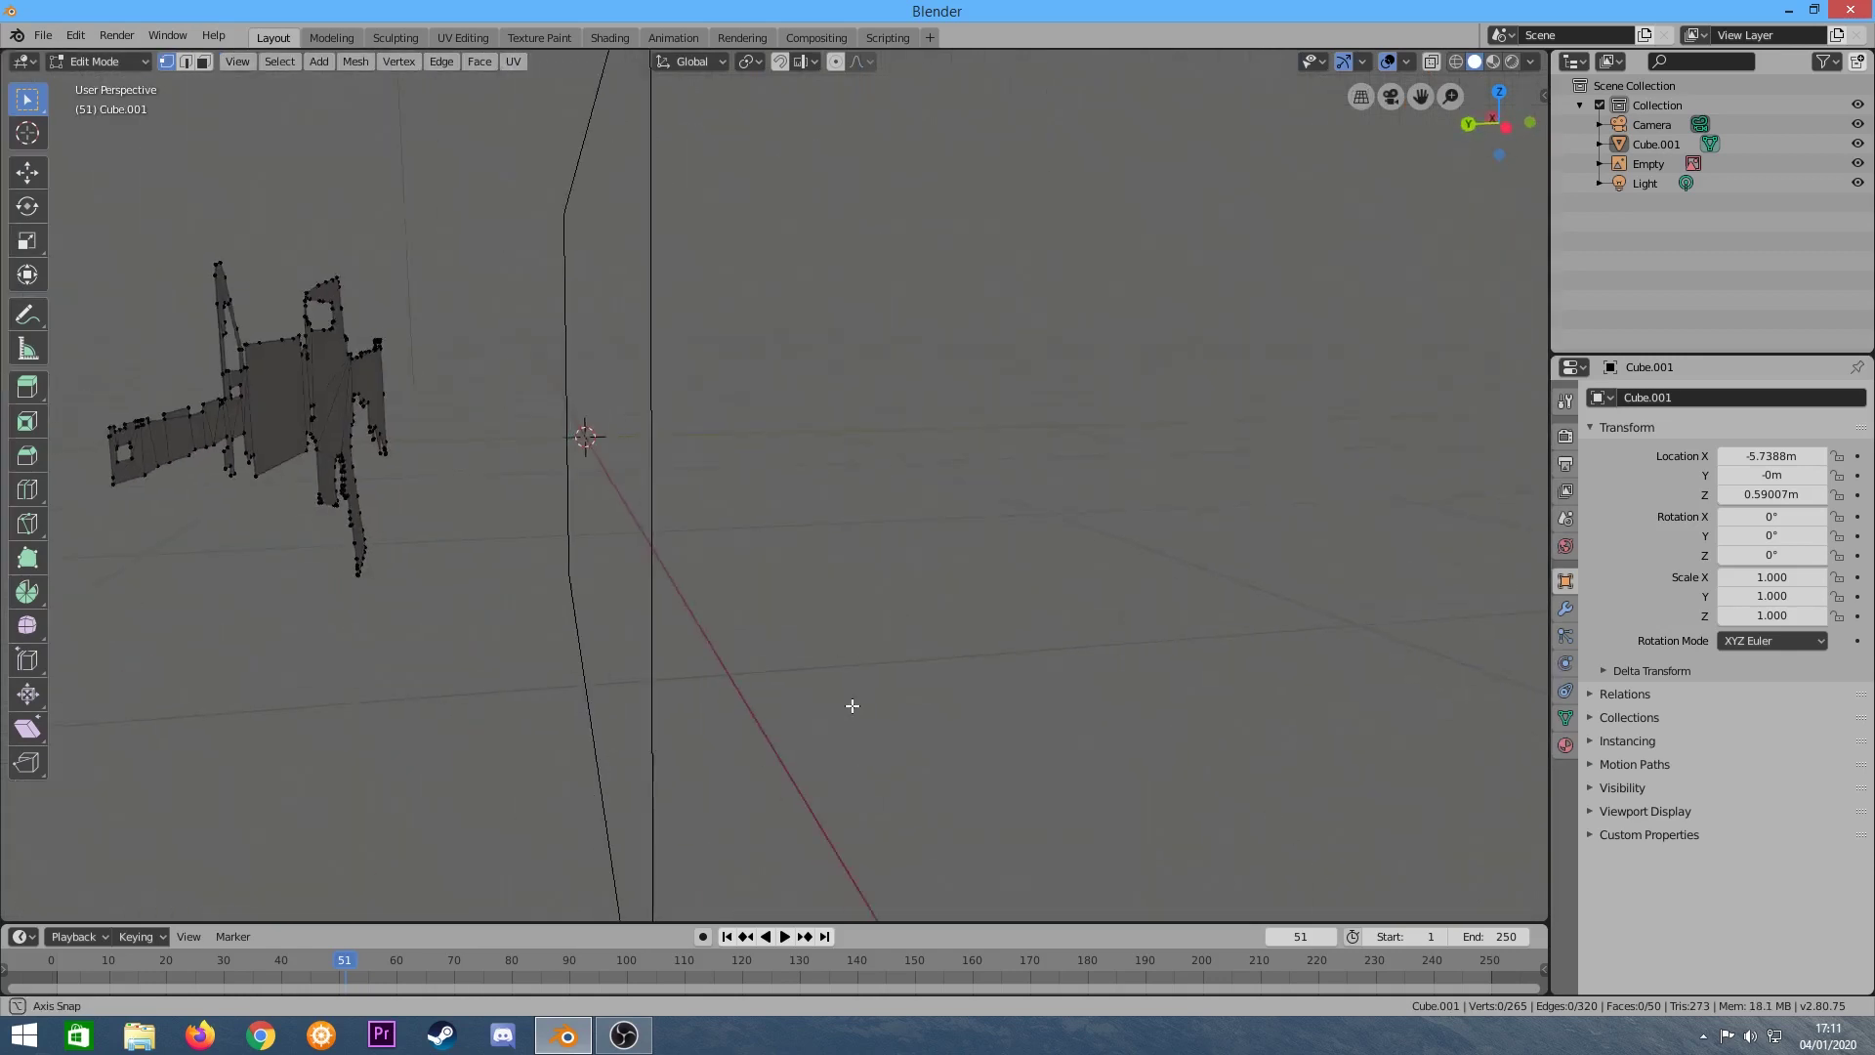
pyautogui.moveTo(82, 391); pyautogui.dragTo(268, 389, button='middle')
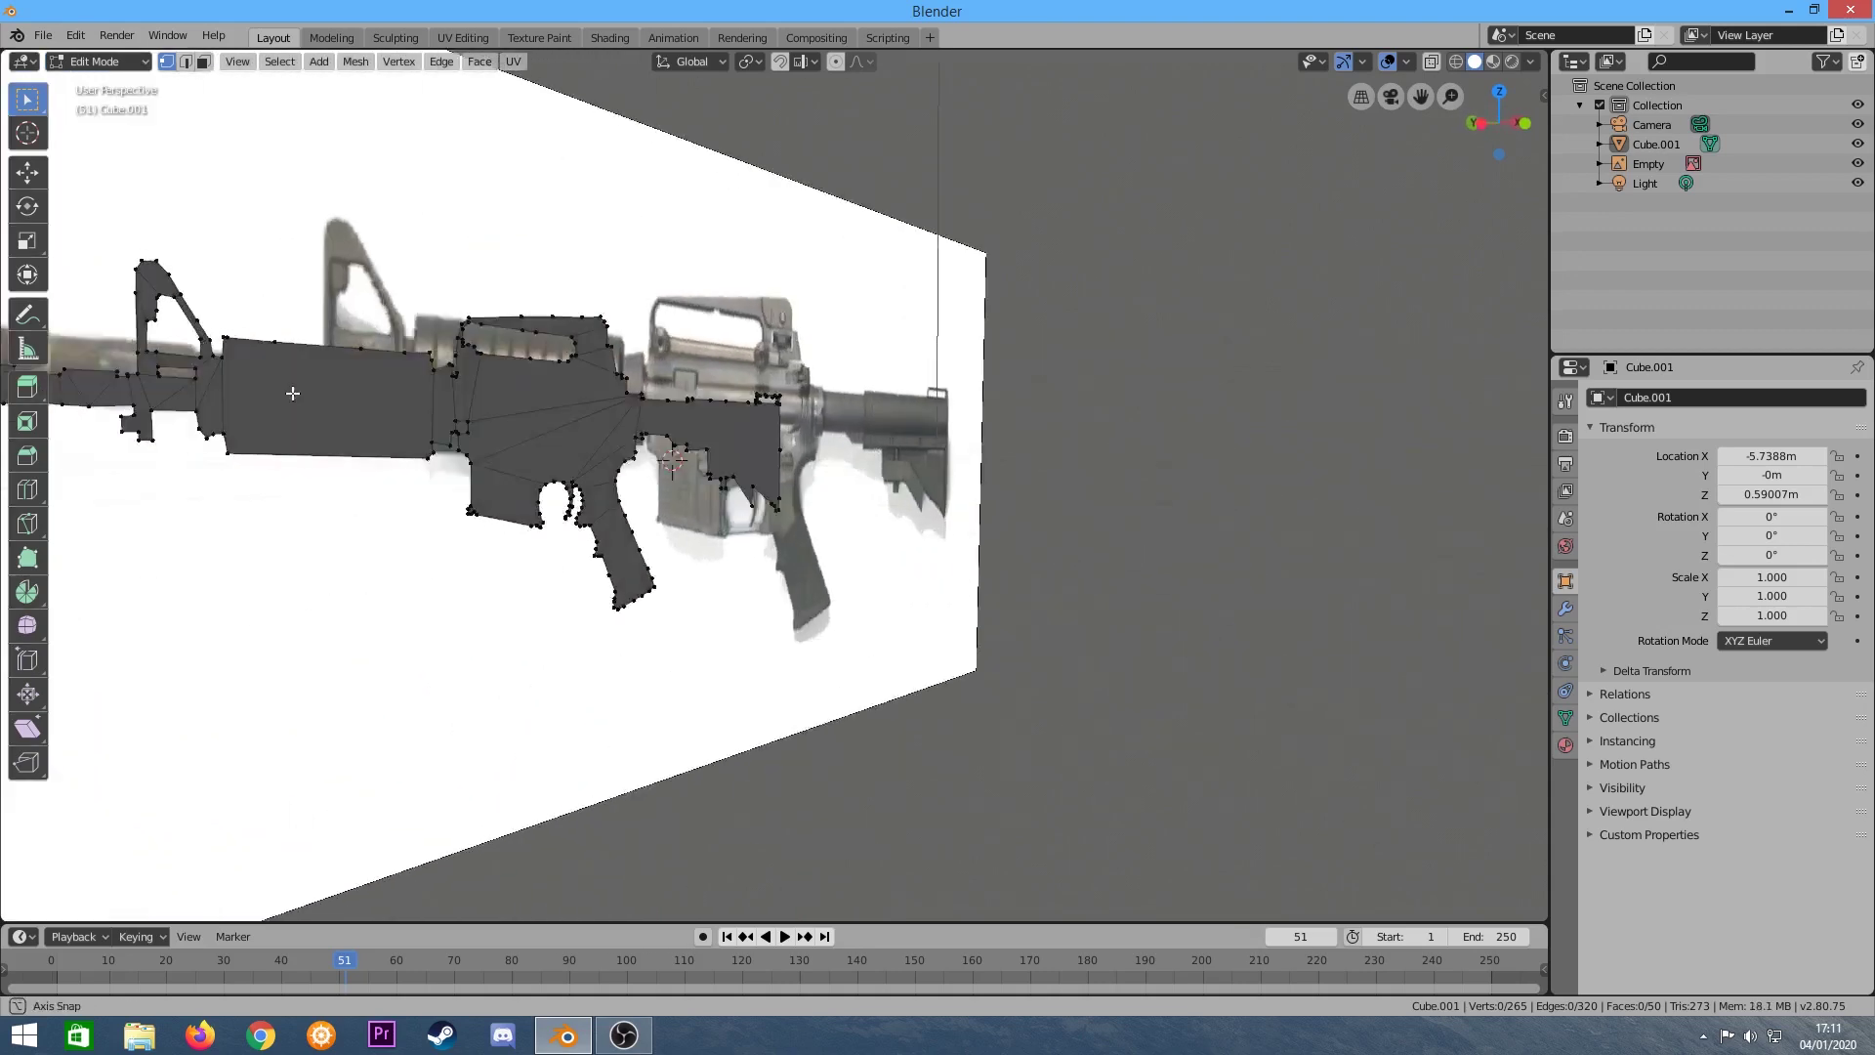
pyautogui.press('KP_1')
pyautogui.scroll(-3, 601, 455)
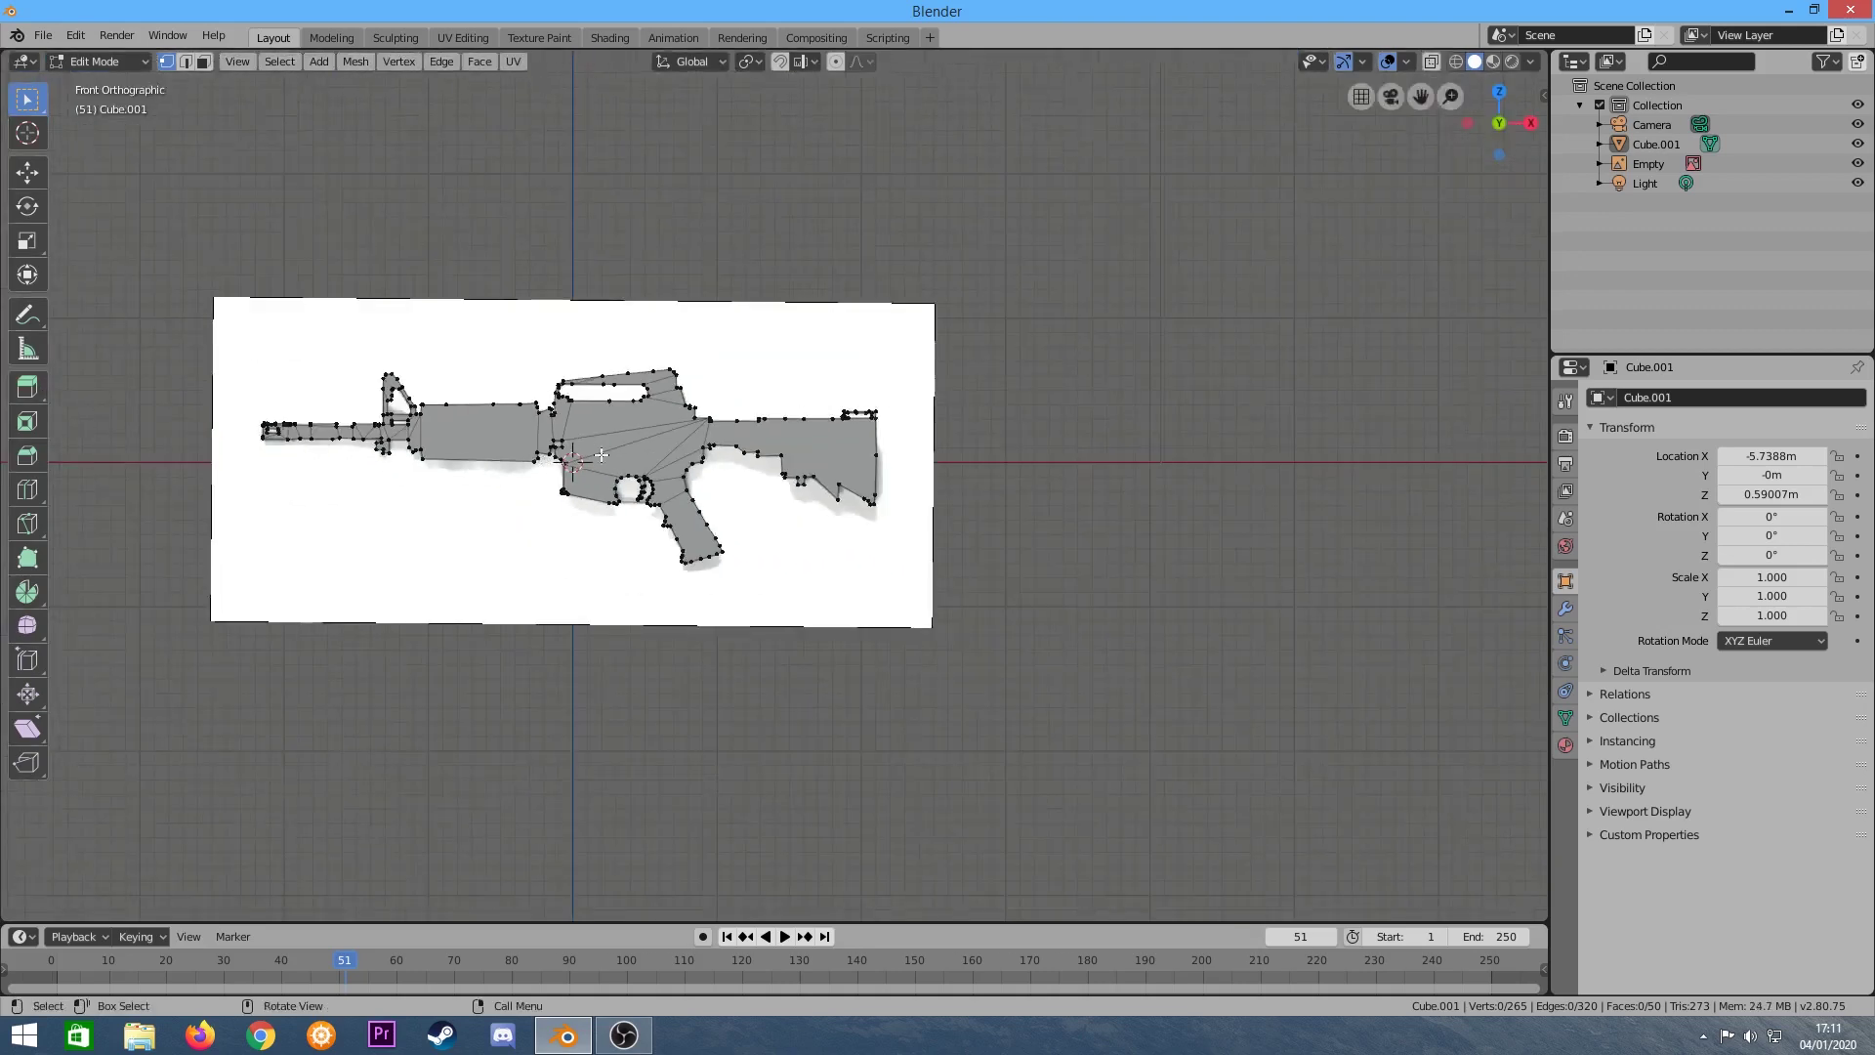
pyautogui.scroll(2, 811, 452)
pyautogui.scroll(3, 759, 504)
pyautogui.scroll(1, 873, 567)
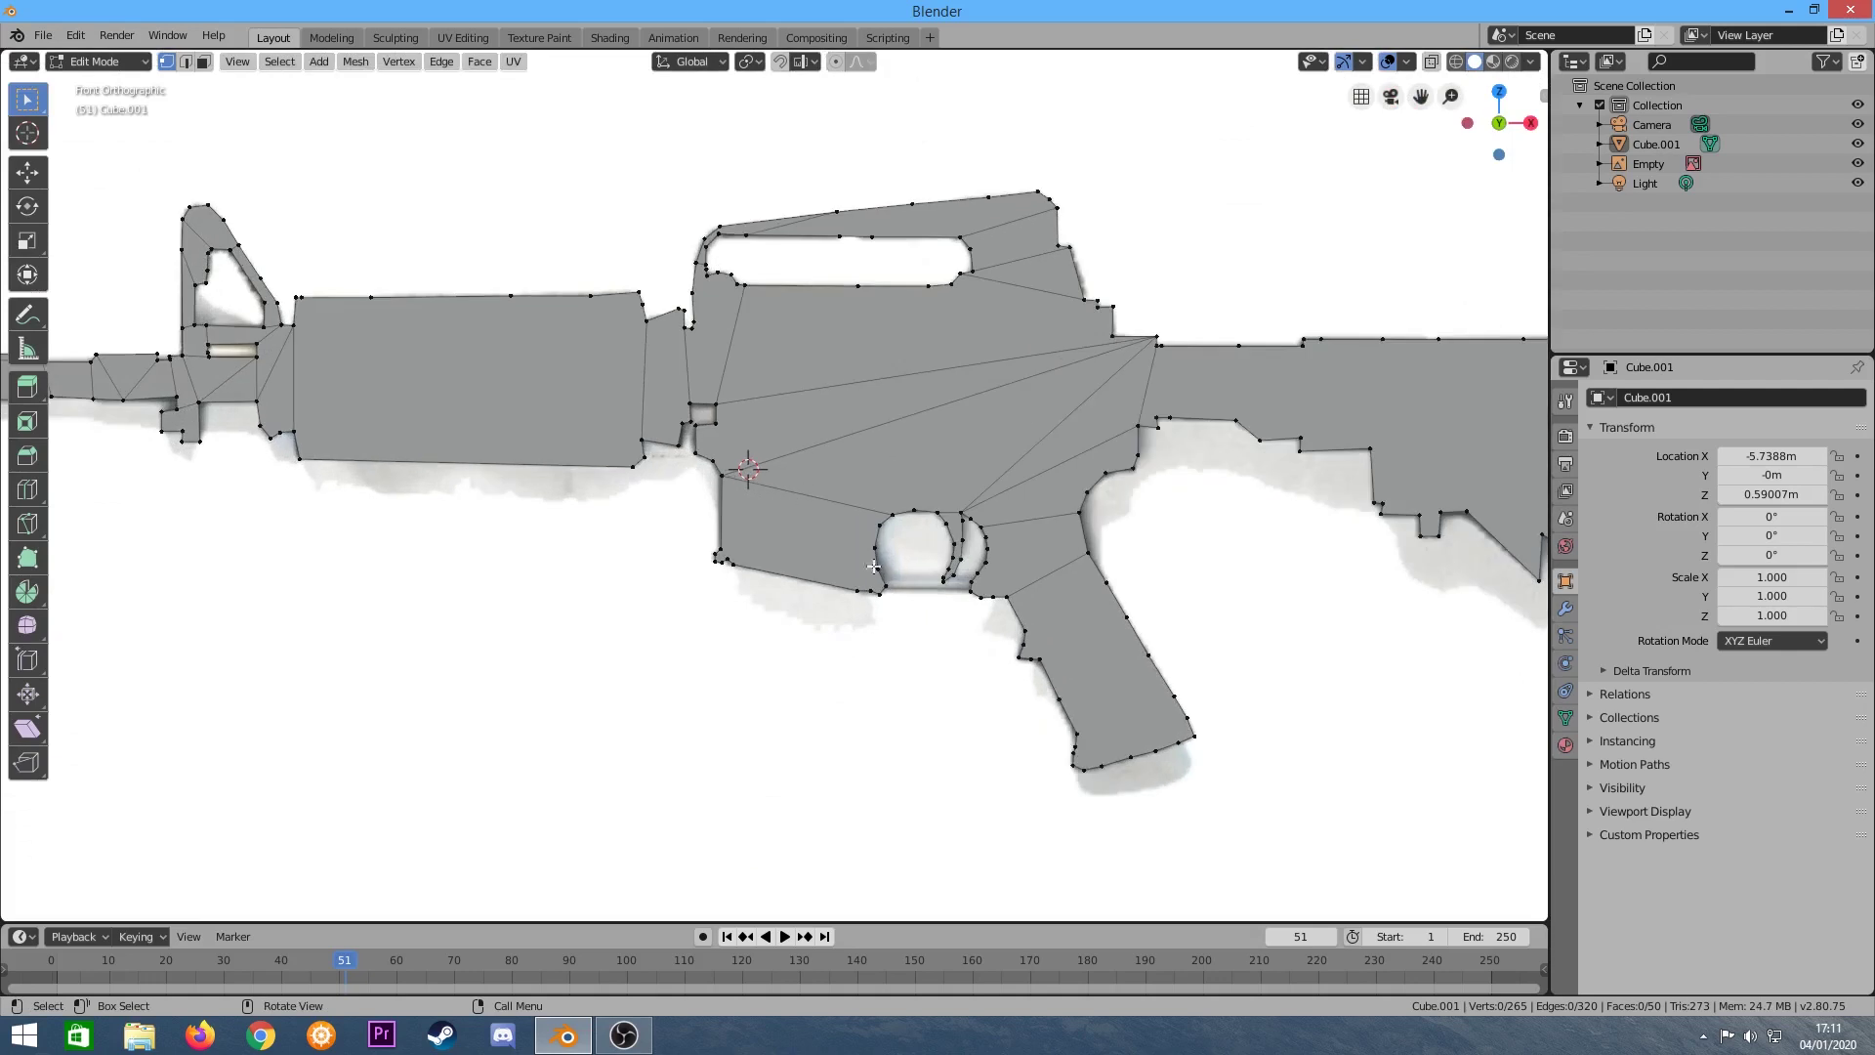
pyautogui.scroll(-5, 1091, 518)
pyautogui.scroll(3, 1063, 498)
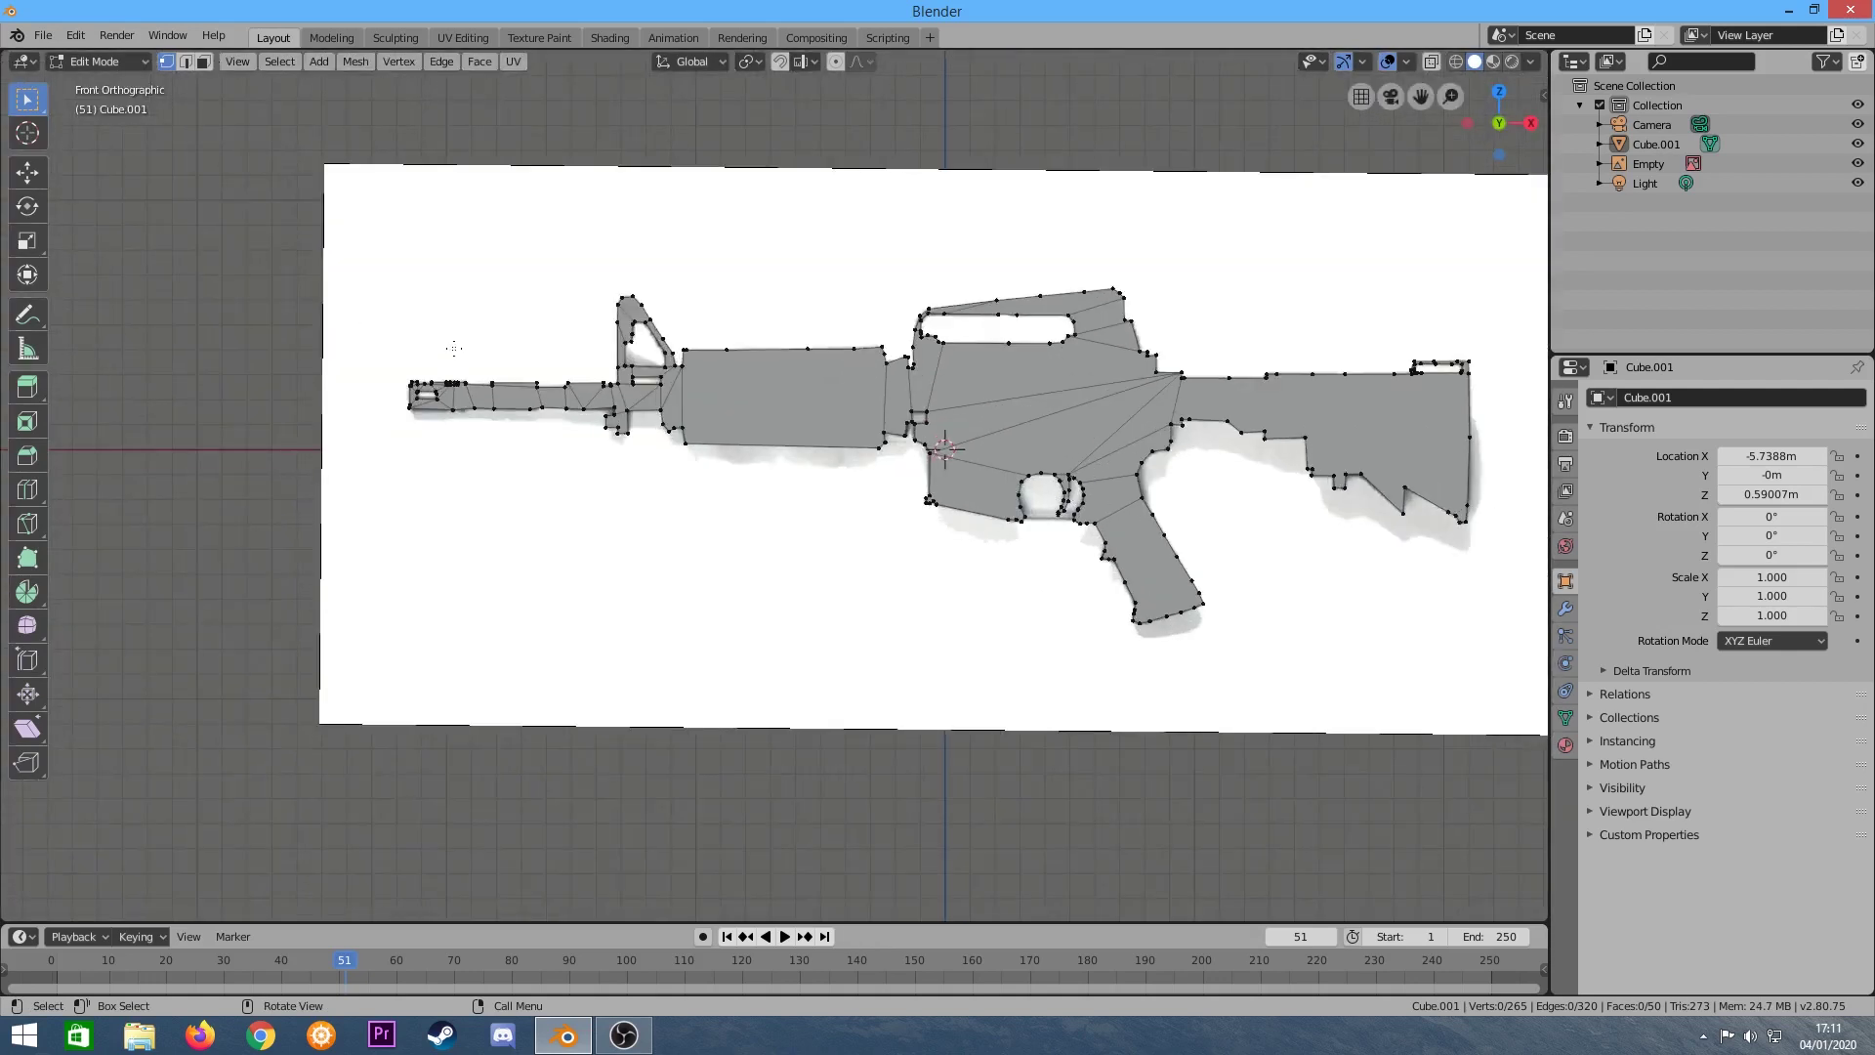
pyautogui.scroll(3, 940, 528)
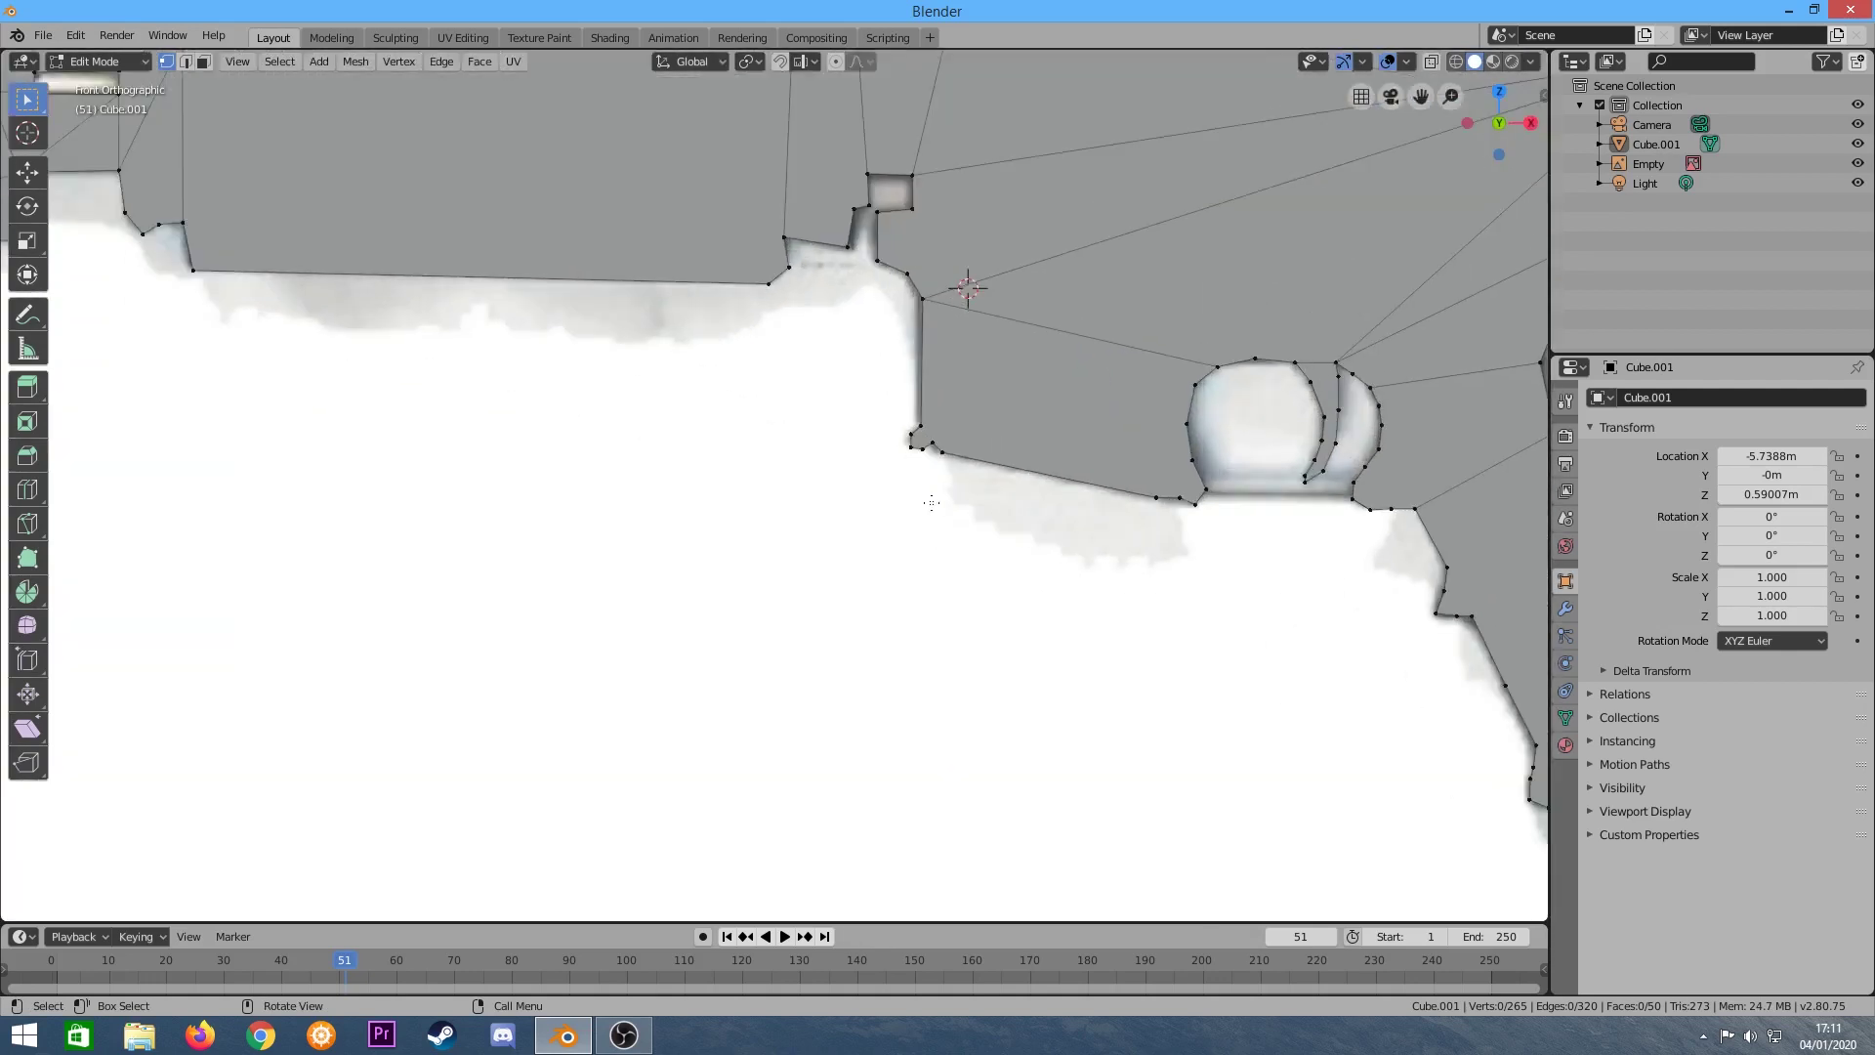
pyautogui.scroll(2, 957, 532)
pyautogui.scroll(-4, 1173, 536)
pyautogui.scroll(-3, 1391, 539)
pyautogui.scroll(6, 1391, 539)
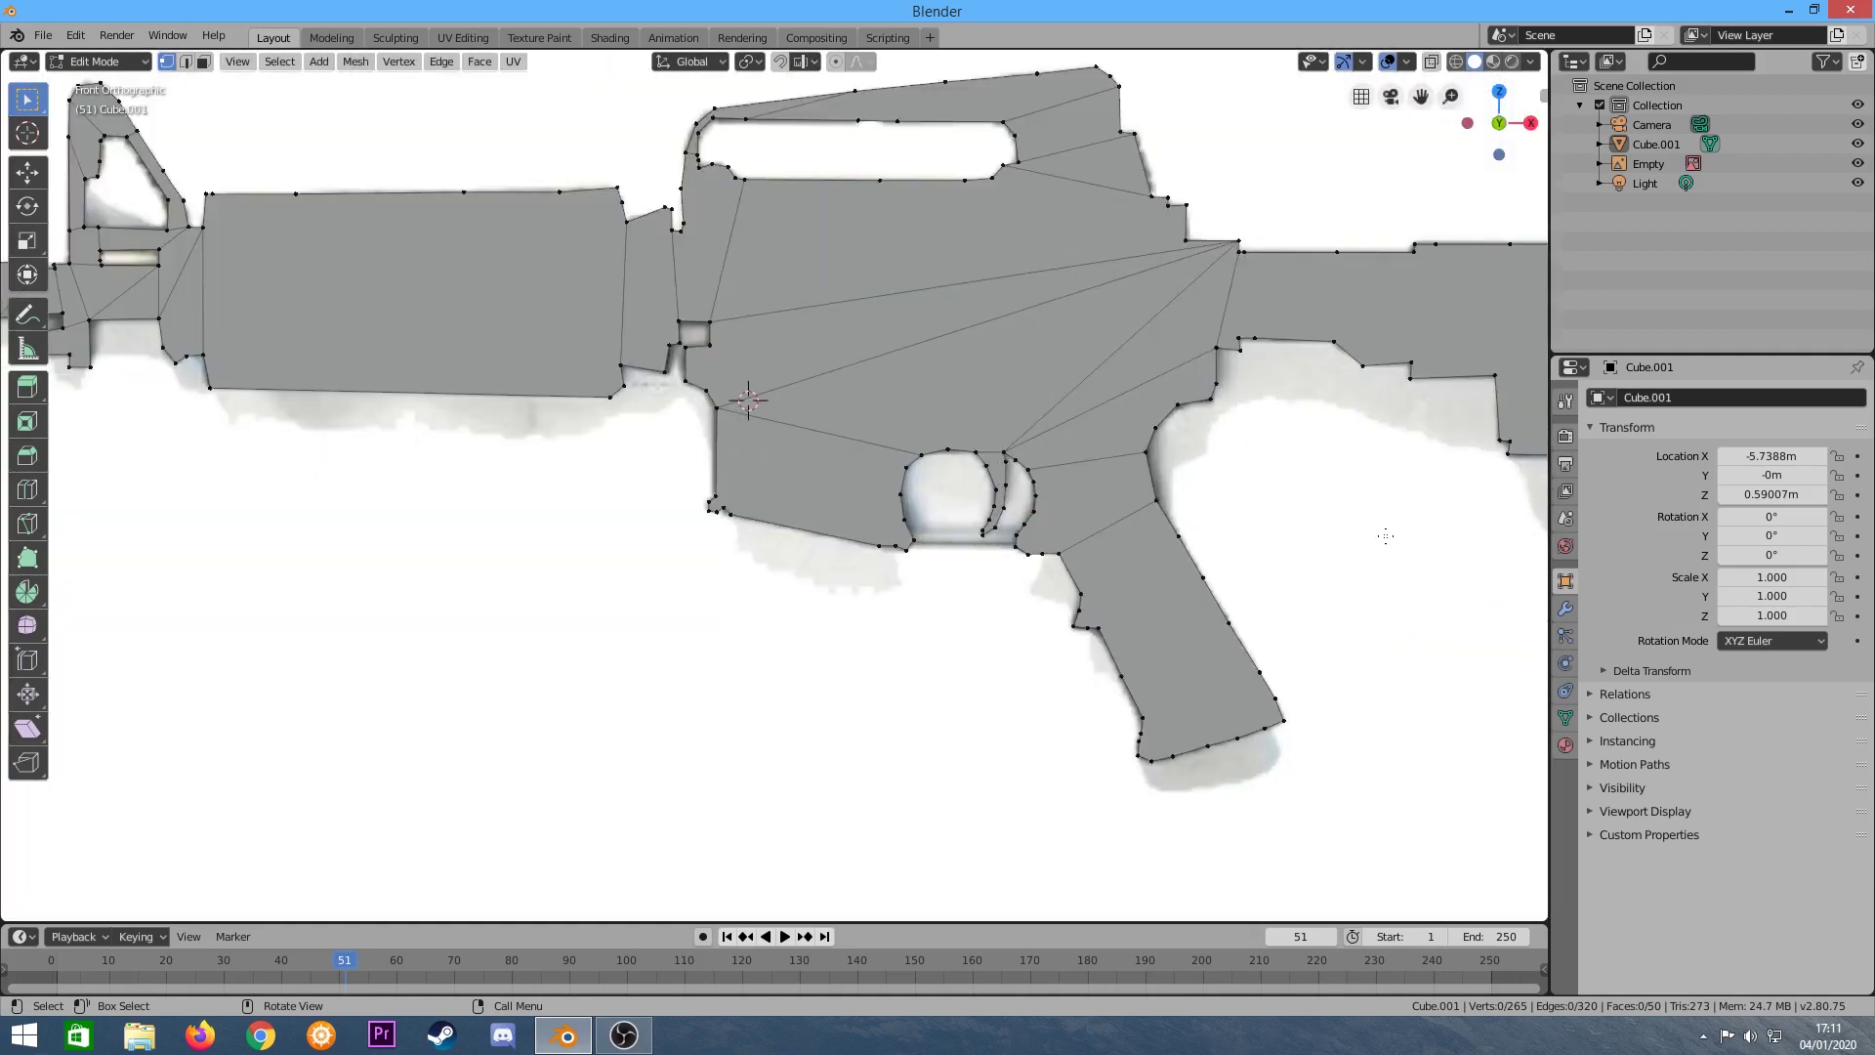
pyautogui.scroll(2, 674, 503)
pyautogui.scroll(2, 684, 513)
pyautogui.scroll(1, 704, 528)
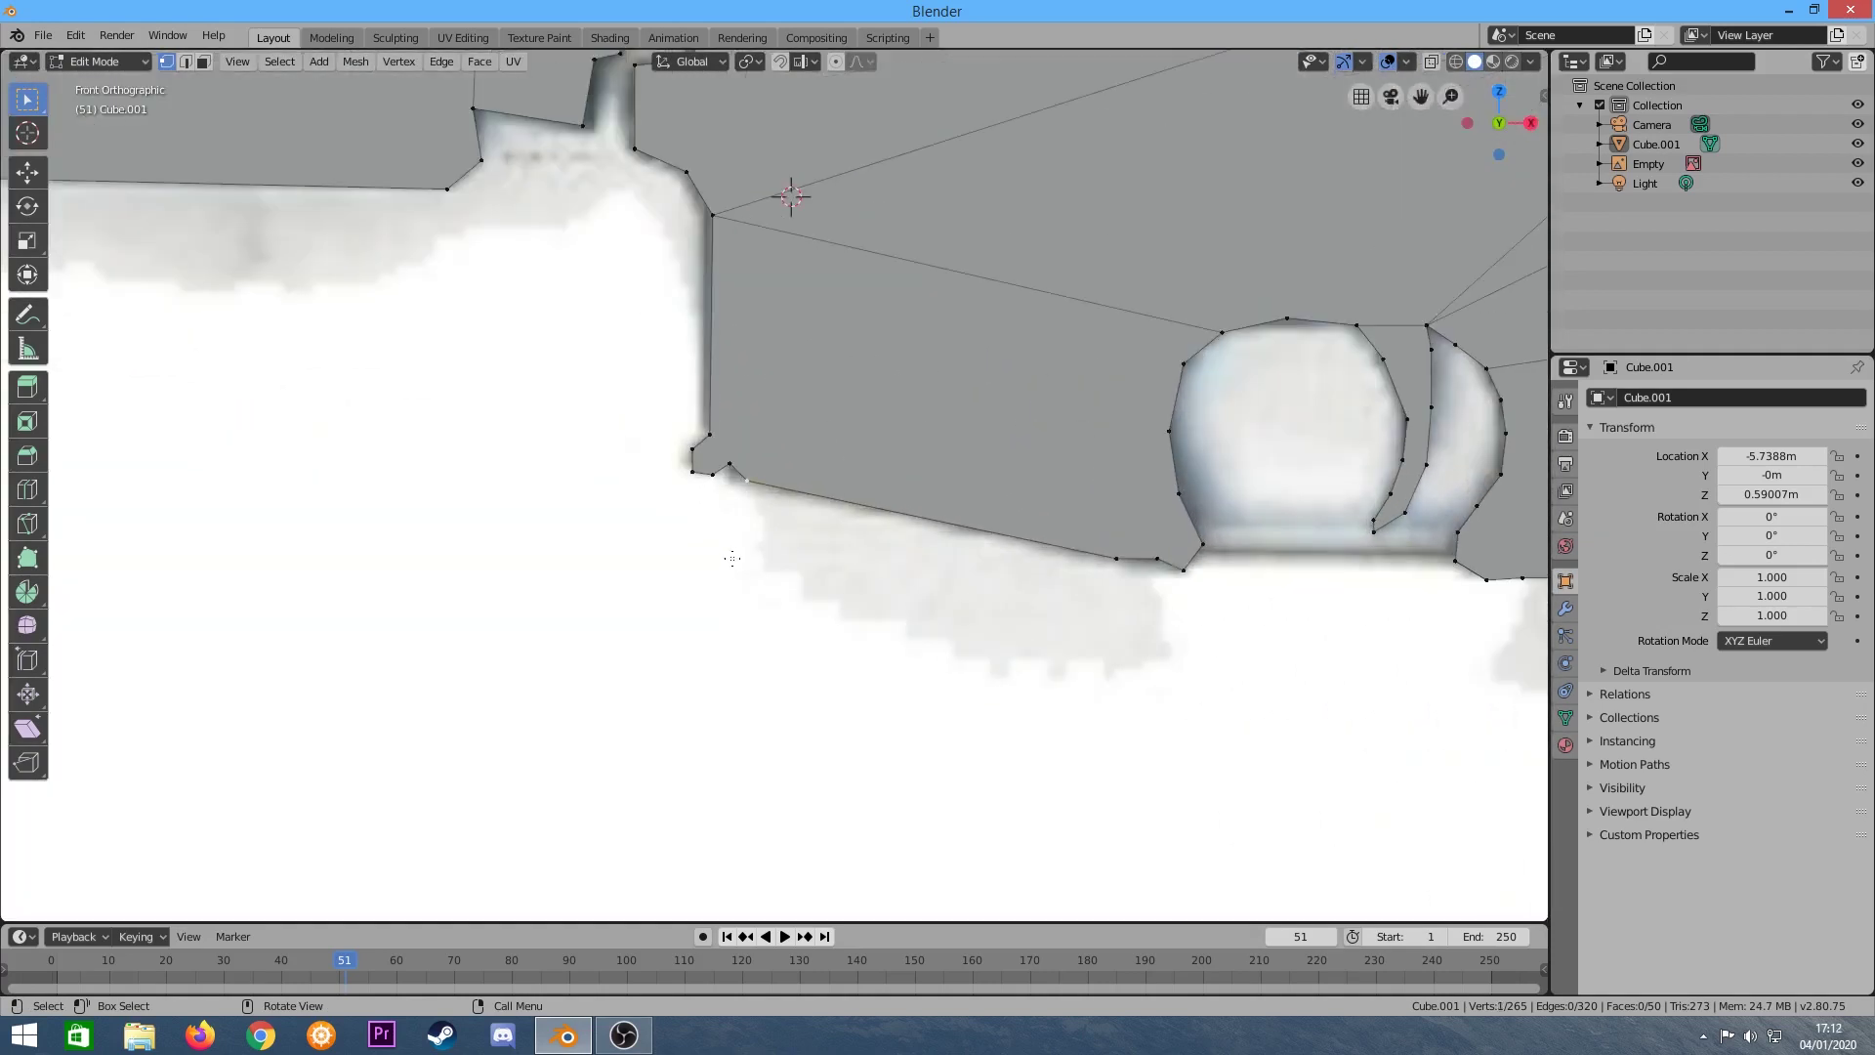
# Extrude new vertices down from the magazine well's front and rear corners to outline the magazine.
pyautogui.click(748, 480)
pyautogui.press('e')
pyautogui.click(664, 699)
pyautogui.scroll(-5, 684, 699)
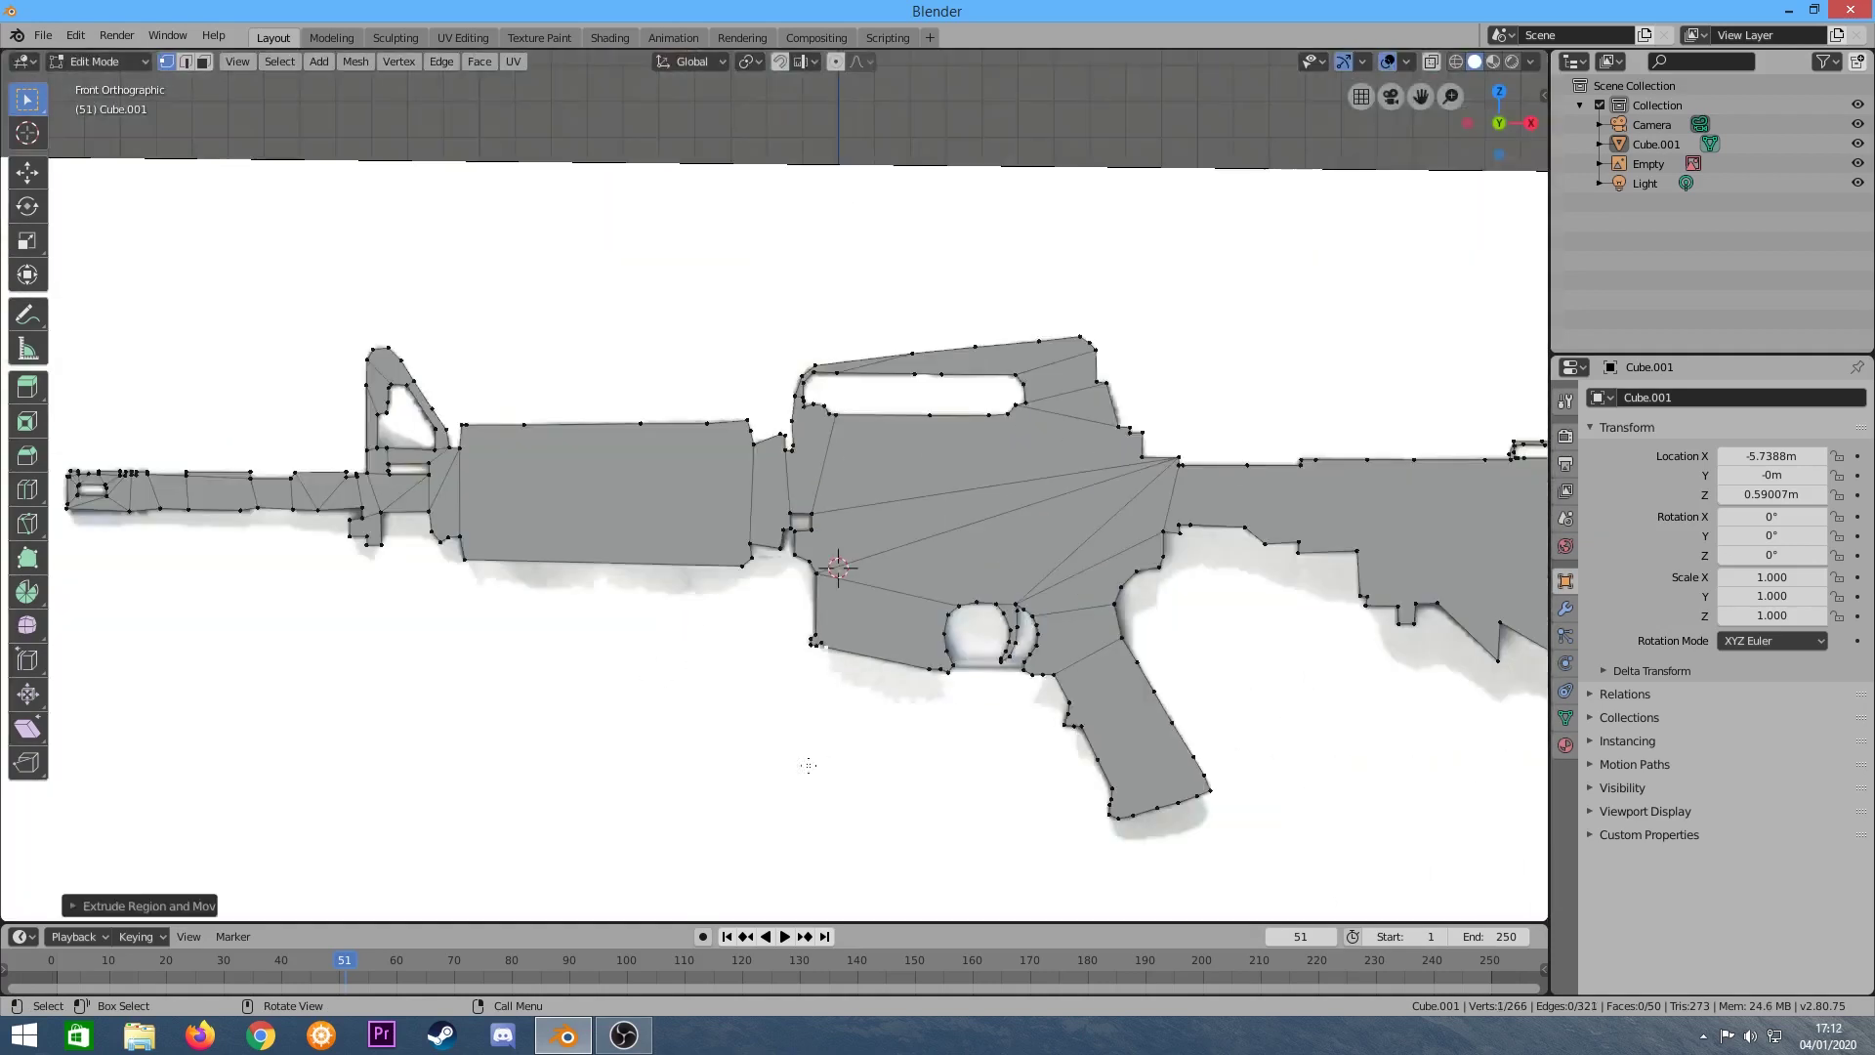
pyautogui.scroll(-3, 807, 851)
pyautogui.scroll(6, 807, 851)
pyautogui.press('e')
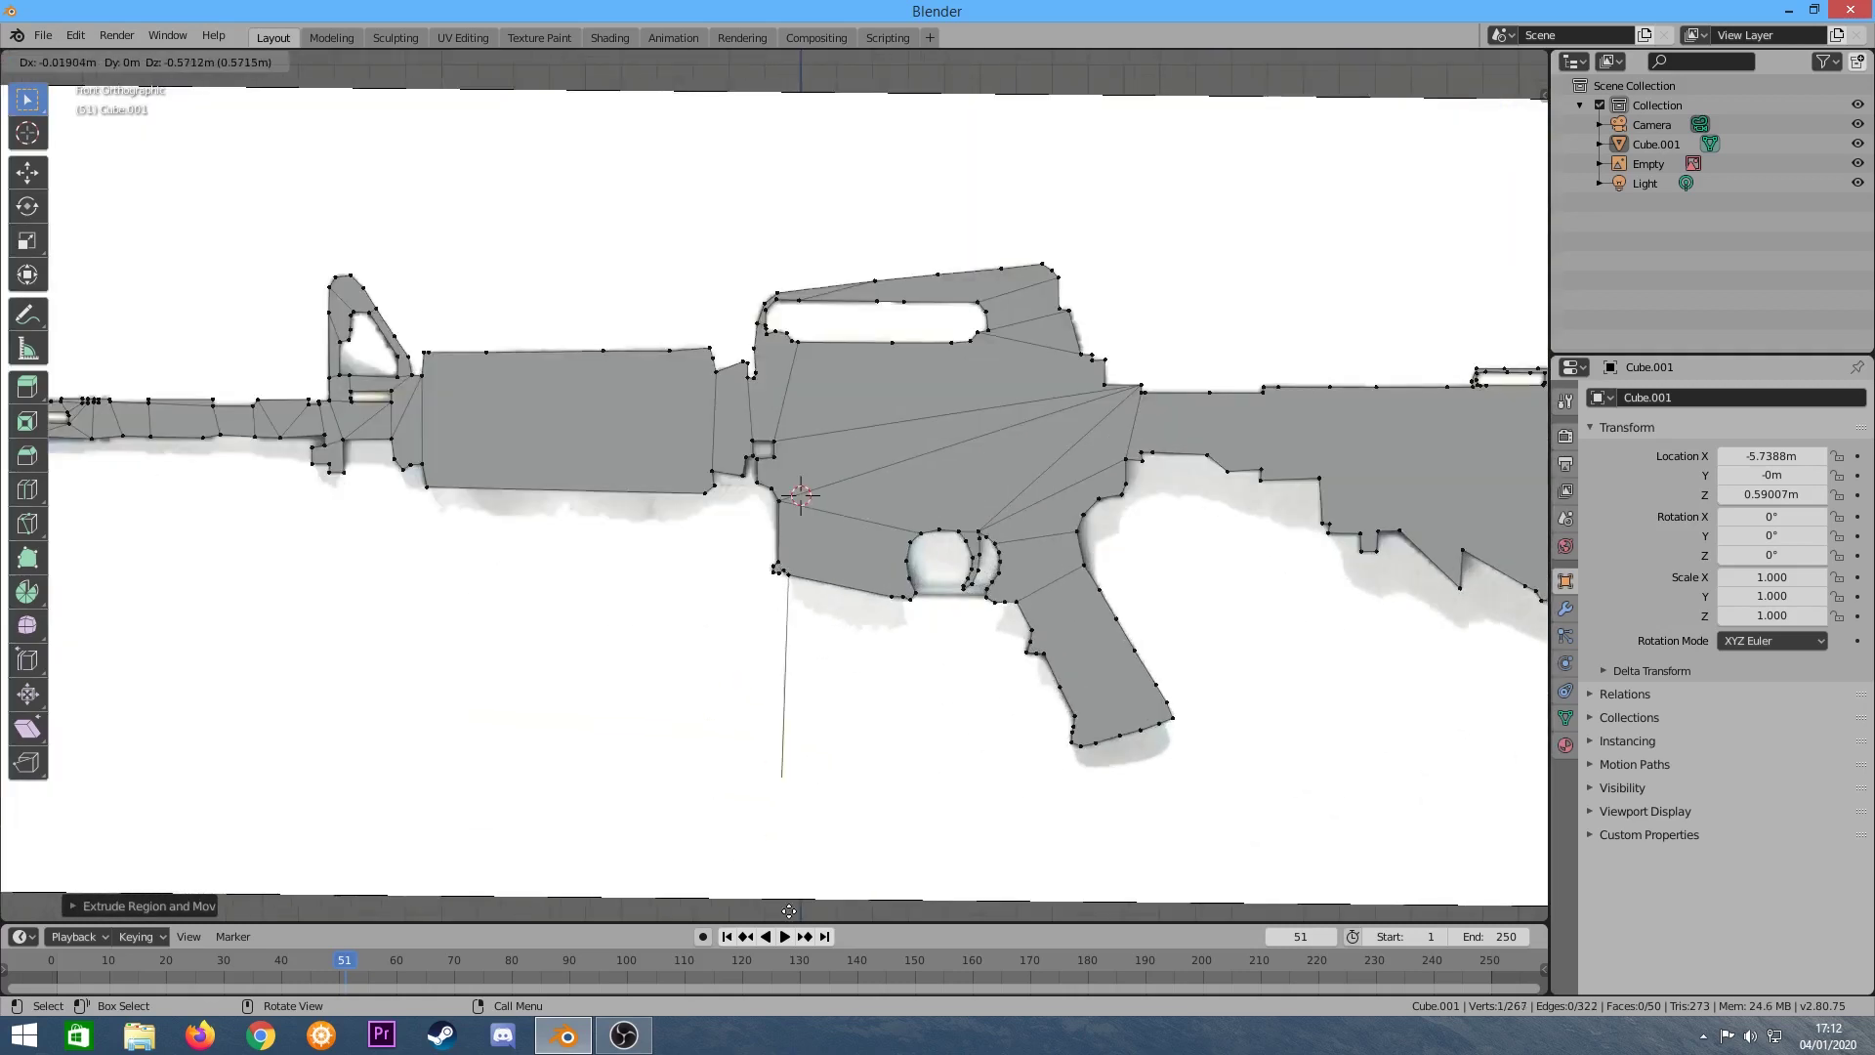
pyautogui.click(778, 879)
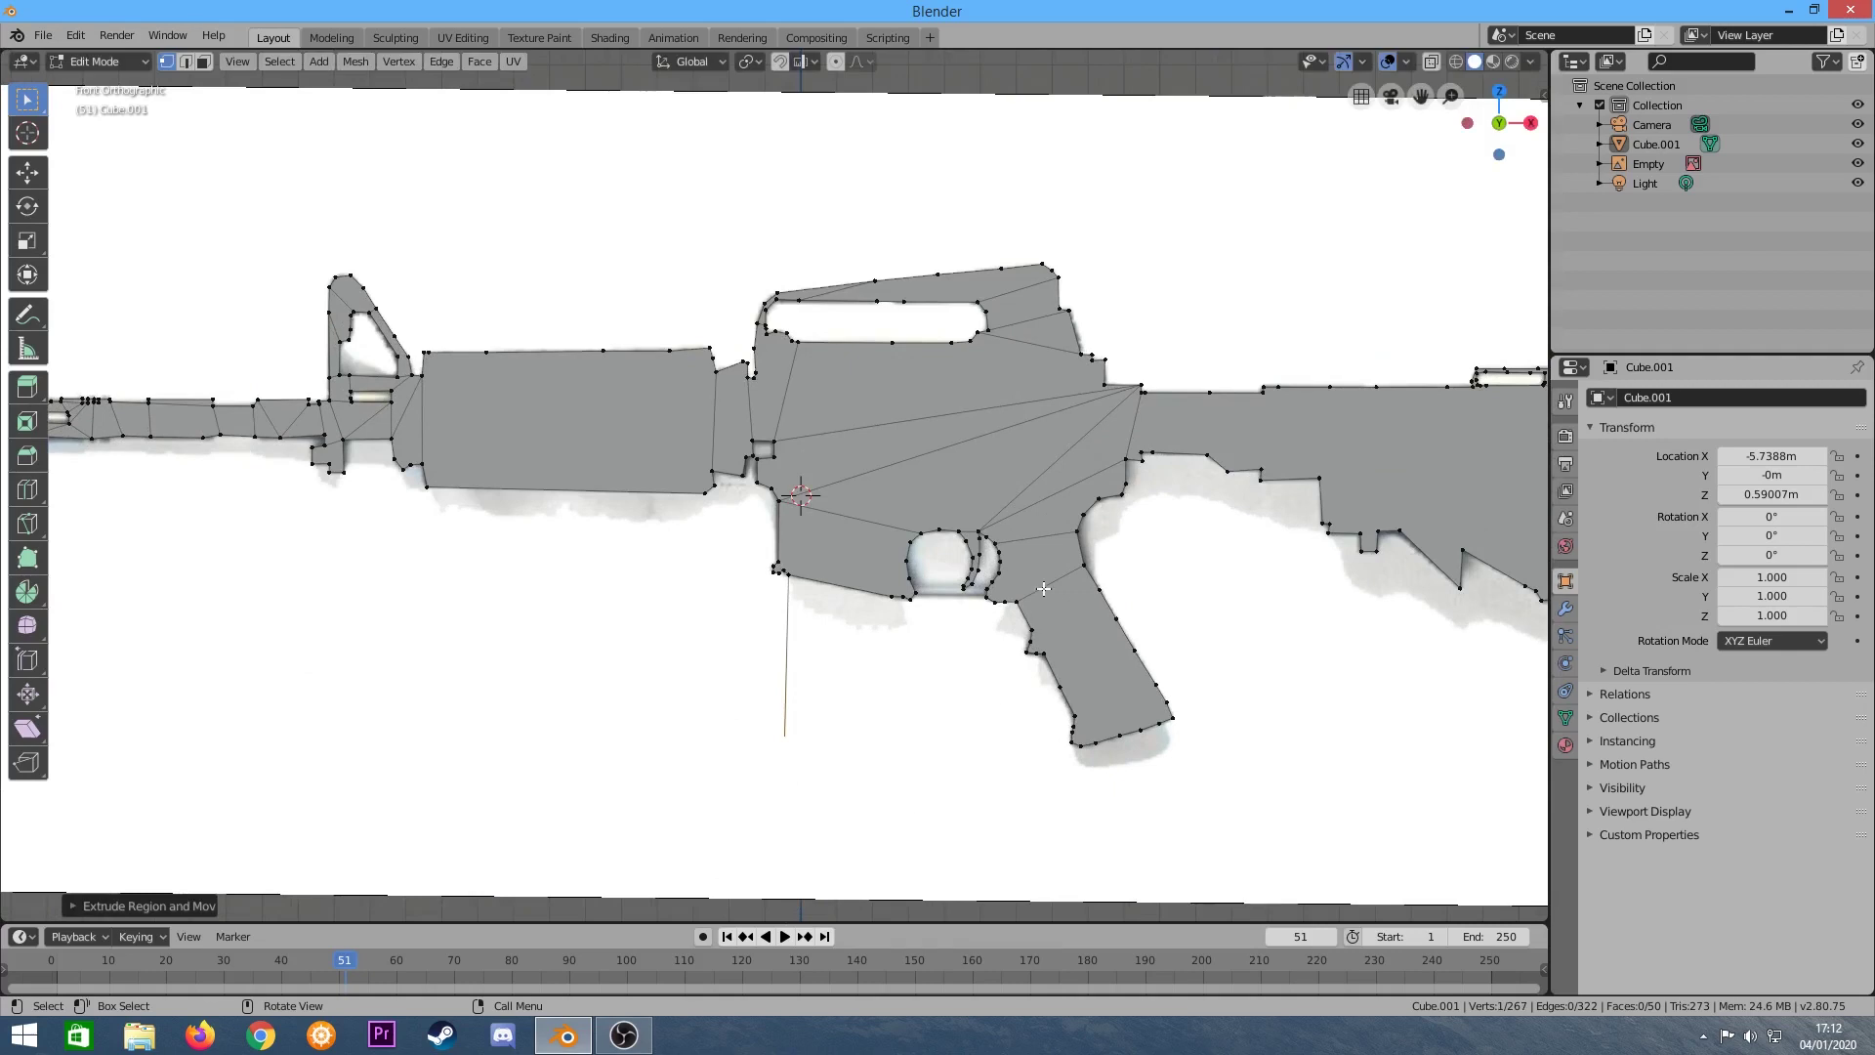
pyautogui.click(892, 593)
pyautogui.press('e')
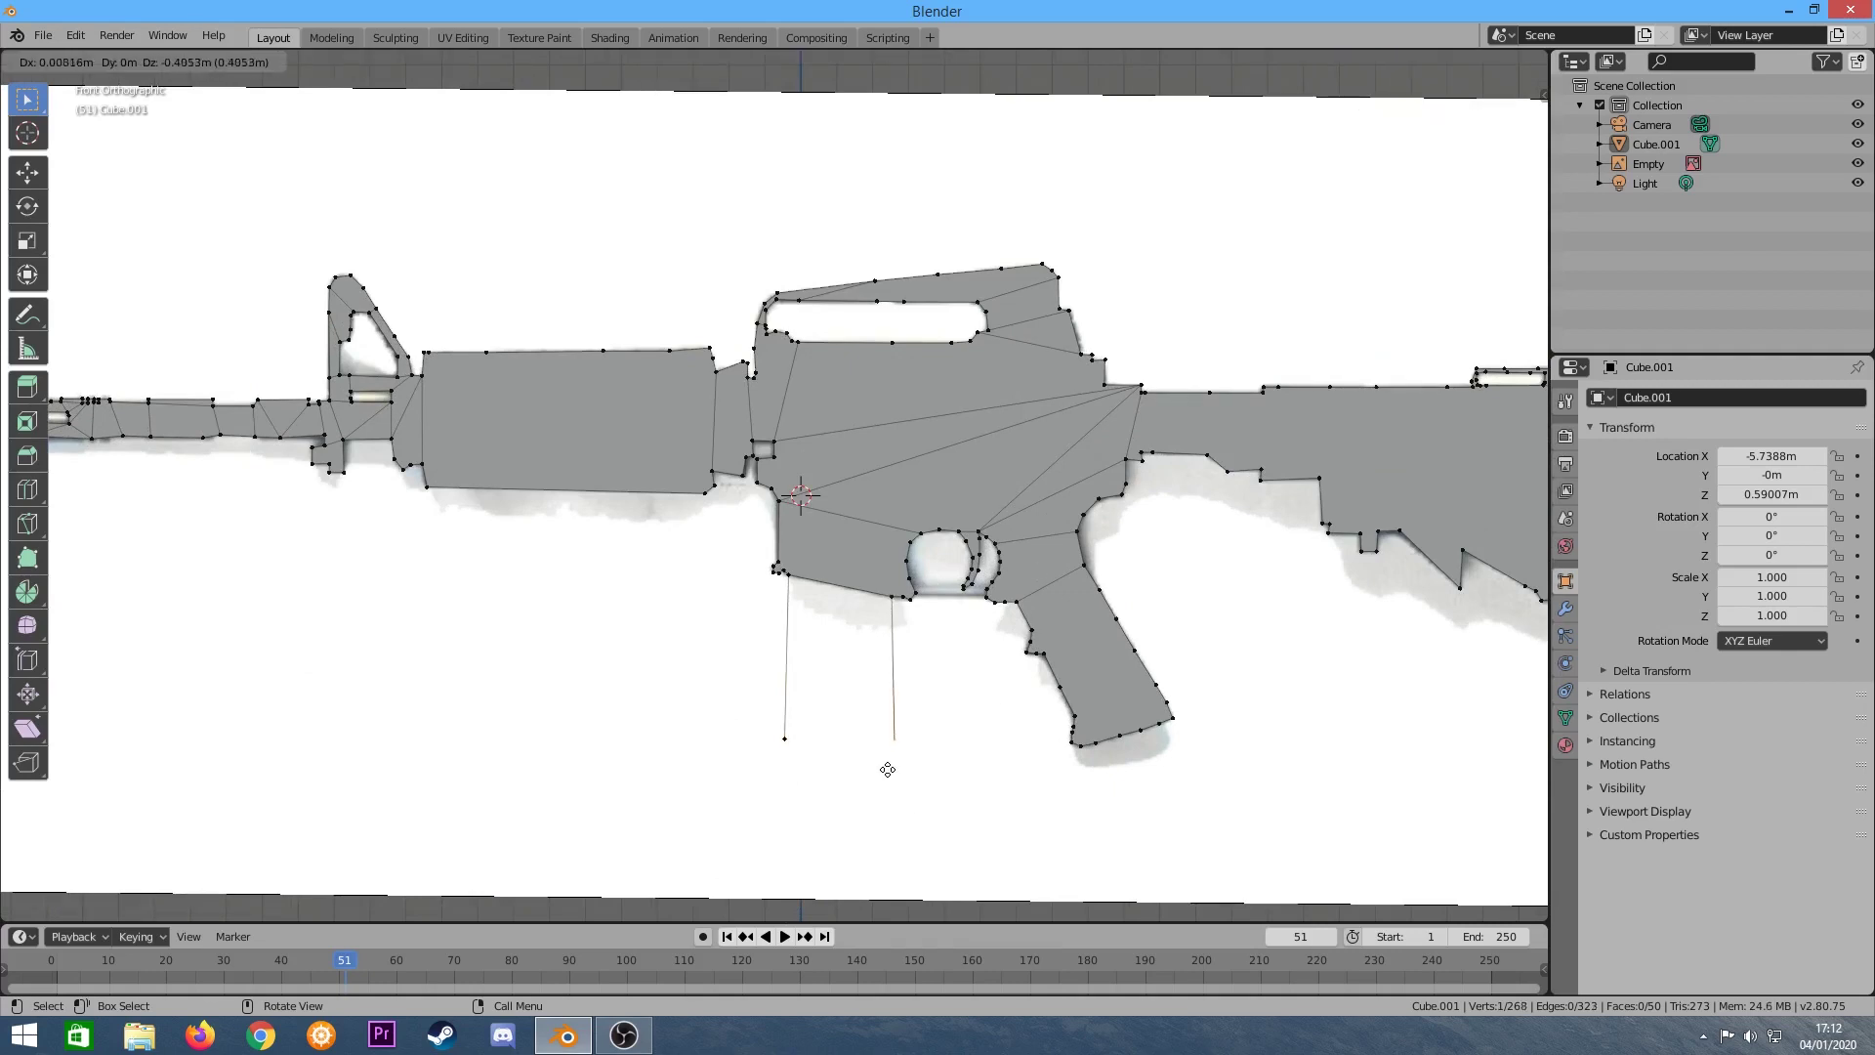
pyautogui.click(887, 774)
pyautogui.press('e')
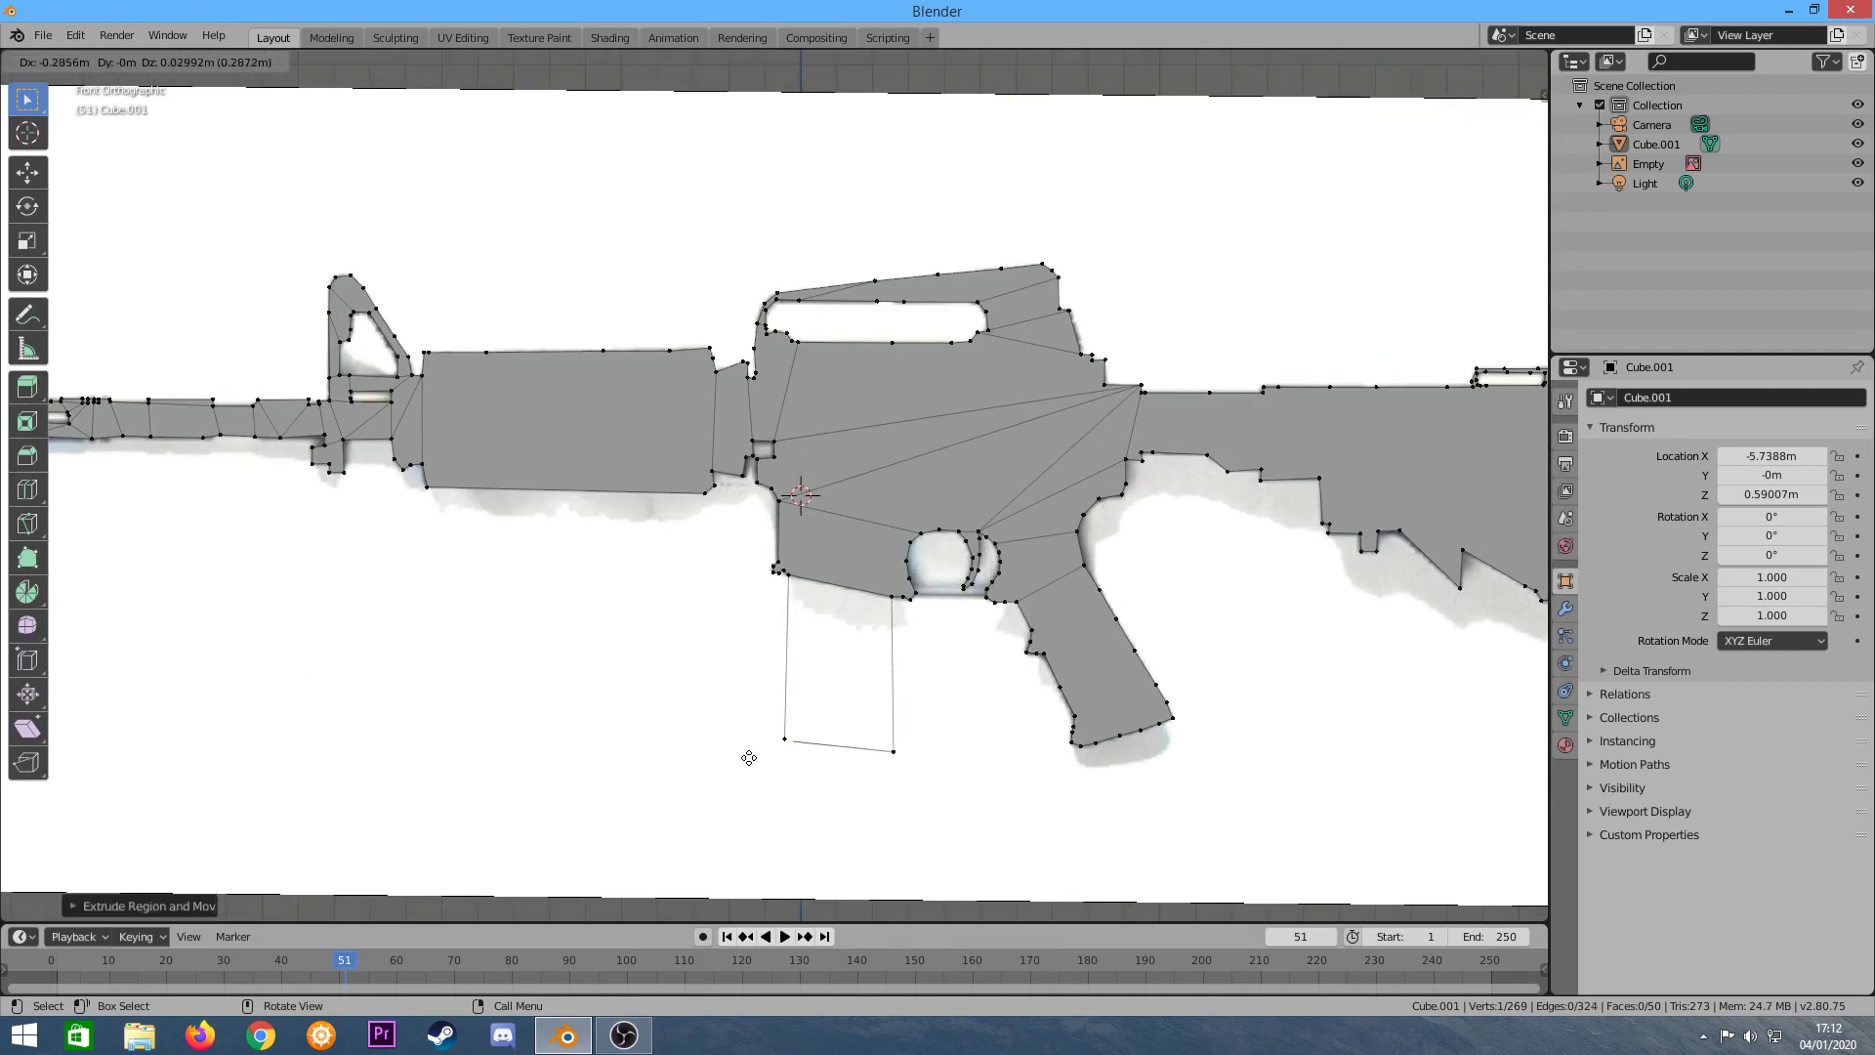
pyautogui.click(771, 748)
pyautogui.keyDown('shift'); pyautogui.click(781, 738); pyautogui.keyUp('shift')
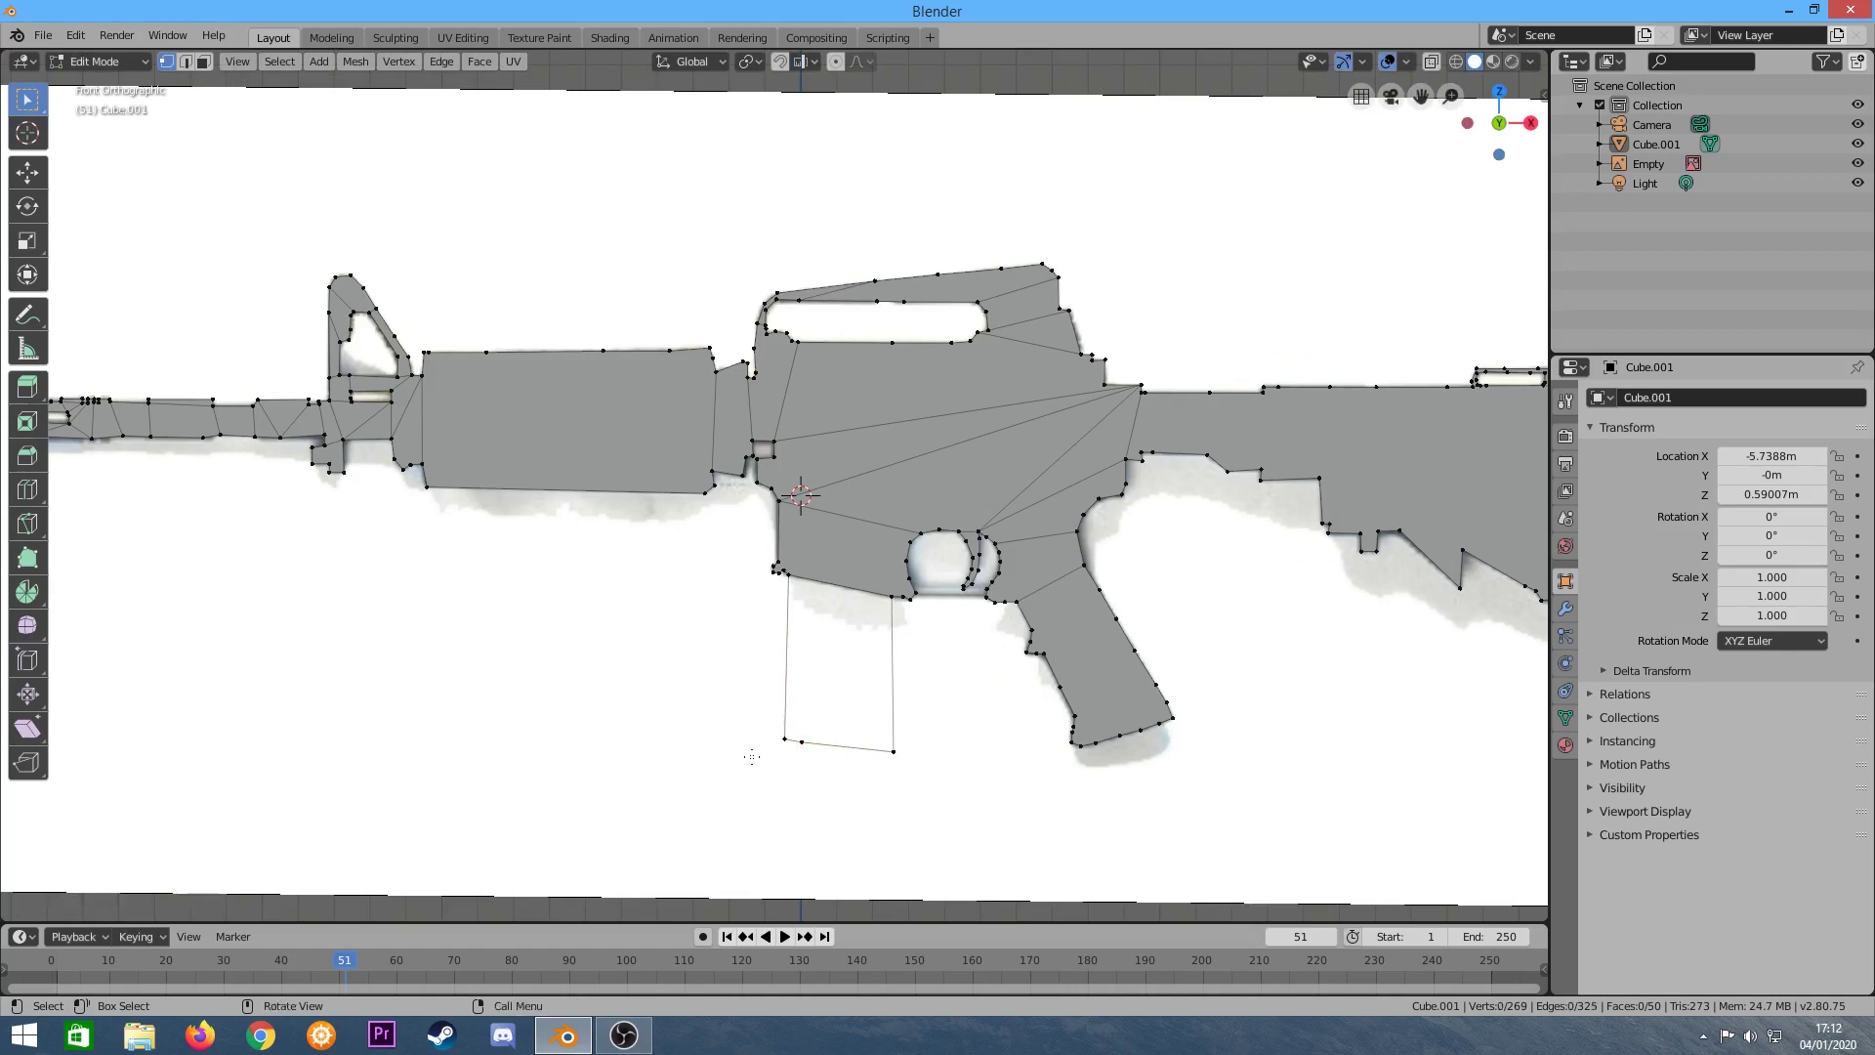
# Move both bottom magazine corners lower to lengthen the magazine.
pyautogui.scroll(3, 772, 757)
pyautogui.click(967, 748)
pyautogui.press('g')
pyautogui.click(977, 824)
pyautogui.click(821, 734)
pyautogui.press('g')
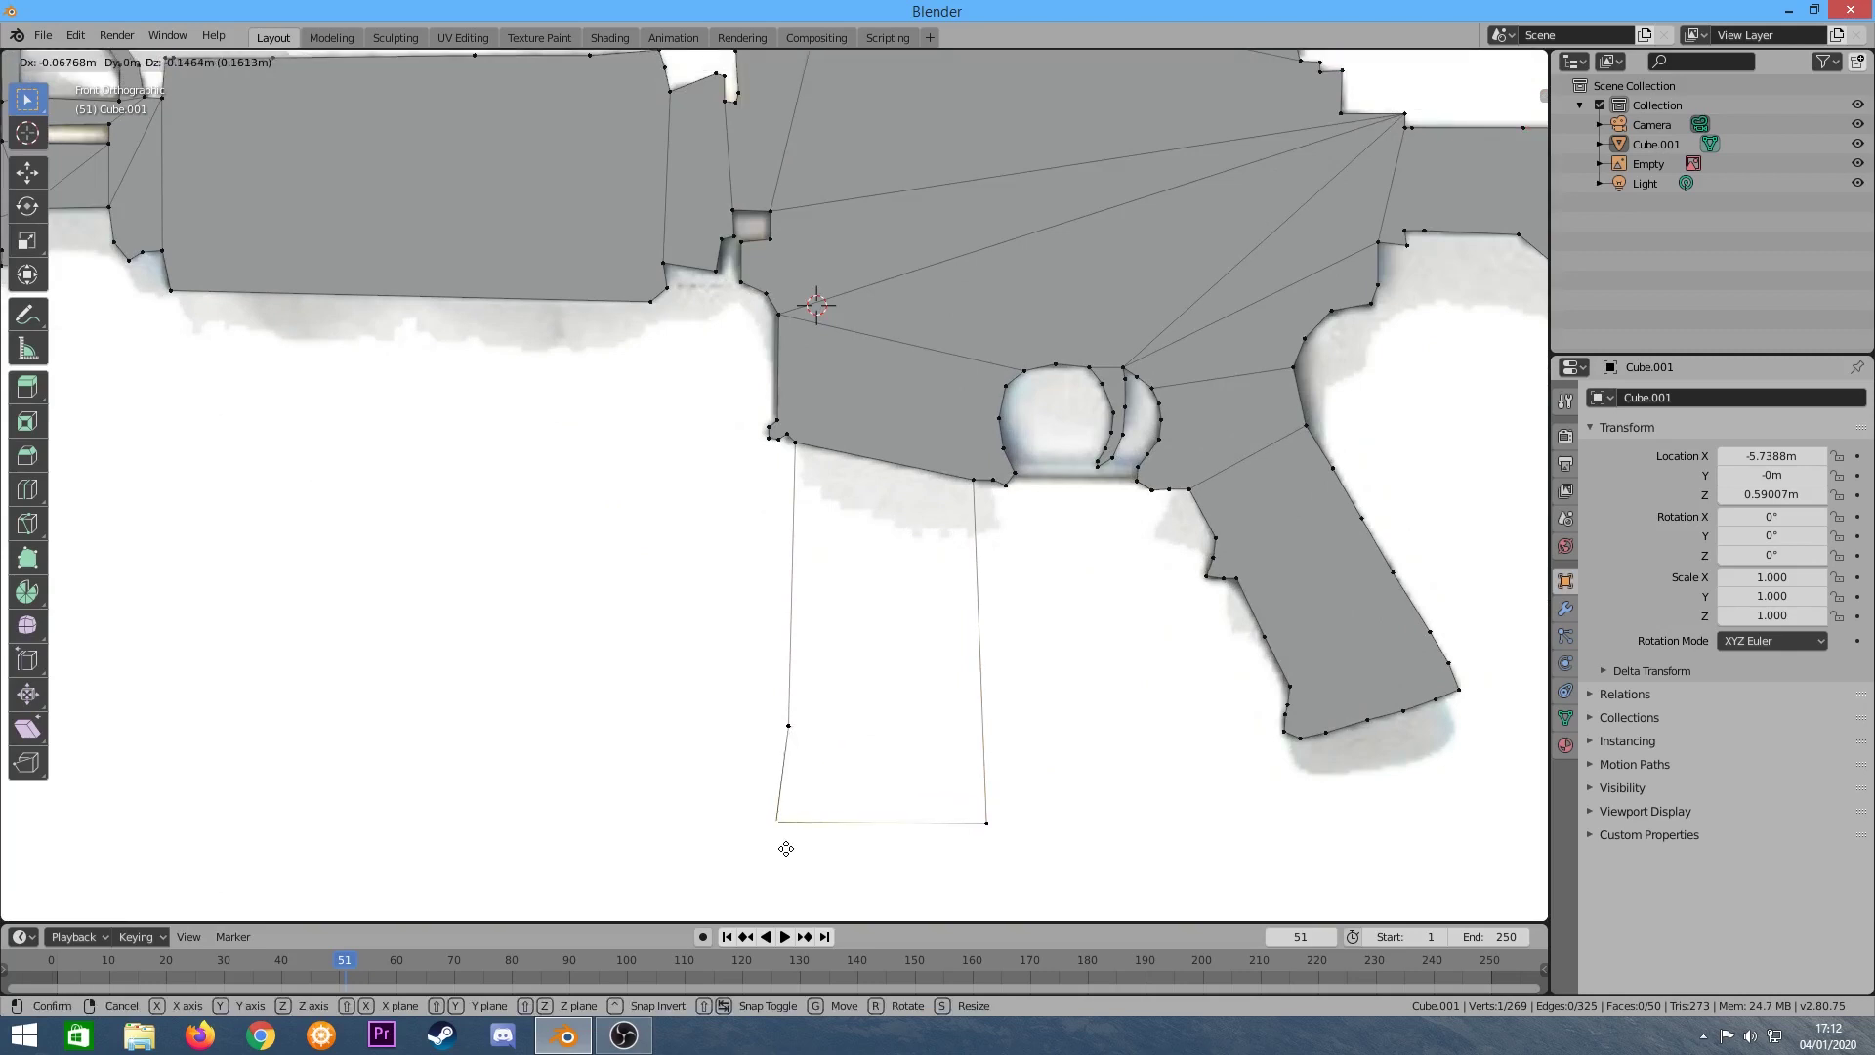
pyautogui.click(793, 850)
# Fill the selected magazine outline with a face, deselect, and orbit into a perspective view.
pyautogui.scroll(-5, 1326, 674)
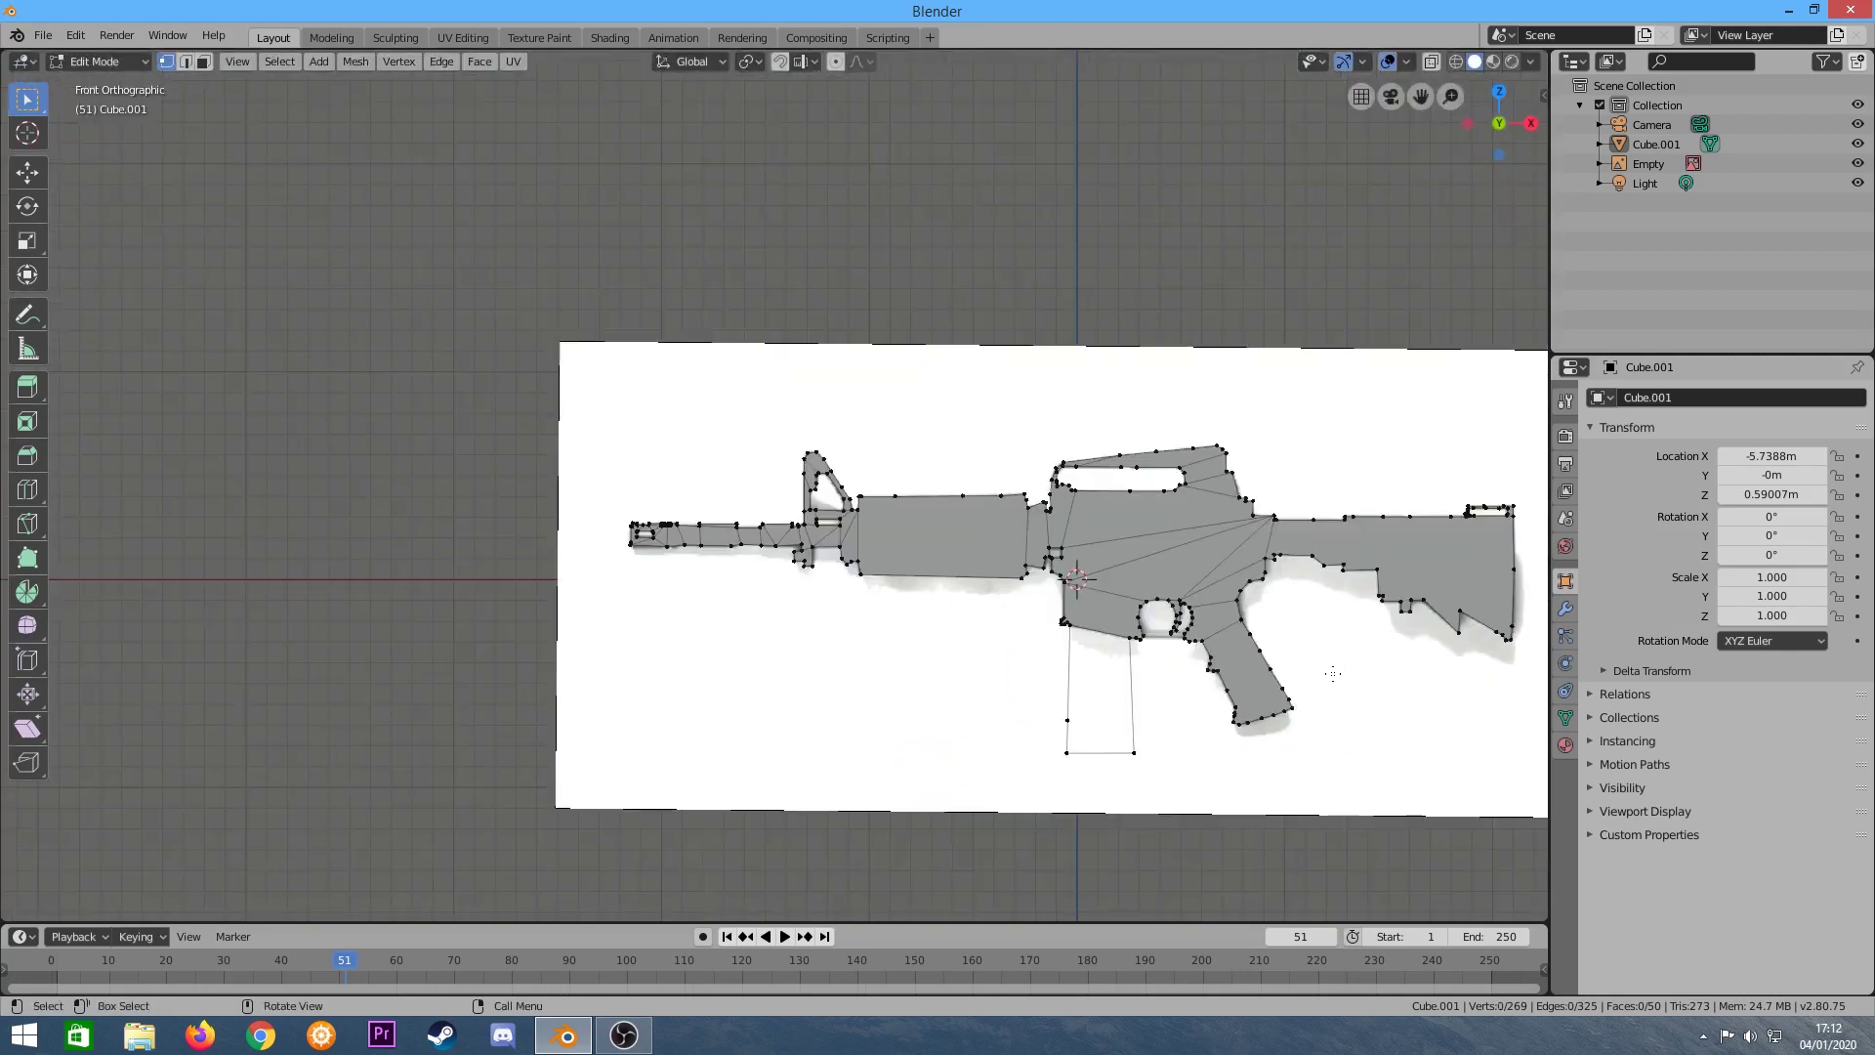
pyautogui.scroll(2, 1094, 615)
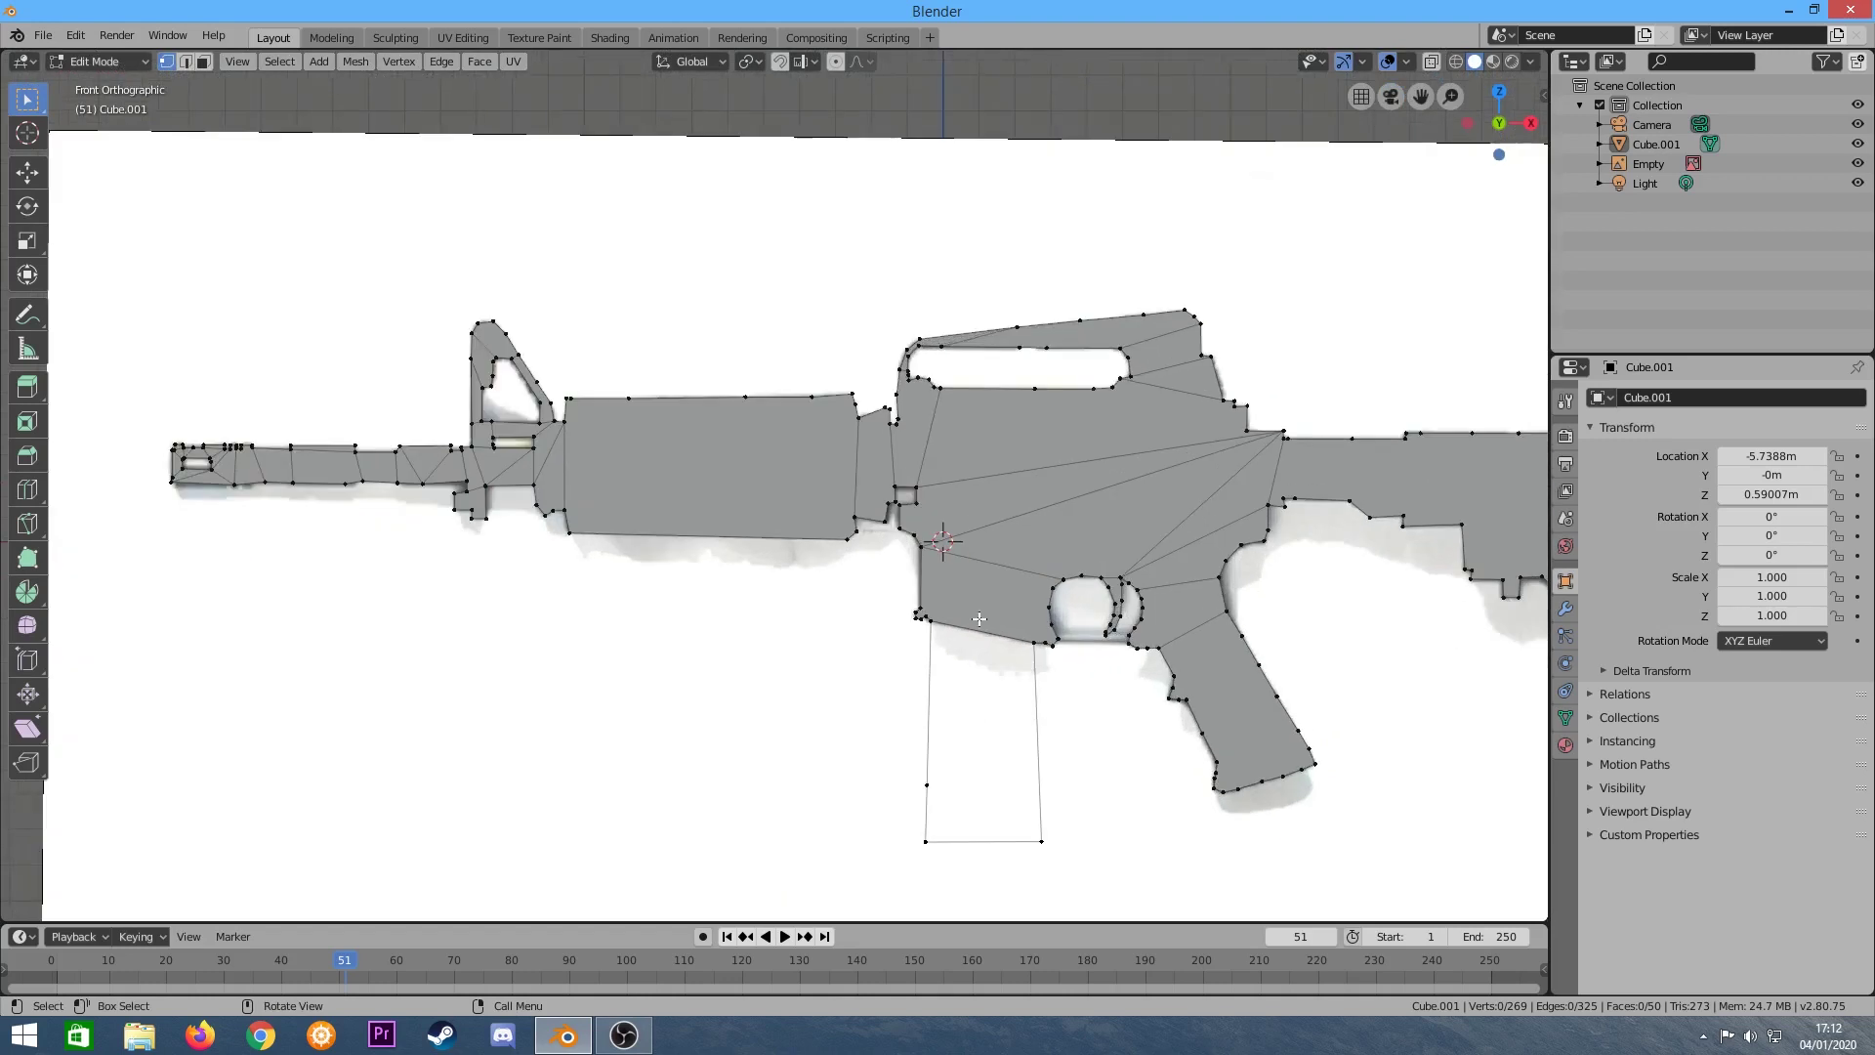
pyautogui.scroll(2, 1036, 606)
pyautogui.scroll(3, 988, 596)
pyautogui.keyDown('shift'); pyautogui.click(1204, 636); pyautogui.keyUp('shift')
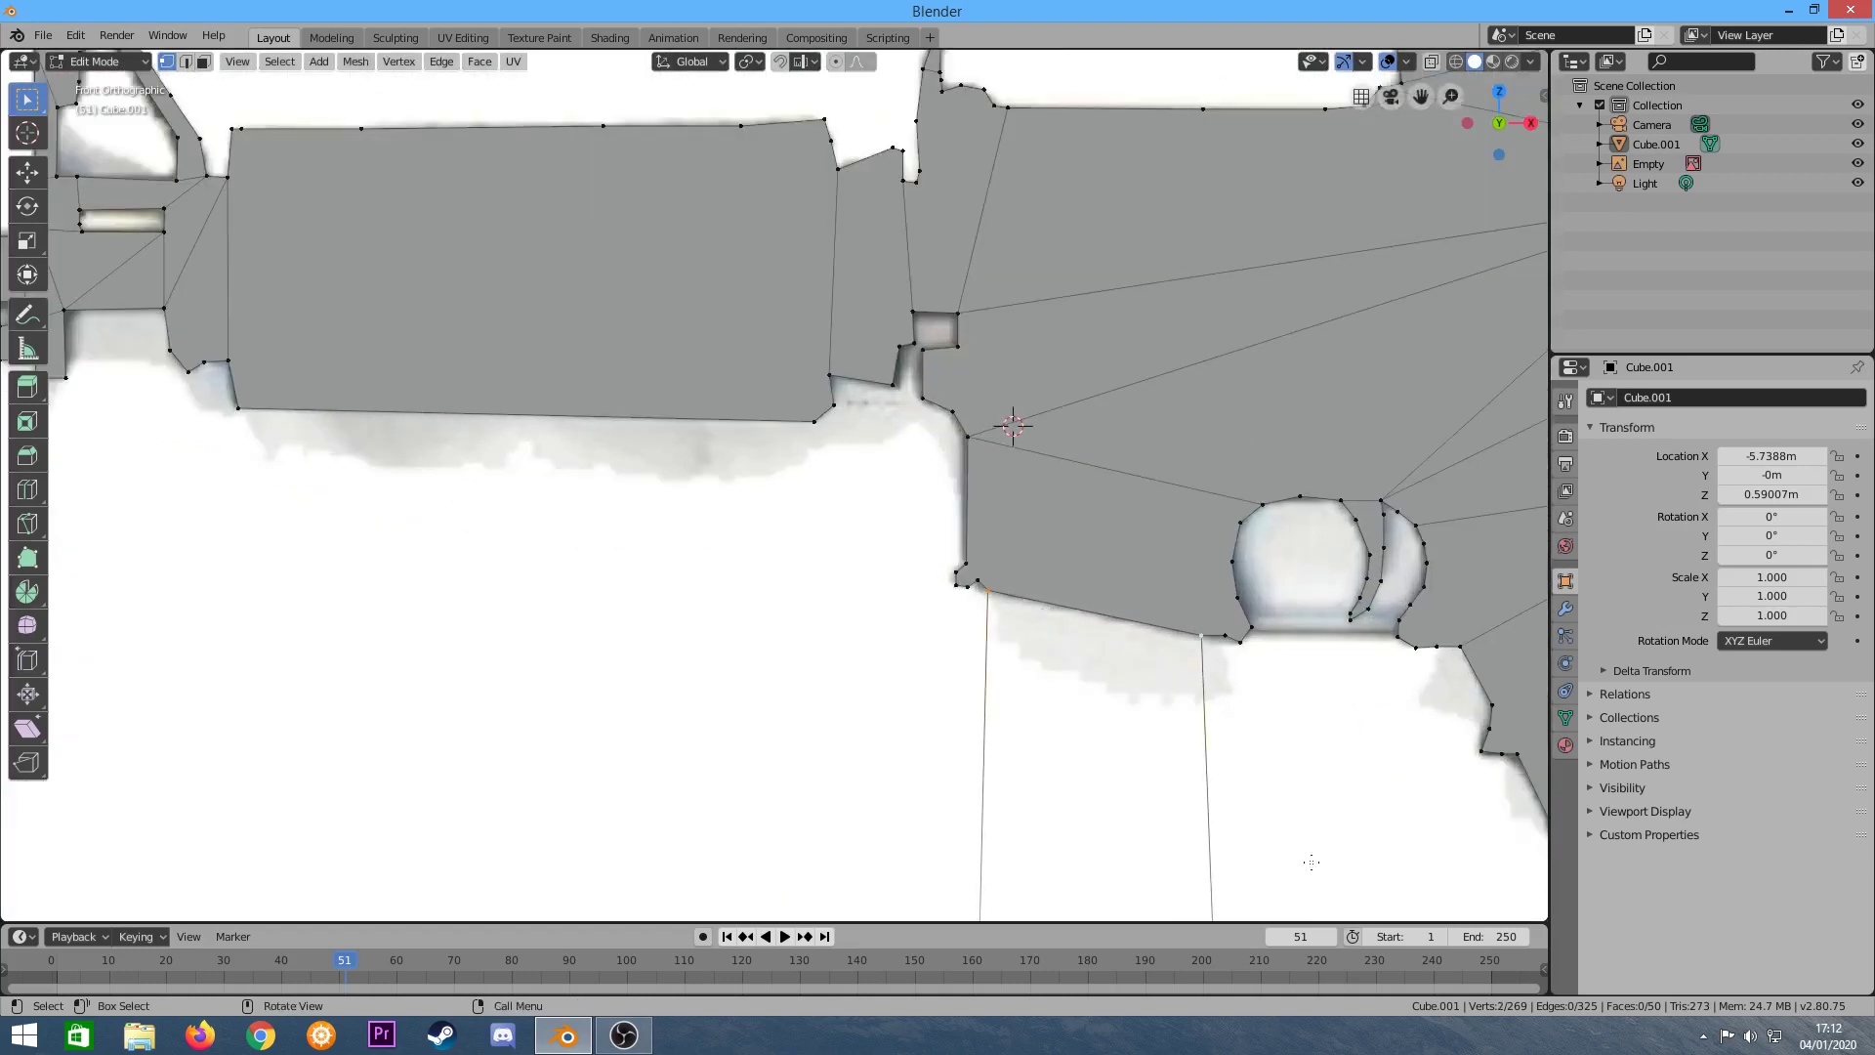
pyautogui.scroll(-5, 1228, 821)
pyautogui.scroll(2, 968, 294)
pyautogui.scroll(2, 968, 294)
pyautogui.scroll(2, 968, 294)
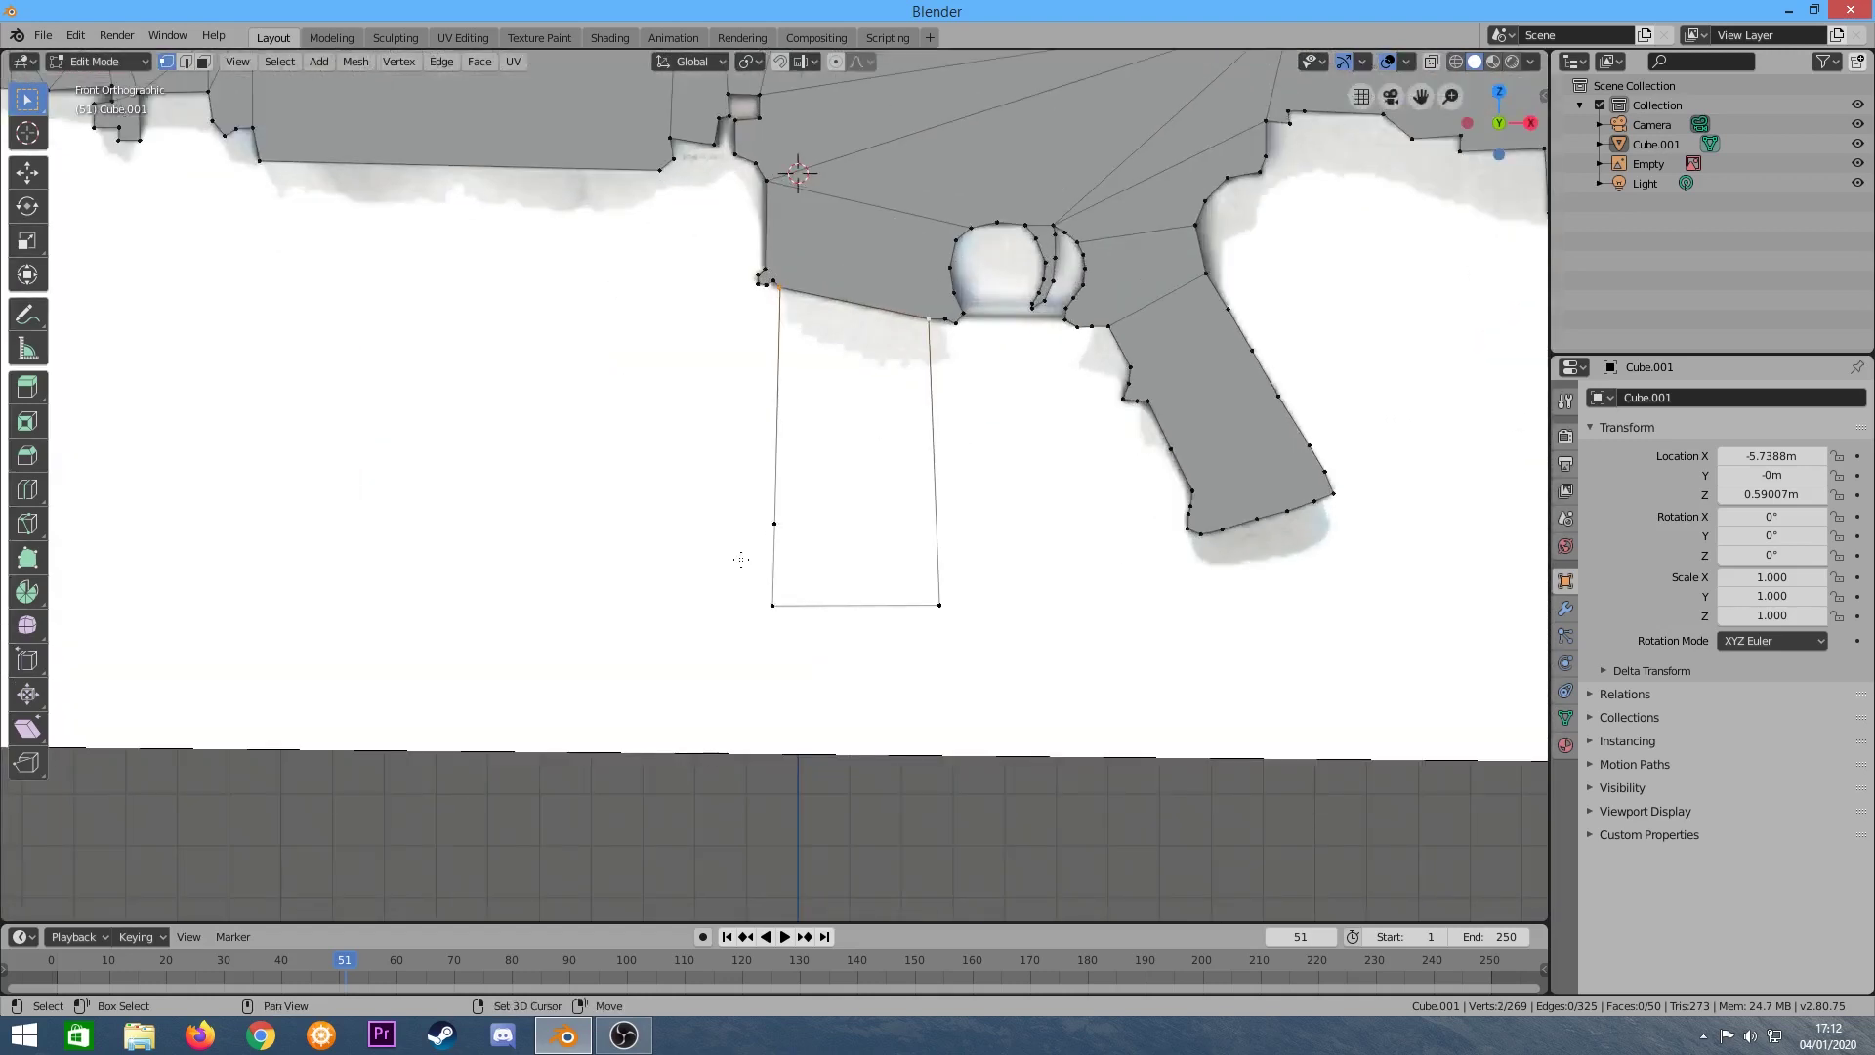
pyautogui.press('f')
pyautogui.hotkey('alt', 'a')
pyautogui.scroll(-3, 769, 300)
pyautogui.scroll(-3, 769, 300)
pyautogui.moveTo(769, 300)
pyautogui.mouseDown(button='middle')
pyautogui.moveTo(1273, 305)
pyautogui.moveTo(1113, 314)
pyautogui.moveTo(1255, 316)
pyautogui.moveTo(980, 431)
pyautogui.moveTo(1340, 449)
pyautogui.moveTo(1221, 420)
pyautogui.mouseUp(button='middle')
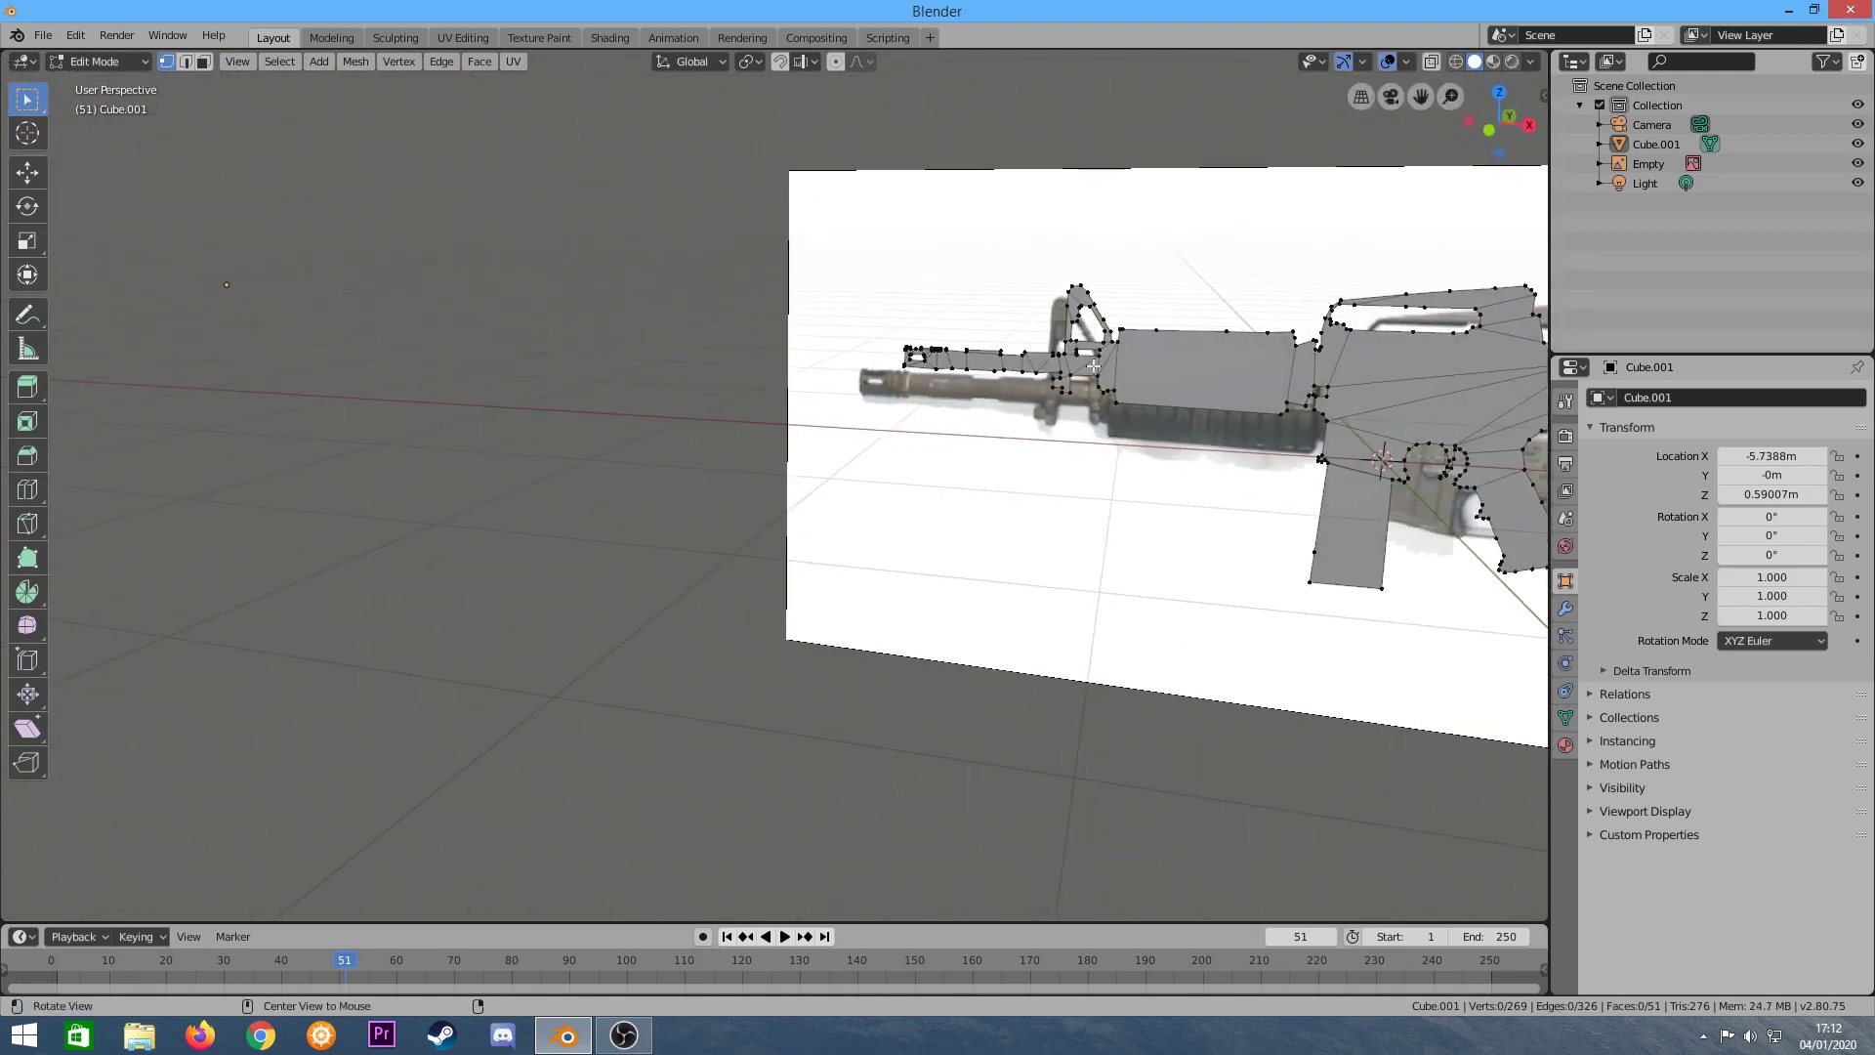
pyautogui.click(98, 61)
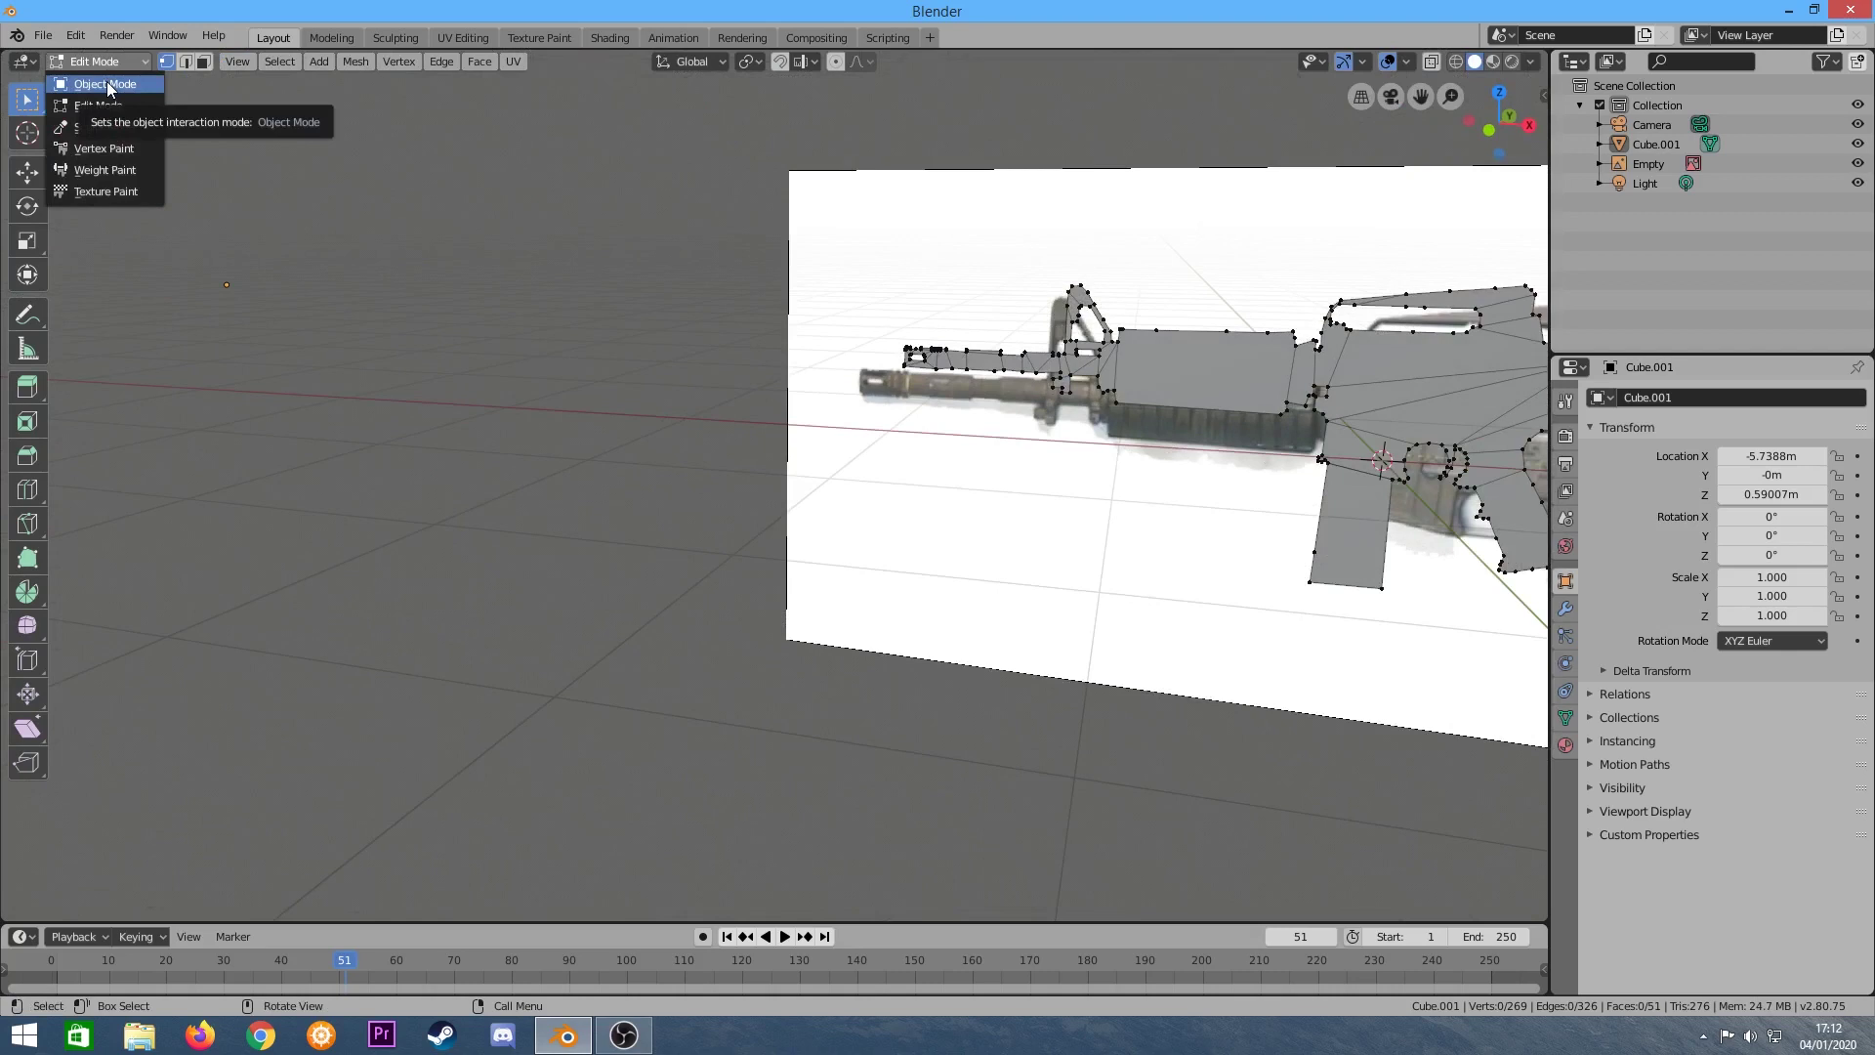
# In Object Mode, move the rifle mesh up above the reference image.
pyautogui.click(108, 84)
pyautogui.scroll(-3, 668, 326)
pyautogui.scroll(2, 818, 393)
pyautogui.scroll(2, 818, 393)
pyautogui.click(819, 393)
pyautogui.scroll(-4, 836, 426)
pyautogui.press('g')
pyautogui.click(1117, 326)
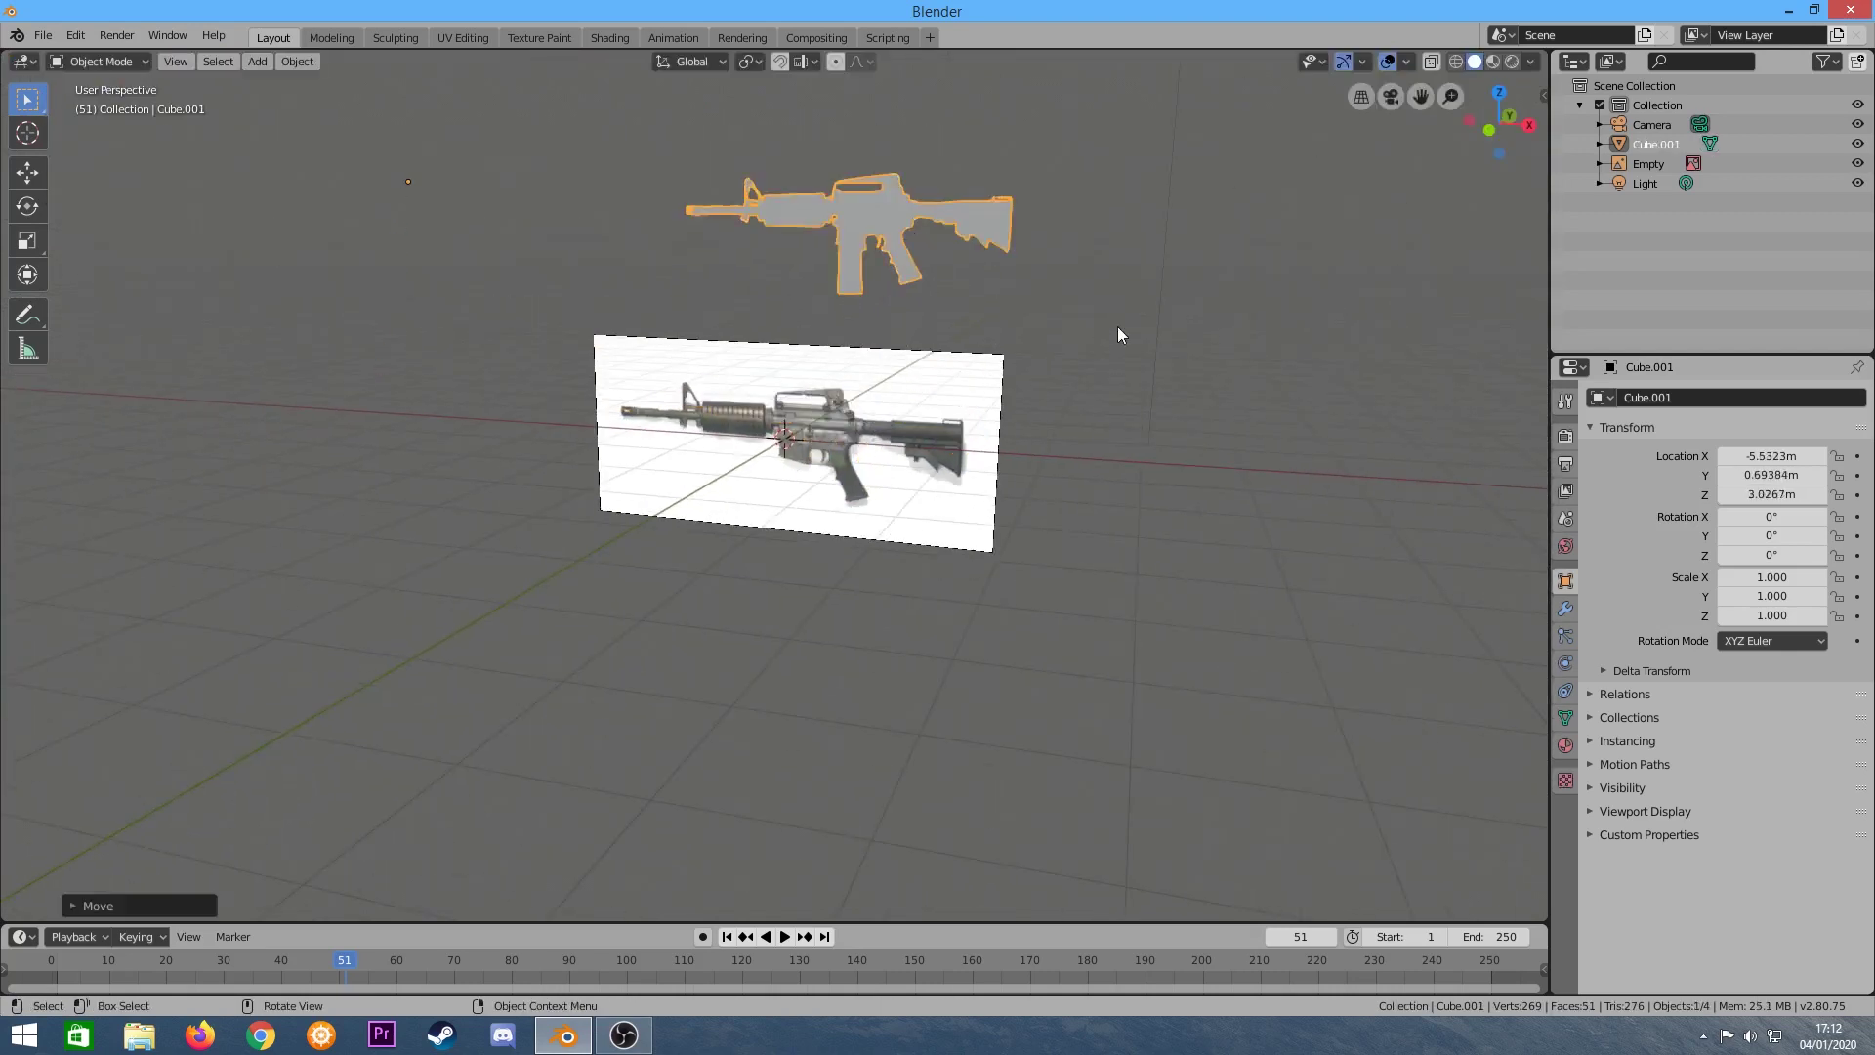
# Reselect the rifle mesh and orbit around it to frame the silhouette.
pyautogui.click(1006, 313)
pyautogui.scroll(3, 1006, 303)
pyautogui.scroll(2, 957, 280)
pyautogui.moveTo(970, 285)
pyautogui.mouseDown(button='middle')
pyautogui.moveTo(758, 113)
pyautogui.moveTo(1402, 502)
pyautogui.moveTo(1338, 514)
pyautogui.mouseUp(button='middle')
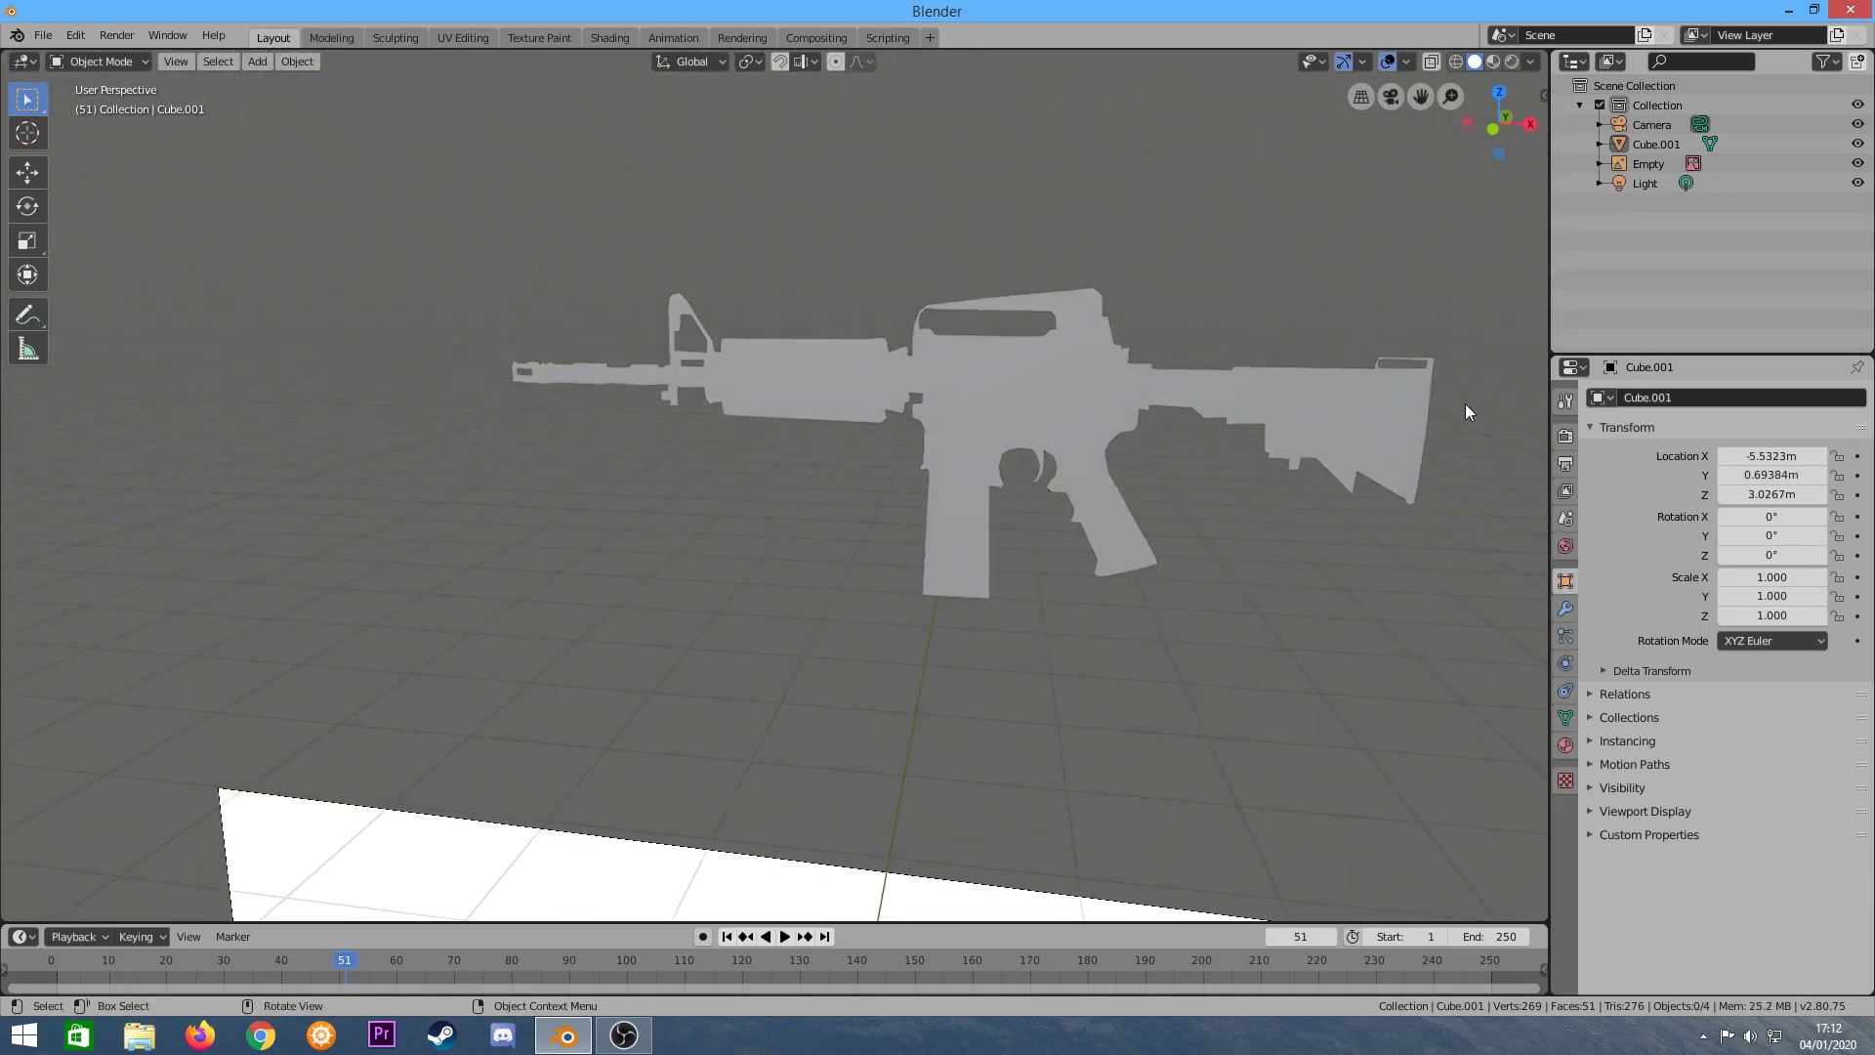
pyautogui.click(1065, 360)
pyautogui.moveTo(932, 680)
pyautogui.mouseDown(button='middle')
pyautogui.moveTo(1327, 703)
pyautogui.moveTo(1336, 672)
pyautogui.moveTo(1001, 636)
pyautogui.moveTo(976, 720)
pyautogui.moveTo(872, 558)
pyautogui.moveTo(1009, 593)
pyautogui.moveTo(638, 418)
pyautogui.moveTo(502, 523)
pyautogui.moveTo(549, 444)
pyautogui.moveTo(565, 492)
pyautogui.moveTo(385, 456)
pyautogui.mouseUp(button='middle')
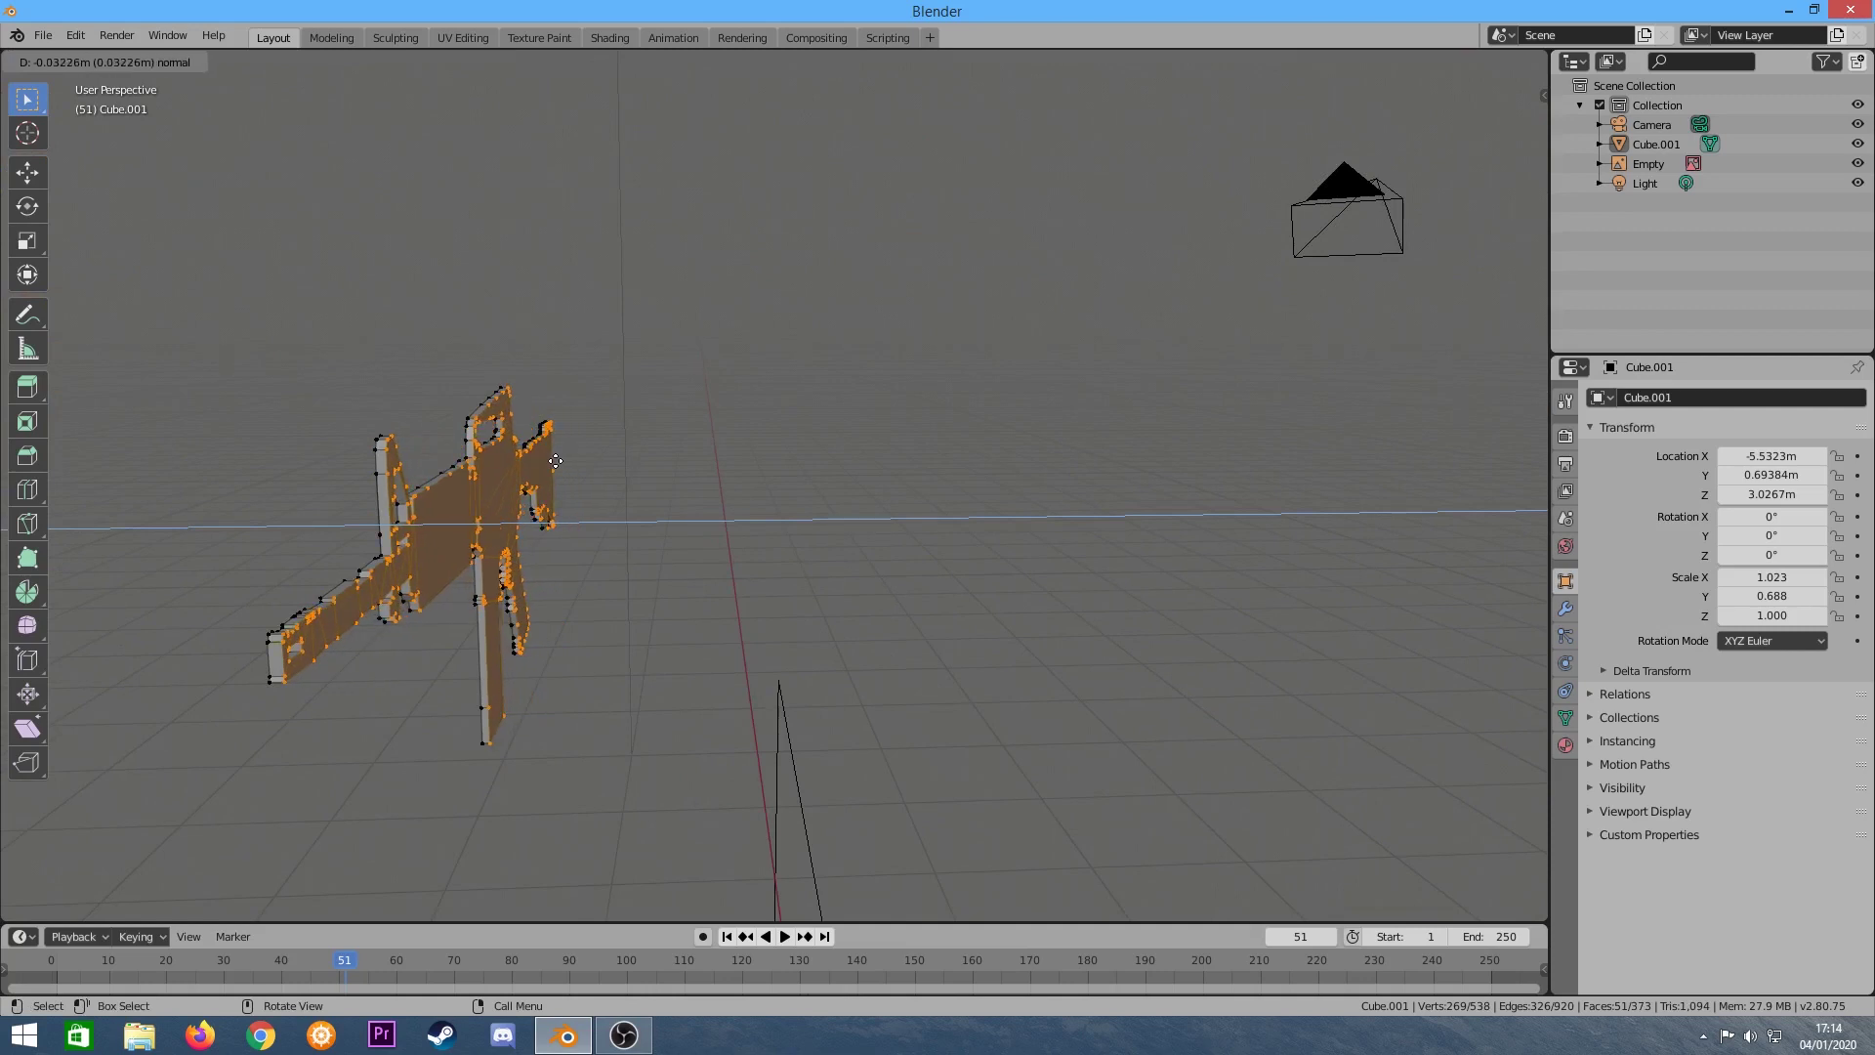
# Confirm the extrusion thickness, deselect, view through the camera, and return to Object Mode.
pyautogui.click(556, 461)
pyautogui.hotkey('alt', 'a')
pyautogui.moveTo(649, 423)
pyautogui.mouseDown(button='middle')
pyautogui.moveTo(800, 489)
pyautogui.moveTo(599, 486)
pyautogui.moveTo(869, 526)
pyautogui.moveTo(360, 441)
pyautogui.mouseUp(button='middle')
pyautogui.scroll(4, 852, 519)
pyautogui.scroll(-4, 852, 519)
pyautogui.press('KP_0')
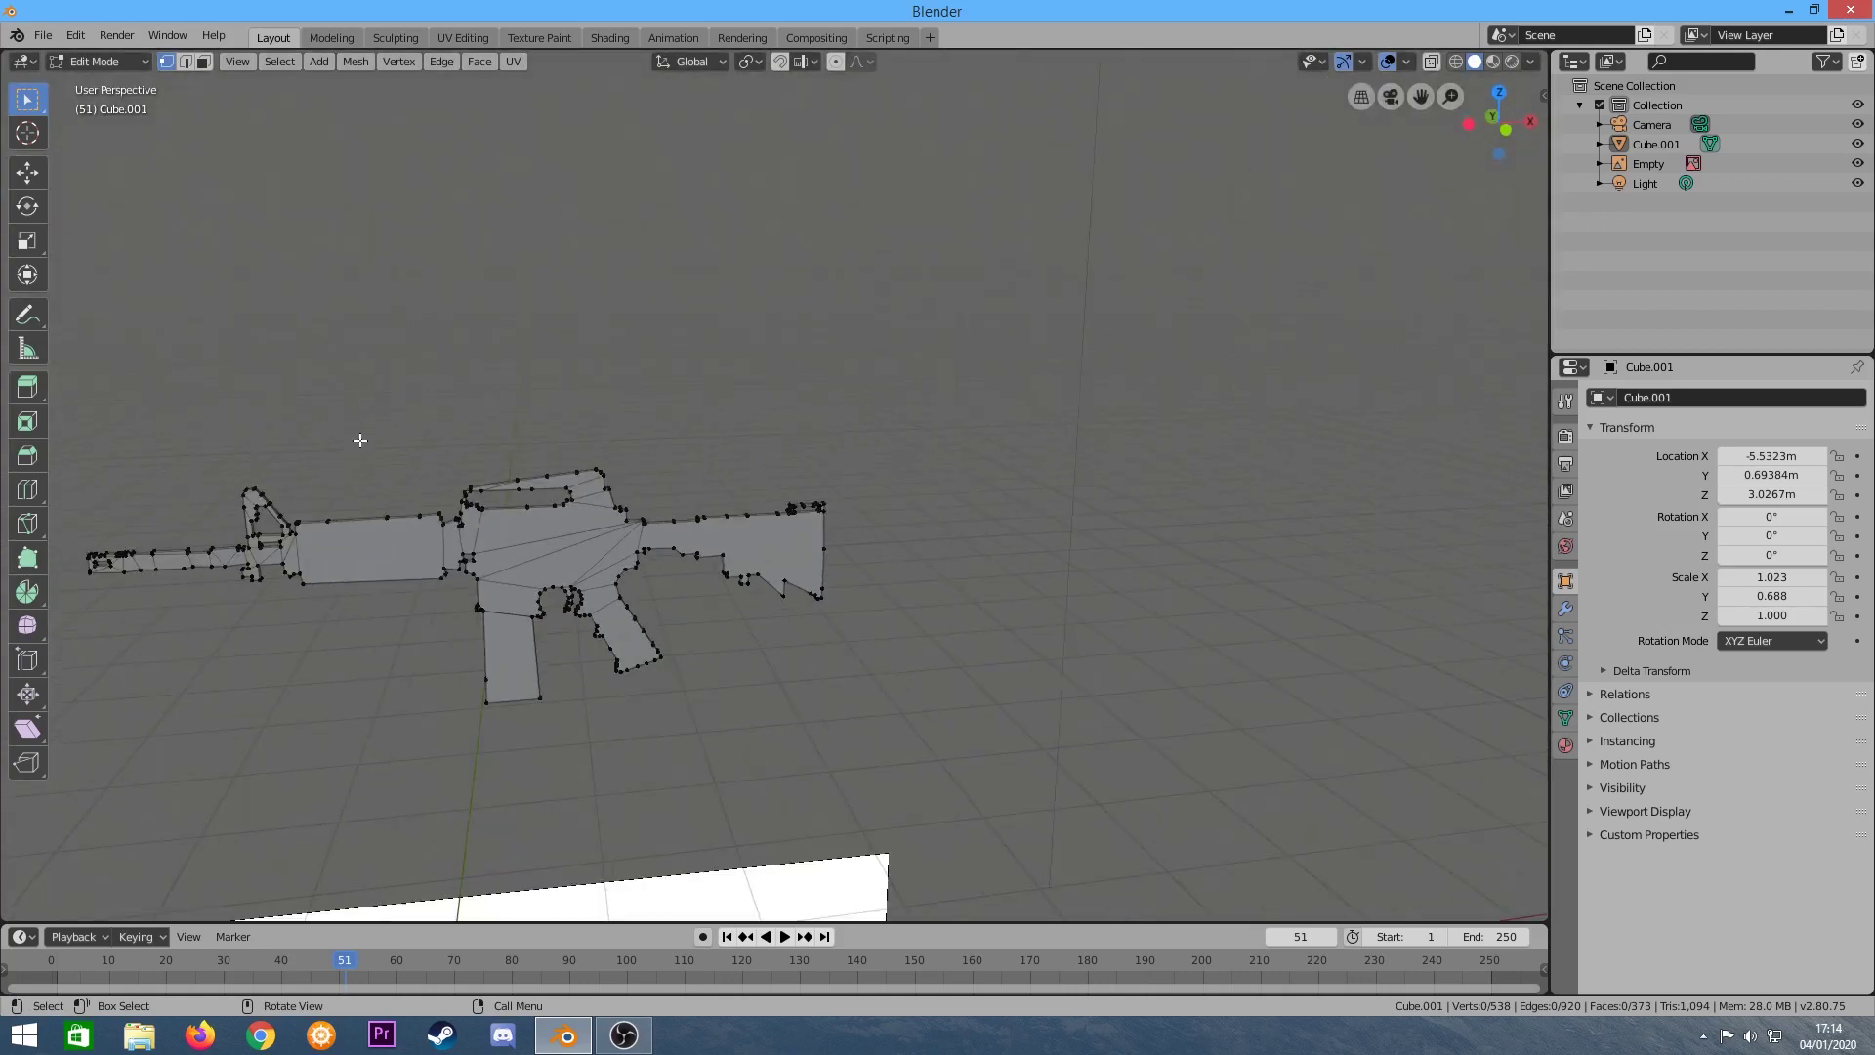
pyautogui.click(98, 61)
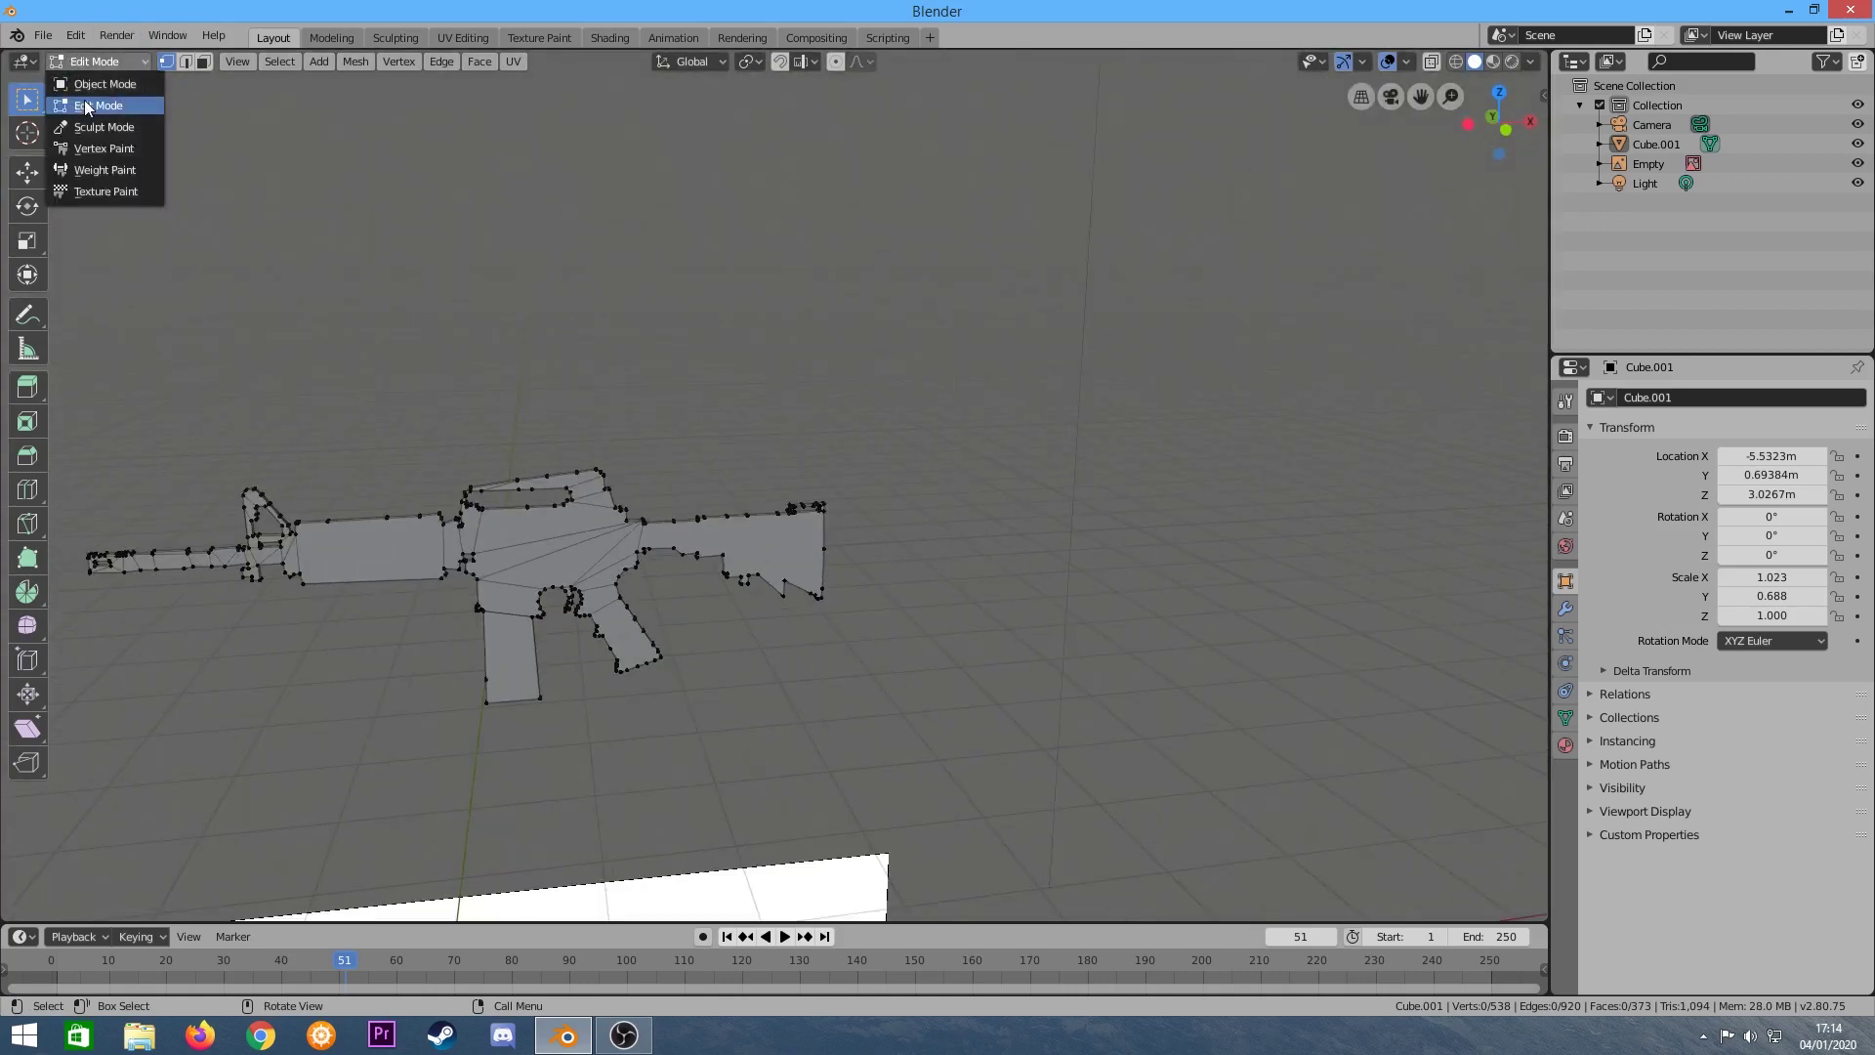
pyautogui.click(122, 83)
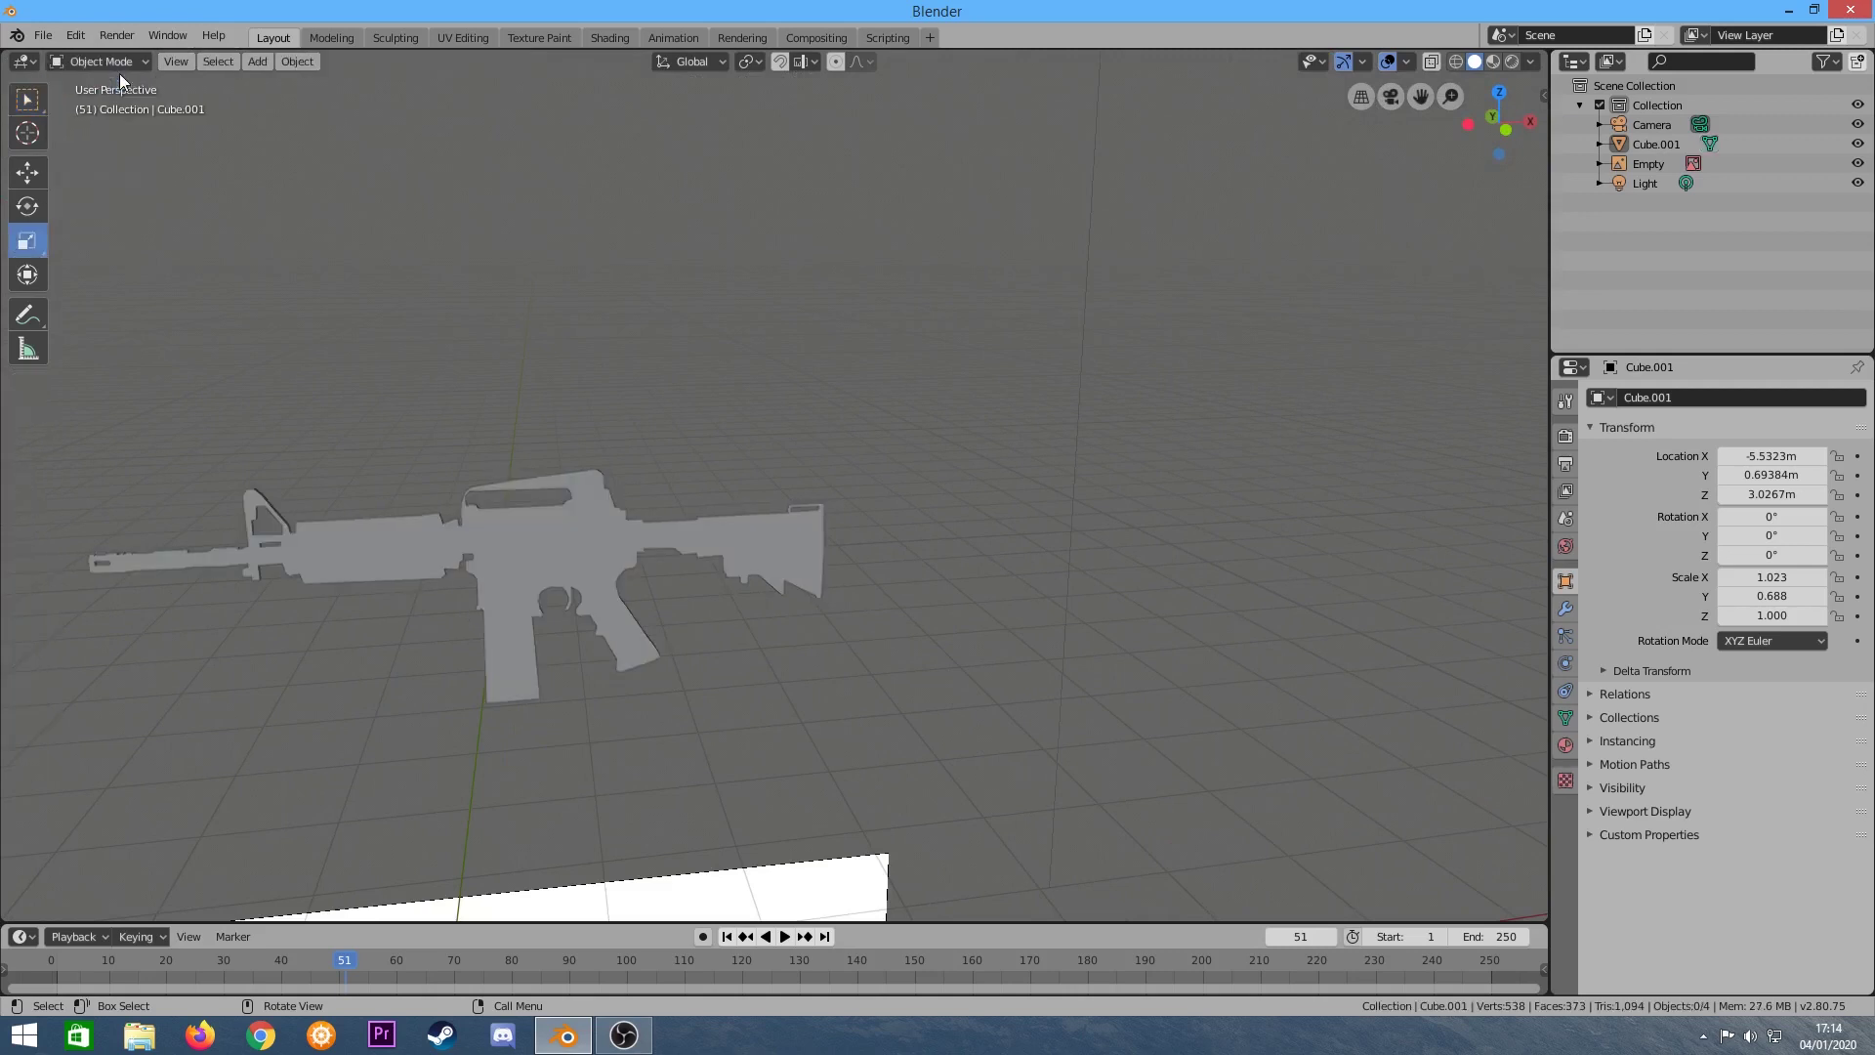
# Scale the rifle solid down slightly to about 1.016 × 0.683 × 0.993.
pyautogui.scroll(2, 430, 709)
pyautogui.scroll(3, 457, 504)
pyautogui.scroll(-3, 713, 502)
pyautogui.moveTo(712, 502)
pyautogui.mouseDown(button='middle')
pyautogui.moveTo(619, 523)
pyautogui.moveTo(137, 473)
pyautogui.moveTo(553, 479)
pyautogui.moveTo(520, 348)
pyautogui.moveTo(534, 387)
pyautogui.moveTo(744, 402)
pyautogui.mouseUp(button='middle')
pyautogui.click(745, 403)
pyautogui.moveTo(744, 403); pyautogui.dragTo(748, 402)
pyautogui.moveTo(748, 402)
pyautogui.mouseDown(button='middle')
pyautogui.moveTo(1075, 305)
pyautogui.moveTo(850, 319)
pyautogui.moveTo(858, 352)
pyautogui.moveTo(1379, 385)
pyautogui.mouseUp(button='middle')
pyautogui.click(1263, 610)
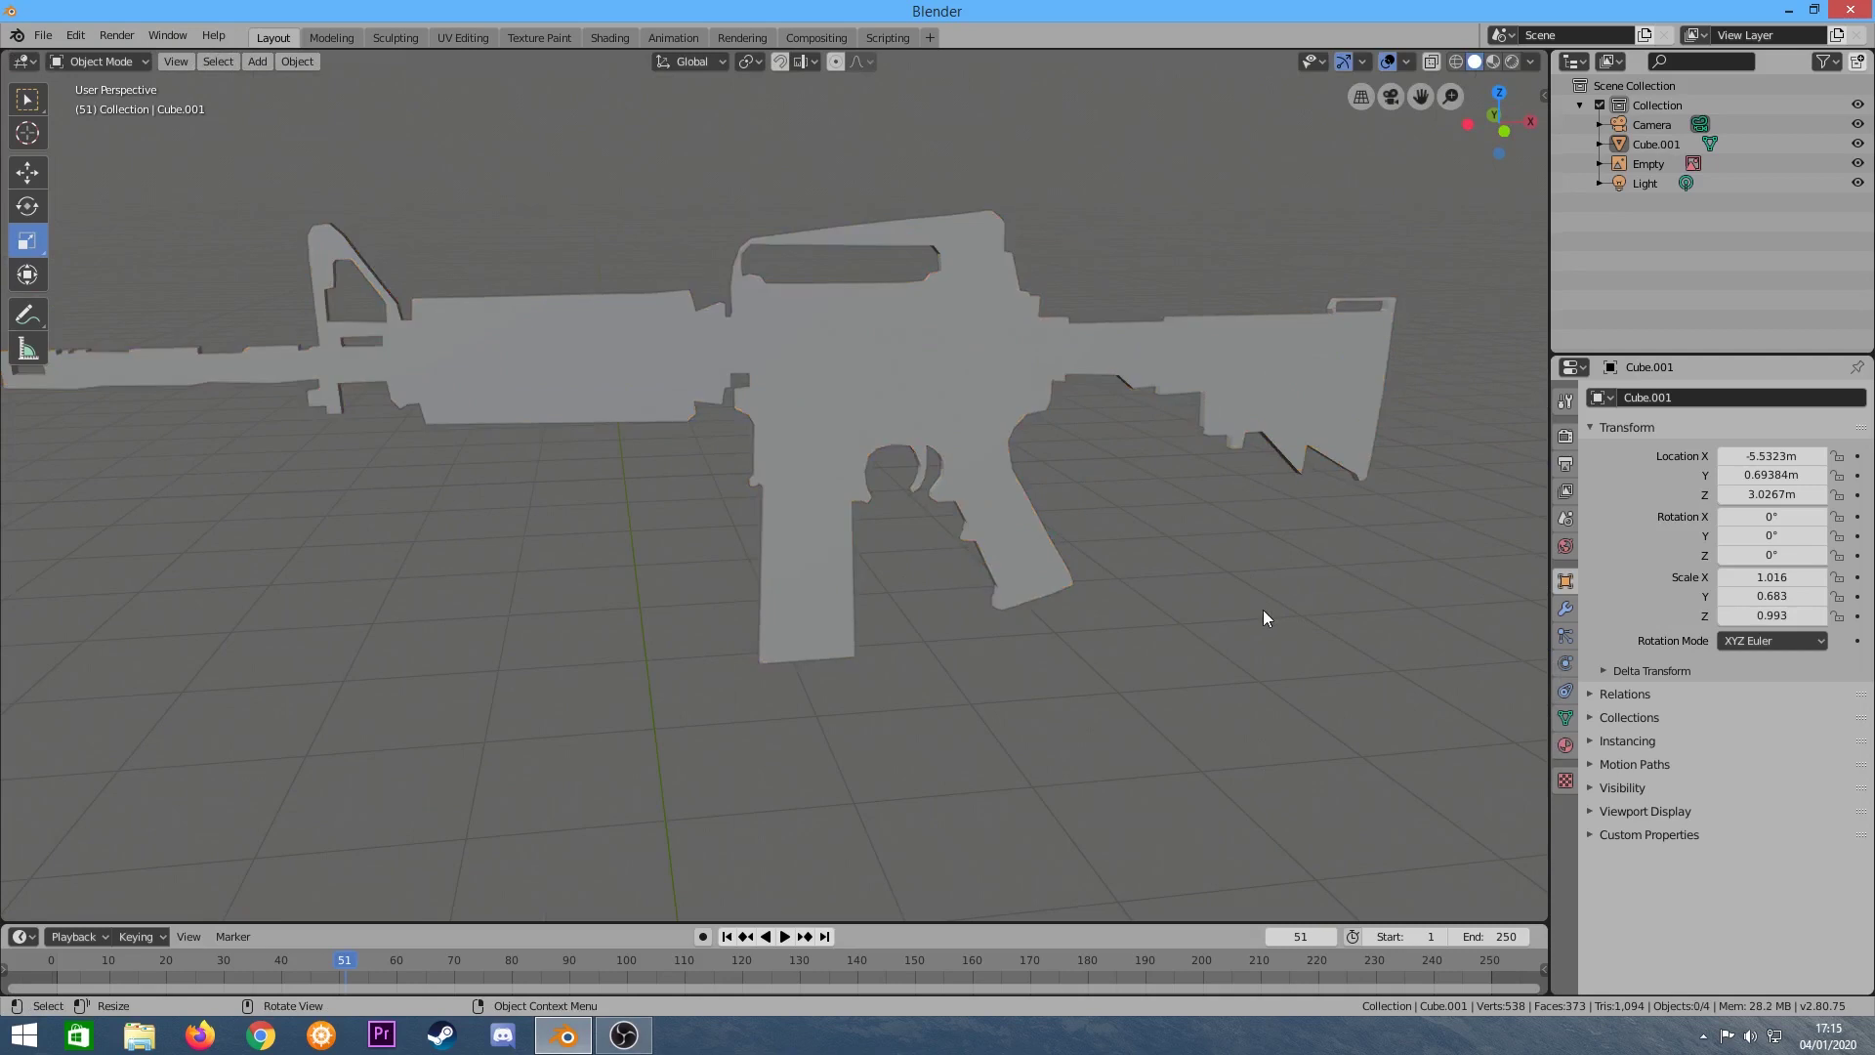
# Select the reference image, then the rifle, and orbit around it to inspect its thickness.
pyautogui.scroll(-4, 1078, 502)
pyautogui.click(1150, 517)
pyautogui.scroll(1, 1198, 507)
pyautogui.scroll(-2, 1233, 690)
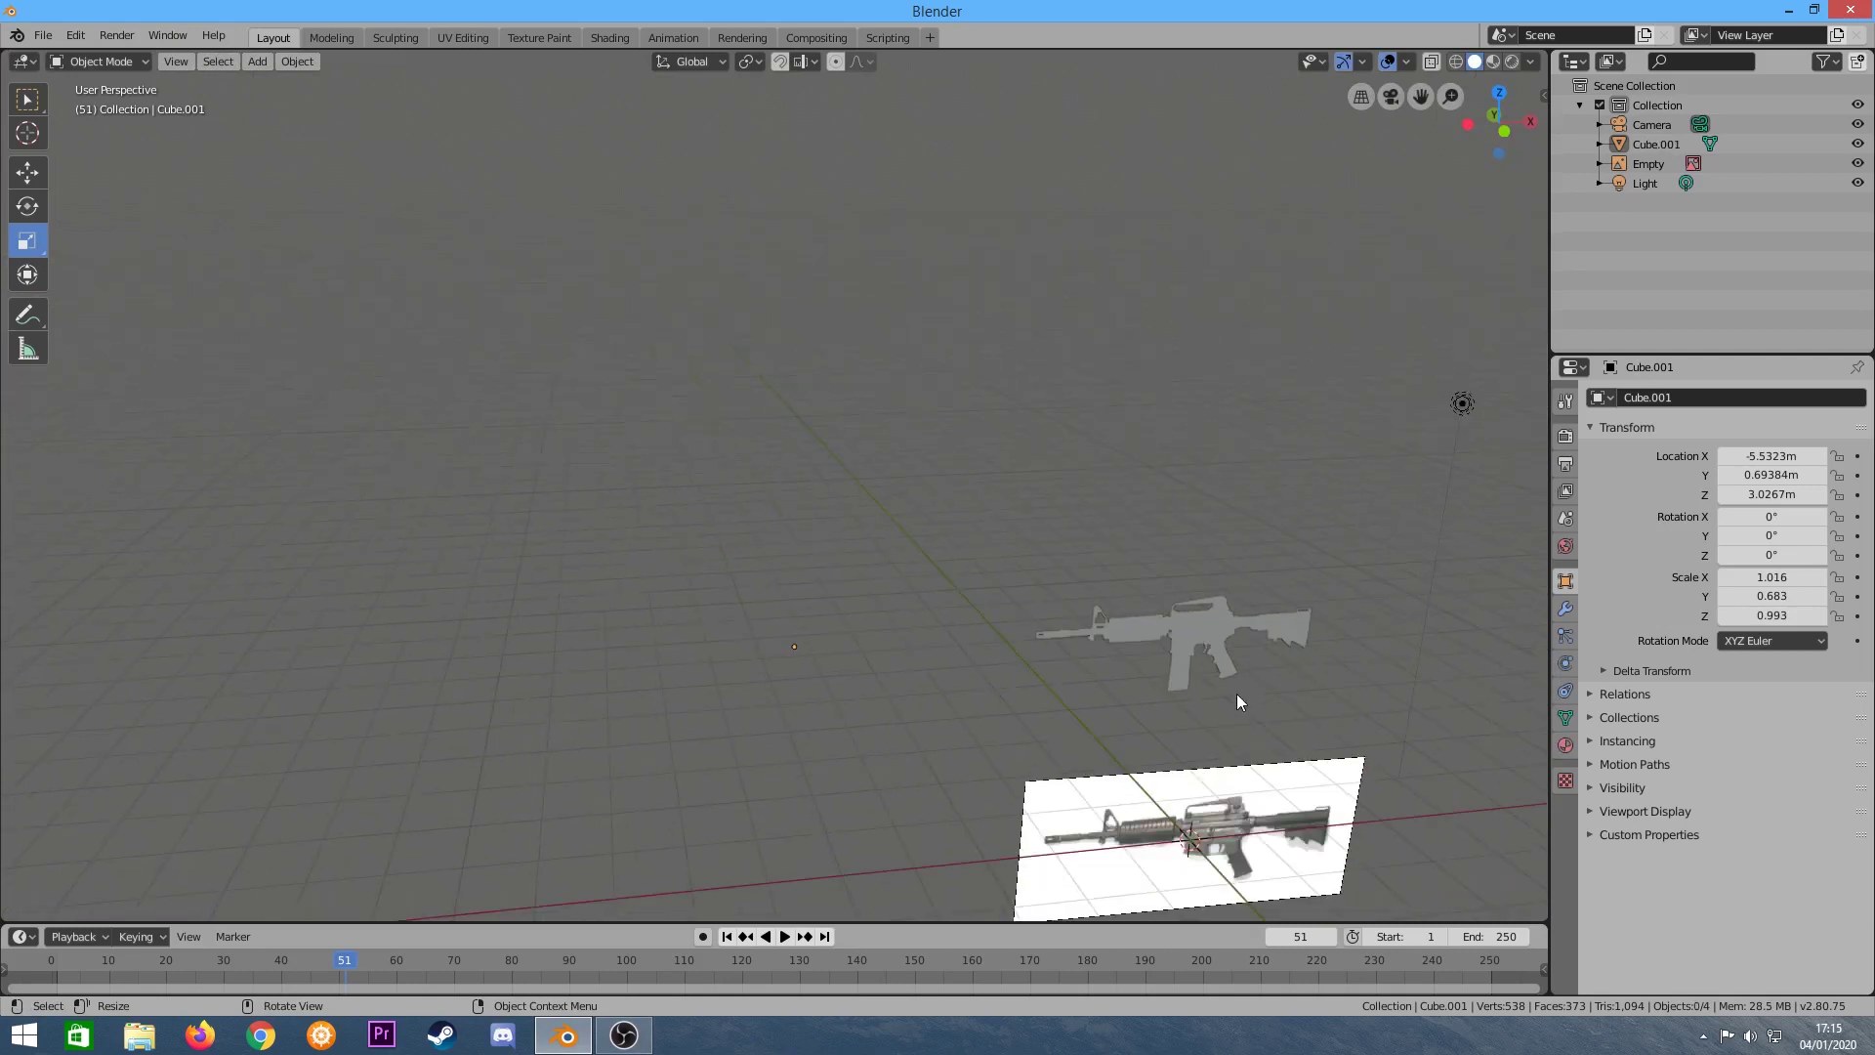
pyautogui.click(1270, 767)
pyautogui.scroll(2, 1280, 696)
pyautogui.scroll(1, 1243, 508)
pyautogui.click(986, 636)
pyautogui.scroll(1, 987, 635)
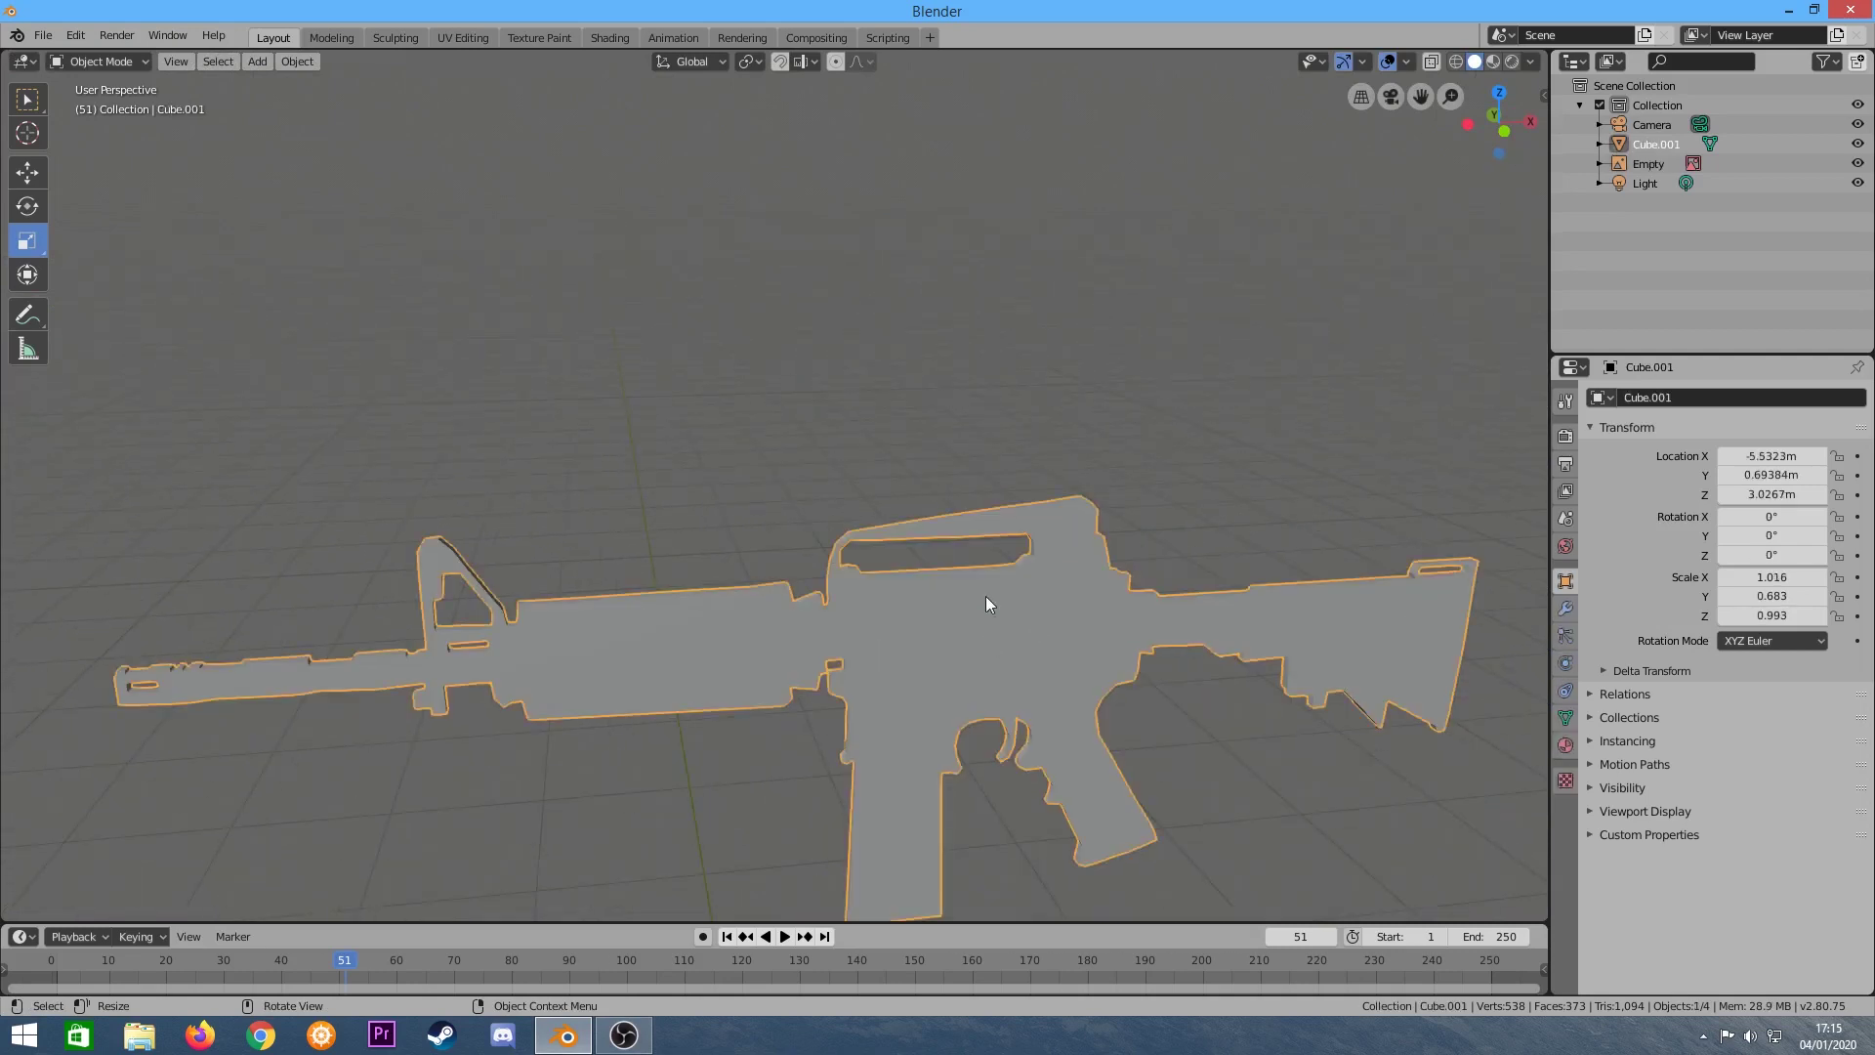
pyautogui.scroll(2, 891, 264)
pyautogui.moveTo(892, 264)
pyautogui.mouseDown(button='middle')
pyautogui.moveTo(1231, 339)
pyautogui.moveTo(1063, 343)
pyautogui.moveTo(1131, 742)
pyautogui.moveTo(1016, 518)
pyautogui.moveTo(1088, 510)
pyautogui.mouseUp(button='middle')
pyautogui.moveTo(1087, 510)
pyautogui.mouseDown(button='middle')
pyautogui.moveTo(563, 482)
pyautogui.moveTo(1021, 479)
pyautogui.moveTo(963, 448)
pyautogui.moveTo(1247, 566)
pyautogui.moveTo(1094, 568)
pyautogui.moveTo(1321, 536)
pyautogui.moveTo(1070, 519)
pyautogui.moveTo(1264, 520)
pyautogui.mouseUp(button='middle')
pyautogui.scroll(5, 826, 221)
pyautogui.scroll(-5, 826, 221)
pyautogui.scroll(5, 821, 254)
pyautogui.moveTo(813, 291)
pyautogui.mouseDown(button='middle')
pyautogui.moveTo(953, 336)
pyautogui.moveTo(1128, 326)
pyautogui.moveTo(755, 337)
pyautogui.mouseUp(button='middle')
pyautogui.scroll(-5, 795, 337)
pyautogui.scroll(5, 795, 337)
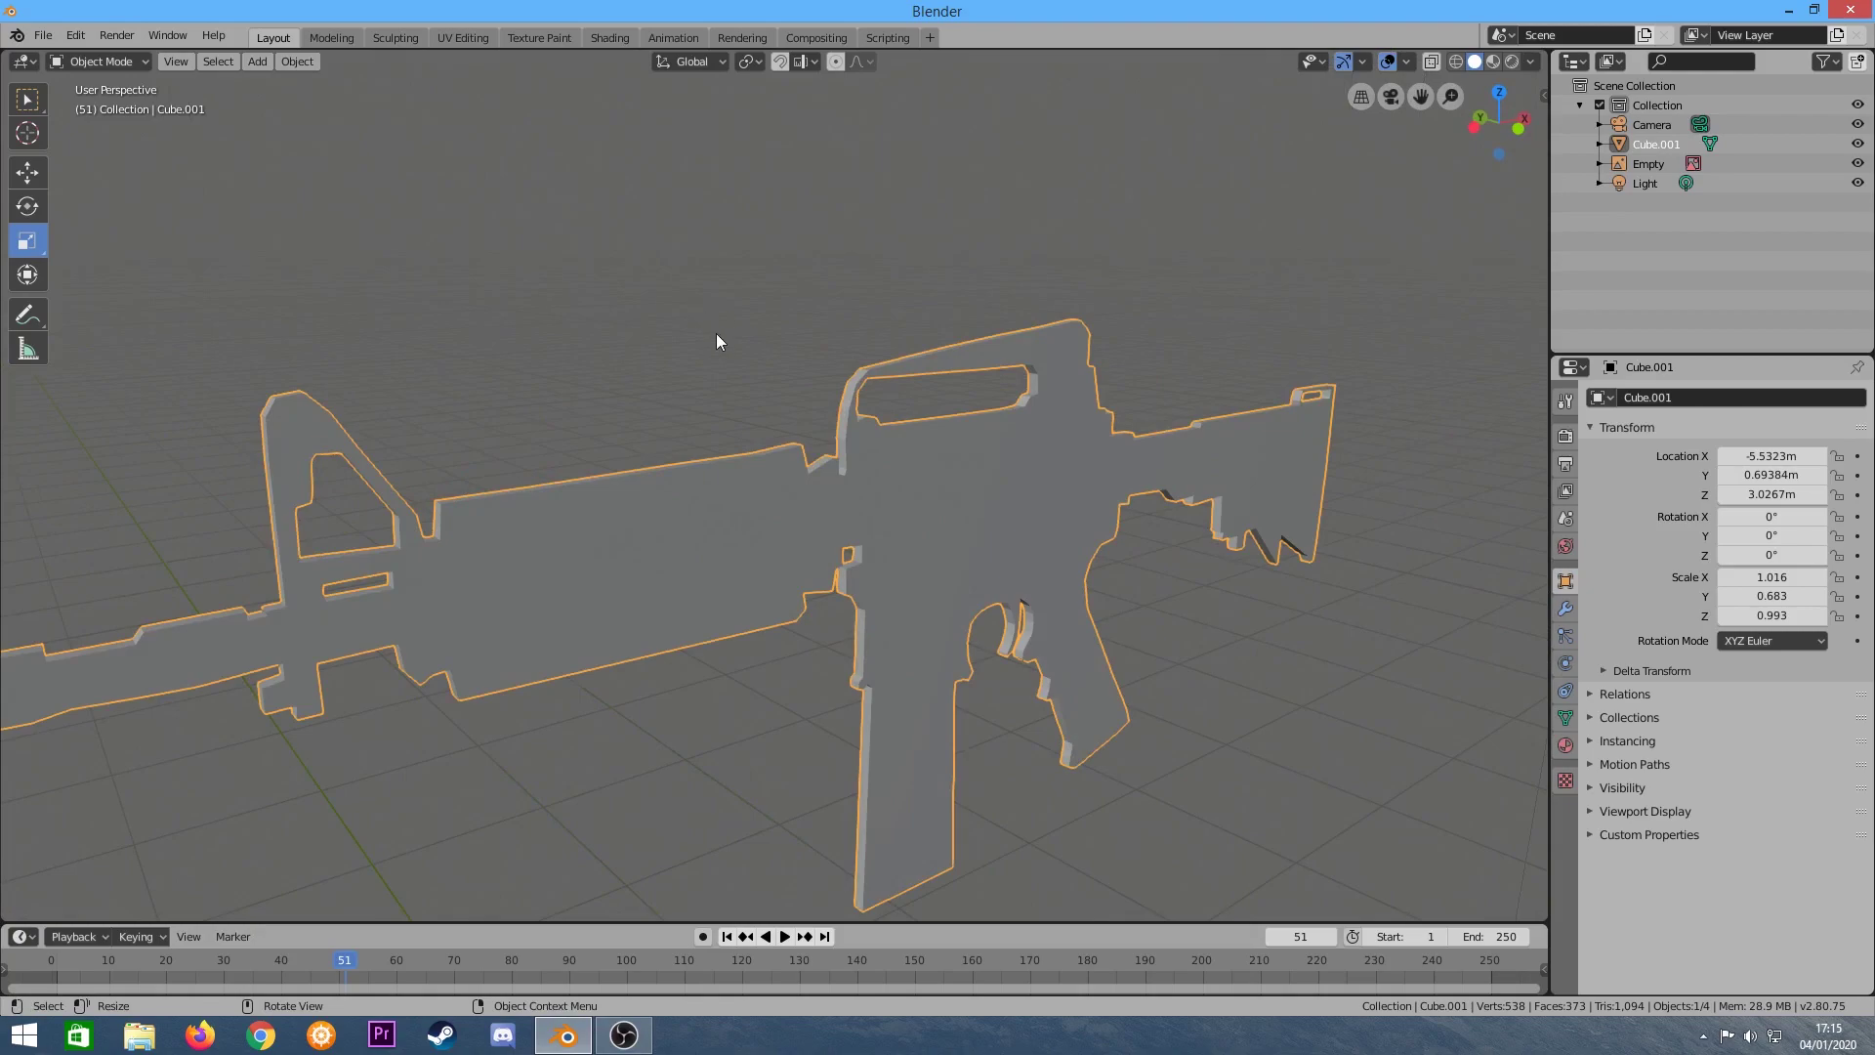